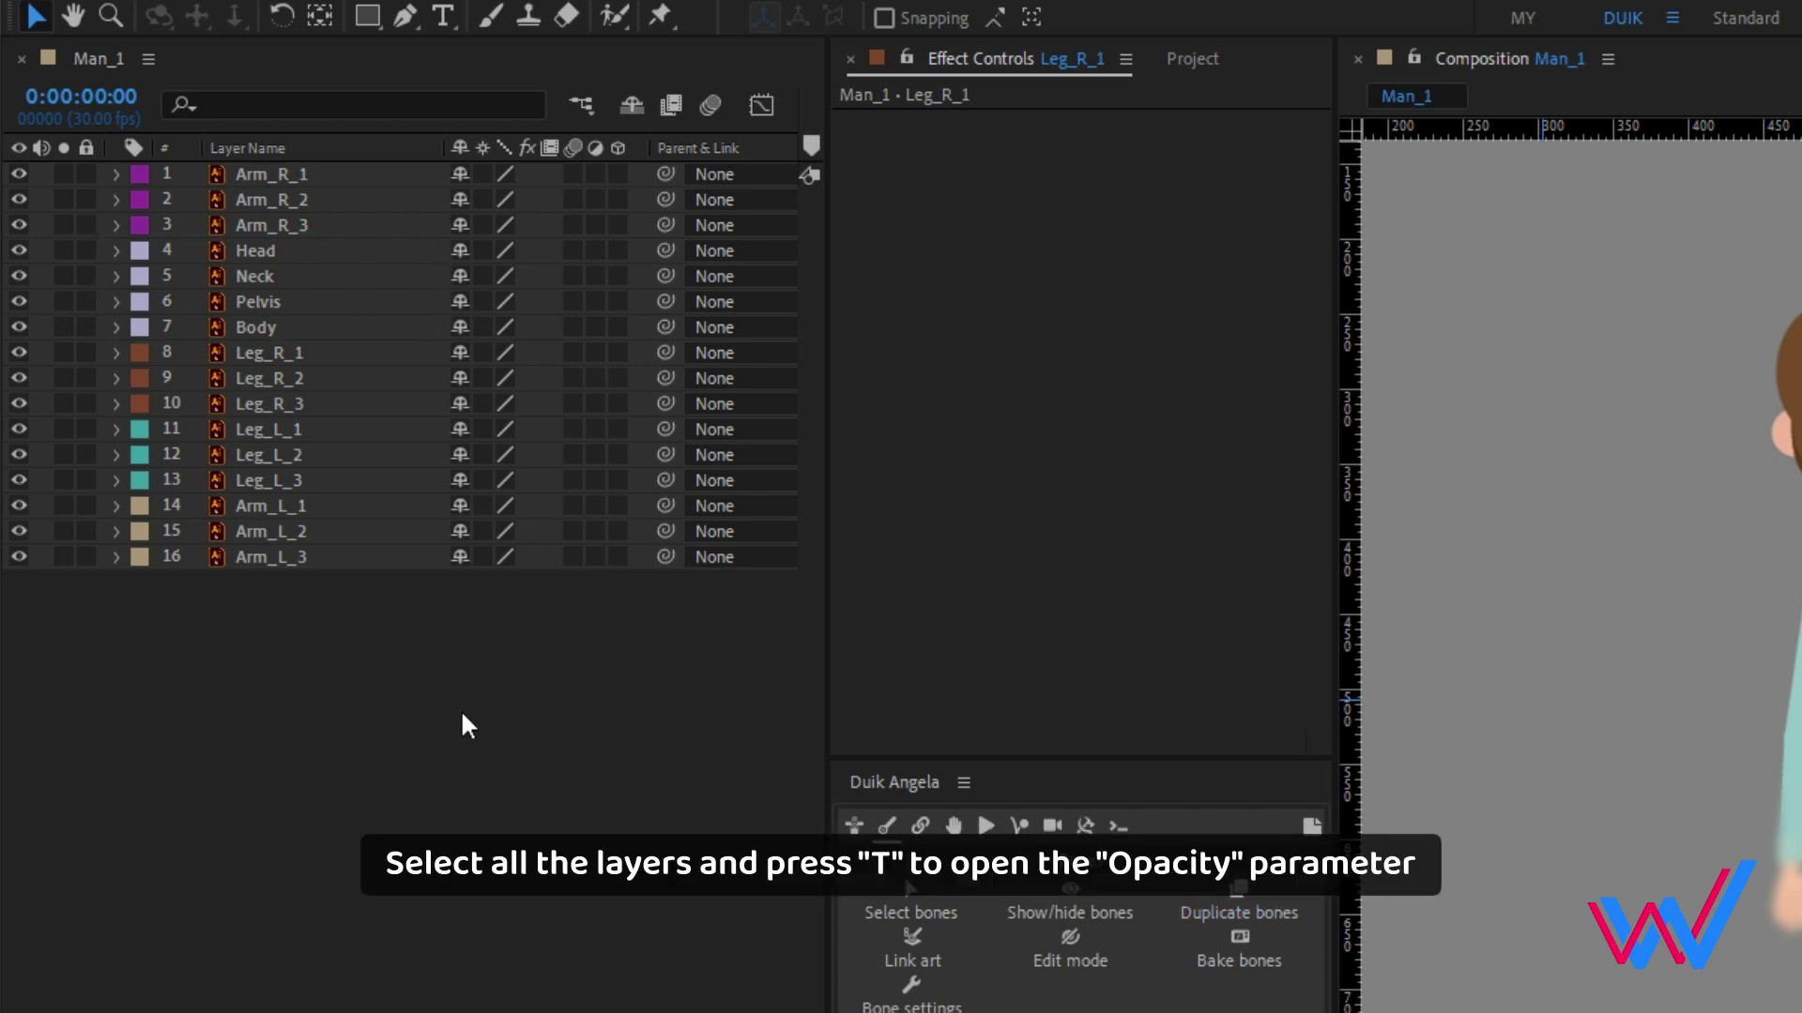
# - Set the opacity of all 16 character layers, Arm_R_1 through Arm_L_3, to 50%
pyautogui.moveTo(289, 581); pyautogui.dragTo(266, 137)
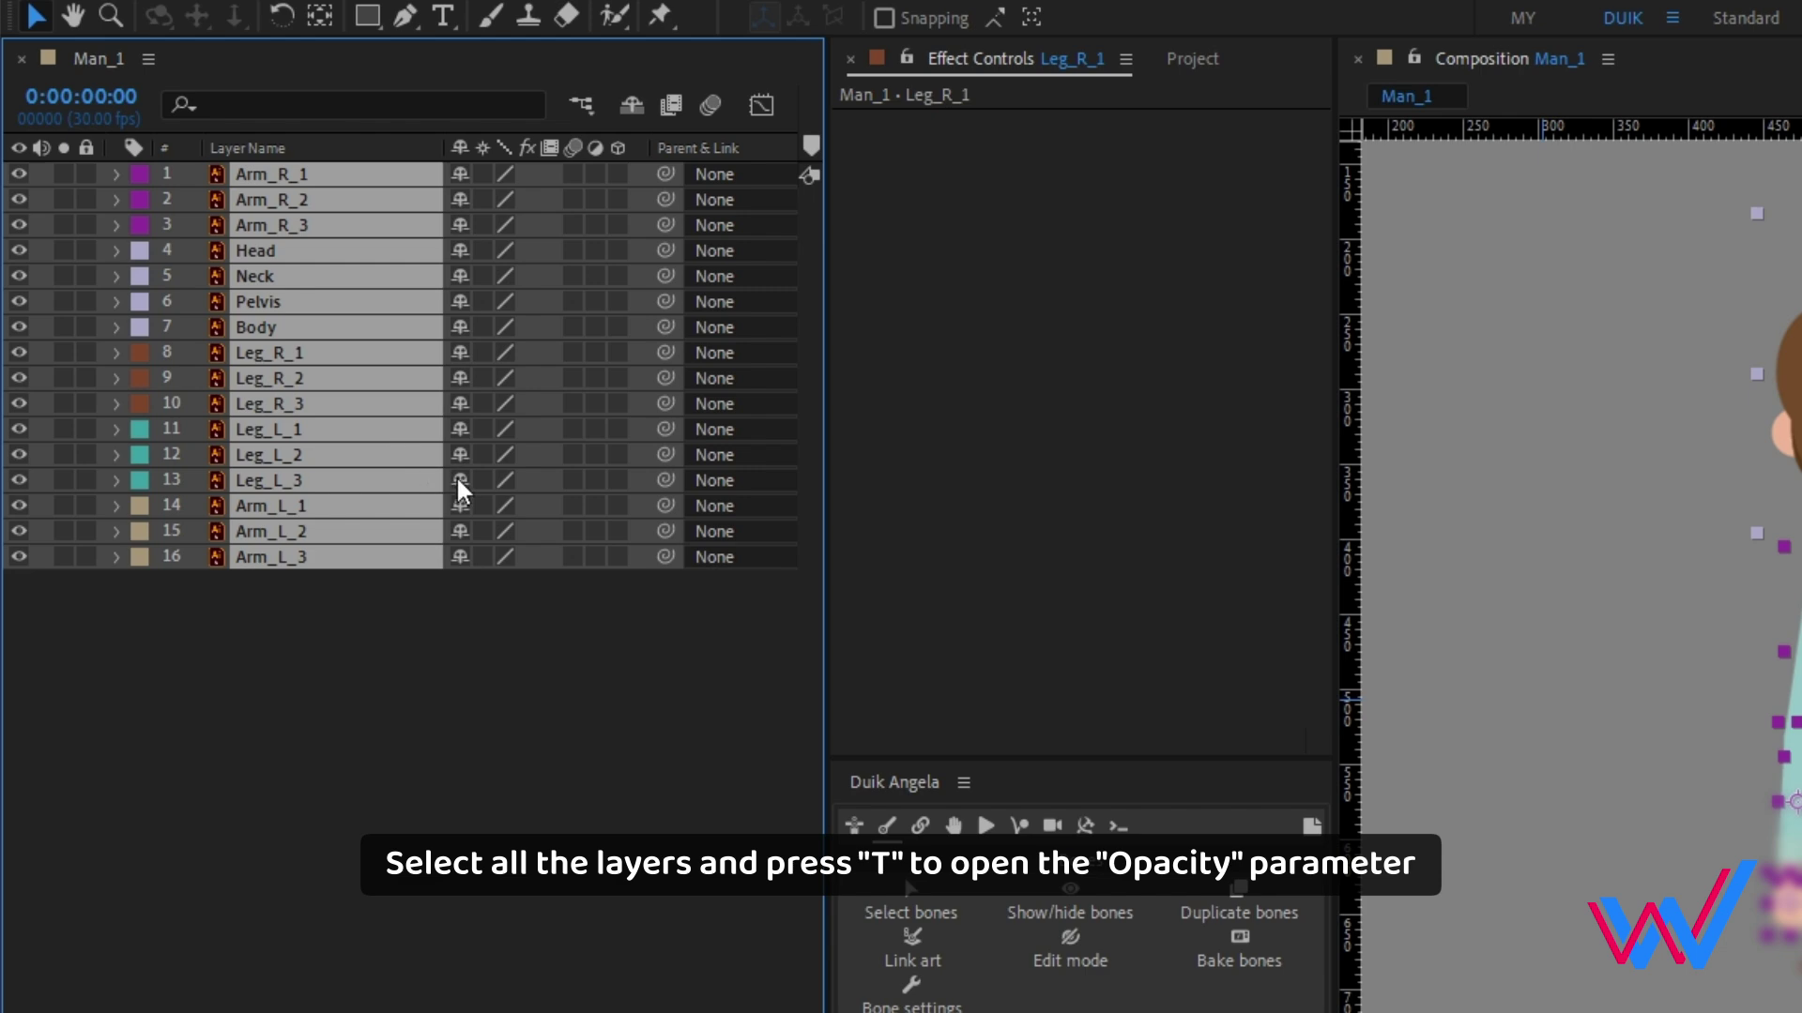
pyautogui.press('t')
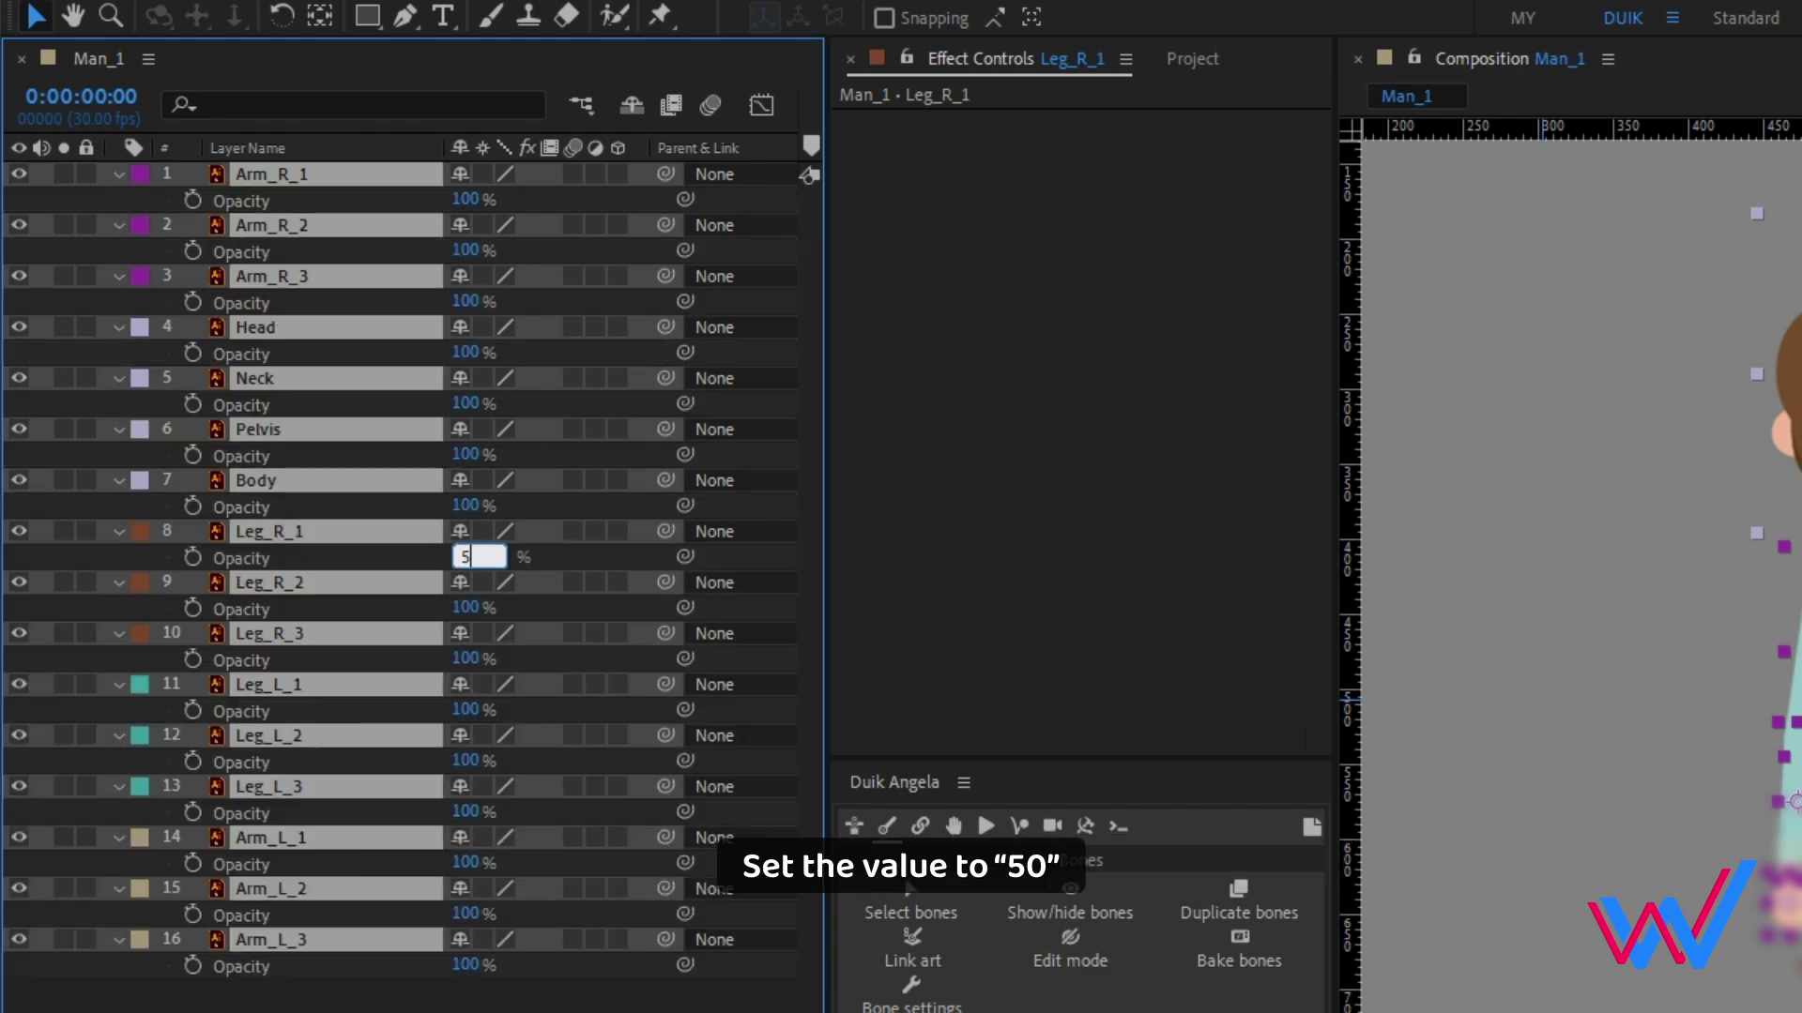
pyautogui.press('Return')
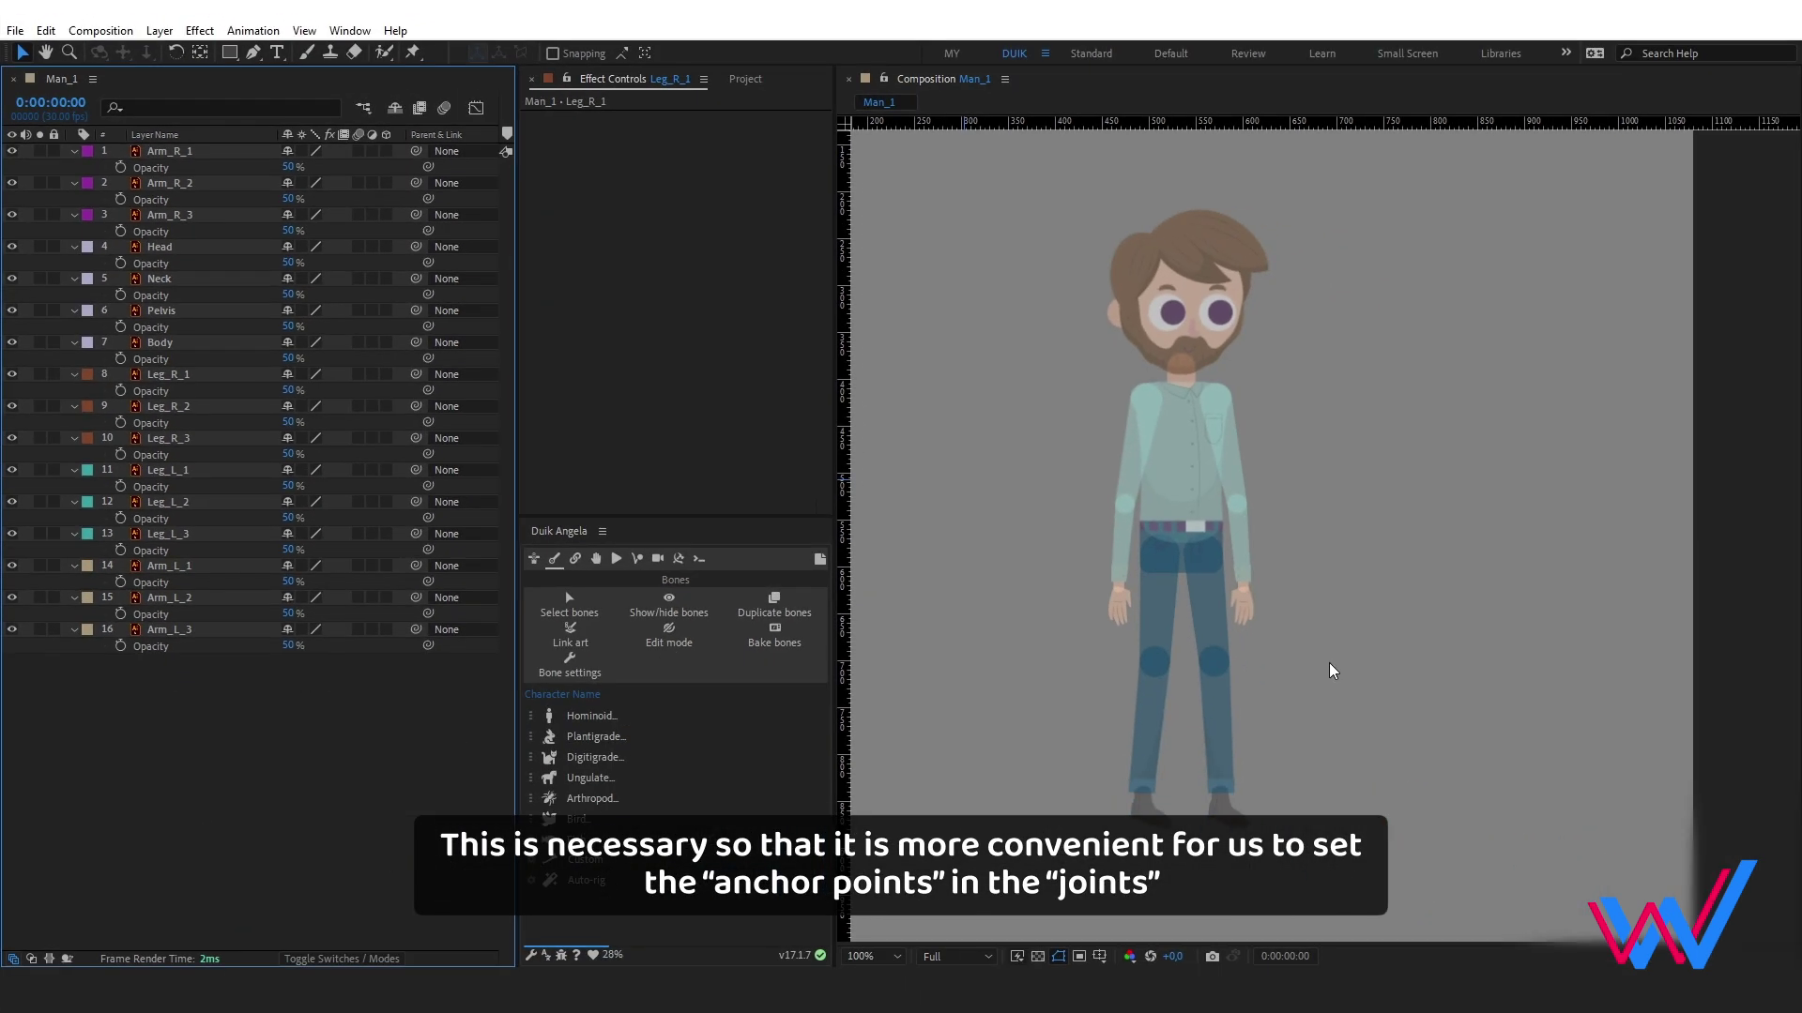
# - Move the right boot's anchor point up to the ankle inside the trouser cuff and test the boot's rotation
pyautogui.scroll(1, 1283, 854)
pyautogui.moveTo(1196, 841); pyautogui.dragTo(1310, 508)
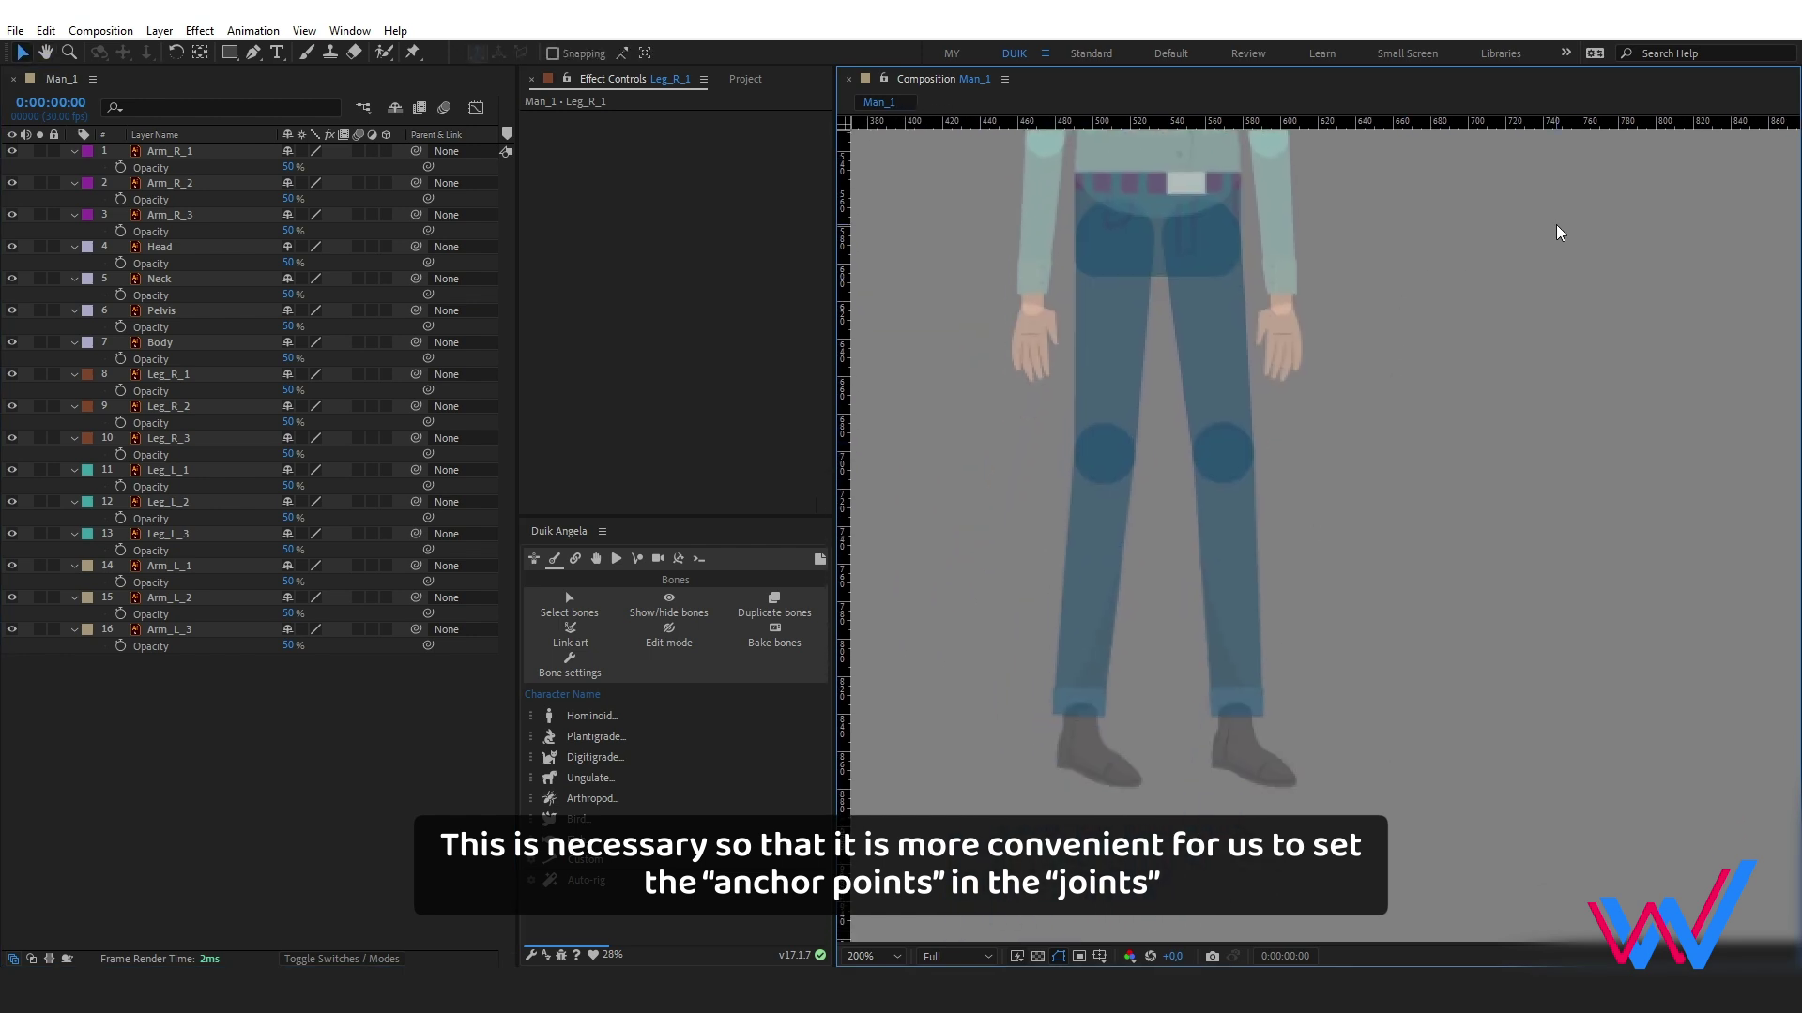
pyautogui.moveTo(1555, 288); pyautogui.dragTo(1503, 309)
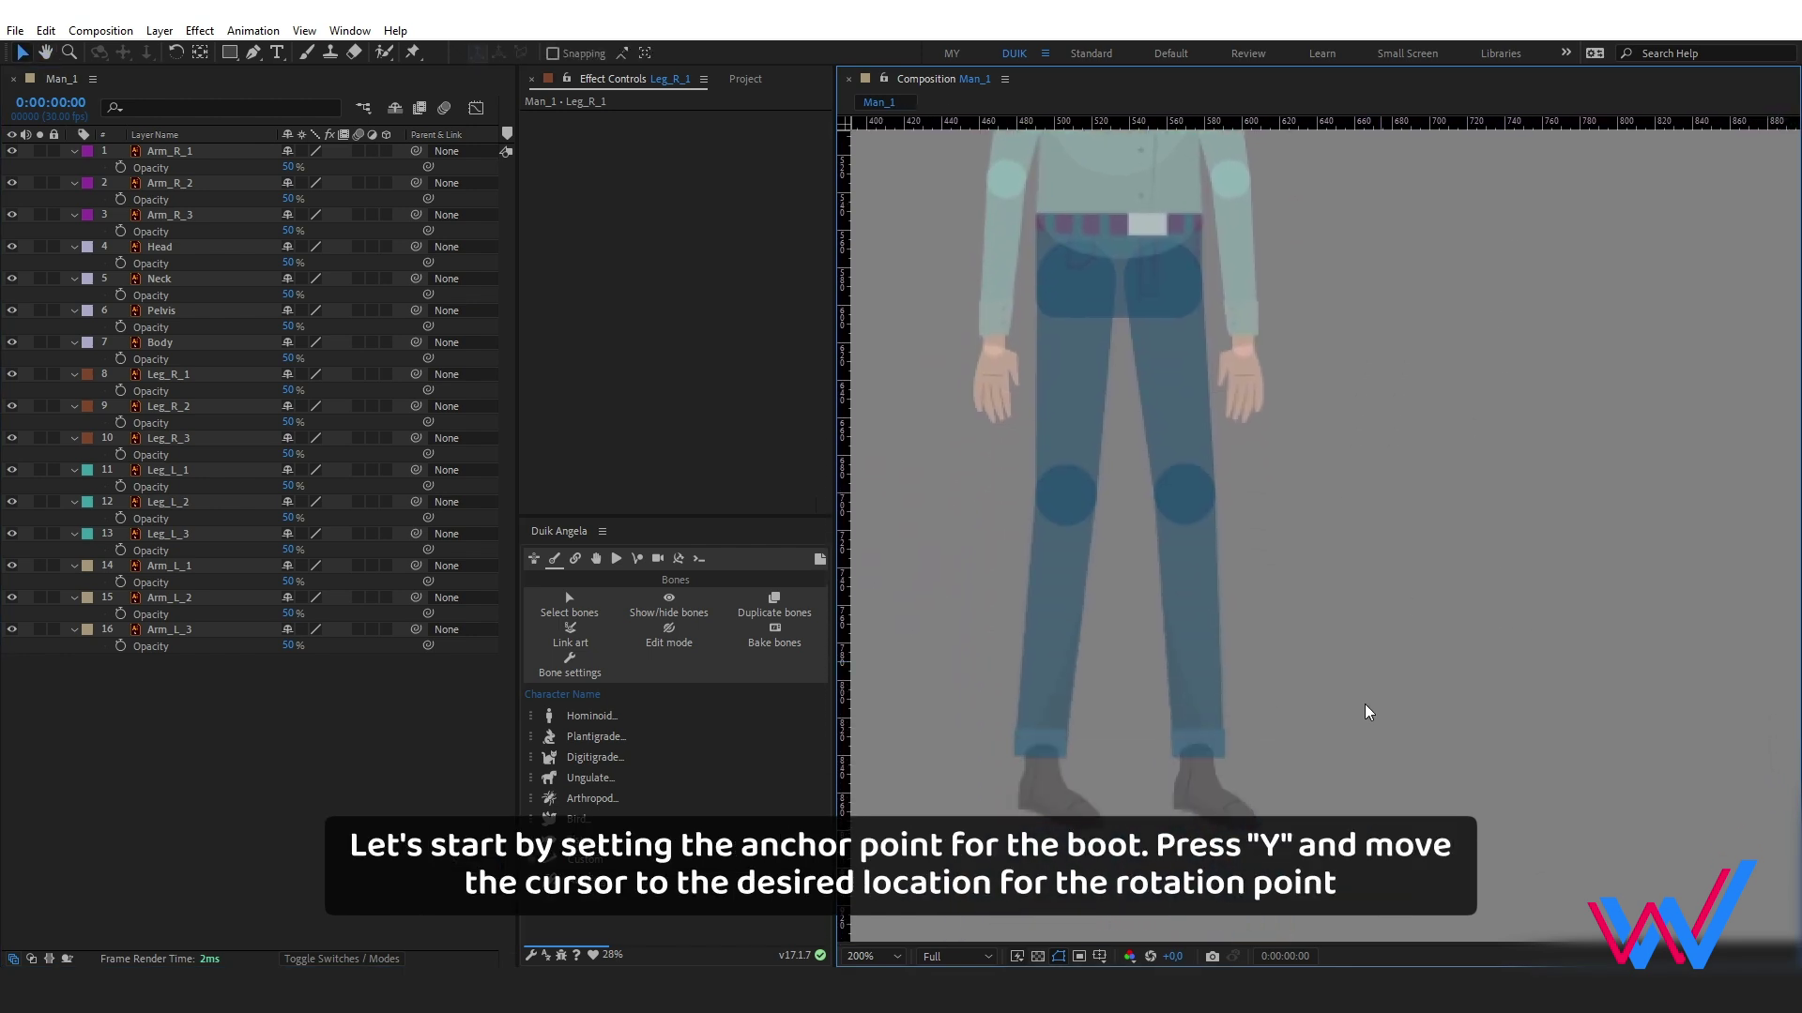
pyautogui.moveTo(1385, 805); pyautogui.dragTo(1548, 571)
pyautogui.moveTo(1339, 574); pyautogui.dragTo(1291, 688)
pyautogui.scroll(1, 1291, 688)
pyautogui.moveTo(1150, 725); pyautogui.dragTo(1283, 571)
pyautogui.click(1186, 613)
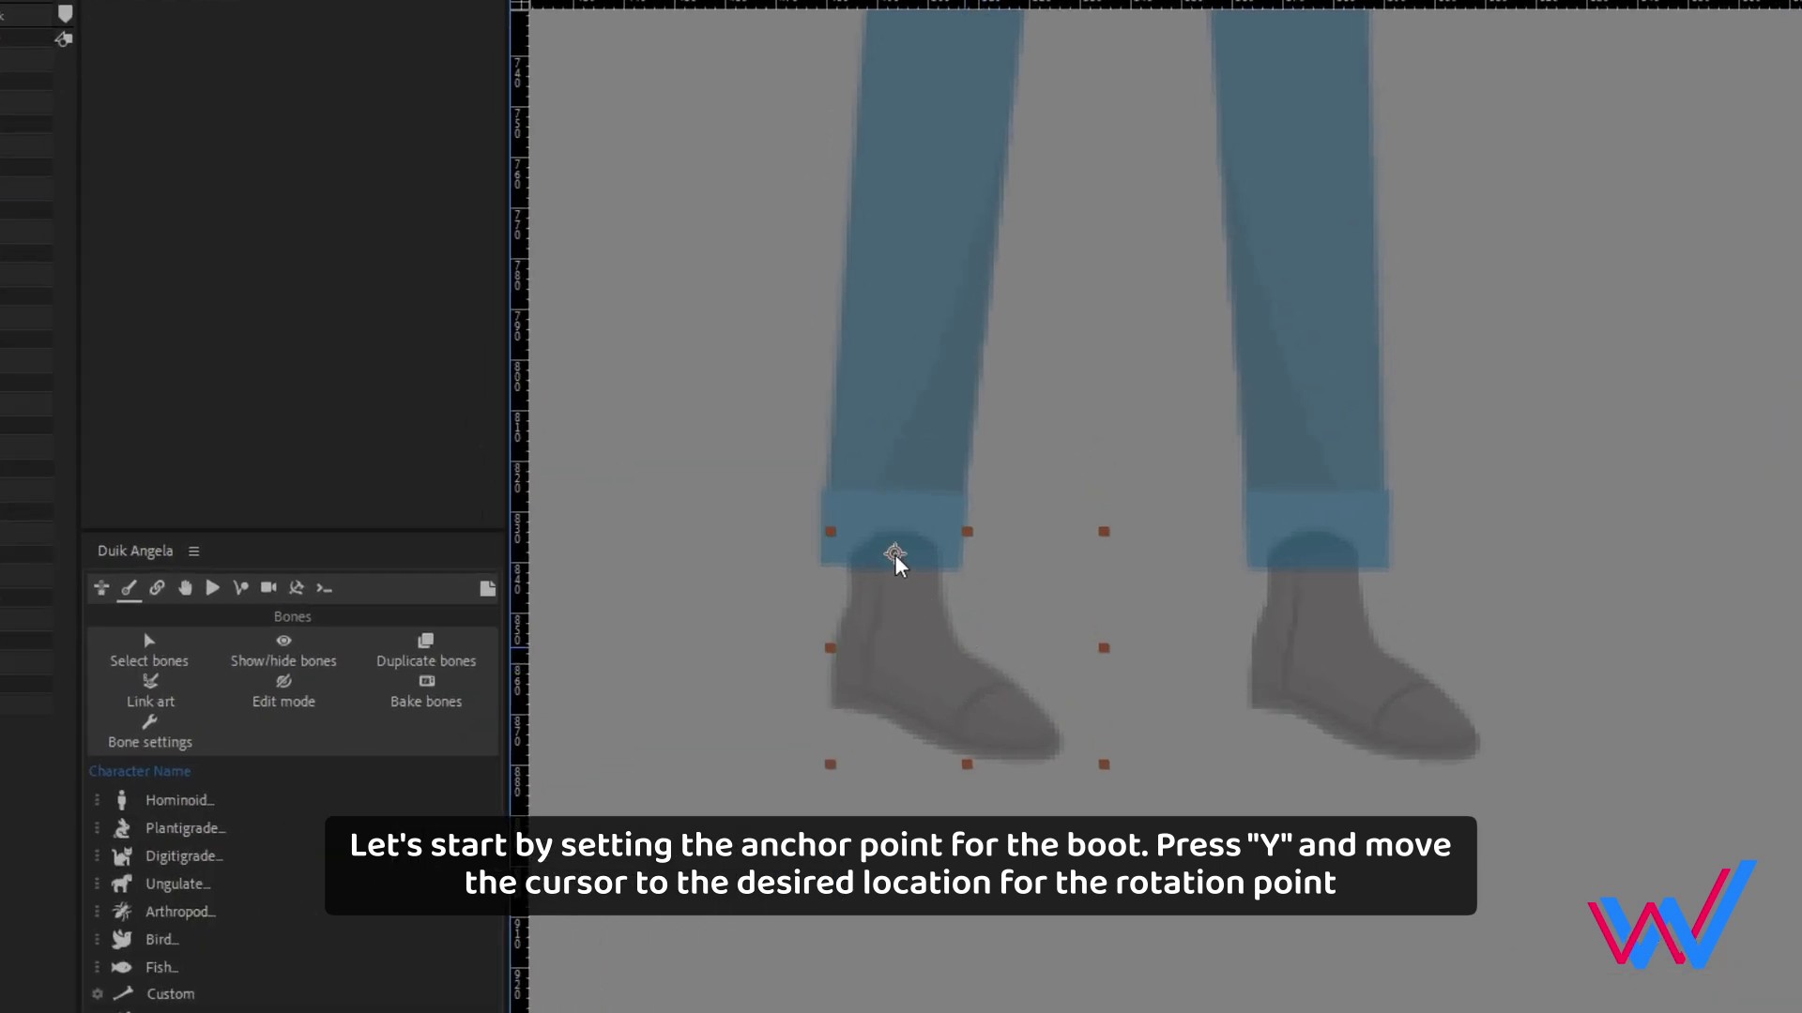
pyautogui.press('w')
pyautogui.moveTo(938, 751); pyautogui.dragTo(1002, 742)
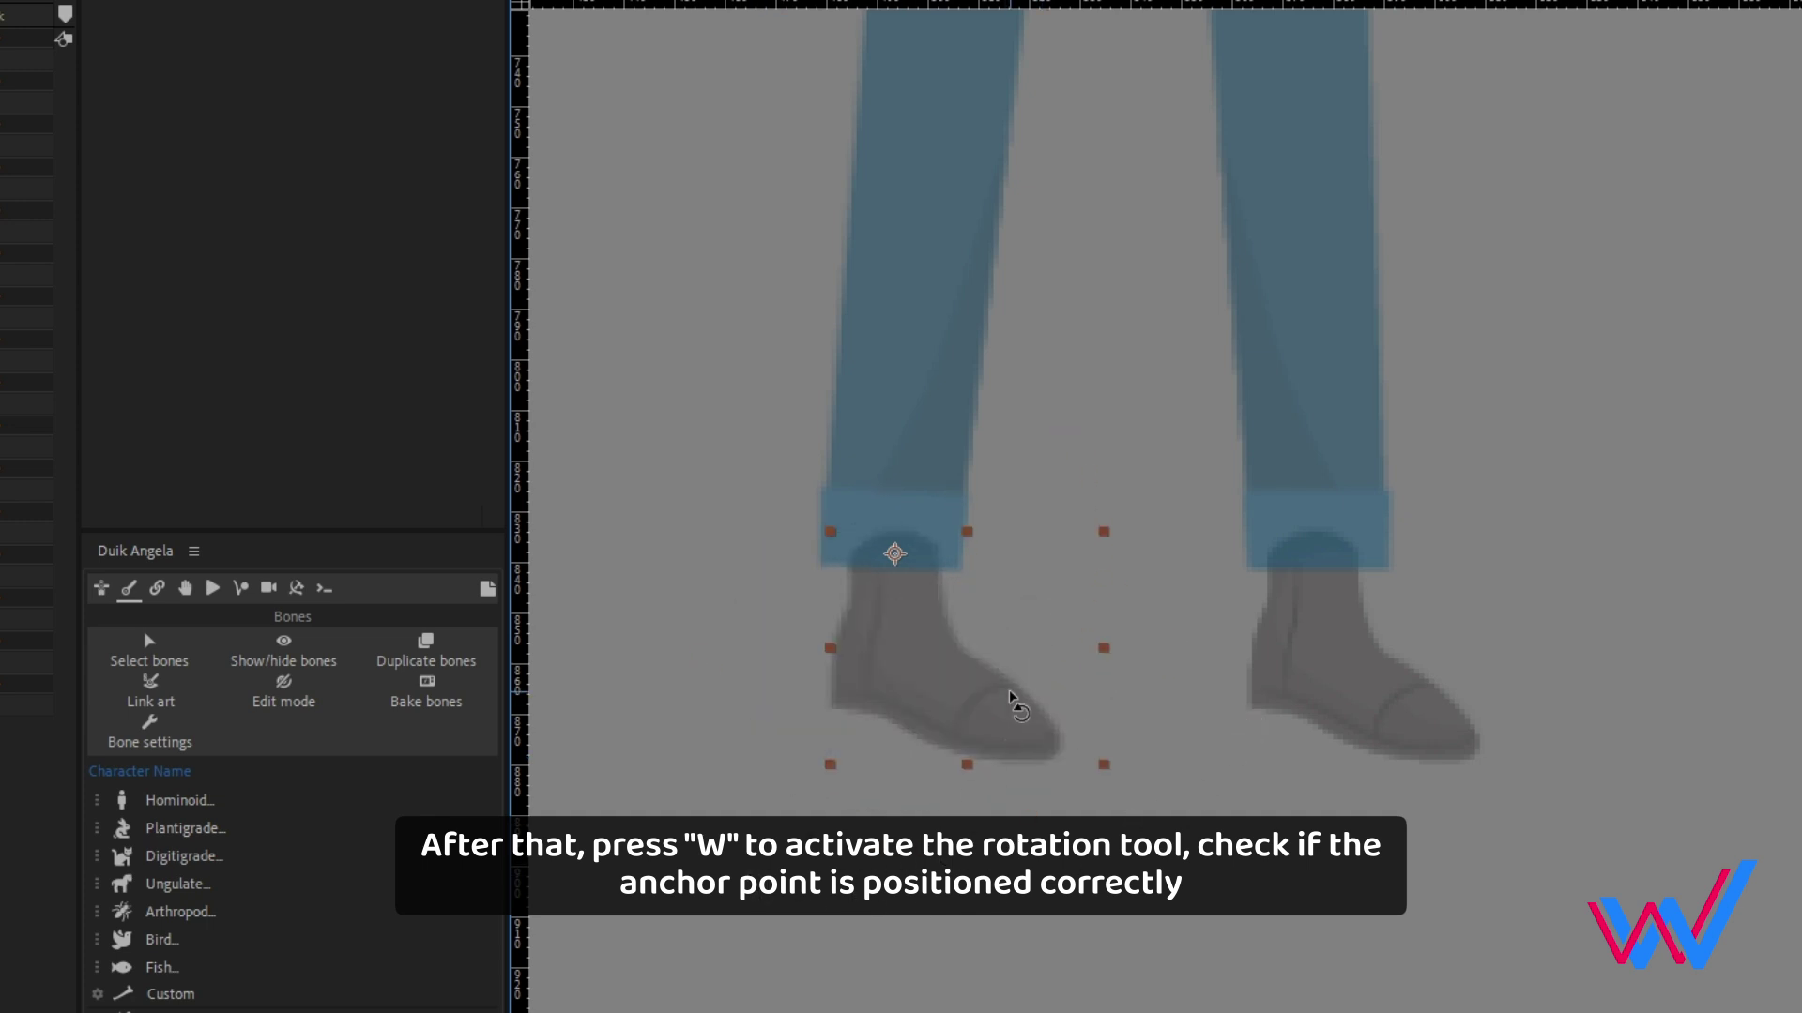
# - Add a horizontal guide at the right ankle's anchor height and place the left boot's anchor point on it at the ankle
pyautogui.moveTo(1057, 8); pyautogui.dragTo(1019, 555)
pyautogui.click(1326, 667)
pyautogui.scroll(1, 1483, 710)
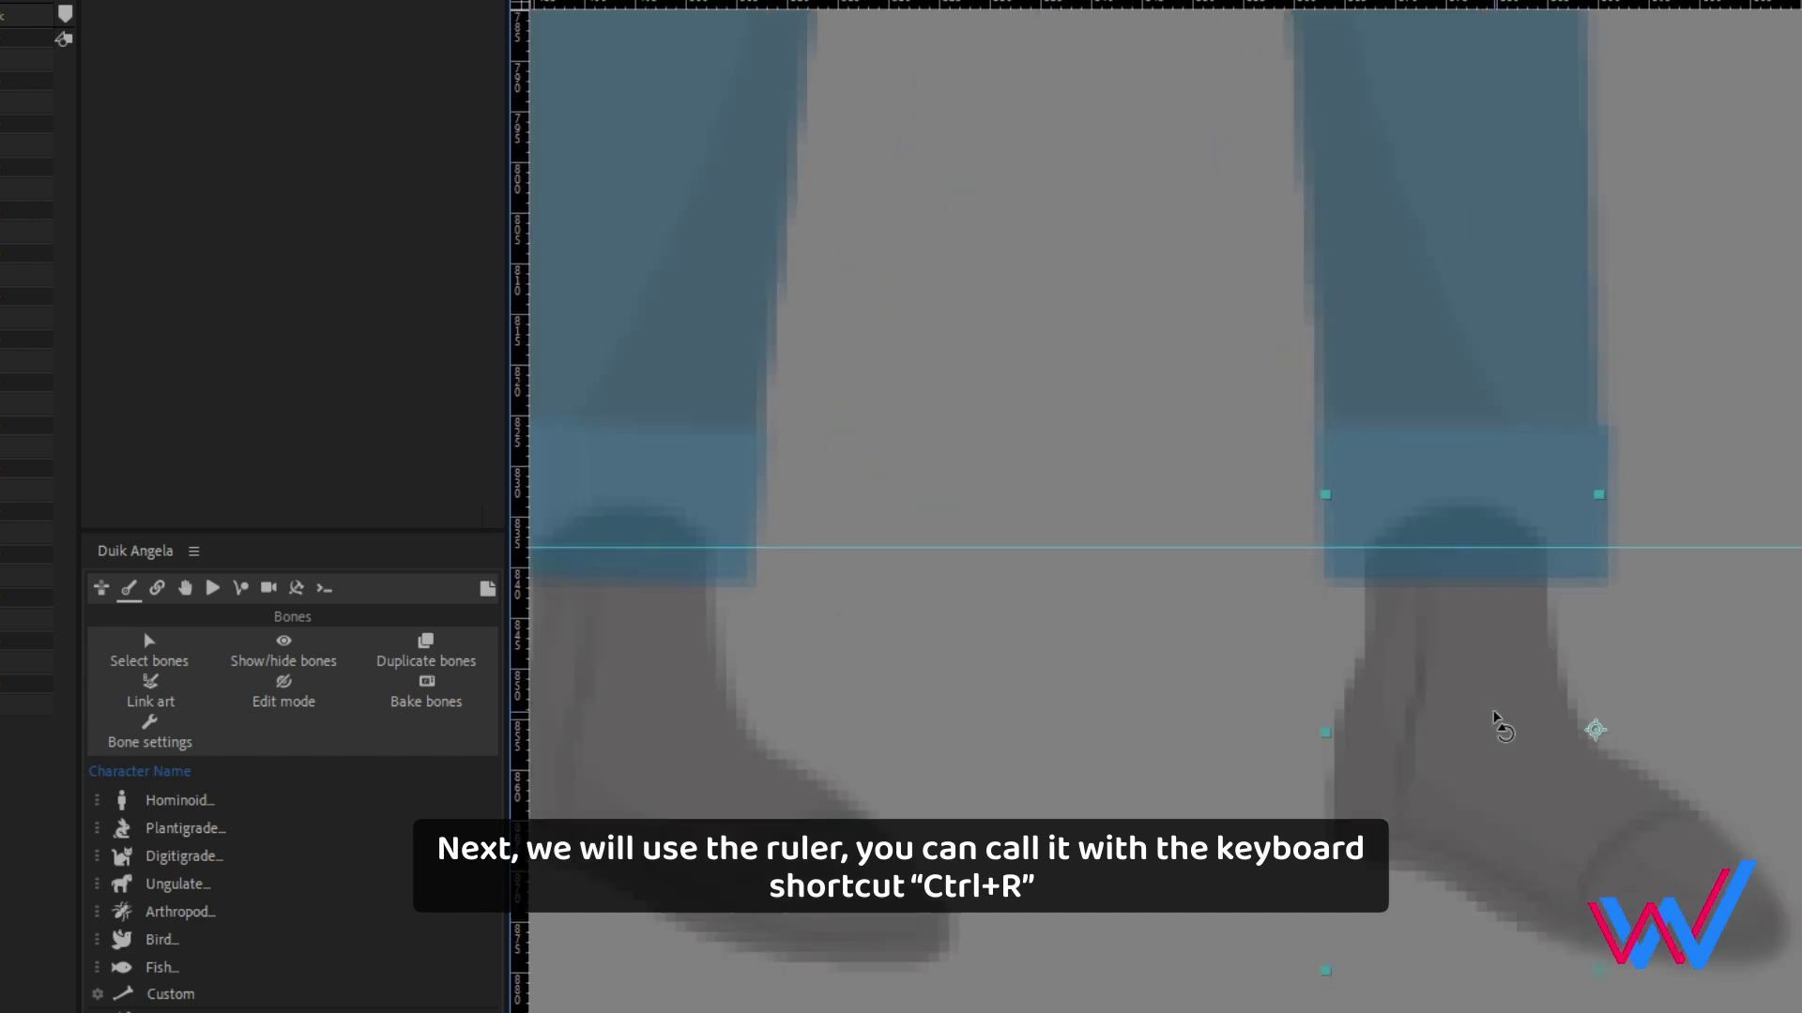
pyautogui.moveTo(1500, 723); pyautogui.dragTo(1078, 712)
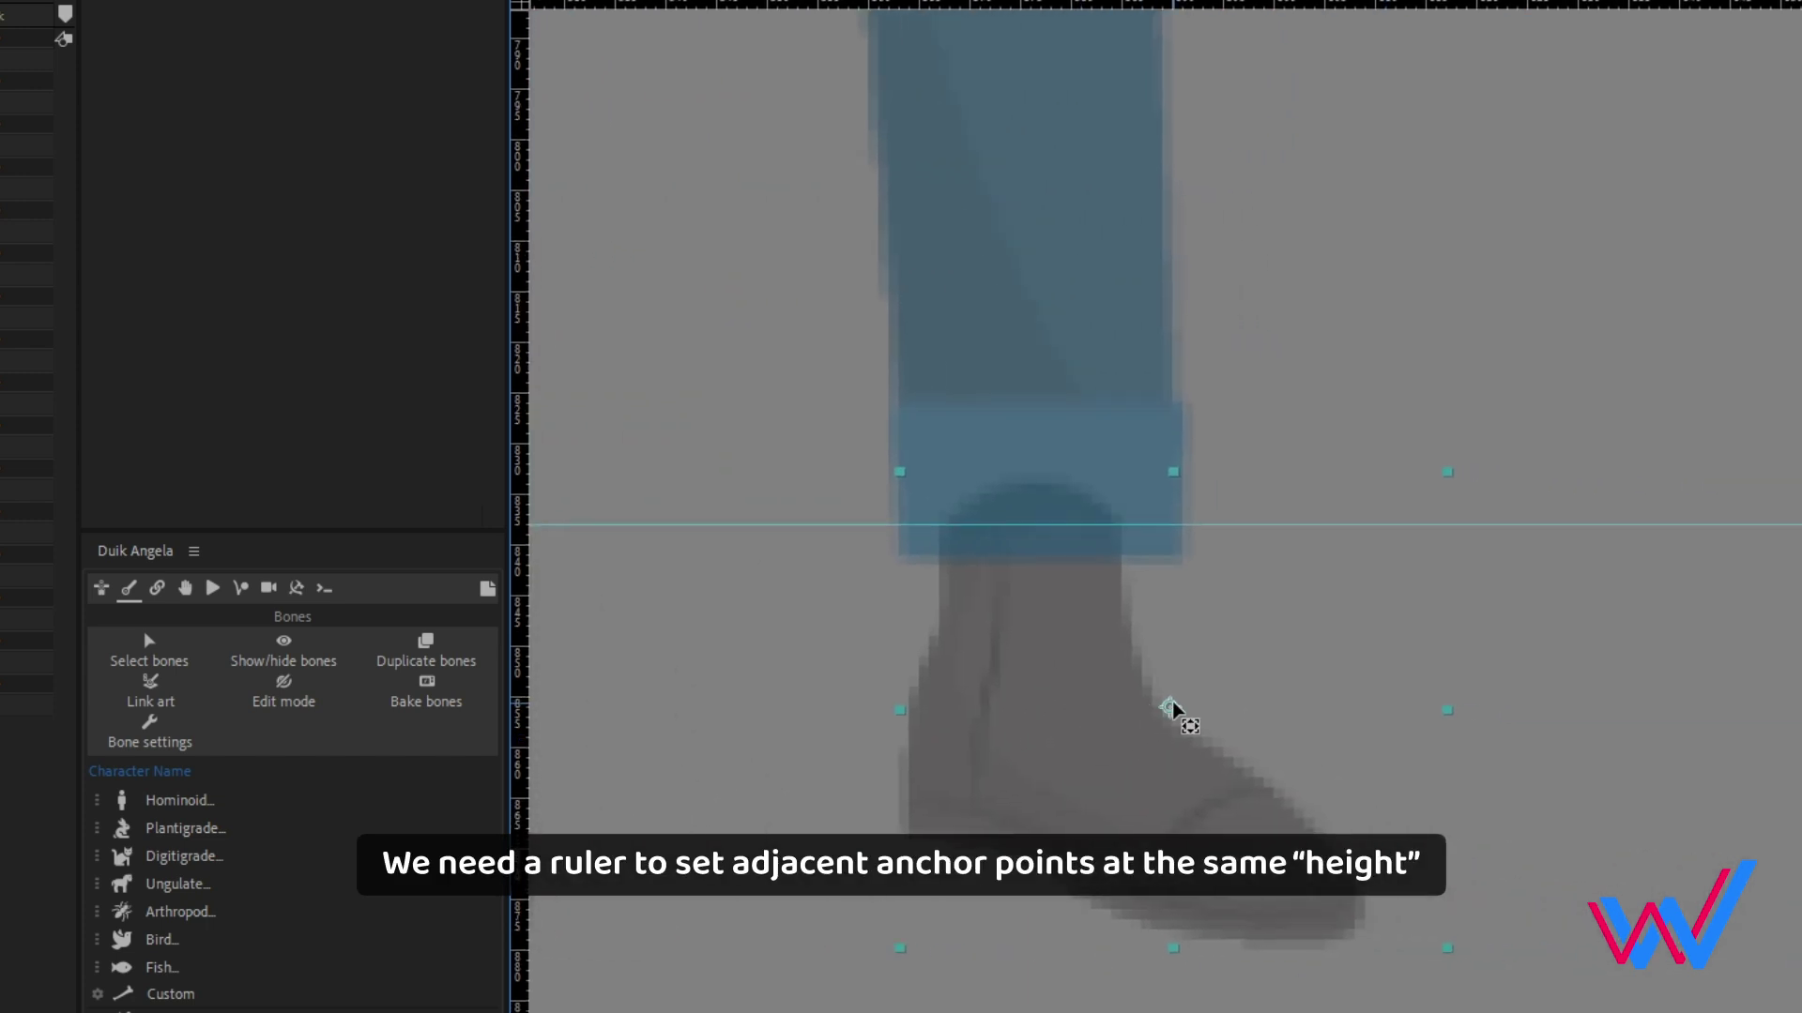
pyautogui.moveTo(1032, 536); pyautogui.dragTo(1030, 533)
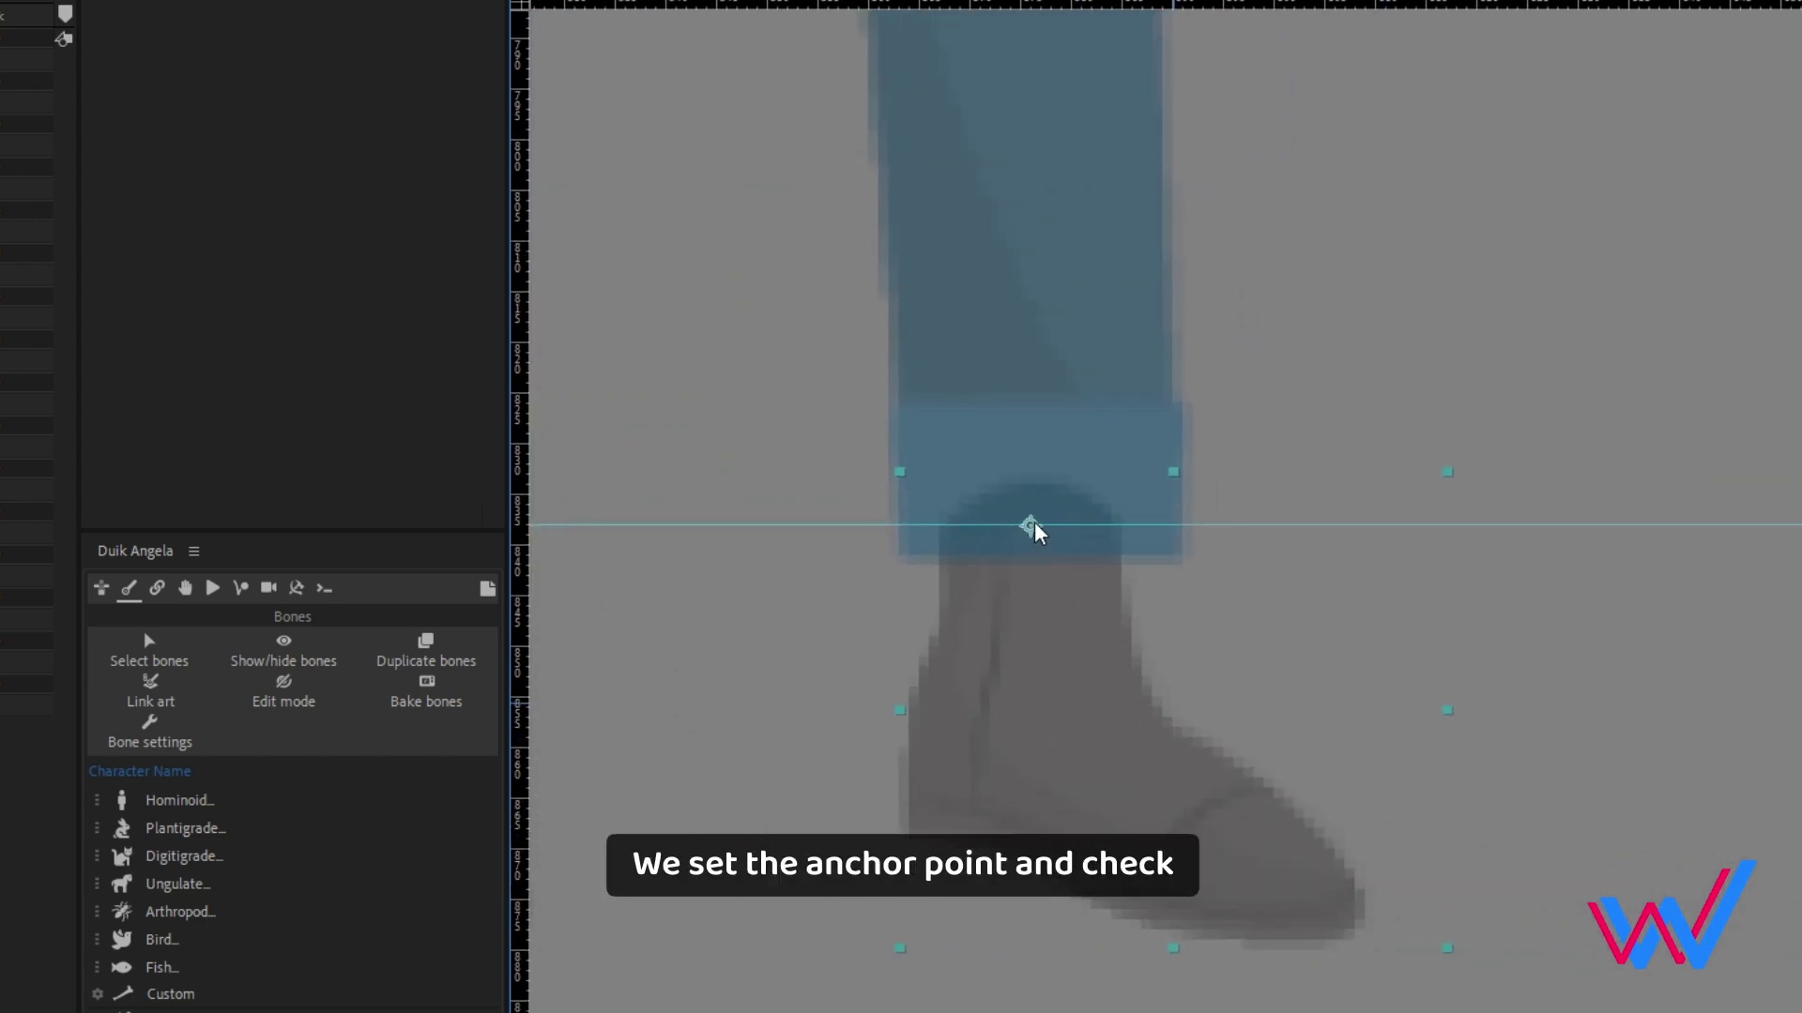
pyautogui.scroll(-1, 1053, 574)
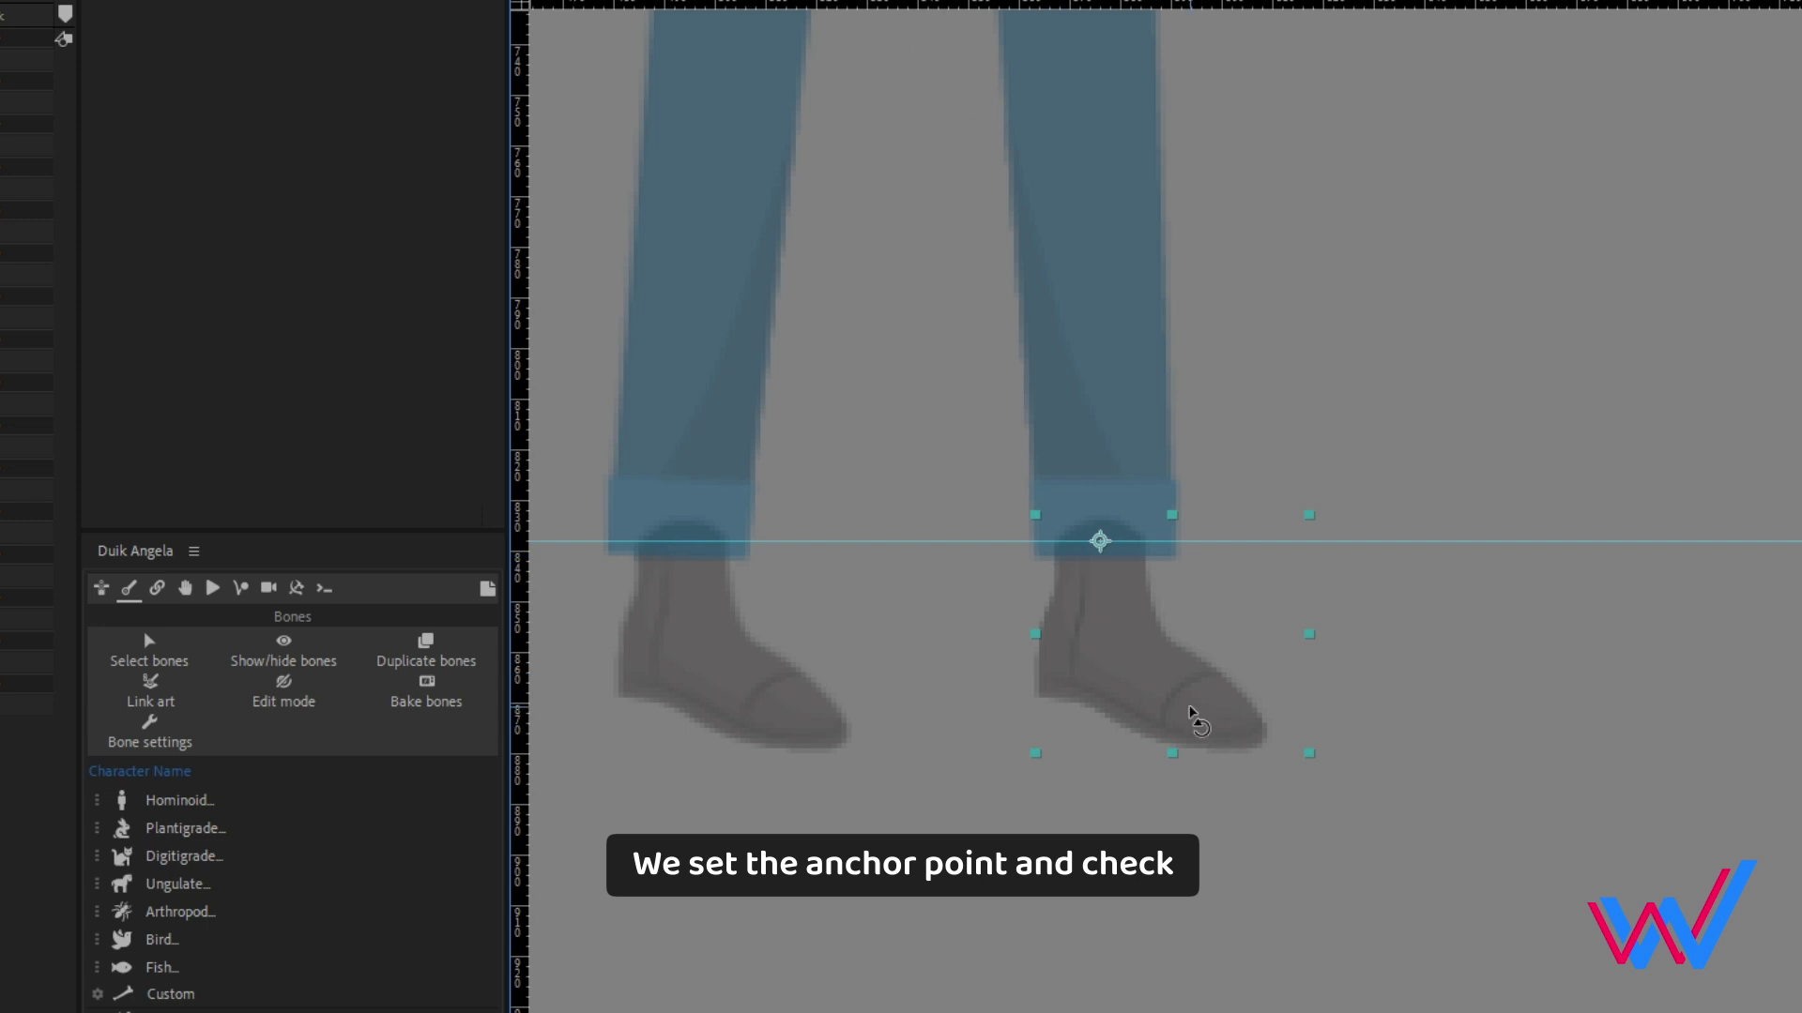
# - Place the right lower leg's anchor point at the centre of the knee circle, test its rotation and undo the test
pyautogui.moveTo(1190, 713); pyautogui.dragTo(1284, 627)
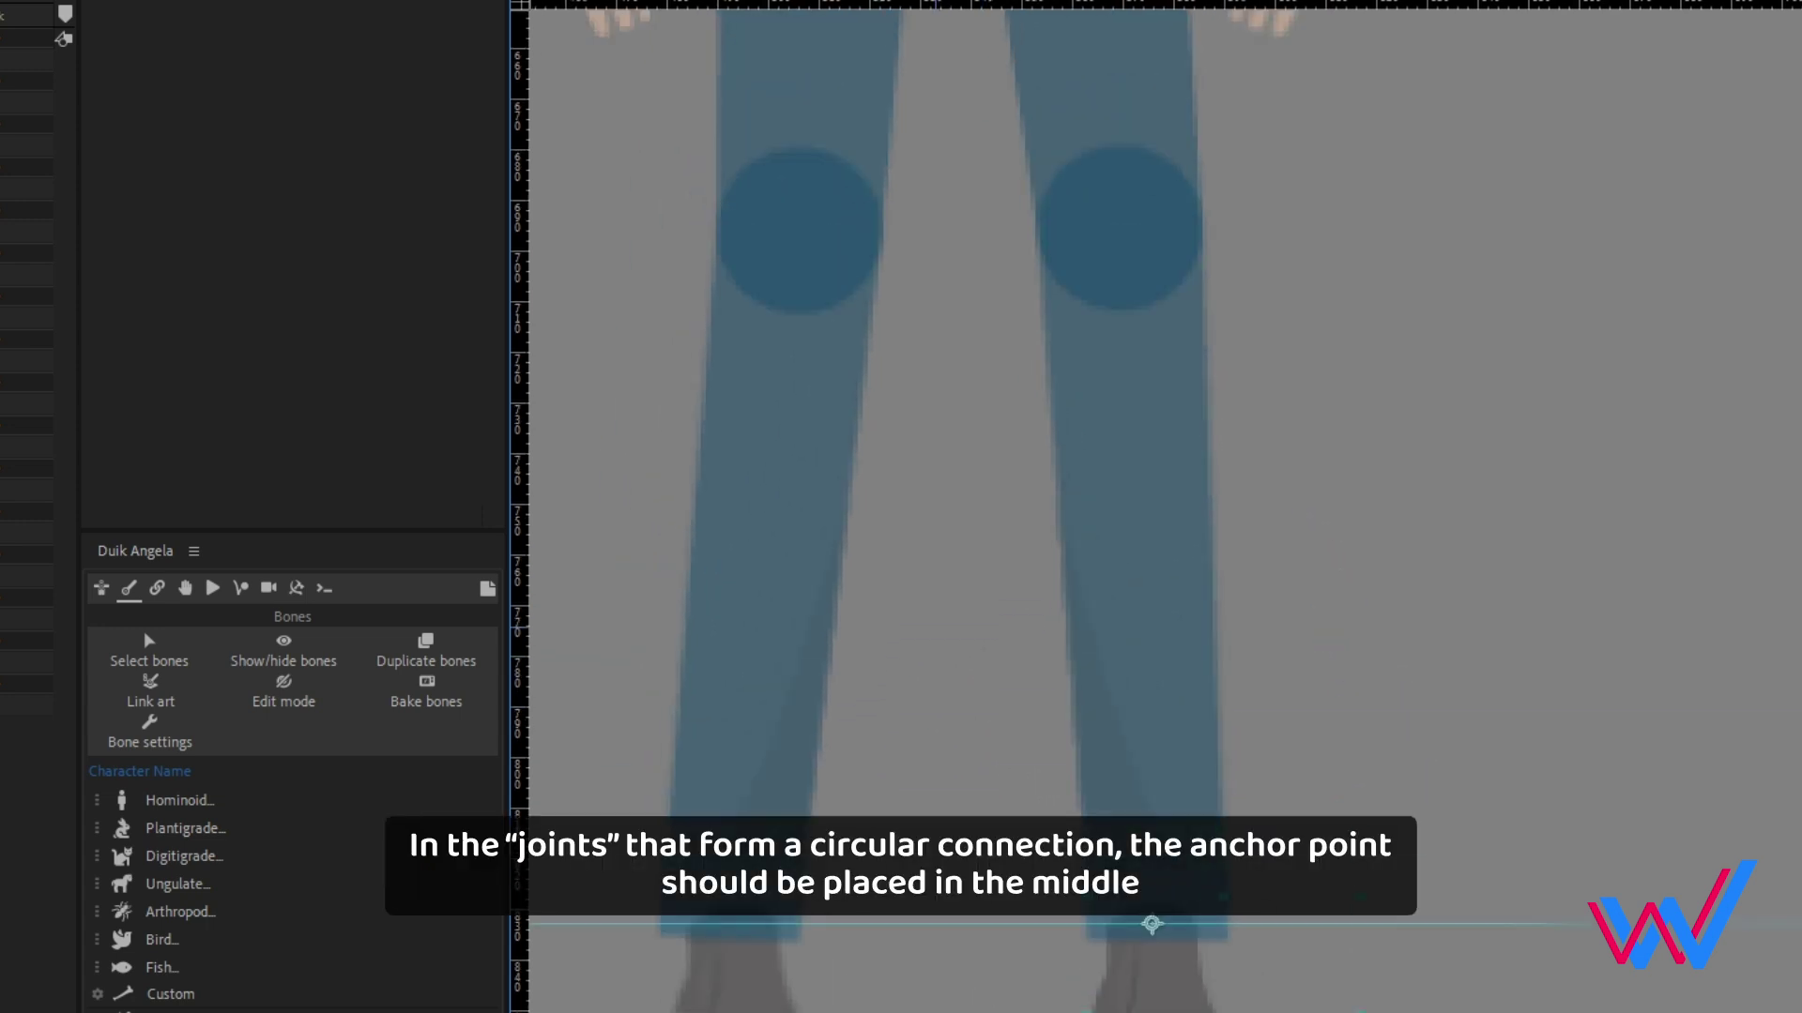
pyautogui.scroll(3, 925, 406)
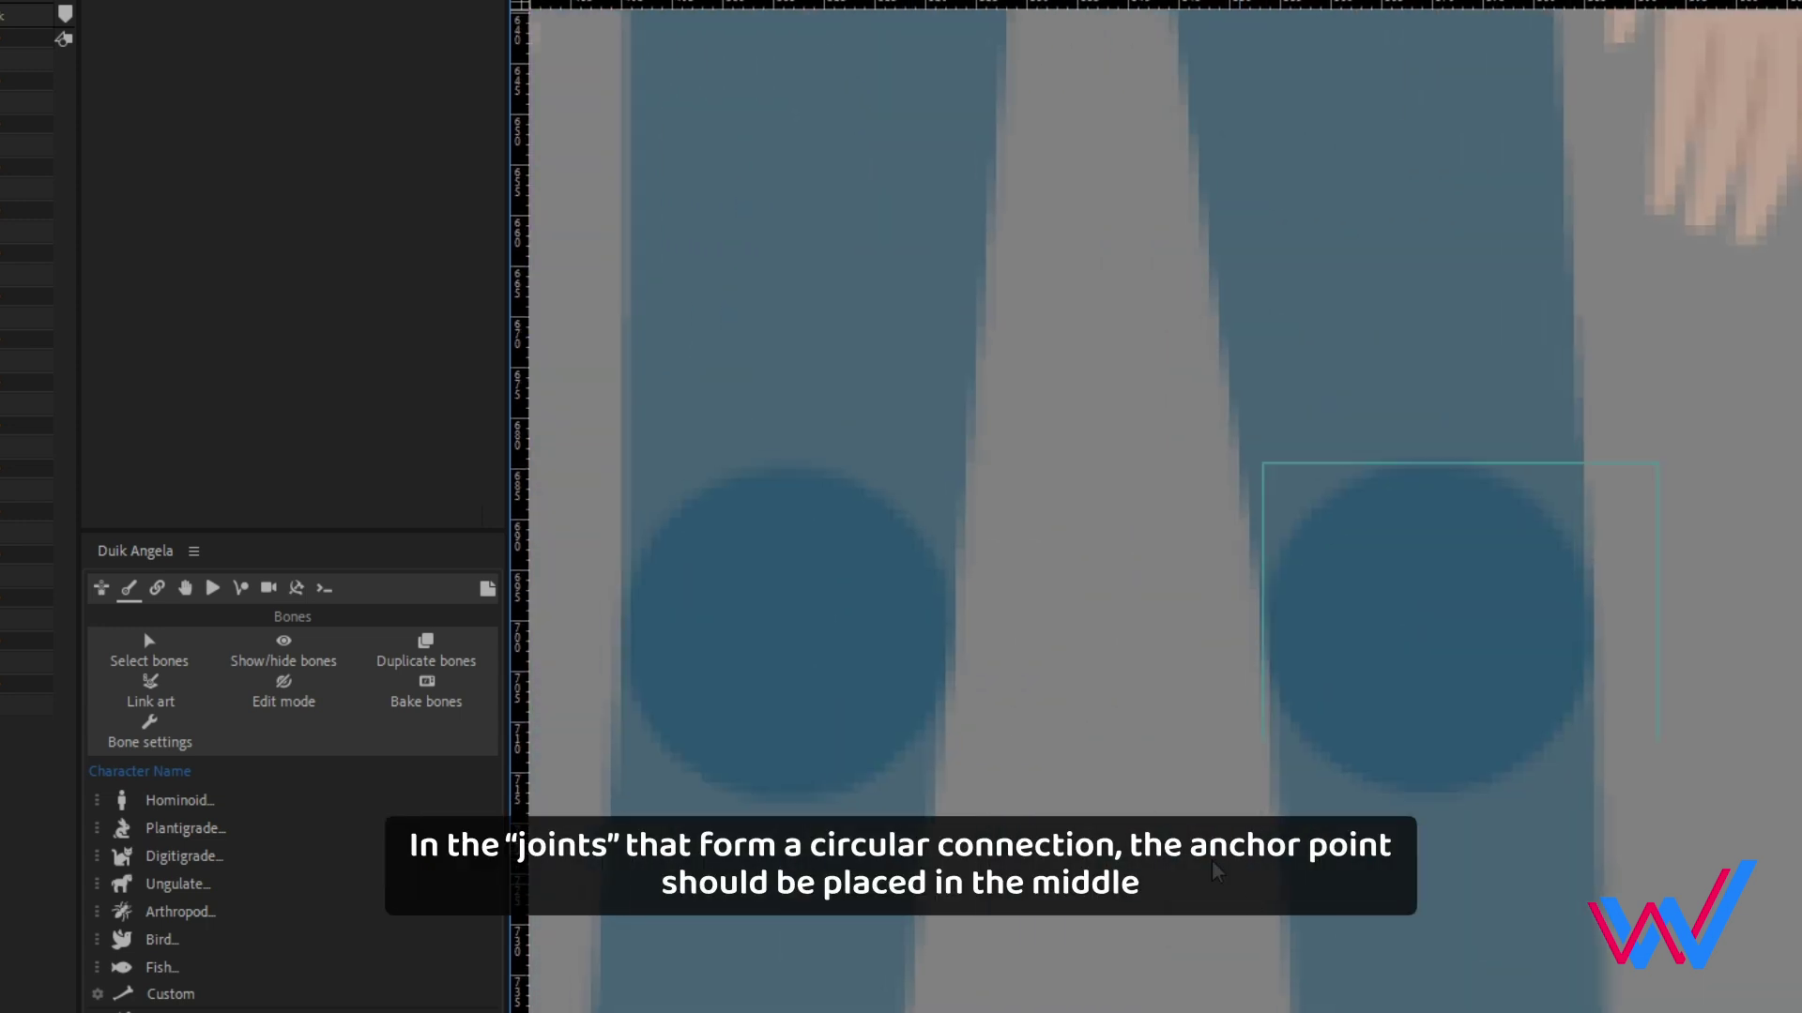
pyautogui.click(848, 941)
pyautogui.moveTo(976, 847); pyautogui.dragTo(1078, 392)
pyautogui.scroll(-1, 1155, 555)
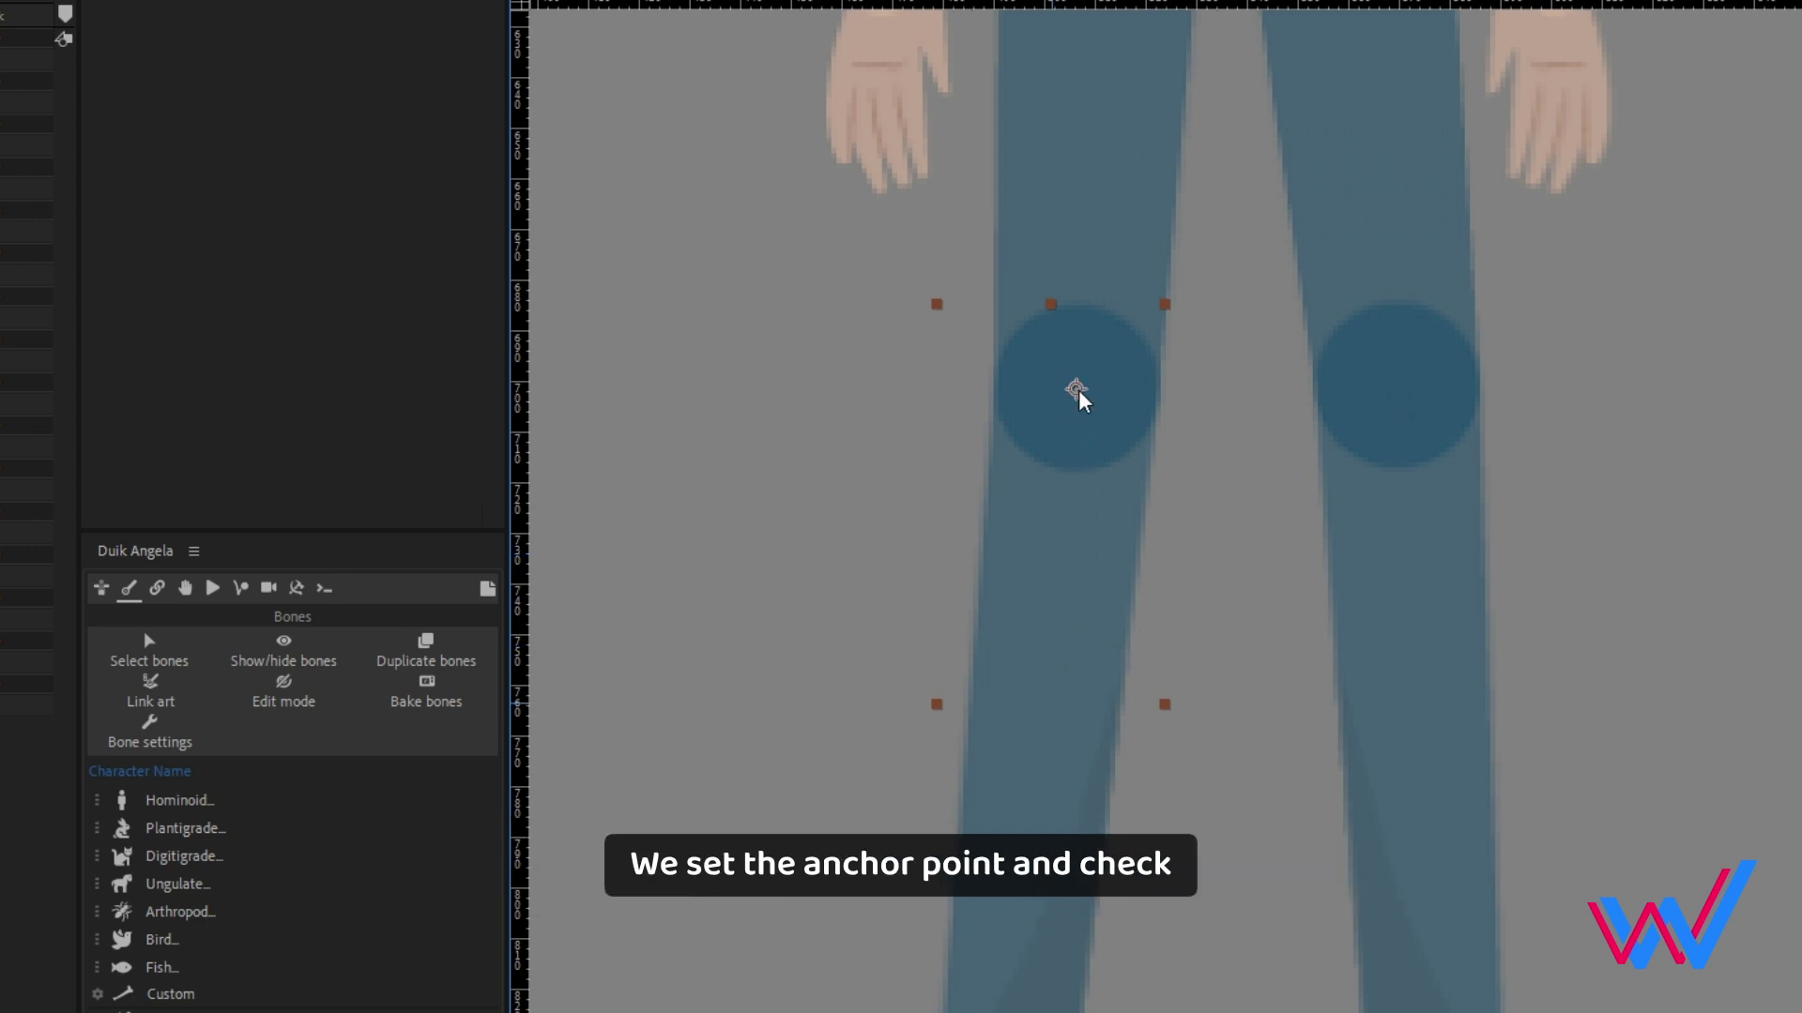
pyautogui.scroll(-1, 1164, 554)
pyautogui.press('w')
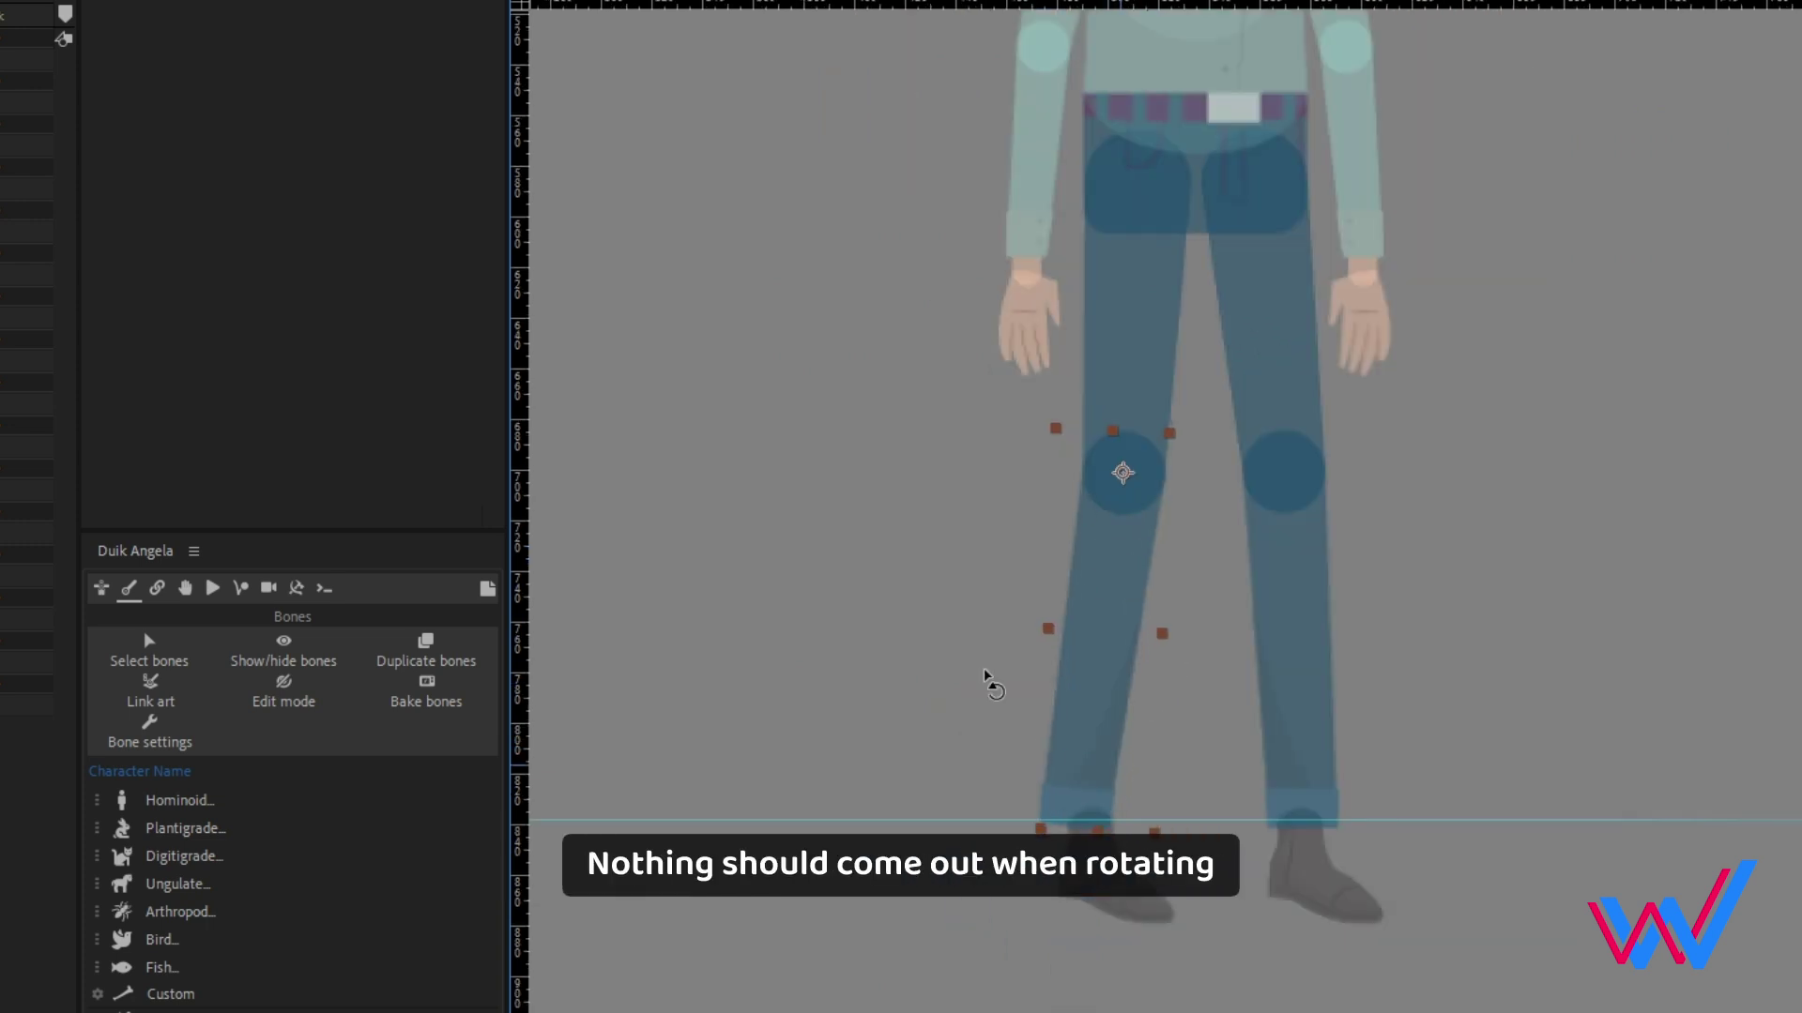
pyautogui.moveTo(986, 675); pyautogui.dragTo(1475, 549)
pyautogui.hotkey('ctrl', 'z')
# - Add a horizontal guide at knee height, centre the left lower leg's anchor point on the knee circle, and test its rotation, undoing the test
pyautogui.scroll(1, 1474, 542)
pyautogui.moveTo(1573, 378); pyautogui.dragTo(1303, 479)
pyautogui.press('v')
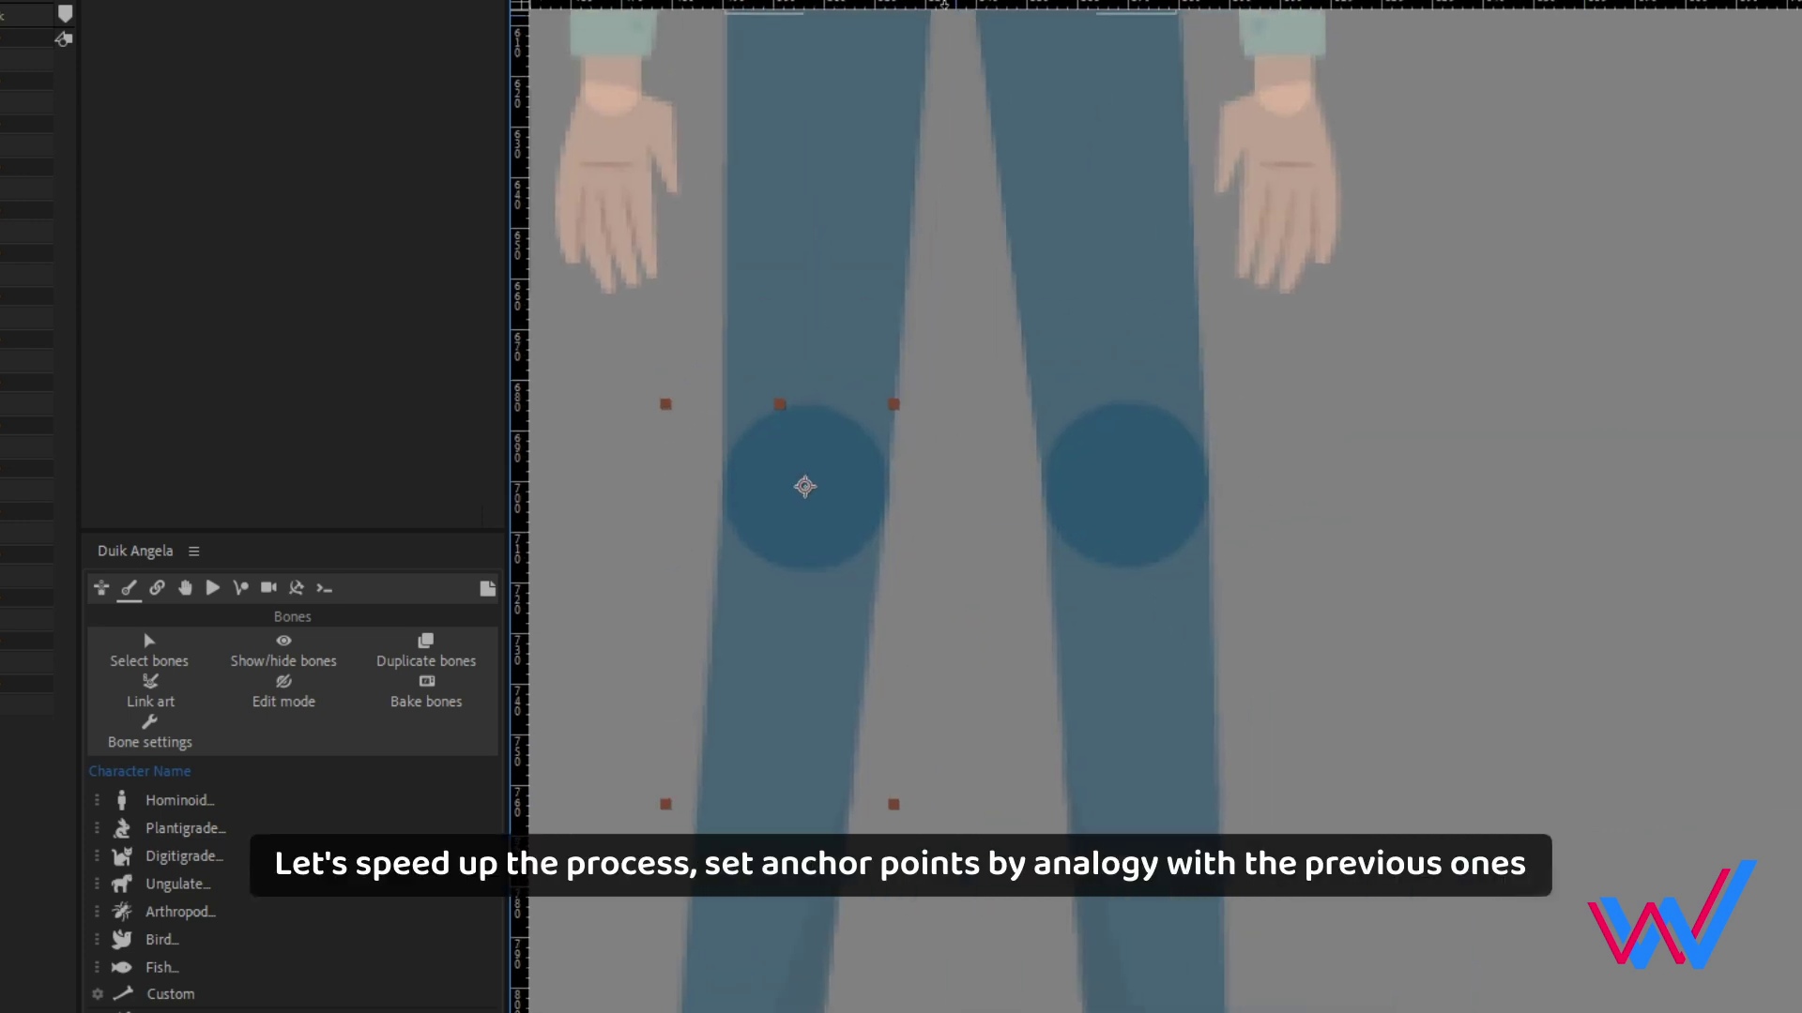
pyautogui.moveTo(967, 4); pyautogui.dragTo(949, 486)
pyautogui.click(1131, 460)
pyautogui.scroll(1, 1232, 810)
pyautogui.scroll(-1, 1232, 810)
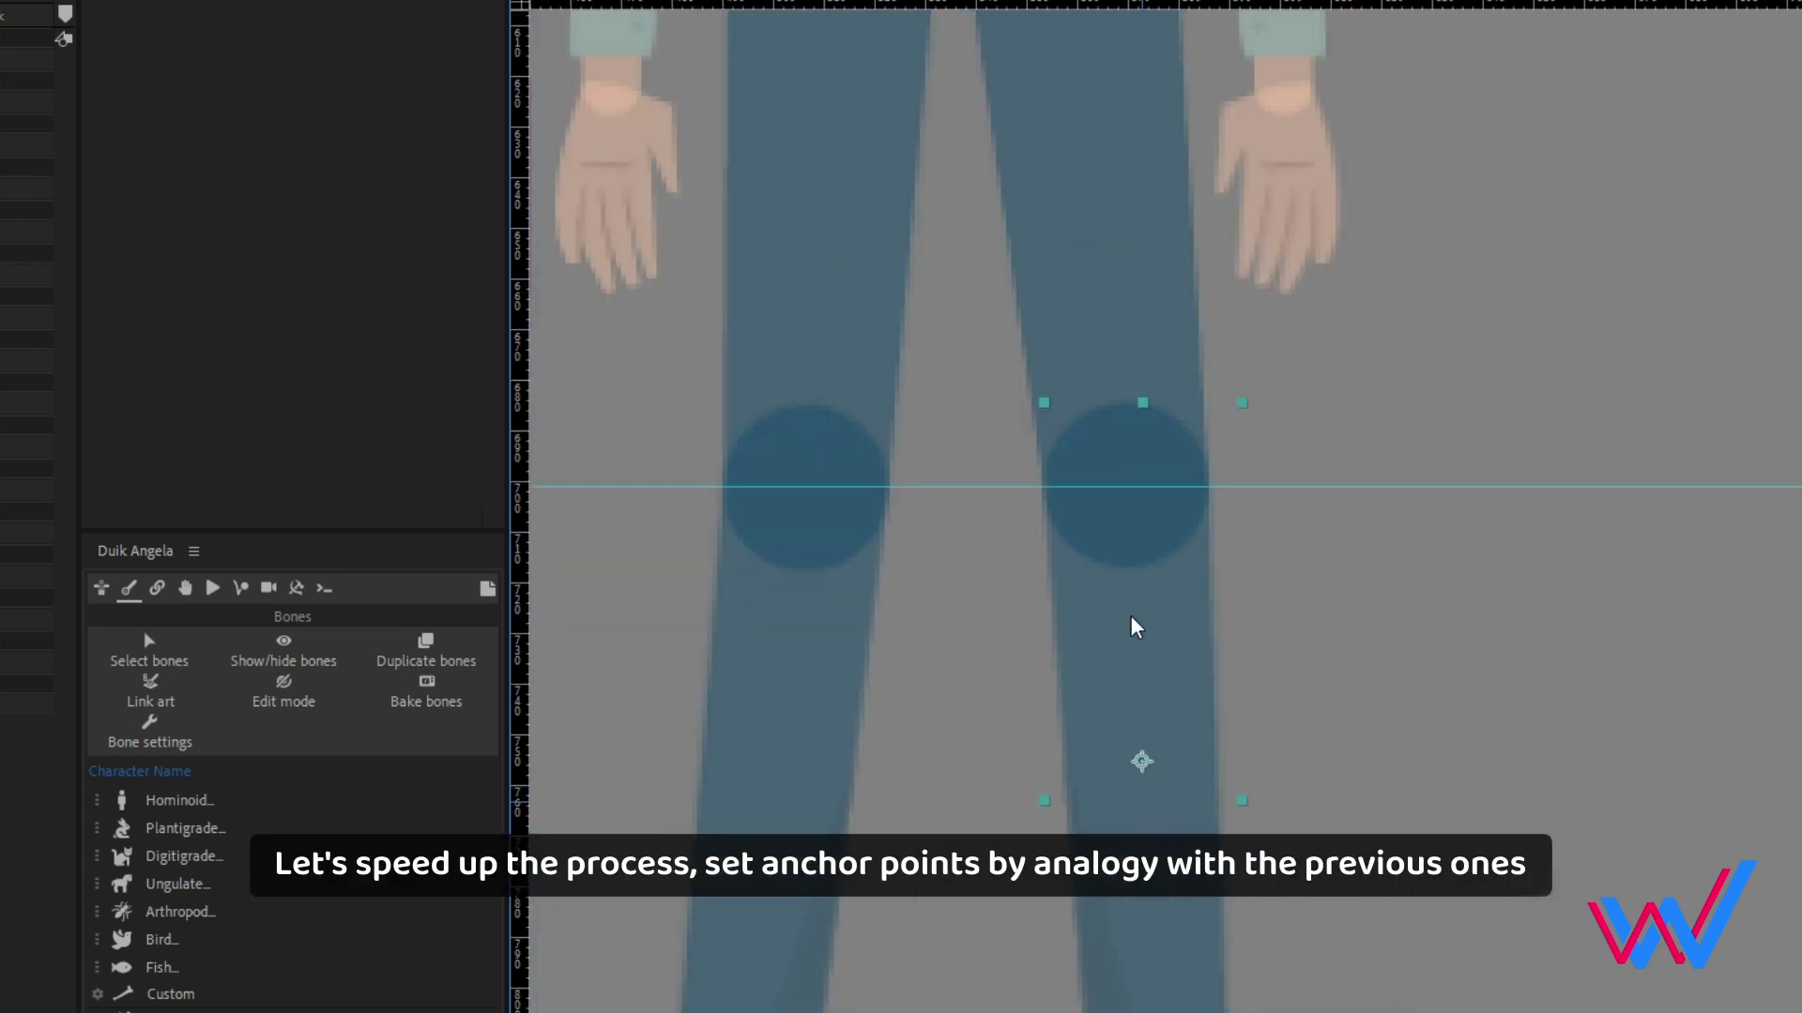
pyautogui.moveTo(1142, 761); pyautogui.dragTo(1122, 504)
pyautogui.scroll(1, 1123, 504)
pyautogui.scroll(-2, 1083, 423)
pyautogui.moveTo(1168, 723); pyautogui.dragTo(1363, 591)
pyautogui.hotkey('ctrl', 'z')
# - Place the right thigh's anchor point at the hip joint, refining it between rotation tests that are undone
pyautogui.click(999, 413)
pyautogui.scroll(1, 1004, 450)
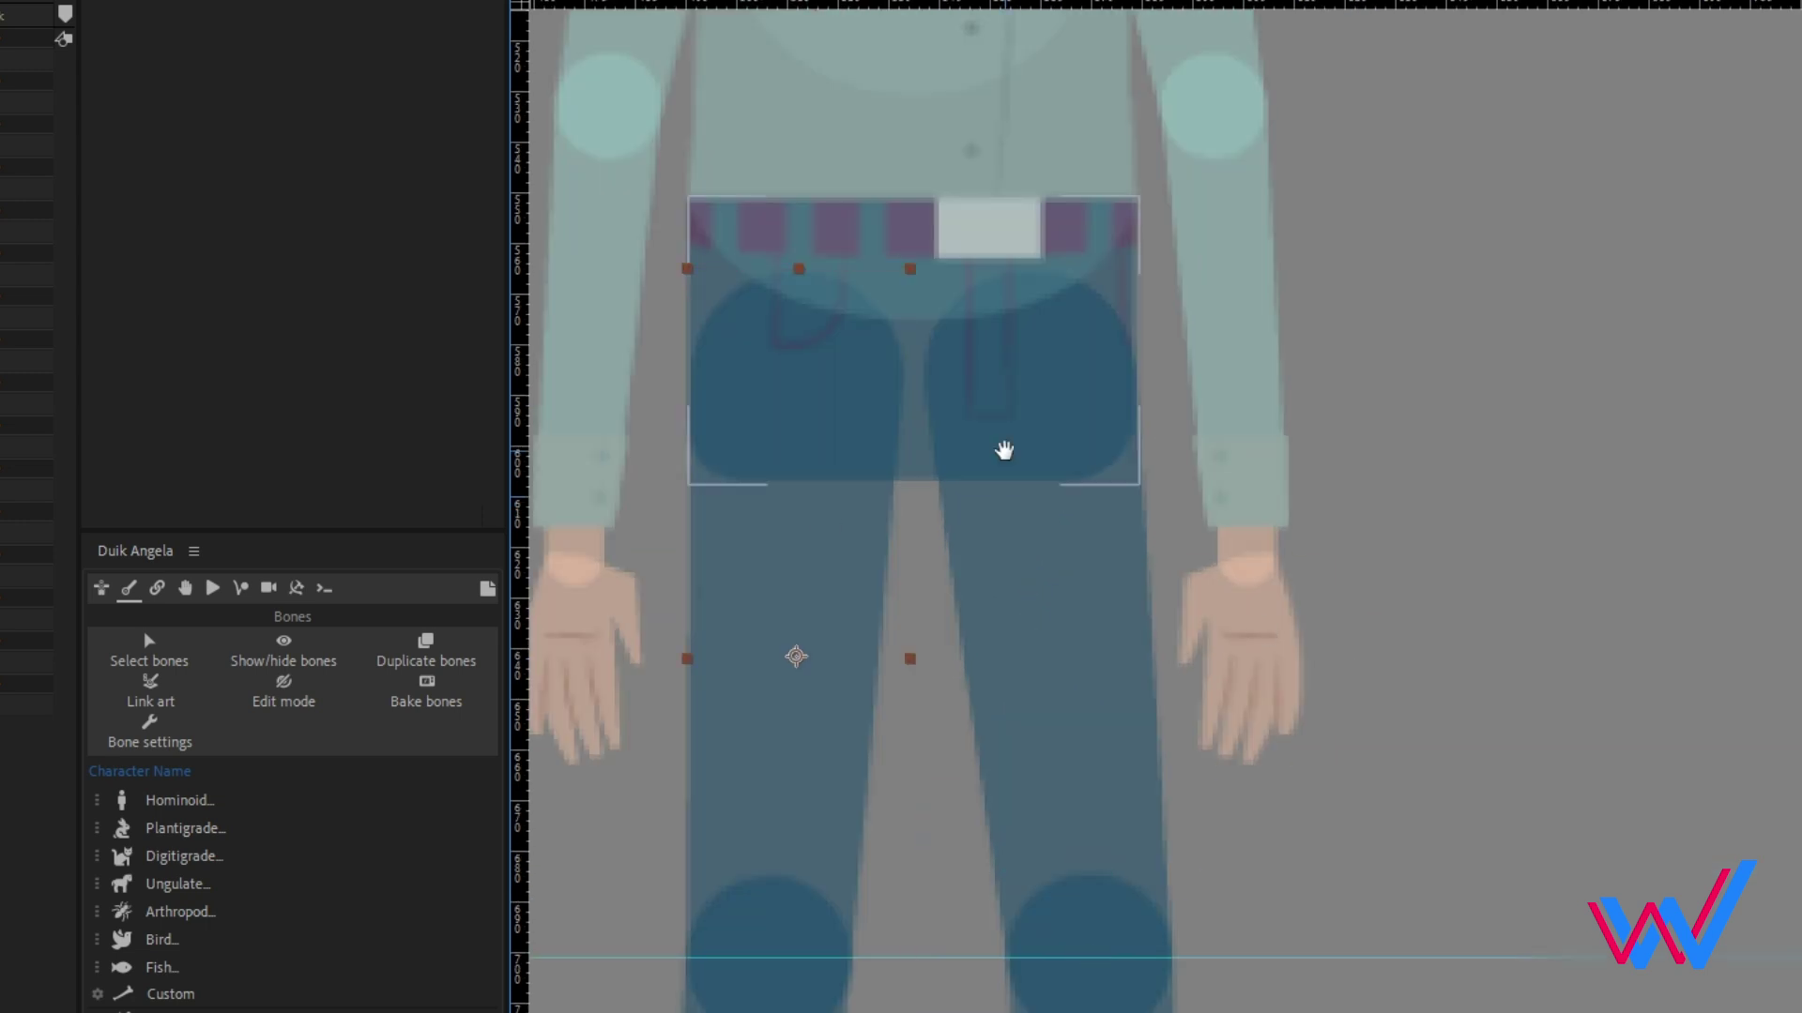
pyautogui.moveTo(1004, 451); pyautogui.dragTo(1066, 613)
pyautogui.press('w')
pyautogui.moveTo(856, 556); pyautogui.dragTo(786, 639)
pyautogui.hotkey('ctrl', 'z')
pyautogui.press('y')
pyautogui.moveTo(854, 542); pyautogui.dragTo(853, 535)
pyautogui.press('w')
pyautogui.moveTo(865, 657); pyautogui.dragTo(1187, 637)
pyautogui.hotkey('ctrl', 'z')
# - Add a horizontal guide at hip height, place the left thigh's anchor point on it at the hip, and test its rotation, undoing the test
pyautogui.click(1121, 764)
pyautogui.click(859, 647)
pyautogui.moveTo(878, 5); pyautogui.dragTo(878, 536)
pyautogui.scroll(1, 849, 592)
pyautogui.click(1411, 828)
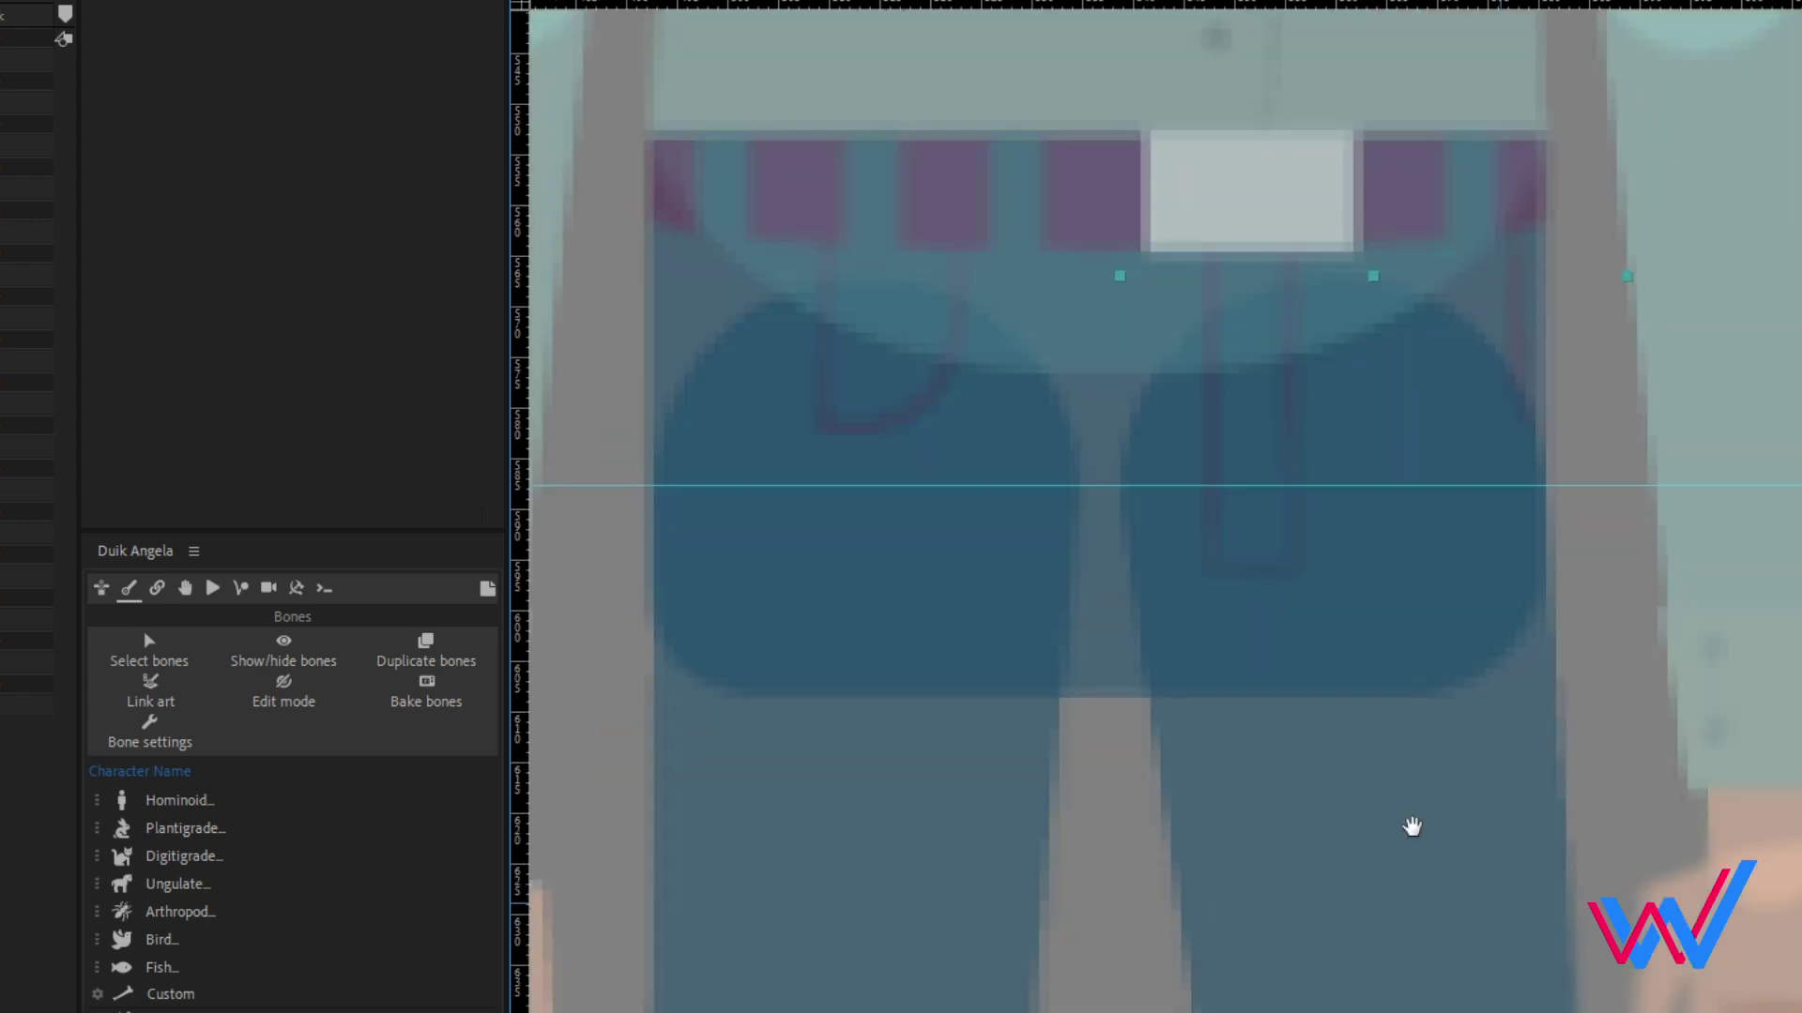
pyautogui.moveTo(1412, 829); pyautogui.dragTo(1151, 594)
pyautogui.press('y')
pyautogui.moveTo(1105, 808); pyautogui.dragTo(1090, 440)
pyautogui.moveTo(1103, 303); pyautogui.dragTo(1103, 529)
pyautogui.moveTo(1066, 473); pyautogui.dragTo(1061, 478)
pyautogui.scroll(-1, 1164, 600)
pyautogui.press('w')
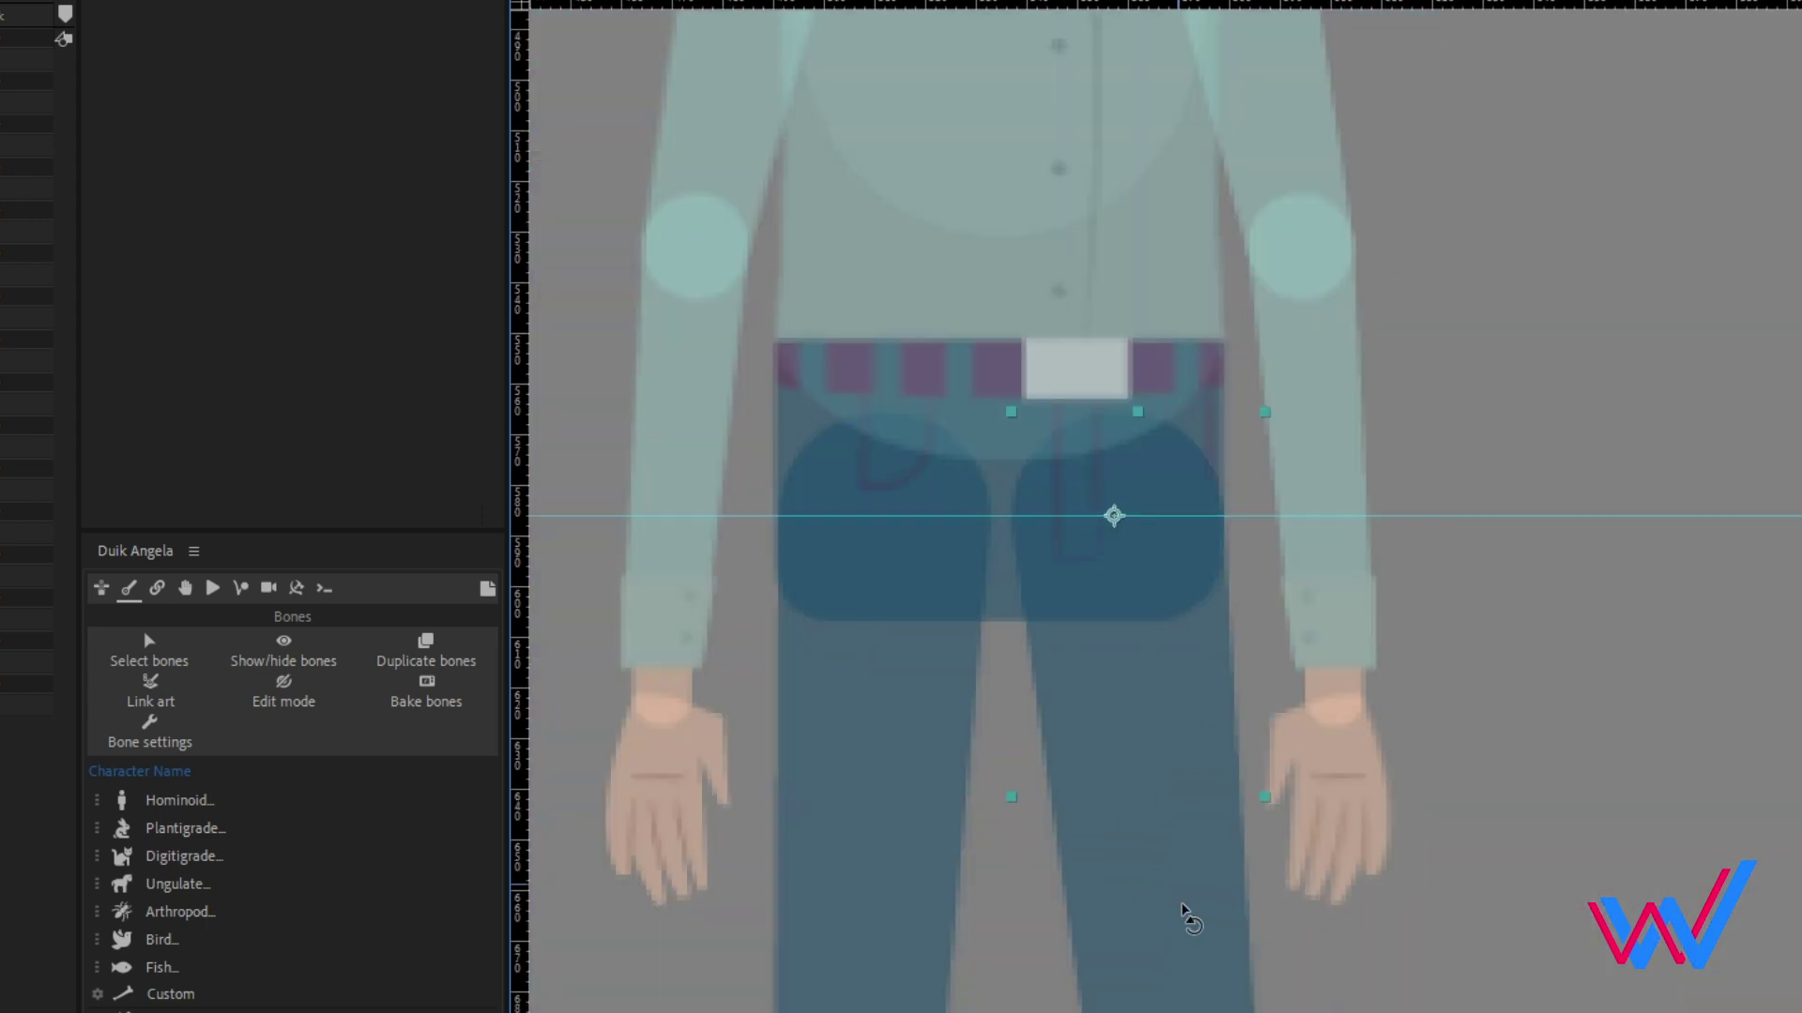
pyautogui.moveTo(1186, 913); pyautogui.dragTo(1416, 848)
pyautogui.hotkey('ctrl', 'z')
# - Place the right hand's anchor point at the centre of the wrist, test its rotation and undo the test
pyautogui.scroll(-1, 1269, 885)
pyautogui.press('v')
pyautogui.scroll(1, 1165, 235)
pyautogui.moveTo(929, 925); pyautogui.dragTo(1161, 420)
pyautogui.scroll(1, 907, 624)
pyautogui.click(906, 624)
pyautogui.moveTo(928, 725); pyautogui.dragTo(1255, 728)
pyautogui.hotkey('ctrl', 'z')
# - Add a horizontal guide at wrist height and place the left hand's anchor point on it at the wrist, undoing the rotation test
pyautogui.moveTo(893, 5); pyautogui.dragTo(893, 504)
pyautogui.moveTo(1230, 730); pyautogui.dragTo(1424, 736)
pyautogui.hotkey('ctrl', 'z')
pyautogui.scroll(1, 971, 686)
pyautogui.click(971, 687)
pyautogui.scroll(-2, 939, 410)
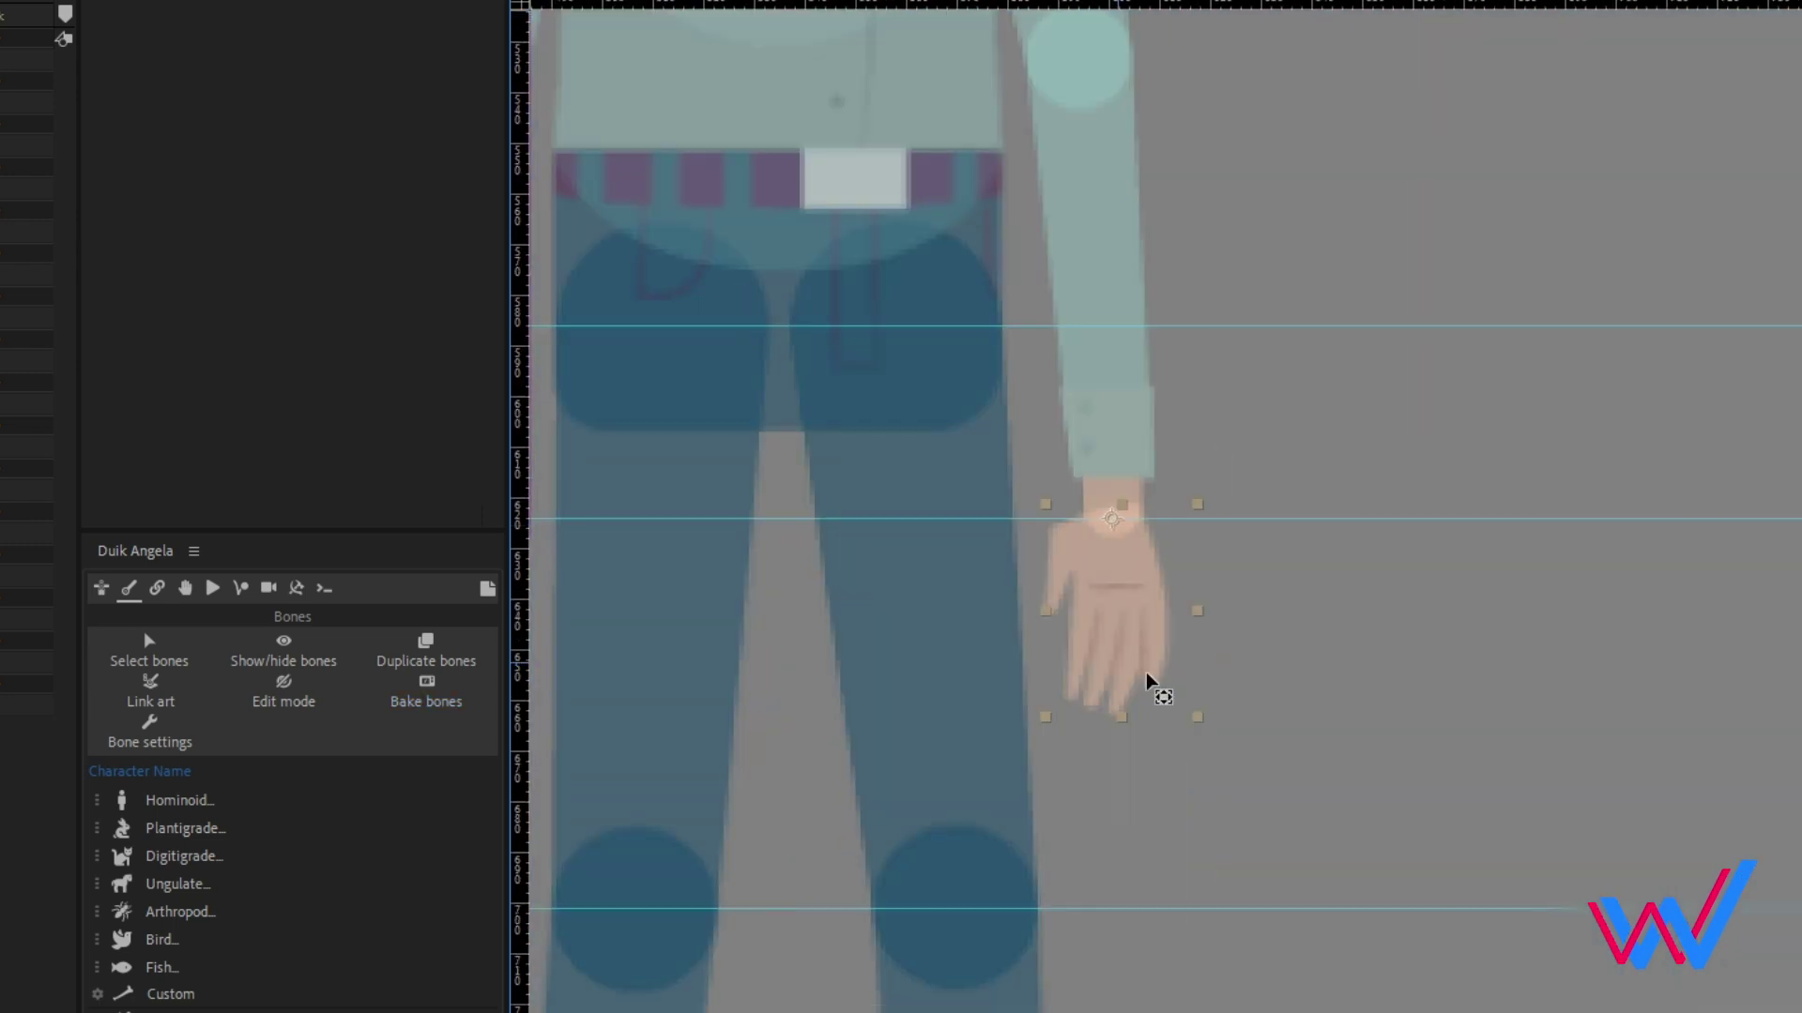
pyautogui.scroll(-1, 1146, 684)
# - Place the right forearm's anchor point at the centre of the elbow circle, test its rotation and undo the test
pyautogui.scroll(2, 966, 522)
pyautogui.click(965, 523)
pyautogui.scroll(-1, 1063, 481)
pyautogui.moveTo(1064, 482); pyautogui.dragTo(716, 229)
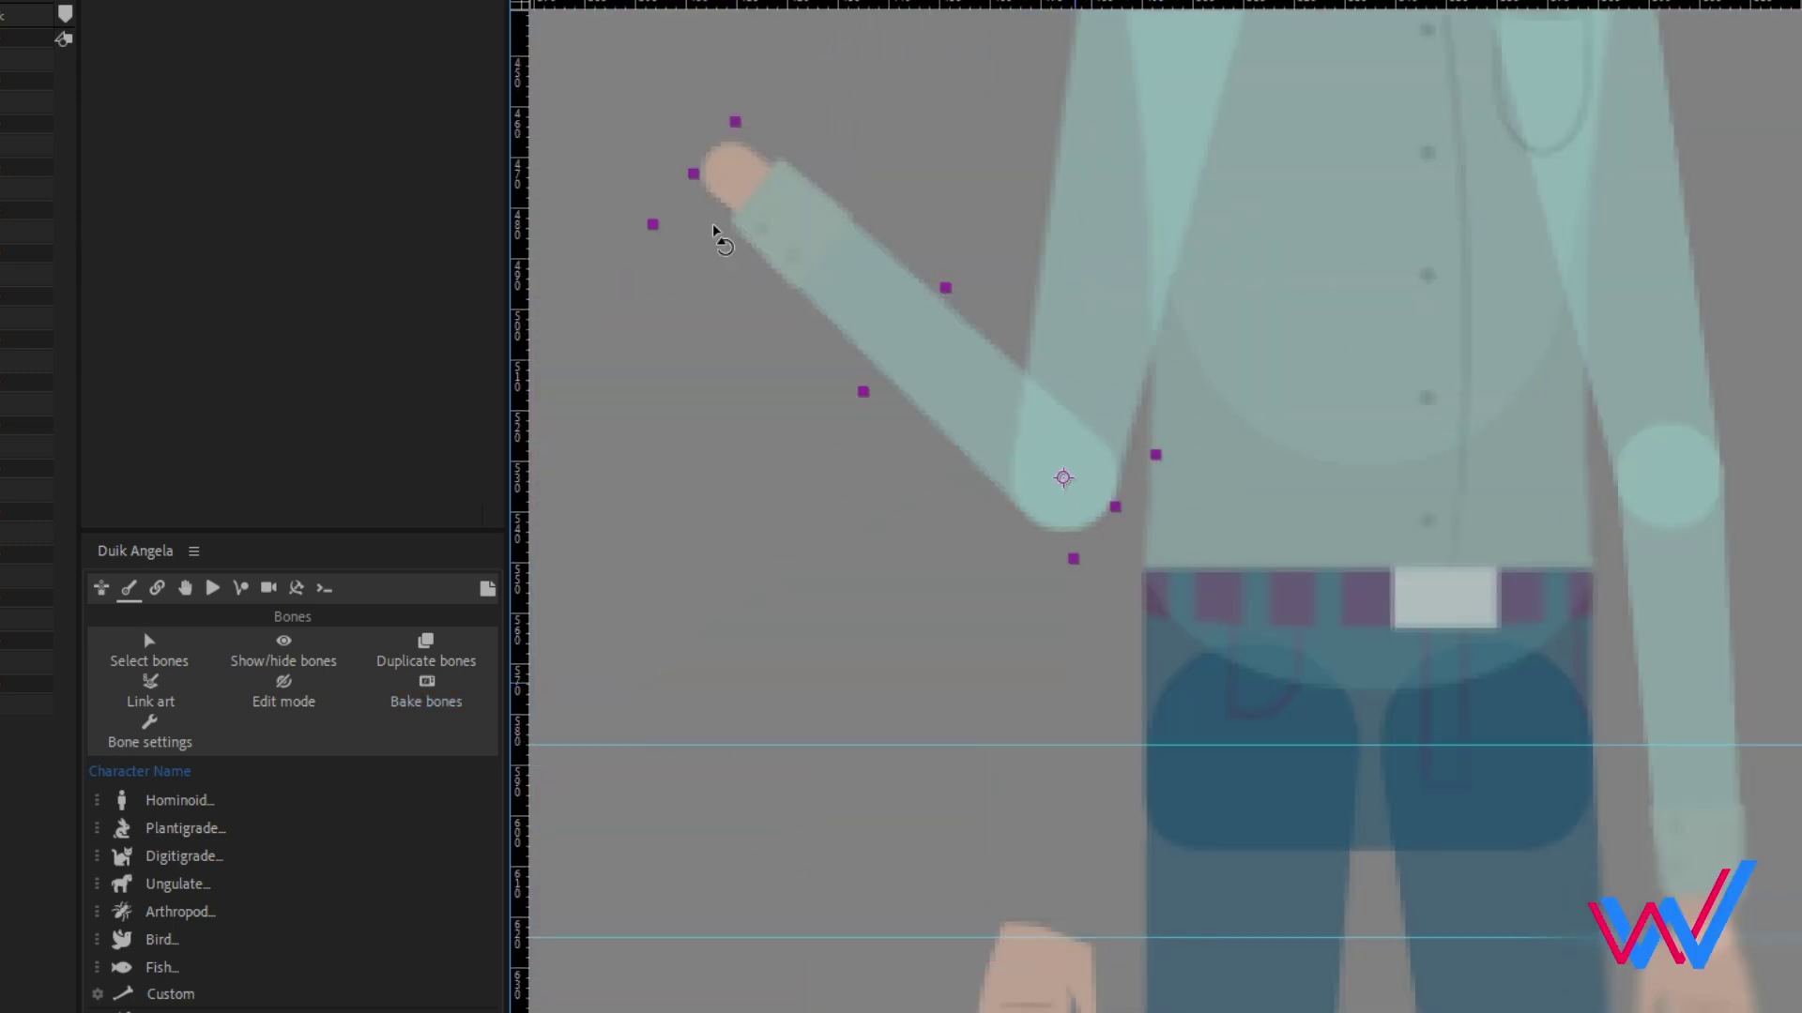
pyautogui.hotkey('ctrl', 'z')
# - Align the left forearm's anchor point with the elbow-height guide at the elbow circle and test its rotation, undoing the test
pyautogui.scroll(1, 1201, 451)
pyautogui.scroll(-2, 928, 523)
pyautogui.moveTo(1131, 638); pyautogui.dragTo(1439, 429)
pyautogui.hotkey('ctrl', 'z')
# - Move the right upper arm's anchor point to the centre of the rounded shoulder, test its rotation and undo the test
pyautogui.click(942, 473)
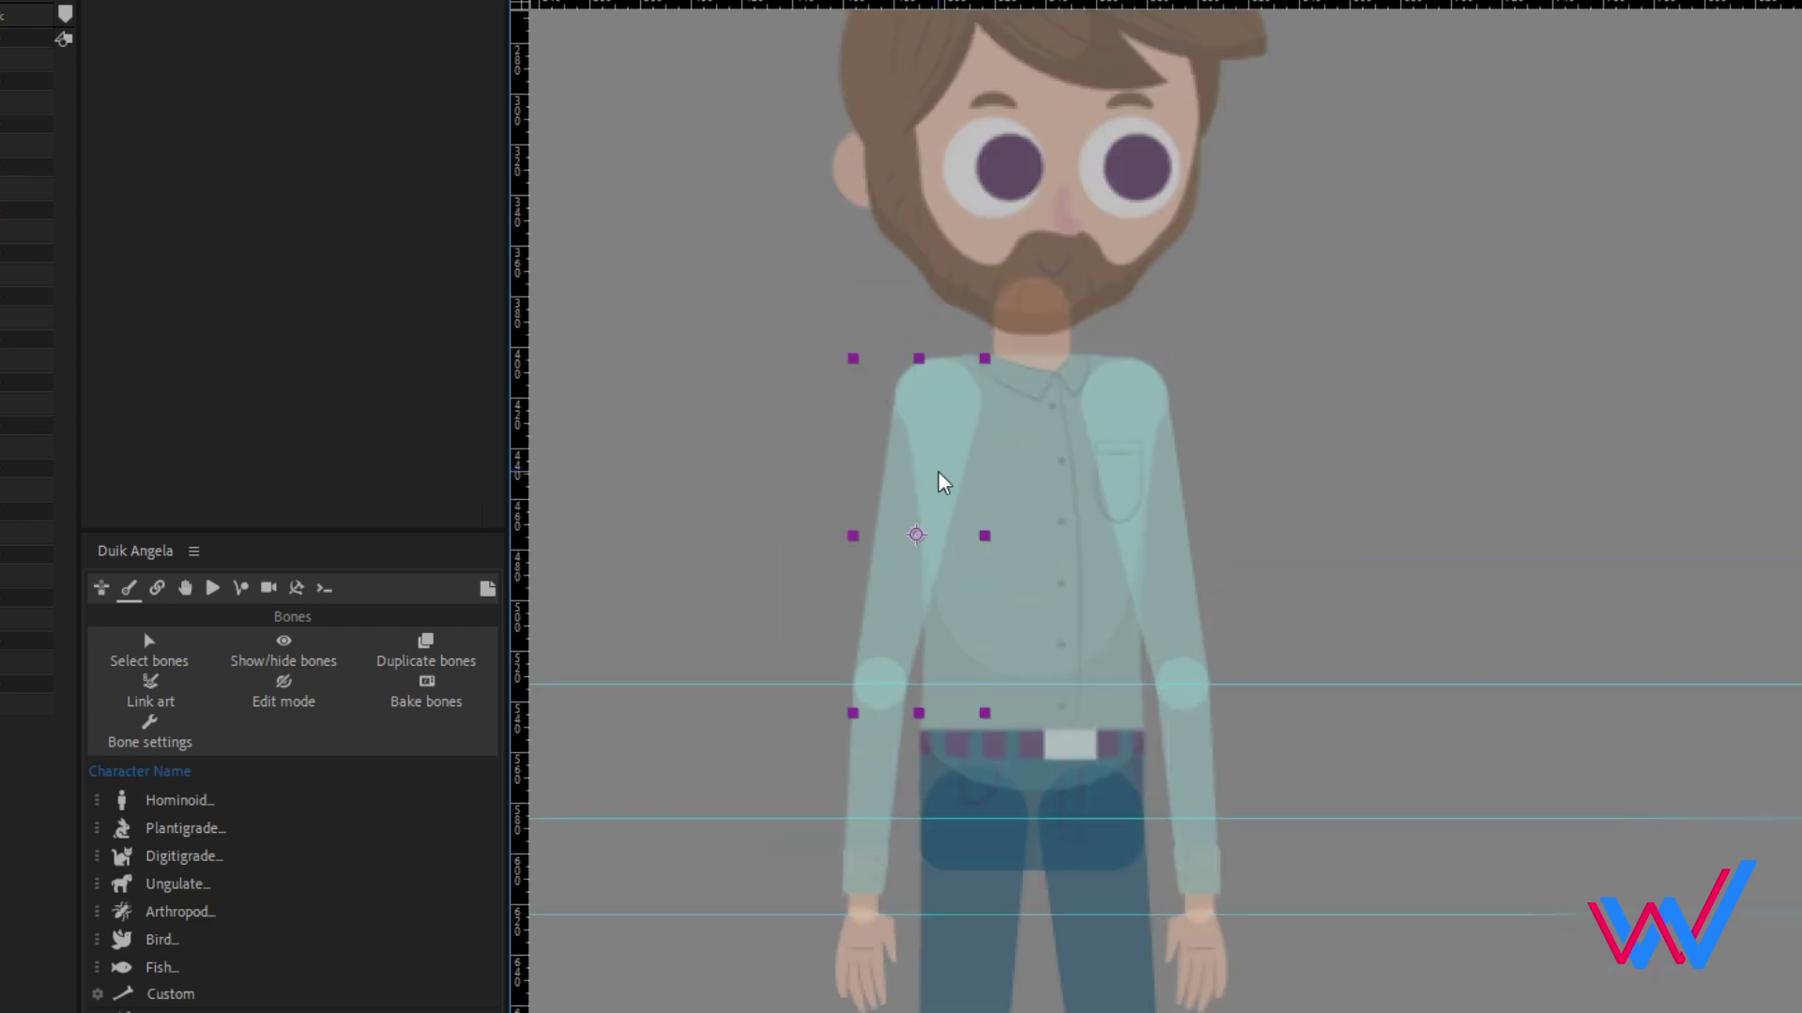
pyautogui.scroll(1, 942, 473)
pyautogui.moveTo(813, 664); pyautogui.dragTo(845, 394)
pyautogui.scroll(-1, 844, 395)
pyautogui.moveTo(1000, 554); pyautogui.dragTo(788, 560)
pyautogui.hotkey('ctrl', 'z')
# - Add a horizontal guide at shoulder height, place the left upper arm's anchor point on it, and test its rotation, undoing the test
pyautogui.scroll(1, 1169, 555)
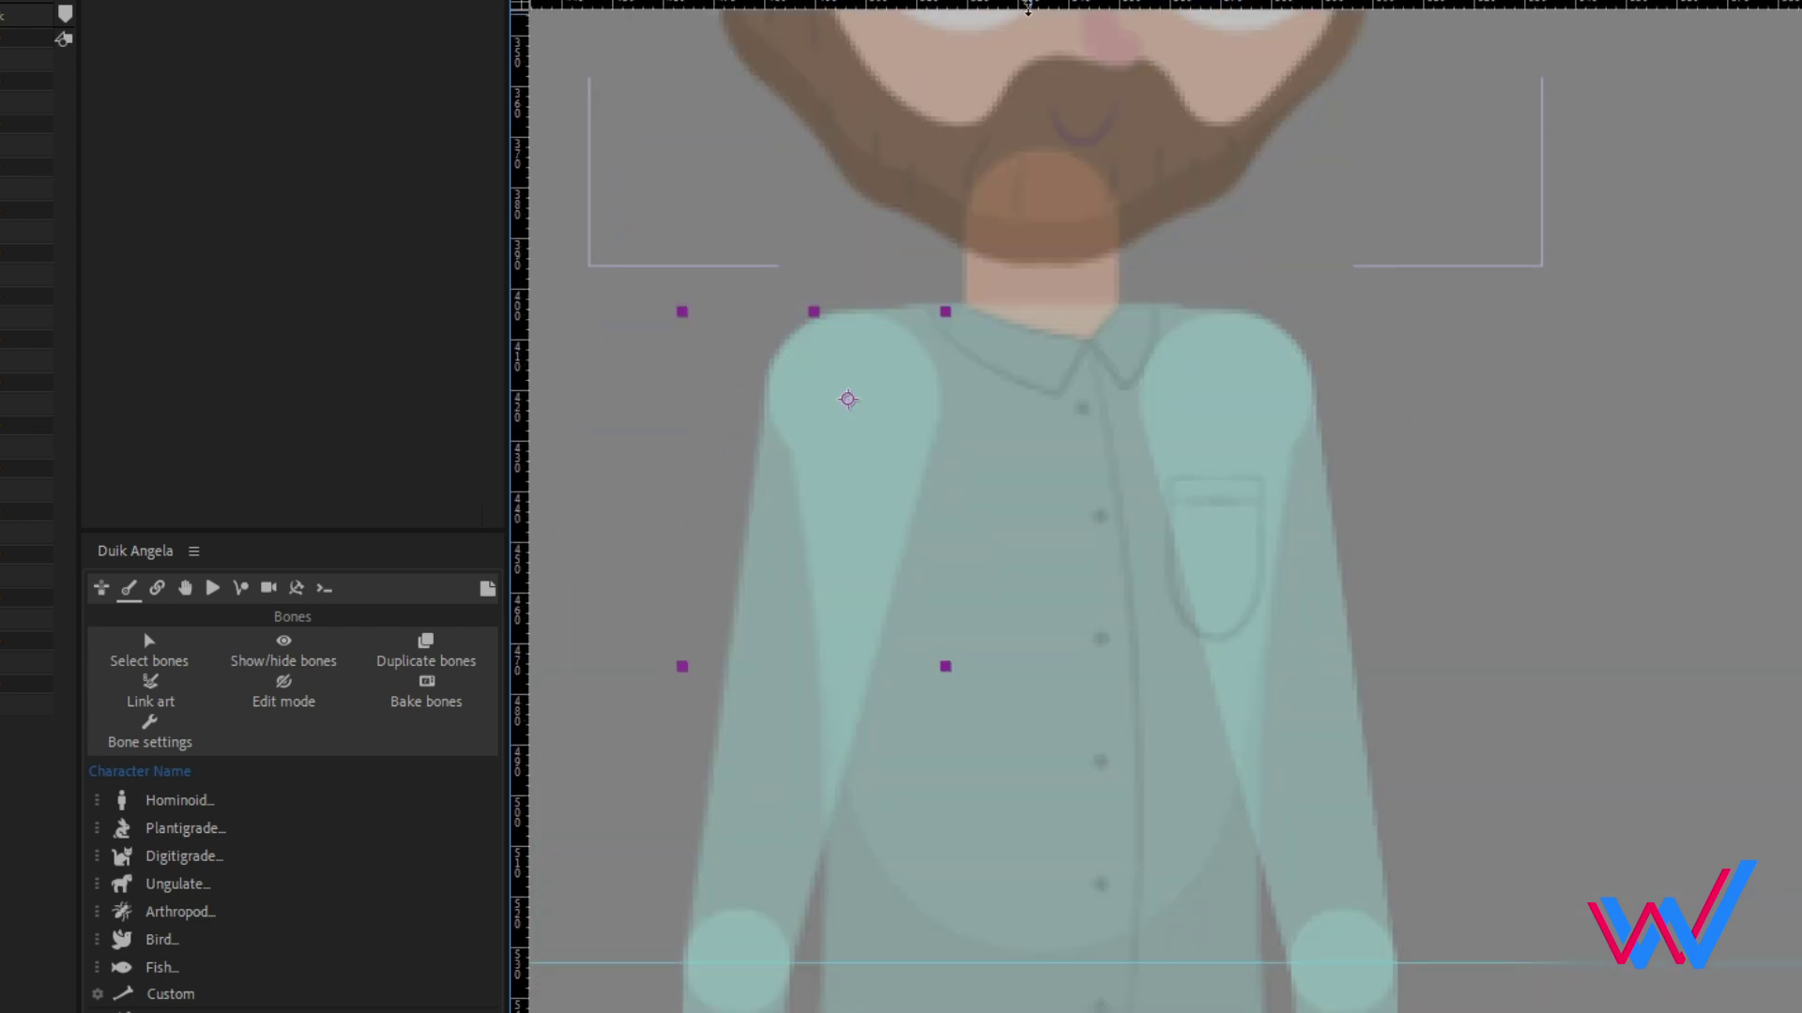
pyautogui.moveTo(1026, 5); pyautogui.dragTo(1008, 401)
pyautogui.click(1338, 678)
pyautogui.press('y')
pyautogui.scroll(-1, 1225, 401)
pyautogui.press('w')
pyautogui.moveTo(1323, 663); pyautogui.dragTo(1147, 957)
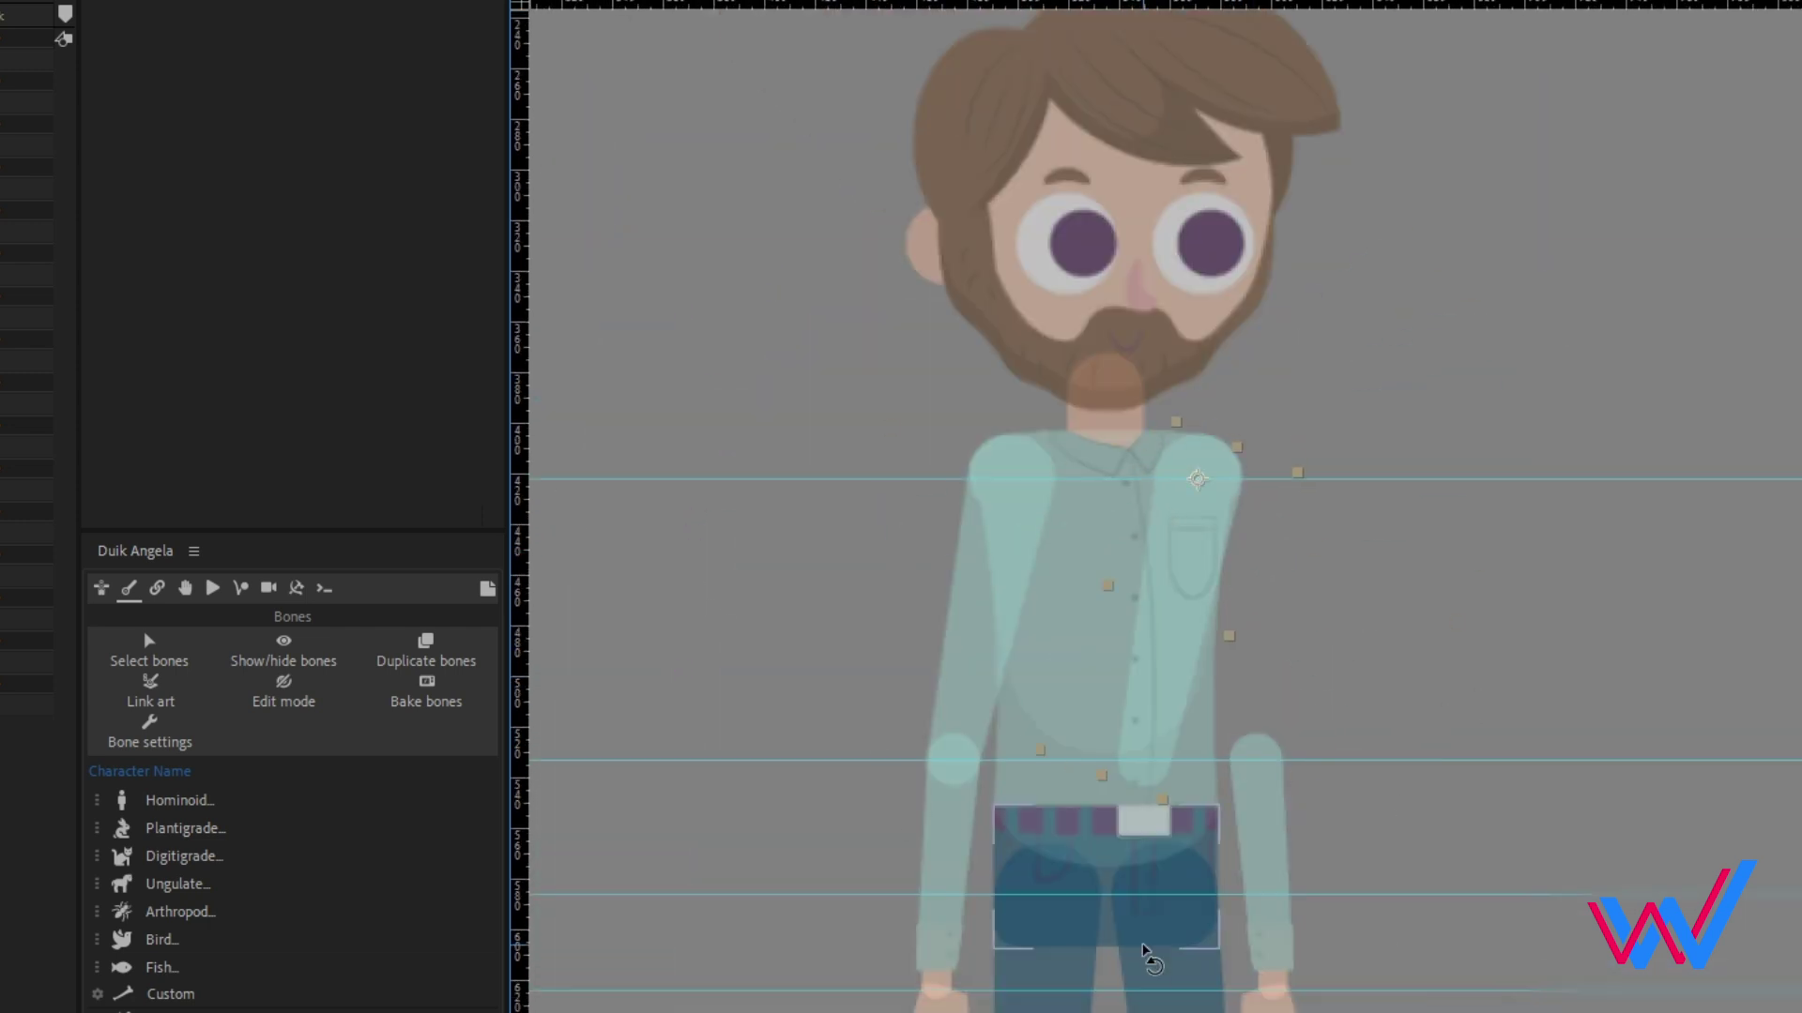
pyautogui.hotkey('ctrl', 'z')
# - Place the head's anchor point in the beard area where the neck's curve starts
pyautogui.click(1112, 94)
pyautogui.scroll(1, 1112, 93)
pyautogui.moveTo(1108, 60); pyautogui.dragTo(1081, 514)
pyautogui.press('y')
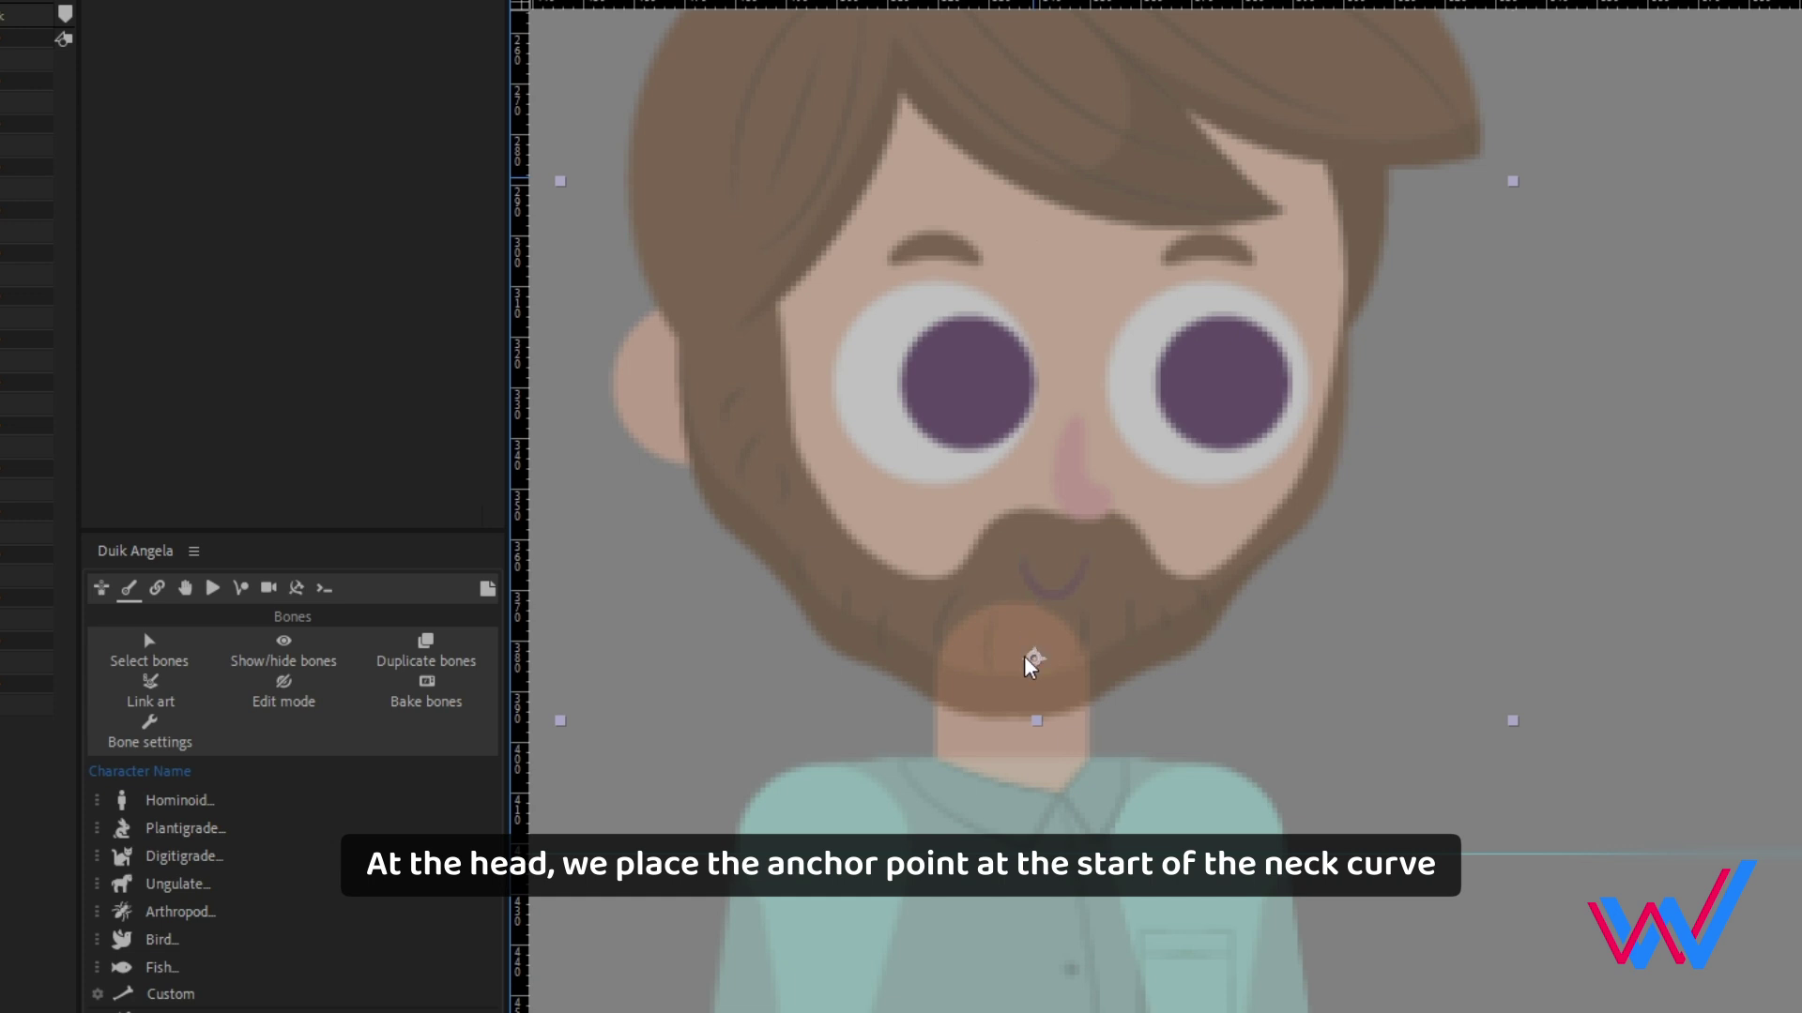
# - Place the neck's anchor point at its base, centred above the shirt collar
pyautogui.click(1042, 759)
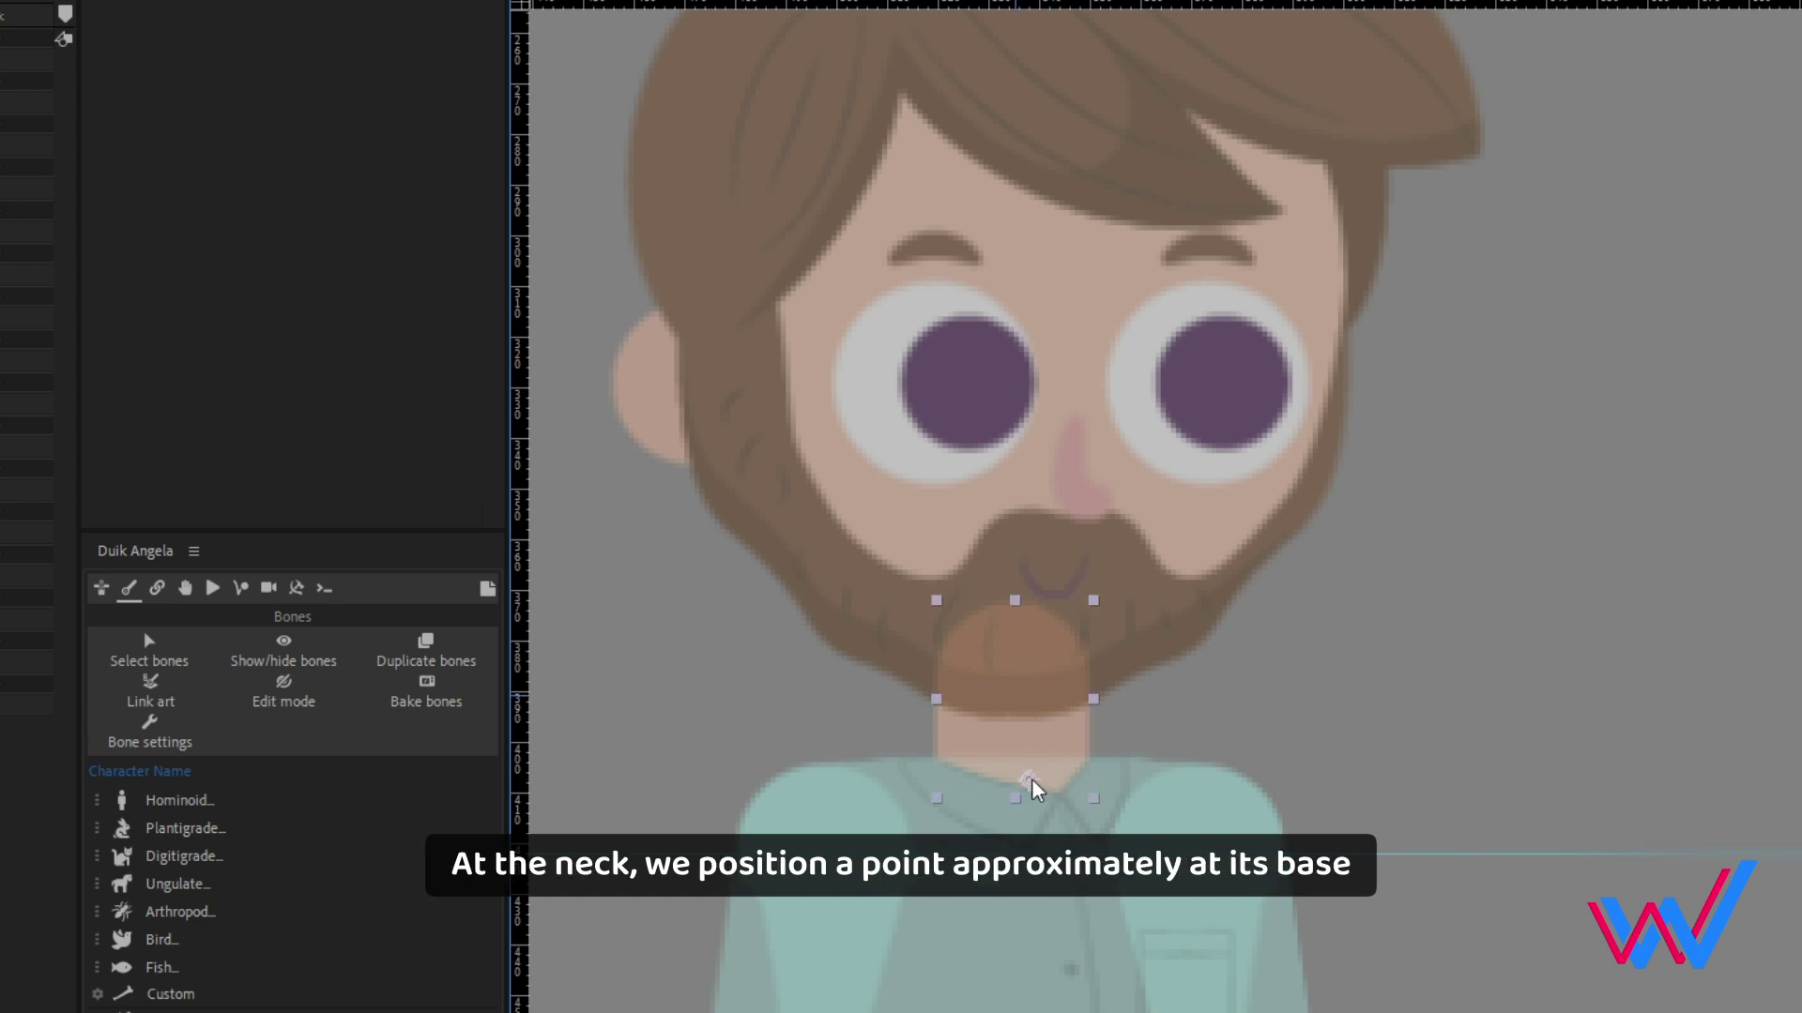
pyautogui.moveTo(1021, 777); pyautogui.dragTo(1019, 779)
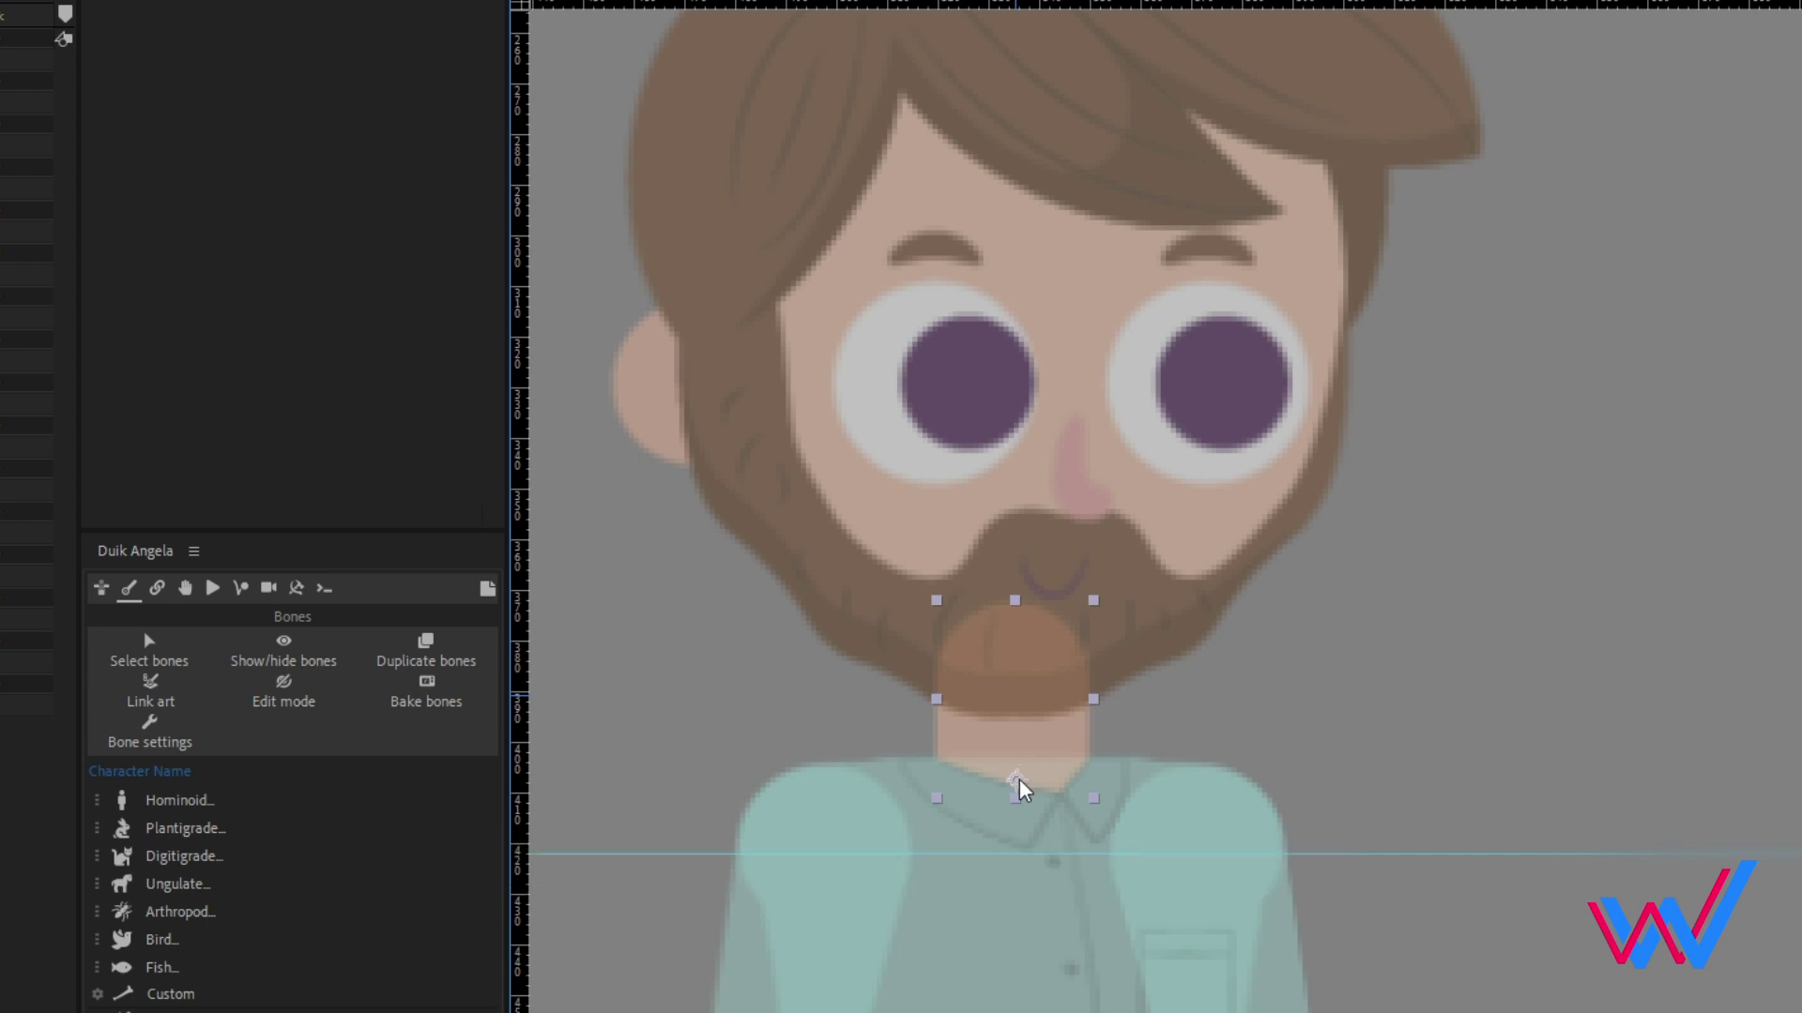
pyautogui.scroll(-1, 1106, 725)
pyautogui.moveTo(1393, 972); pyautogui.dragTo(1366, 559)
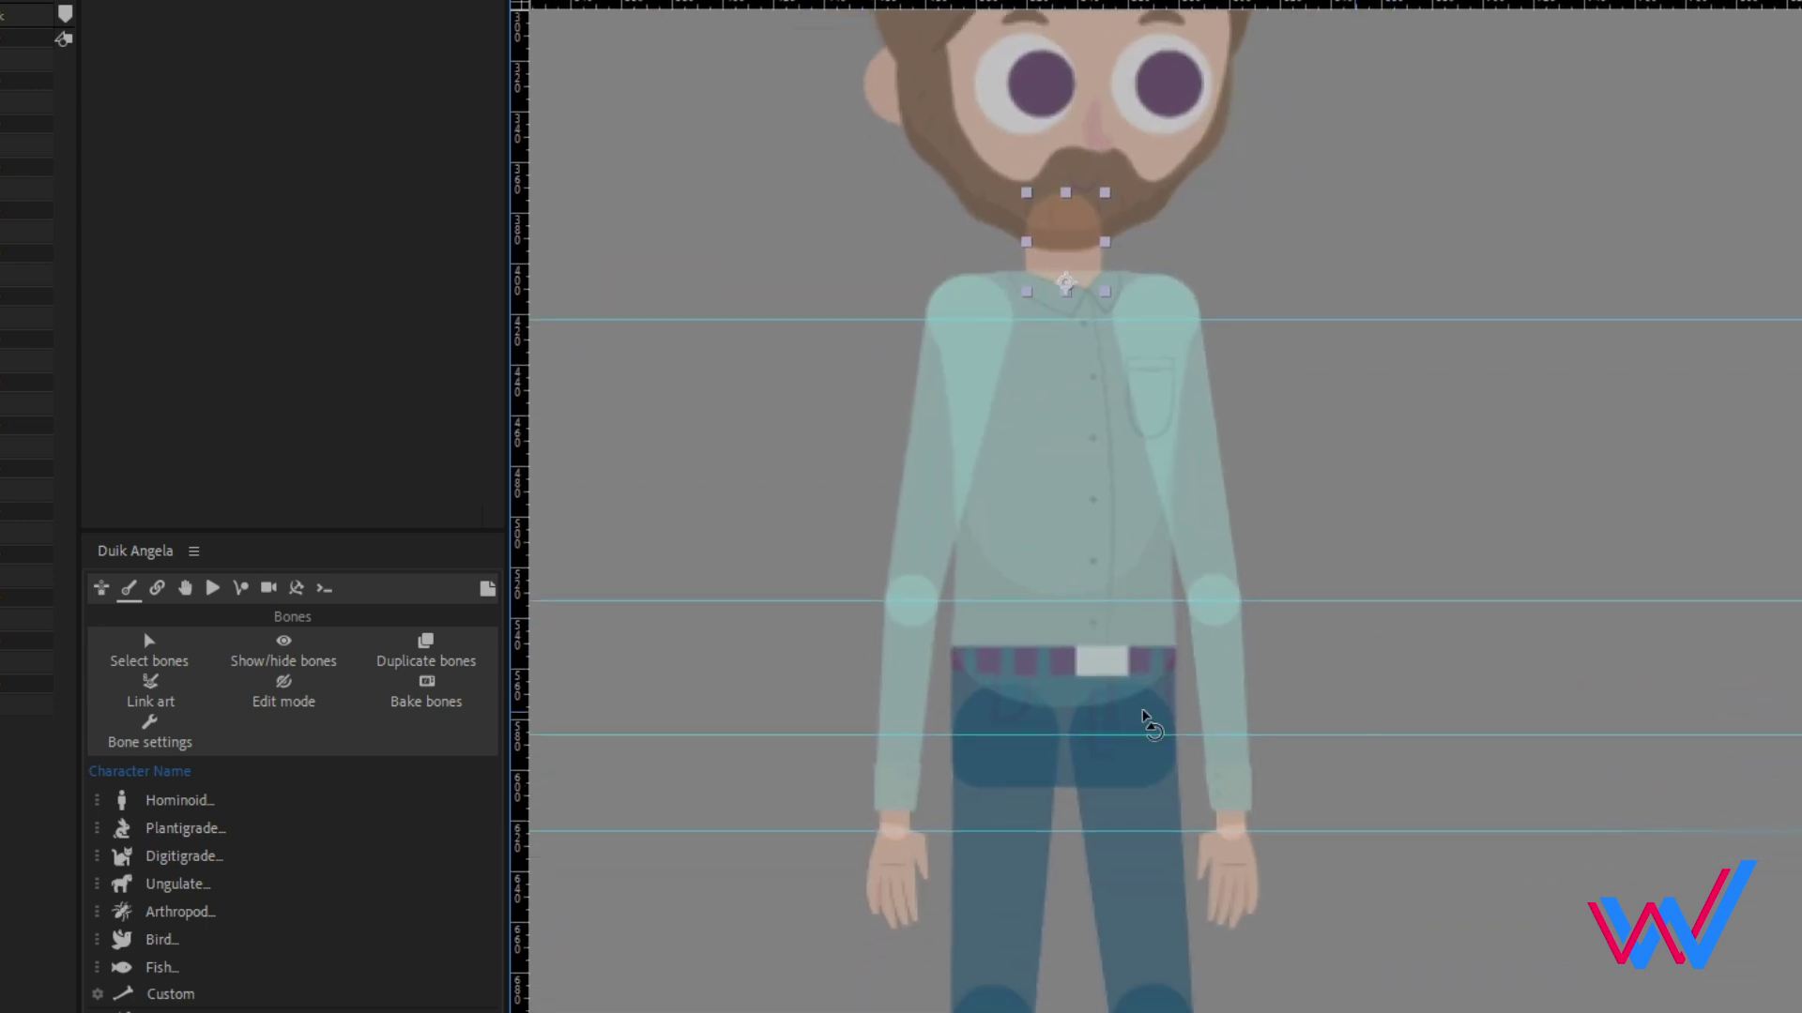
# - Move the body's anchor point to where the torso meets the pelvis, and check the pelvis's anchor point
pyautogui.press('v')
pyautogui.click(1093, 569)
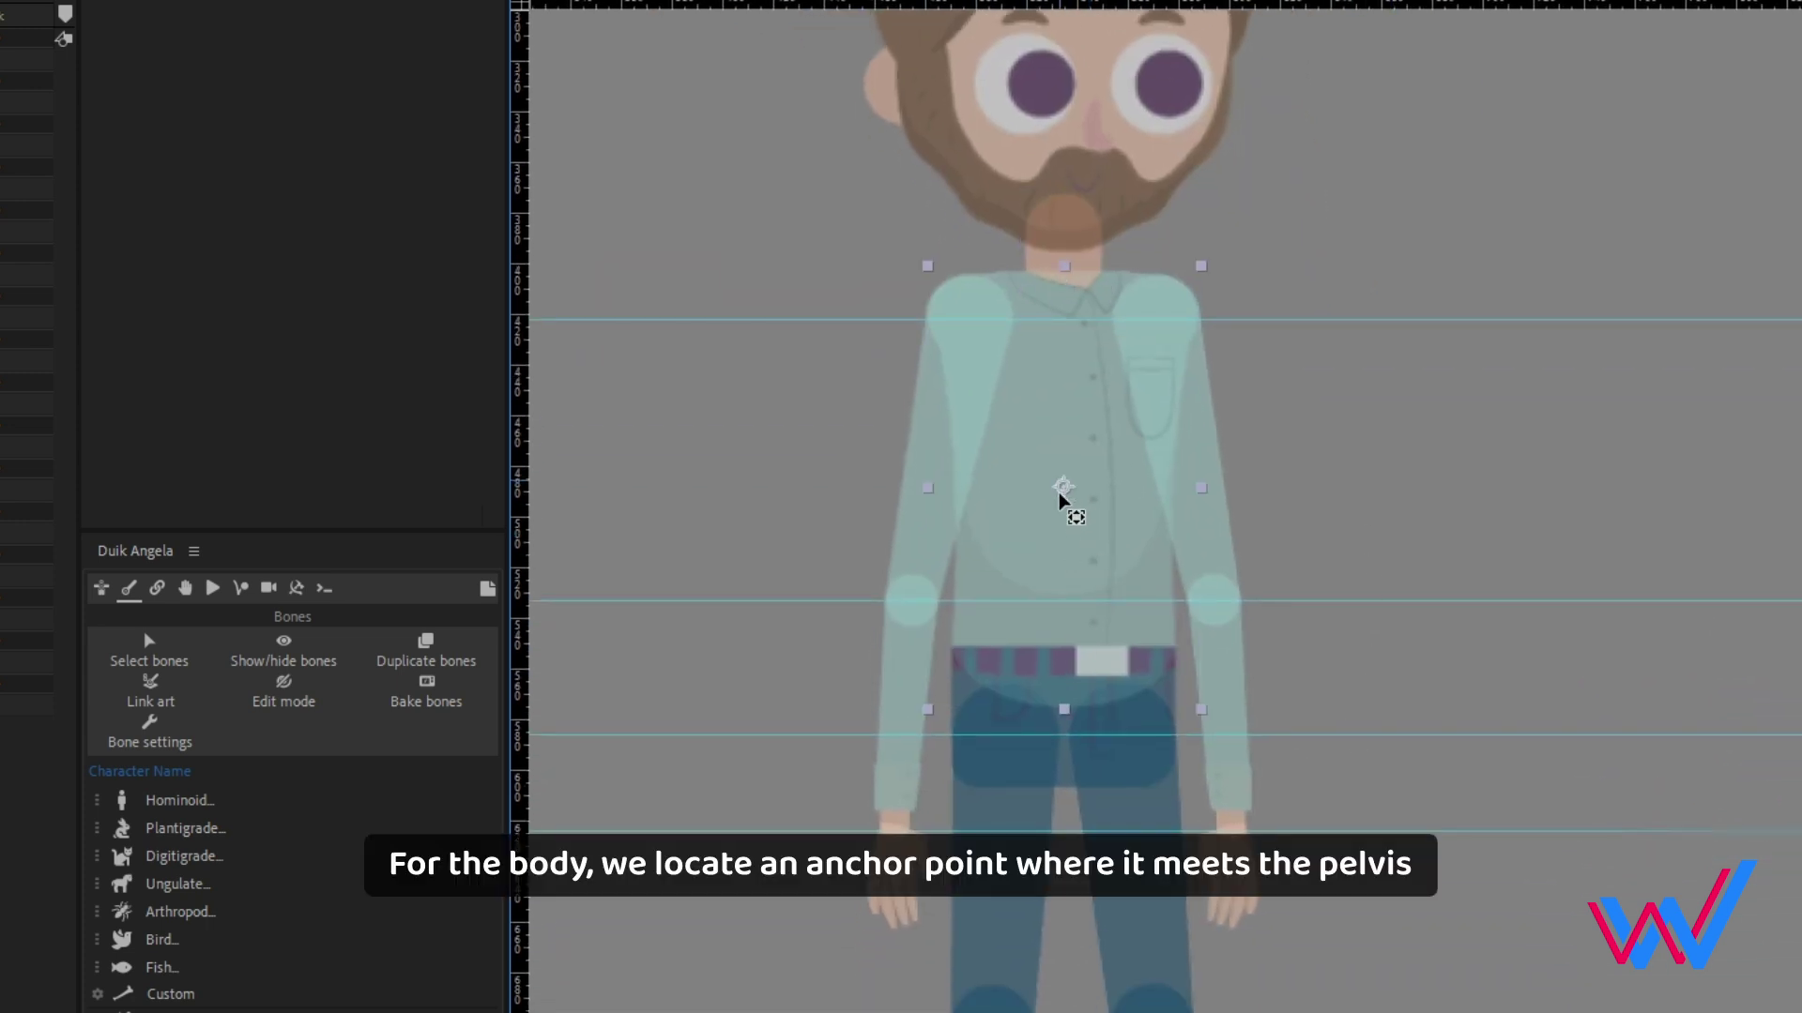
pyautogui.moveTo(1063, 640); pyautogui.dragTo(1063, 637)
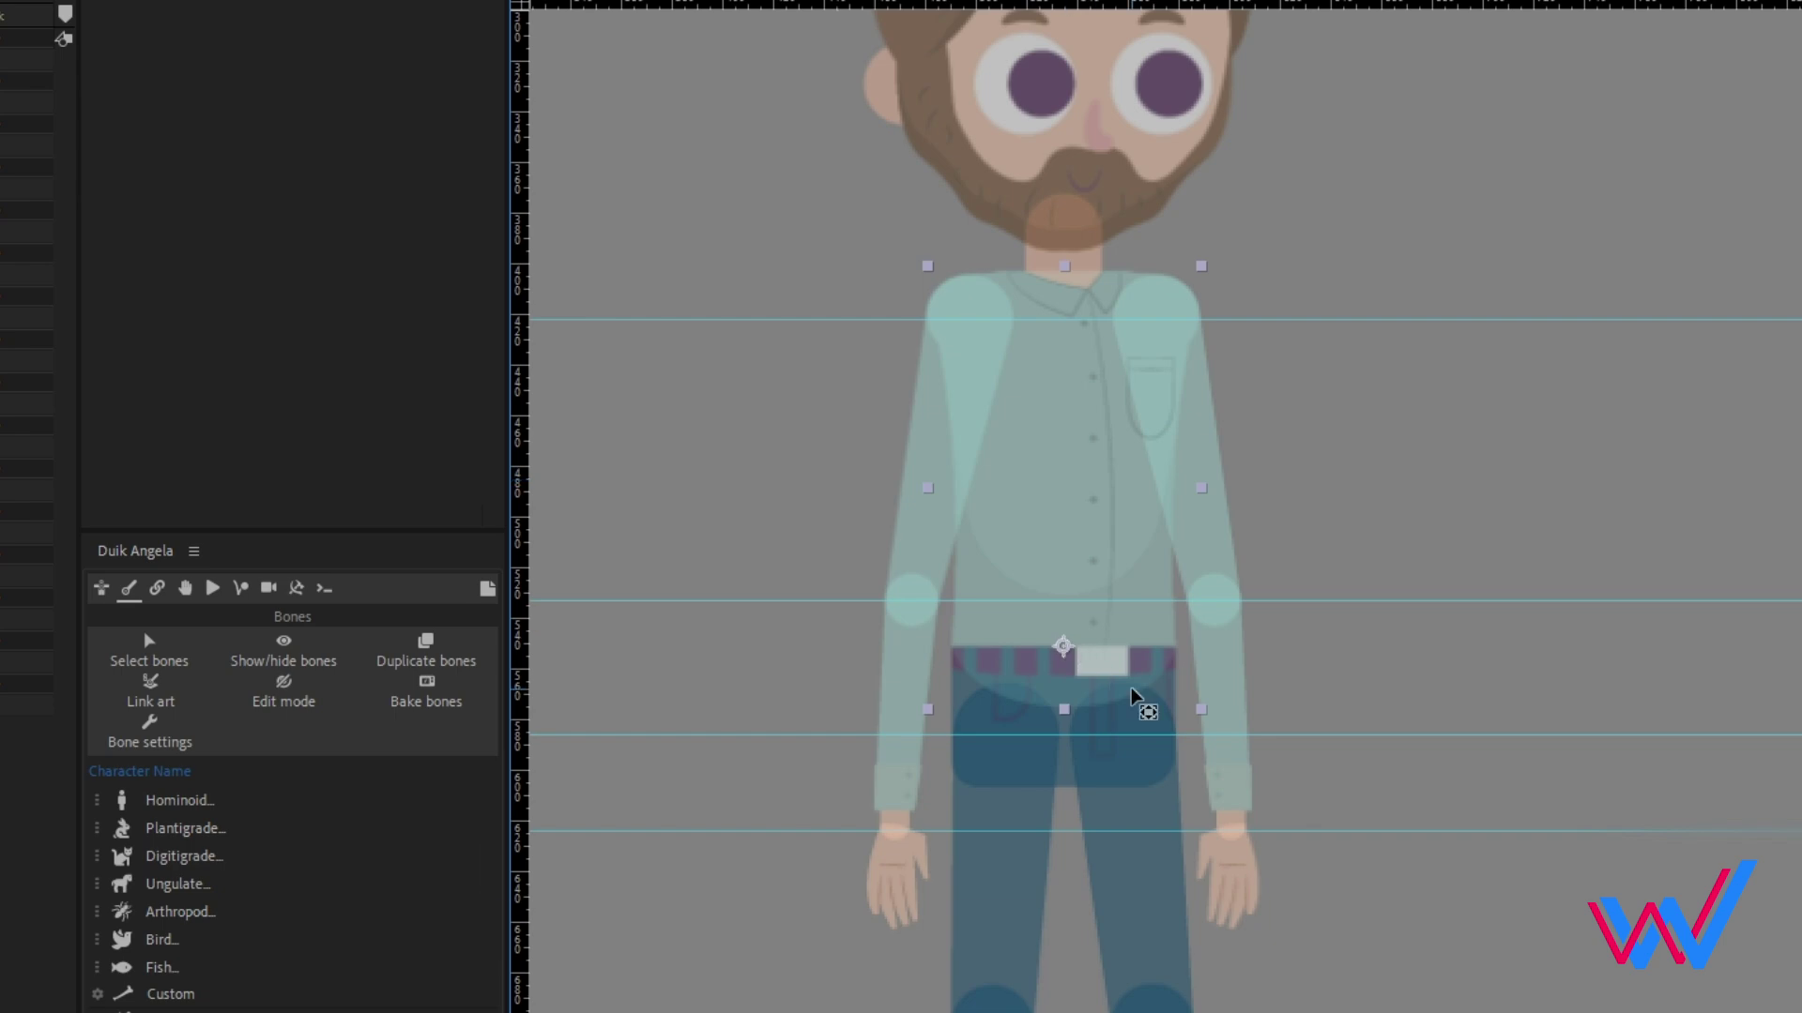
pyautogui.click(1068, 762)
pyautogui.click(1491, 883)
pyautogui.scroll(-1, 1440, 737)
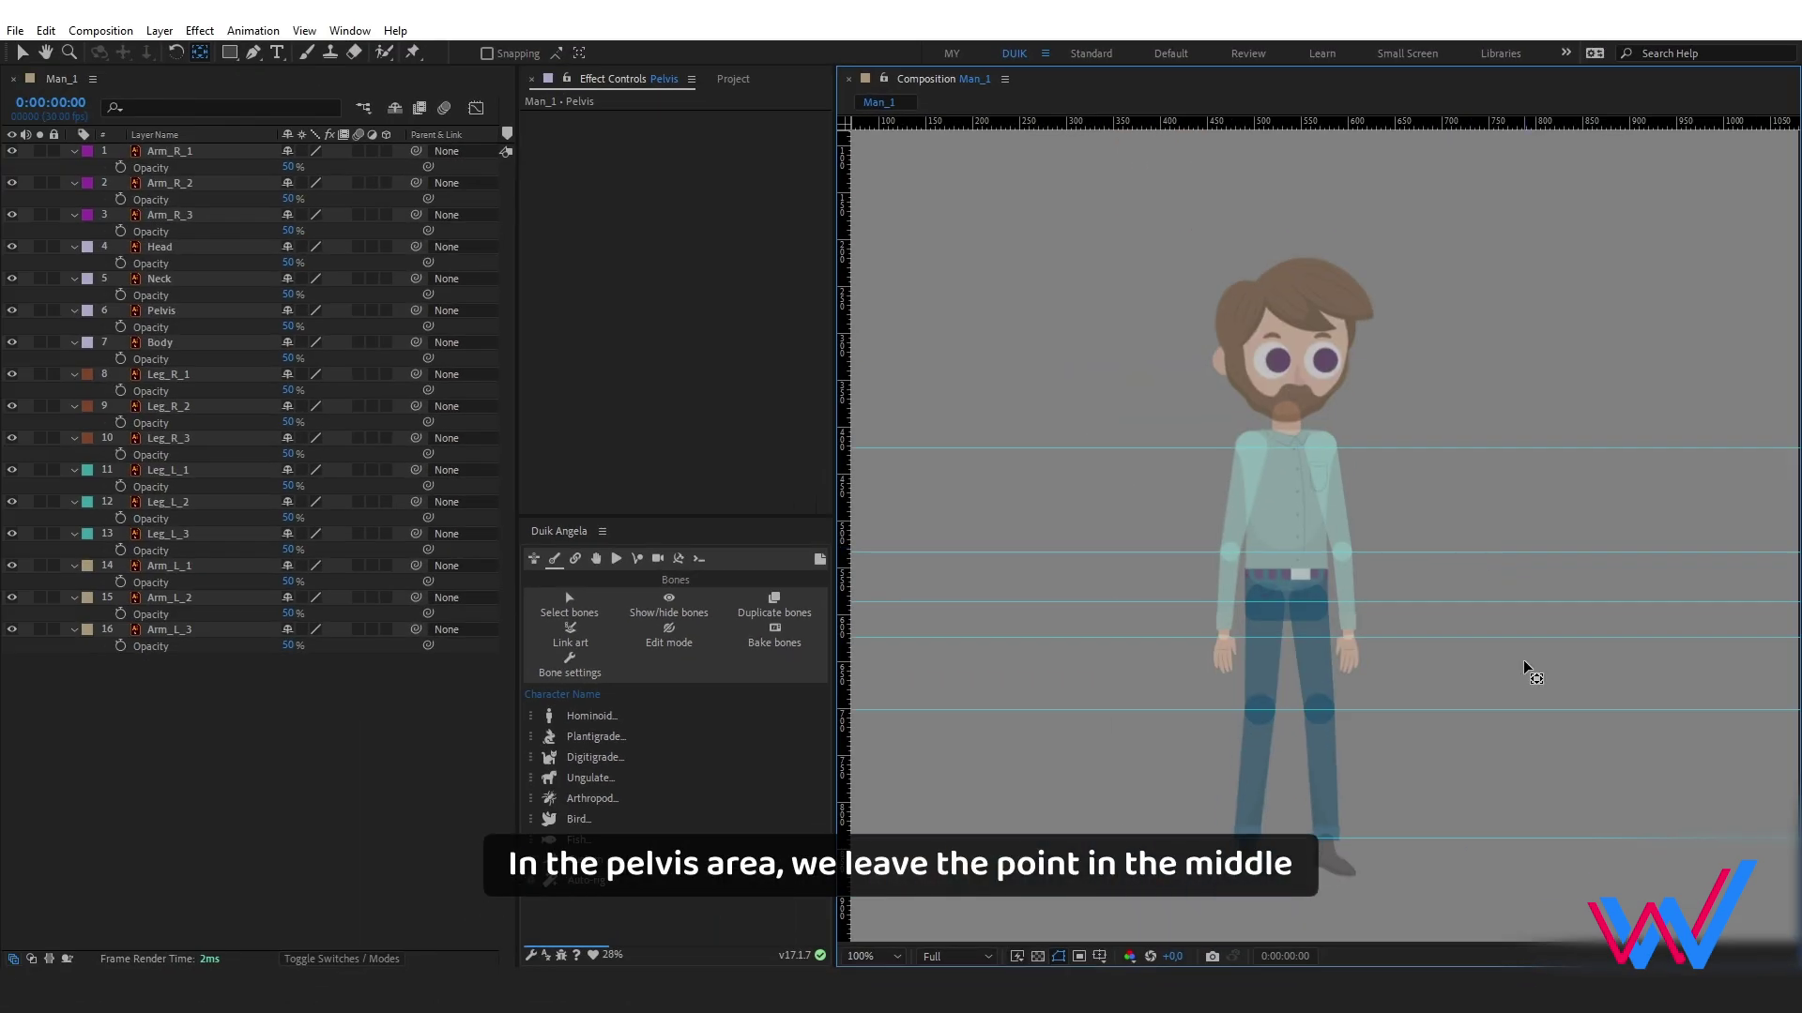
pyautogui.press('v')
# - Select all layers, check their anchor points on the character, and set their opacity to 100%
pyautogui.moveTo(250, 731); pyautogui.dragTo(195, 108)
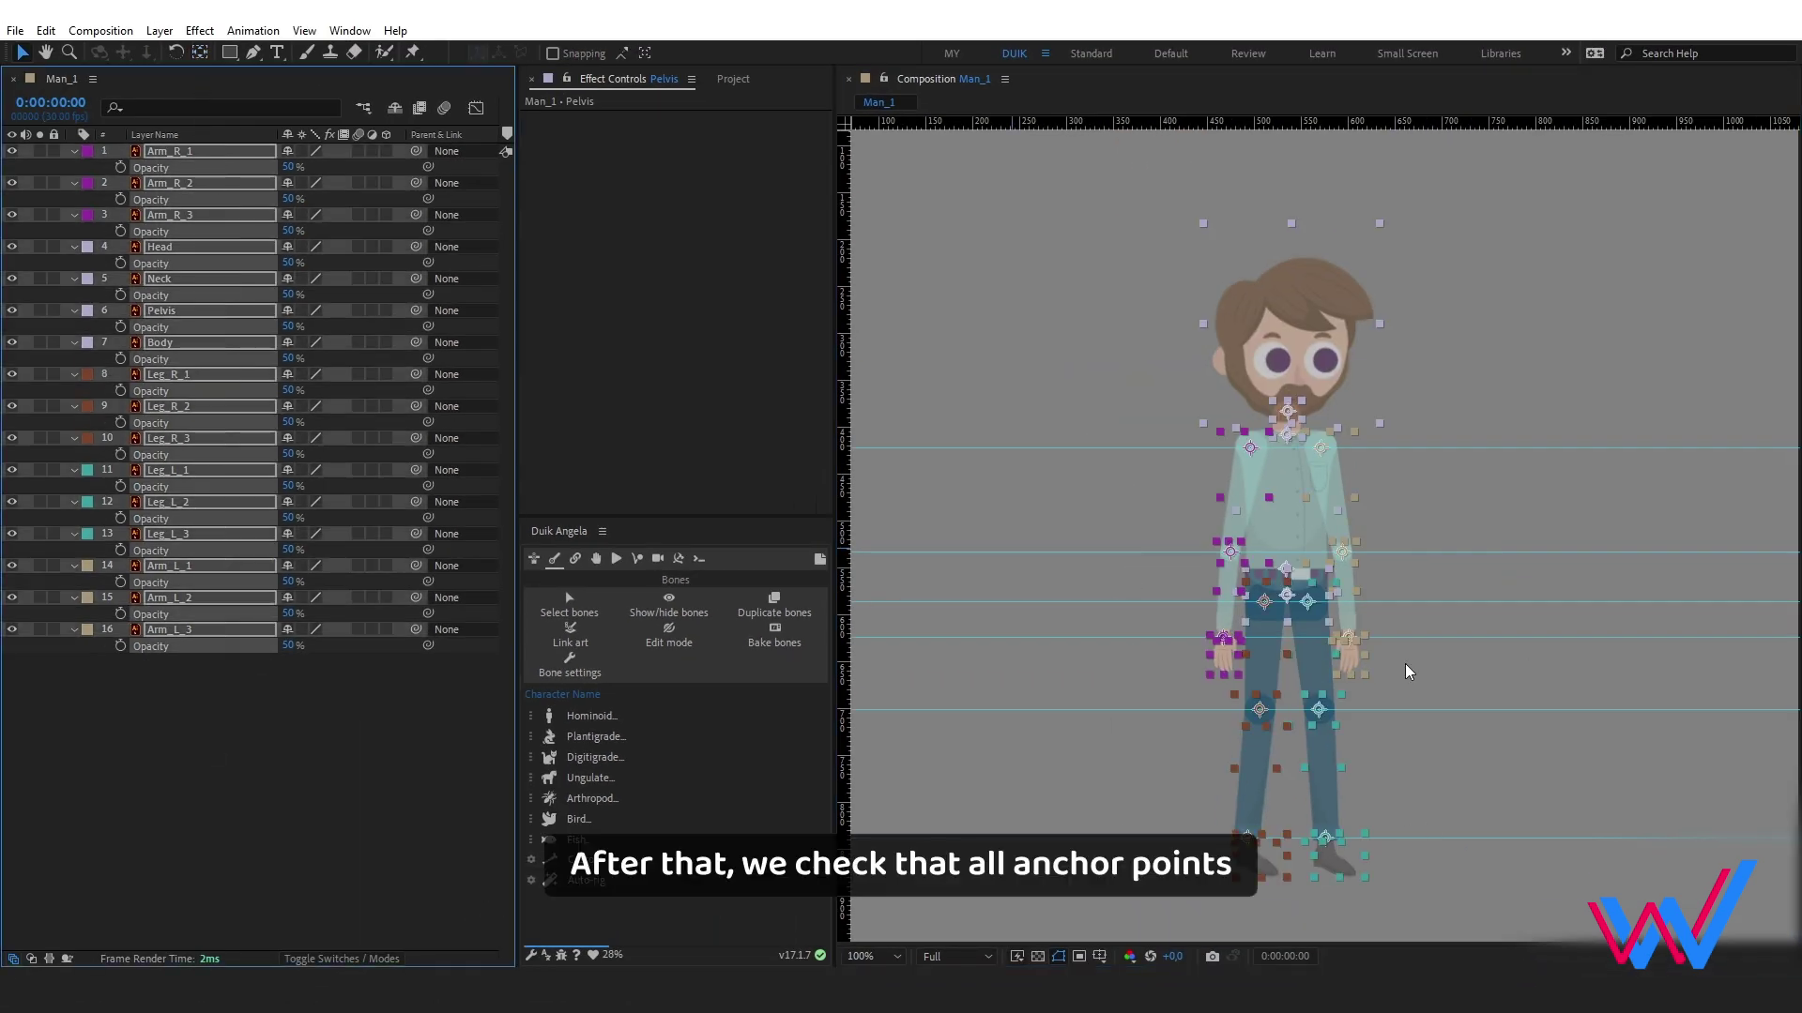
pyautogui.press('h')
pyautogui.moveTo(1405, 663); pyautogui.dragTo(1403, 644)
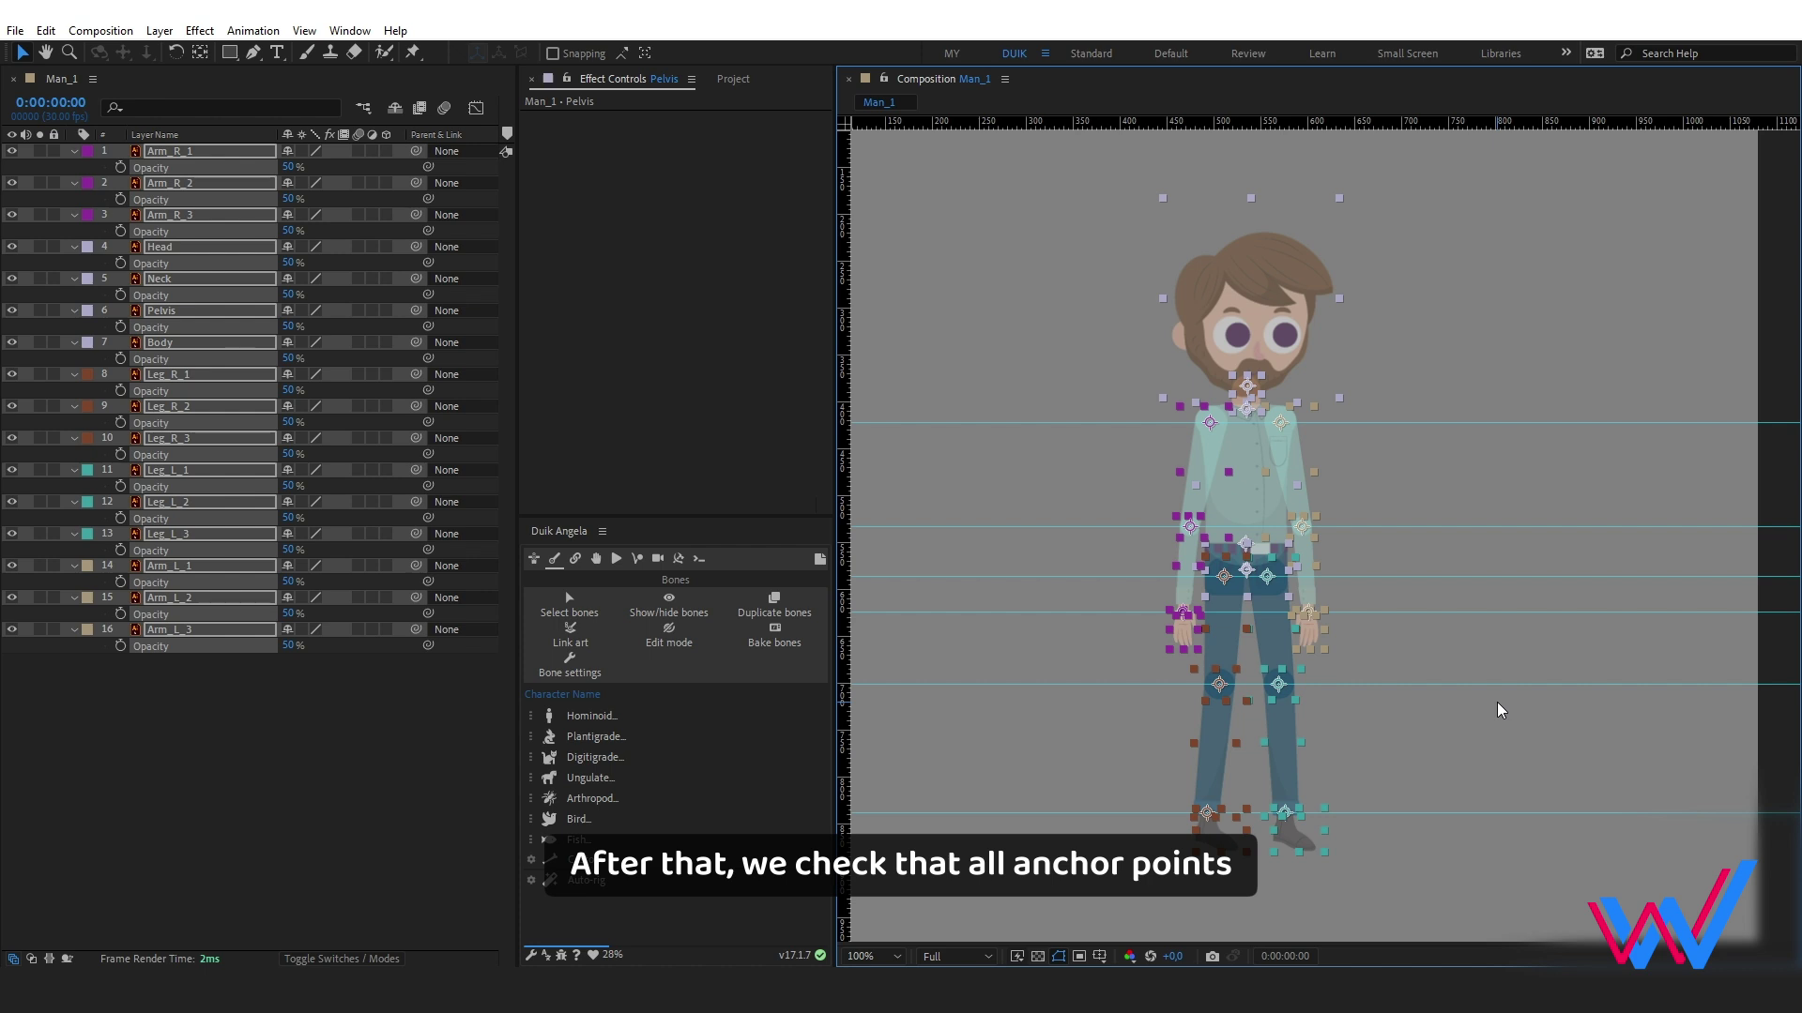
pyautogui.moveTo(289, 521); pyautogui.dragTo(527, 528)
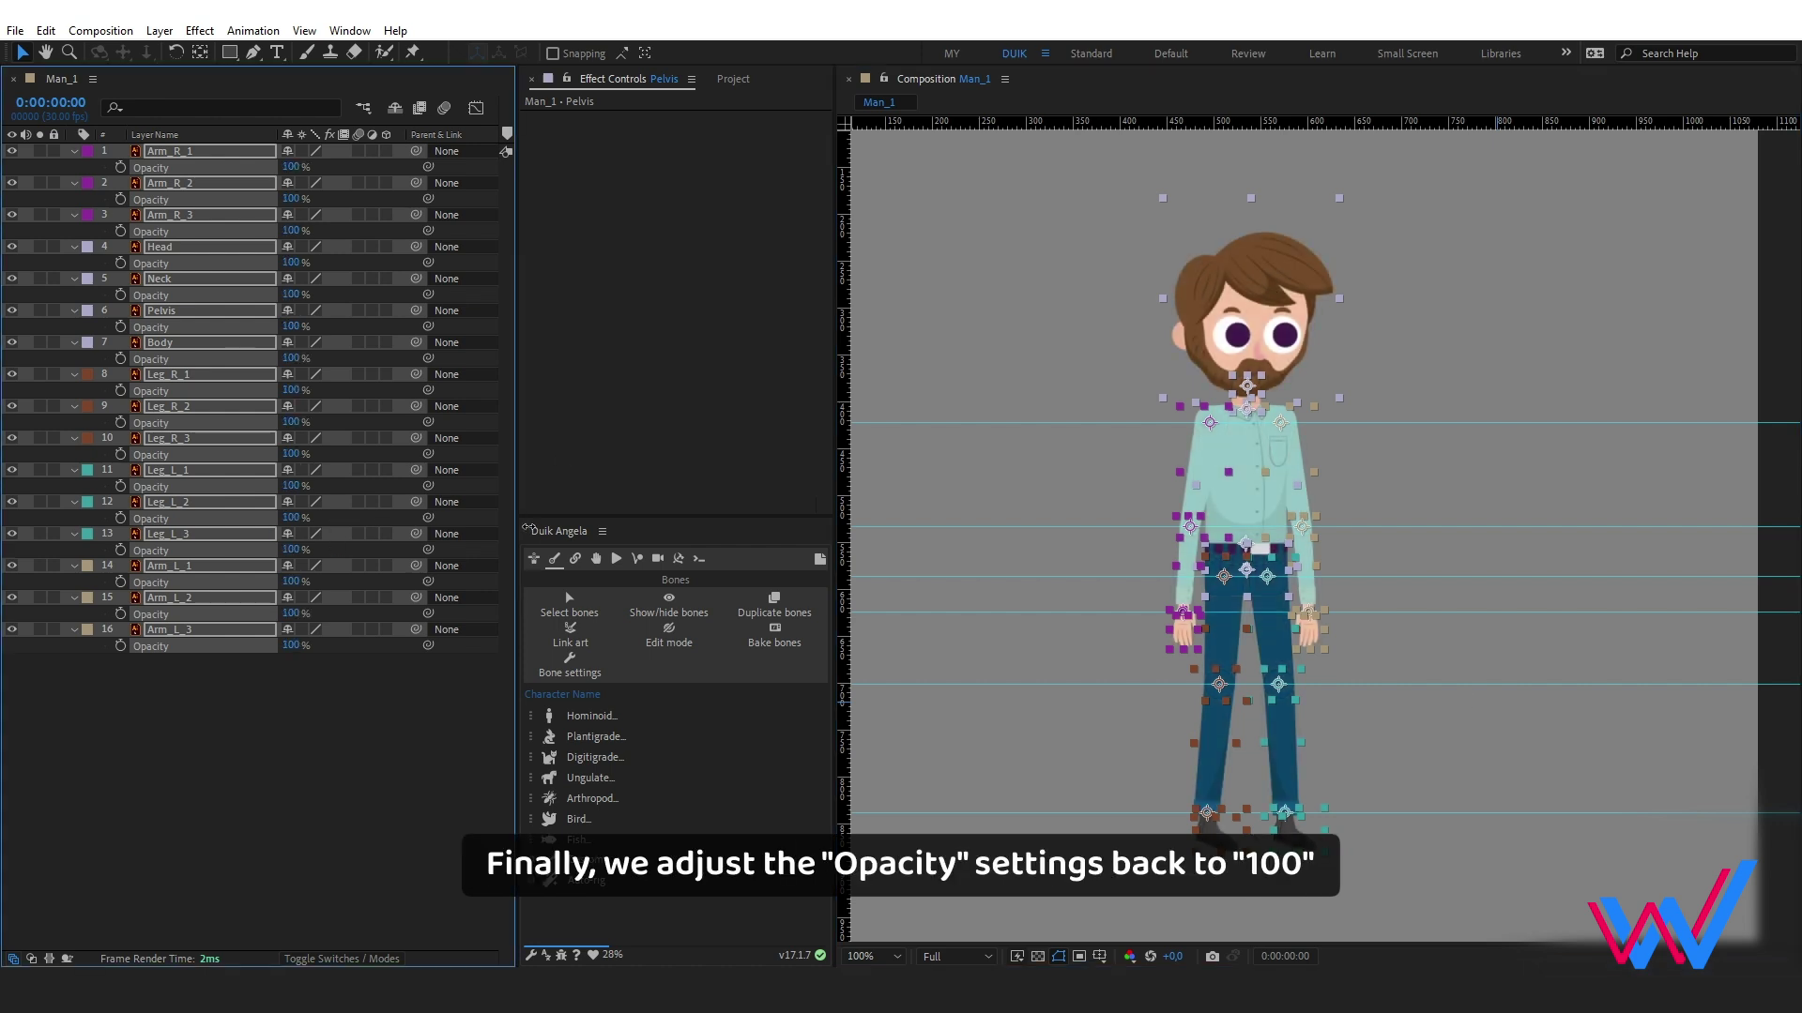
# - Hide the layers' opacity properties, and create Duik hominoid arm bones with the side set to Right from the right arm's three layers
pyautogui.click(370, 735)
pyautogui.press('t')
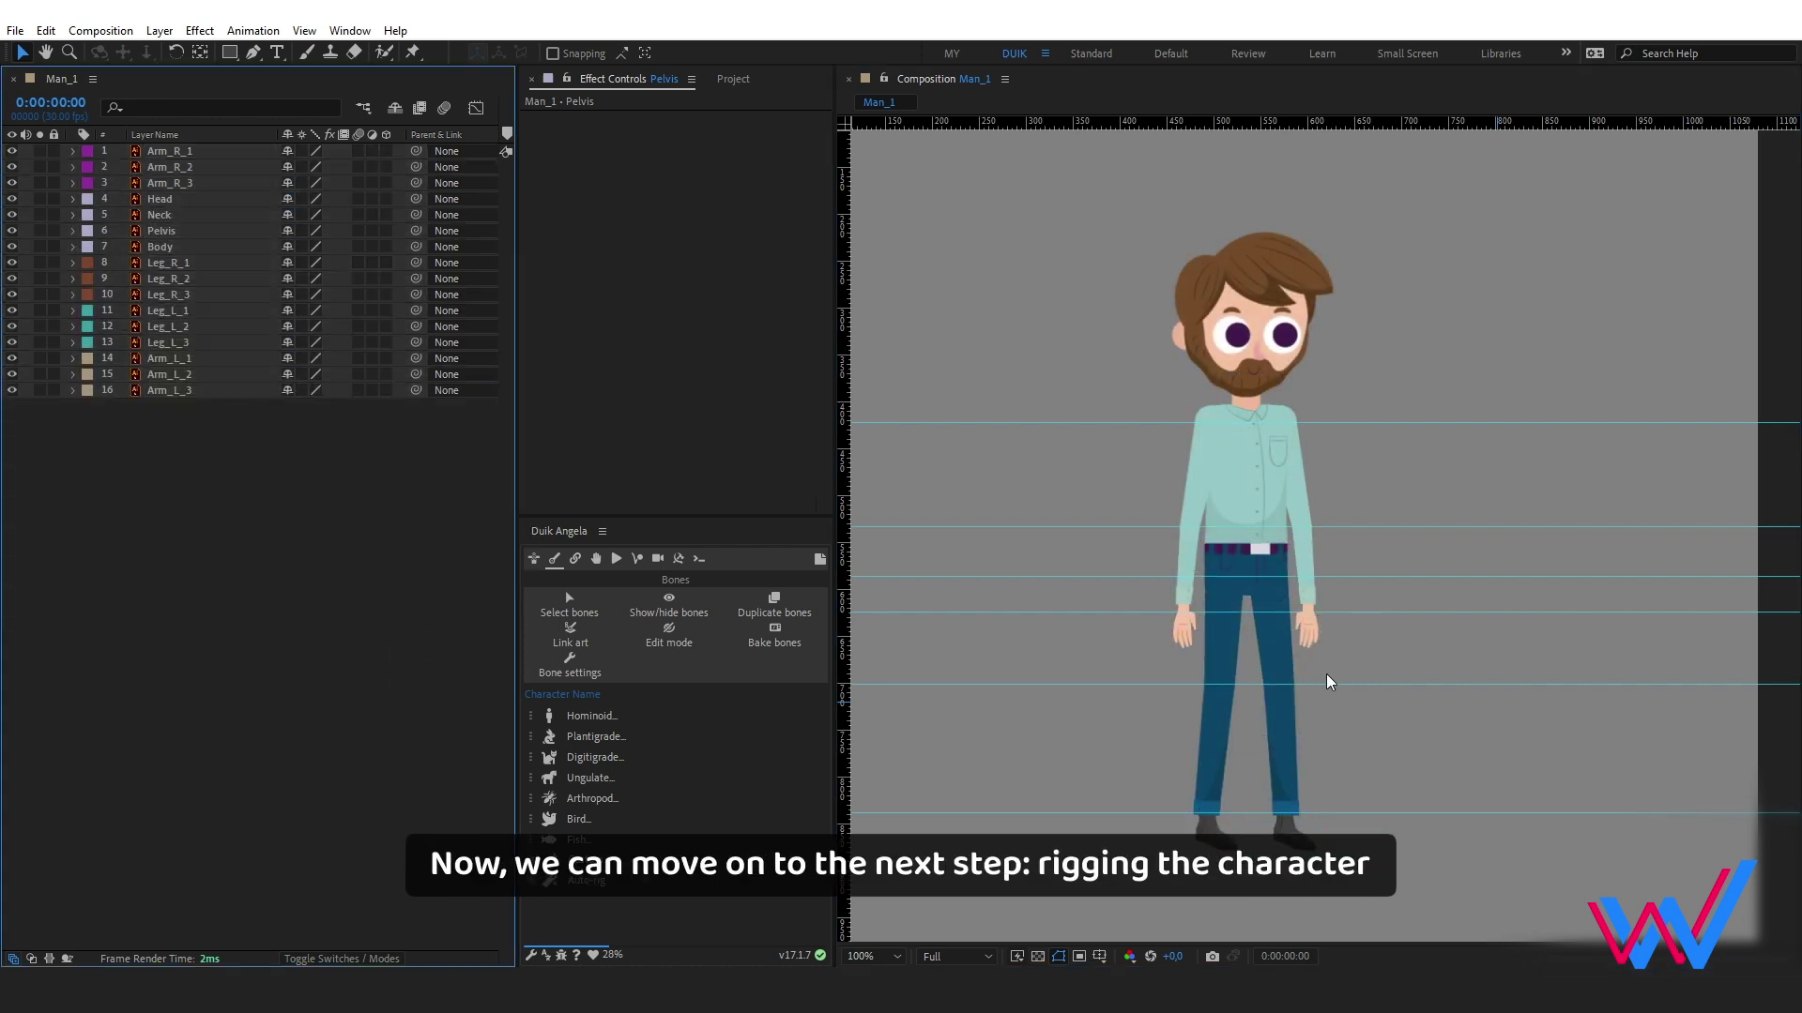
pyautogui.moveTo(1242, 659); pyautogui.dragTo(1254, 623)
pyautogui.scroll(1, 1131, 424)
pyautogui.moveTo(1132, 424); pyautogui.dragTo(1207, 514)
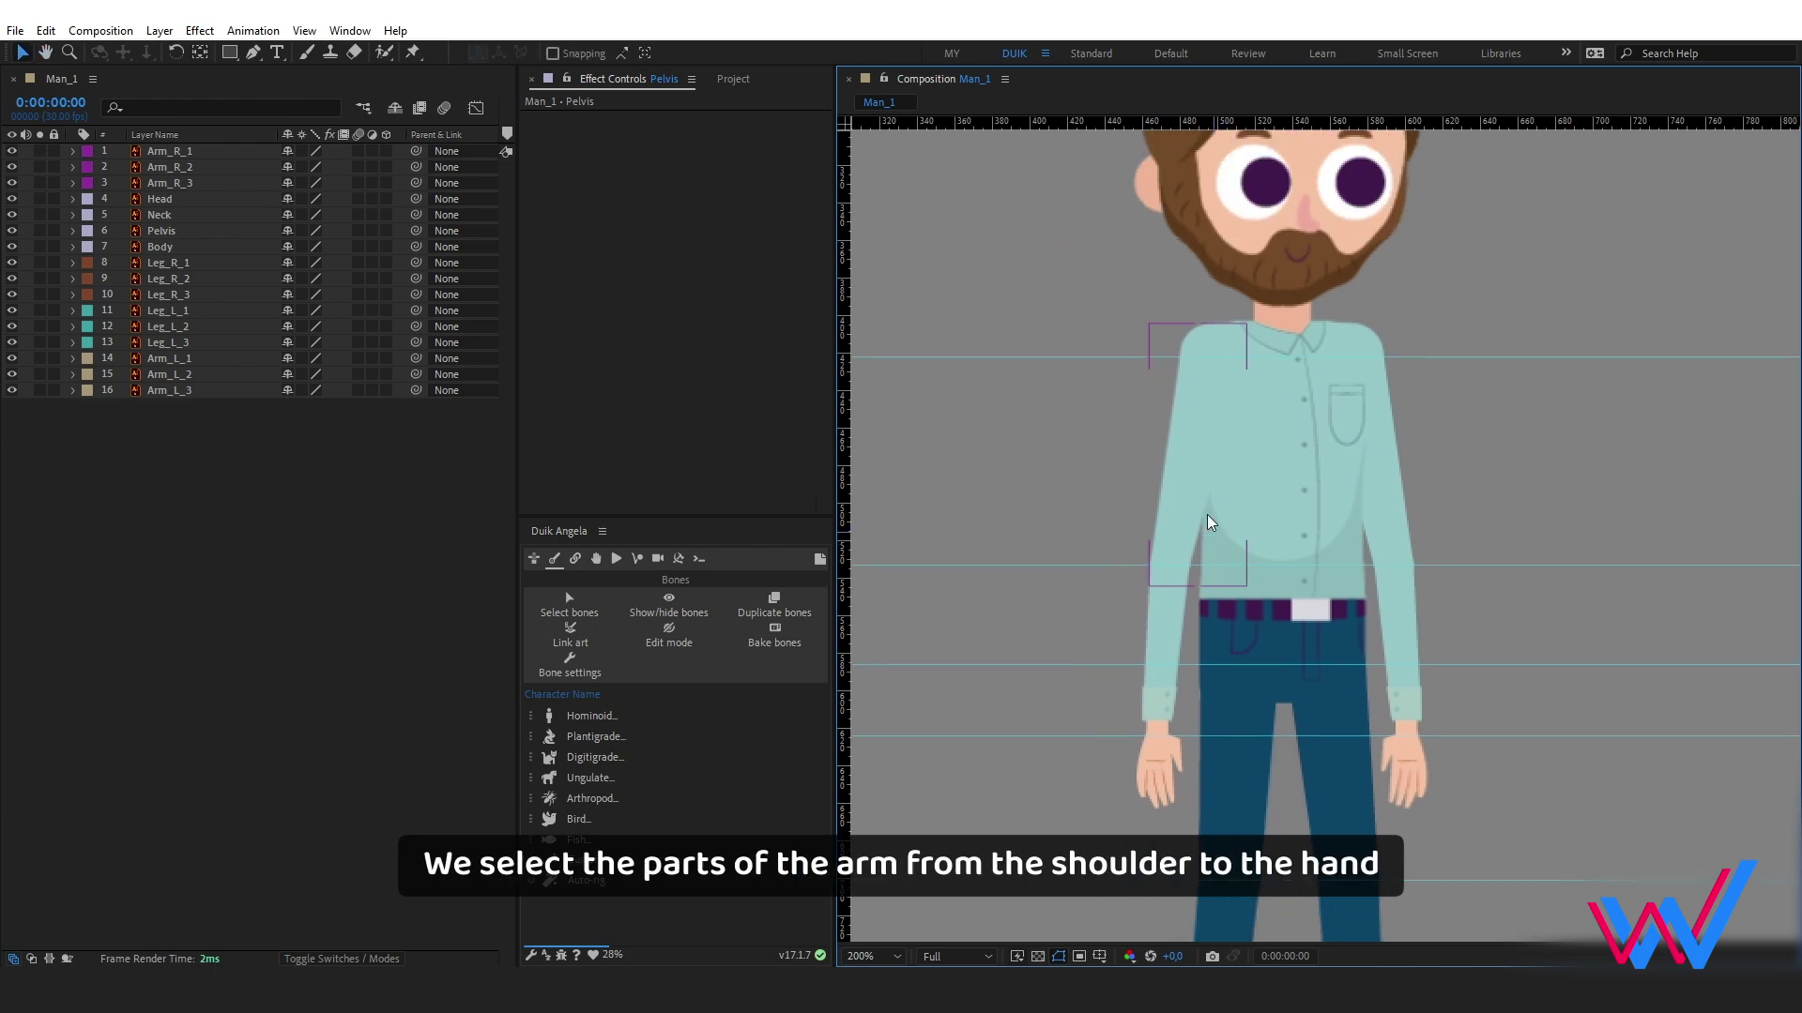
pyautogui.click(1187, 482)
pyautogui.keyDown('shift'); pyautogui.click(1162, 639); pyautogui.keyUp('shift')
pyautogui.keyDown('shift'); pyautogui.click(1154, 768); pyautogui.keyUp('shift')
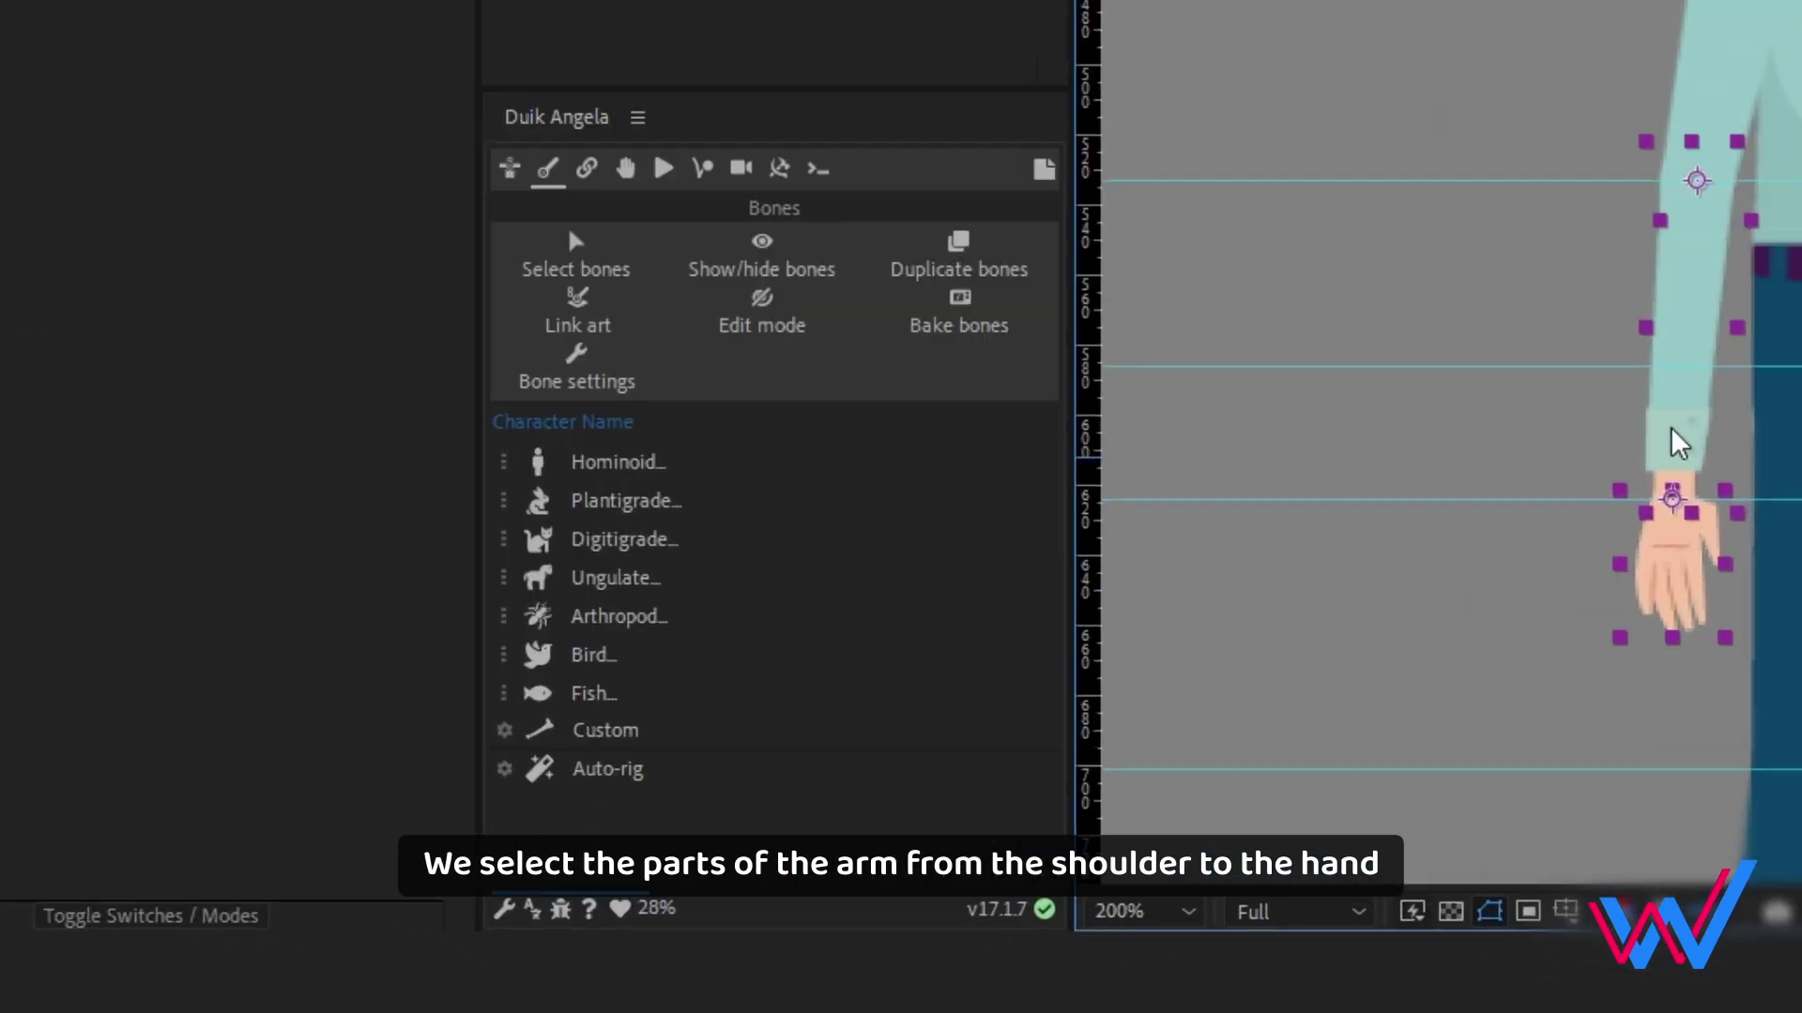
pyautogui.click(493, 392)
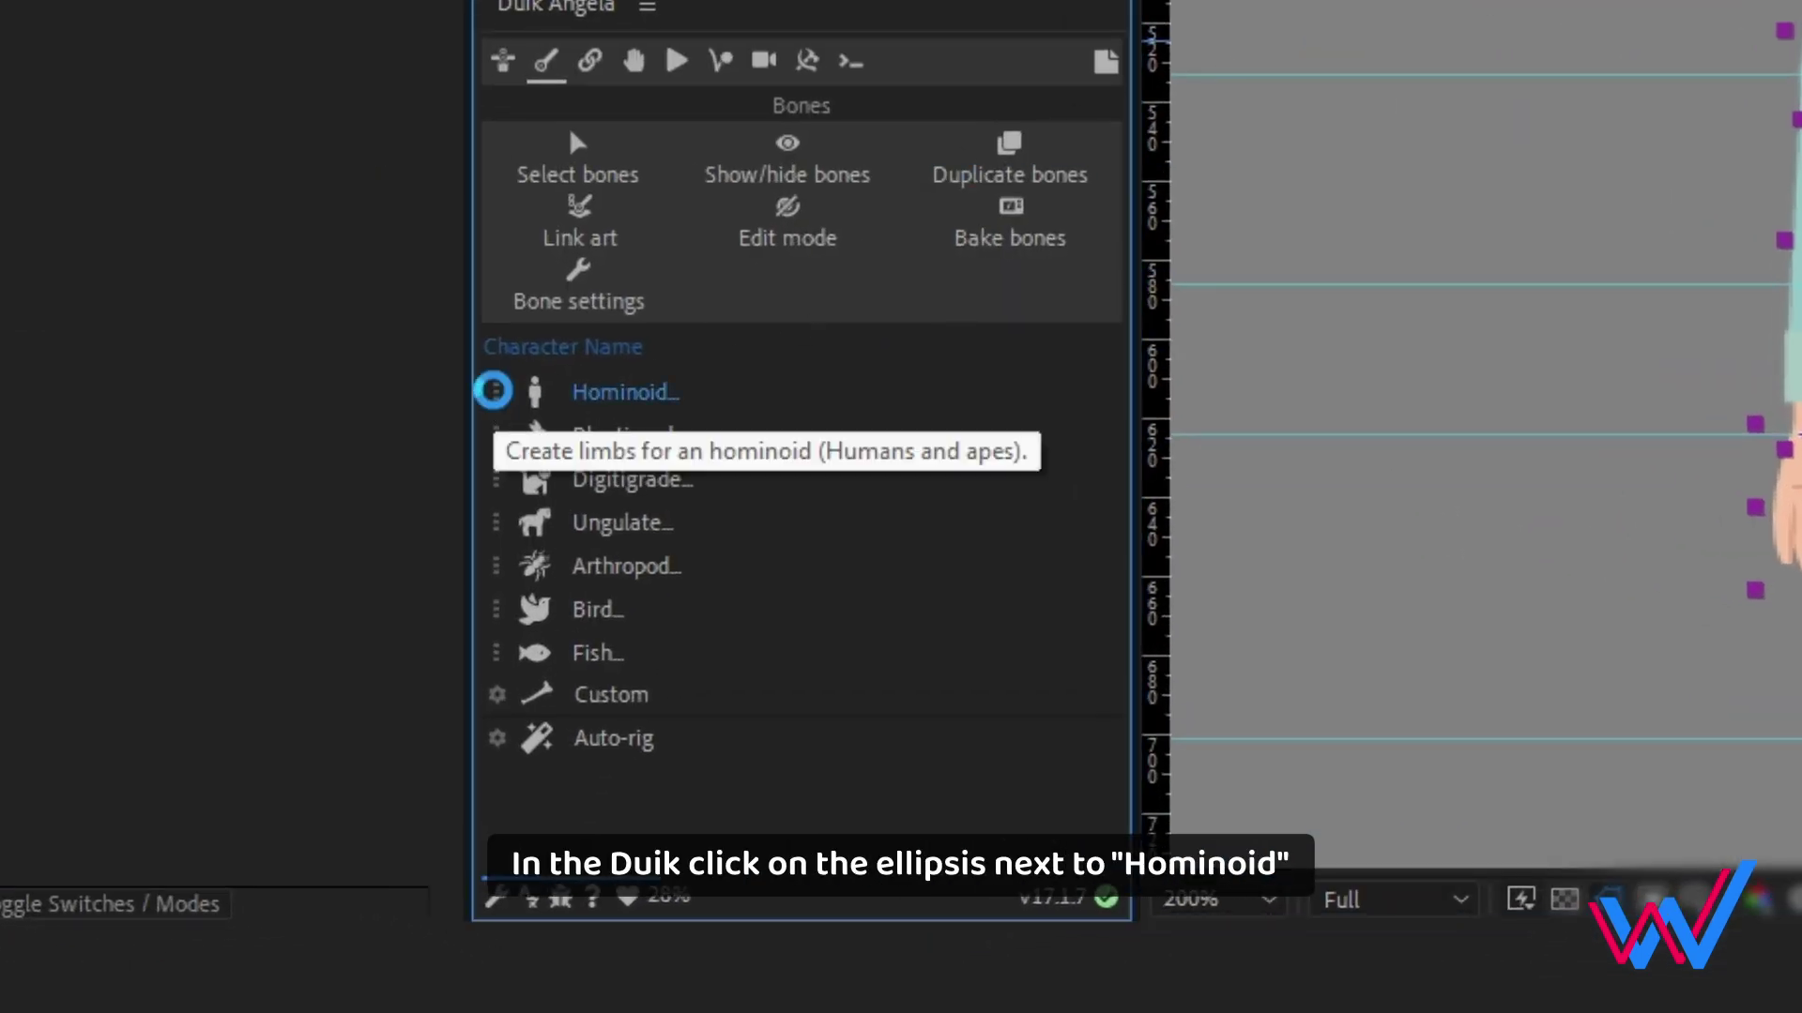
pyautogui.click(506, 434)
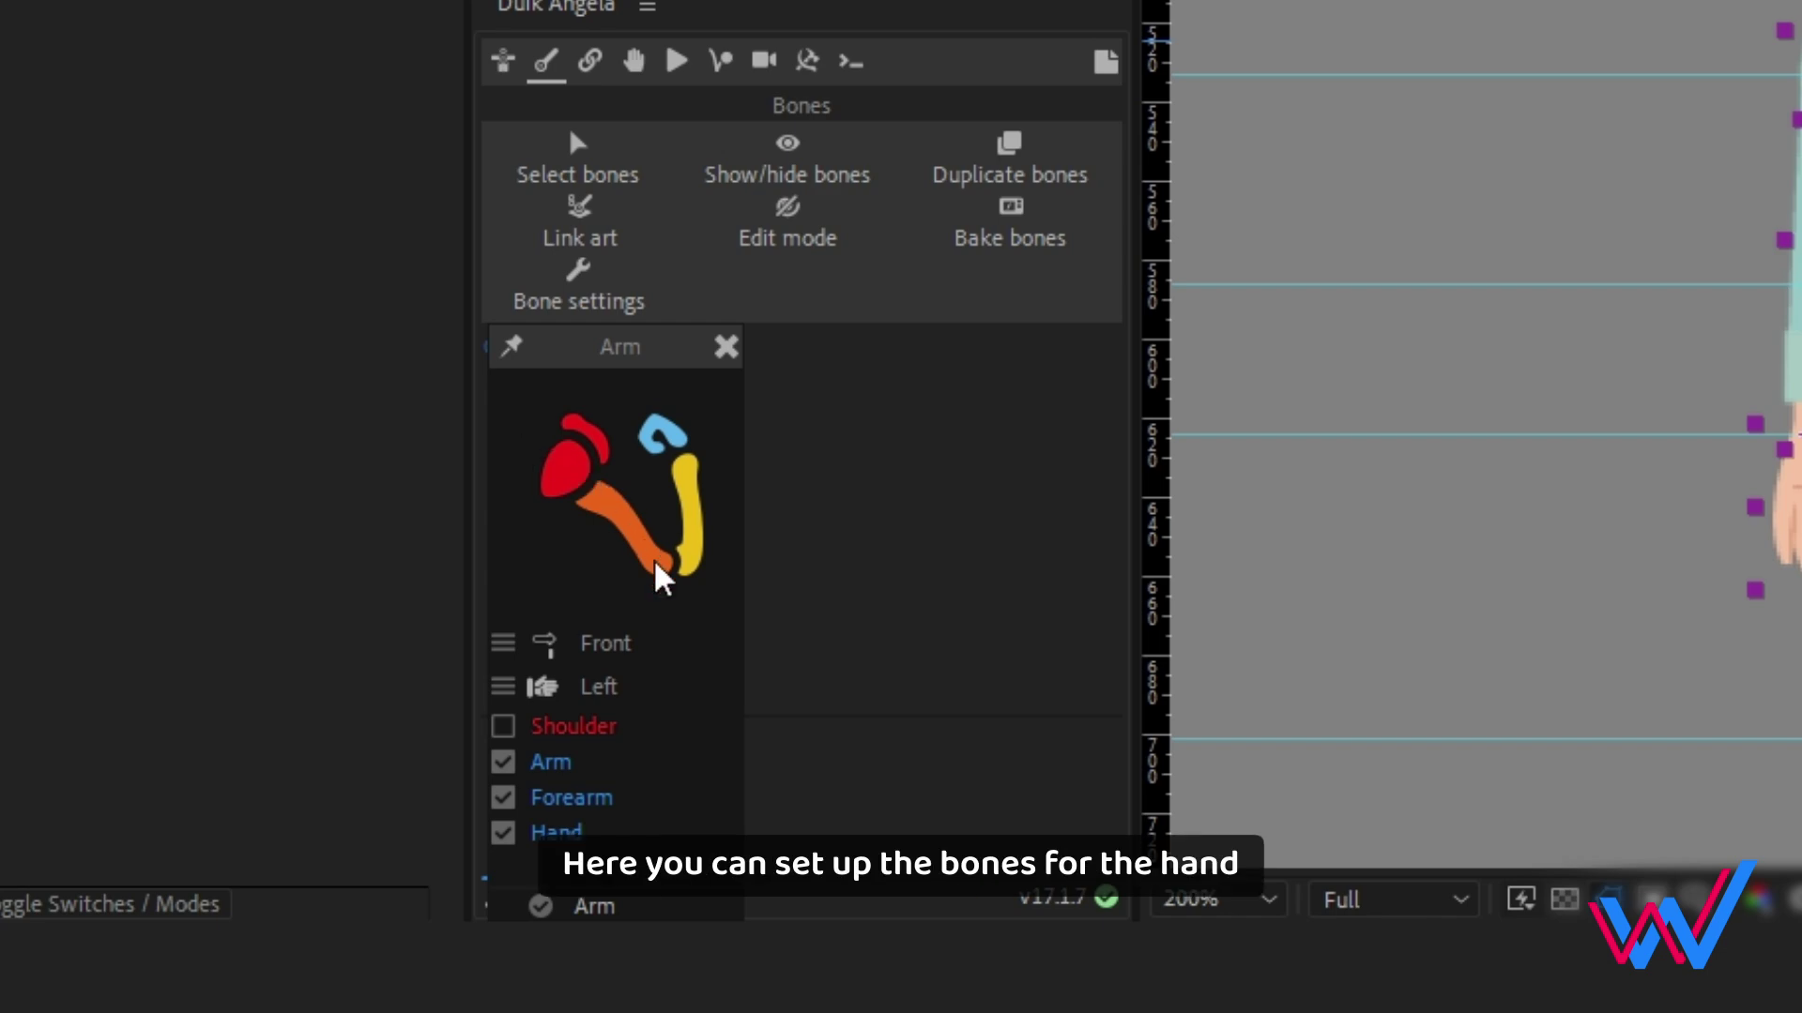
pyautogui.click(618, 690)
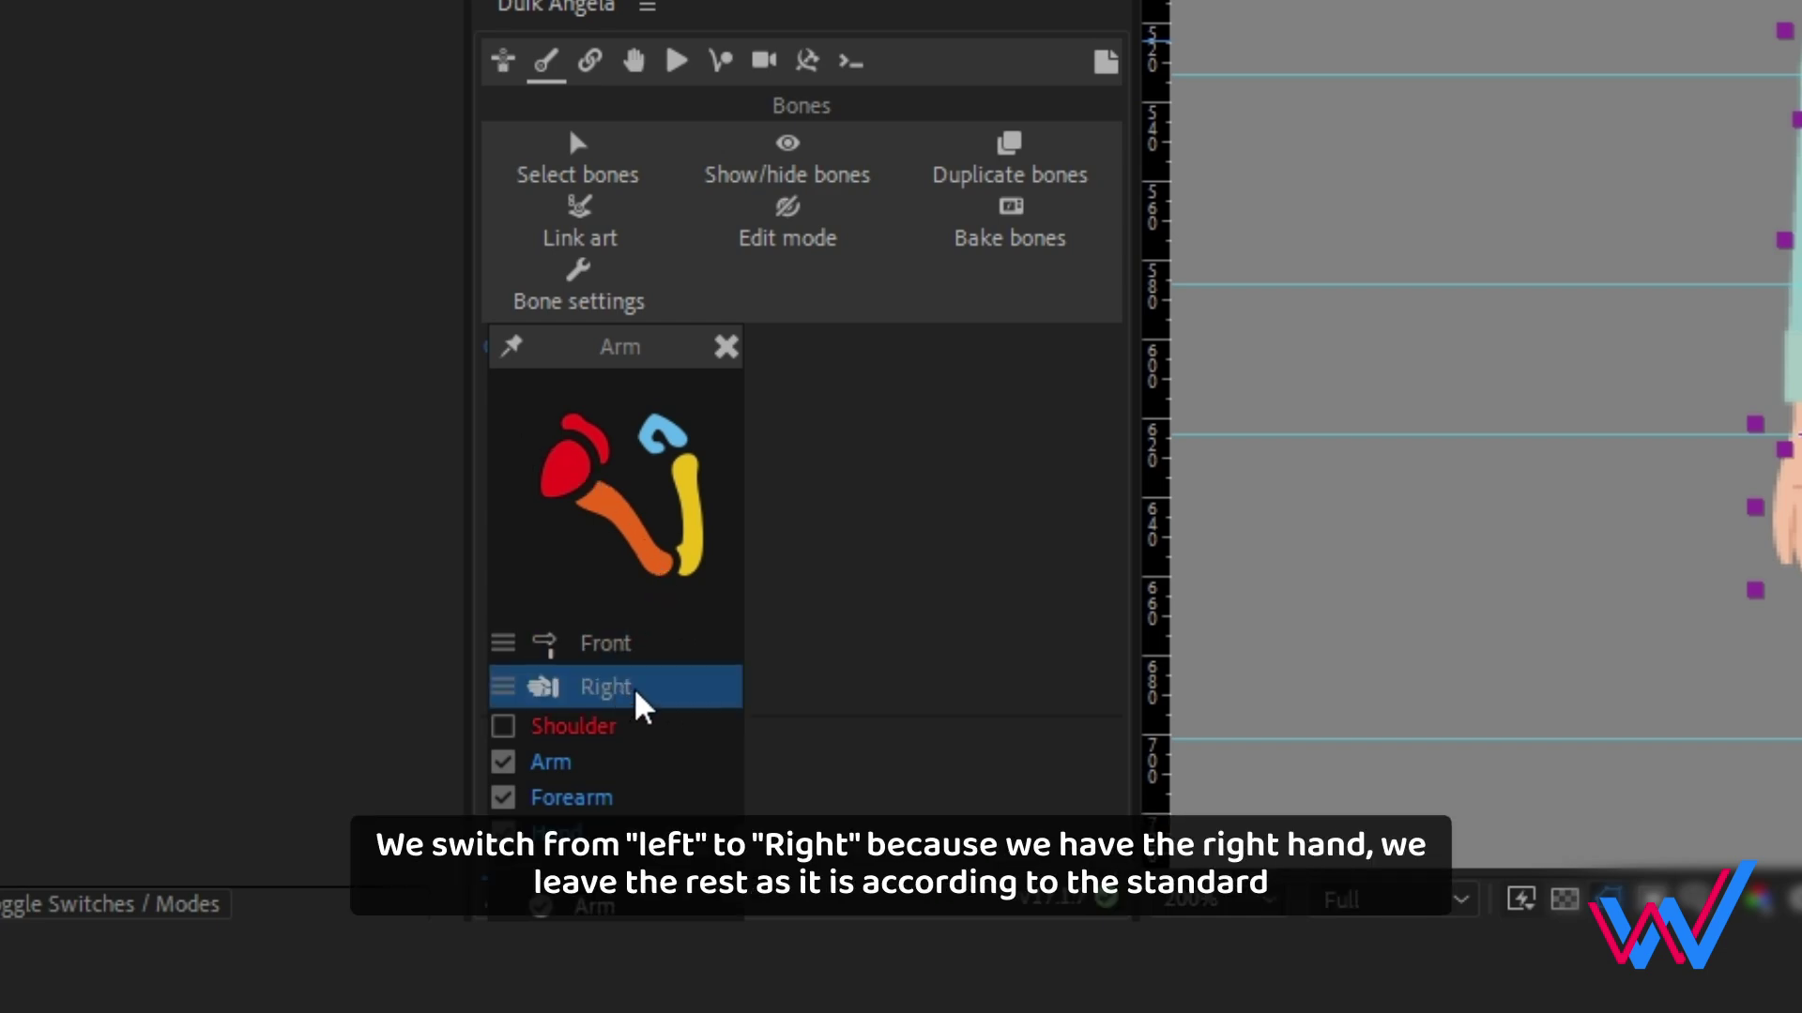
pyautogui.click(578, 910)
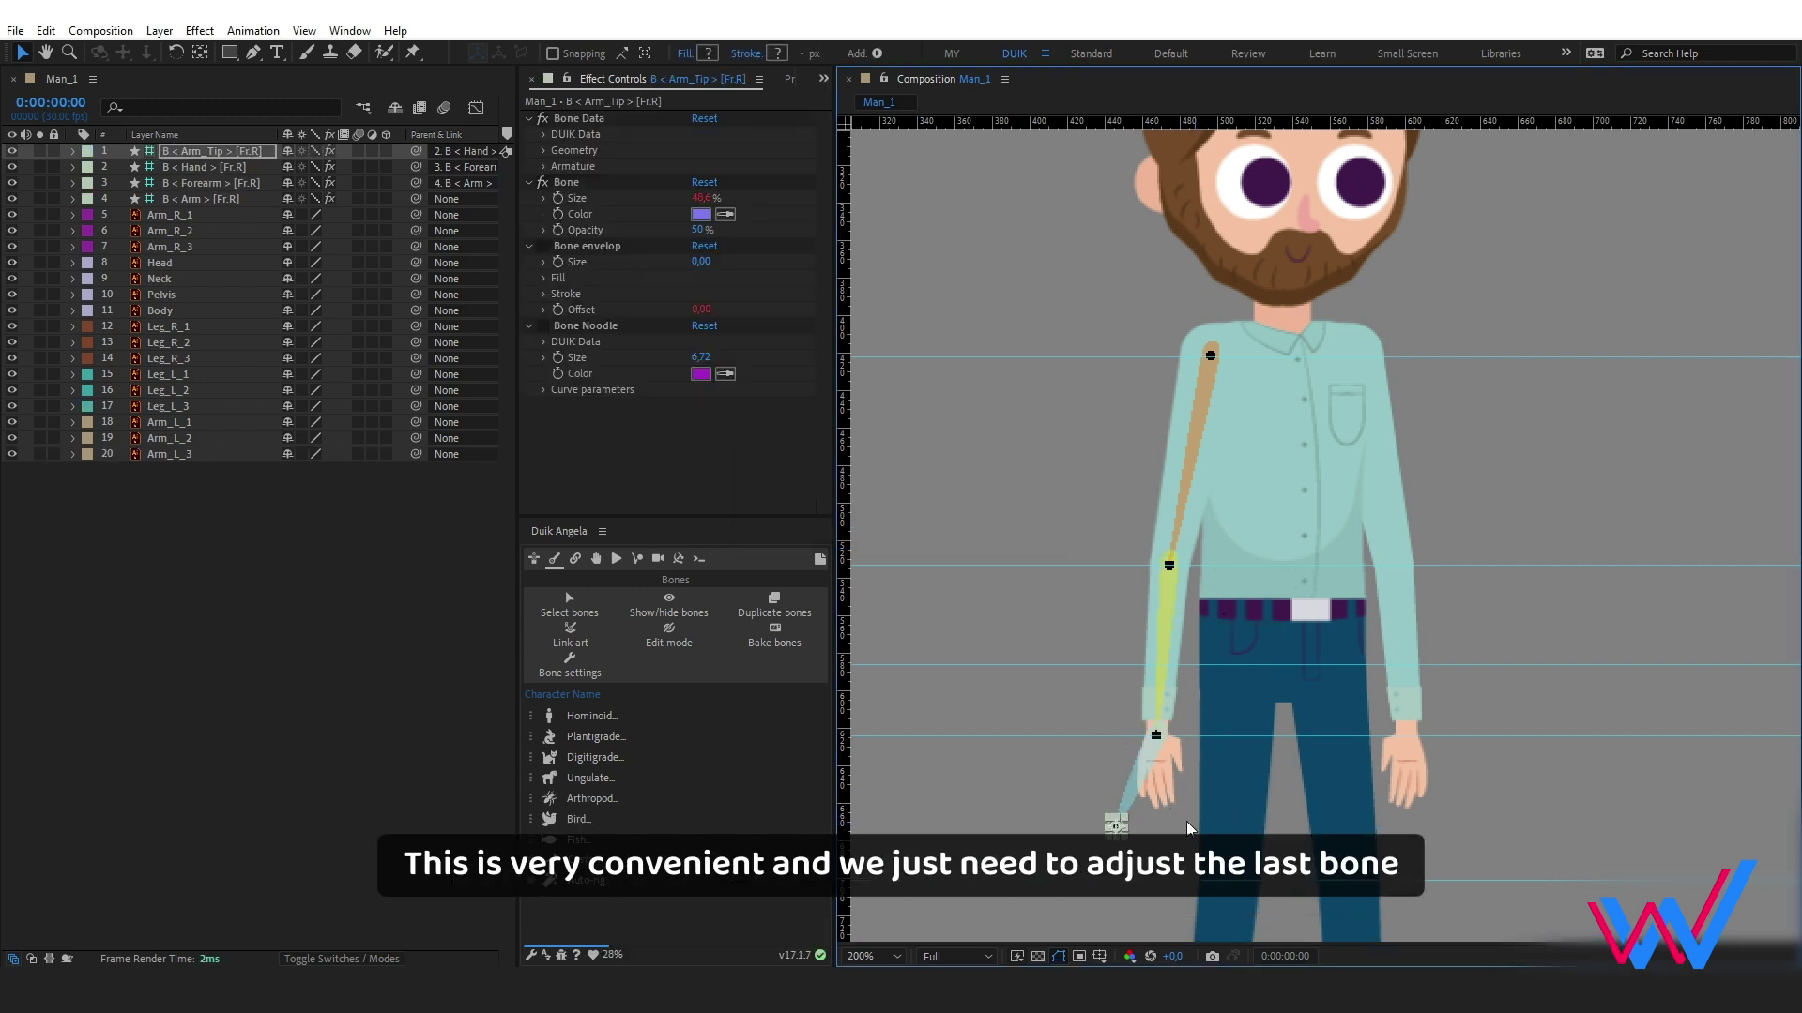
# - Move the right arm's tip bone to the fingertips of the right hand
pyautogui.scroll(2, 1220, 807)
pyautogui.press('v')
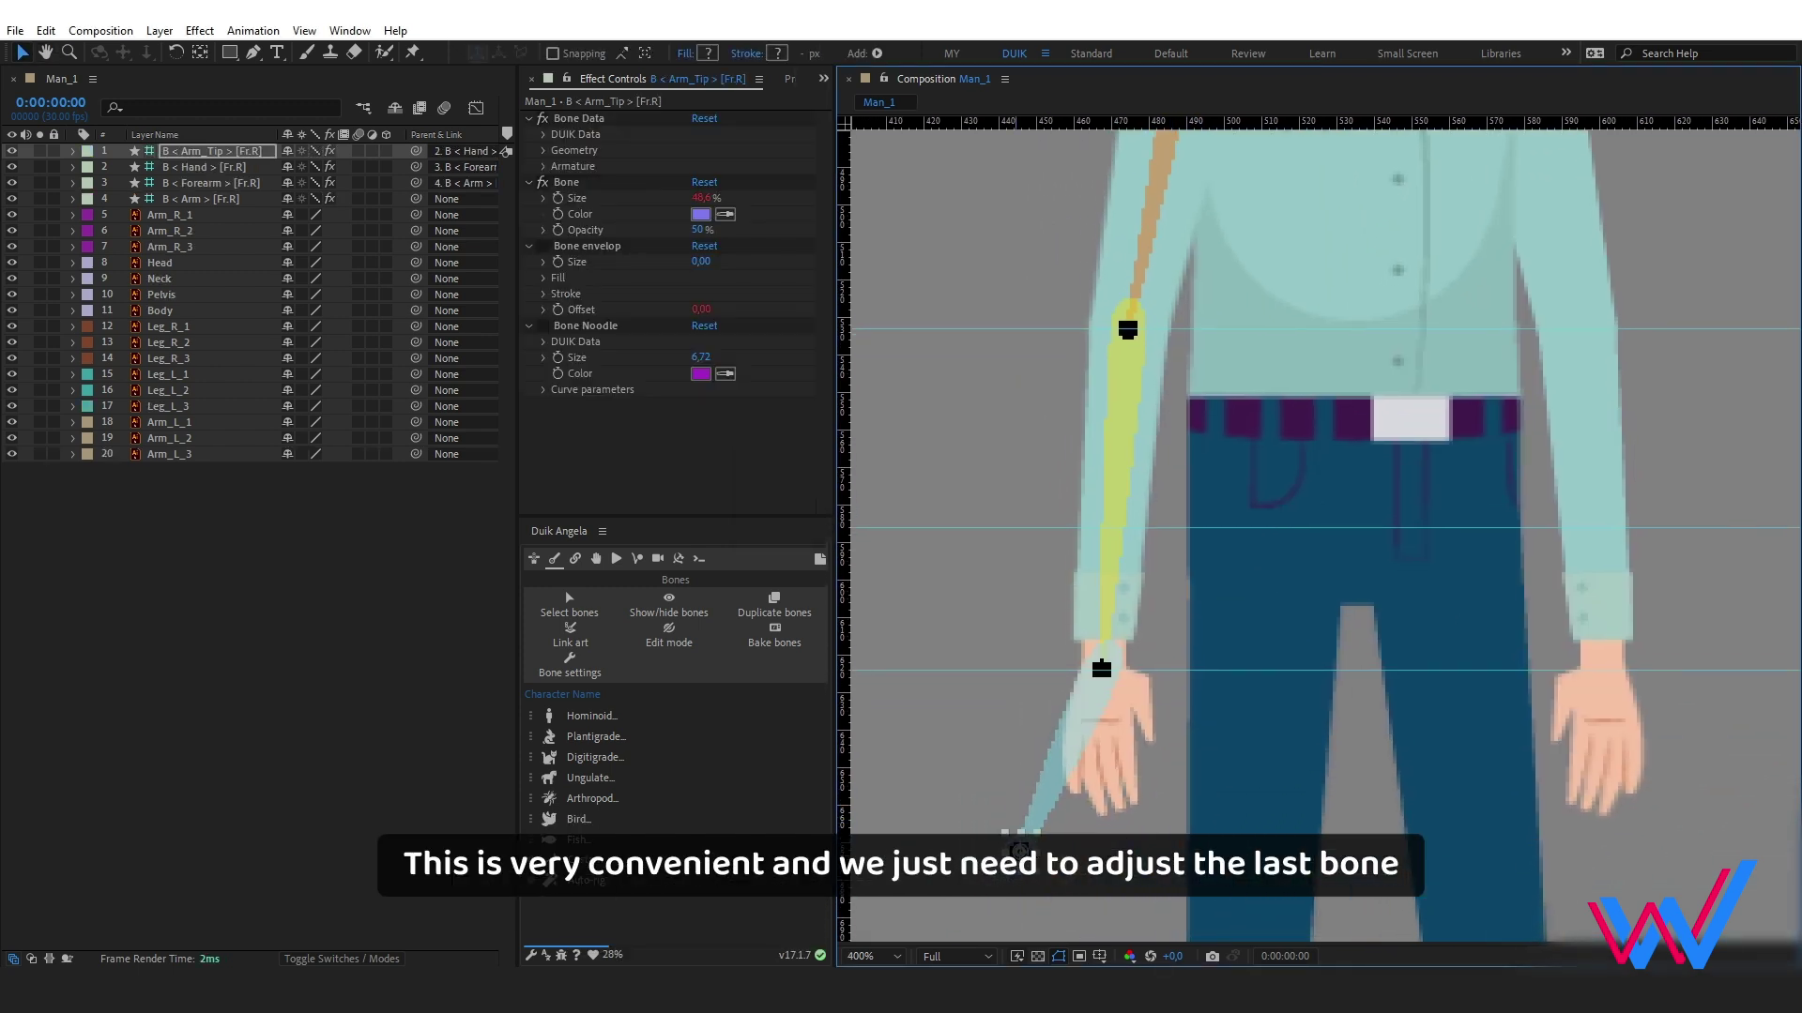
pyautogui.moveTo(1022, 848); pyautogui.dragTo(1124, 814)
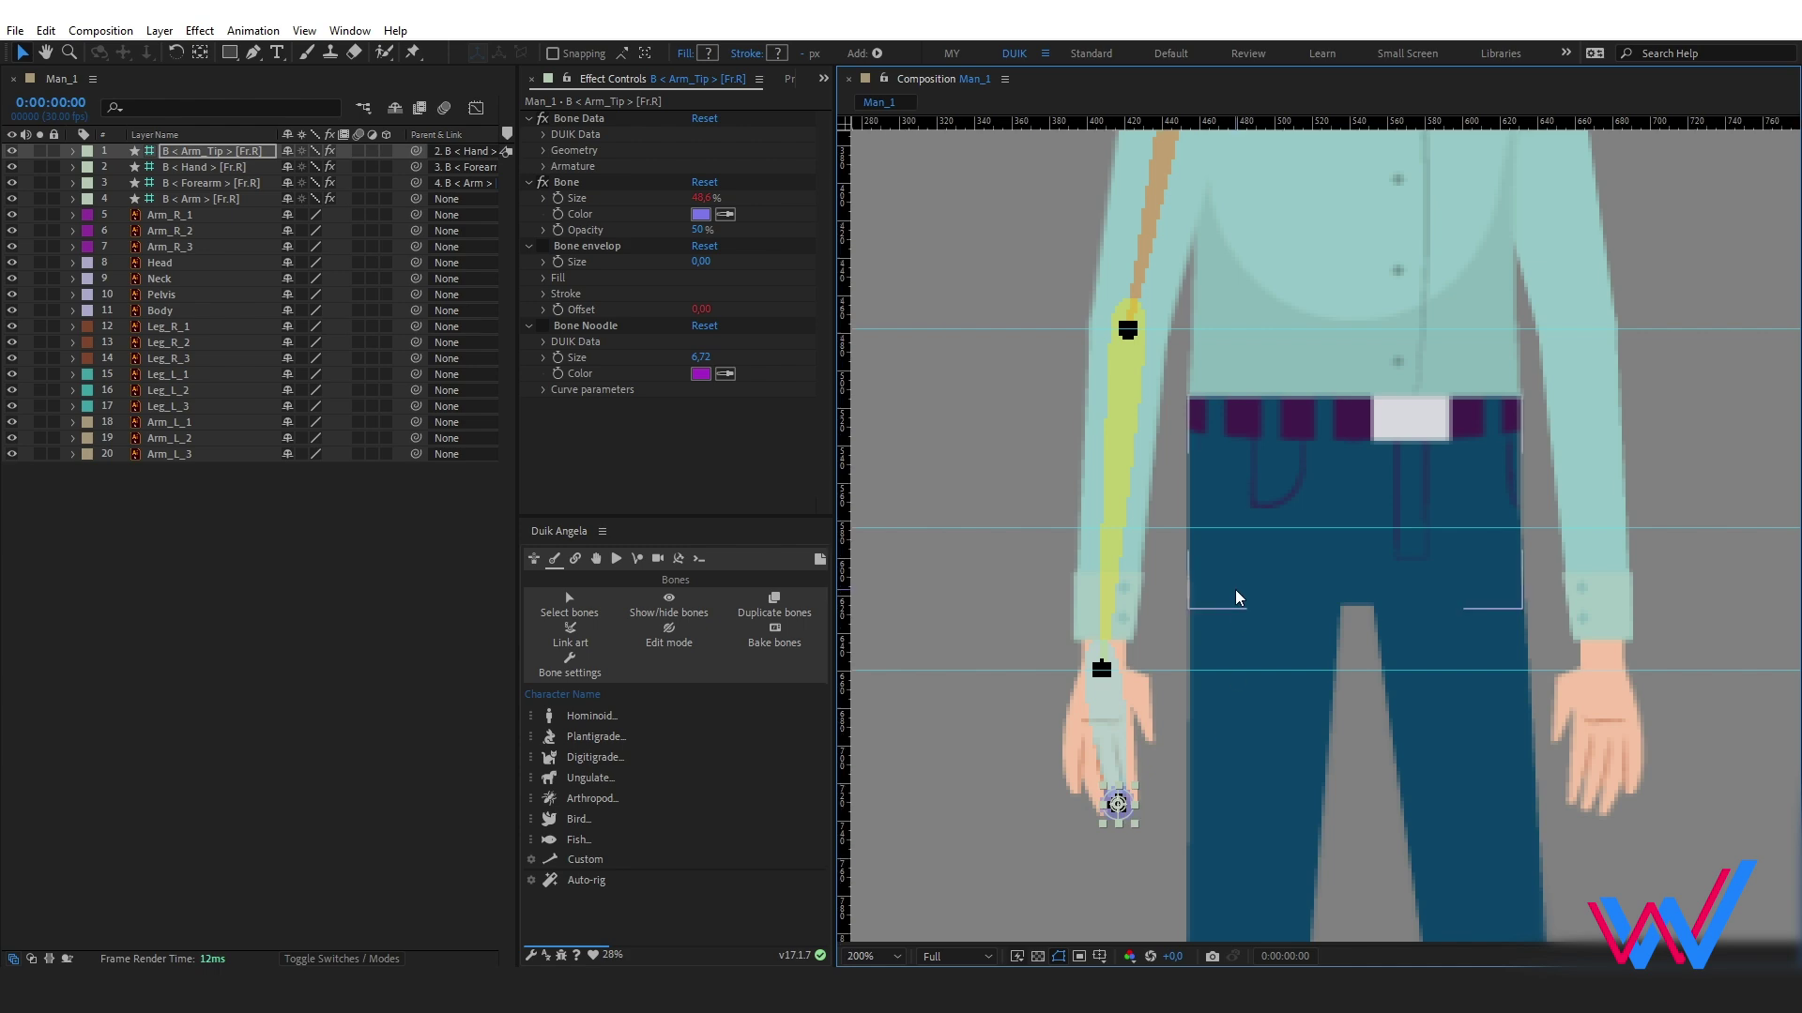
pyautogui.scroll(-2, 1238, 601)
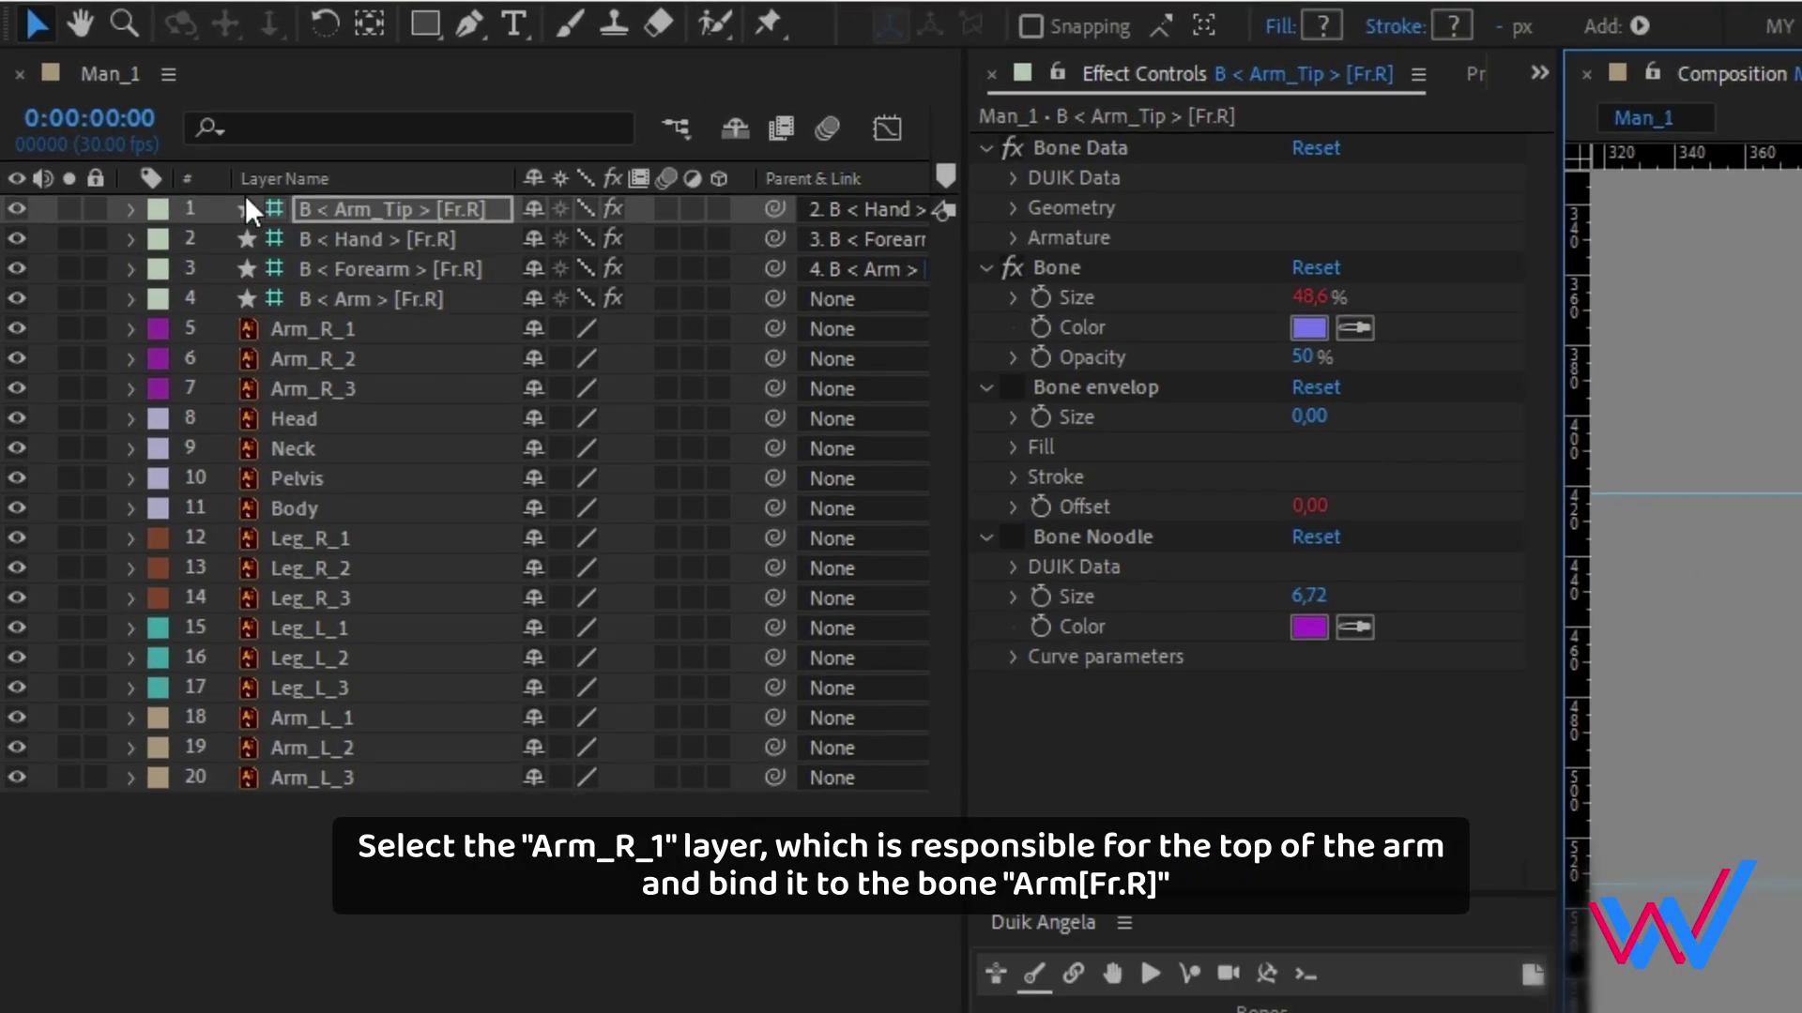
# - Parent Arm_R_1, Arm_R_2 and Arm_R_3 to the Fr.R Arm, Forearm and Hand bones respectively
pyautogui.click(378, 333)
pyautogui.moveTo(775, 333); pyautogui.dragTo(454, 299)
pyautogui.click(424, 360)
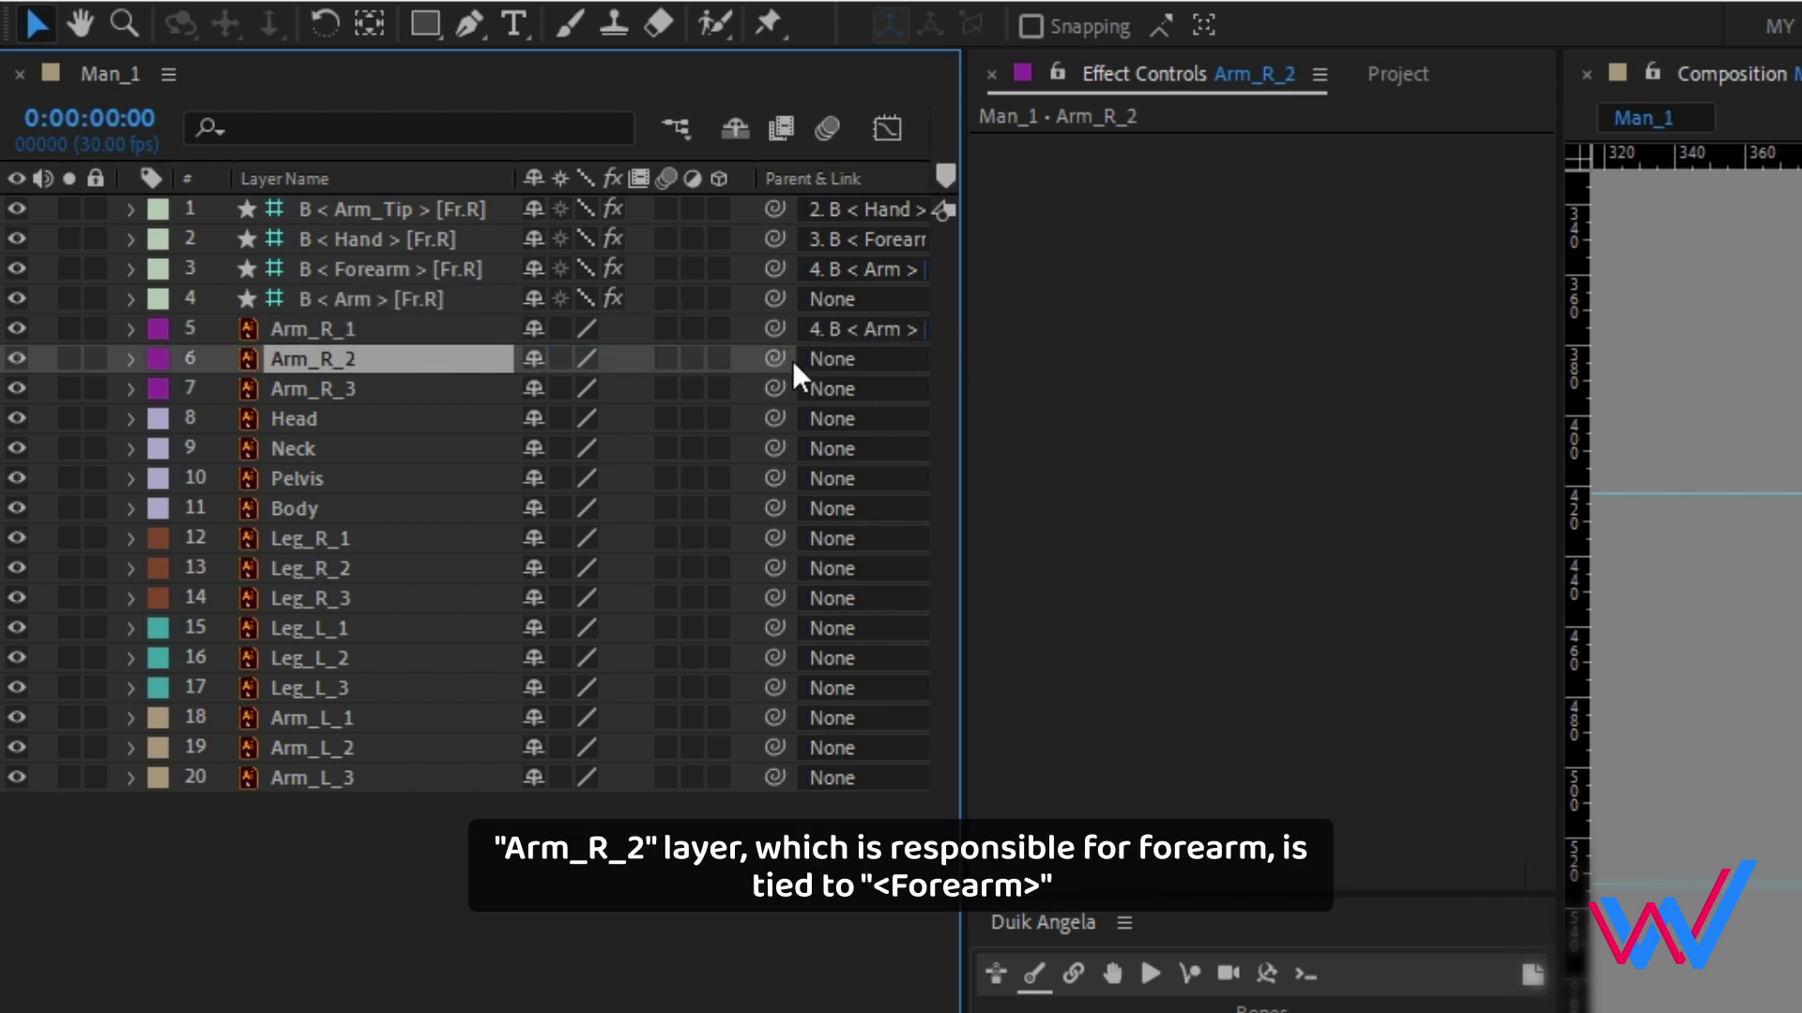
pyautogui.moveTo(773, 363); pyautogui.dragTo(453, 278)
pyautogui.click(364, 391)
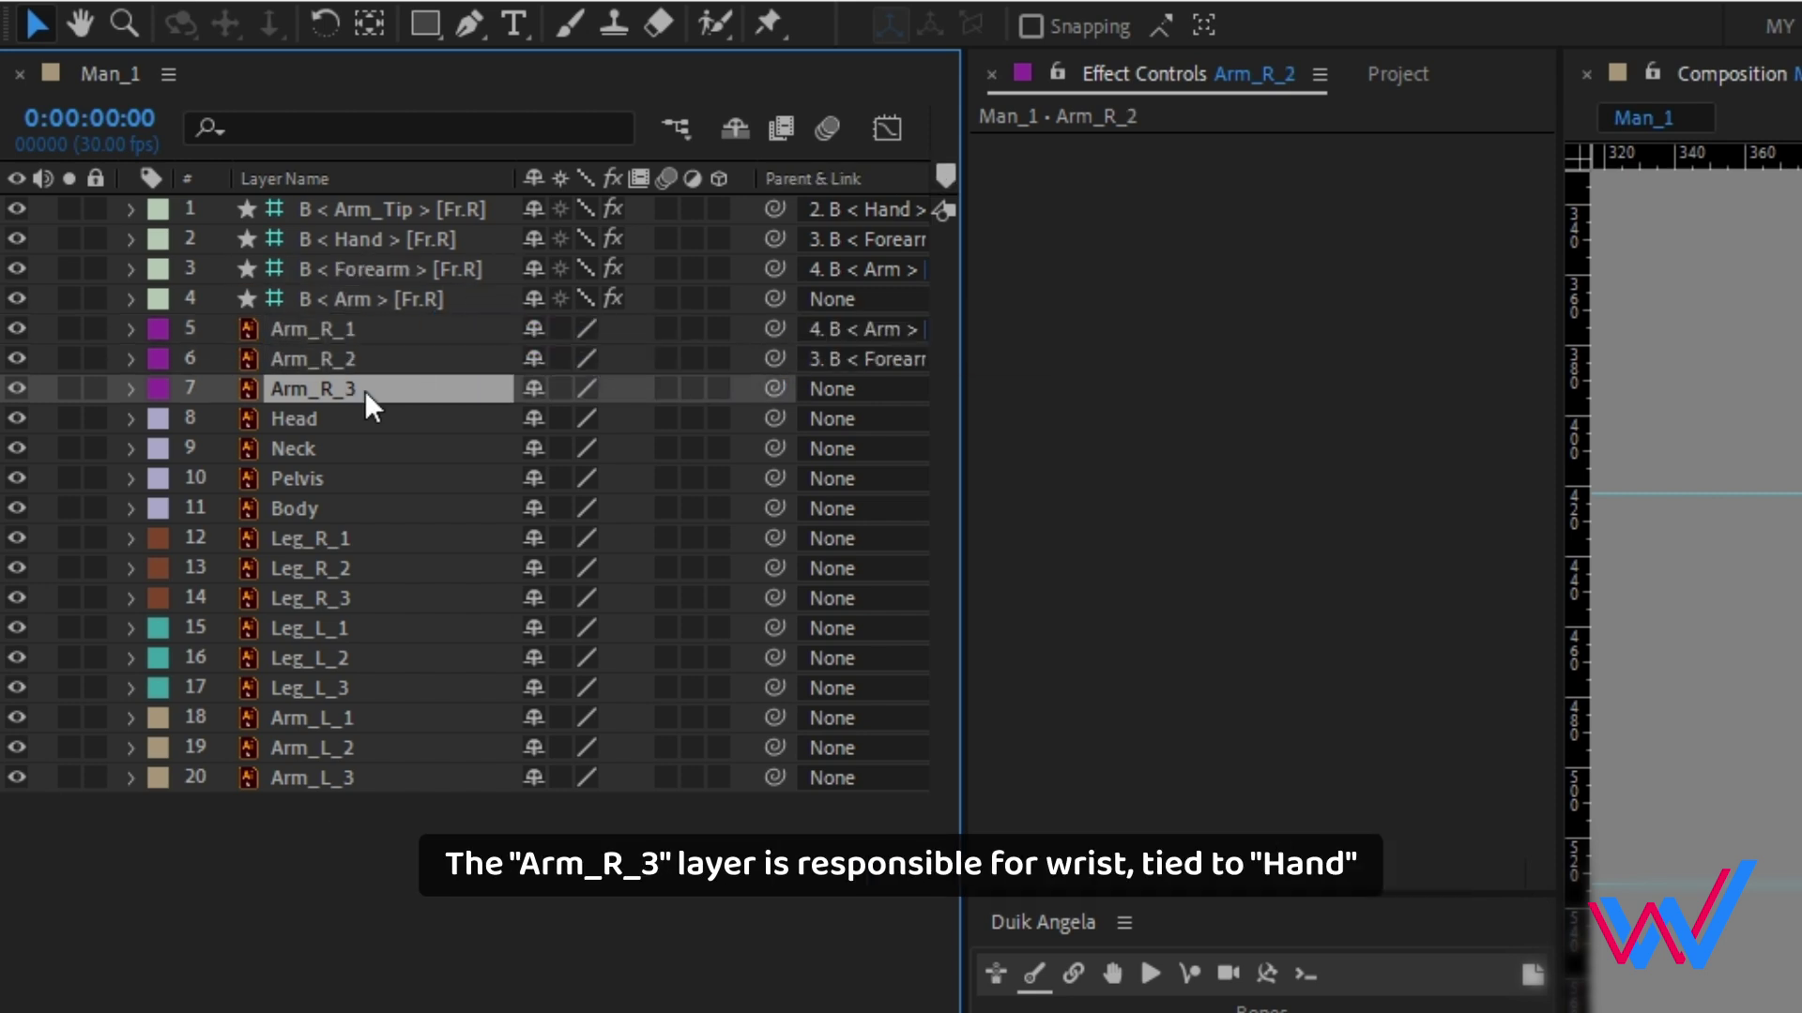
pyautogui.moveTo(775, 388); pyautogui.dragTo(450, 238)
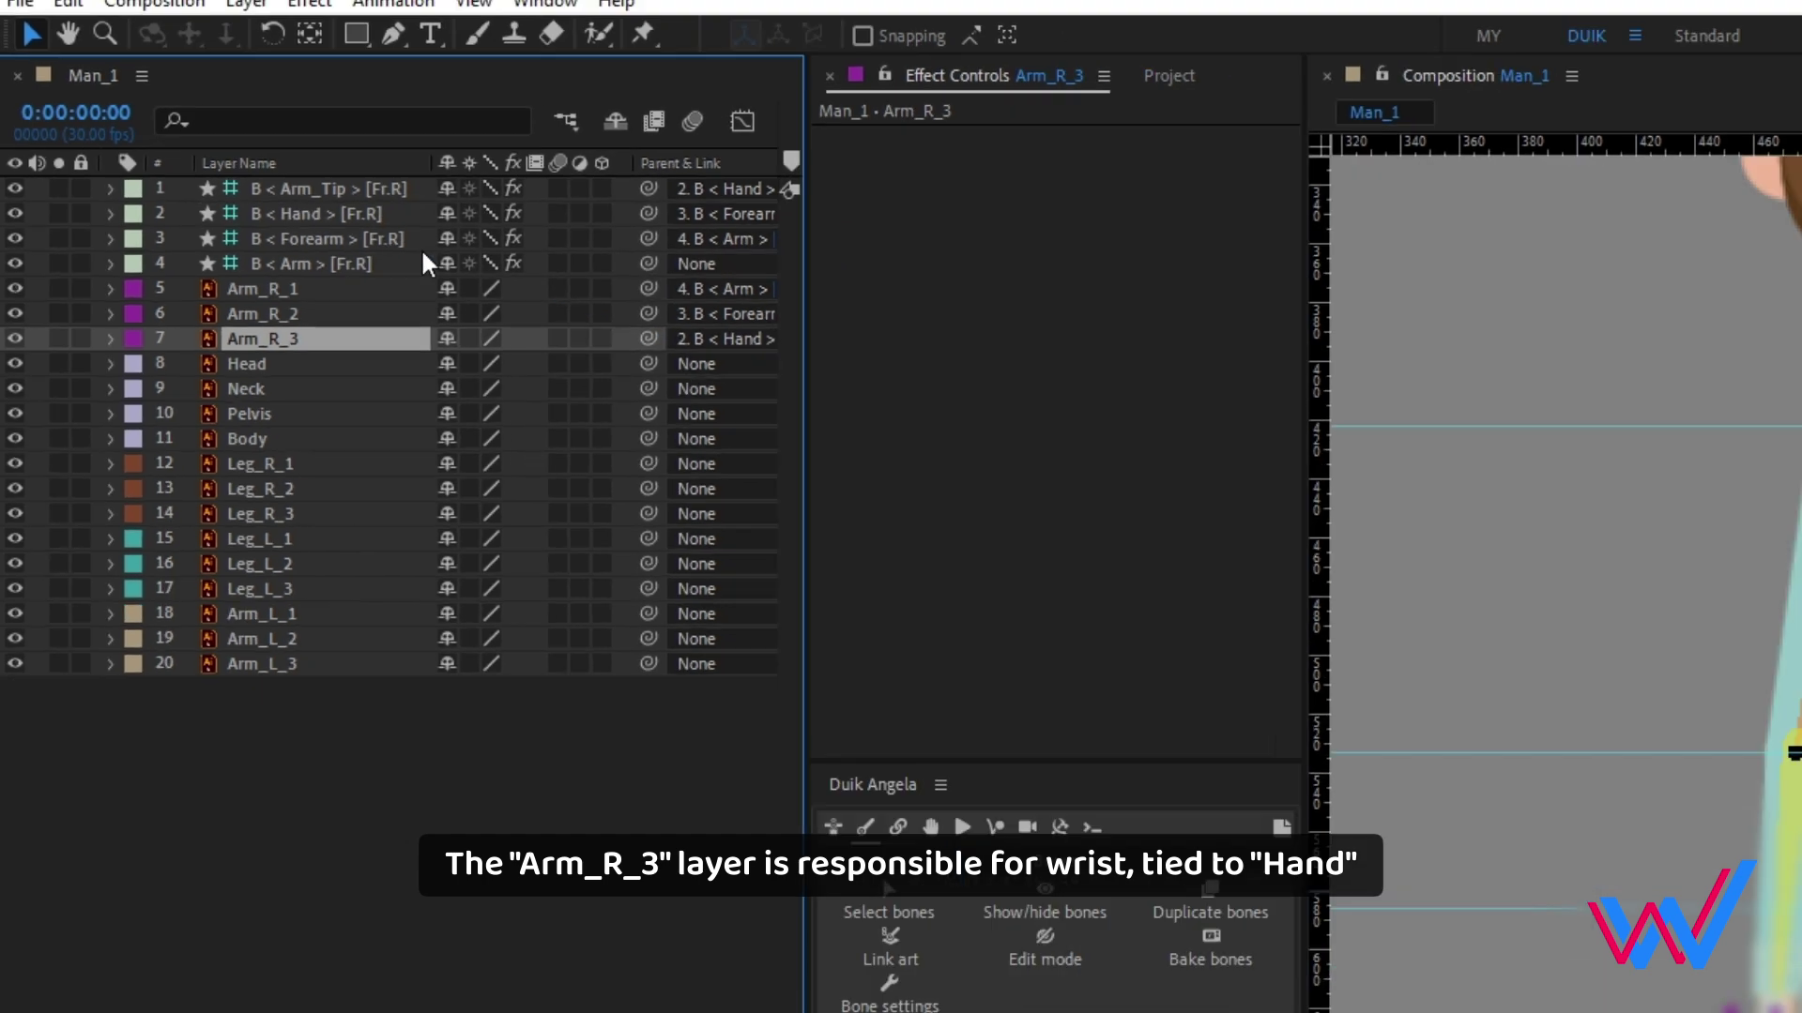
# - Rotate the right arm's bones to check that the layers follow them, and undo the rotations
pyautogui.press('w')
pyautogui.moveTo(1167, 430); pyautogui.dragTo(1071, 475)
pyautogui.moveTo(1201, 570); pyautogui.dragTo(1208, 540)
pyautogui.hotkey('ctrl', 'z')
pyautogui.hotkey('ctrl', 'z')
pyautogui.hotkey('ctrl', 'z')
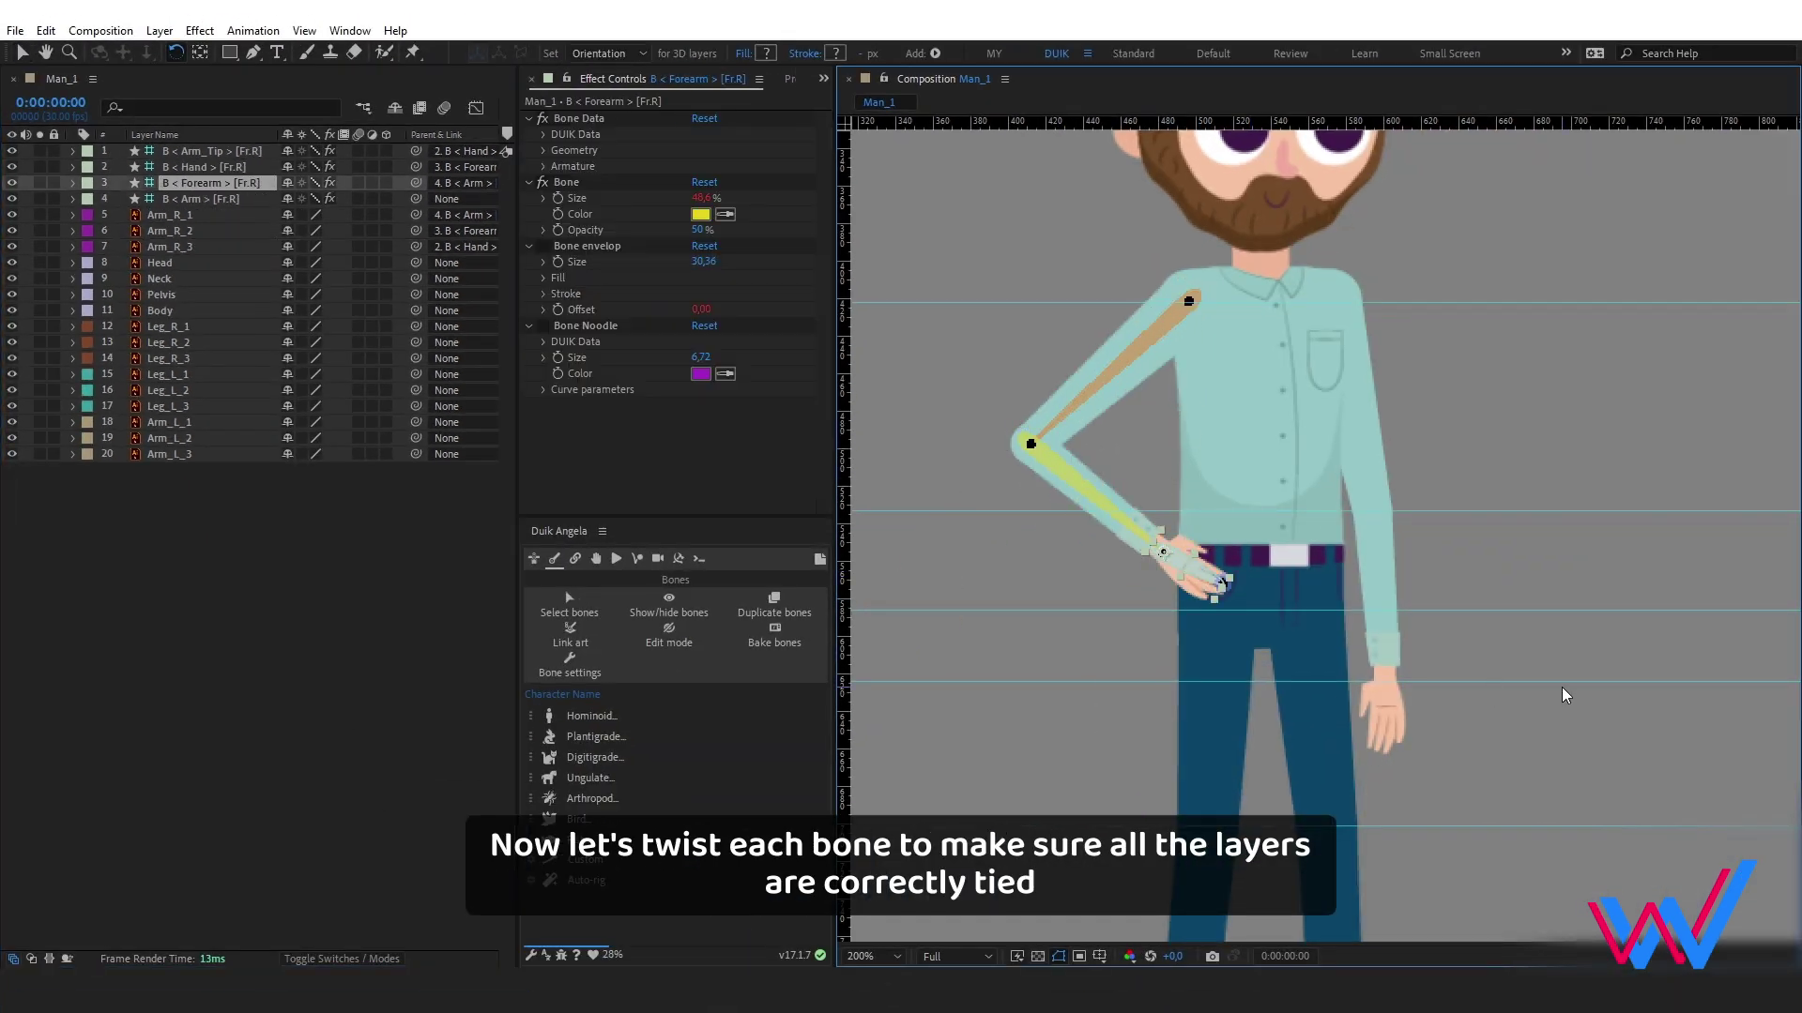
pyautogui.press('v')
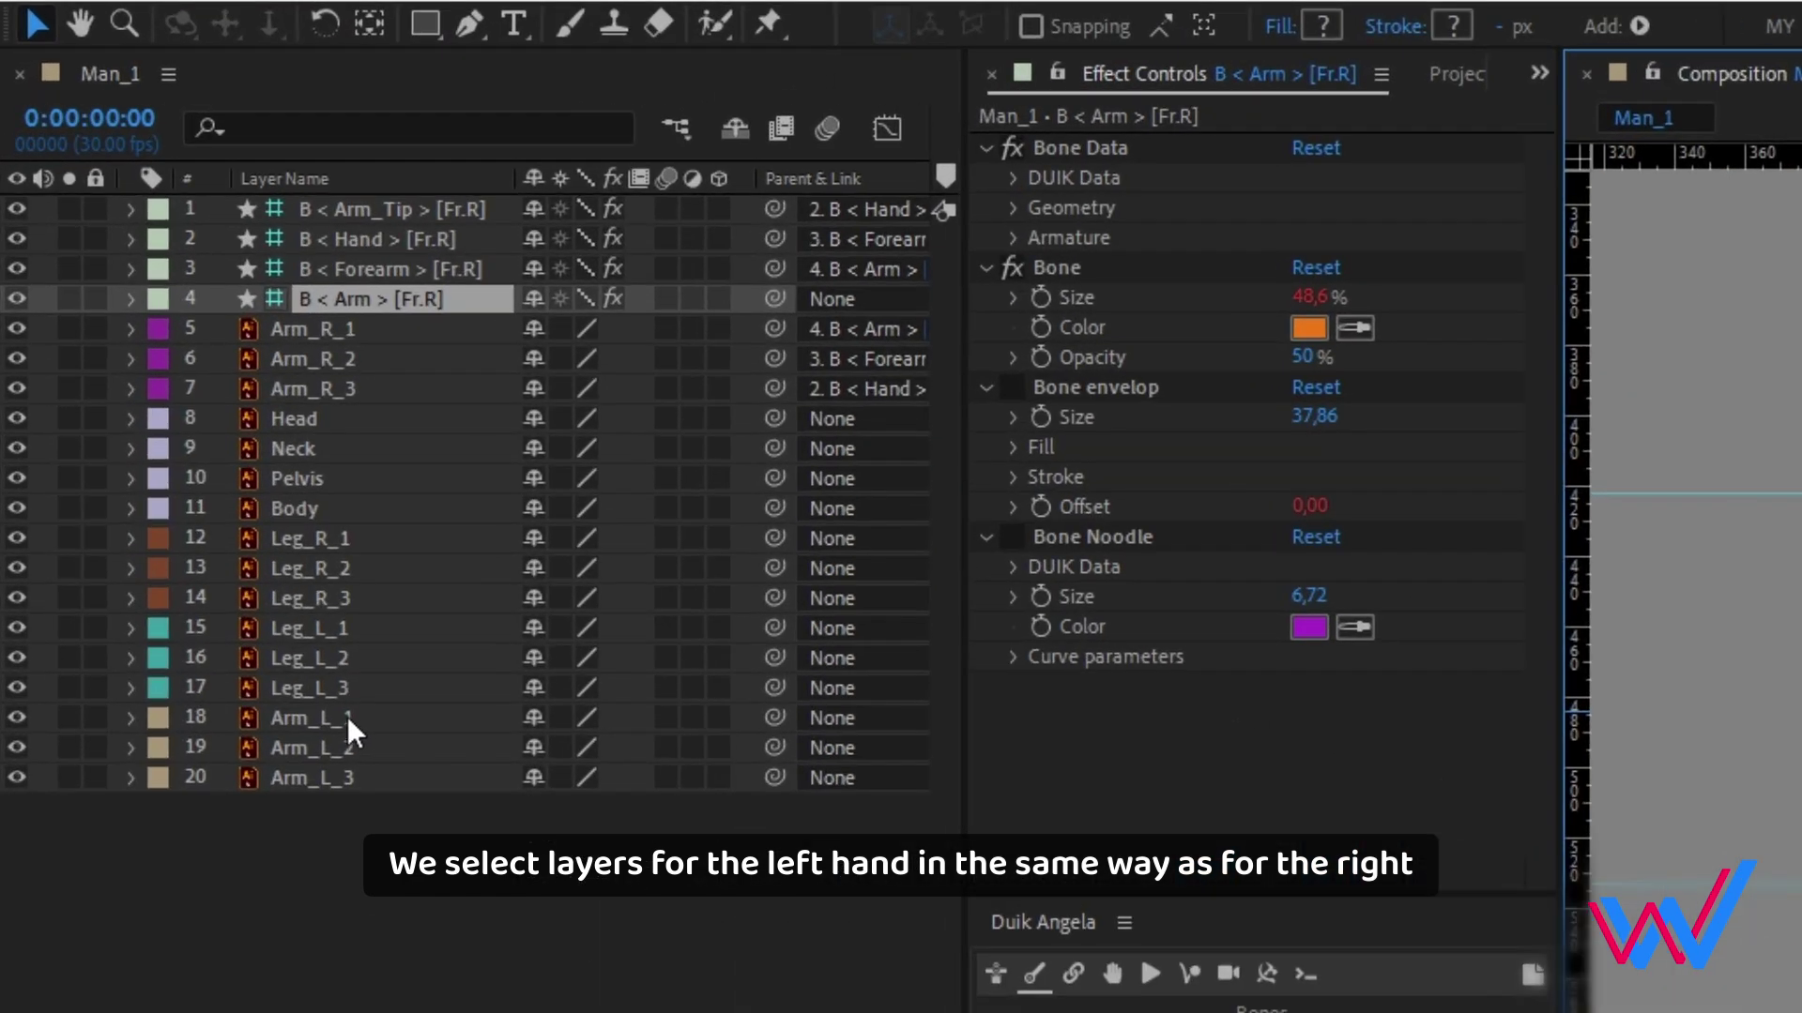
# - Create Duik hominoid arm bones with the default settings from layers Arm_L_1 to Arm_L_3
pyautogui.click(189, 422)
pyautogui.keyDown('shift'); pyautogui.click(352, 777); pyautogui.keyUp('shift')
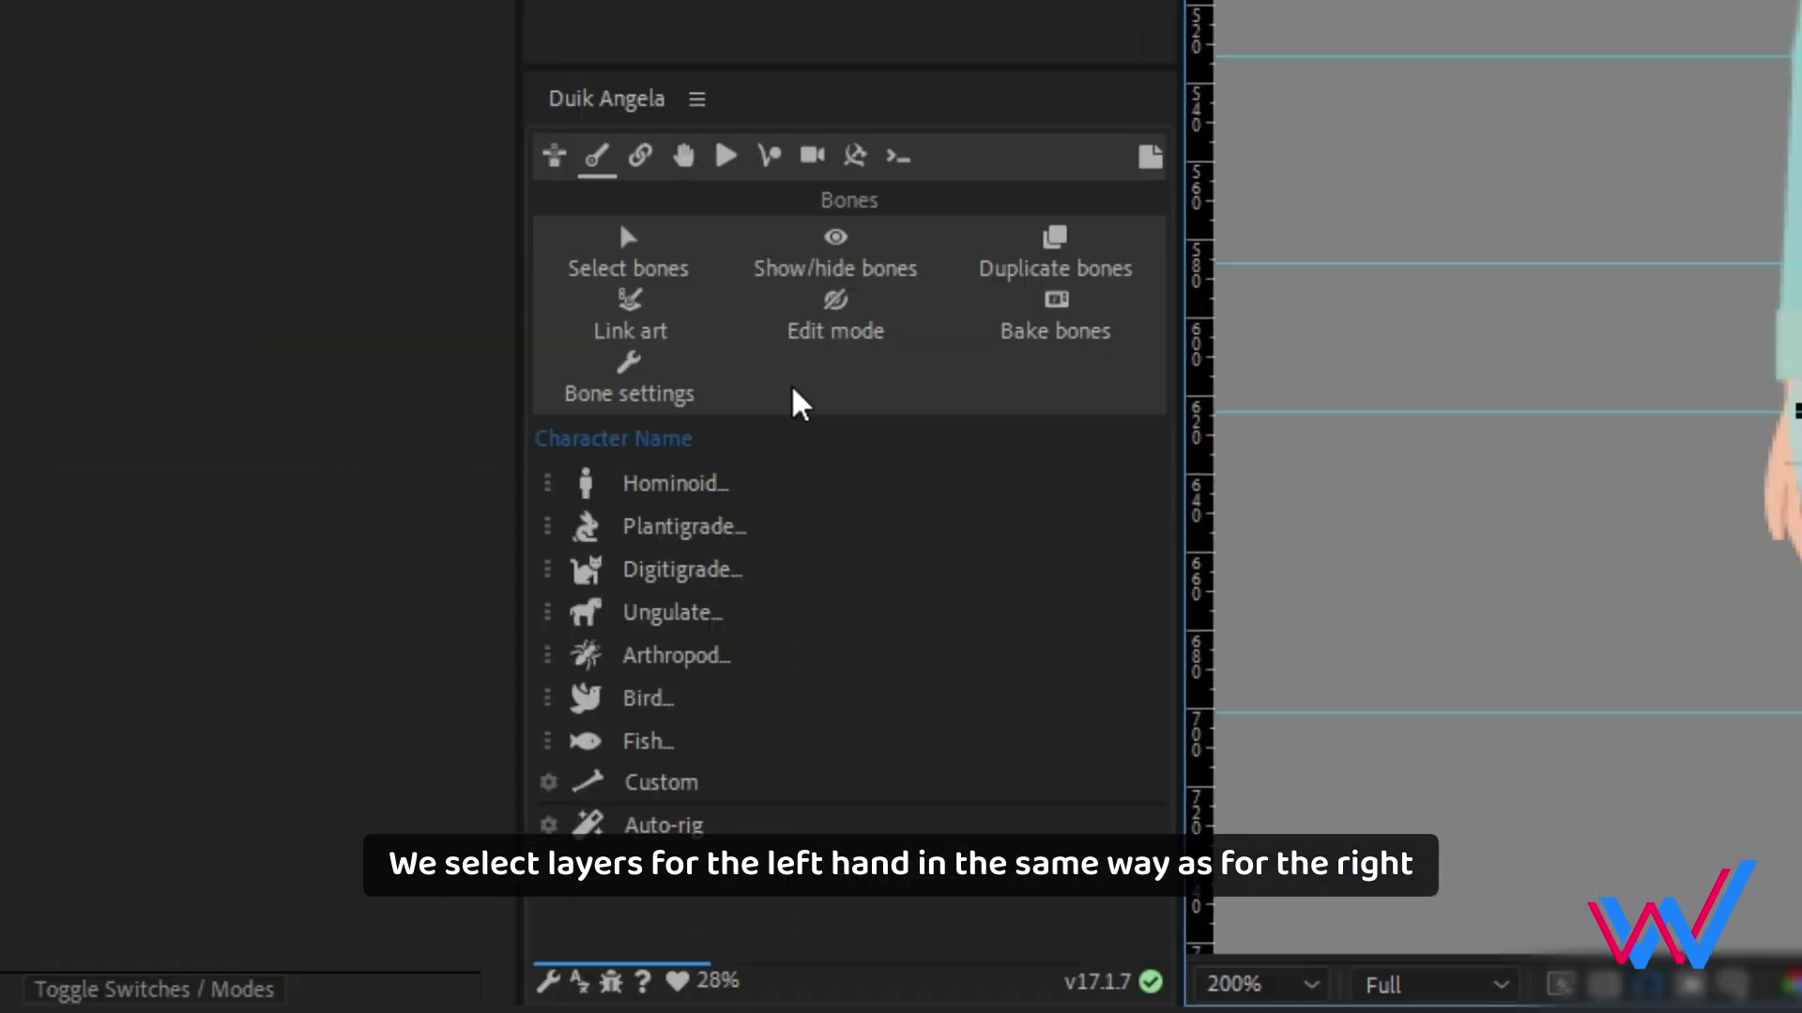
pyautogui.click(499, 410)
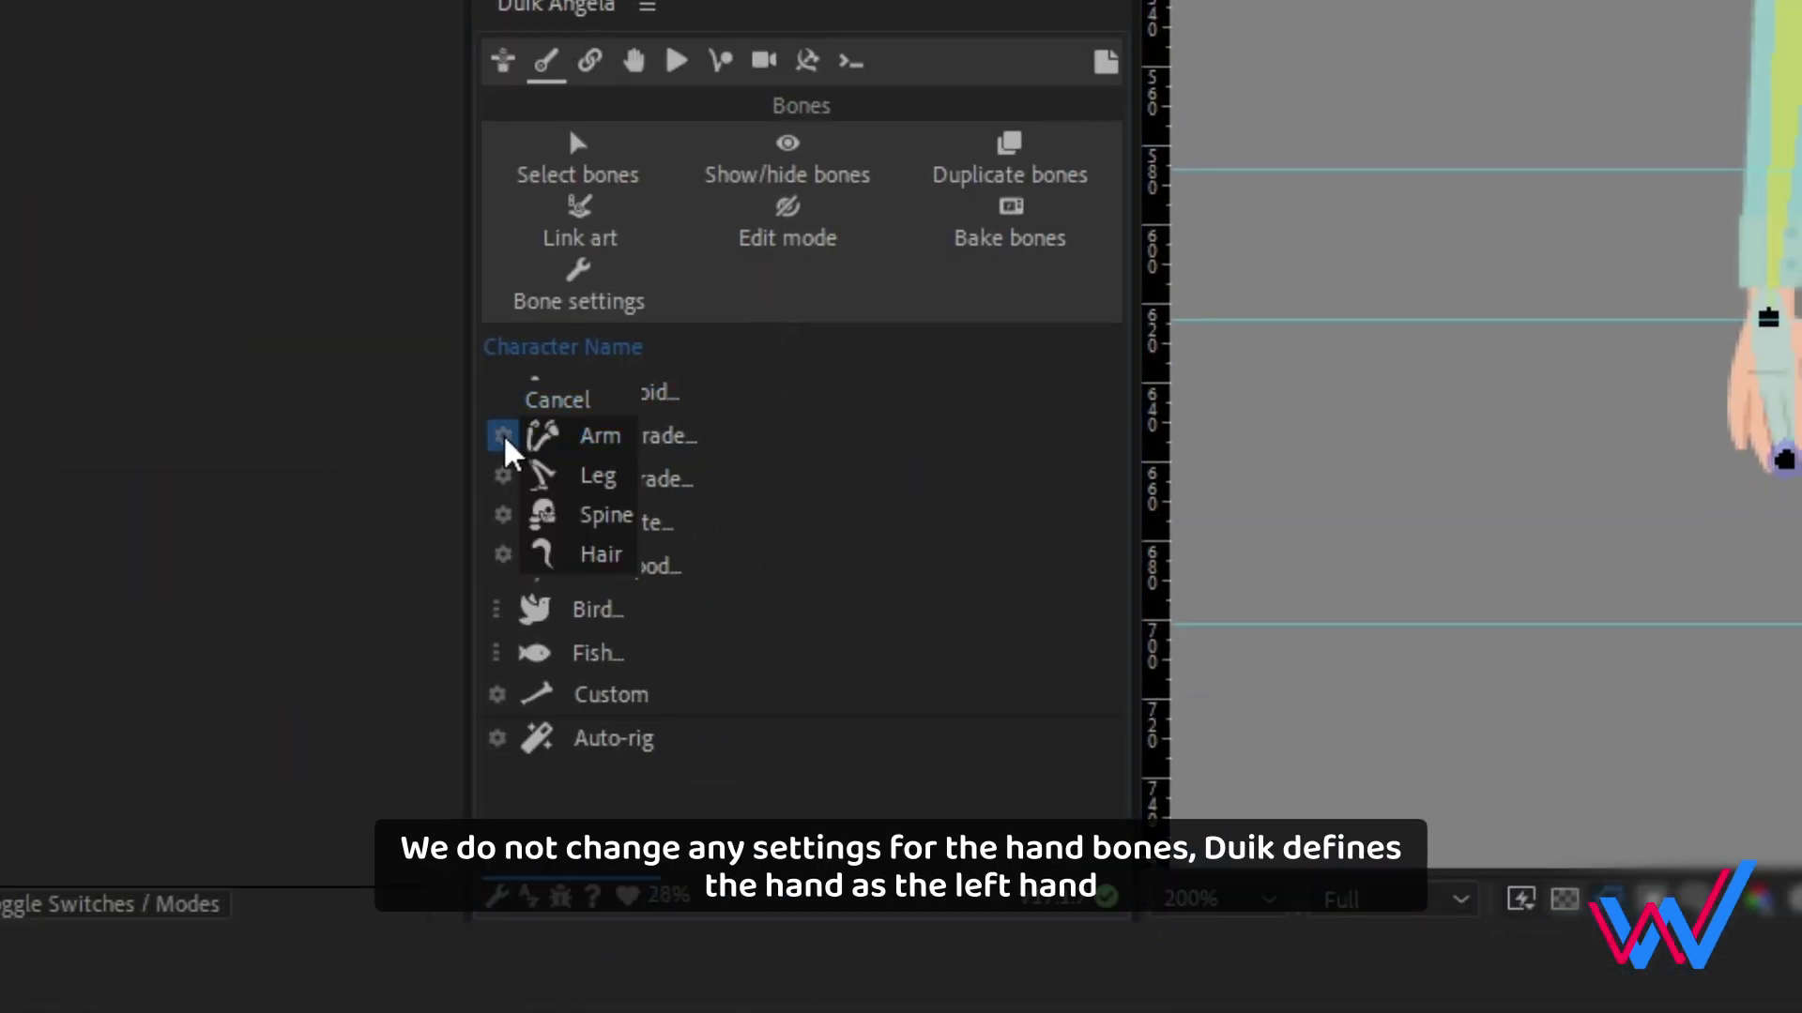
pyautogui.click(543, 439)
pyautogui.click(601, 908)
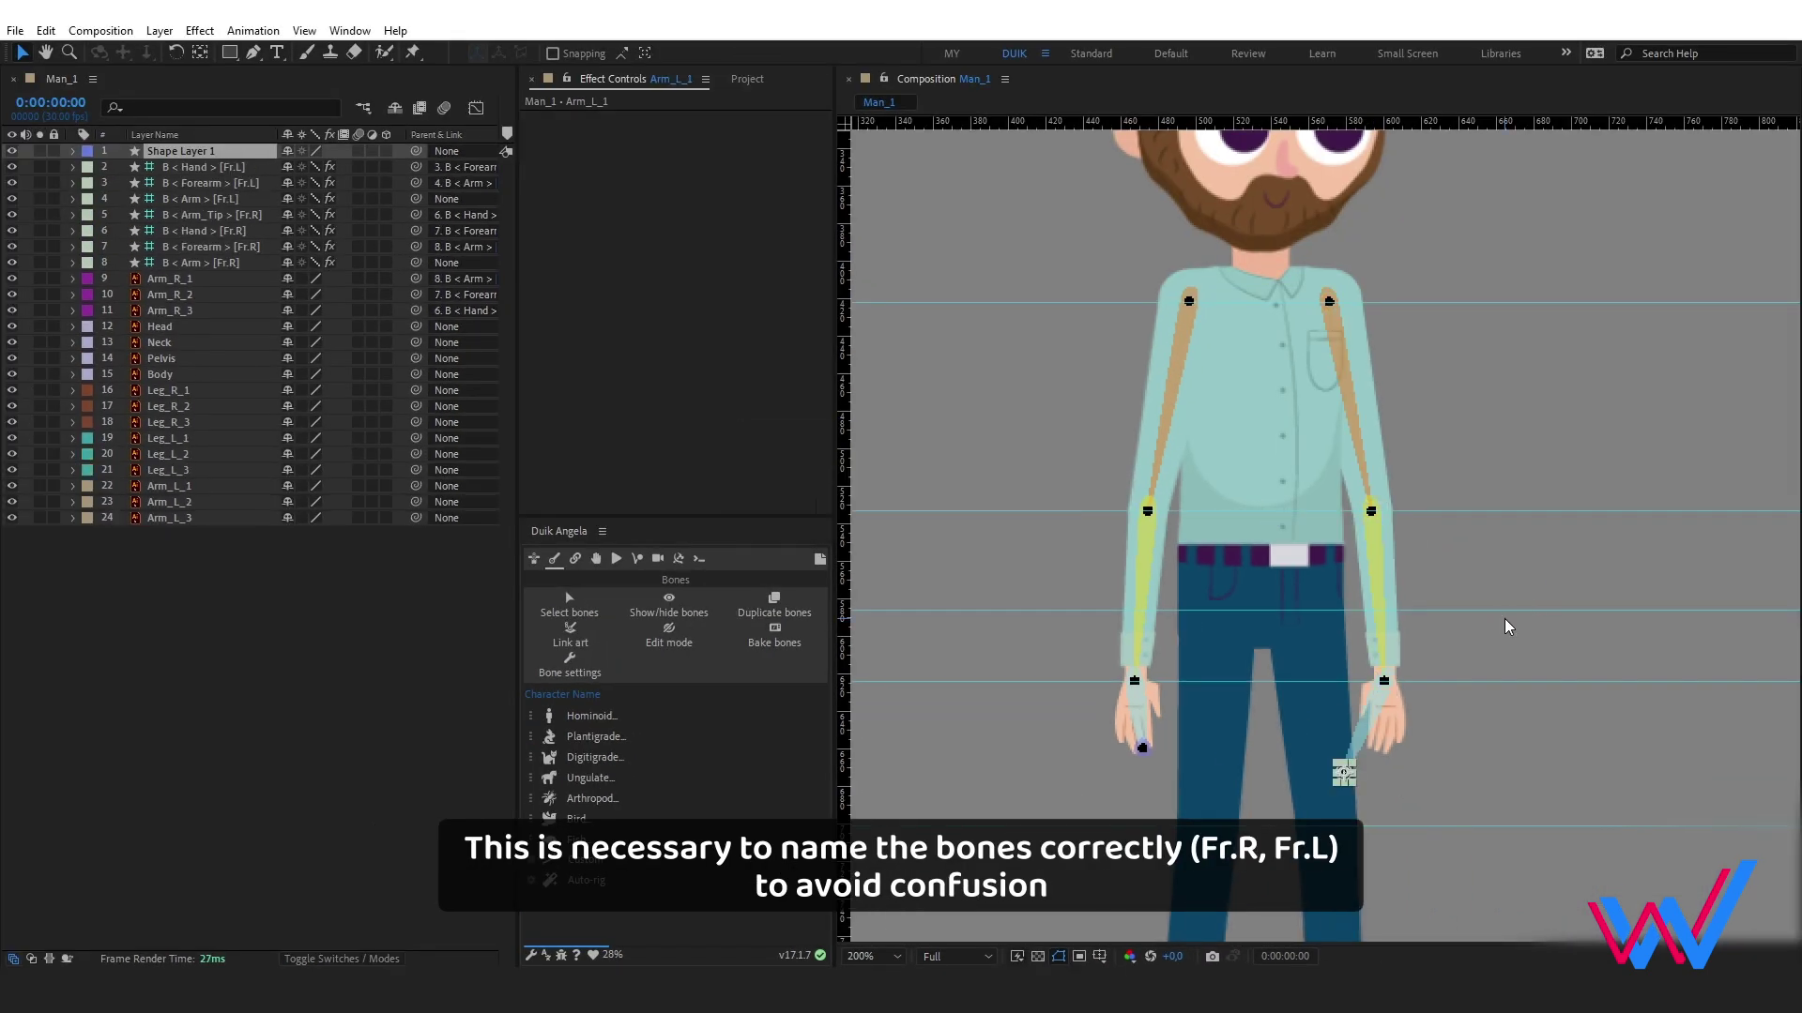
# - Move the left arm's tip bone onto the fingertips of the left hand
pyautogui.moveTo(1492, 631); pyautogui.dragTo(1363, 613)
pyautogui.scroll(1, 1307, 674)
pyautogui.moveTo(1287, 716); pyautogui.dragTo(1279, 588)
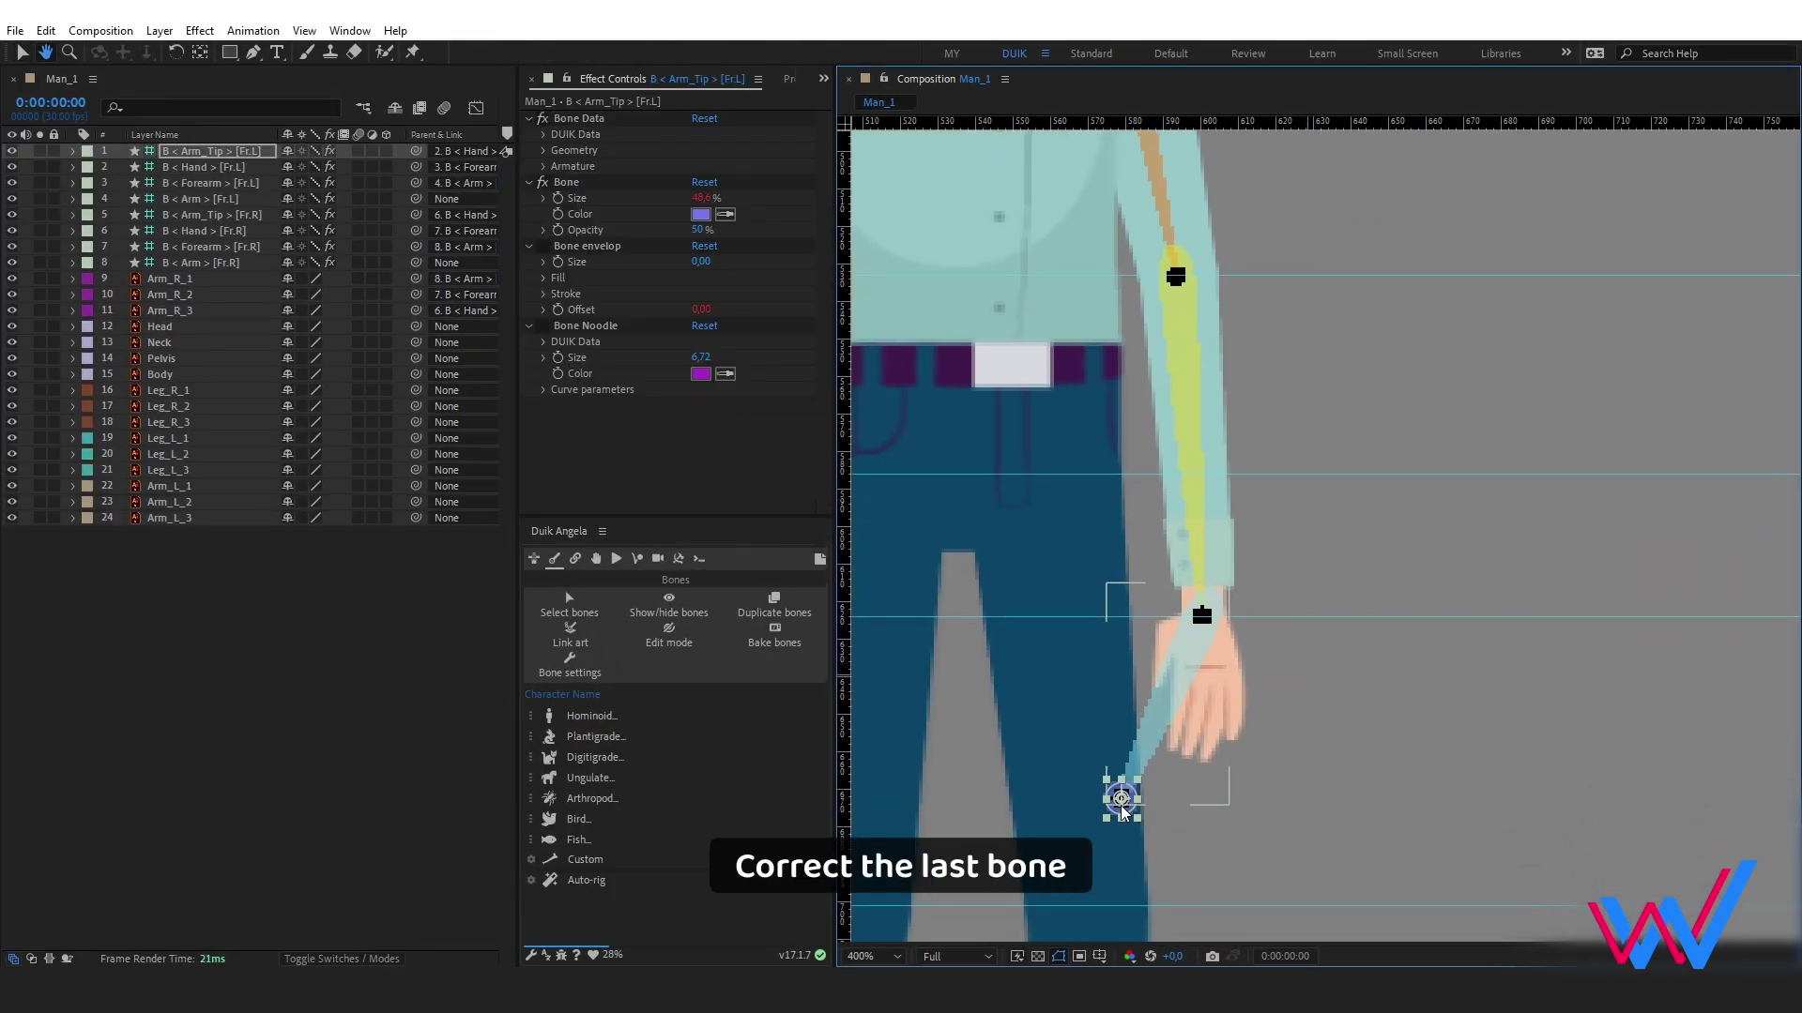
pyautogui.moveTo(1119, 807); pyautogui.dragTo(1186, 761)
pyautogui.scroll(-1, 1305, 751)
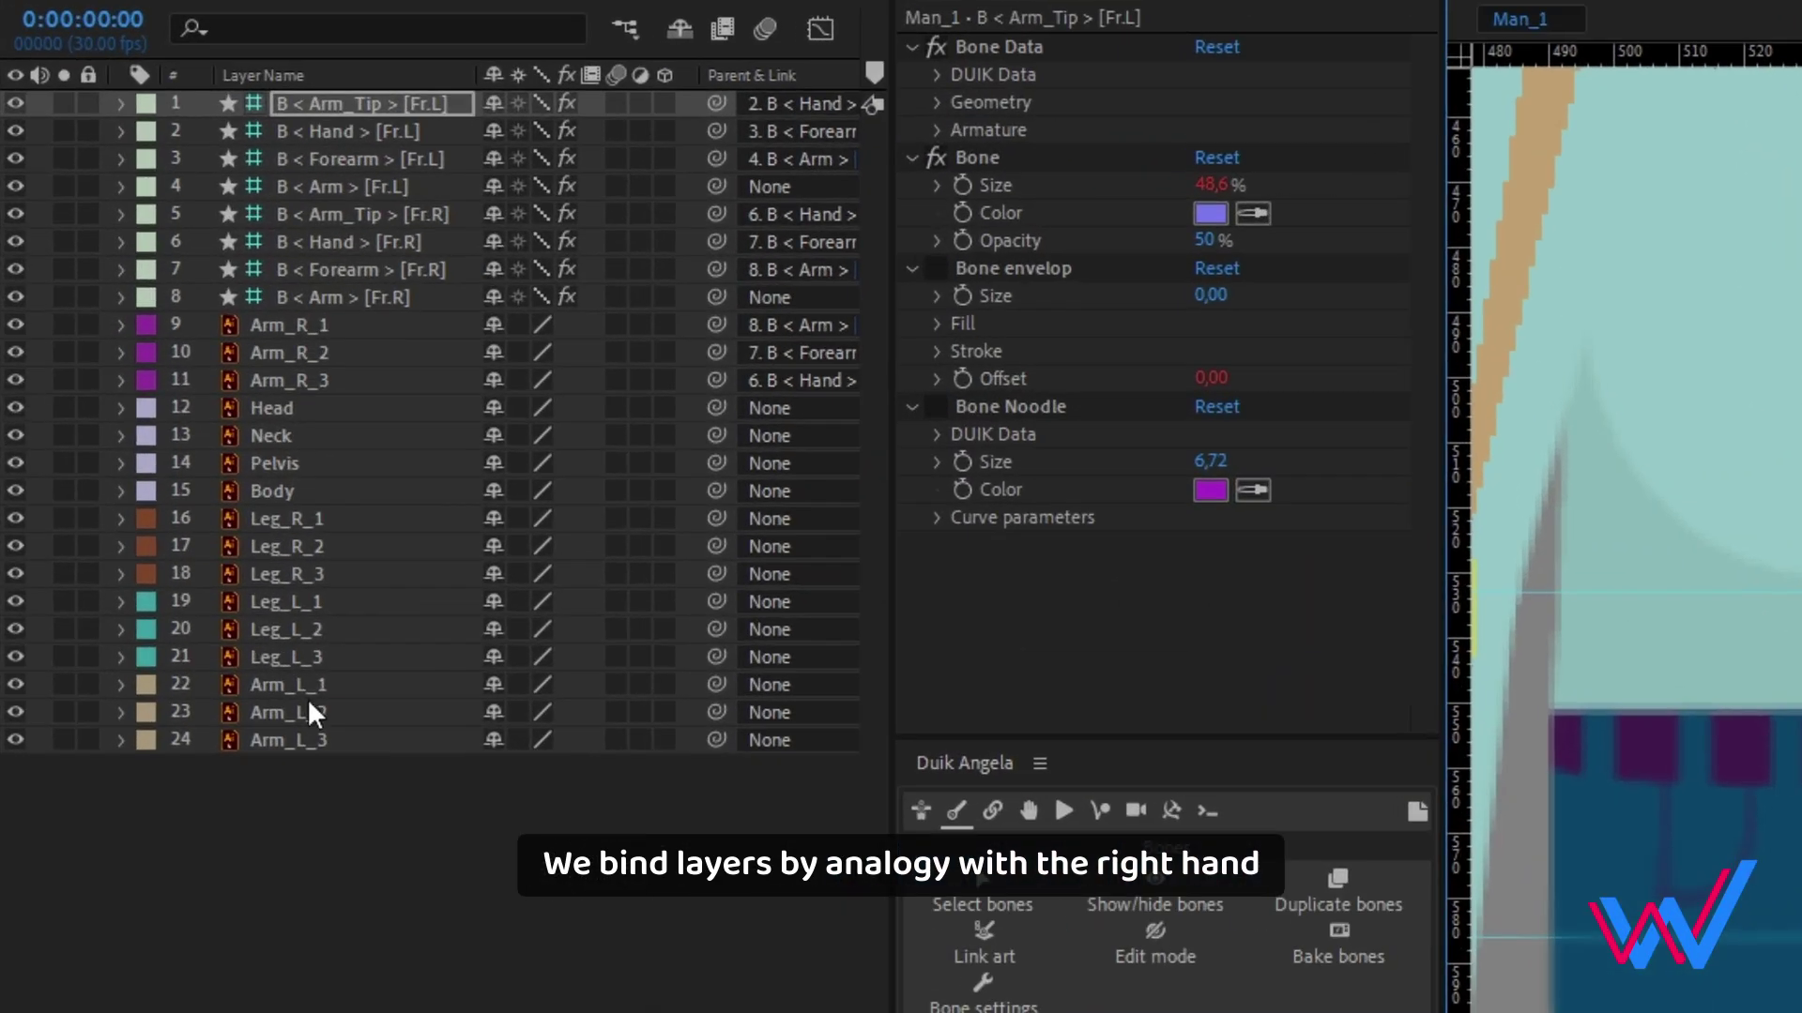
# - Parent Arm_L_1, Arm_L_2 and Arm_L_3 to the Fr.L Arm, Forearm and Hand bones respectively
pyautogui.click(174, 486)
pyautogui.moveTo(416, 486); pyautogui.dragTo(216, 201)
pyautogui.moveTo(368, 191); pyautogui.dragTo(368, 192)
pyautogui.click(376, 712)
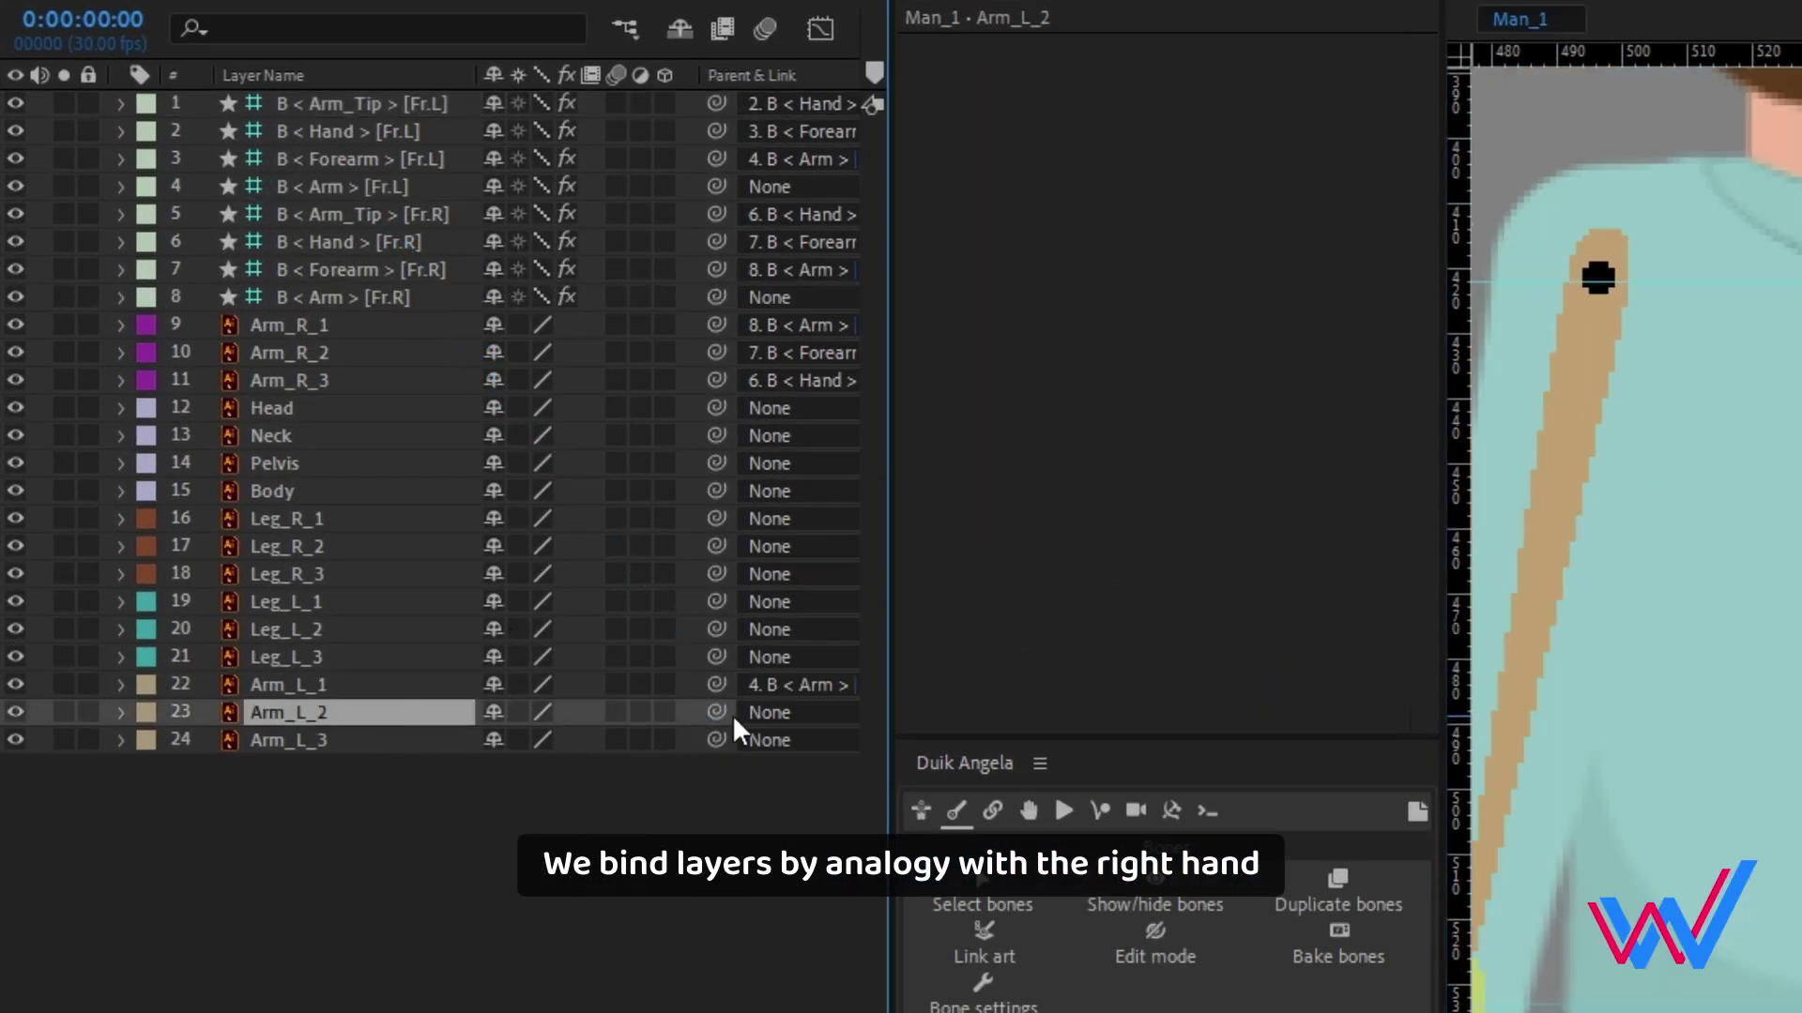
pyautogui.moveTo(716, 712); pyautogui.dragTo(375, 159)
pyautogui.click(376, 740)
pyautogui.moveTo(716, 740); pyautogui.dragTo(375, 130)
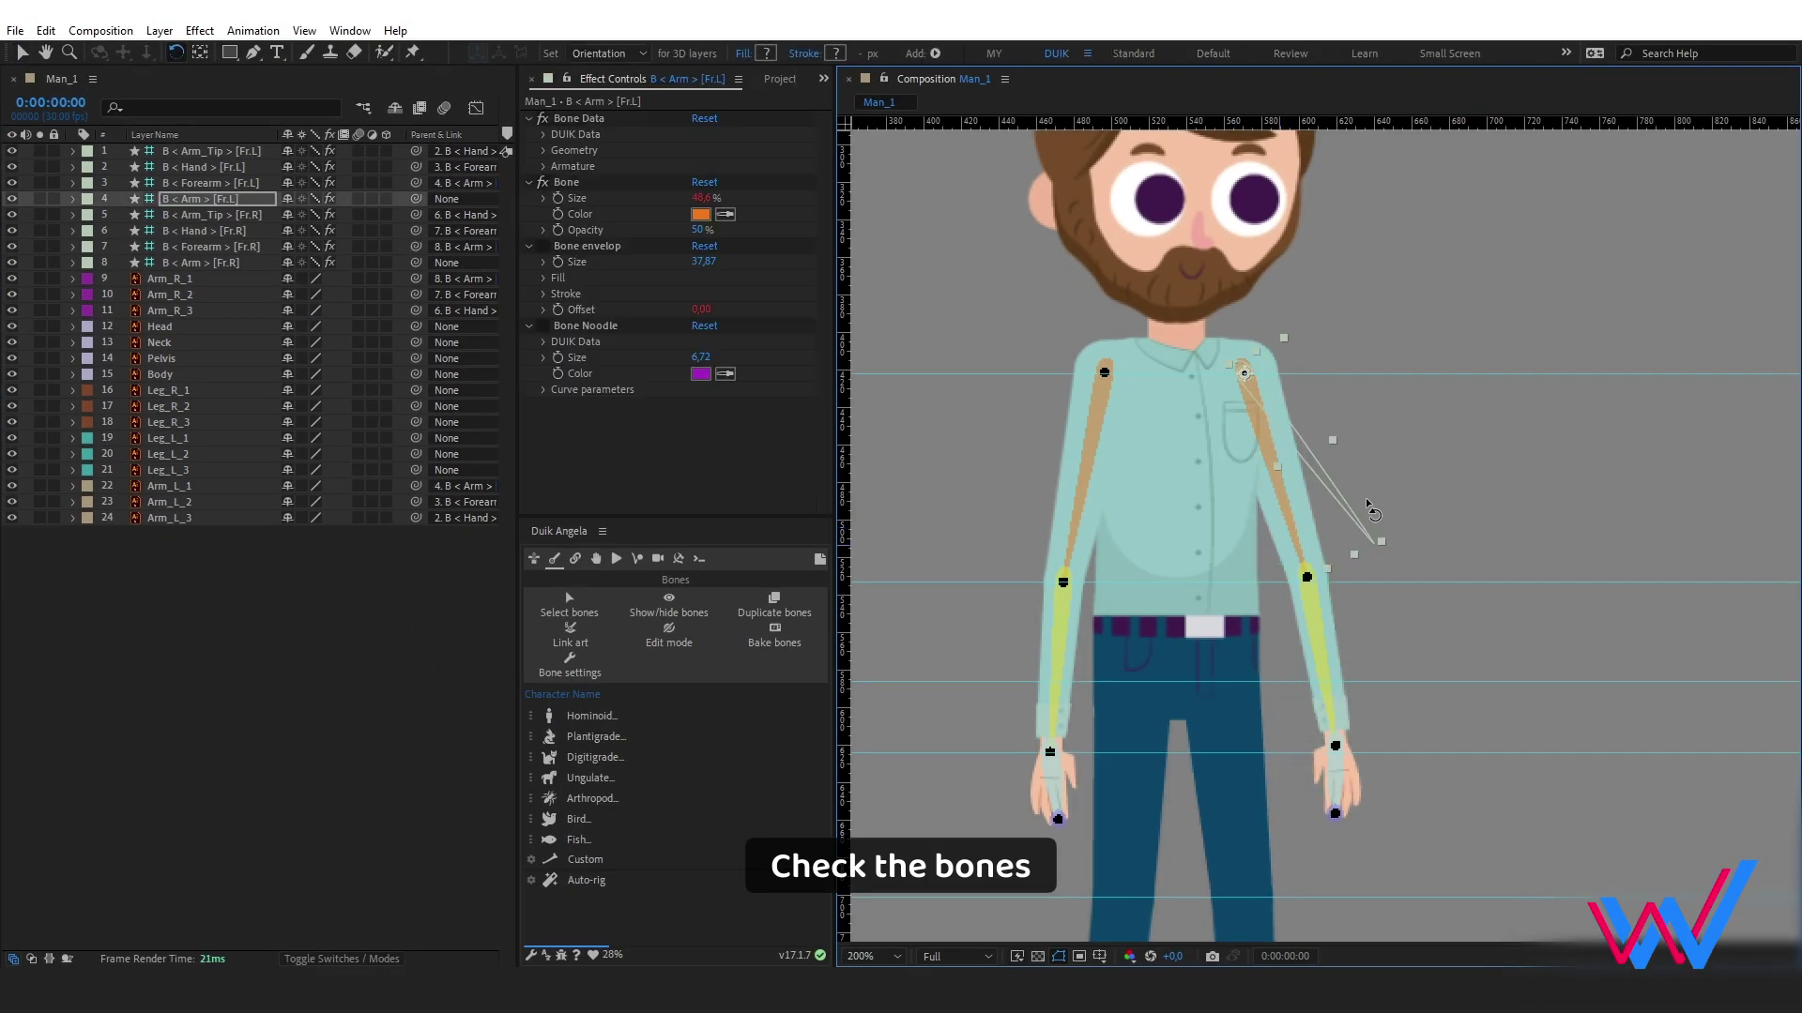
# - Rotate the left arm's bones to check the layer binding, and undo the rotations
pyautogui.moveTo(1367, 505); pyautogui.dragTo(1387, 492)
pyautogui.moveTo(1441, 589); pyautogui.dragTo(1385, 630)
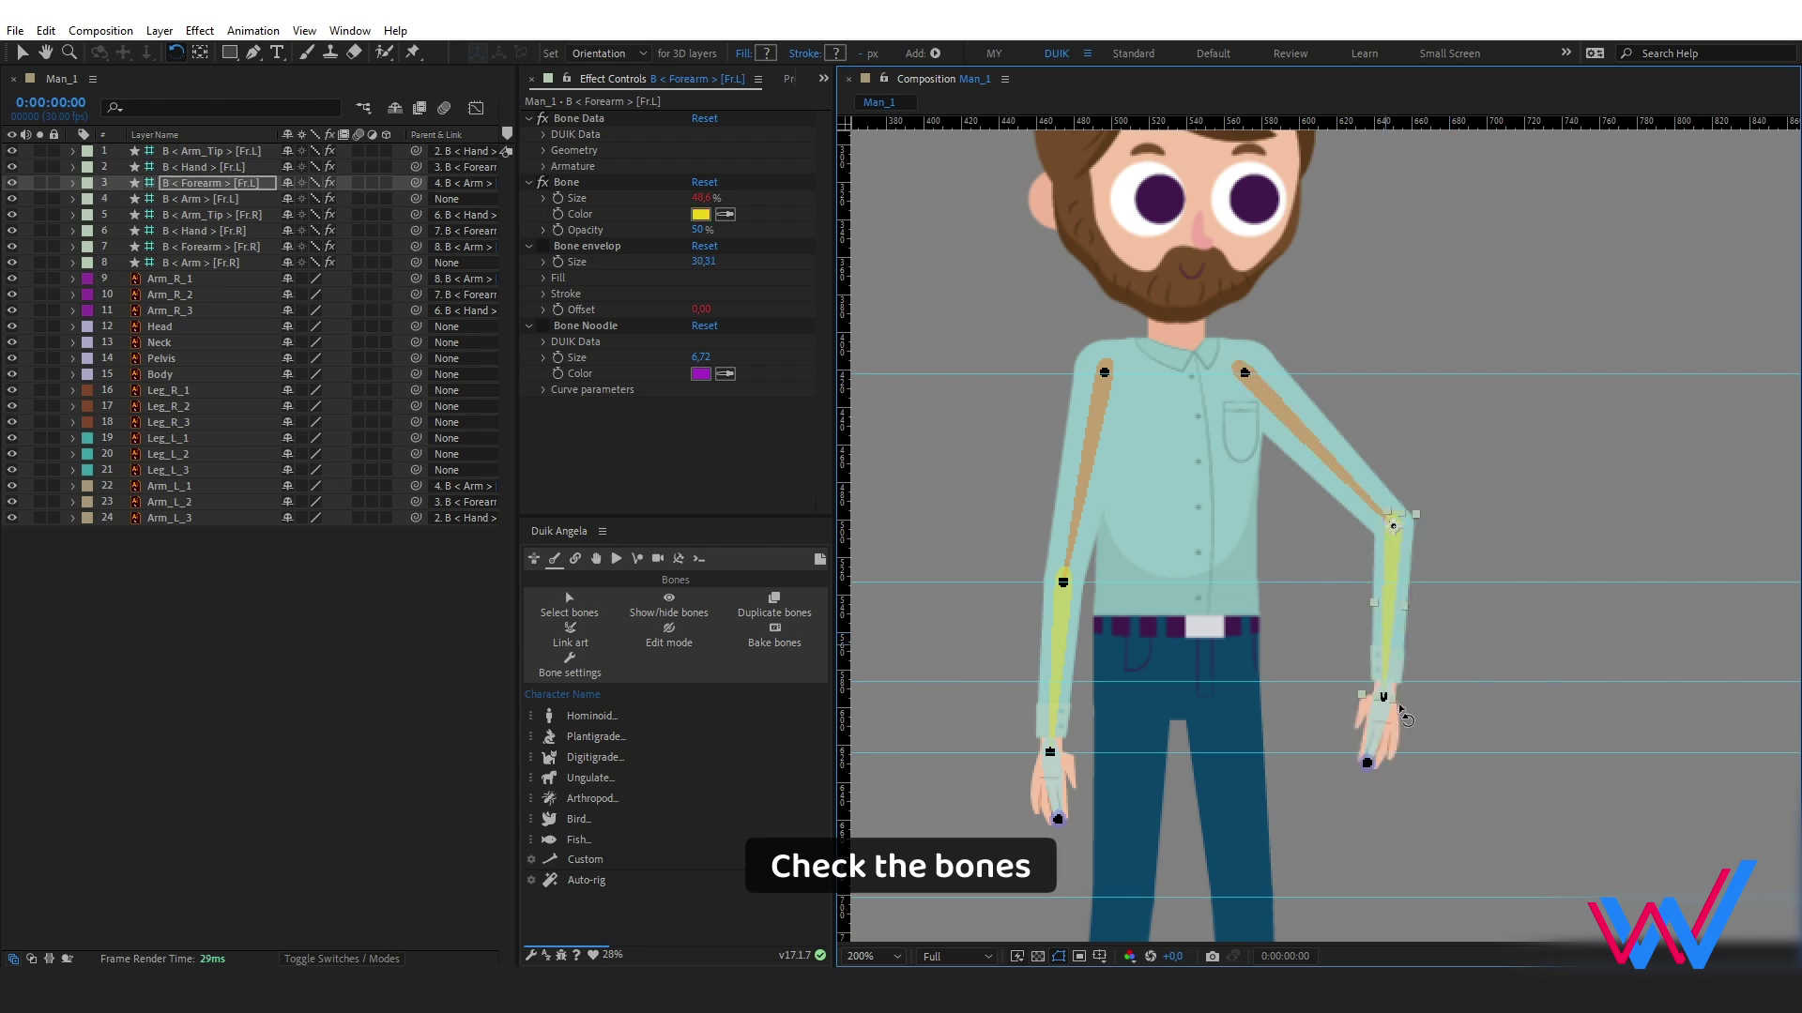
pyautogui.moveTo(1377, 736); pyautogui.dragTo(1488, 819)
pyautogui.hotkey('ctrl', 'z')
pyautogui.hotkey('ctrl', 'z')
pyautogui.hotkey('ctrl', 'z')
pyautogui.hotkey('ctrl', 'z')
pyautogui.press('v')
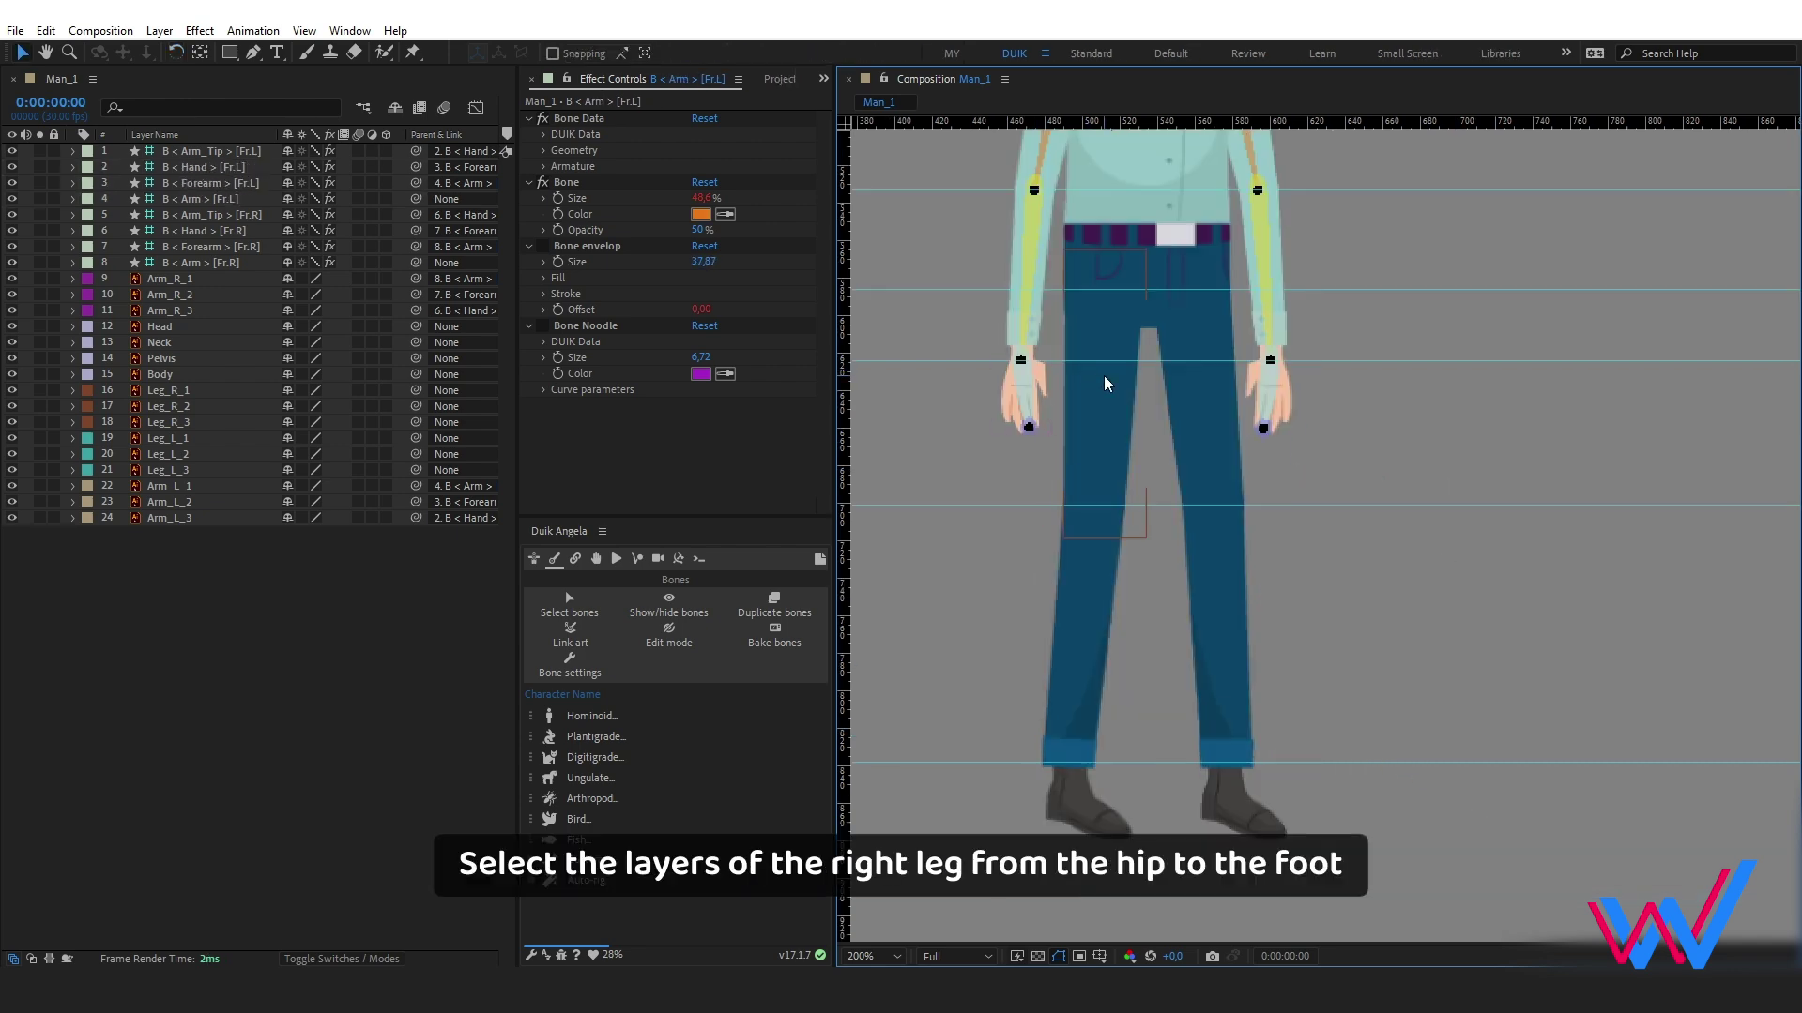
# - Create Duik hominoid leg bones with the side set to Right from the right leg's three layers, and move the tip bone to the shoe's toe
pyautogui.click(1105, 391)
pyautogui.keyDown('shift'); pyautogui.click(1089, 727); pyautogui.keyUp('shift')
pyautogui.keyDown('shift'); pyautogui.click(1096, 800); pyautogui.keyUp('shift')
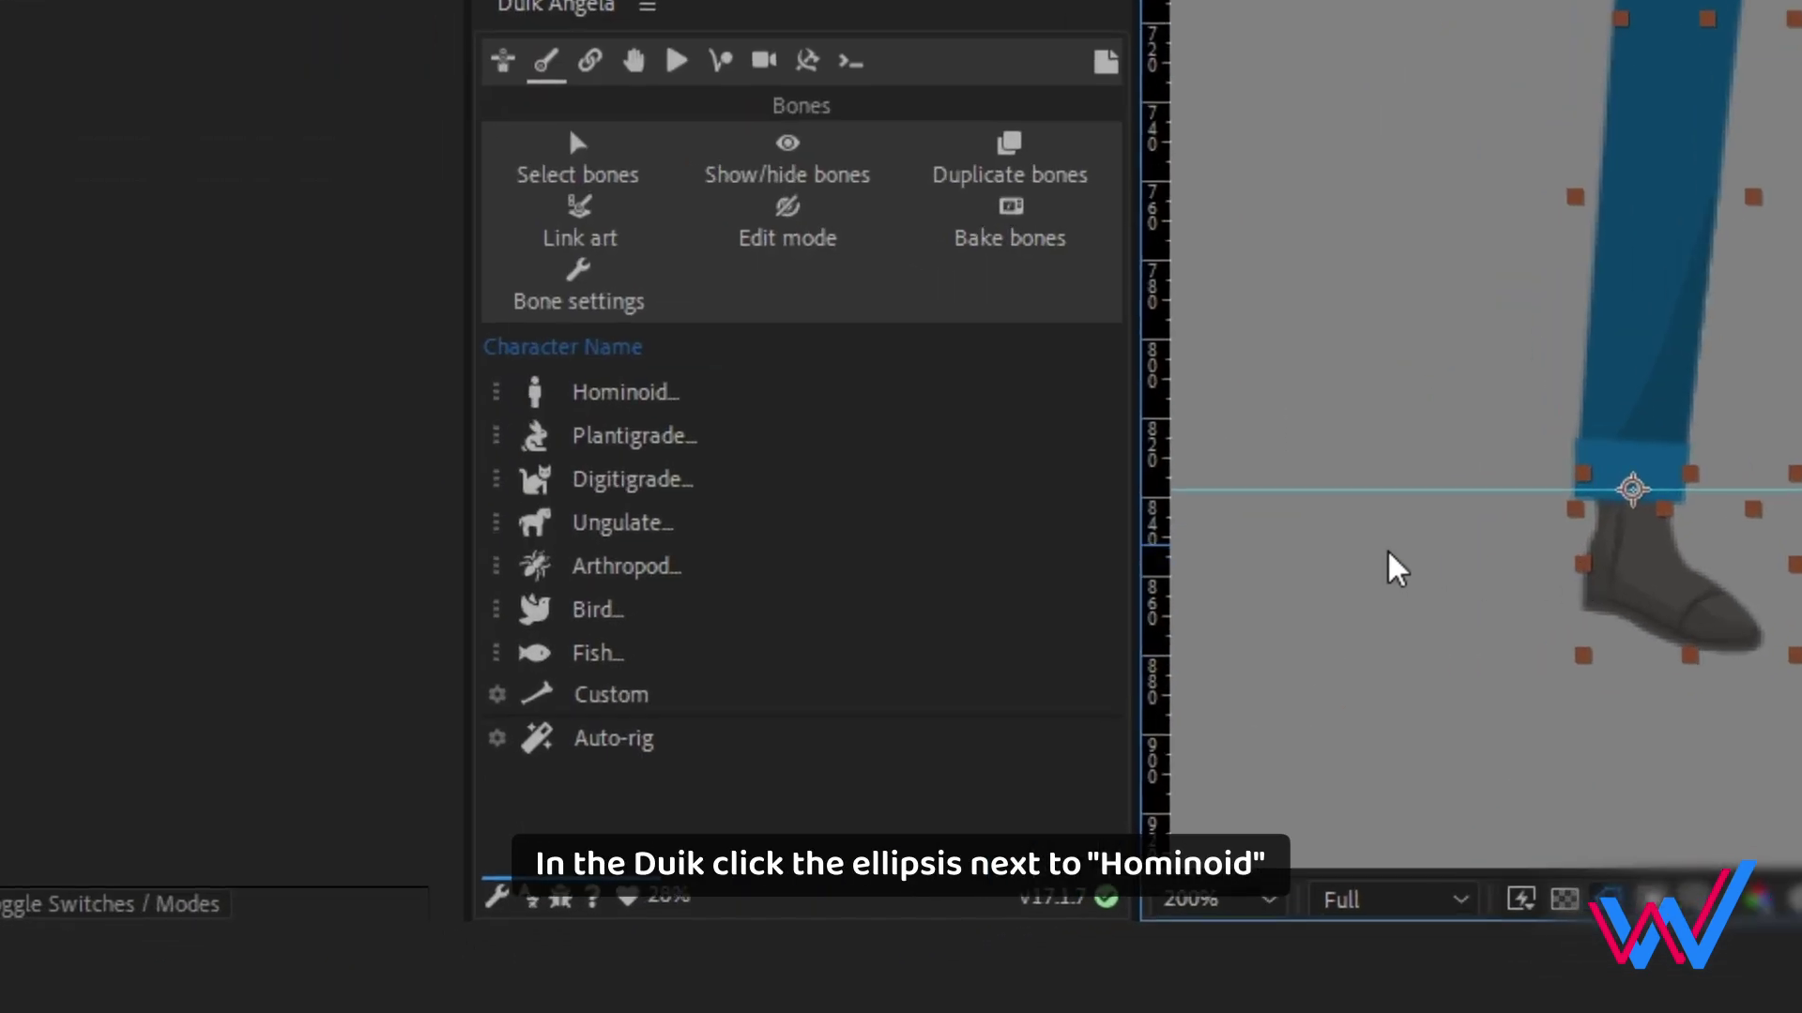
pyautogui.click(497, 392)
pyautogui.click(502, 477)
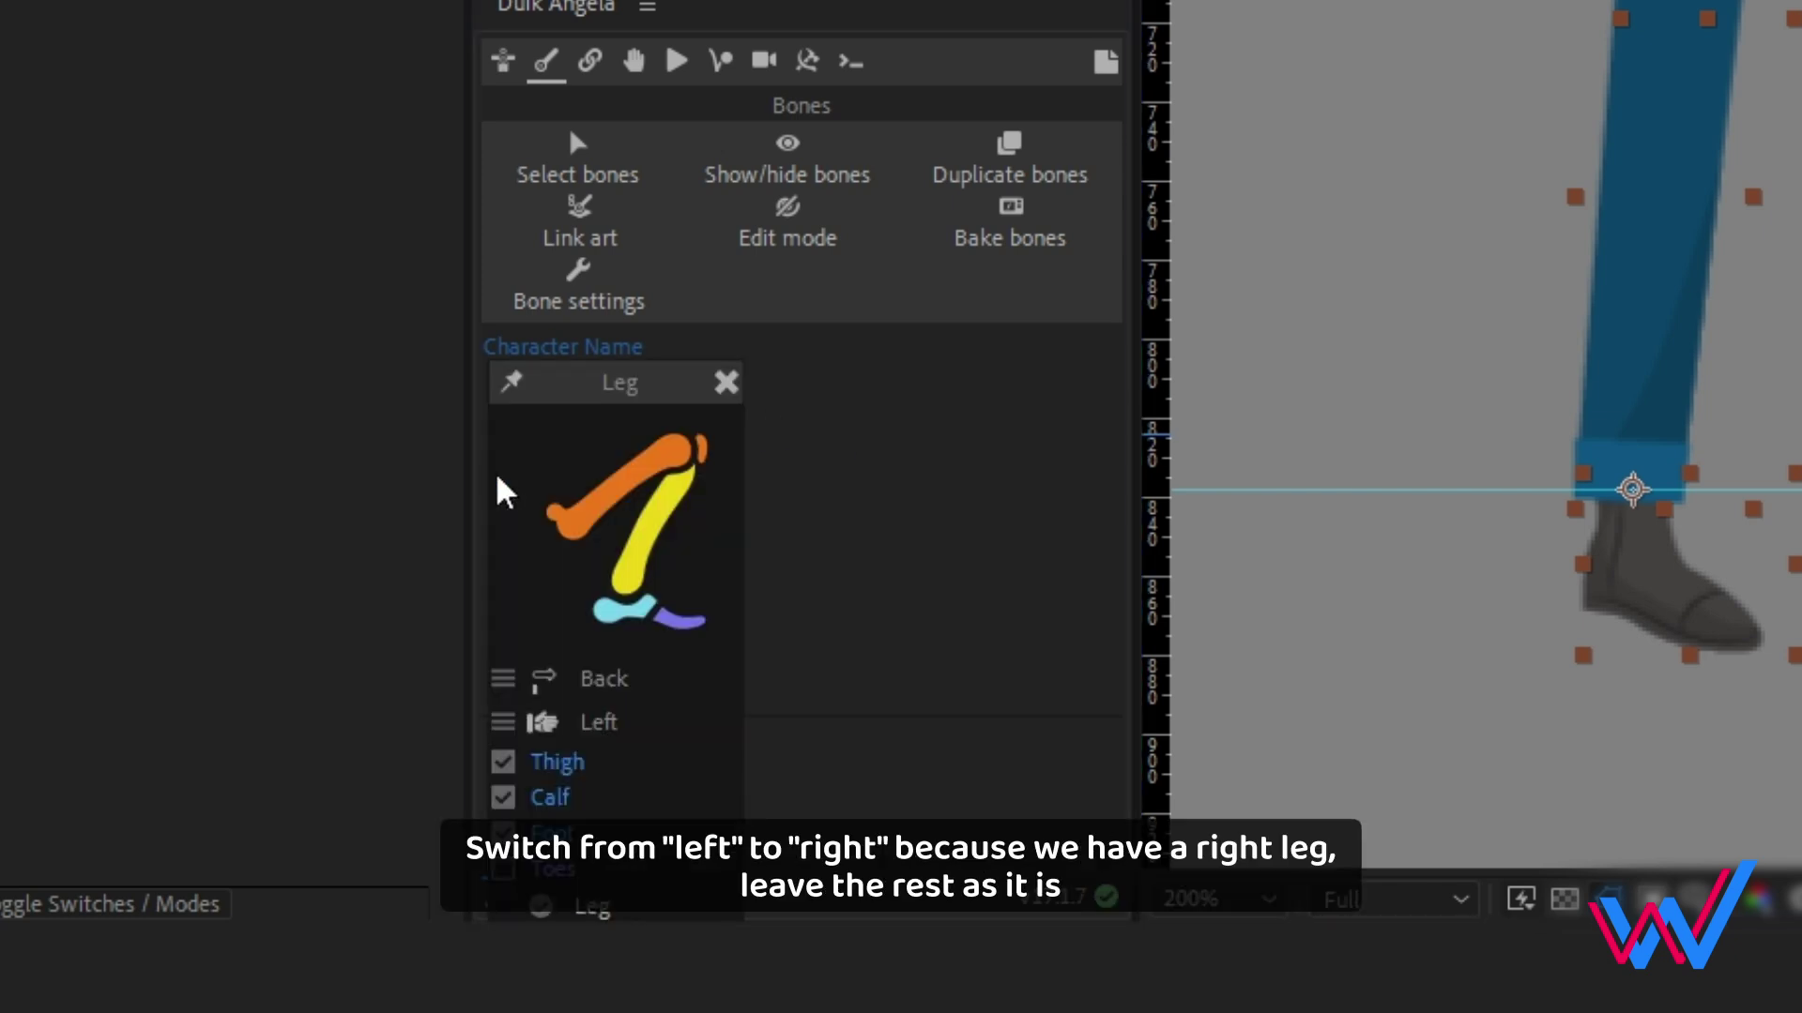
pyautogui.click(610, 725)
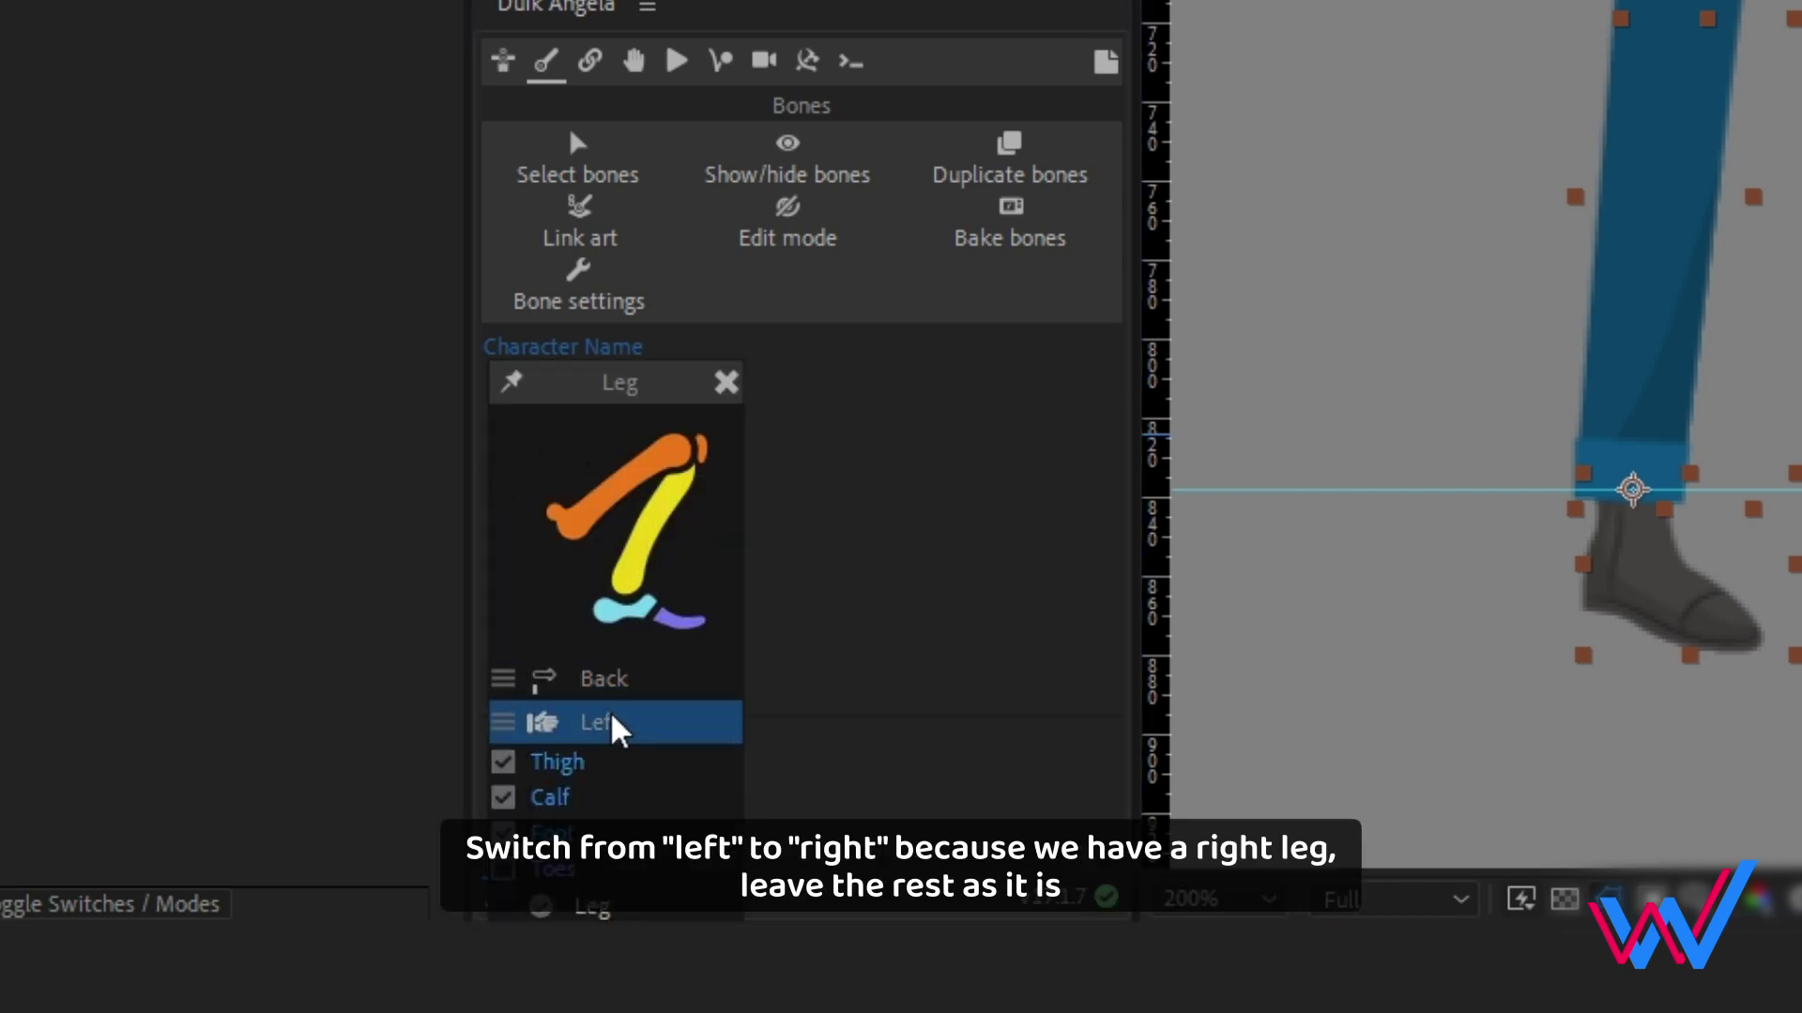
pyautogui.click(590, 908)
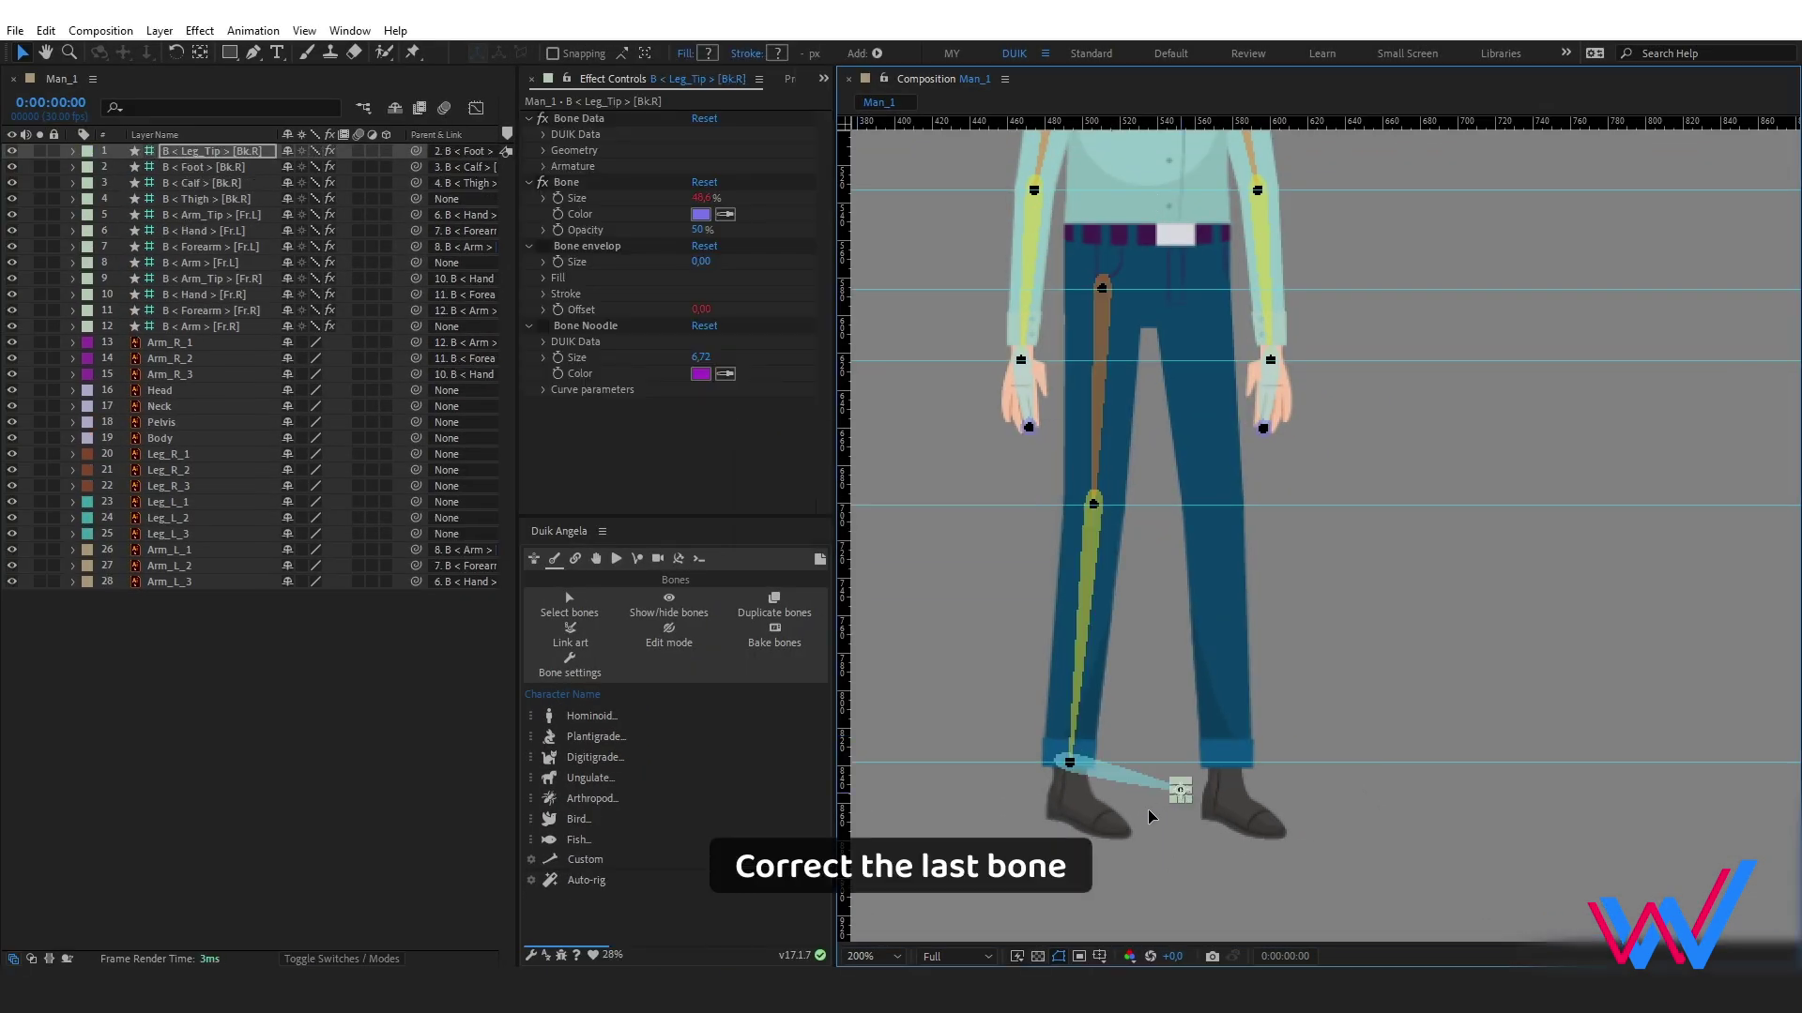
pyautogui.moveTo(1180, 795); pyautogui.dragTo(1115, 832)
pyautogui.moveTo(1114, 429); pyautogui.dragTo(1114, 442)
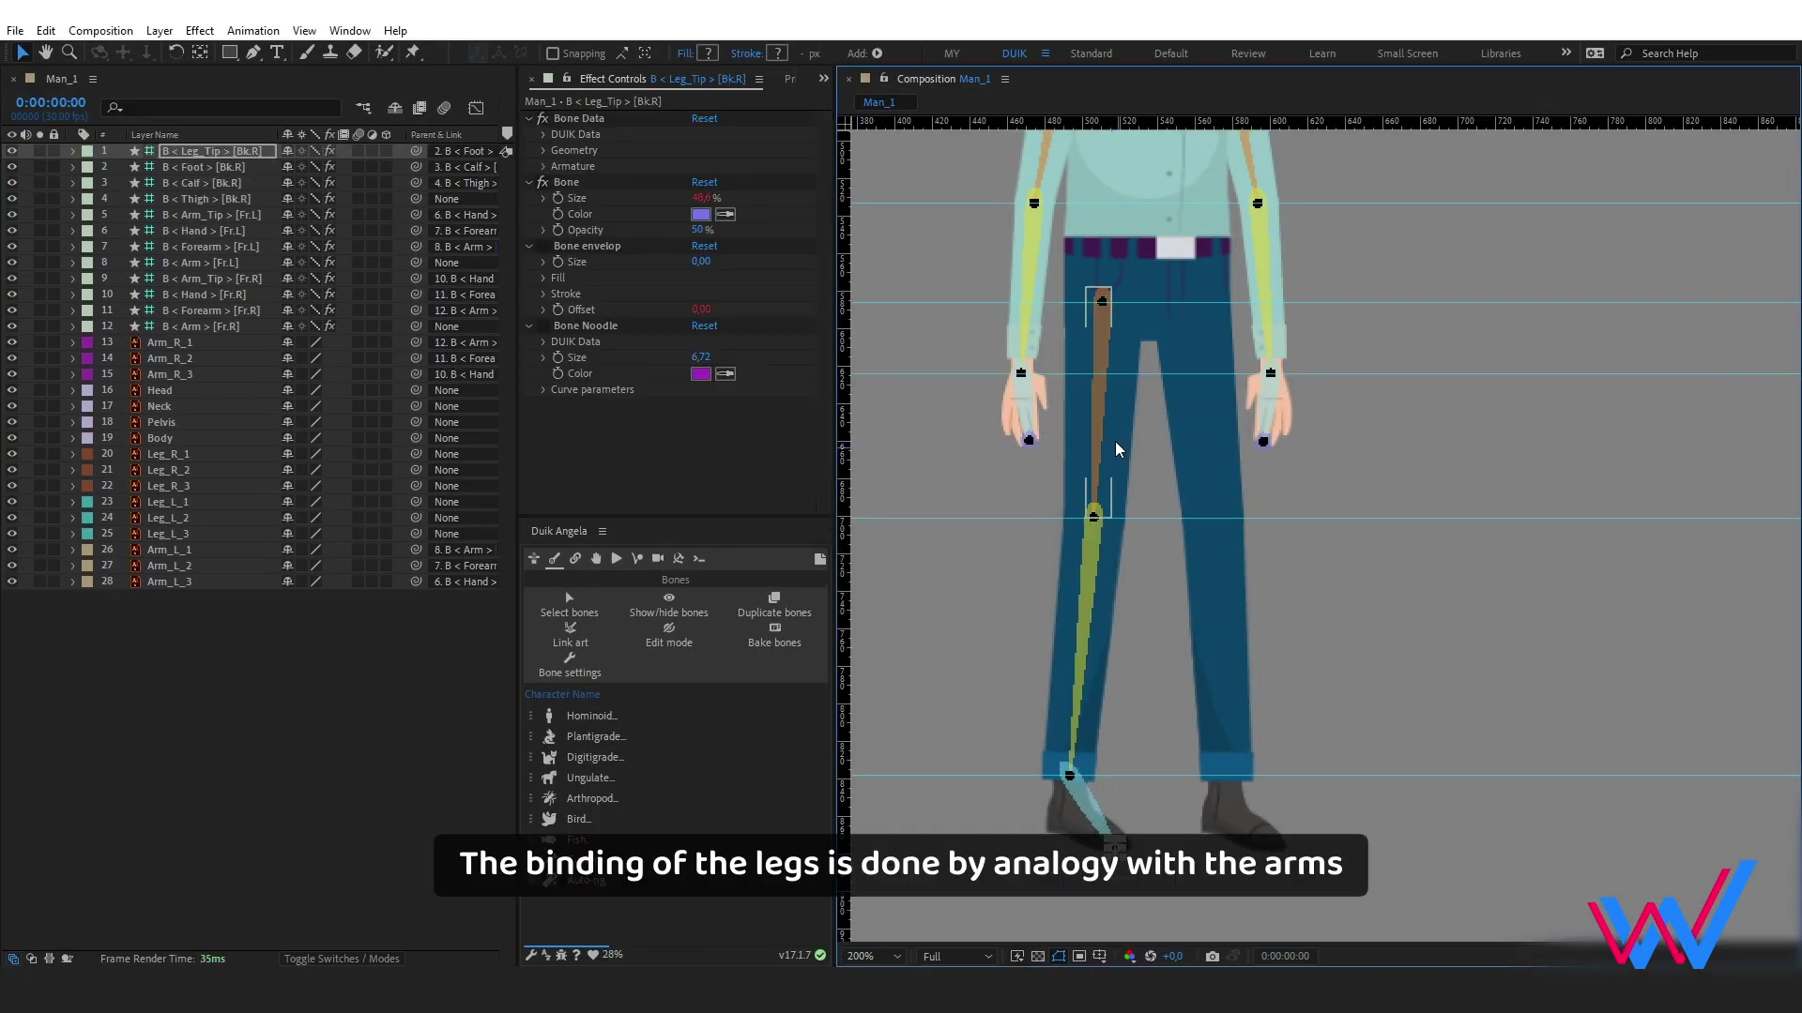
# - Parent Leg_R_1, Leg_R_2 and Leg_R_3 to the Bk.R Thigh, Calf and Foot bones respectively
pyautogui.click(179, 454)
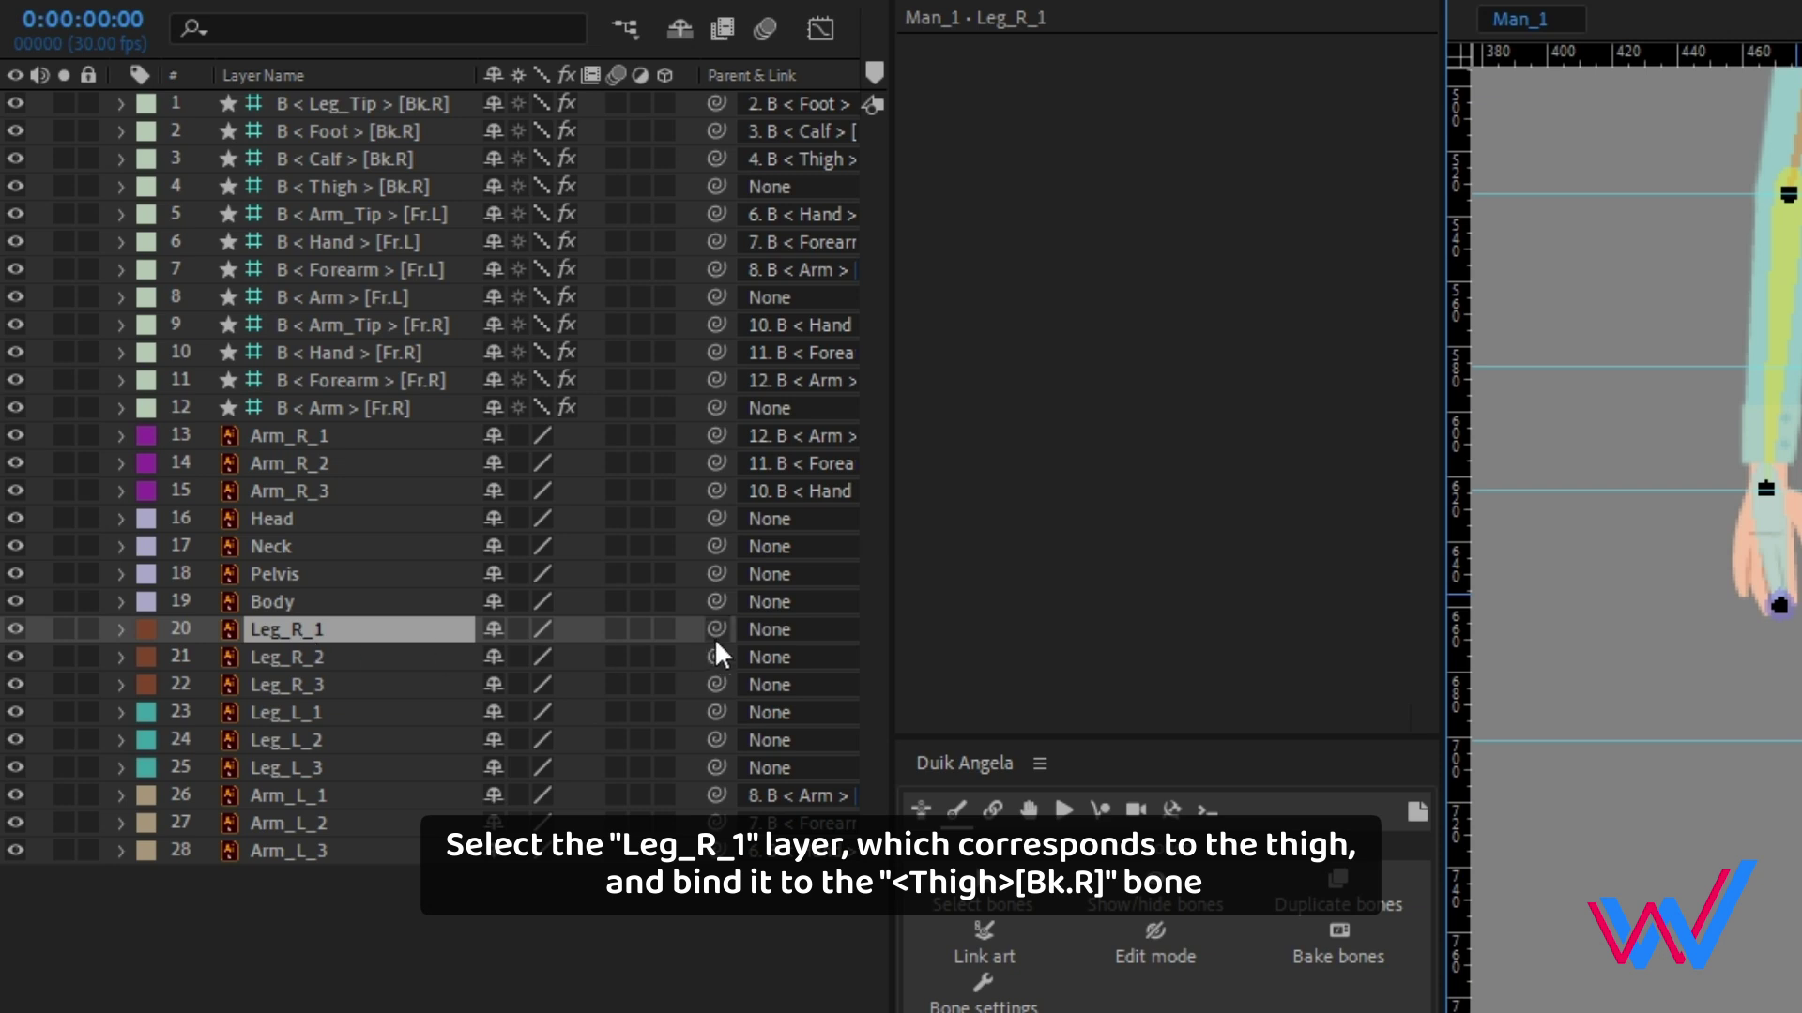
pyautogui.moveTo(719, 628); pyautogui.dragTo(365, 196)
pyautogui.click(331, 661)
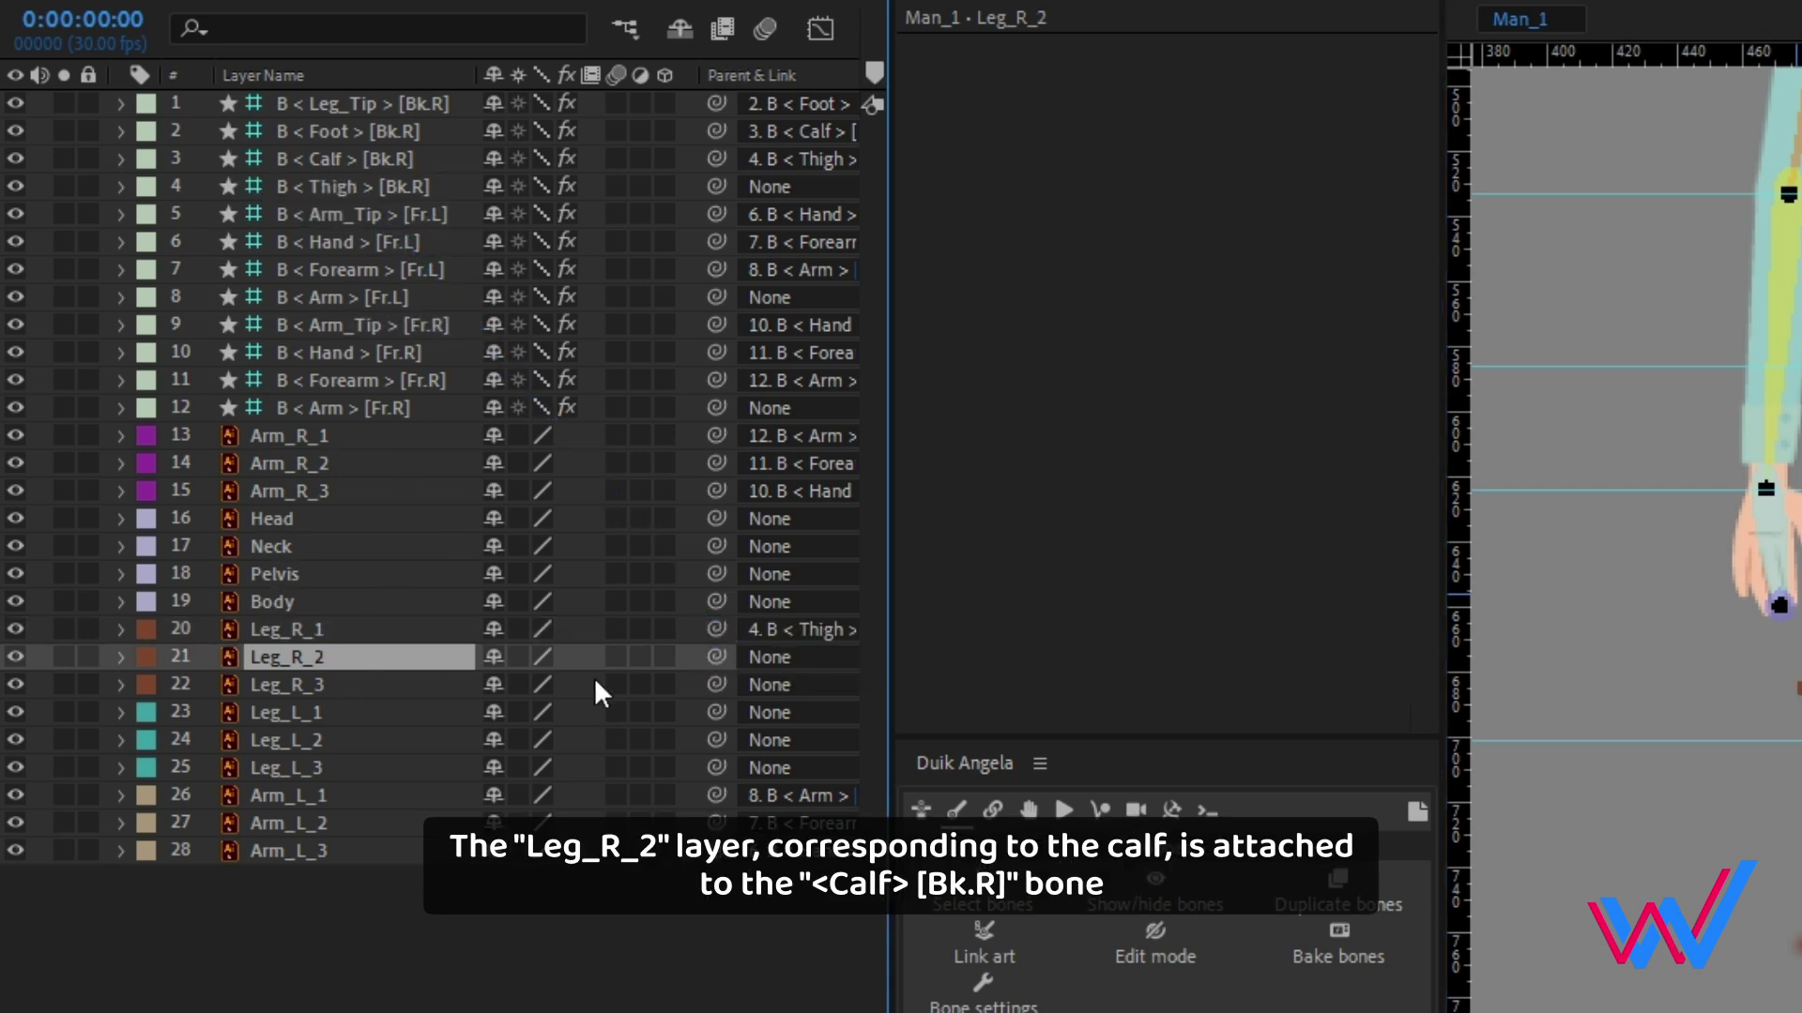
pyautogui.moveTo(719, 656); pyautogui.dragTo(375, 154)
pyautogui.click(335, 696)
pyautogui.moveTo(716, 684); pyautogui.dragTo(381, 128)
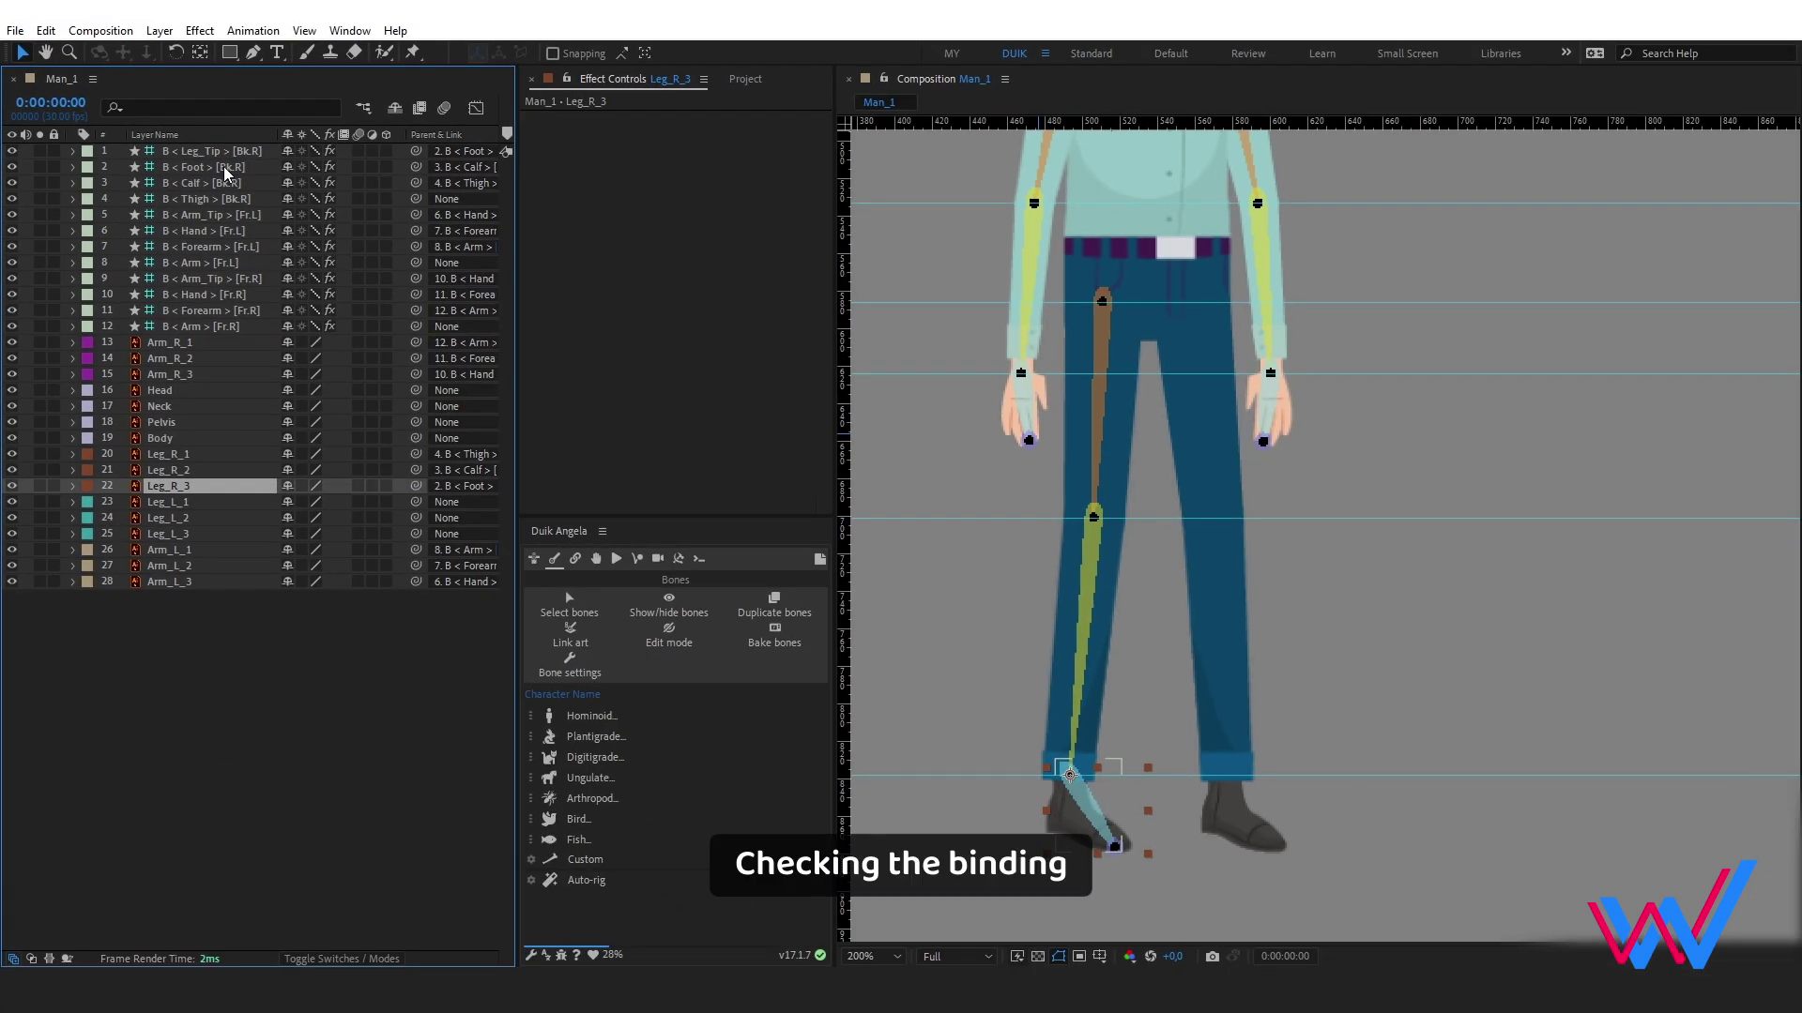
# - Rotate the right leg's thigh, calf and foot bones to check the layer binding, and undo the rotations
pyautogui.click(1101, 427)
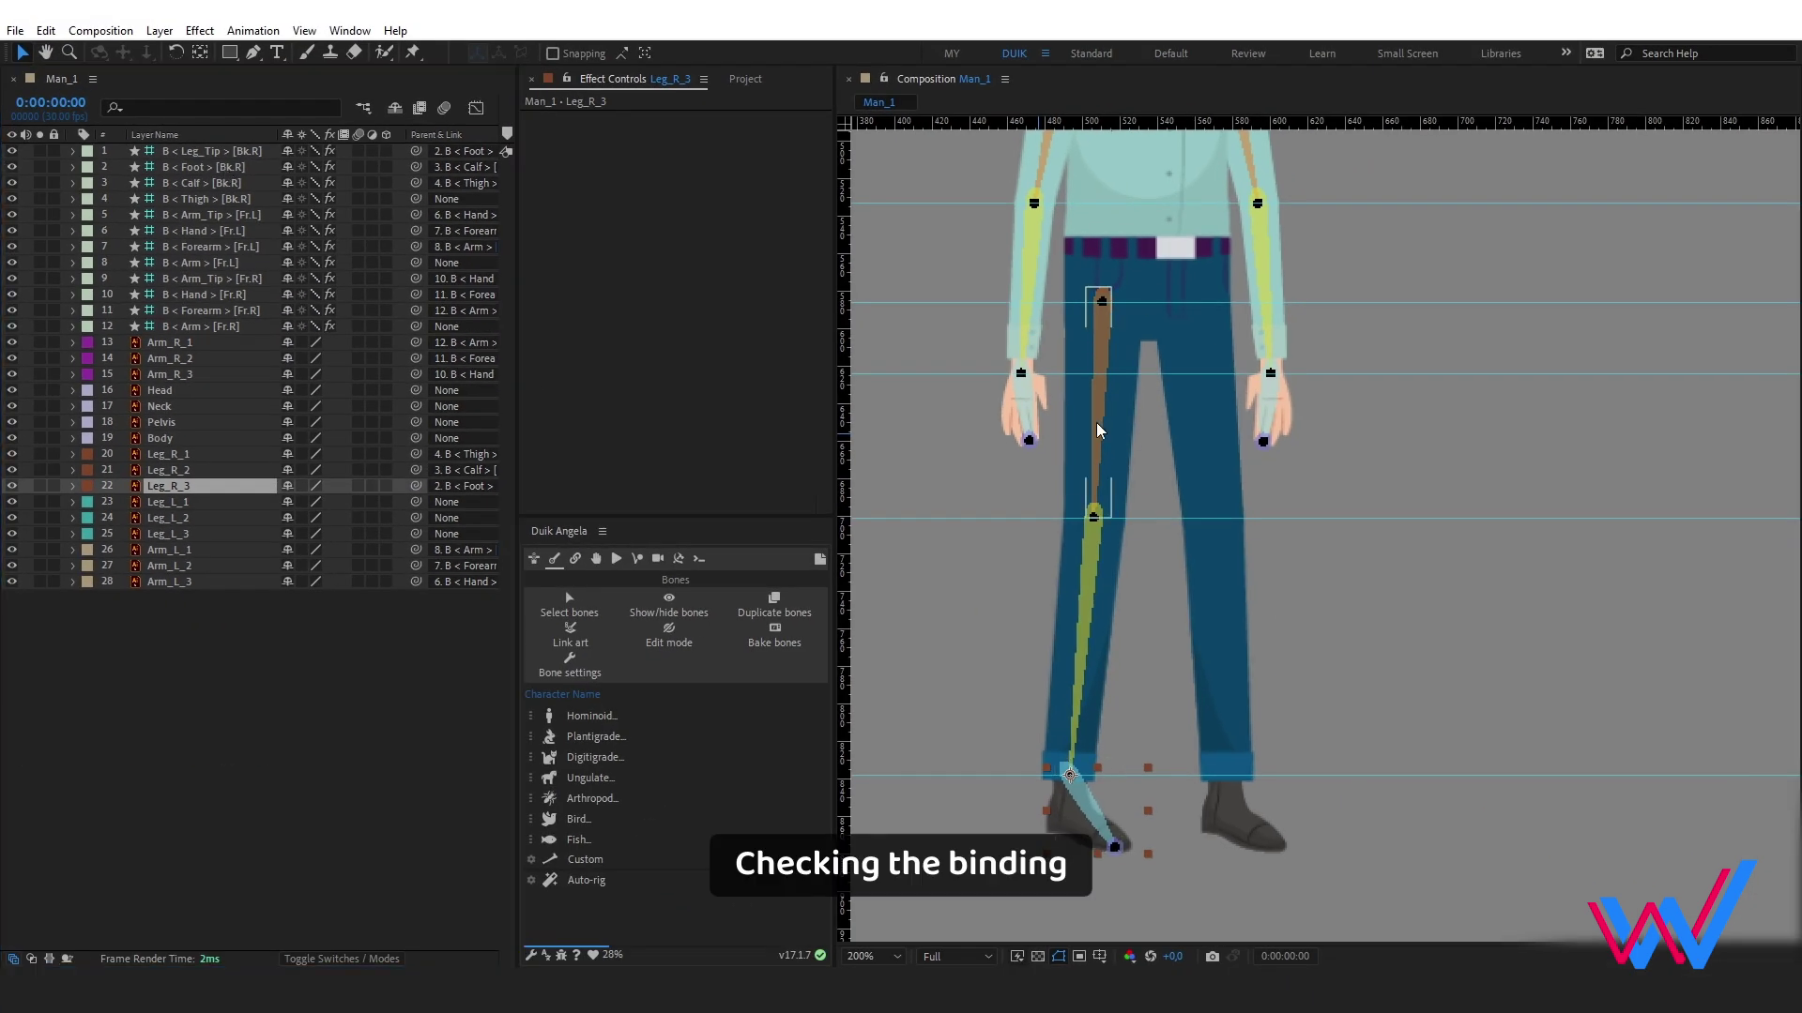
pyautogui.press('w')
pyautogui.moveTo(1100, 427); pyautogui.dragTo(1115, 427)
pyautogui.moveTo(1109, 600); pyautogui.dragTo(912, 668)
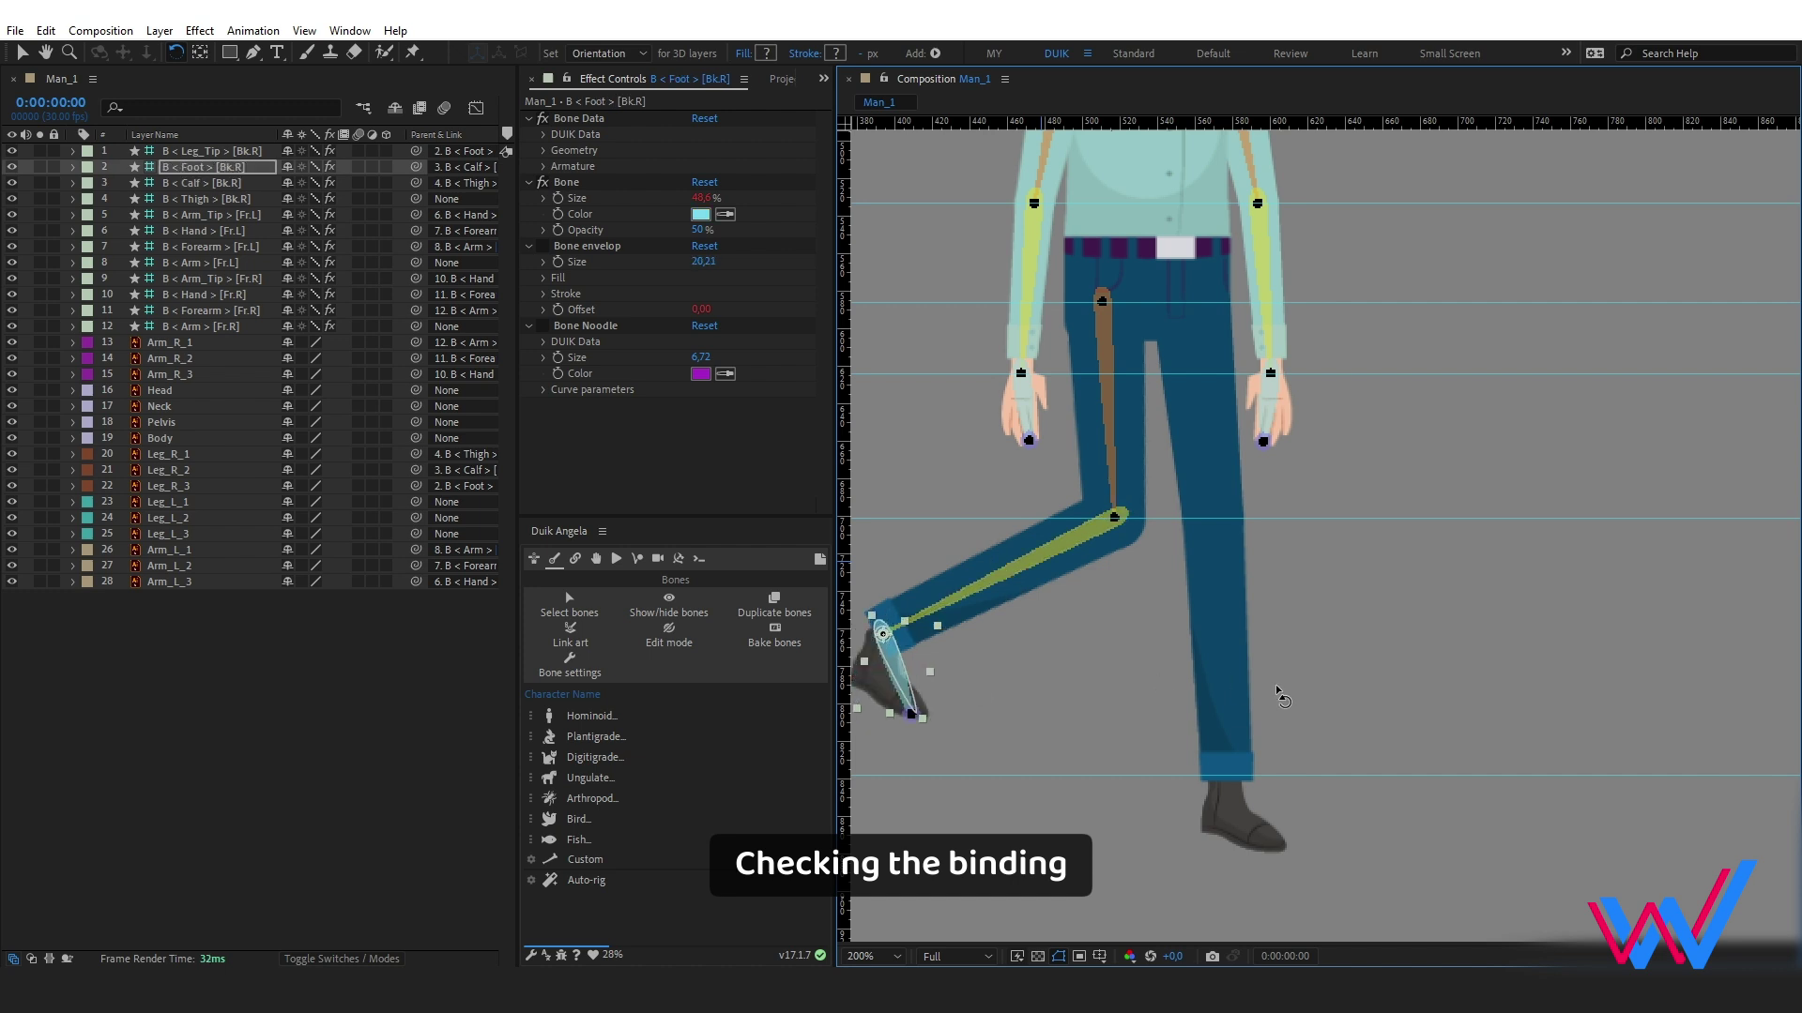
pyautogui.hotkey('ctrl', 'z')
pyautogui.hotkey('ctrl', 'z')
pyautogui.hotkey('ctrl', 'z')
pyautogui.hotkey('ctrl', 'z')
pyautogui.hotkey('ctrl', 'z')
pyautogui.press('v')
# - Create Duik hominoid leg bones from the left leg's three layers, and move the tip bone to the shoe's toe
pyautogui.click(1208, 449)
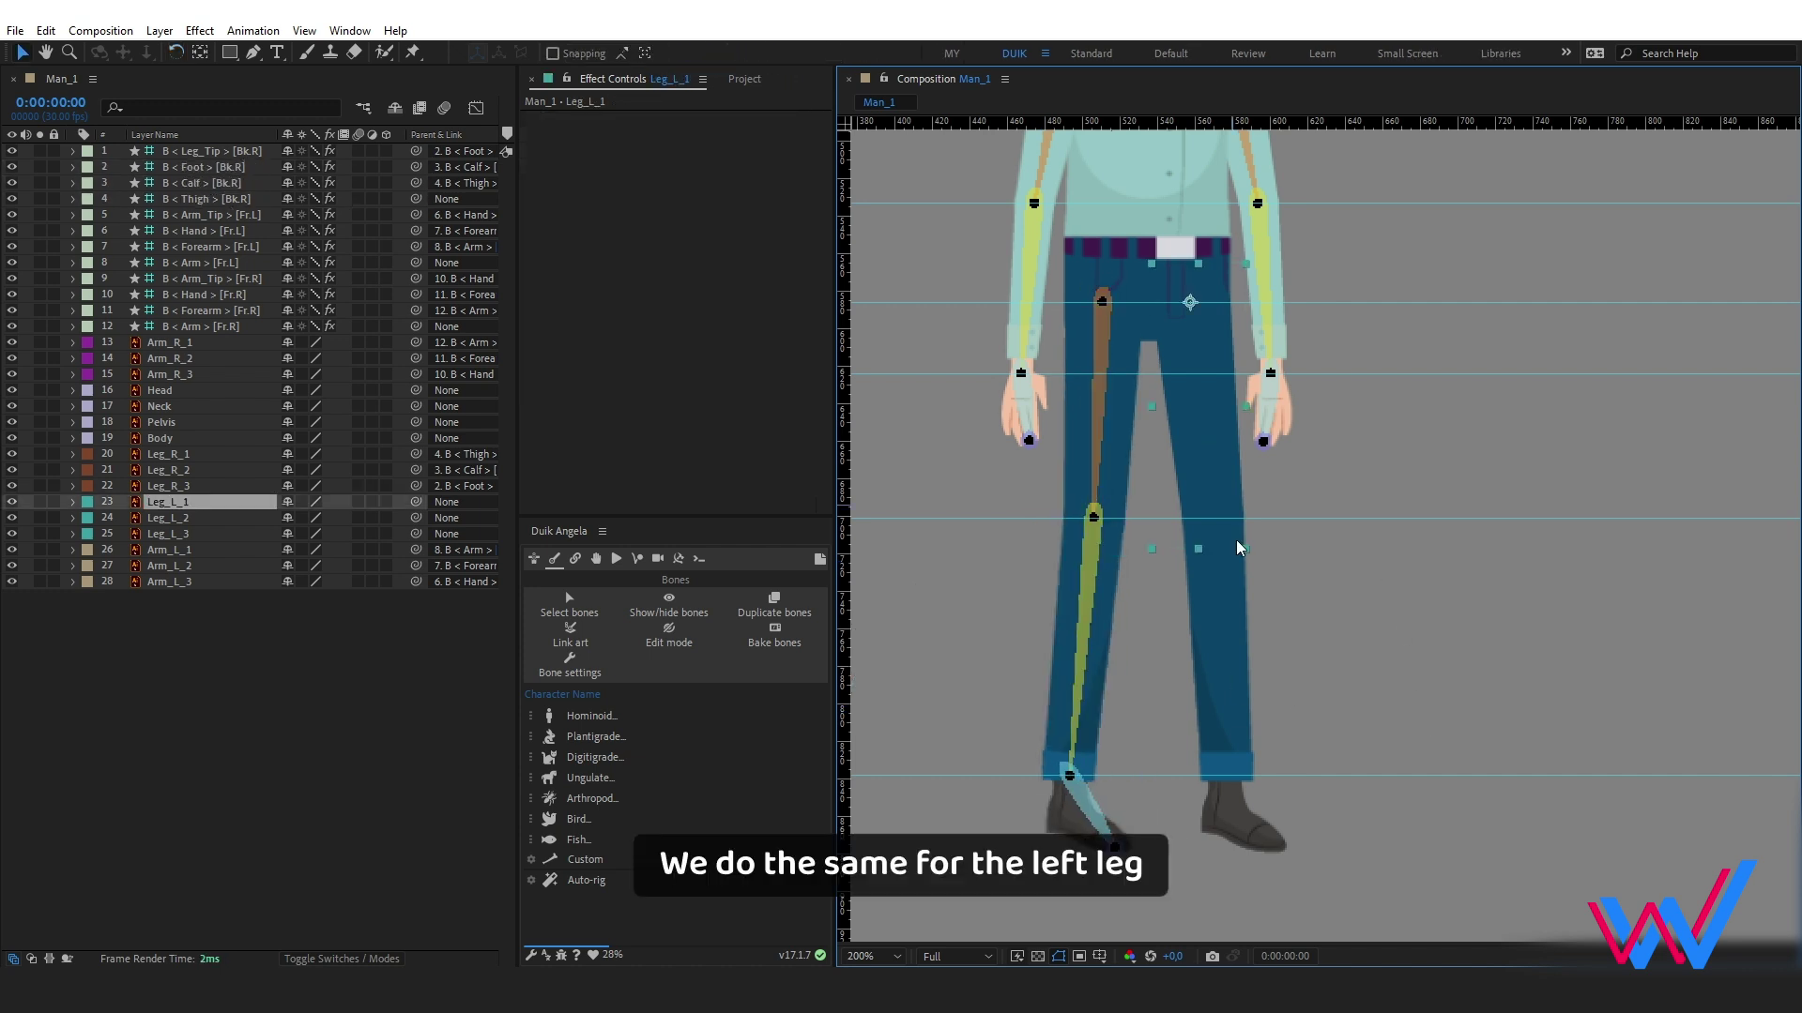
pyautogui.keyDown('shift'); pyautogui.click(1235, 620); pyautogui.keyUp('shift')
pyautogui.keyDown('shift'); pyautogui.click(1233, 819); pyautogui.keyUp('shift')
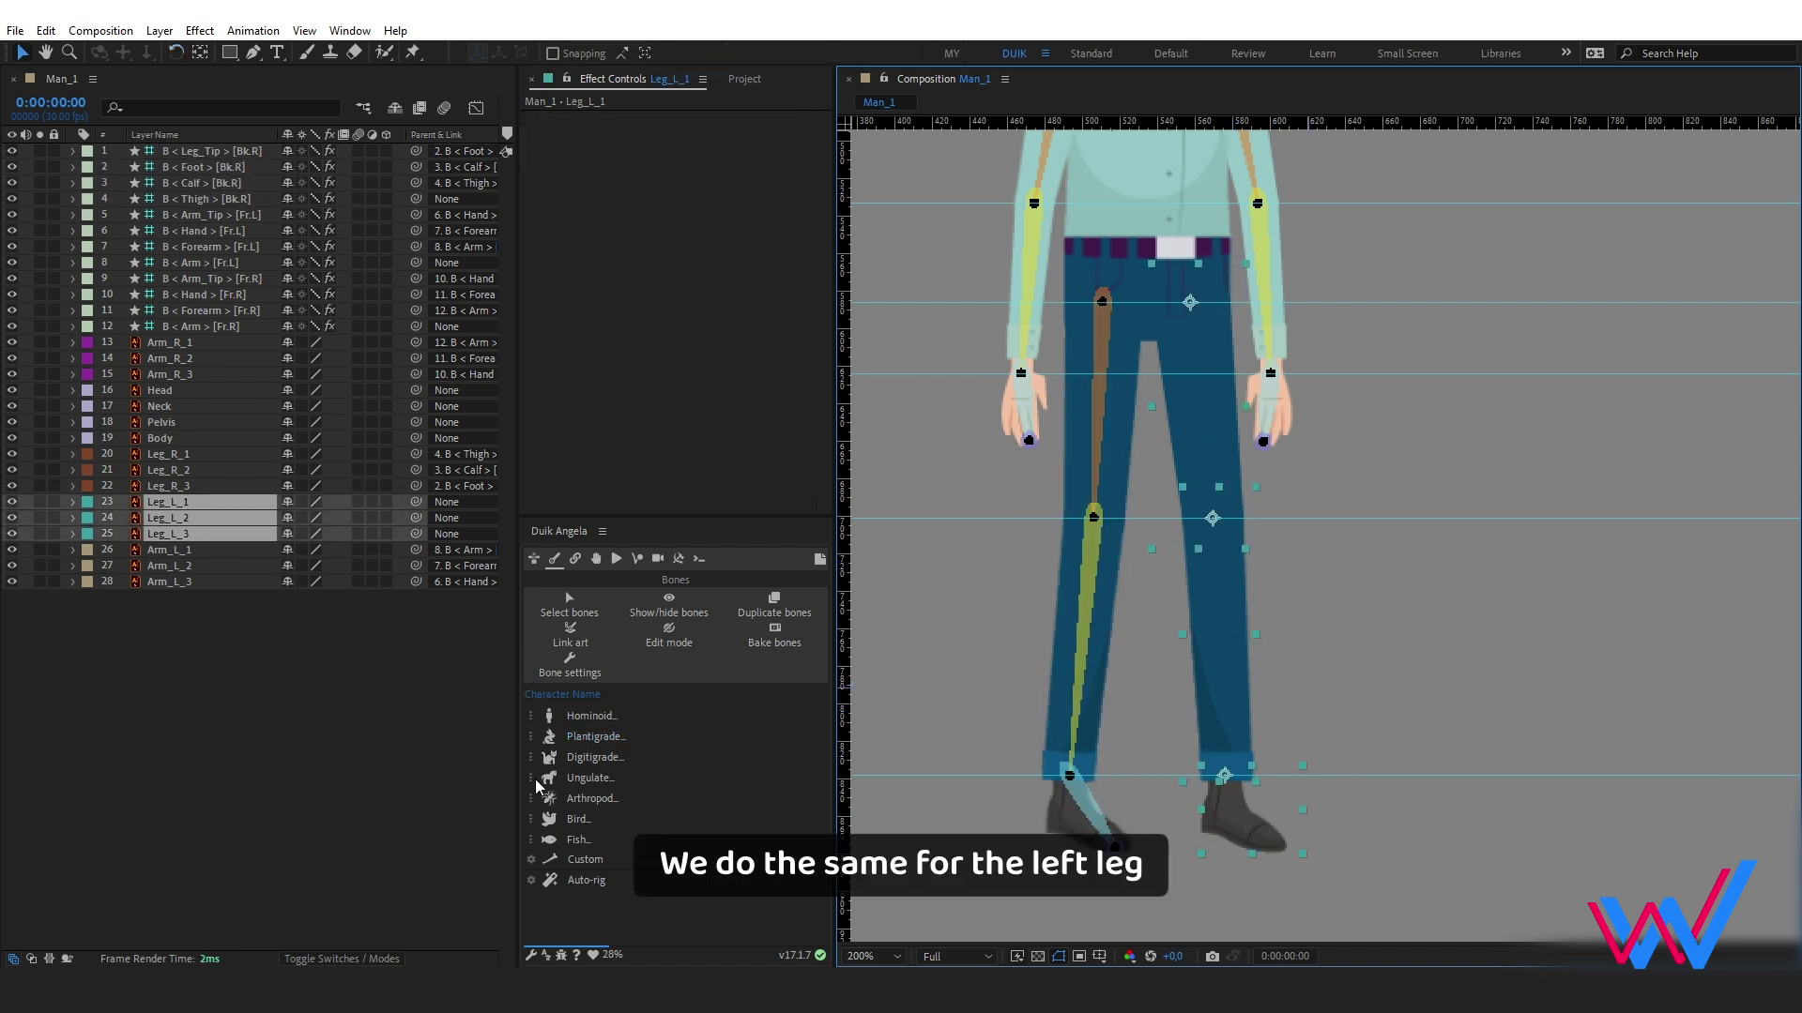
pyautogui.click(532, 737)
pyautogui.click(536, 757)
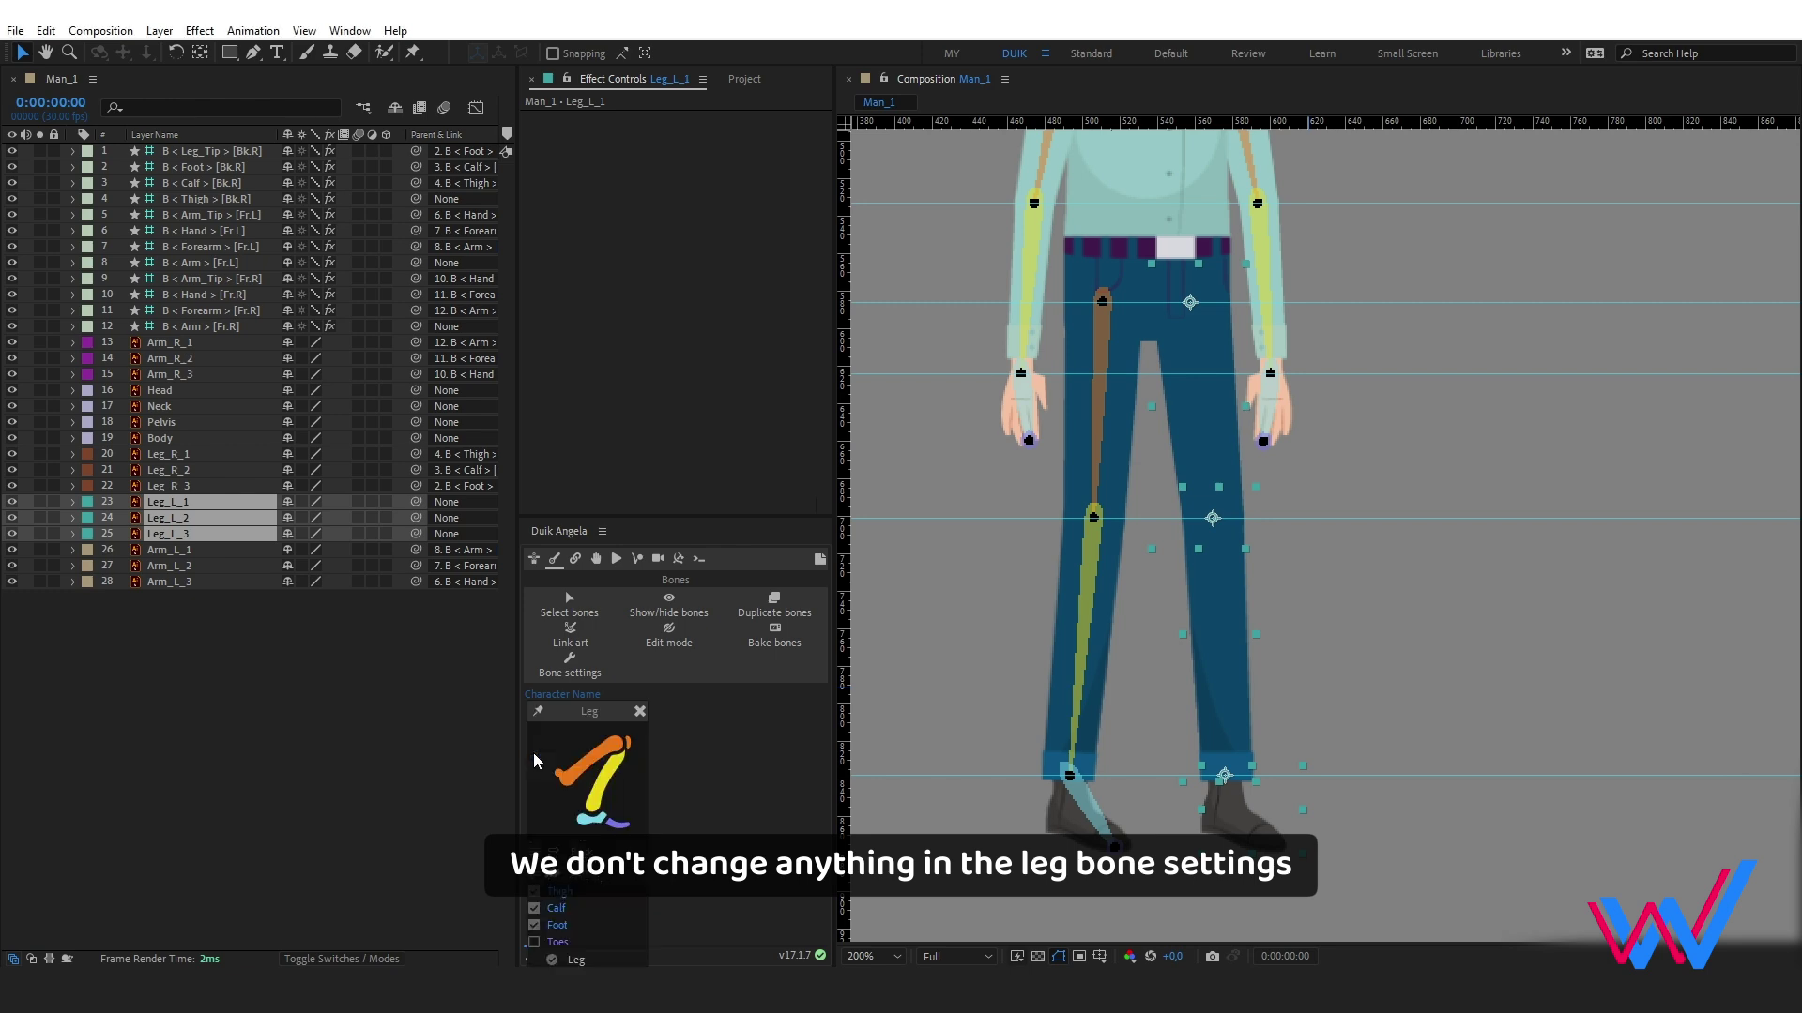
pyautogui.click(578, 960)
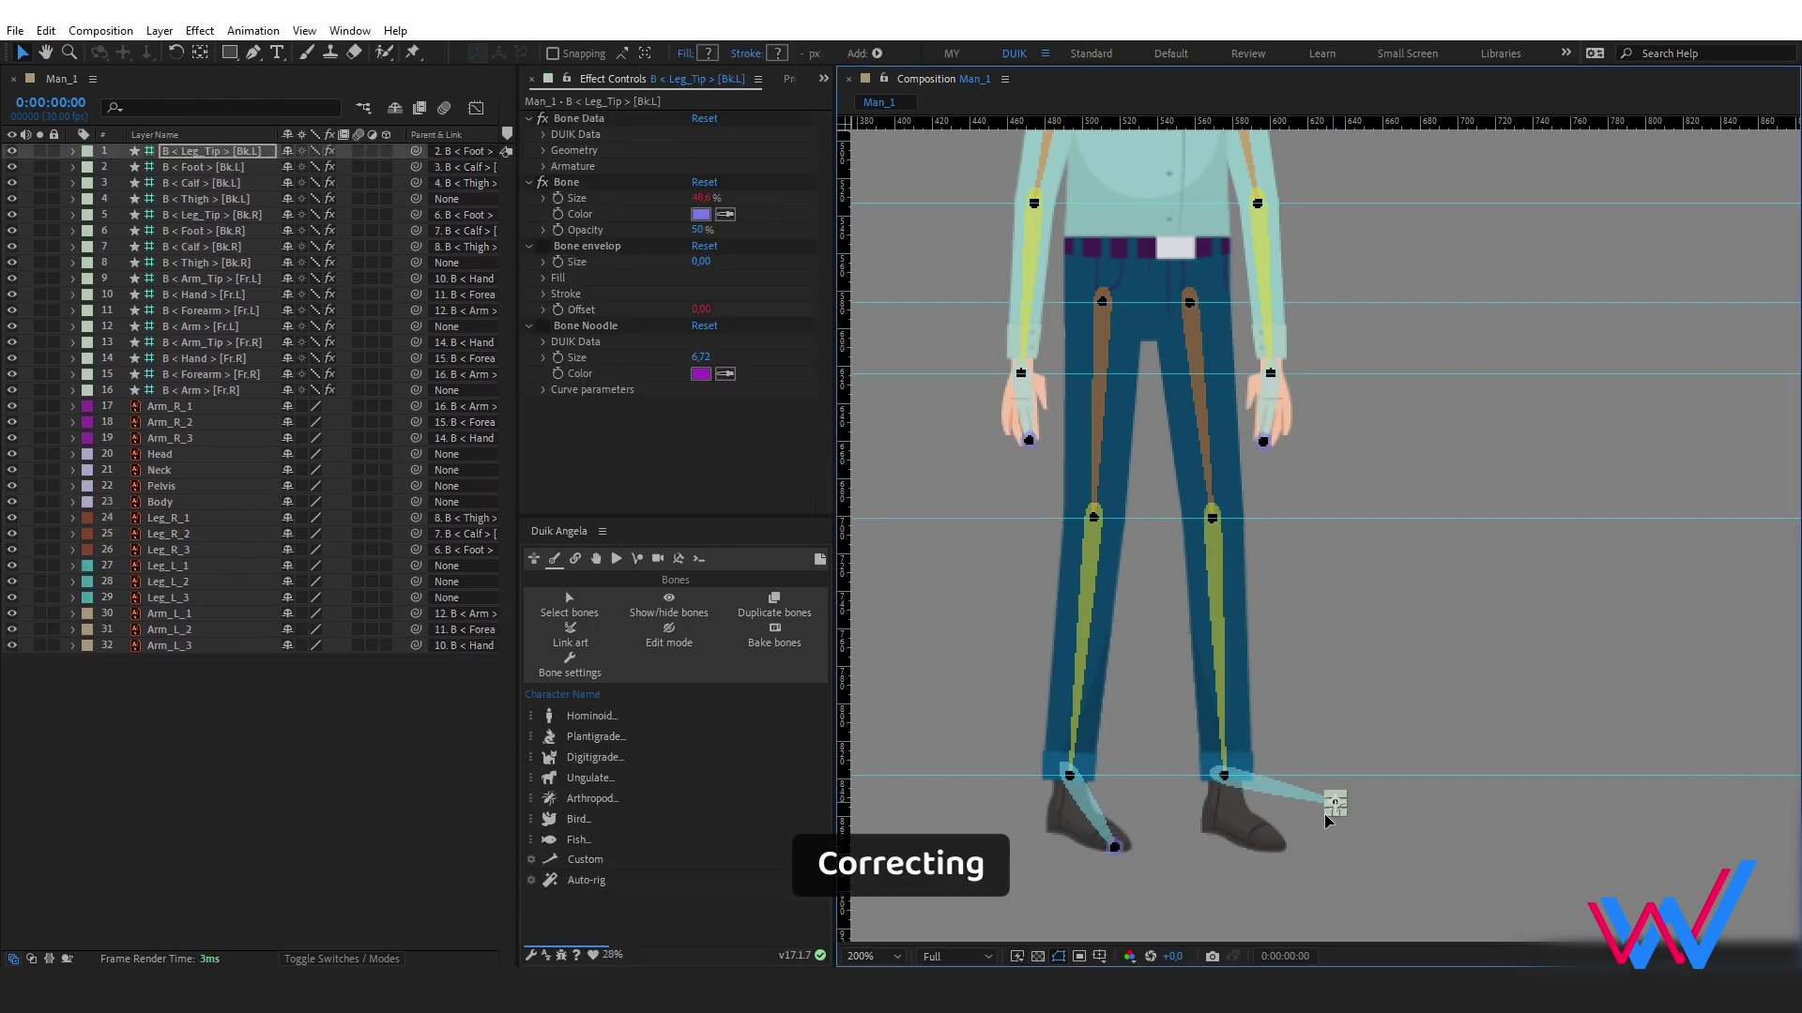
pyautogui.moveTo(1334, 807); pyautogui.dragTo(1272, 844)
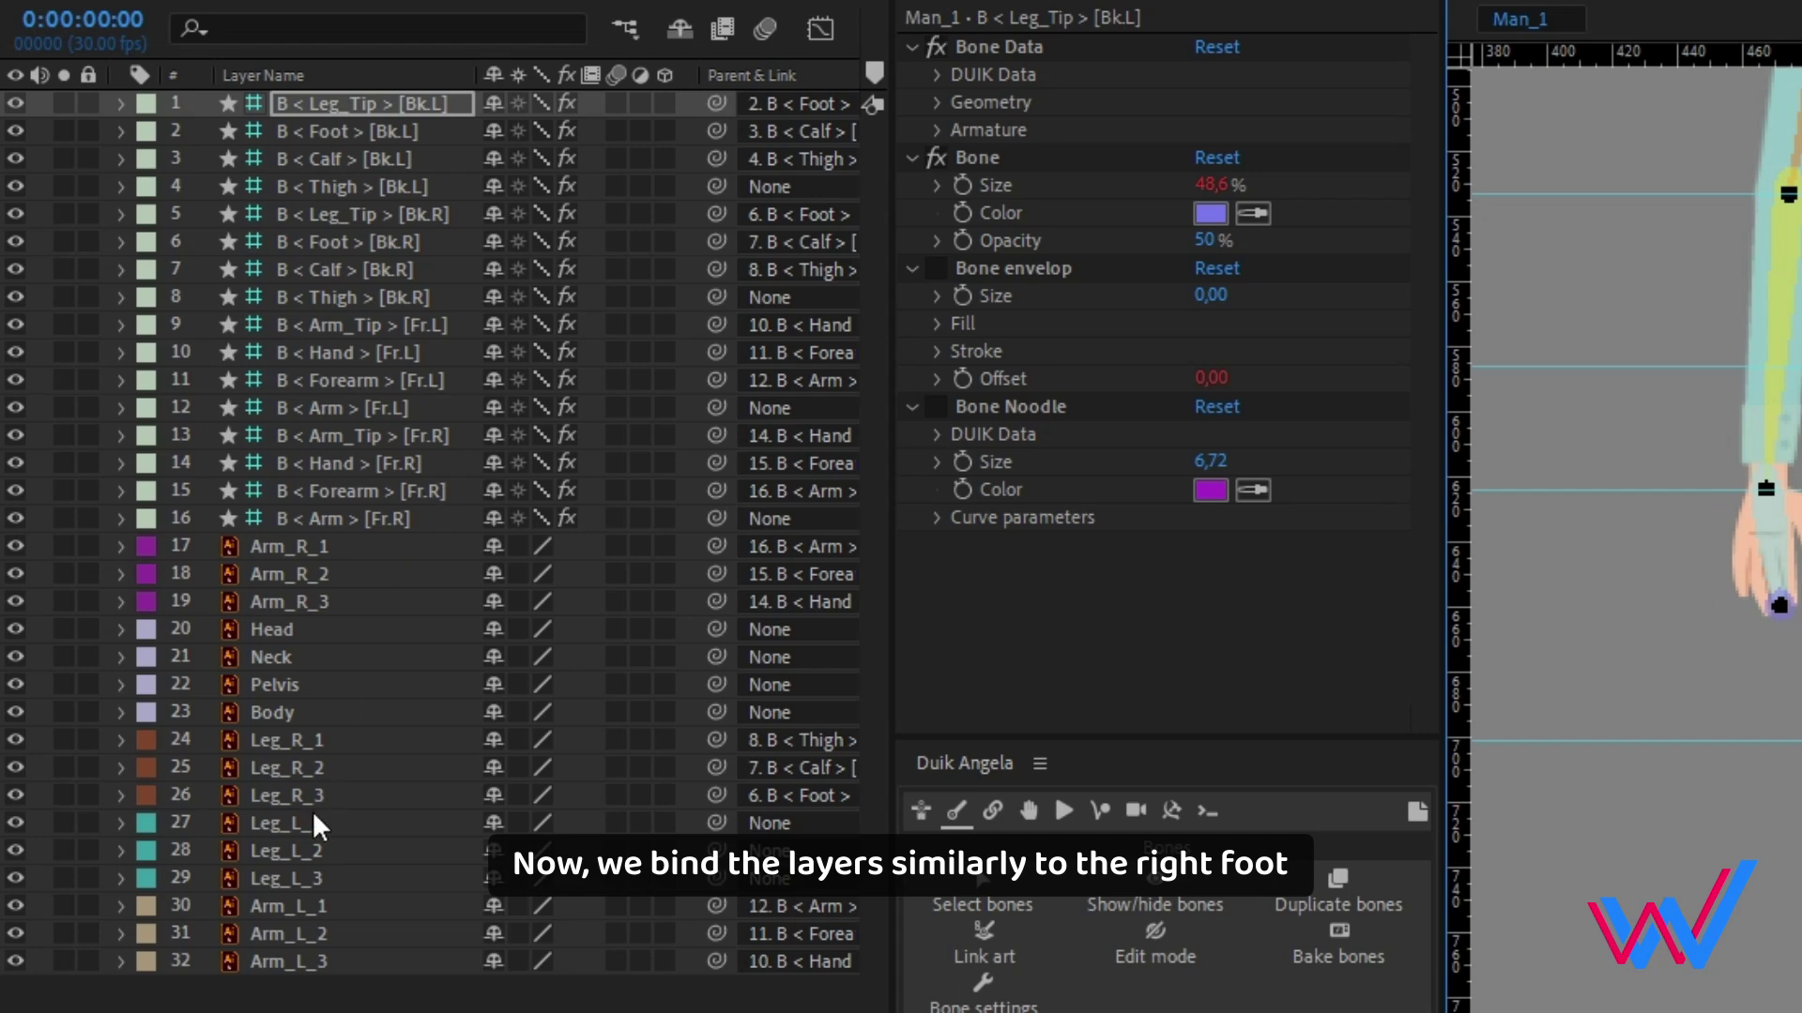
# - Parent Leg_L_1, Leg_L_2 and Leg_L_3 to the Bk.L Thigh, Calf and Foot bones respectively
pyautogui.click(314, 816)
pyautogui.moveTo(487, 422); pyautogui.dragTo(366, 197)
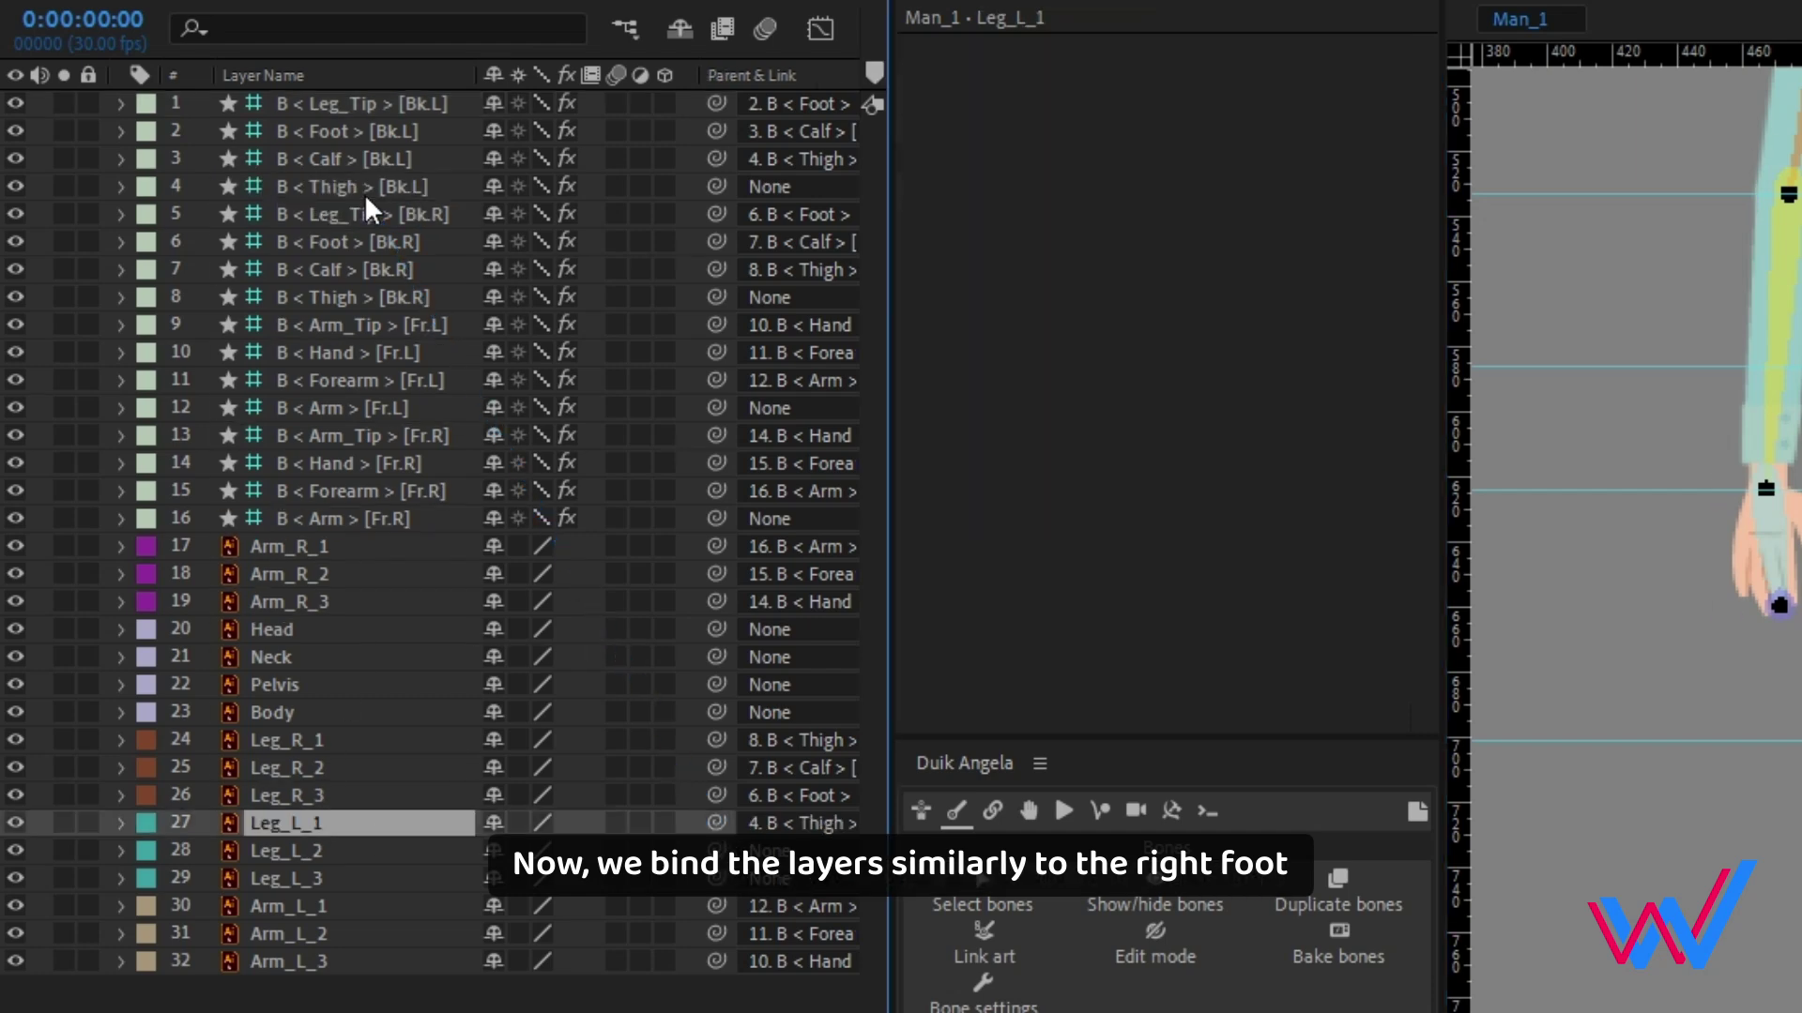
pyautogui.click(319, 852)
pyautogui.moveTo(716, 850); pyautogui.dragTo(374, 197)
pyautogui.click(383, 877)
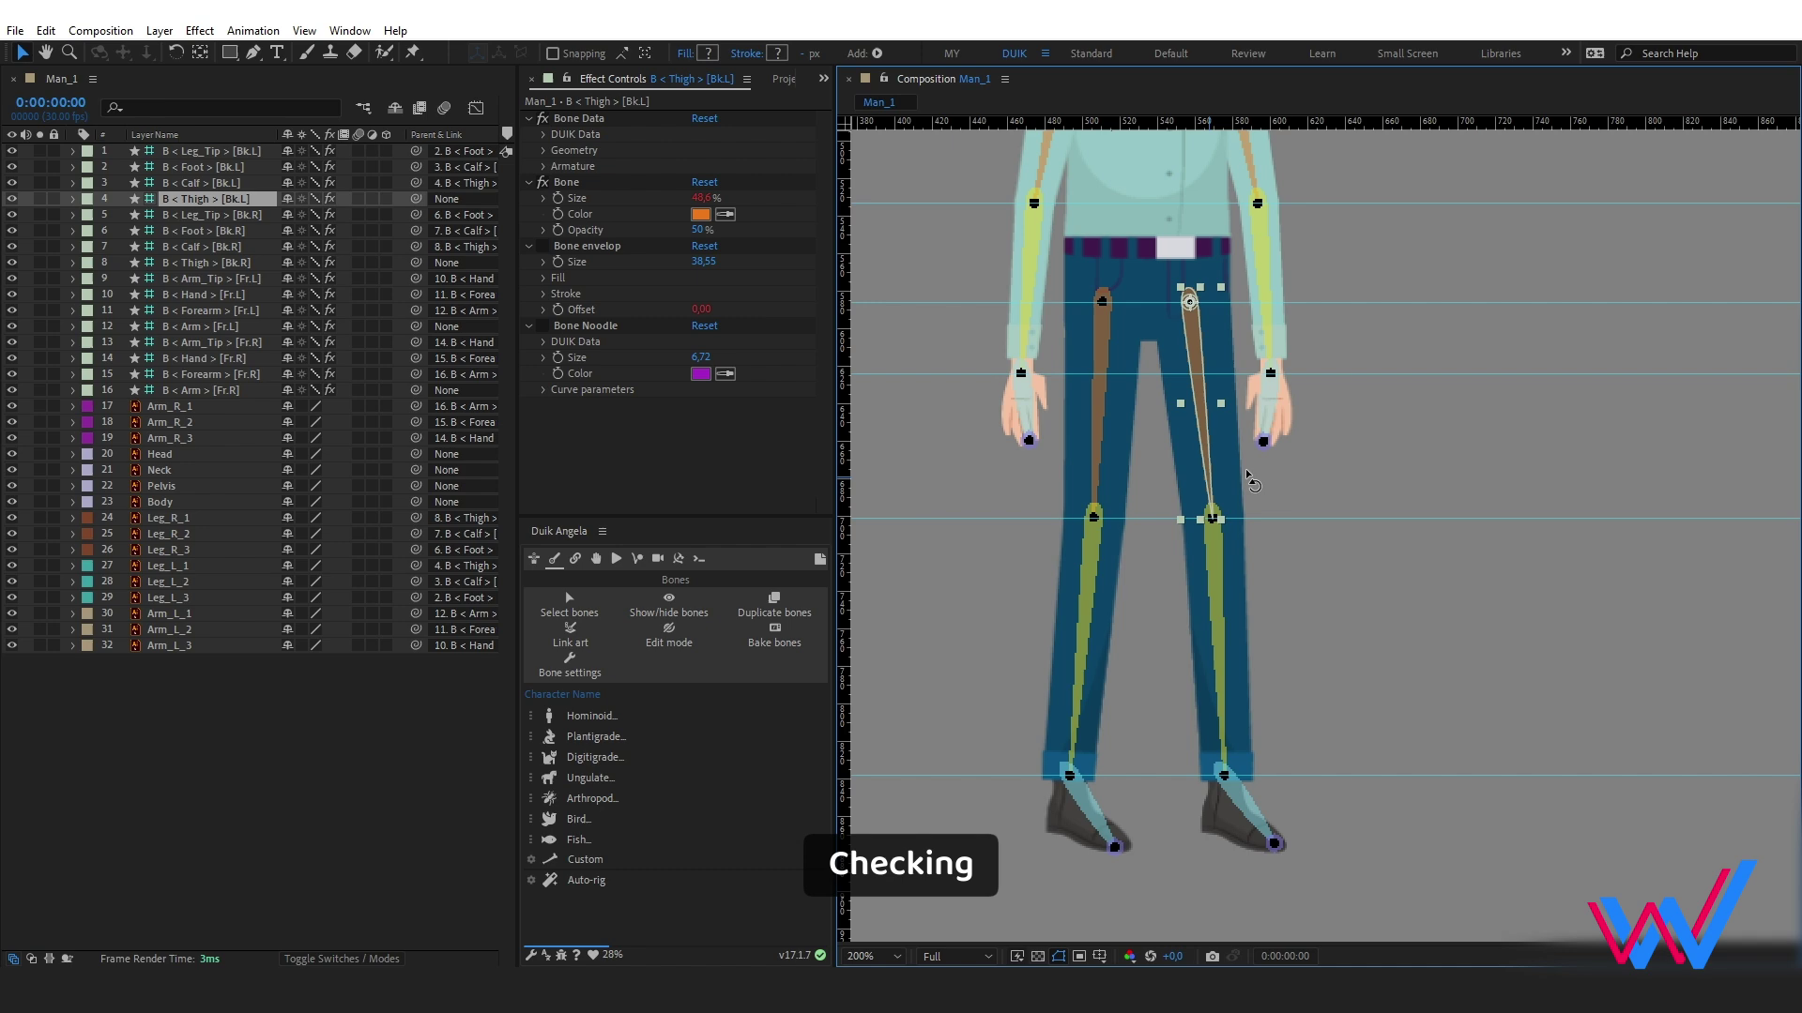
# - Rotate the left leg's thigh, calf and foot bones to check the layer binding, and undo the rotations
pyautogui.moveTo(1229, 751)
pyautogui.mouseDown()
pyautogui.moveTo(1199, 802)
pyautogui.moveTo(1210, 762)
pyautogui.mouseUp()
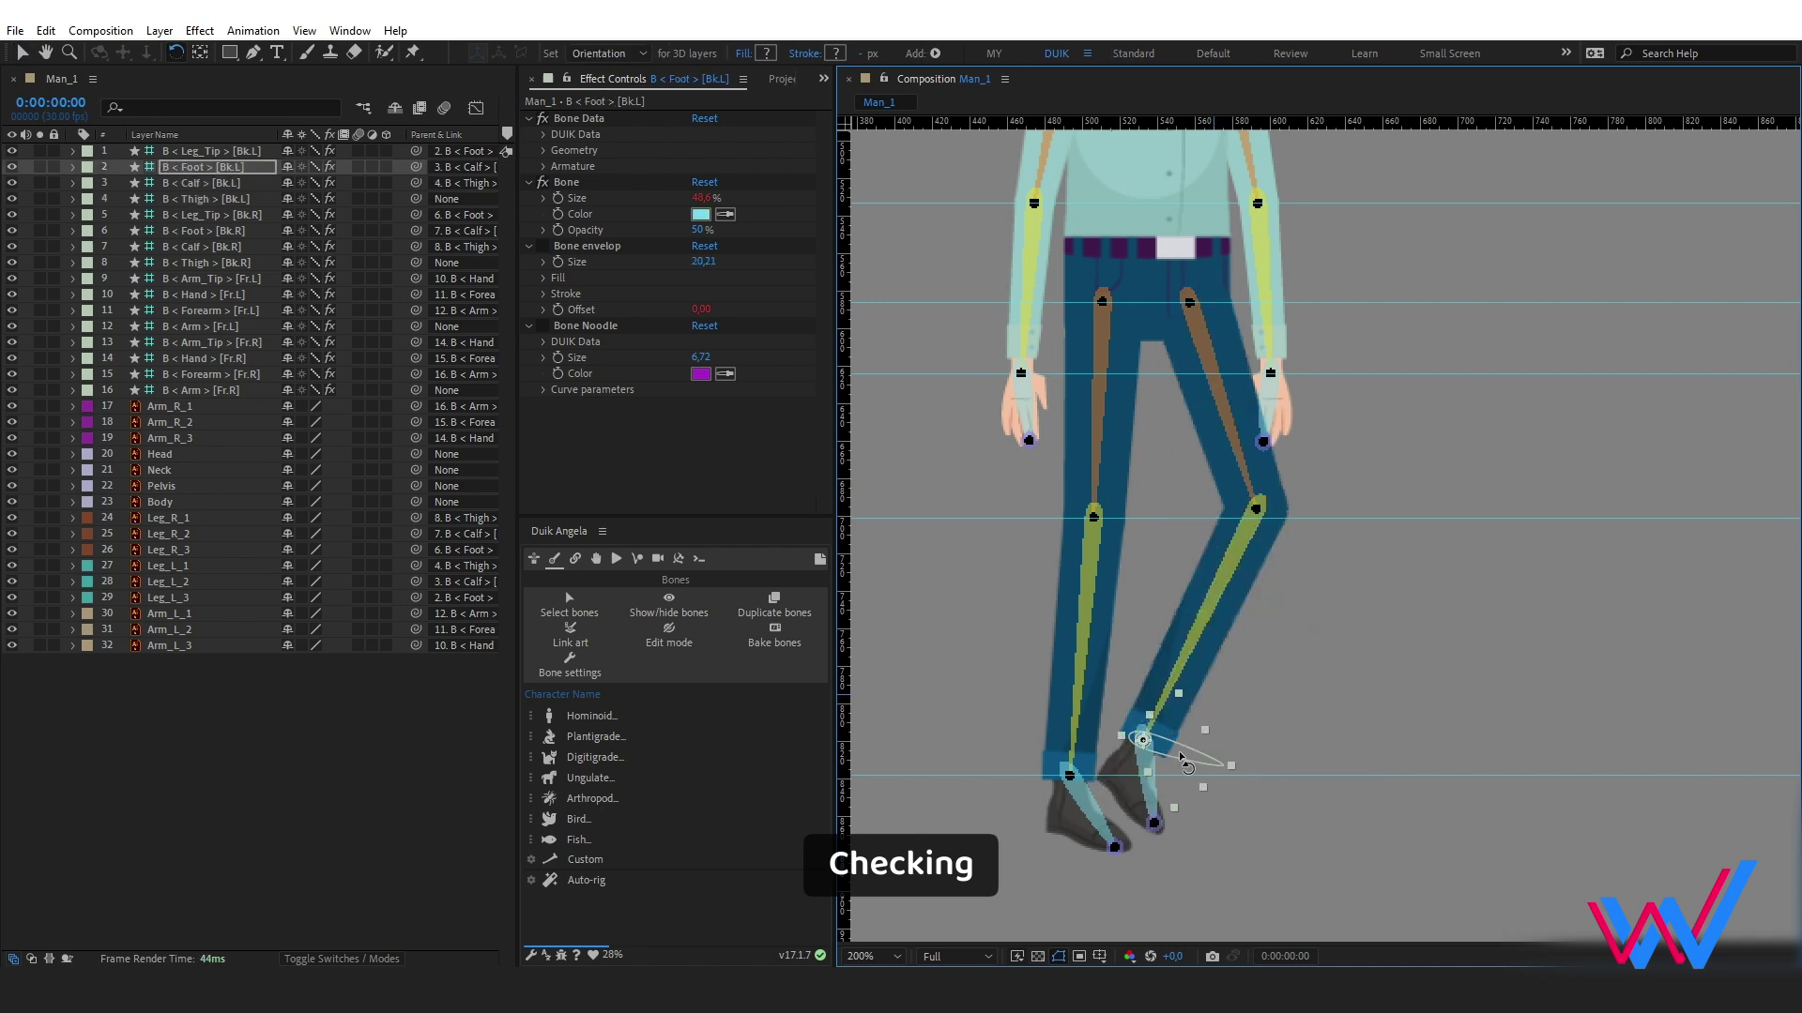
pyautogui.hotkey('ctrl', 'z')
pyautogui.hotkey('ctrl', 'z')
pyautogui.hotkey('ctrl', 'z')
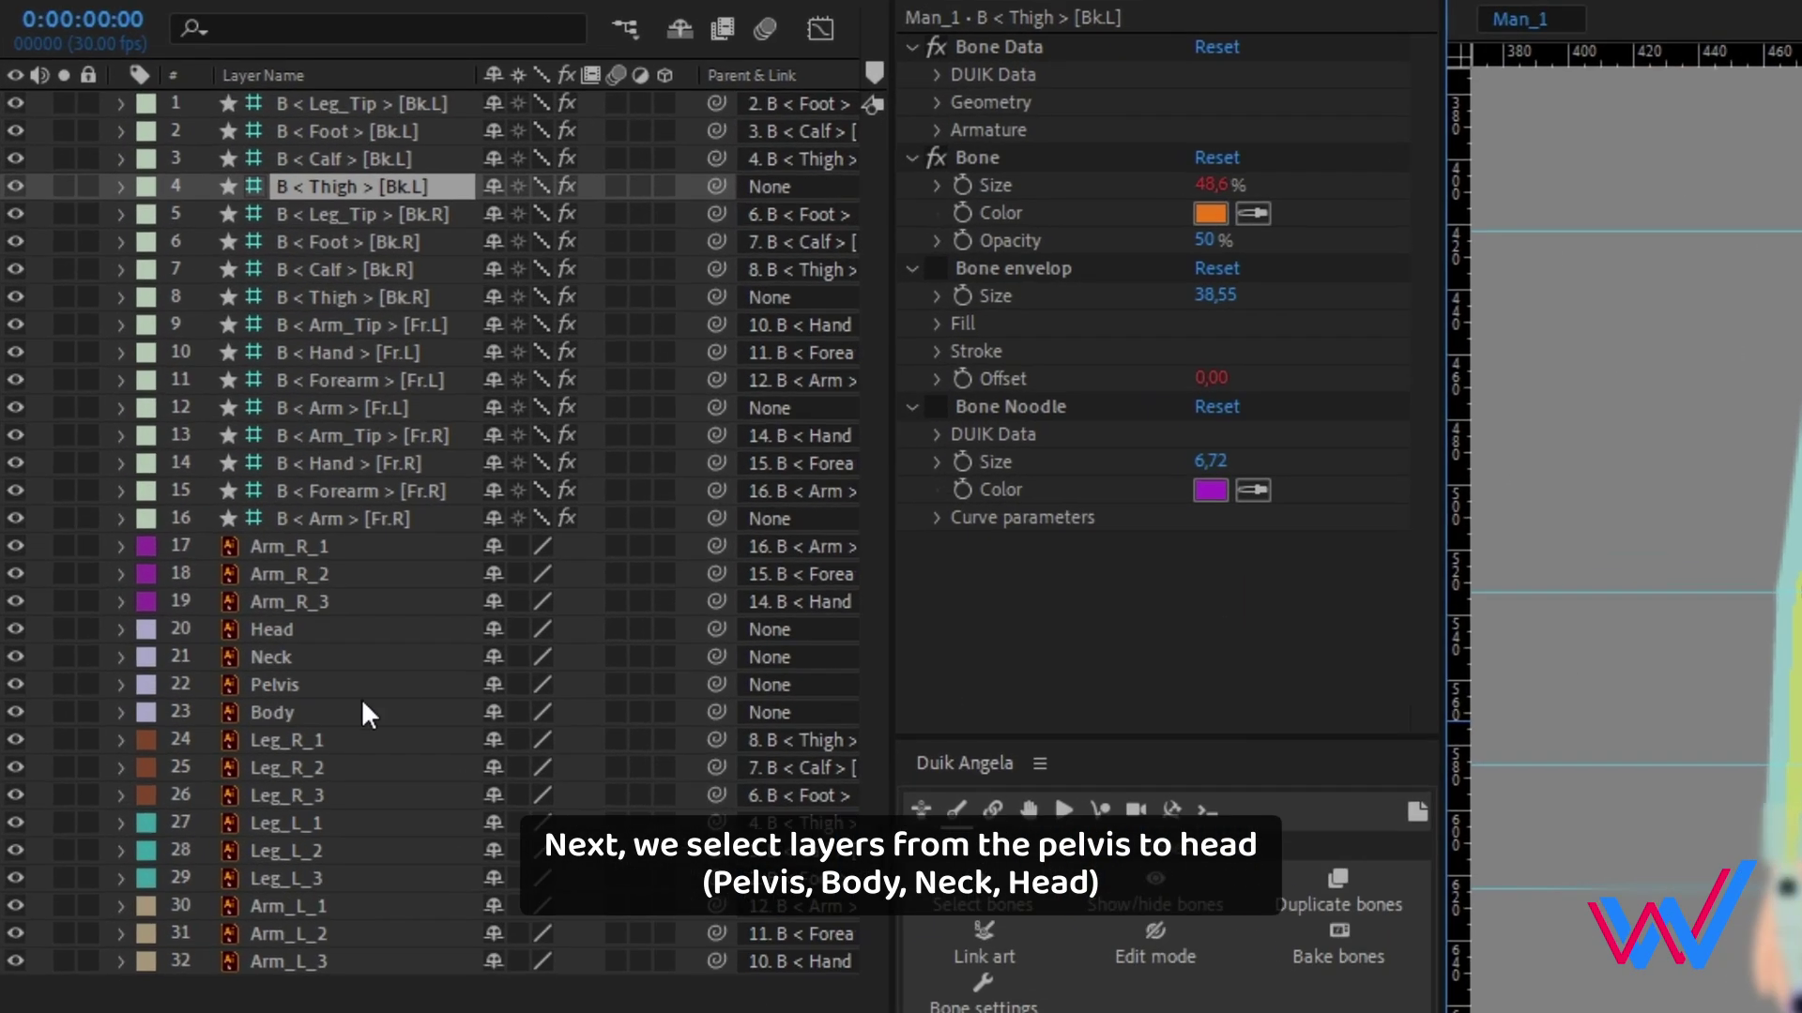
# - Create a Duik hominoid spine with 1 spine layer from the Pelvis, Body, Neck and Head layers
pyautogui.click(191, 488)
pyautogui.keyDown('ctrl'); pyautogui.click(170, 500); pyautogui.keyUp('ctrl')
pyautogui.keyDown('ctrl'); pyautogui.click(291, 656); pyautogui.keyUp('ctrl')
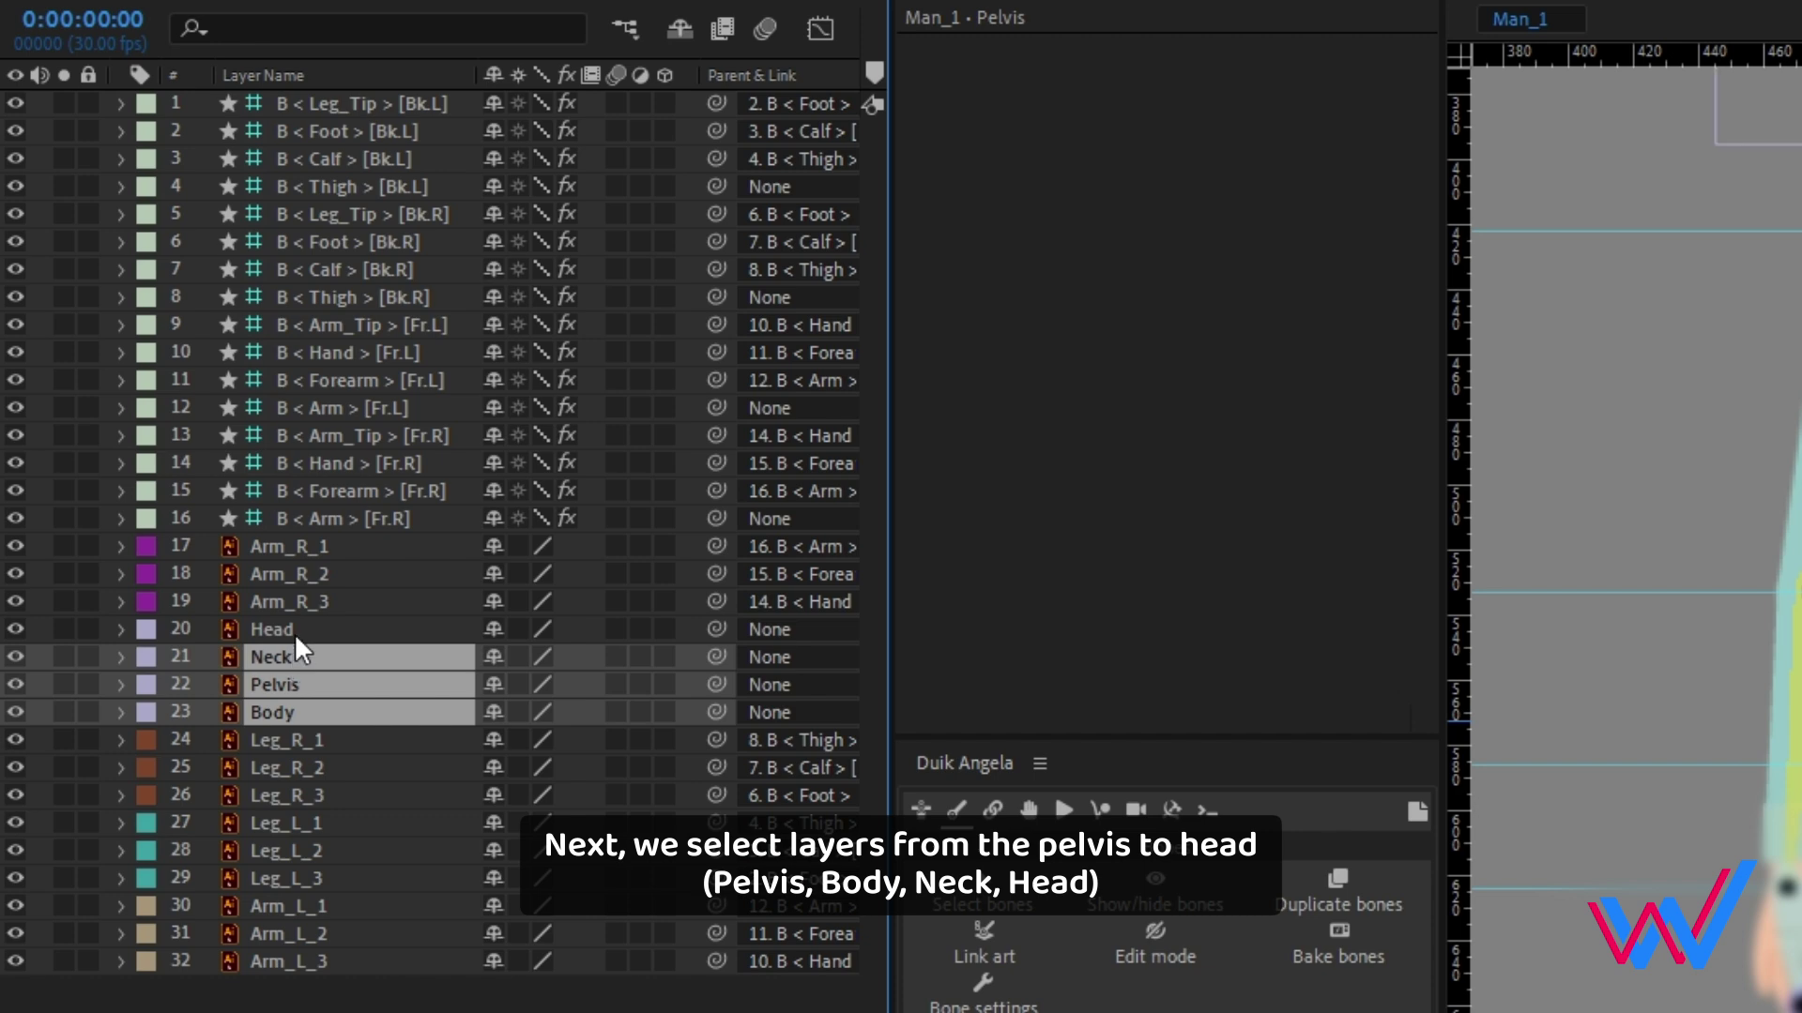
pyautogui.keyDown('ctrl'); pyautogui.click(295, 631); pyautogui.keyUp('ctrl')
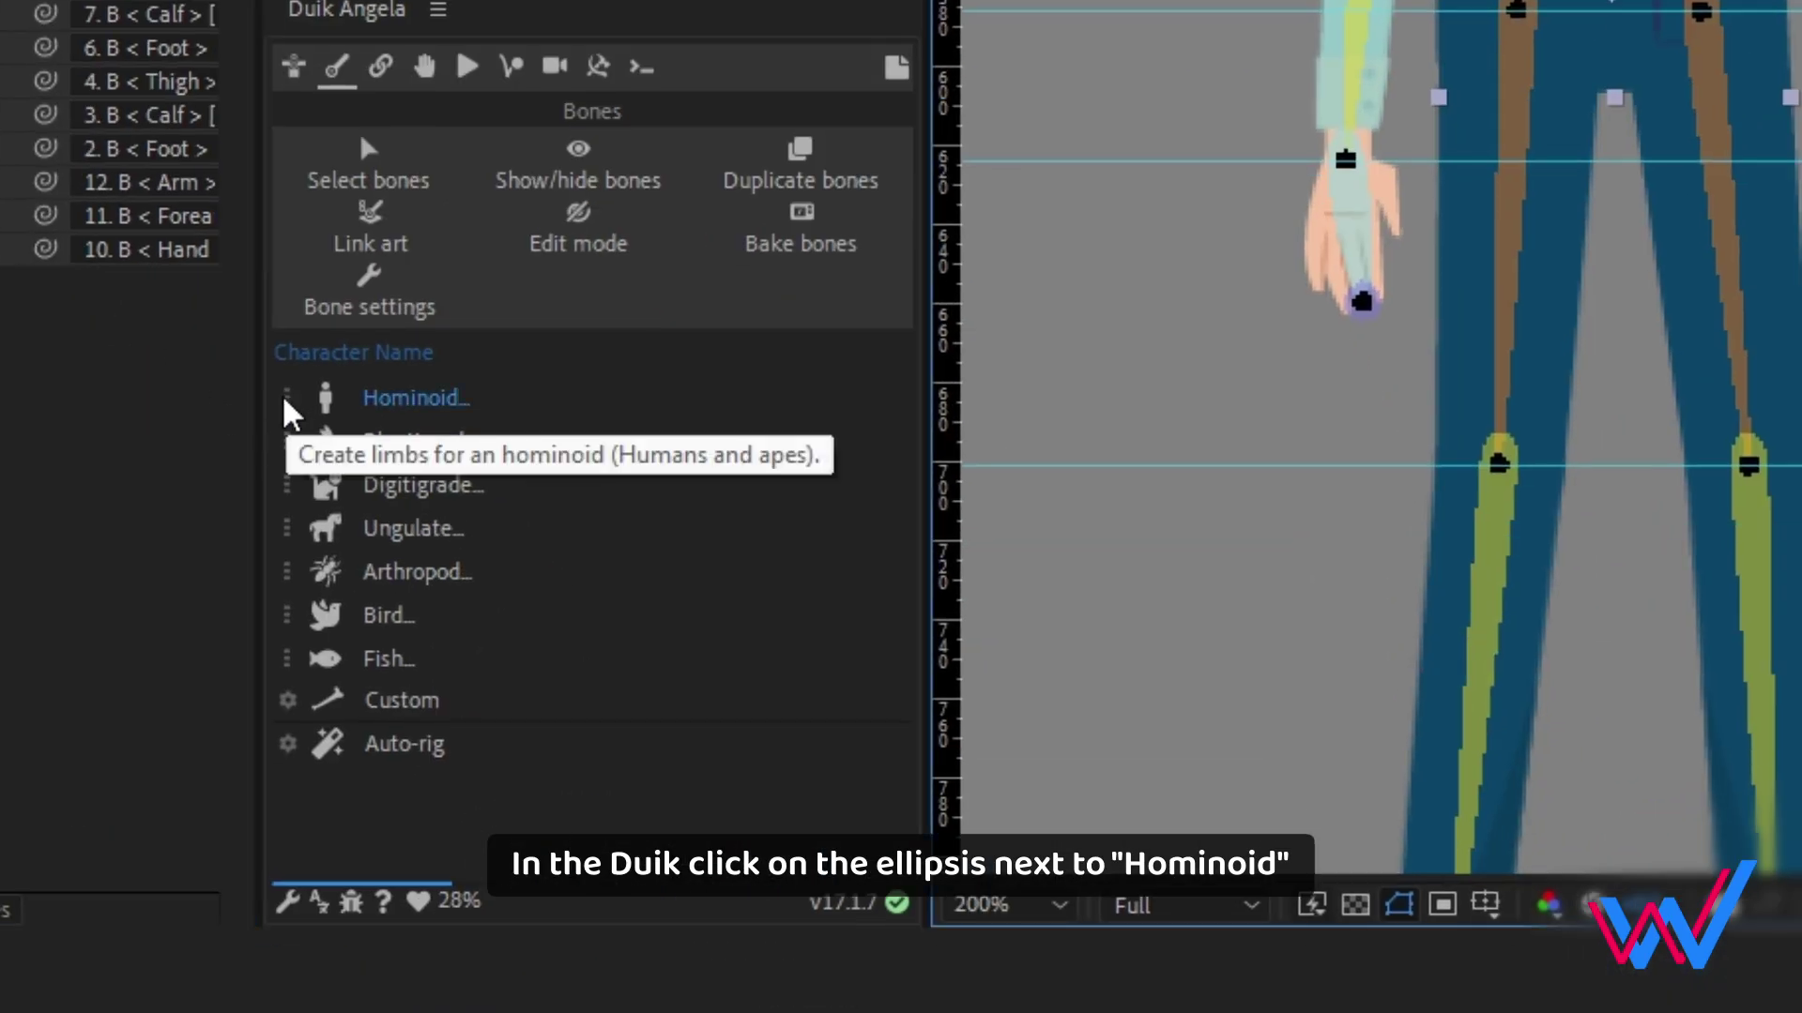
pyautogui.click(287, 398)
pyautogui.click(292, 522)
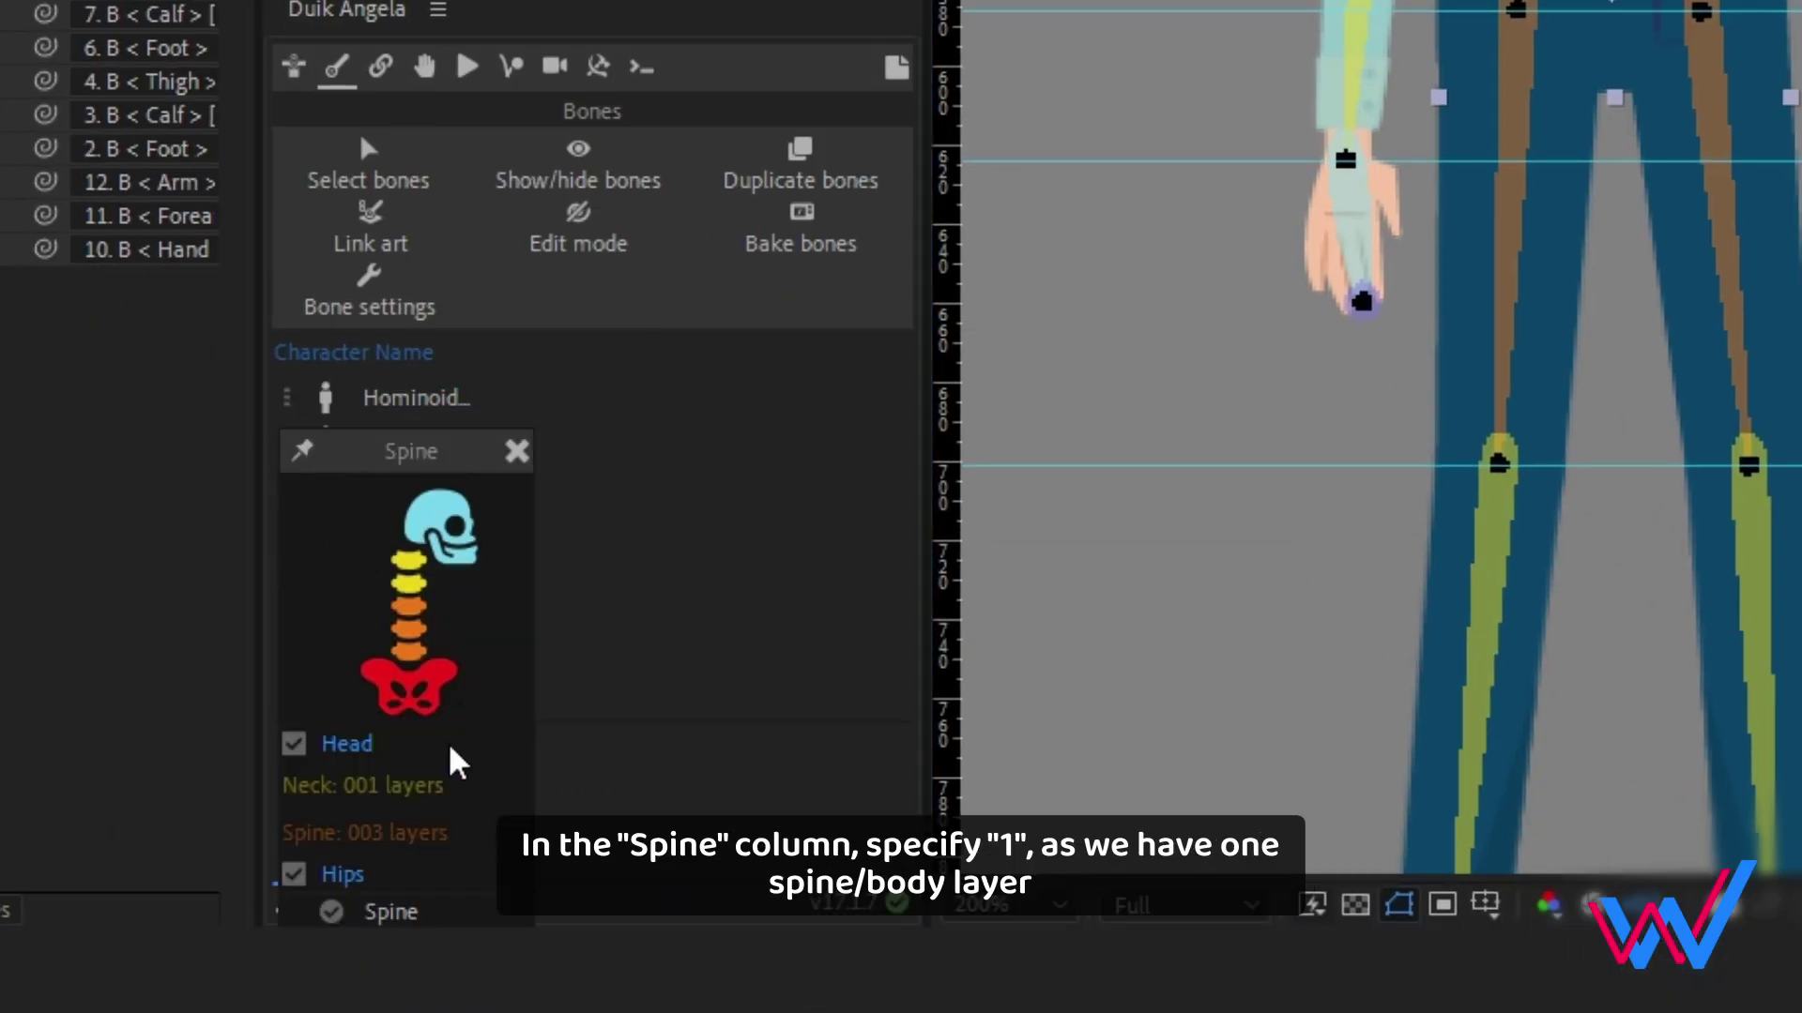
pyautogui.click(399, 829)
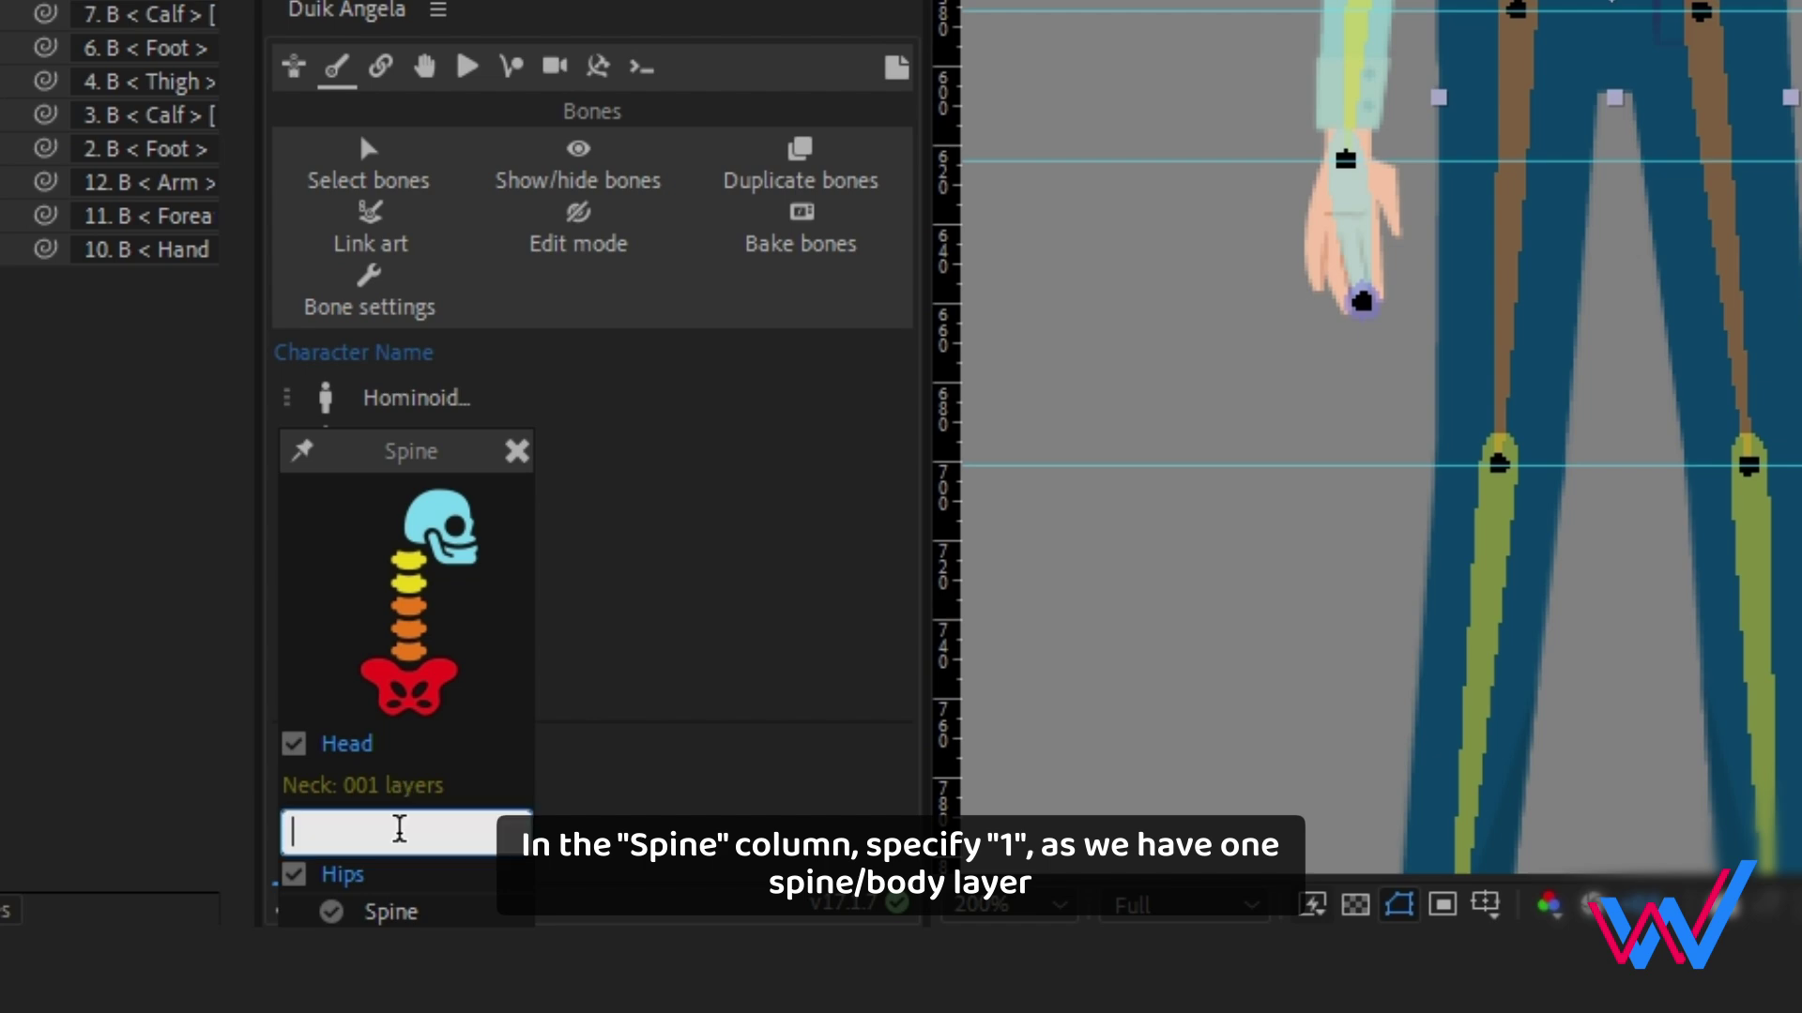
pyautogui.write('1')
pyautogui.press('Return')
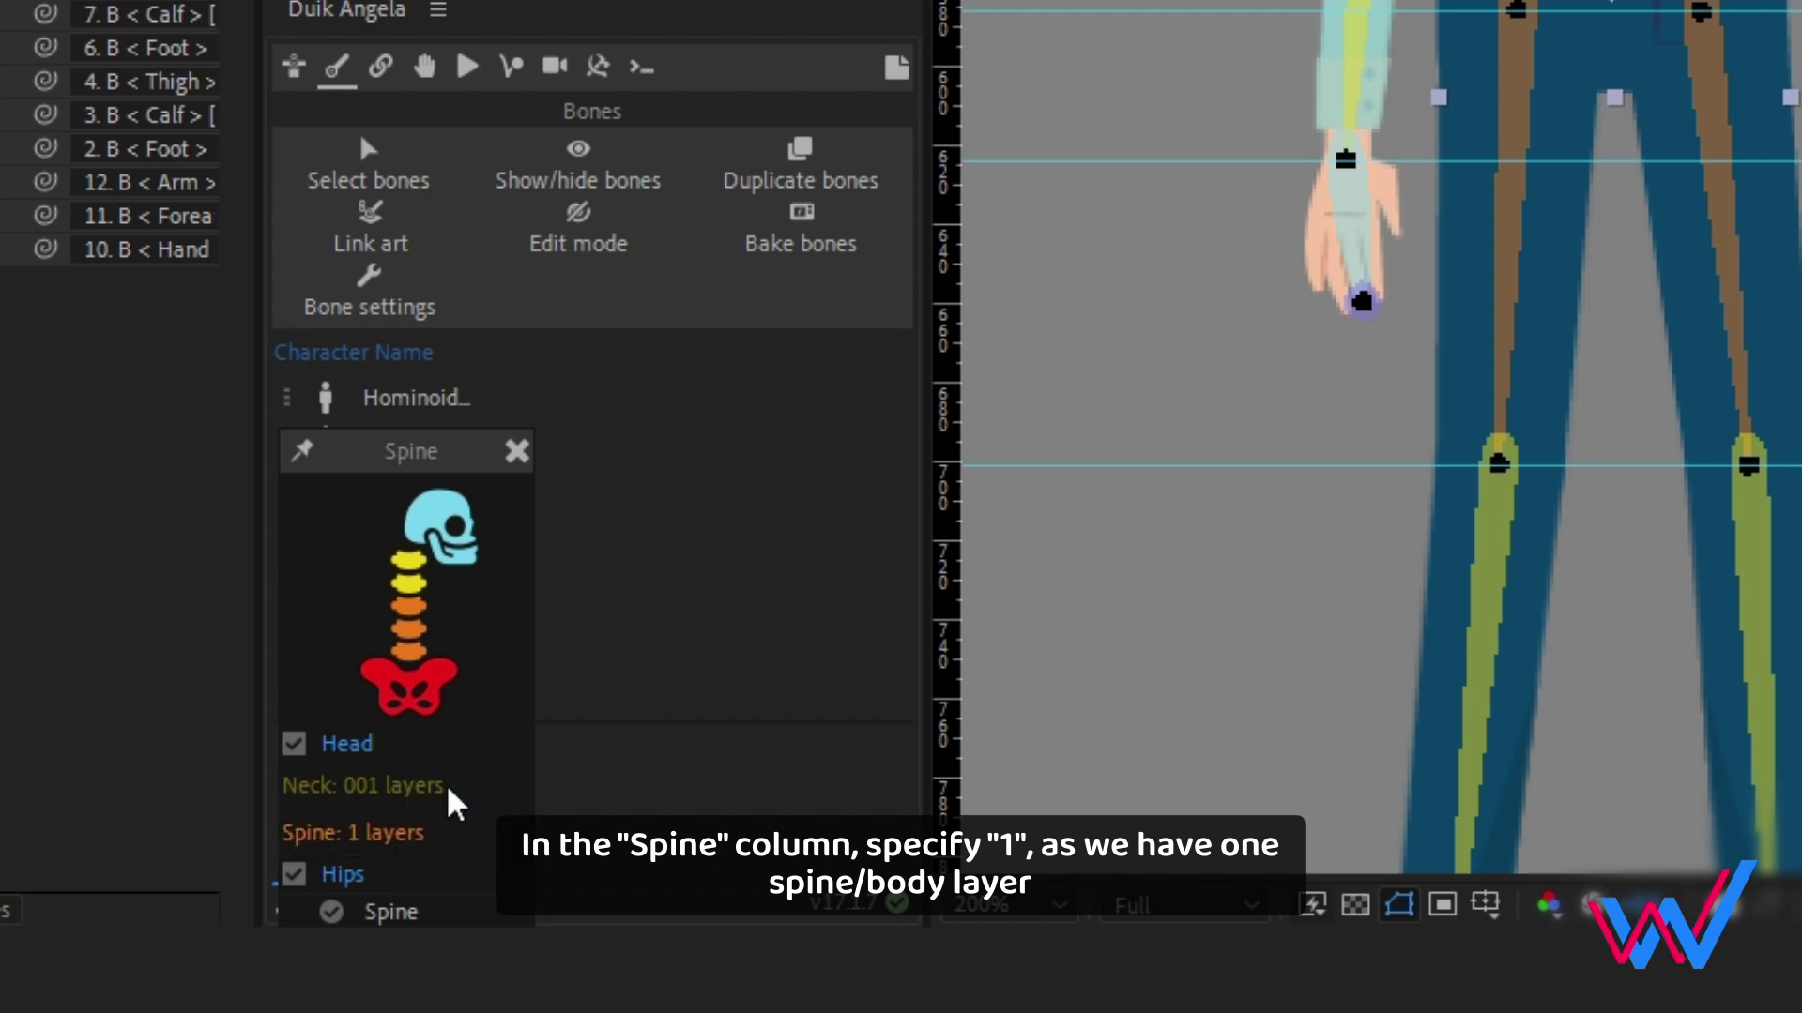
pyautogui.click(387, 912)
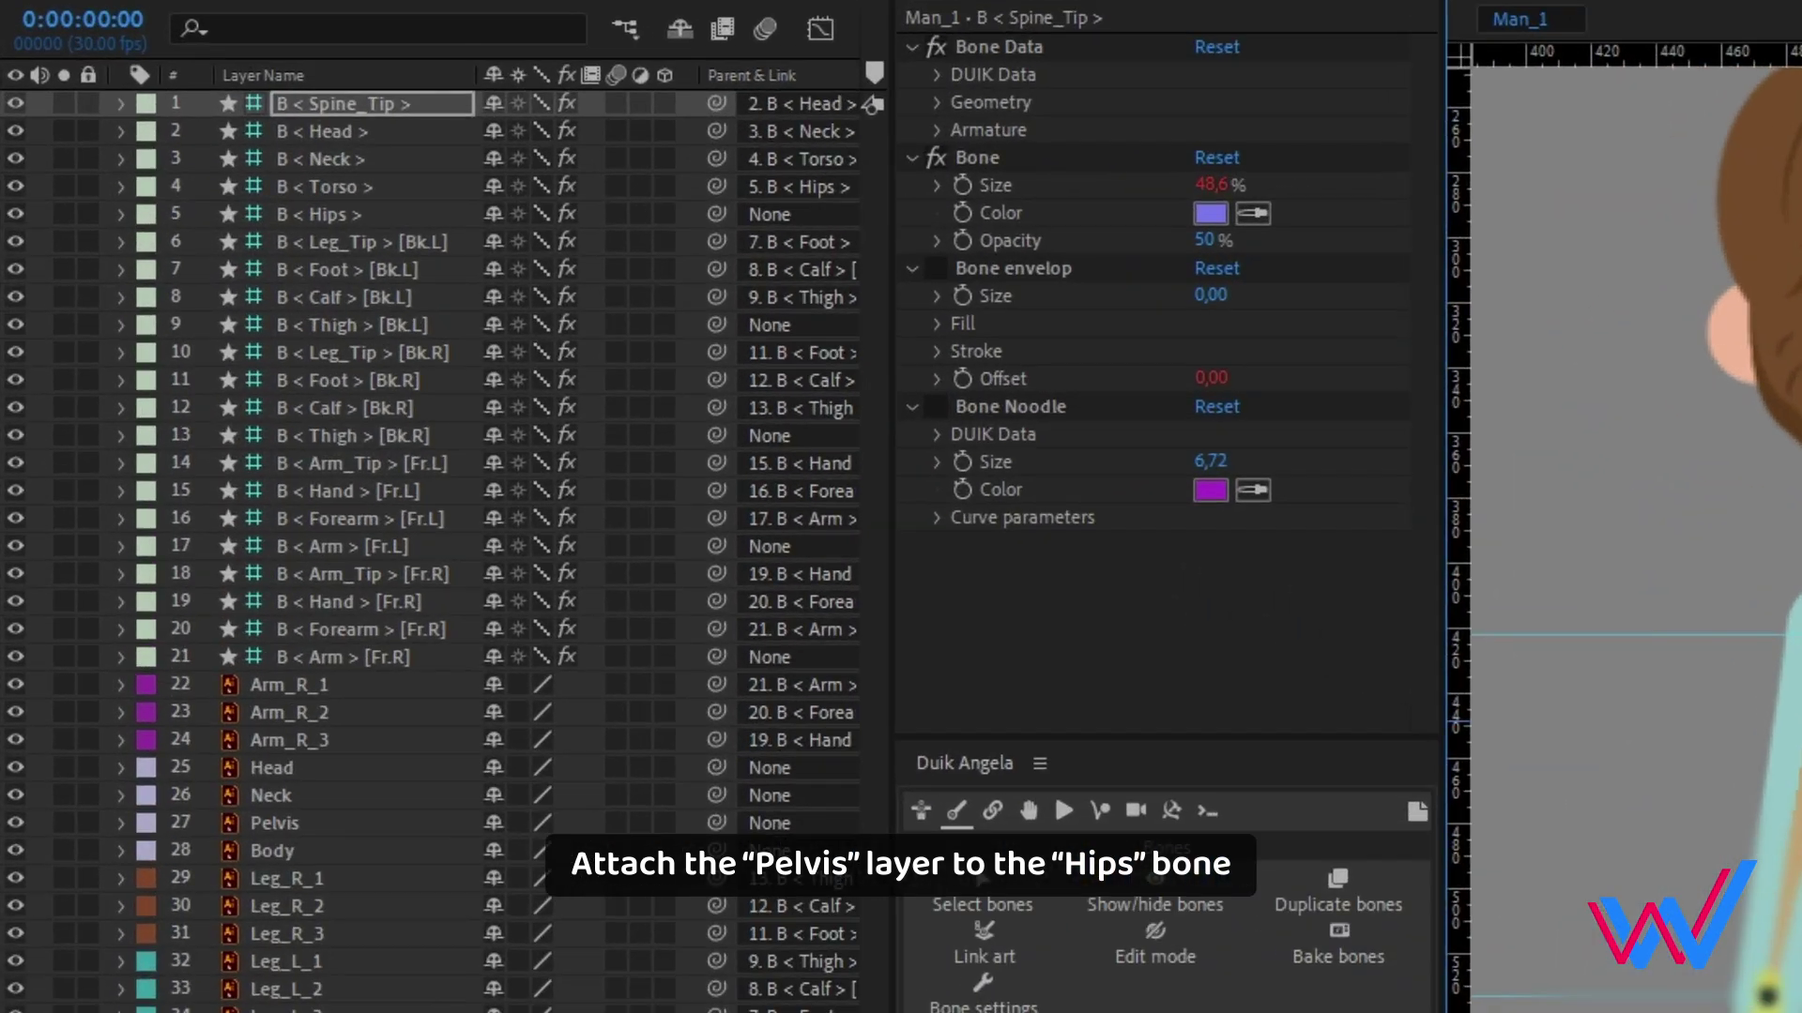
# - Parent the Pelvis, Body, Neck and Head layers to the Hips, Torso, Neck and Head bones respectively
pyautogui.click(284, 830)
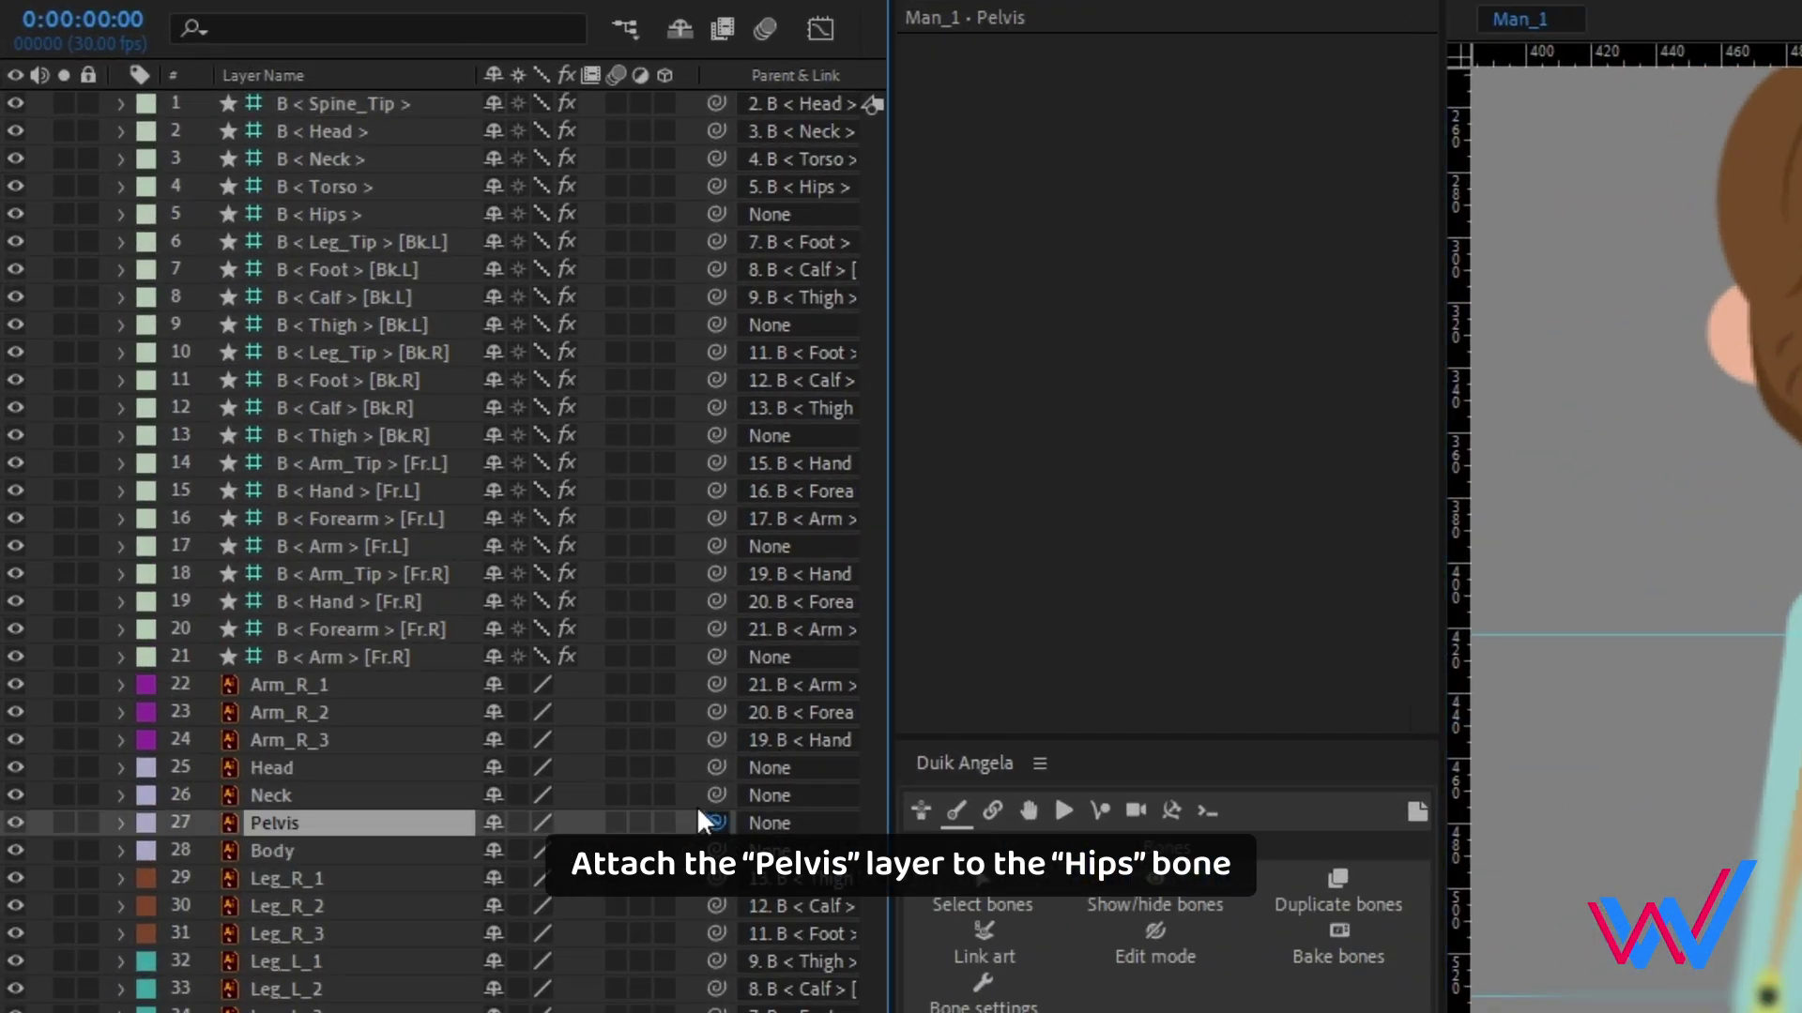
pyautogui.moveTo(713, 822); pyautogui.dragTo(349, 218)
pyautogui.click(450, 852)
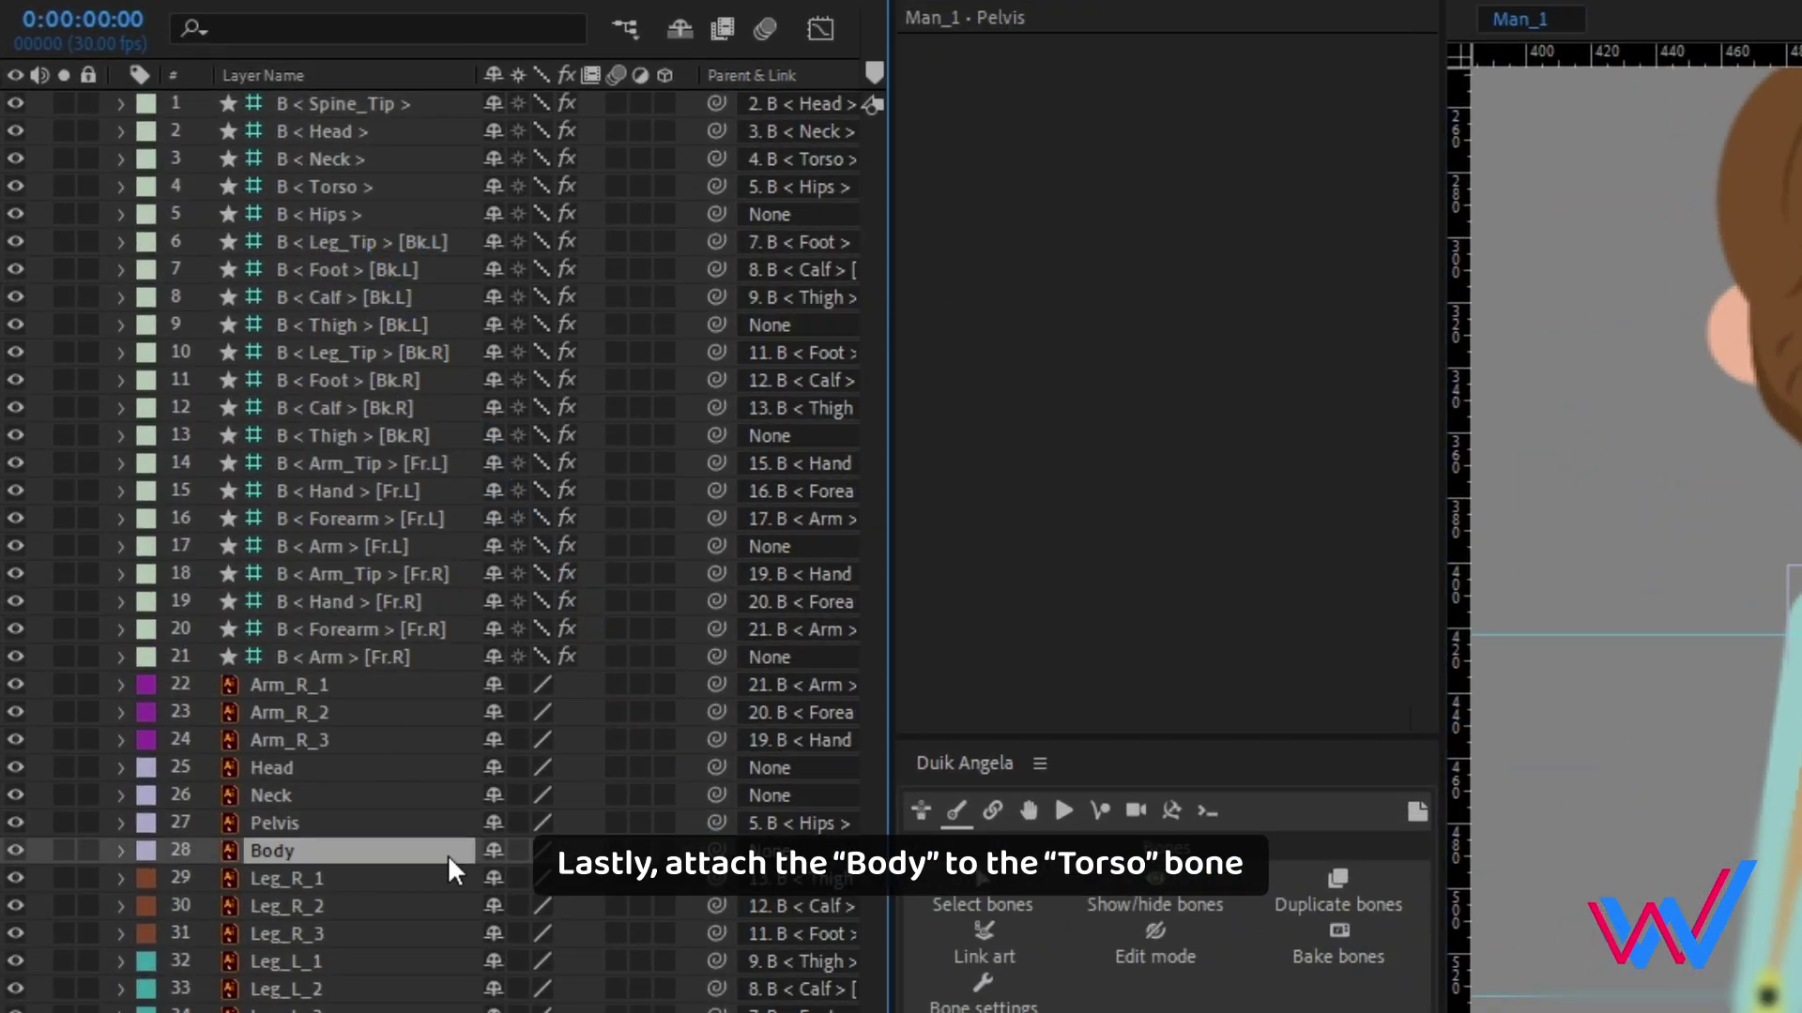
pyautogui.moveTo(716, 850); pyautogui.dragTo(377, 190)
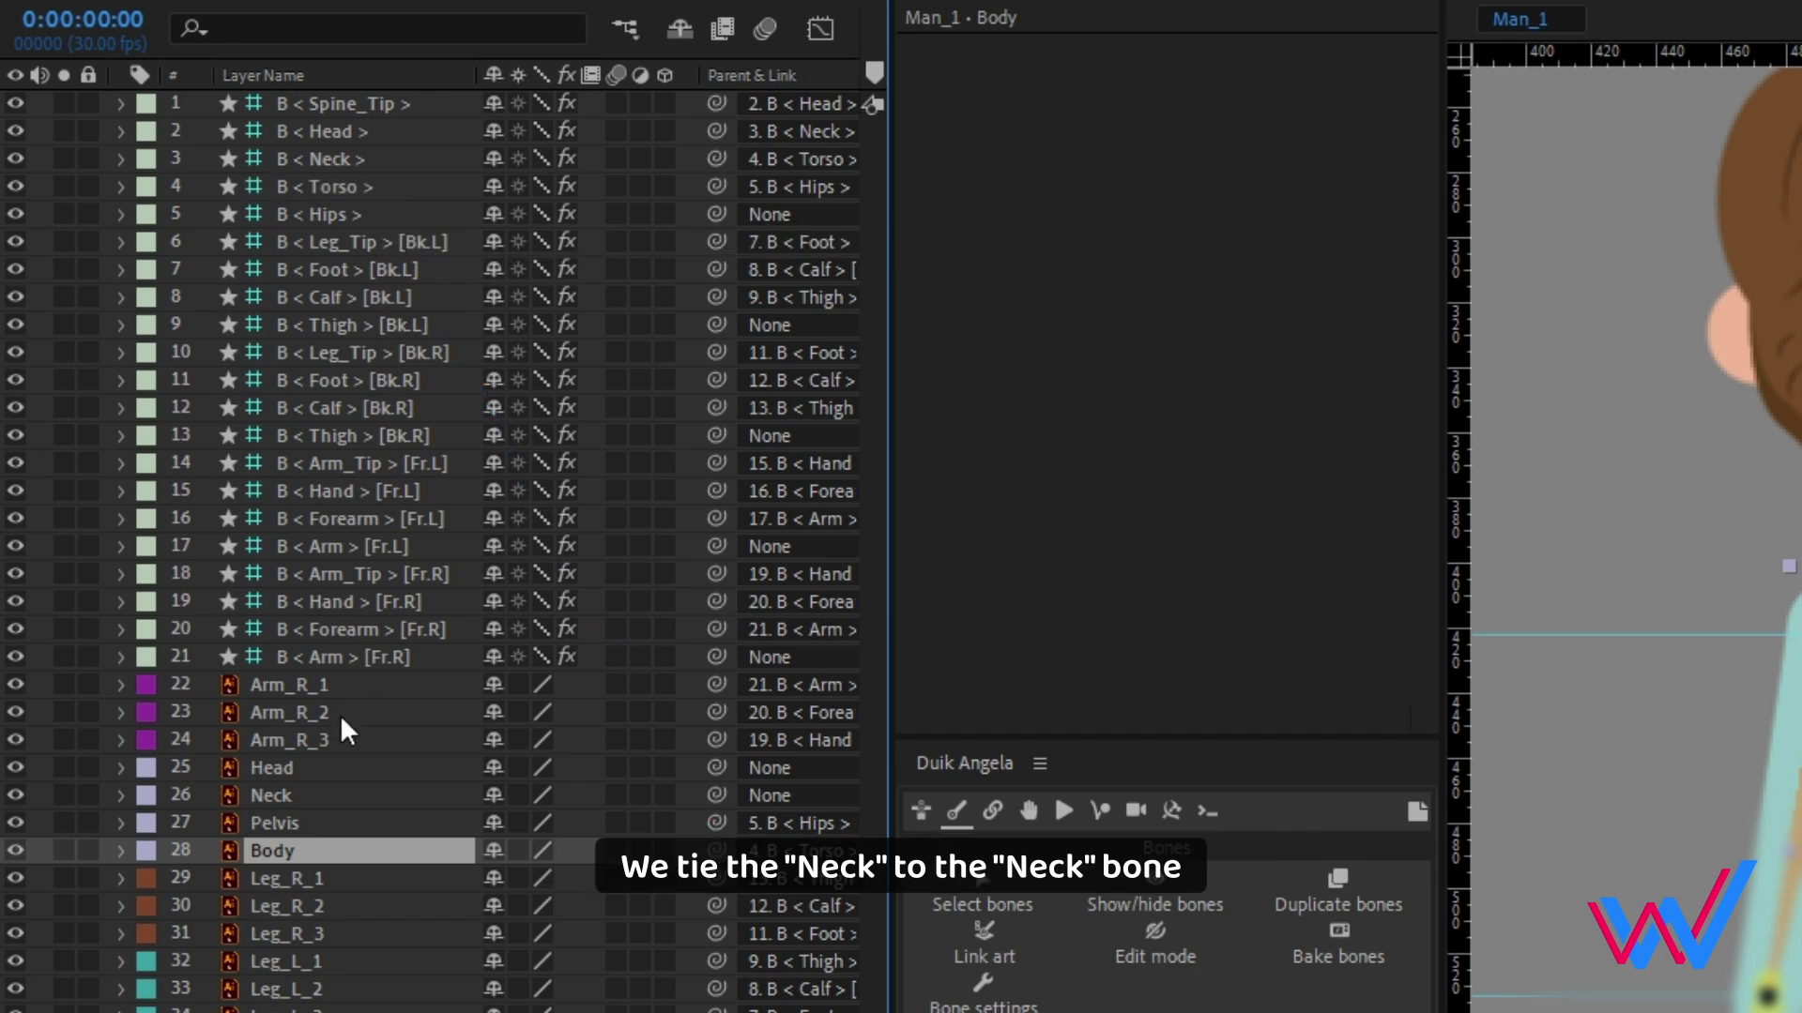
pyautogui.click(316, 794)
pyautogui.moveTo(716, 795); pyautogui.dragTo(369, 154)
pyautogui.click(298, 774)
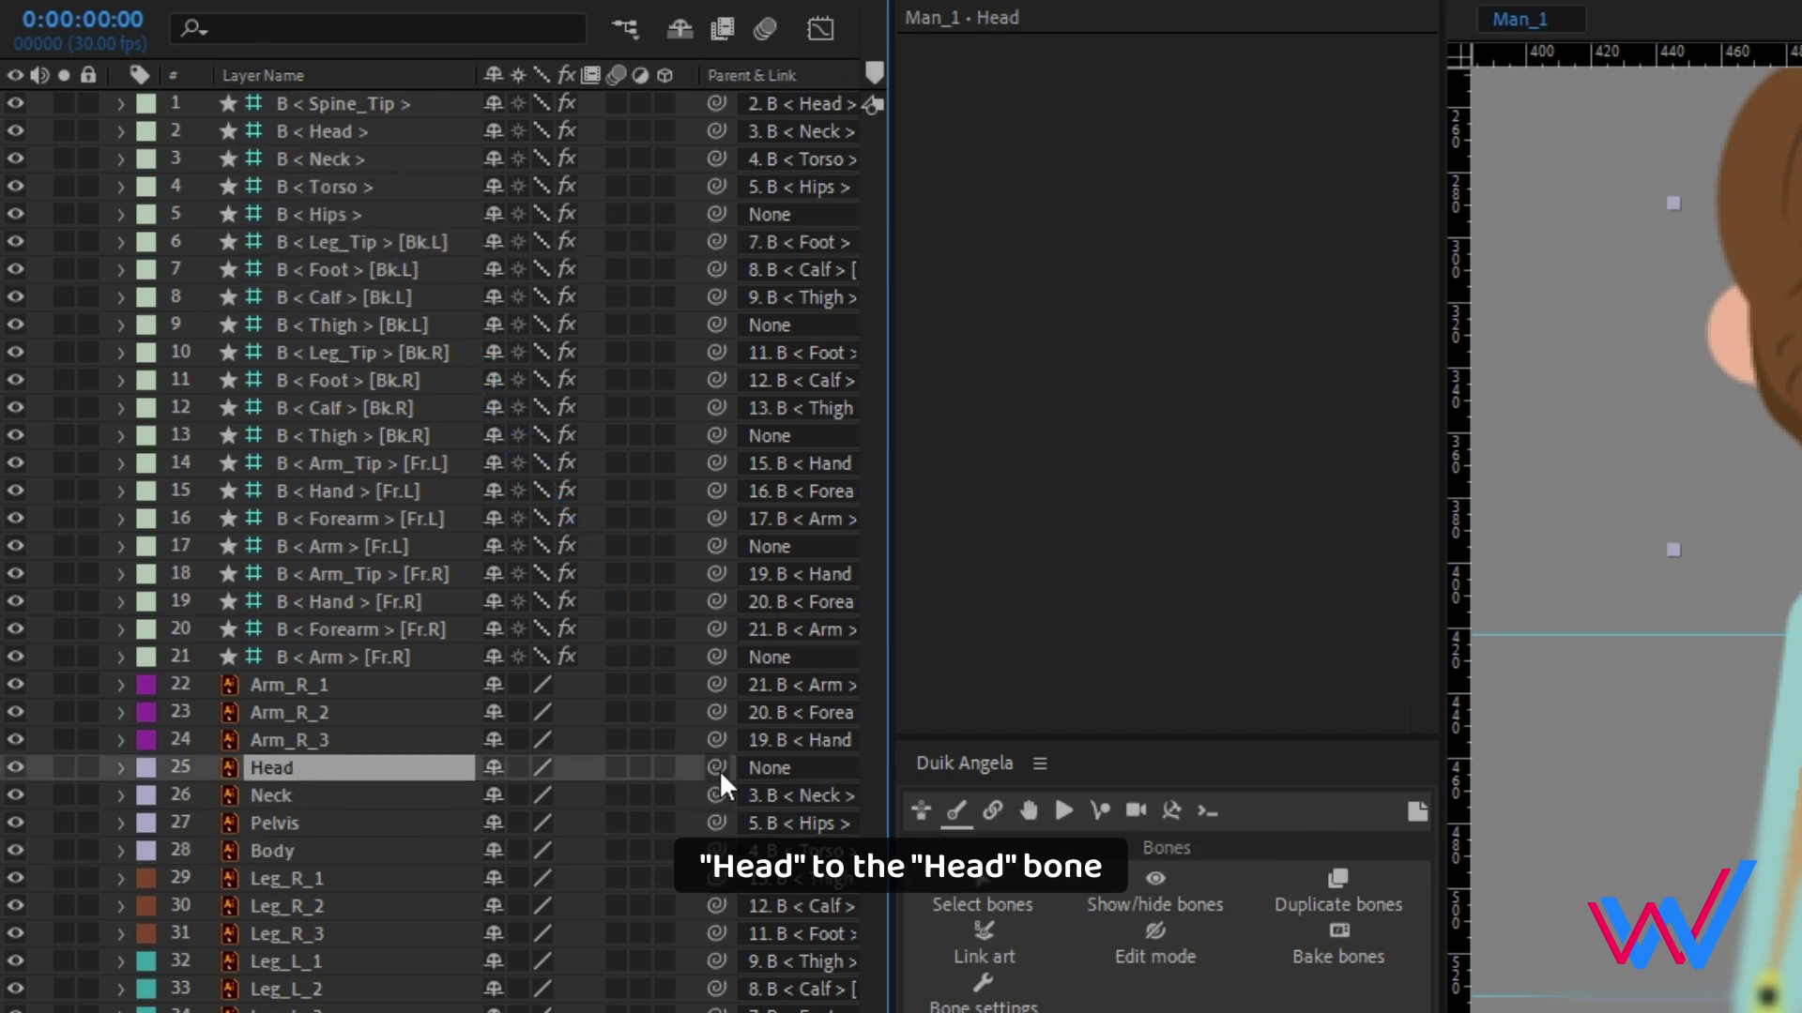
pyautogui.moveTo(719, 779); pyautogui.dragTo(392, 139)
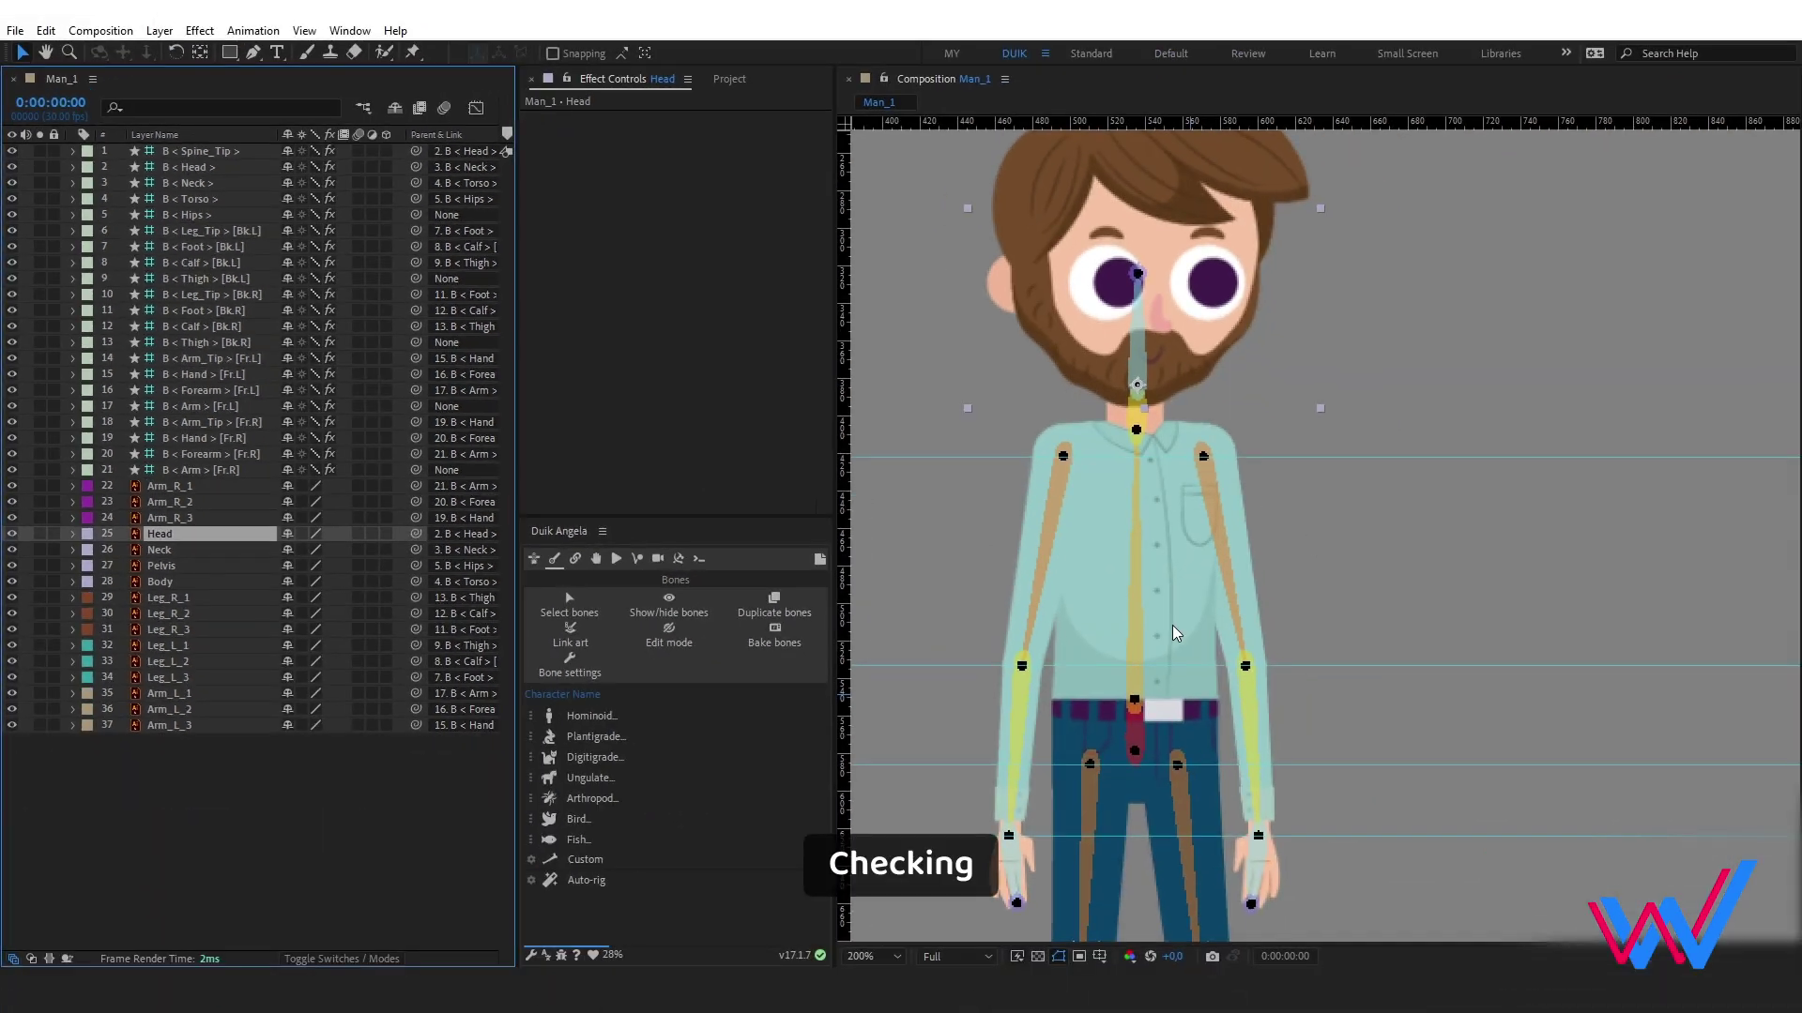
# - Rotate the torso, head and neck bones to check the layer binding, undoing the rotations
pyautogui.press('w')
pyautogui.moveTo(1138, 430); pyautogui.dragTo(1178, 420)
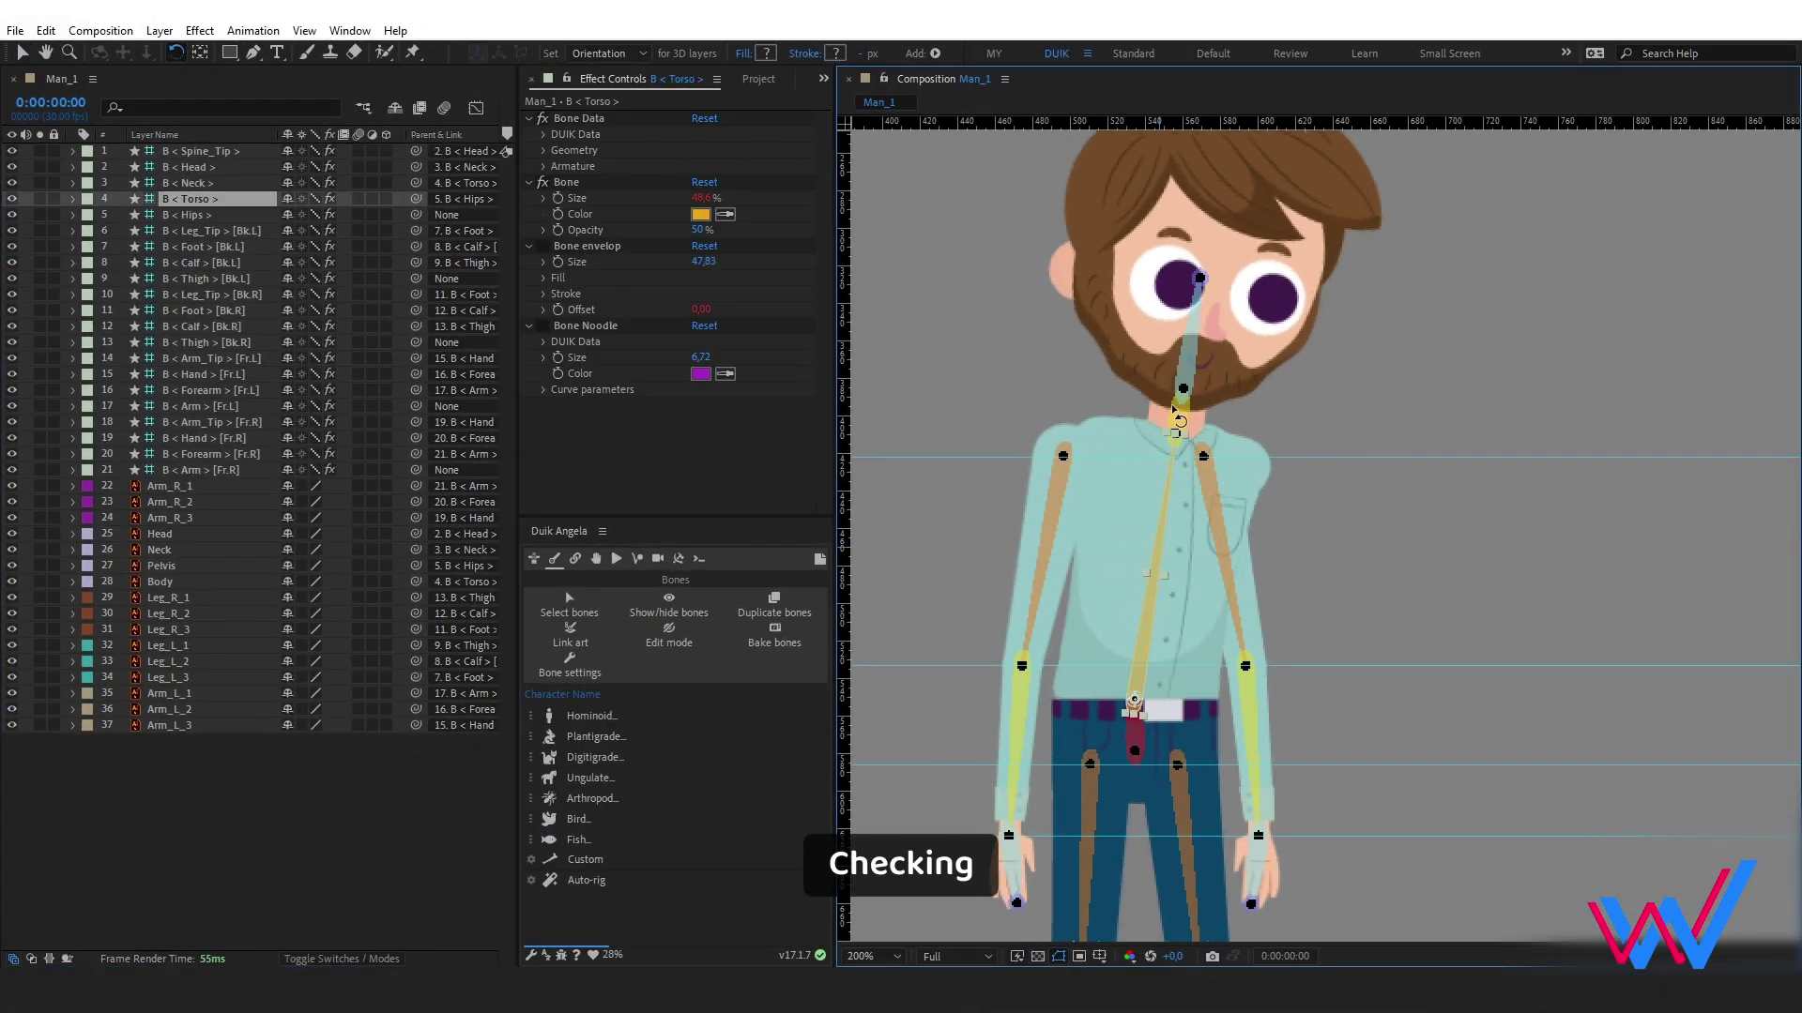
pyautogui.hotkey('ctrl', 'z')
pyautogui.moveTo(1140, 349); pyautogui.dragTo(1057, 321)
pyautogui.hotkey('ctrl', 'z')
pyautogui.moveTo(1139, 405); pyautogui.dragTo(1159, 433)
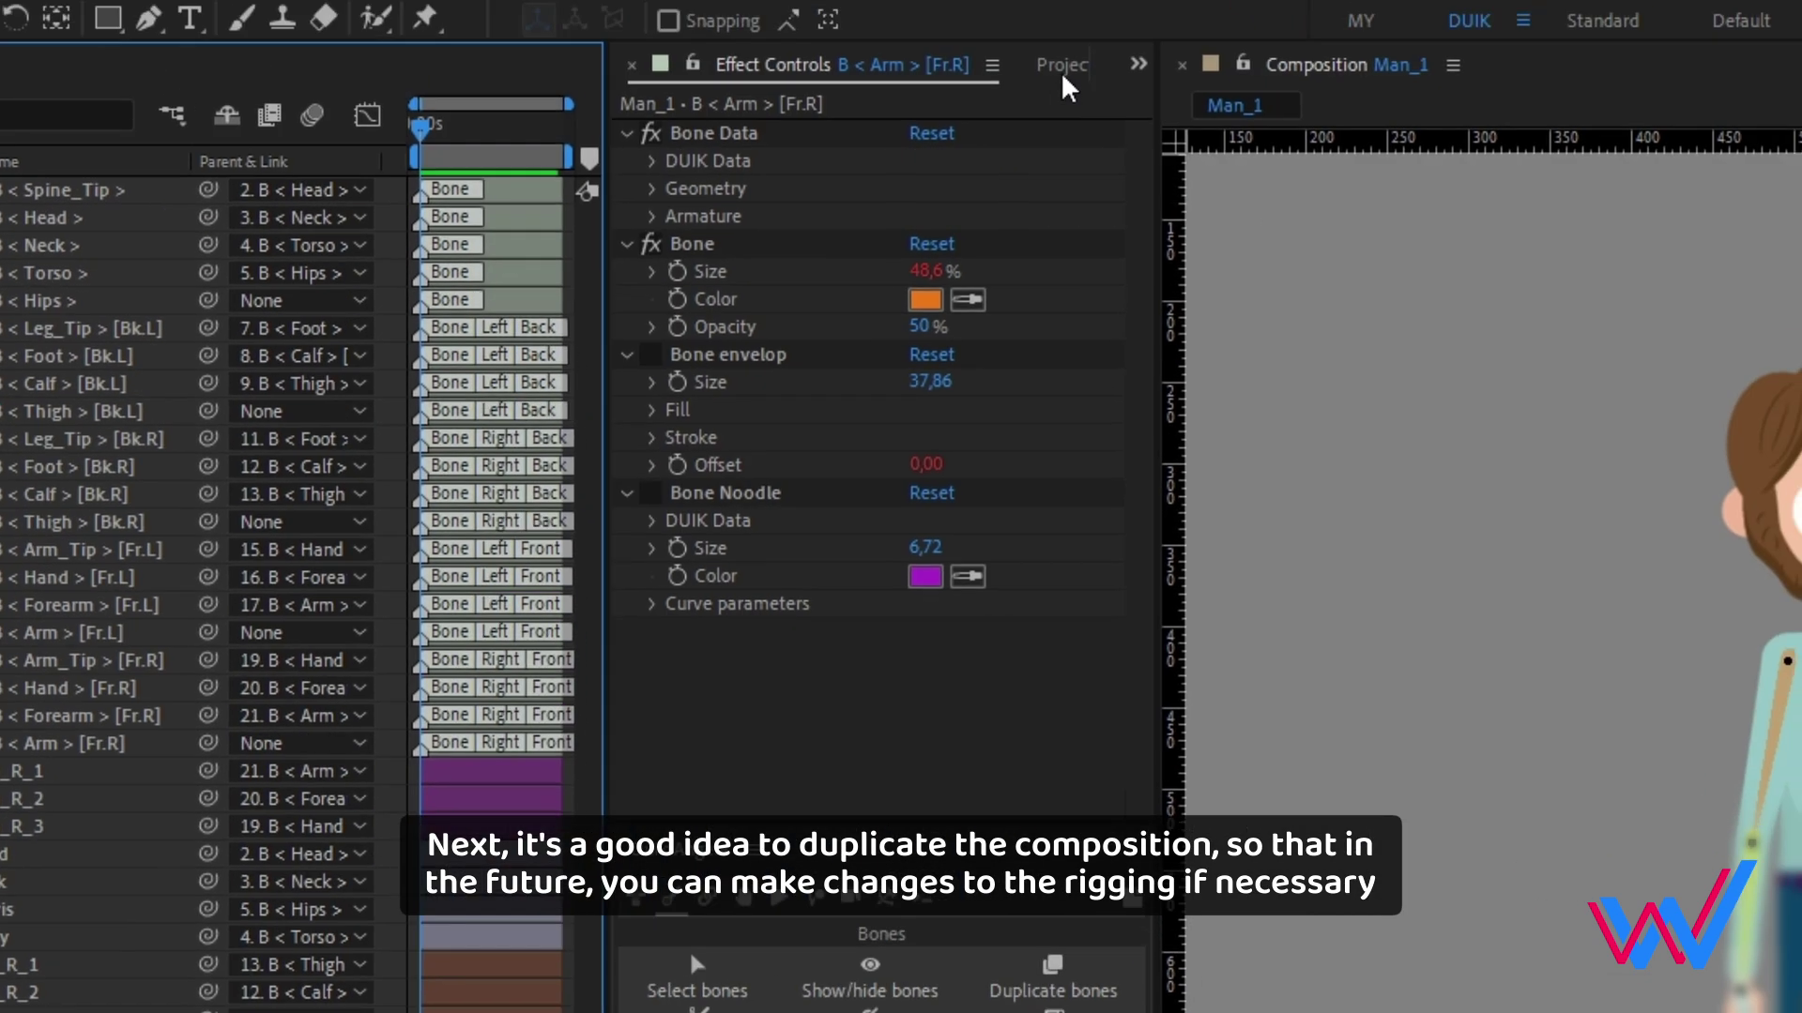
# - Duplicate the Man_1 composition and rename the original as Man_Rig
pyautogui.click(1011, 65)
pyautogui.click(752, 392)
pyautogui.hotkey('ctrl', 'd')
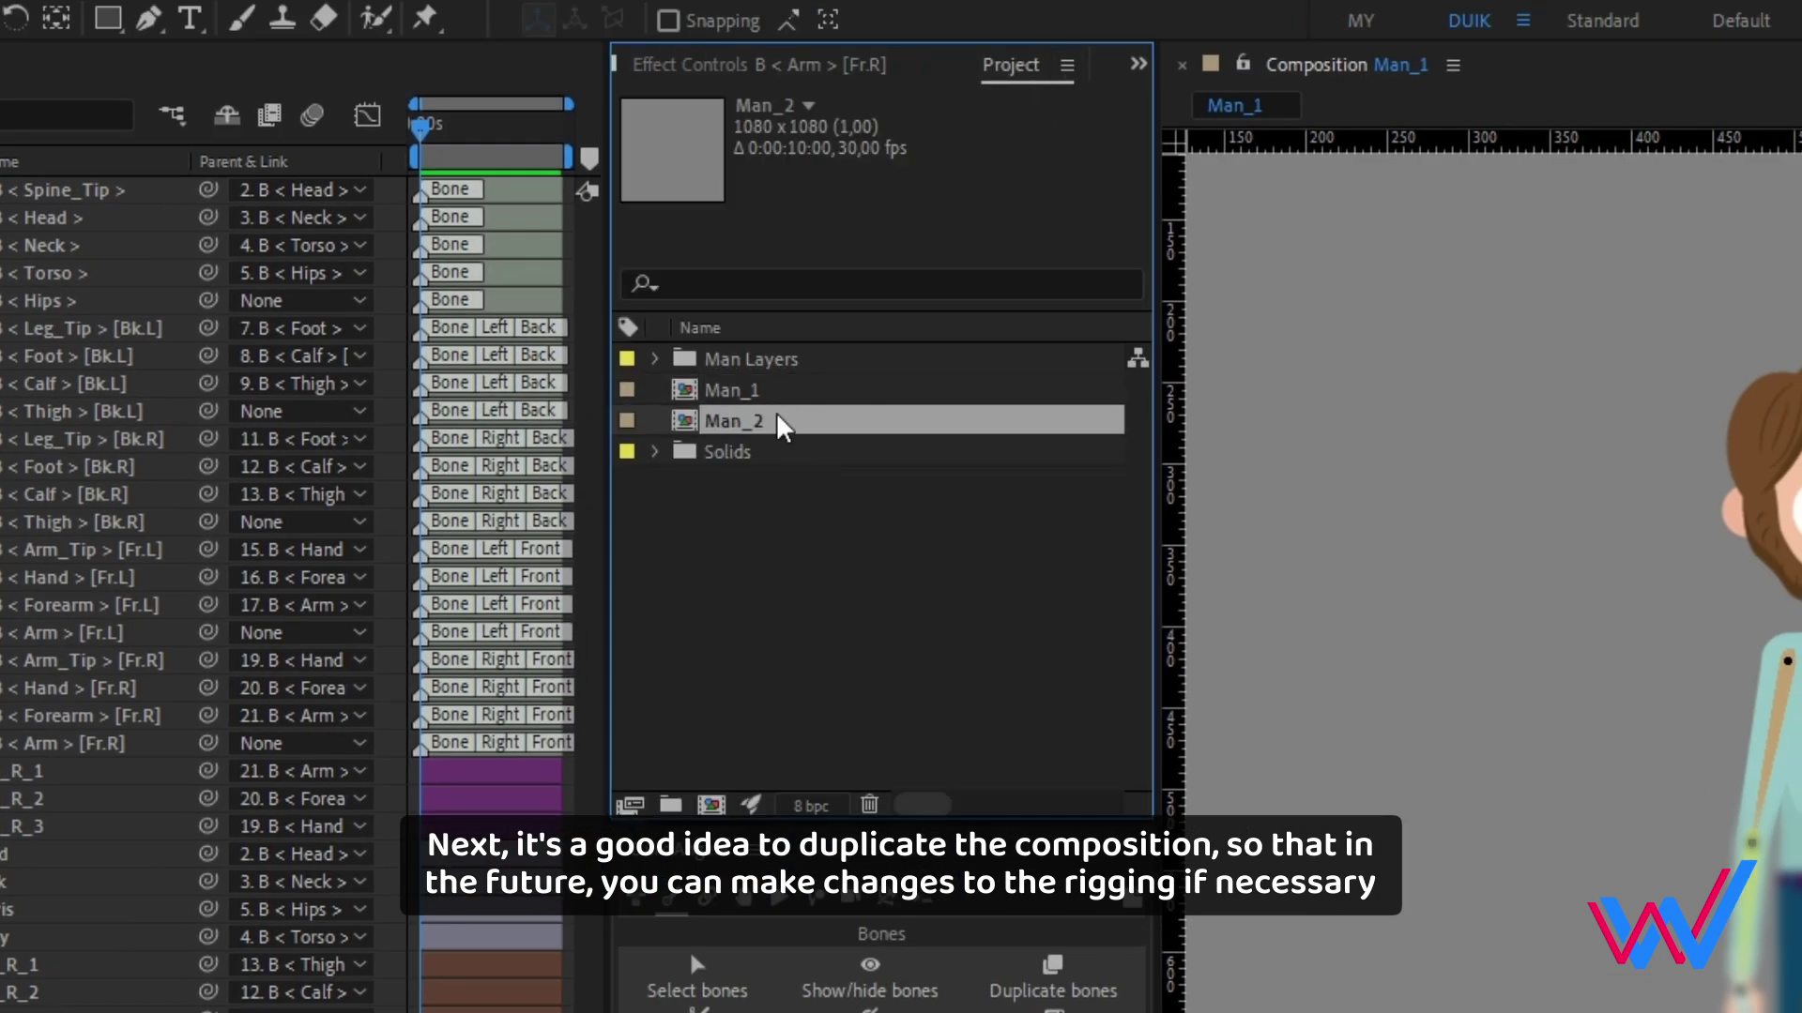
pyautogui.click(786, 390)
pyautogui.press('Return')
pyautogui.write('Man_Rig')
pyautogui.press('Return')
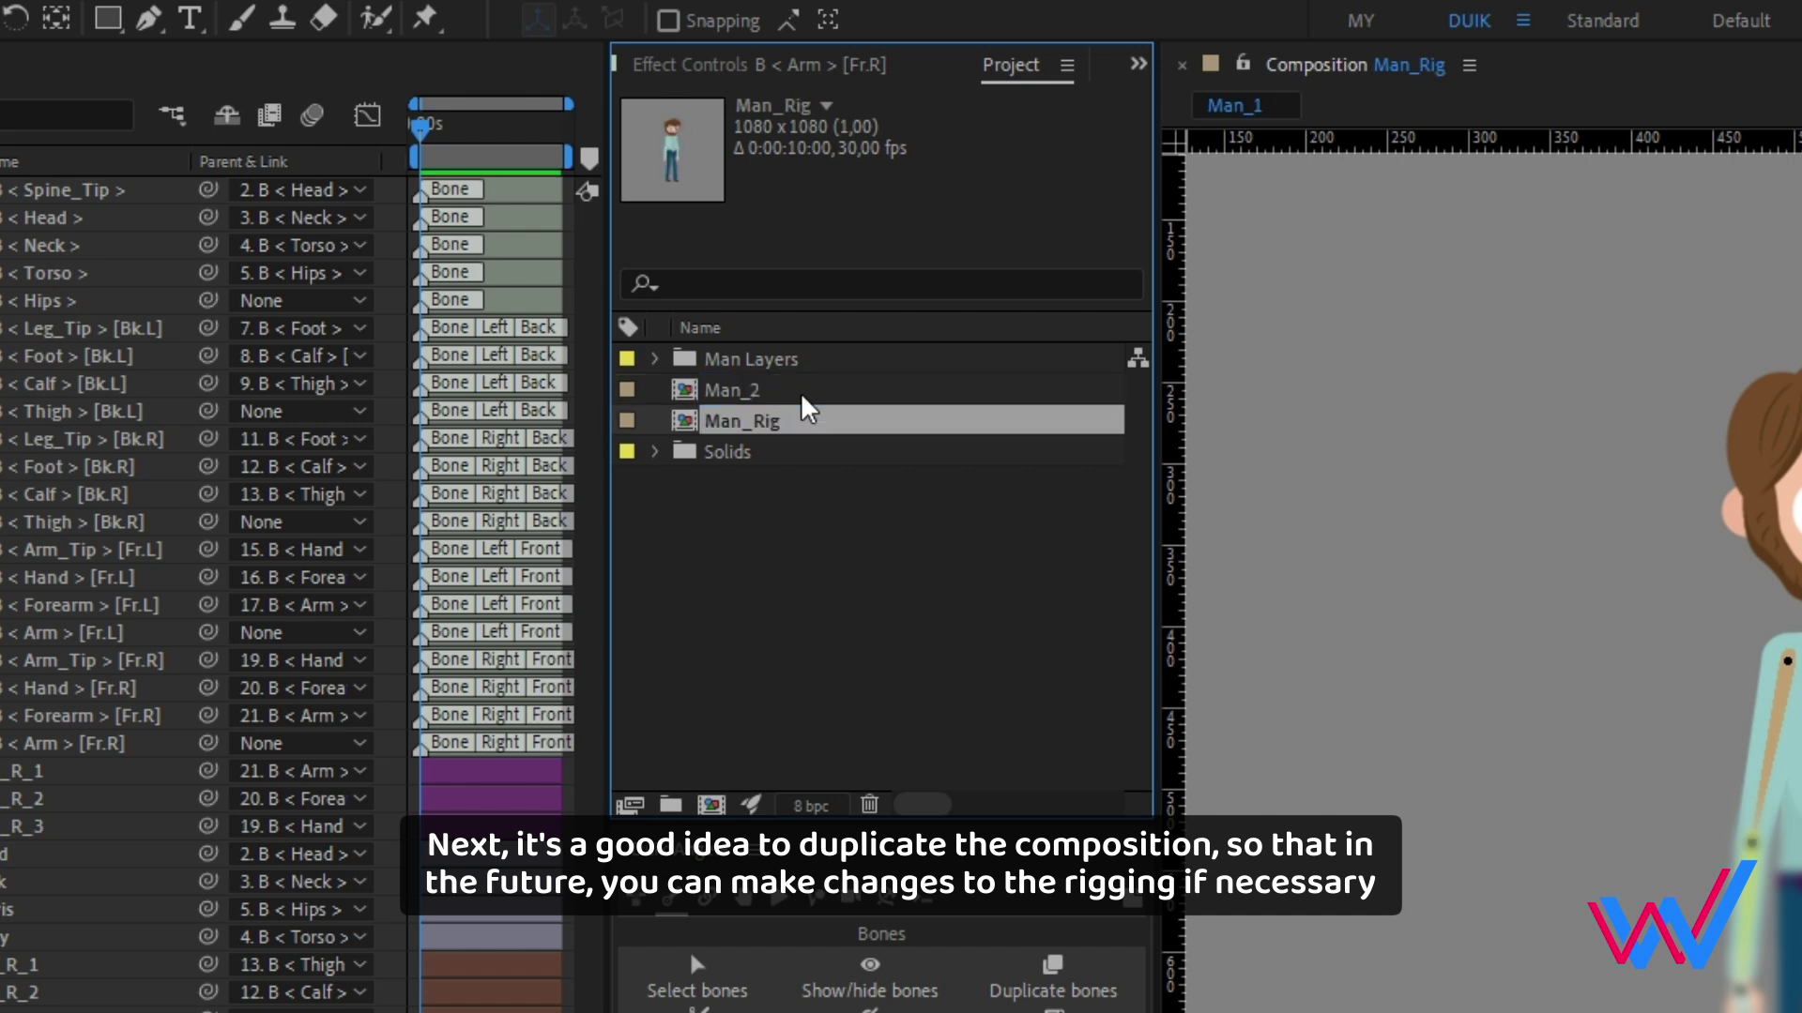
# - Rename the duplicated composition as Man_Animation and open it
pyautogui.click(779, 392)
pyautogui.press('Return')
pyautogui.write('Man_Animation')
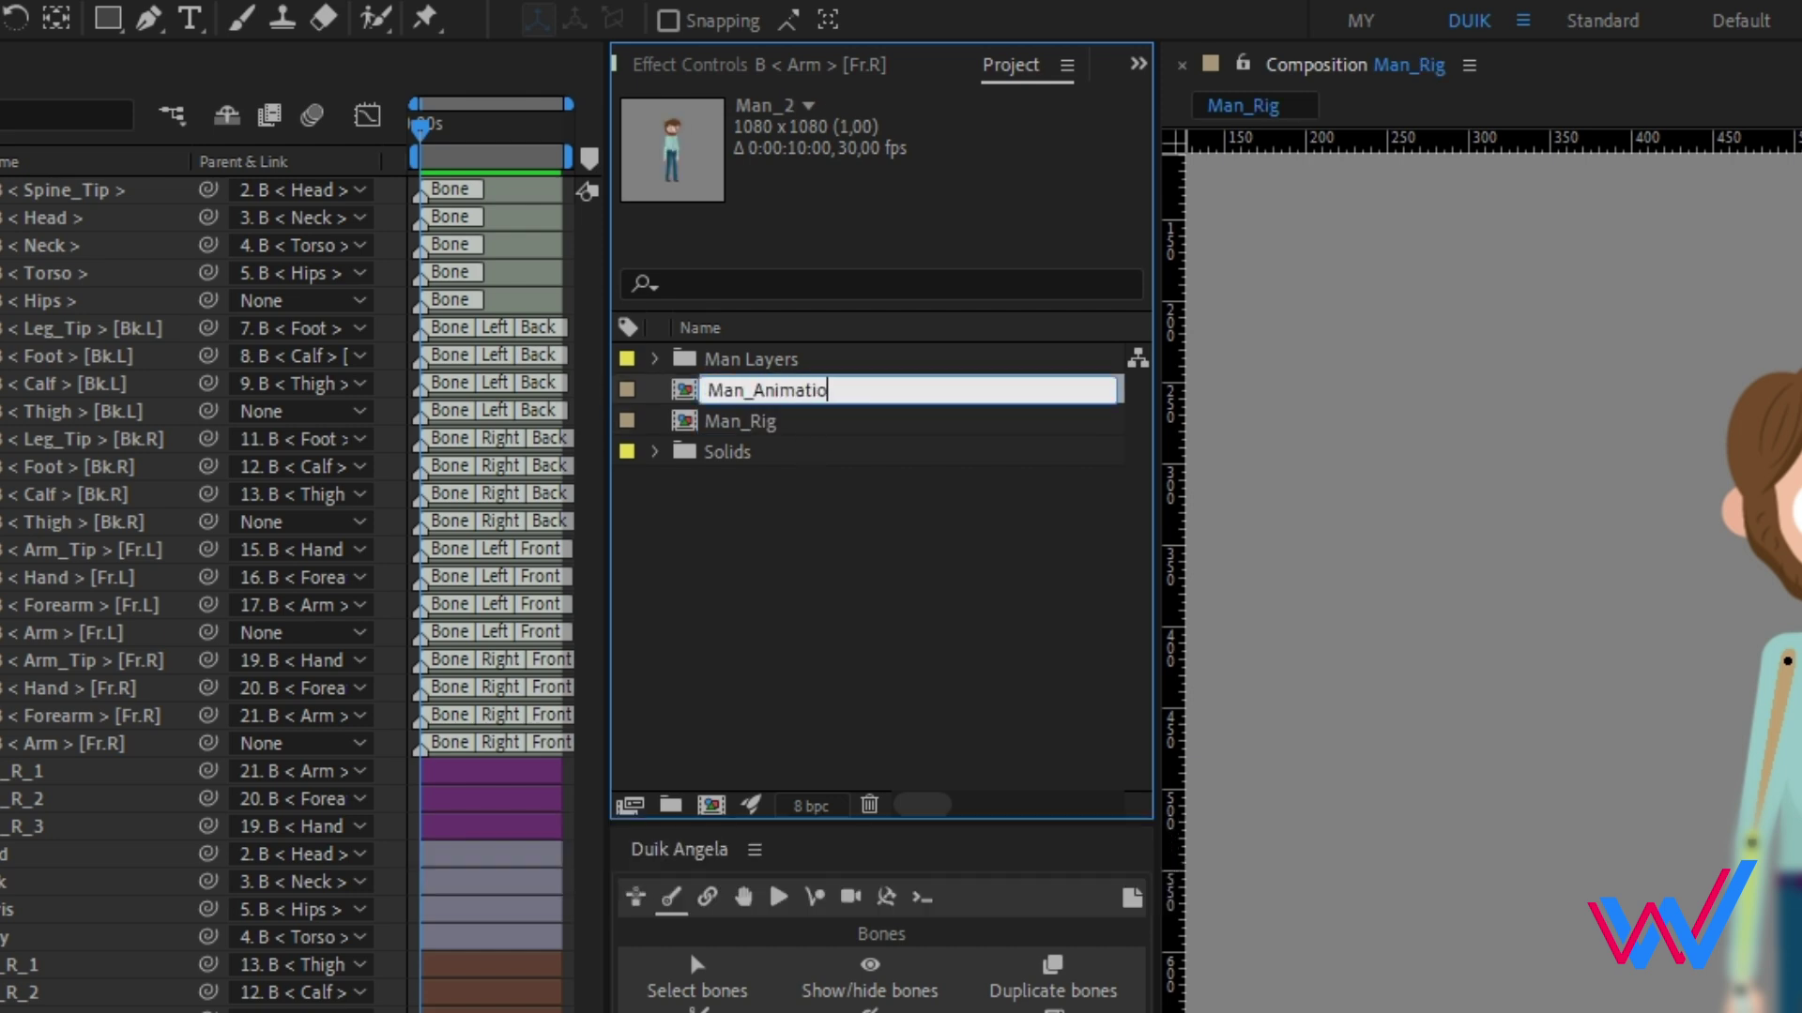
pyautogui.press('Return')
pyautogui.doubleClick(798, 390)
# - Auto-rig all the bone layers from B < Arm > [Fr.R] to B < Spine_Tip > with Duik
pyautogui.click(77, 746)
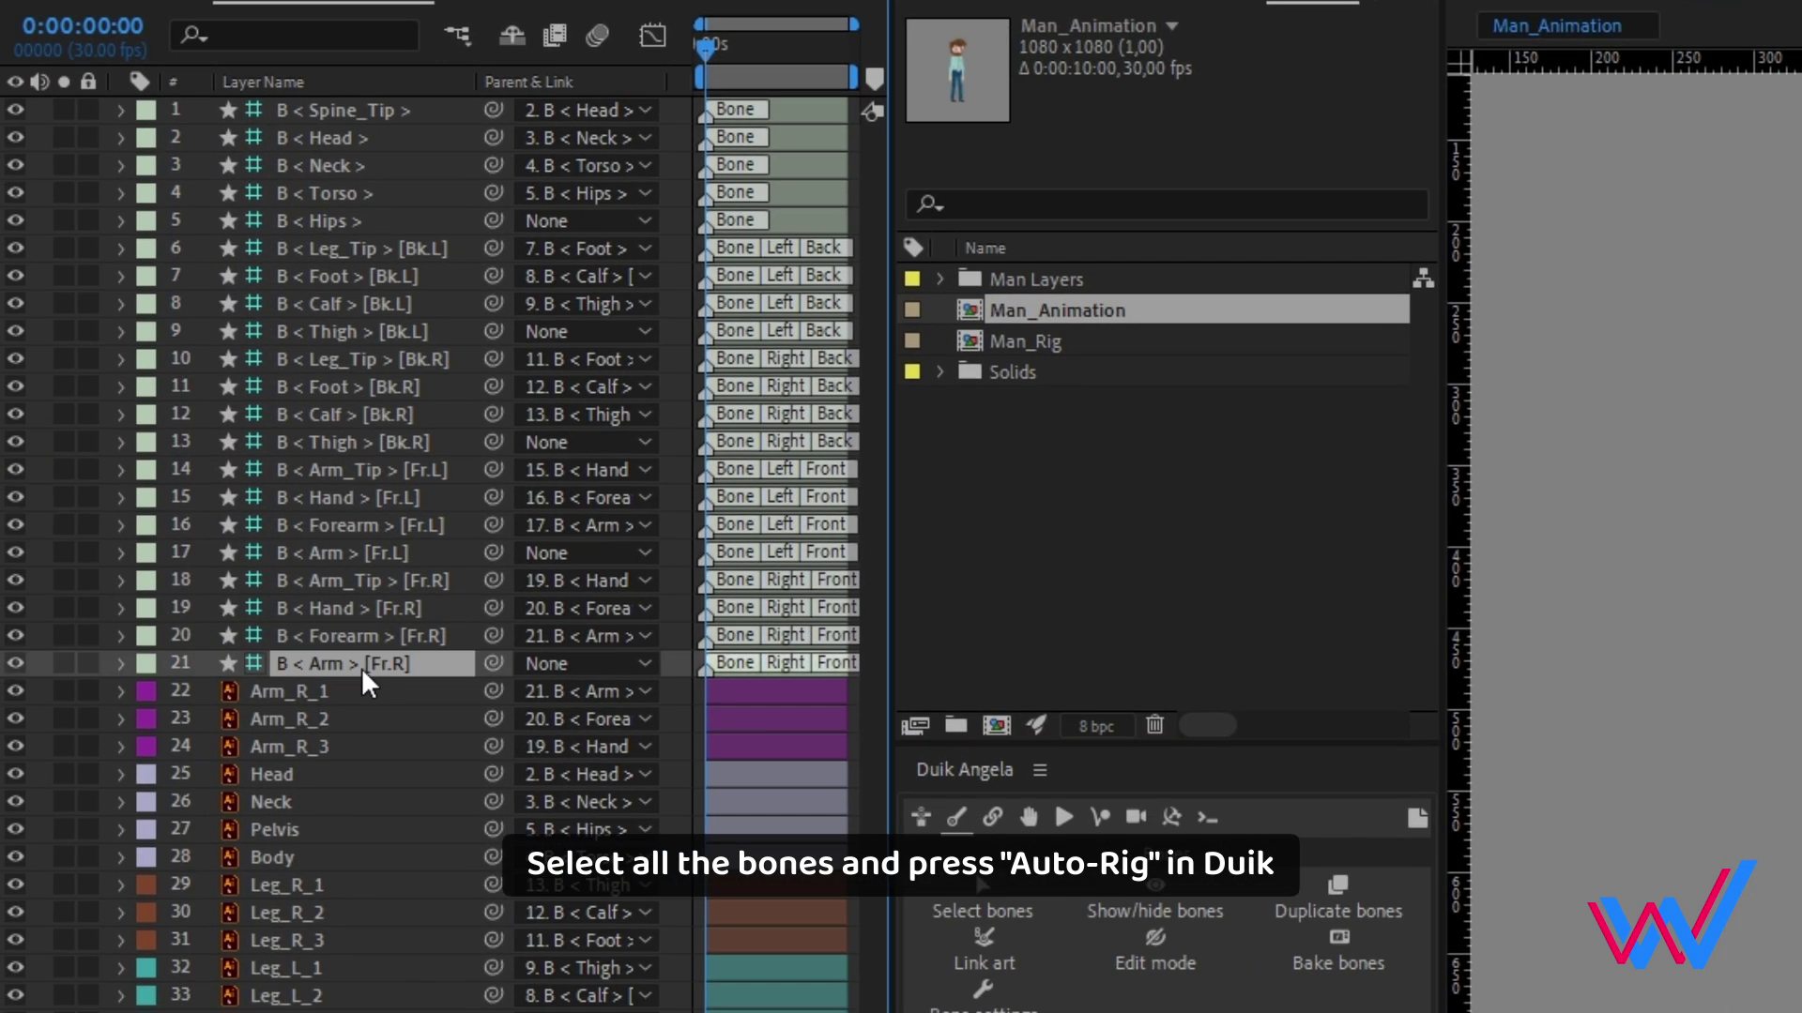
pyautogui.keyDown('shift'); pyautogui.click(346, 110); pyautogui.keyUp('shift')
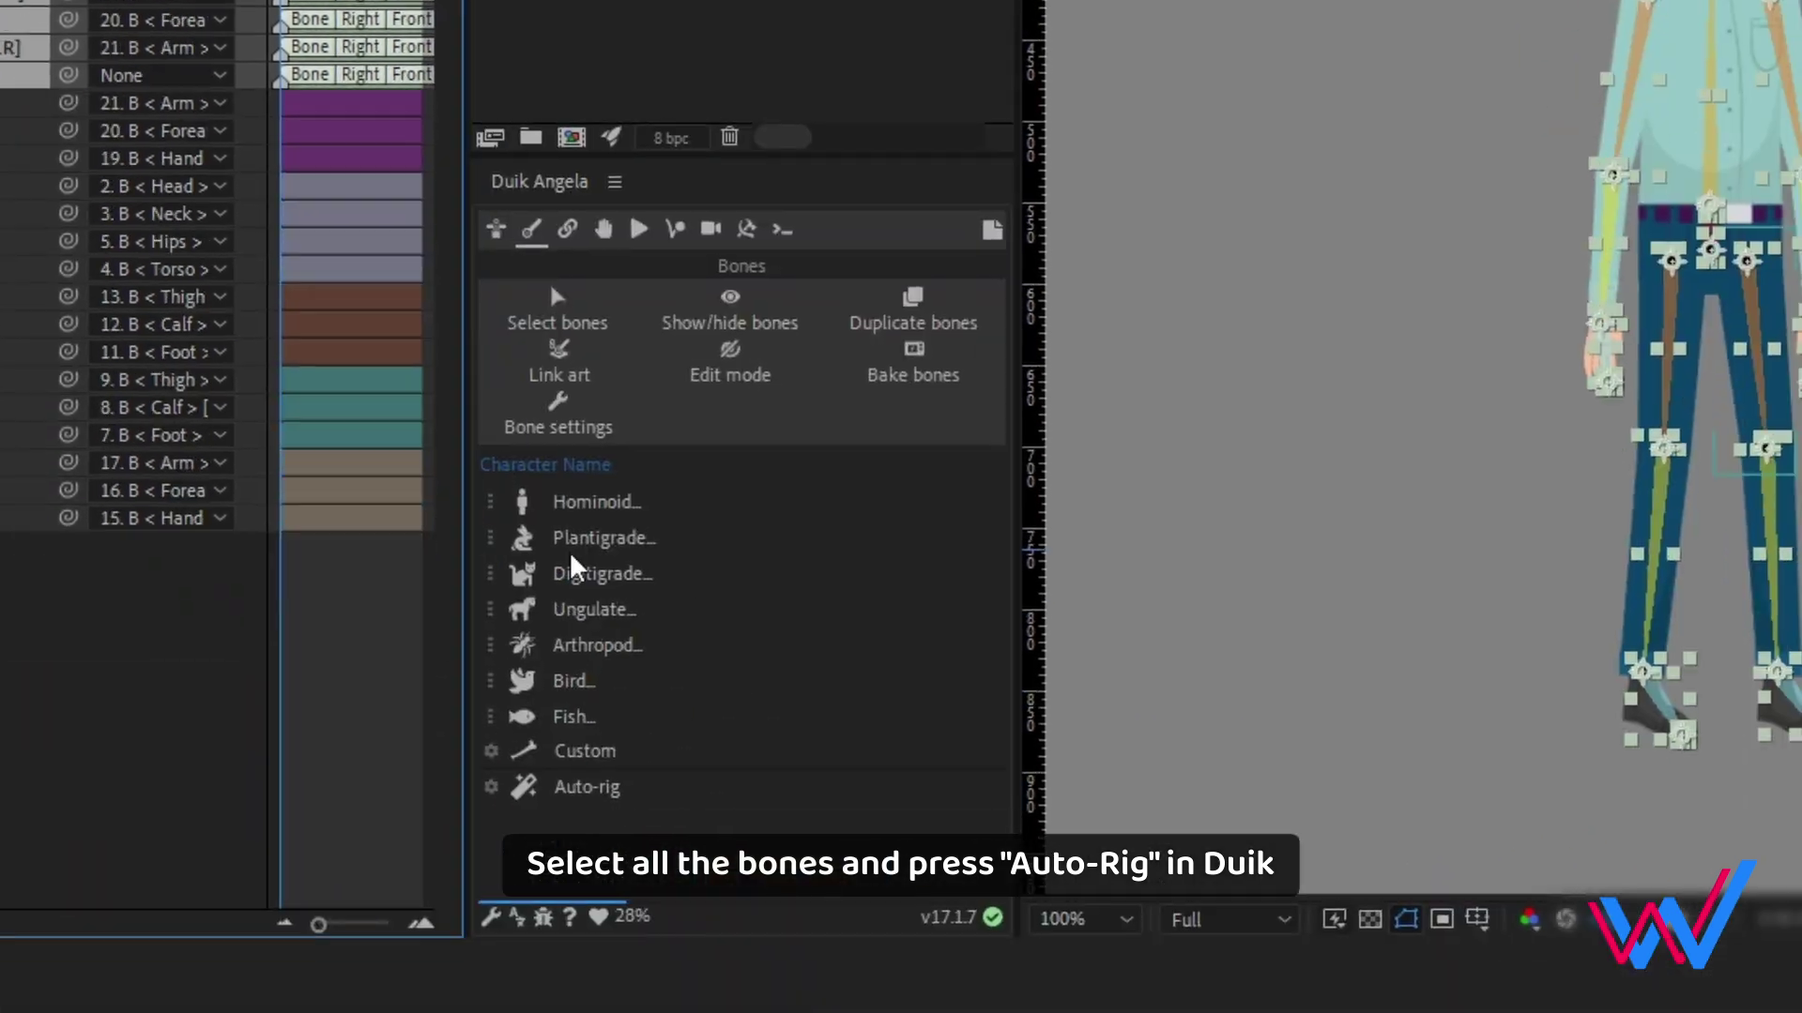
pyautogui.click(589, 788)
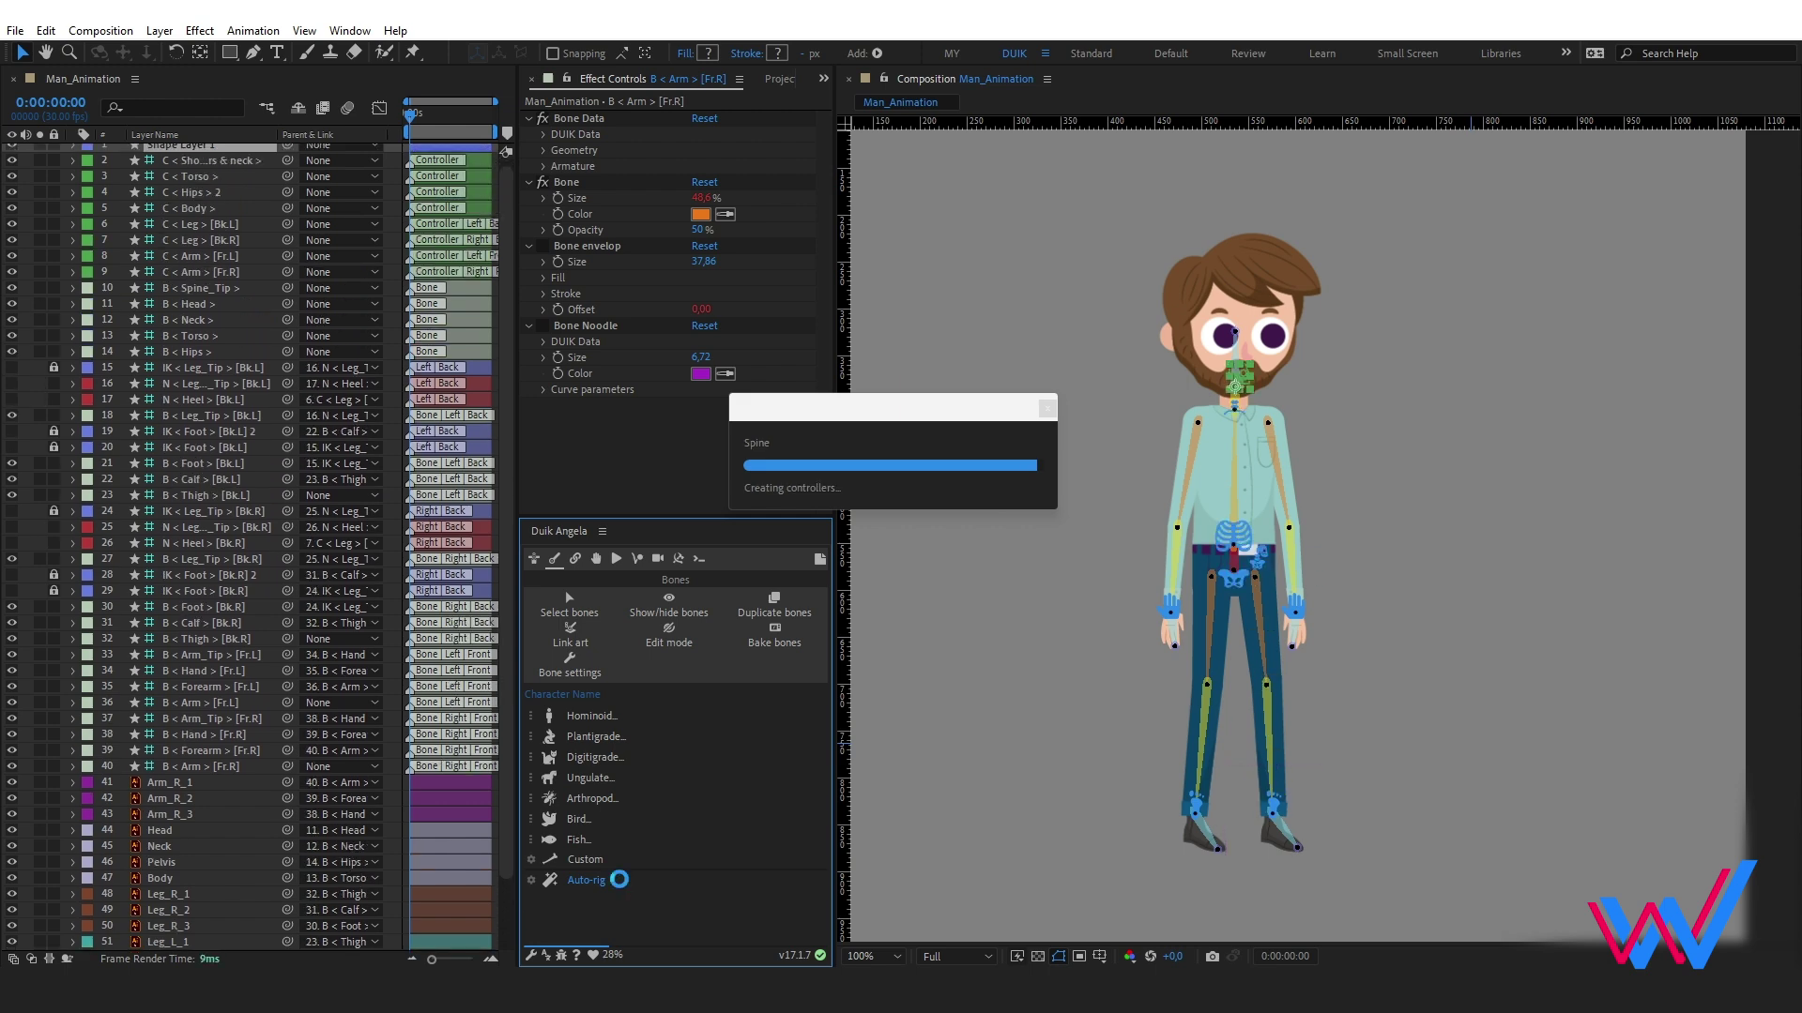
# - Collapse the expanded properties of the controller layers in the Man_Animation timeline
pyautogui.scroll(2, 237, 459)
pyautogui.click(71, 168)
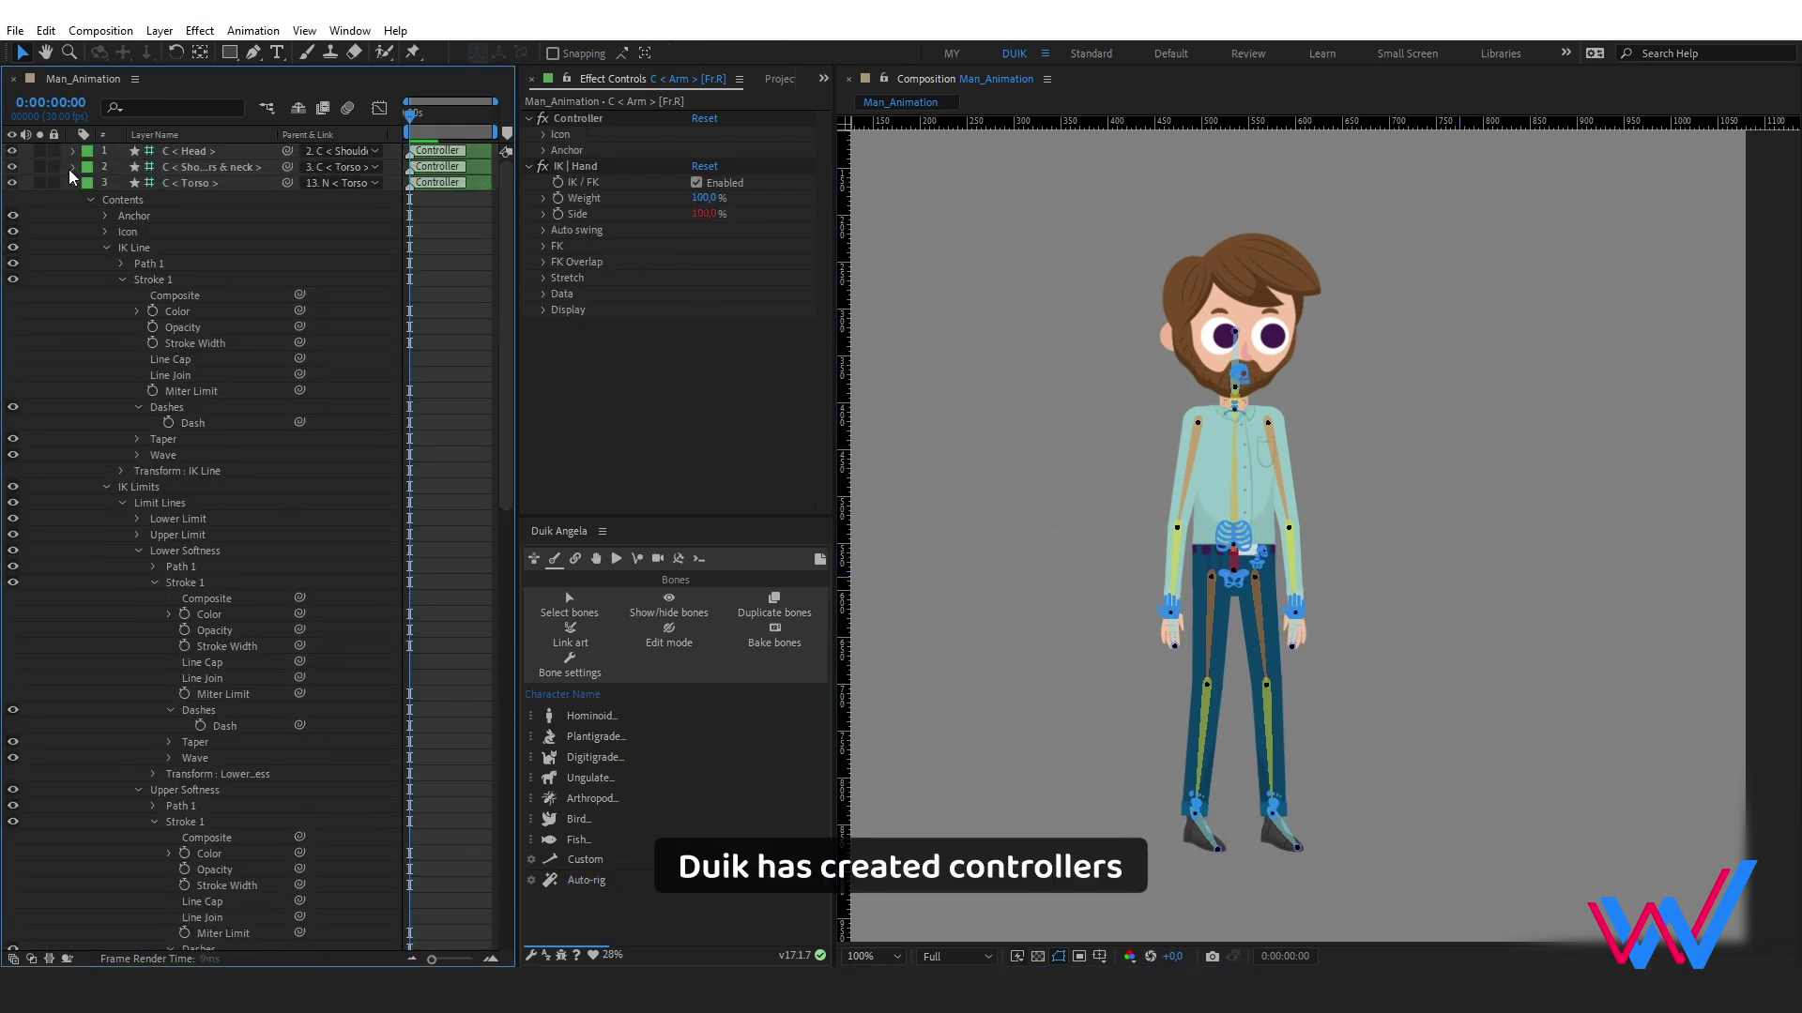
pyautogui.click(72, 182)
# - Hide and lock all layers from B < Spine_Tip > to B < Arm > [Fr.R]
pyautogui.click(188, 294)
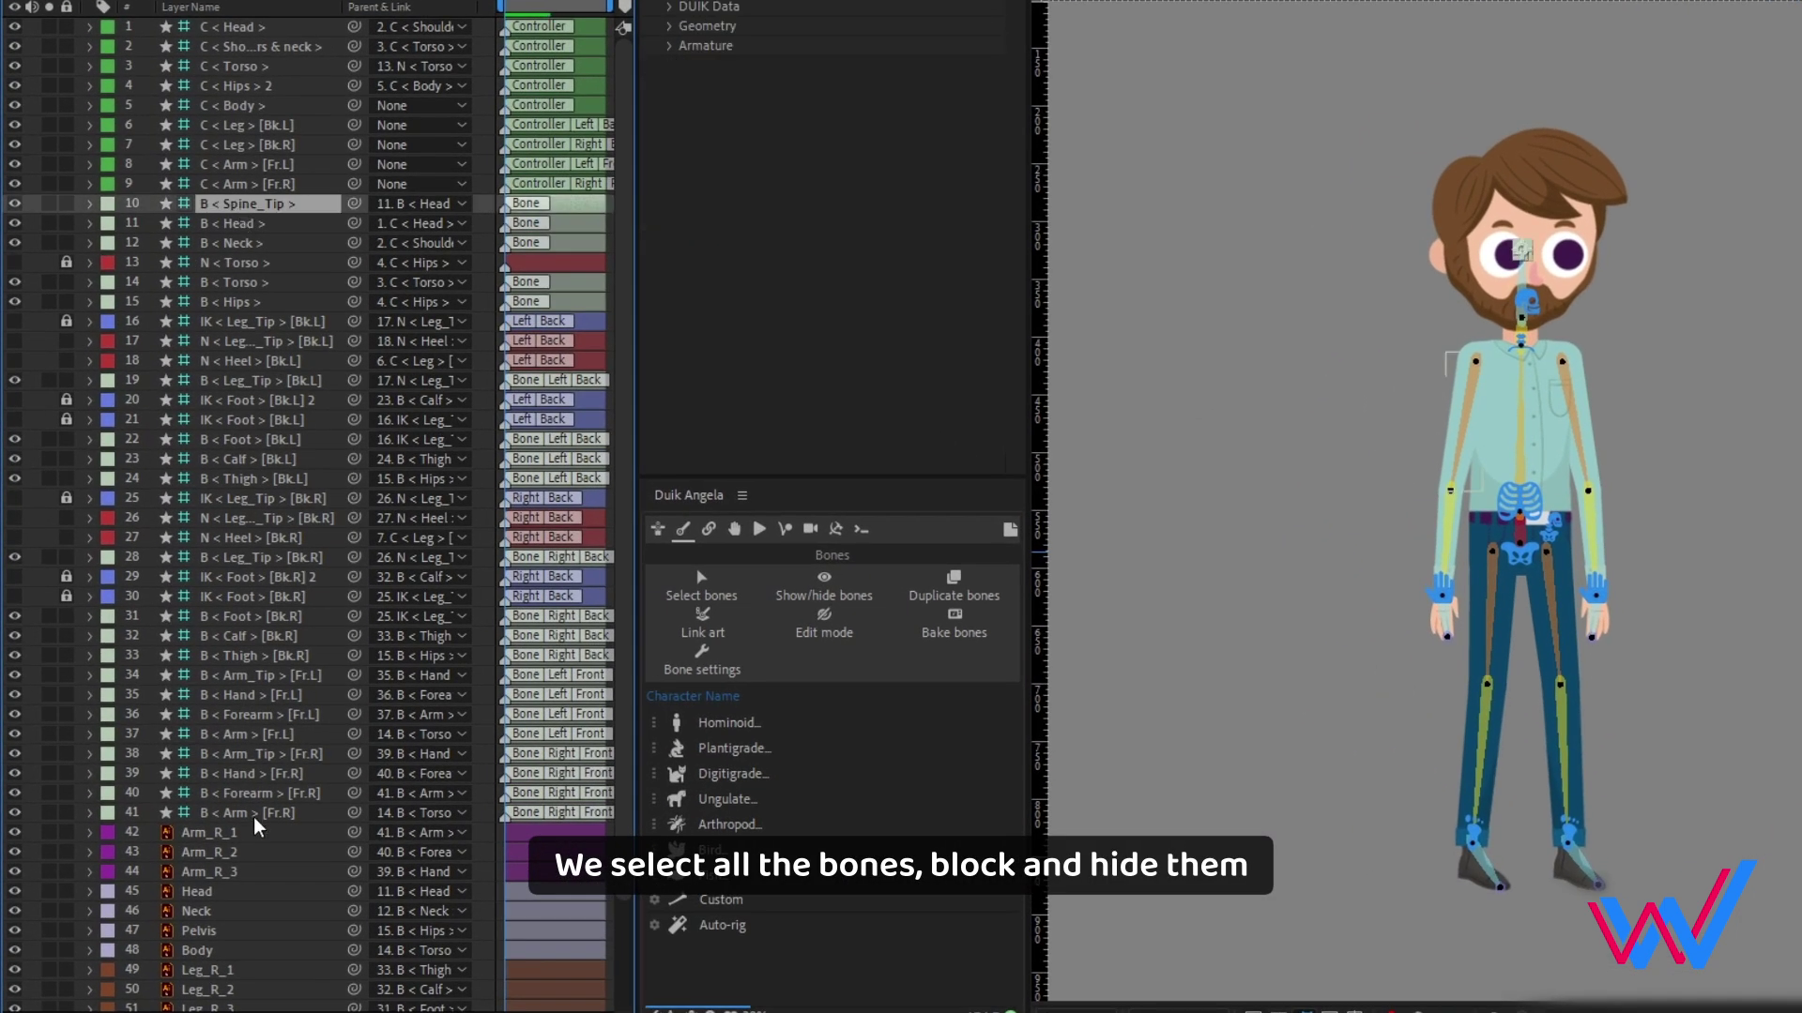
pyautogui.keyDown('shift'); pyautogui.click(254, 818); pyautogui.keyUp('shift')
pyautogui.hotkey('ctrl', 'l')
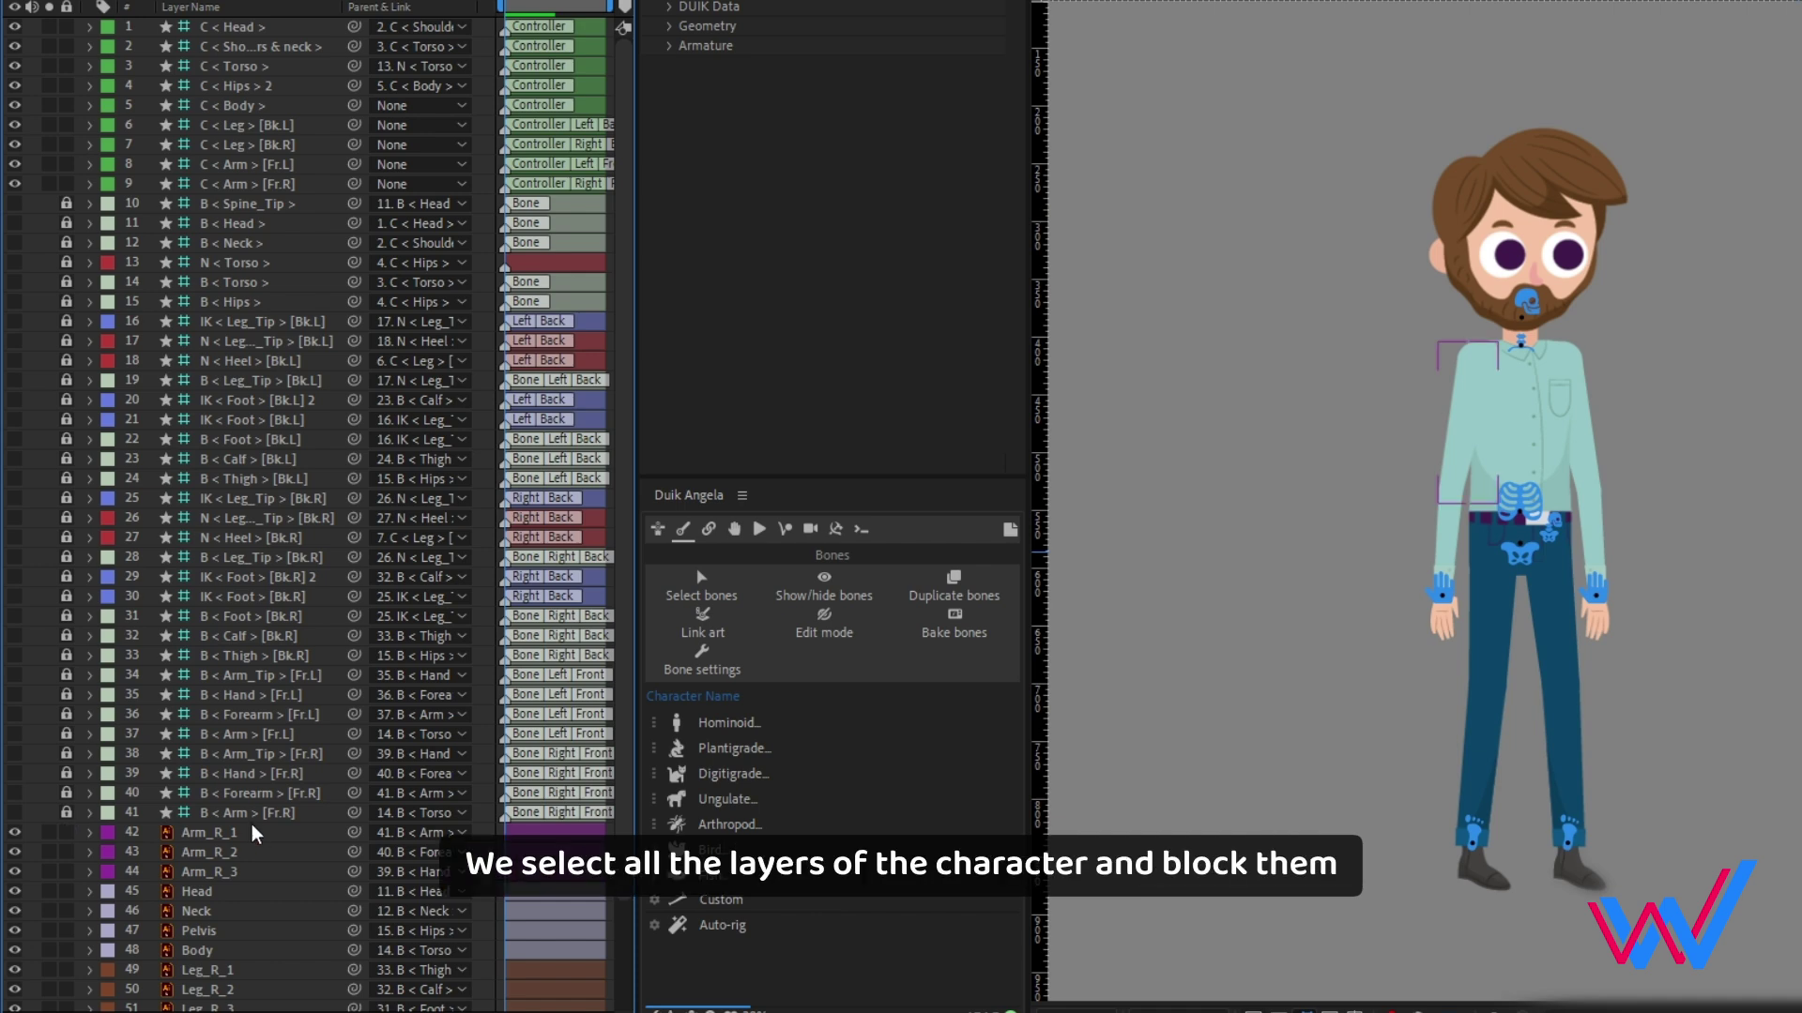
# - Lock all the character's artwork layers from Arm_R_1 to Arm_L_3
pyautogui.scroll(-2, 251, 835)
pyautogui.click(235, 711)
pyautogui.keyDown('shift'); pyautogui.click(226, 1002); pyautogui.keyUp('shift')
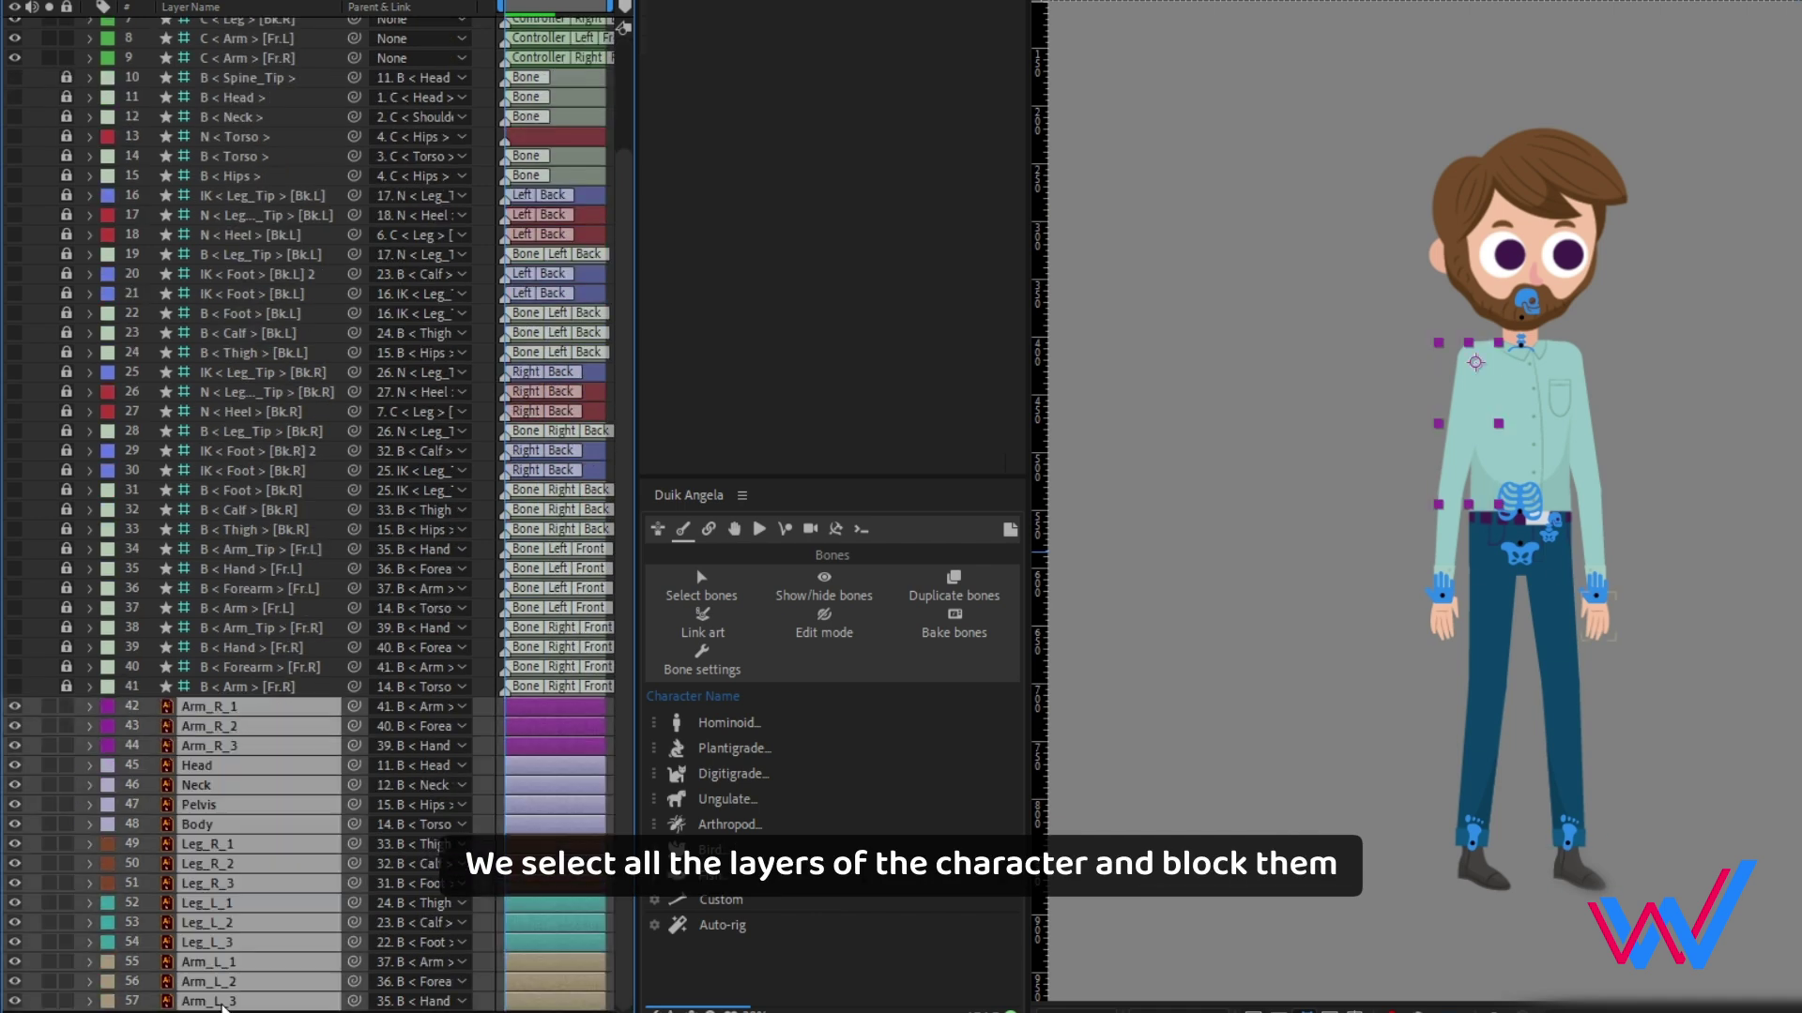
pyautogui.hotkey('ctrl', 'l')
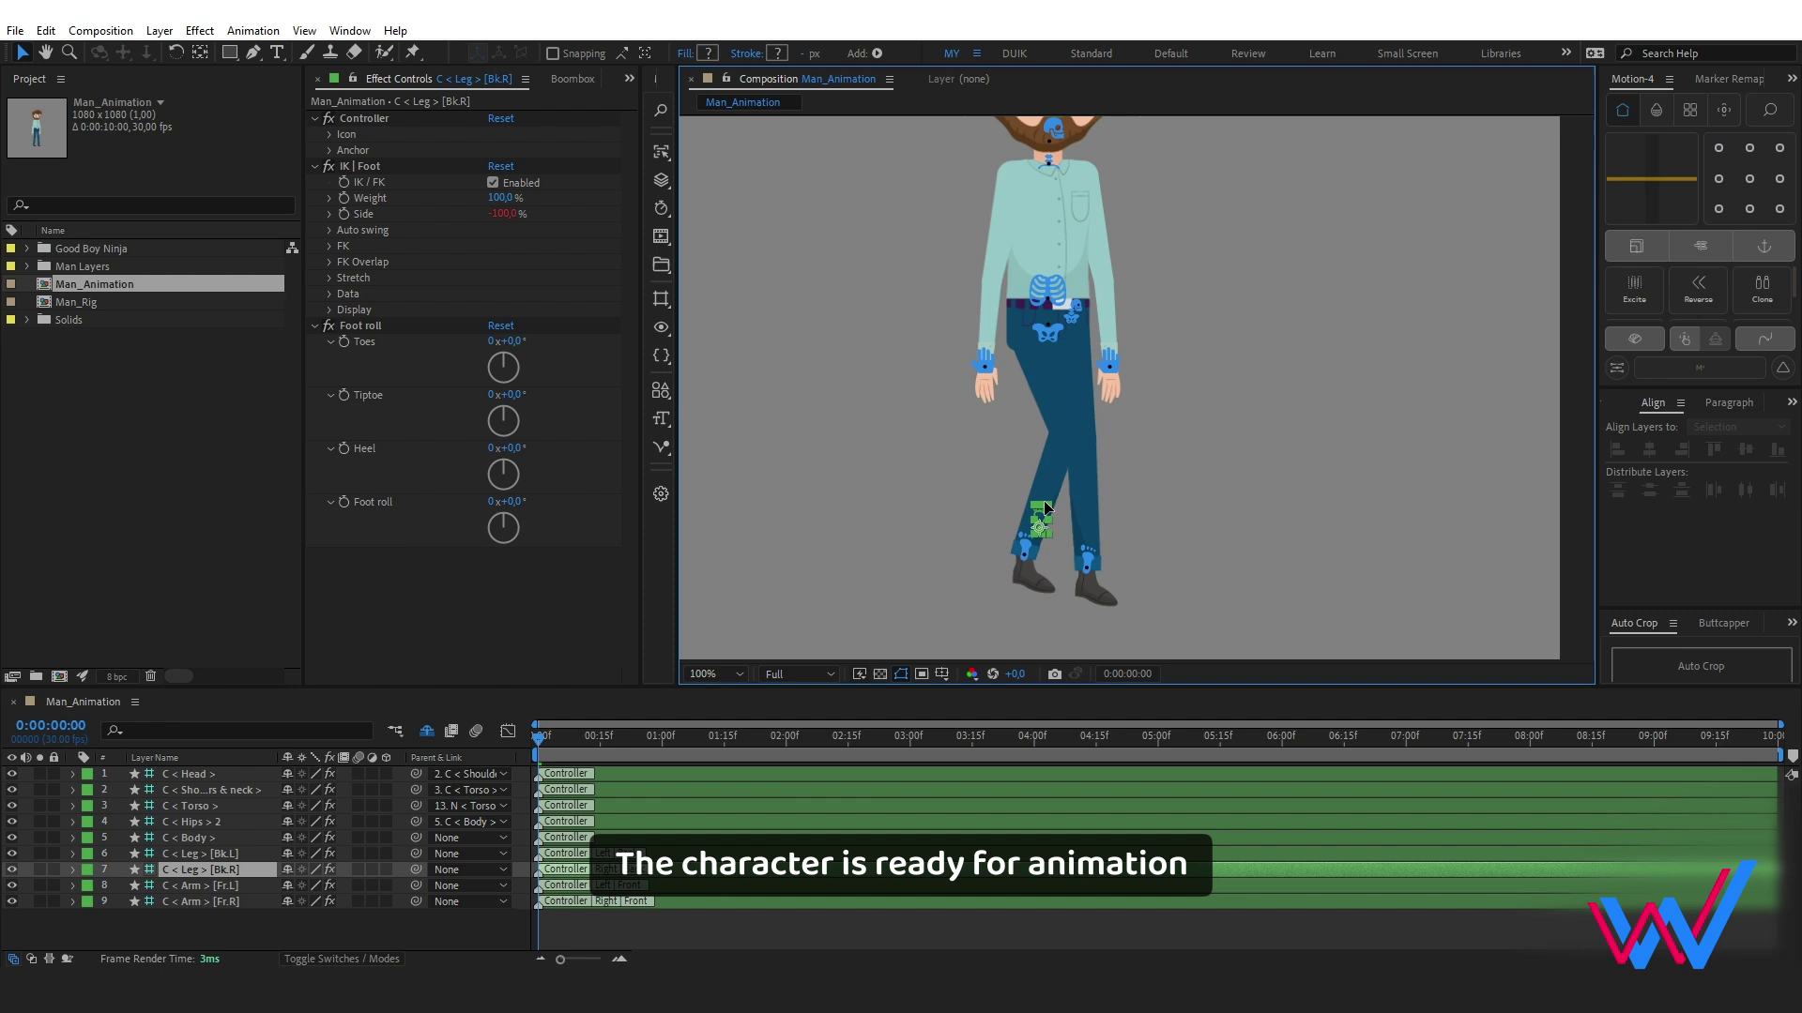
# - Test the rig by moving the leg, body and arm controllers and rotating the head and neck, undoing the changes
pyautogui.moveTo(957, 563); pyautogui.dragTo(1109, 522)
pyautogui.hotkey('ctrl', 'z')
pyautogui.moveTo(1047, 334); pyautogui.dragTo(1133, 350)
pyautogui.hotkey('ctrl', 'z')
pyautogui.hotkey('ctrl', 'z')
pyautogui.moveTo(984, 362); pyautogui.dragTo(965, 344)
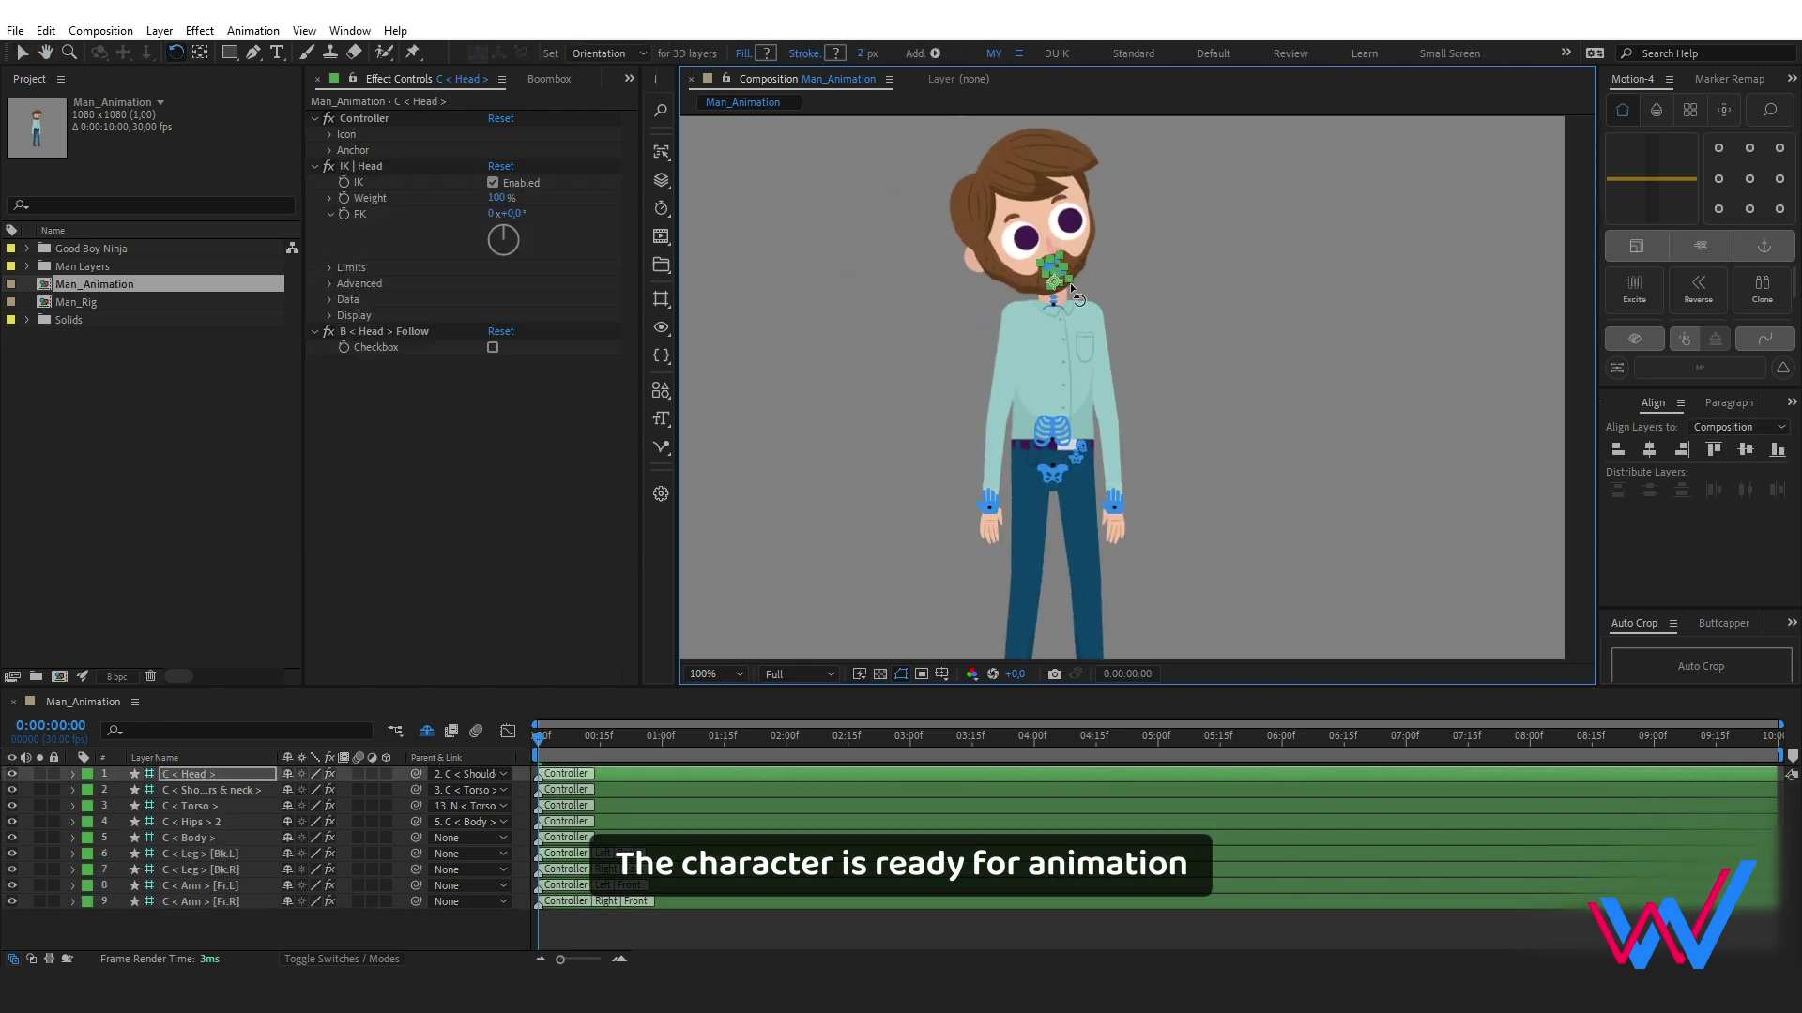
pyautogui.click(1072, 316)
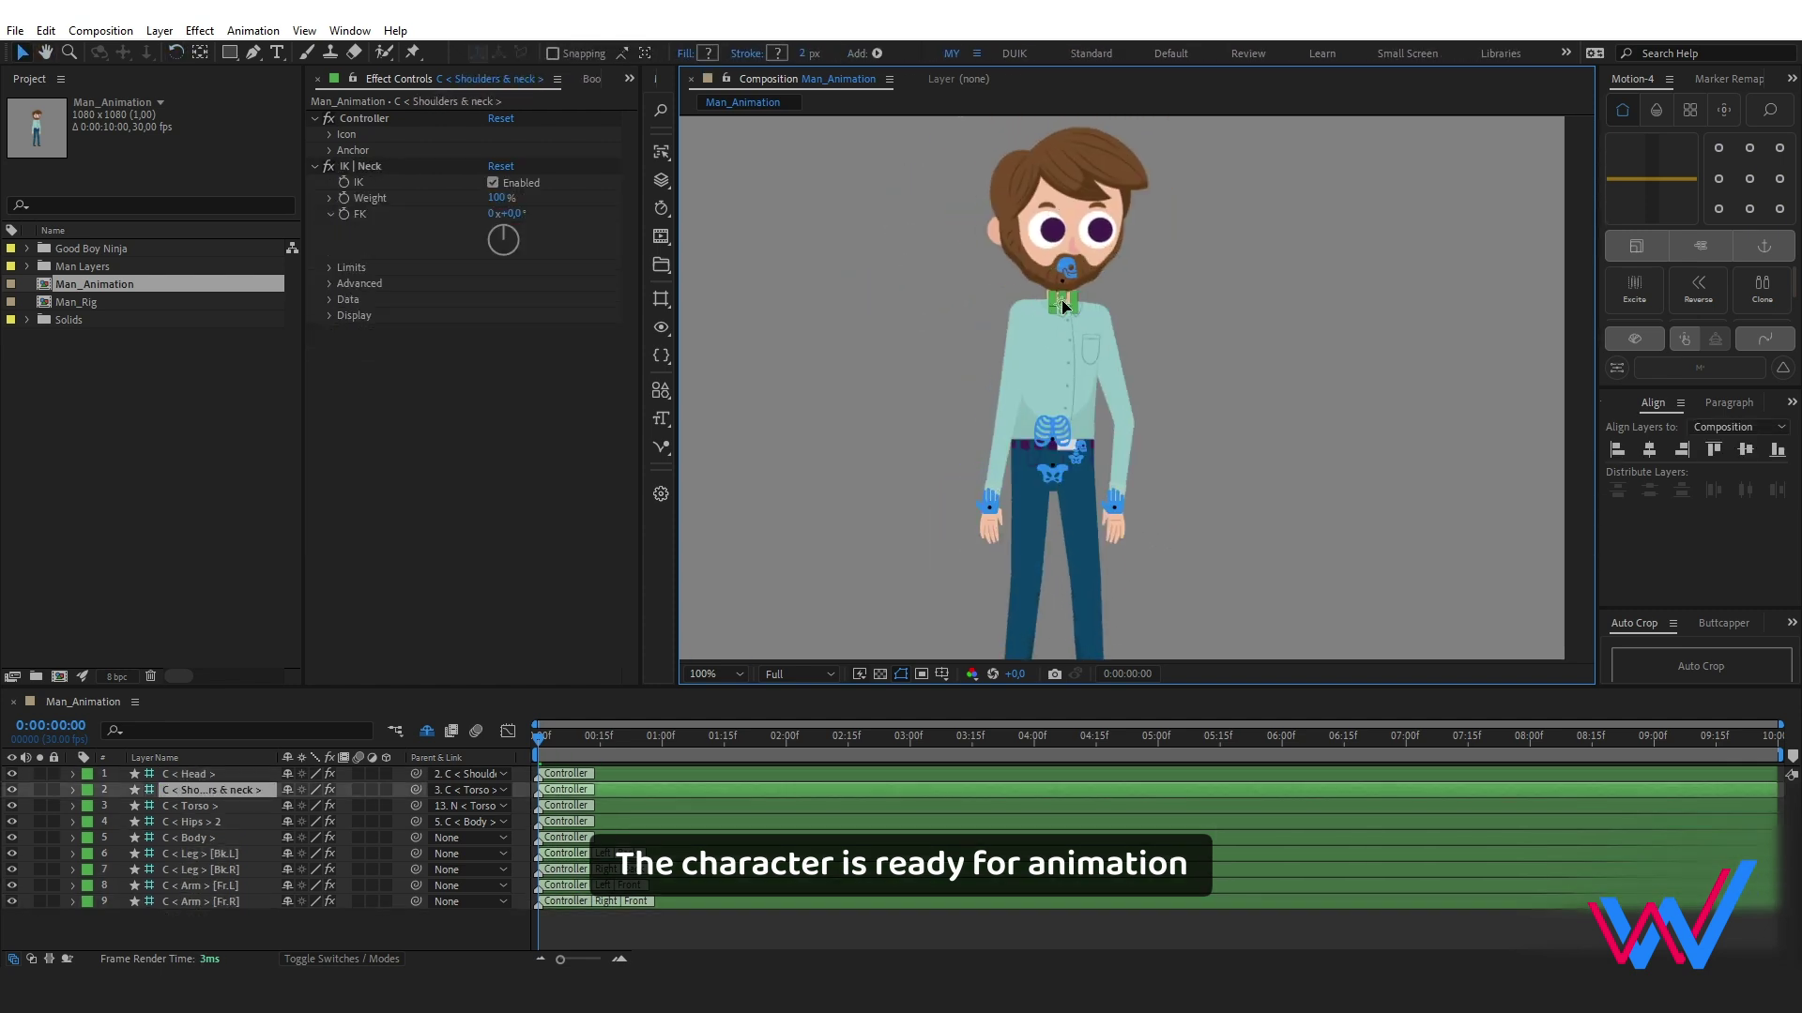
pyautogui.moveTo(1072, 315); pyautogui.dragTo(1028, 324)
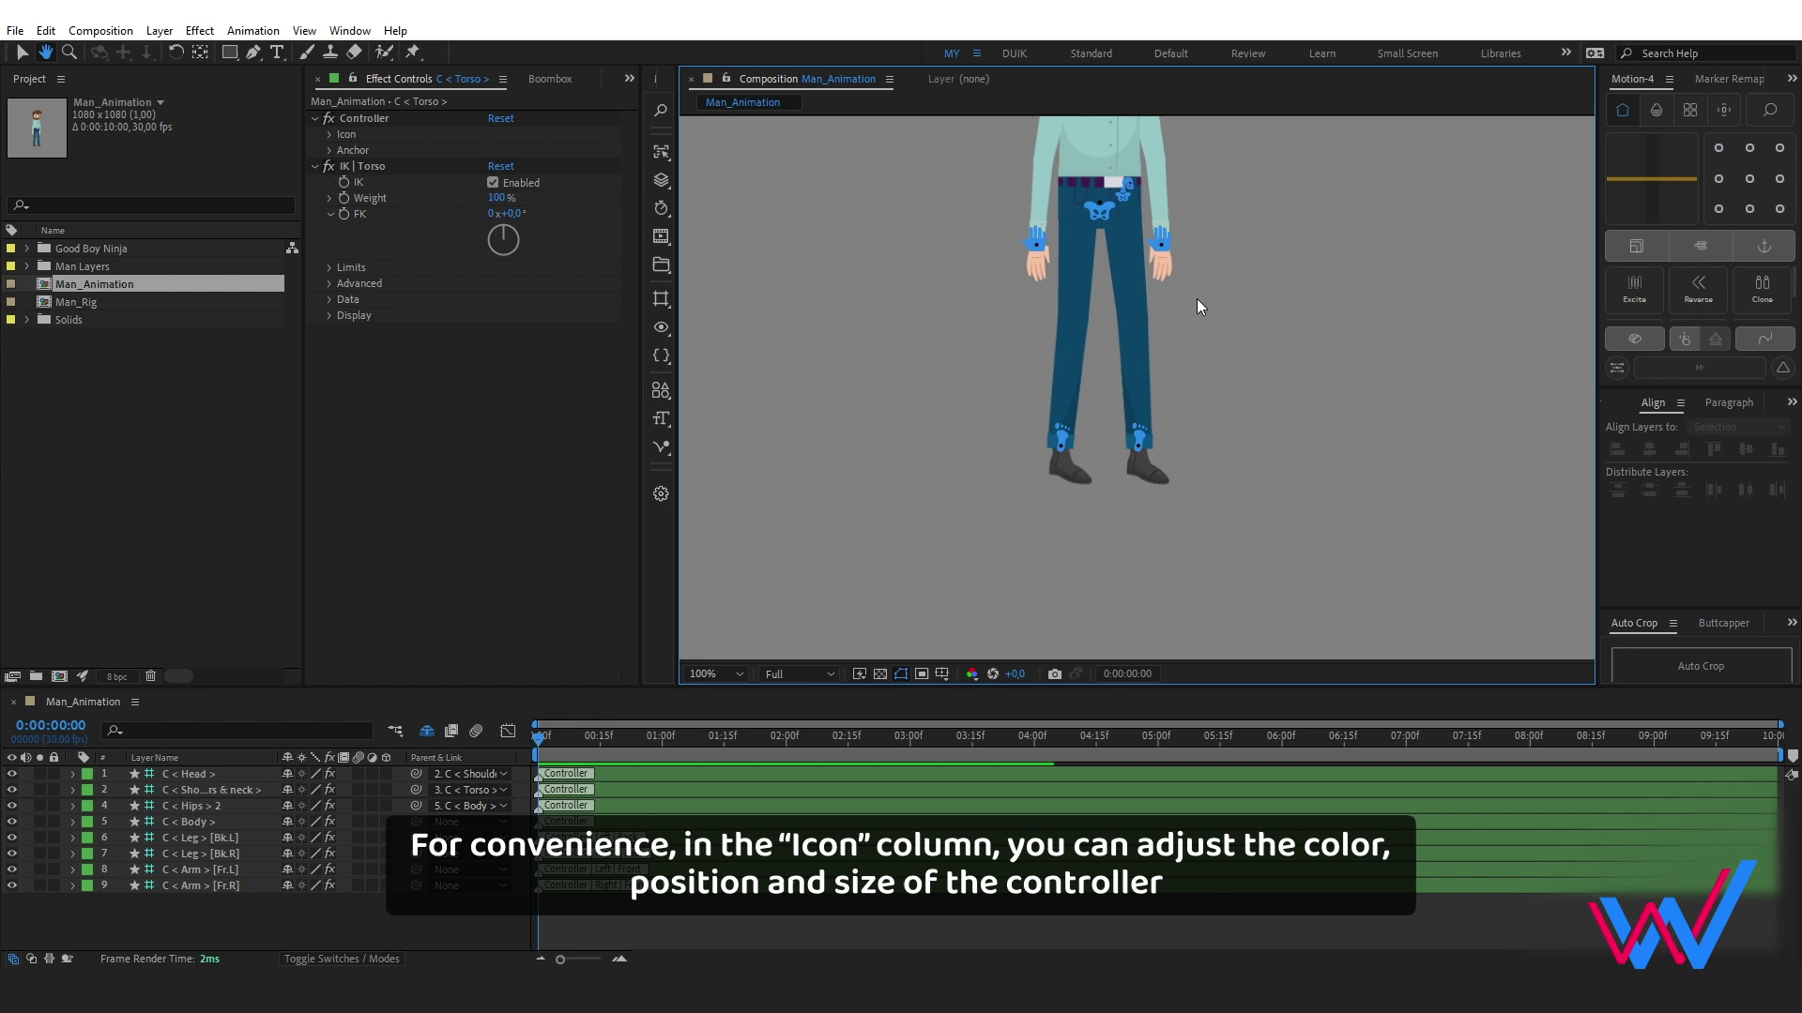
# - Move both foot controller icons below the shoes, to 0, 77 for C < Leg > [Bk.R] and 0, 78 for C < Leg > [Bk.L]
pyautogui.click(1061, 443)
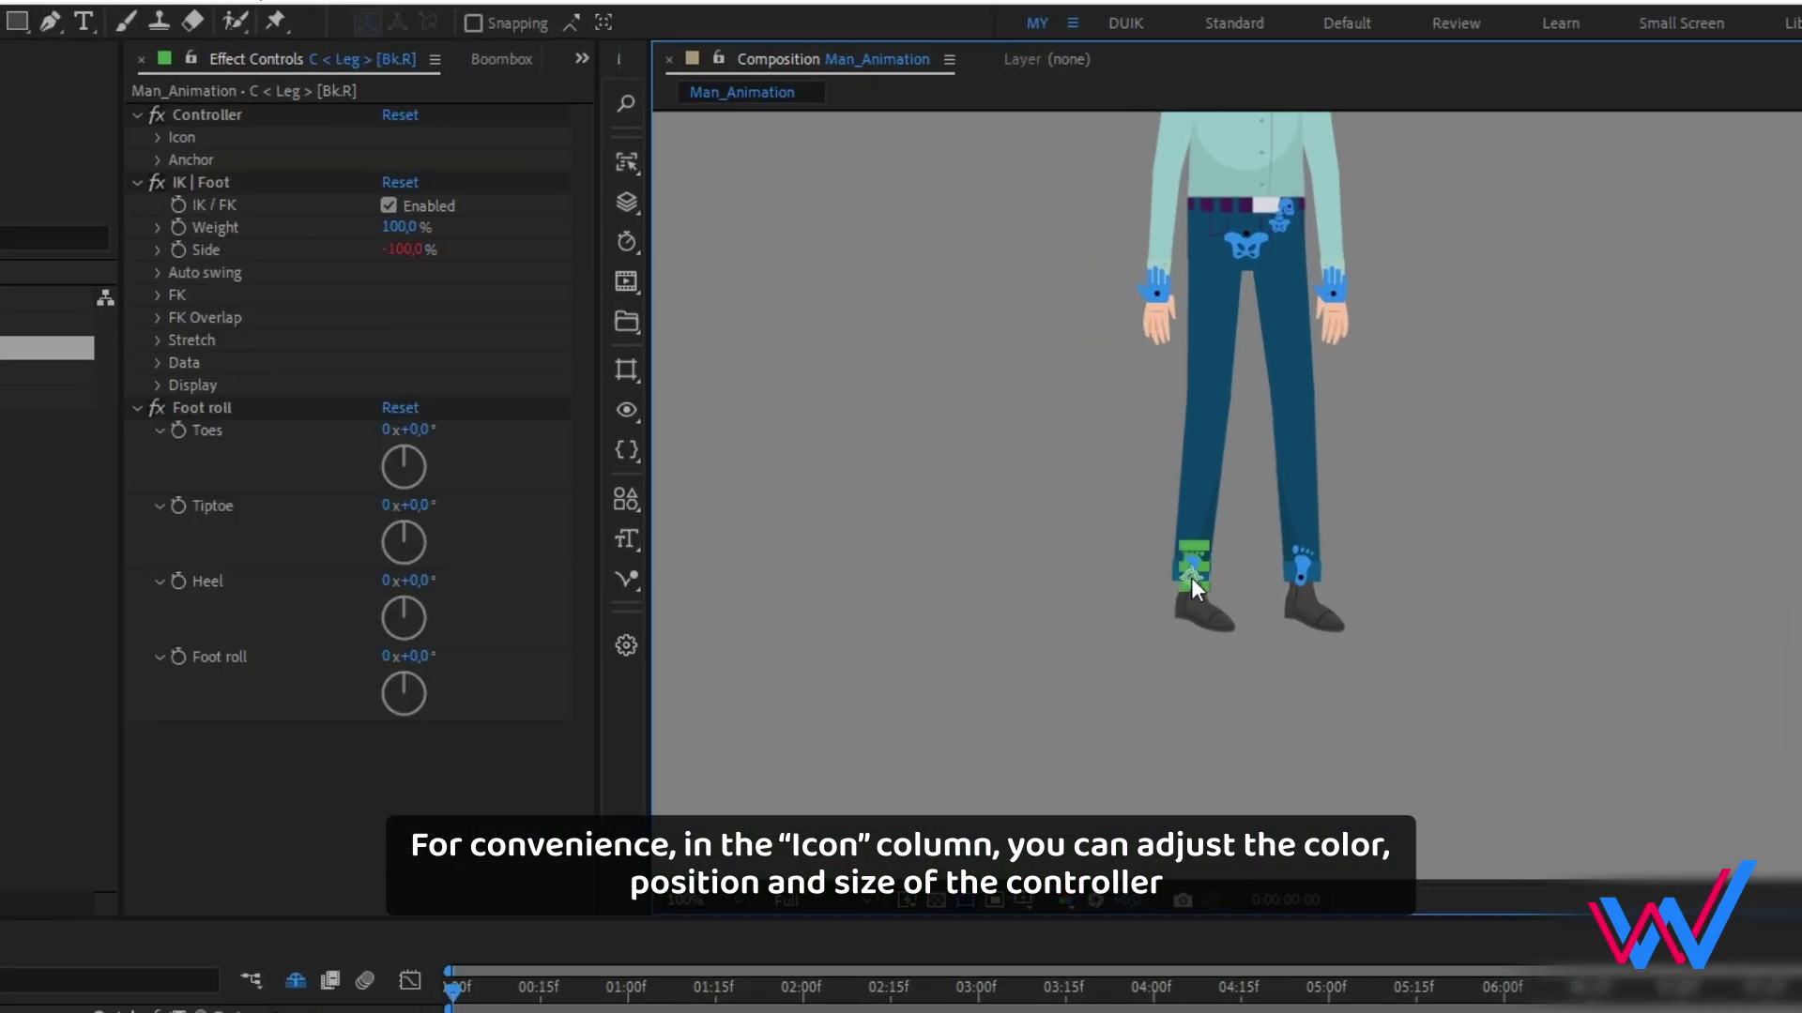
pyautogui.click(156, 137)
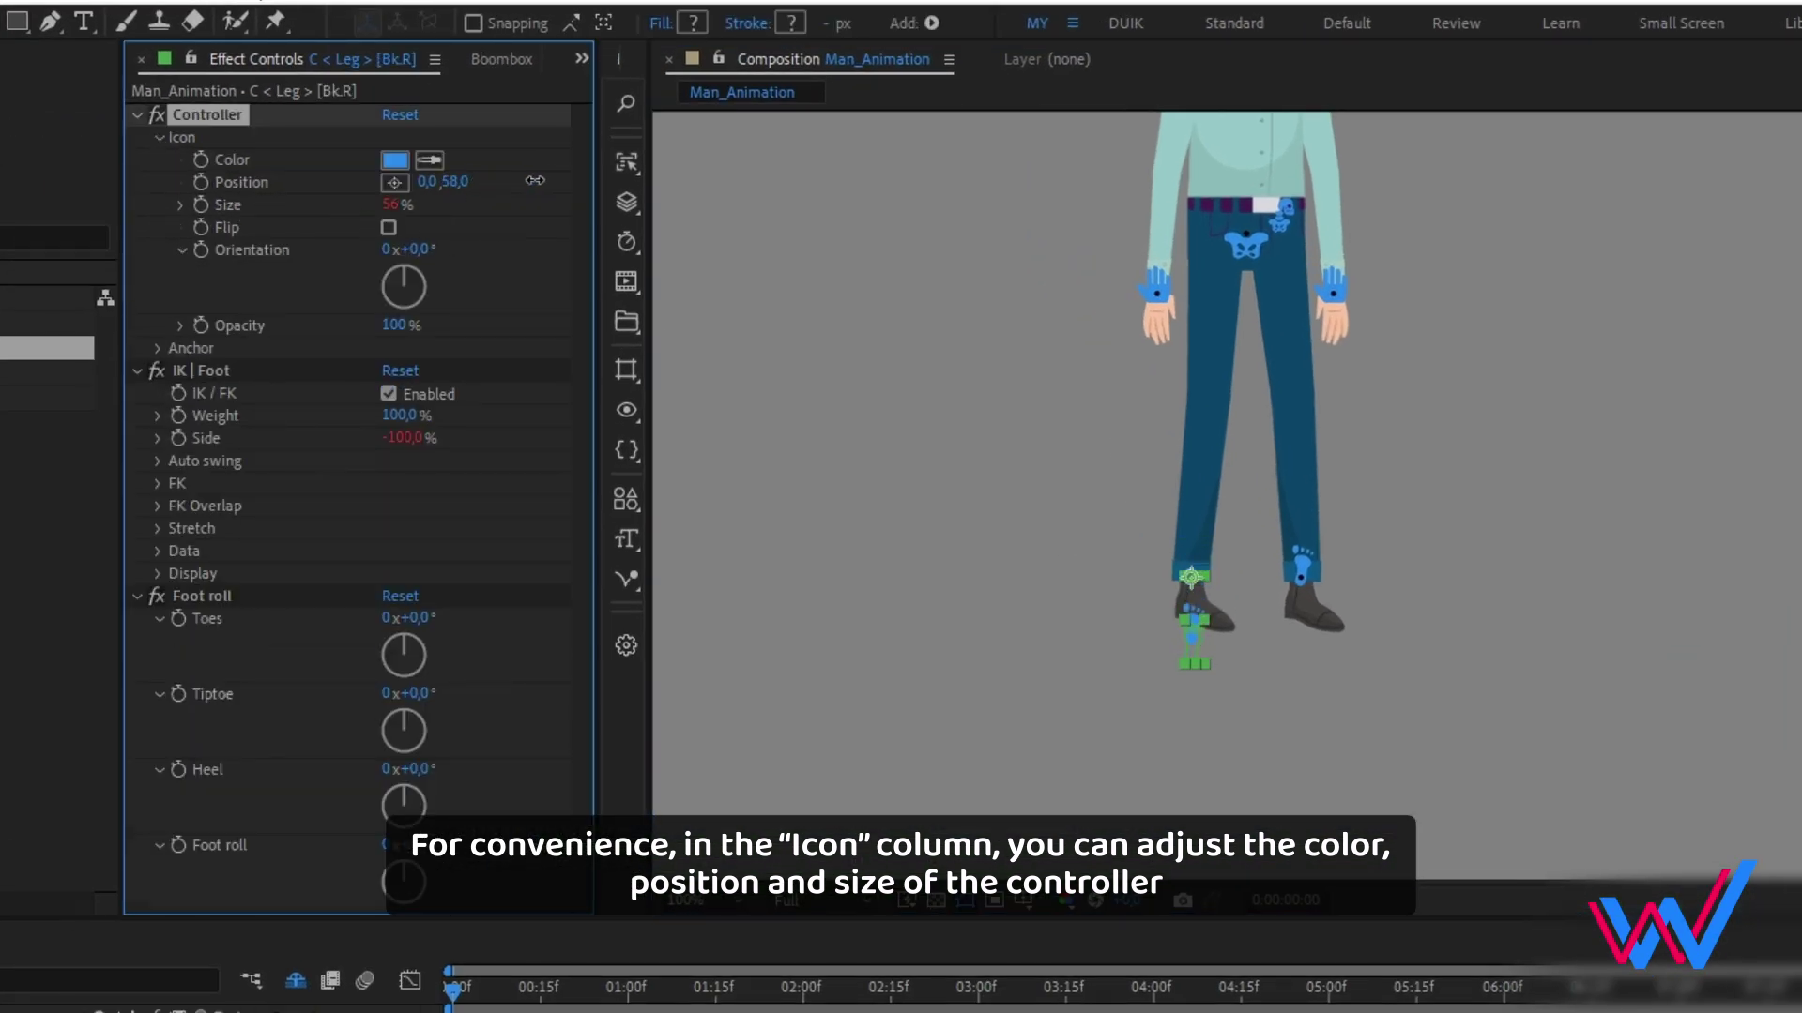
pyautogui.click(1303, 568)
pyautogui.click(173, 141)
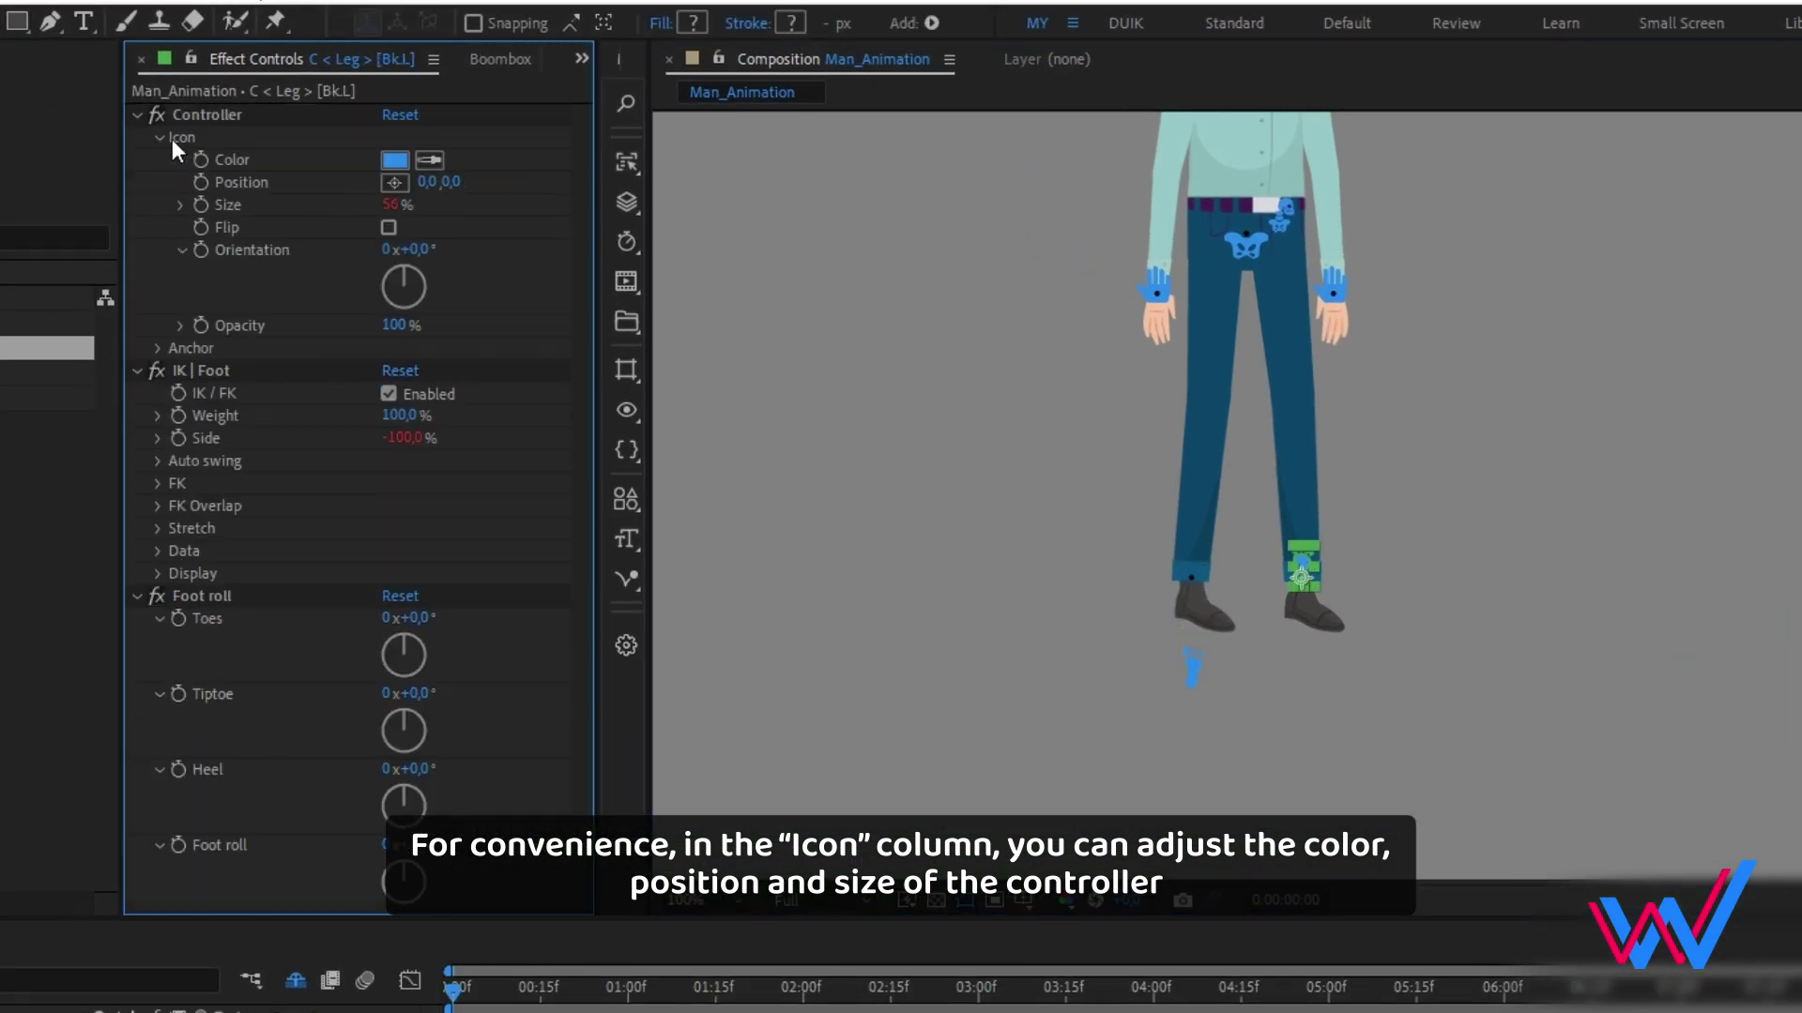
pyautogui.moveTo(481, 183); pyautogui.dragTo(574, 194)
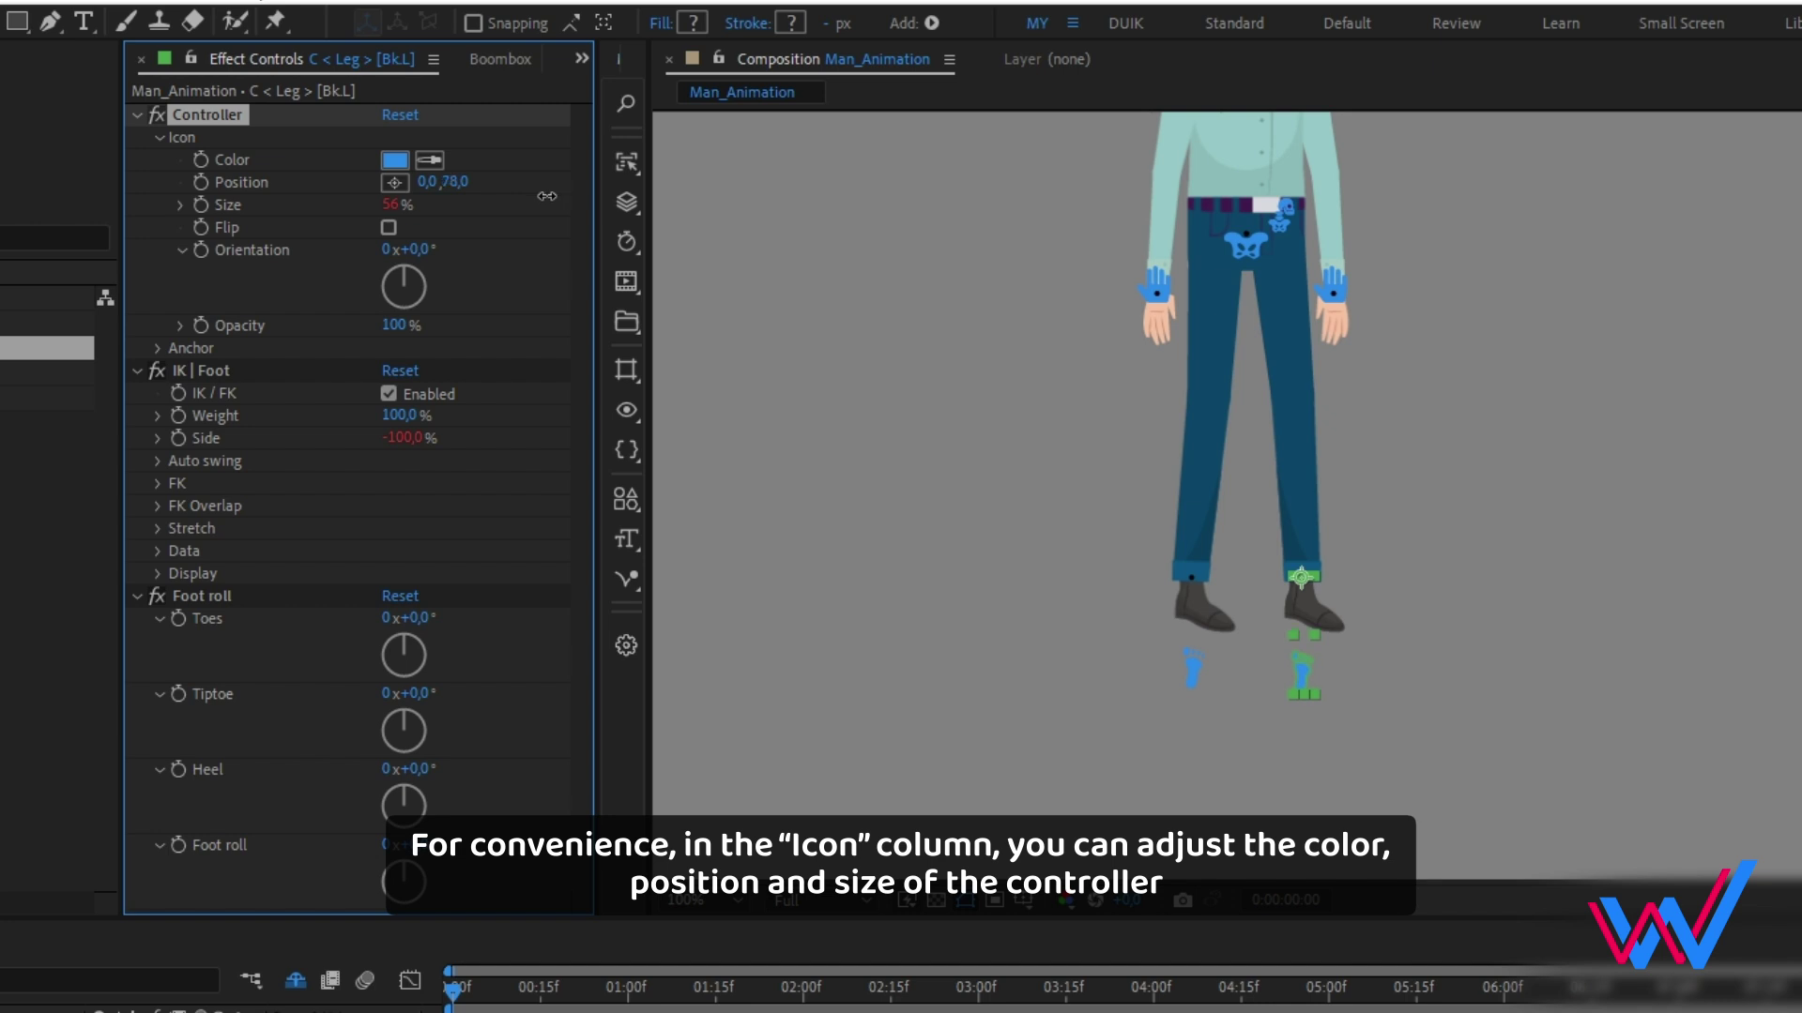
# - Change the icon color of the C < Leg > [Bk.L] controller to bright green
pyautogui.click(396, 161)
pyautogui.click(704, 850)
pyautogui.click(925, 644)
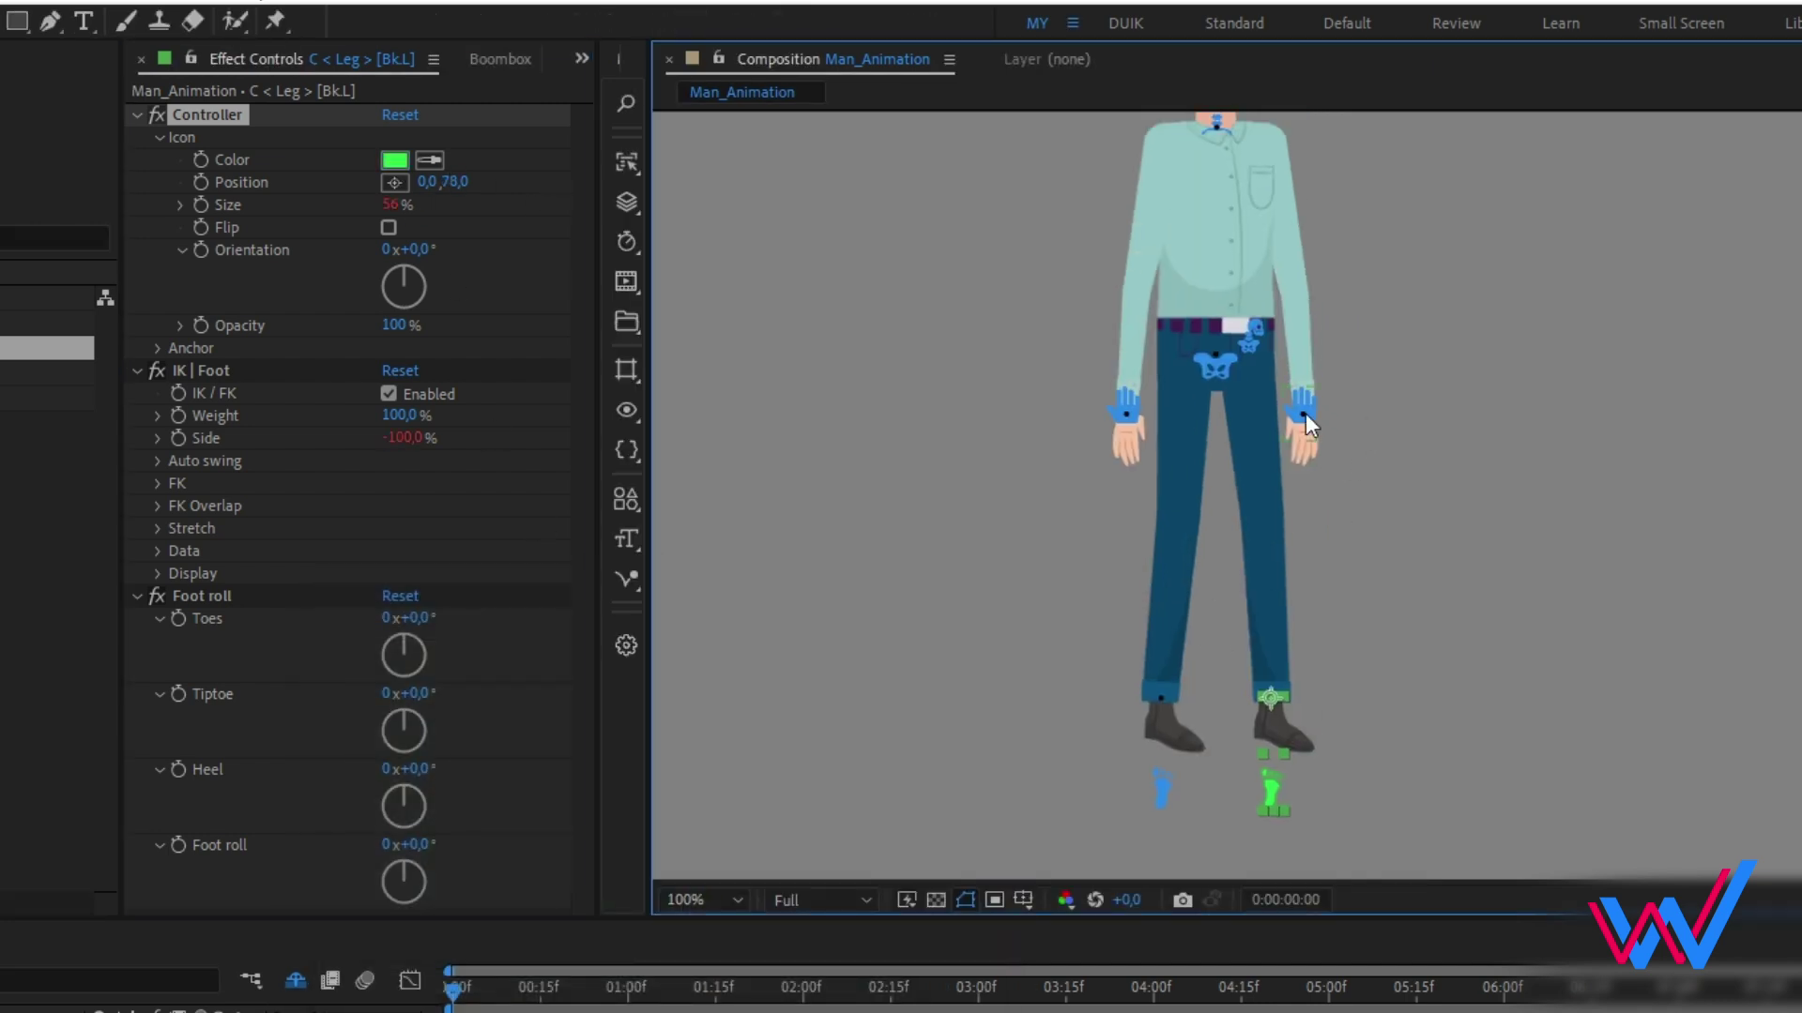
# - Move the C < Arm > [Fr.L] controller's icon to 42, 0 and color it orange
pyautogui.click(1304, 413)
pyautogui.moveTo(427, 183); pyautogui.dragTo(469, 183)
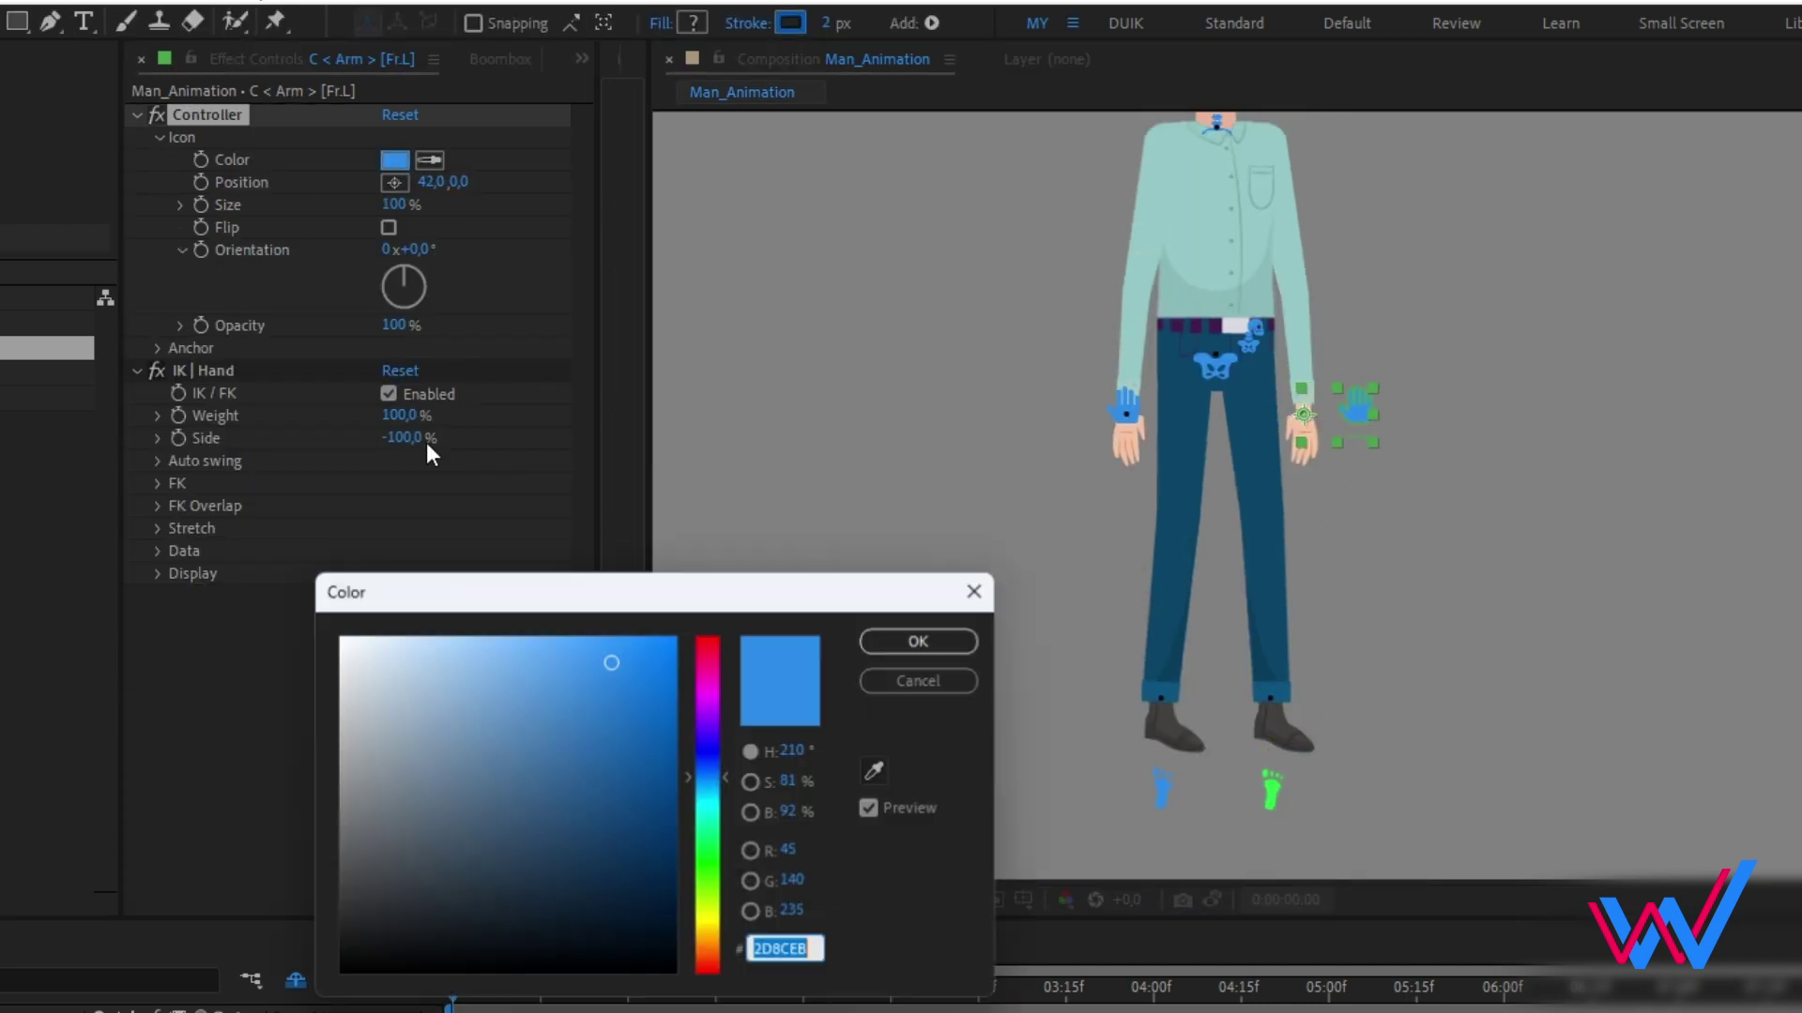
pyautogui.hotkey('ctrl', 'v')
pyautogui.click(918, 642)
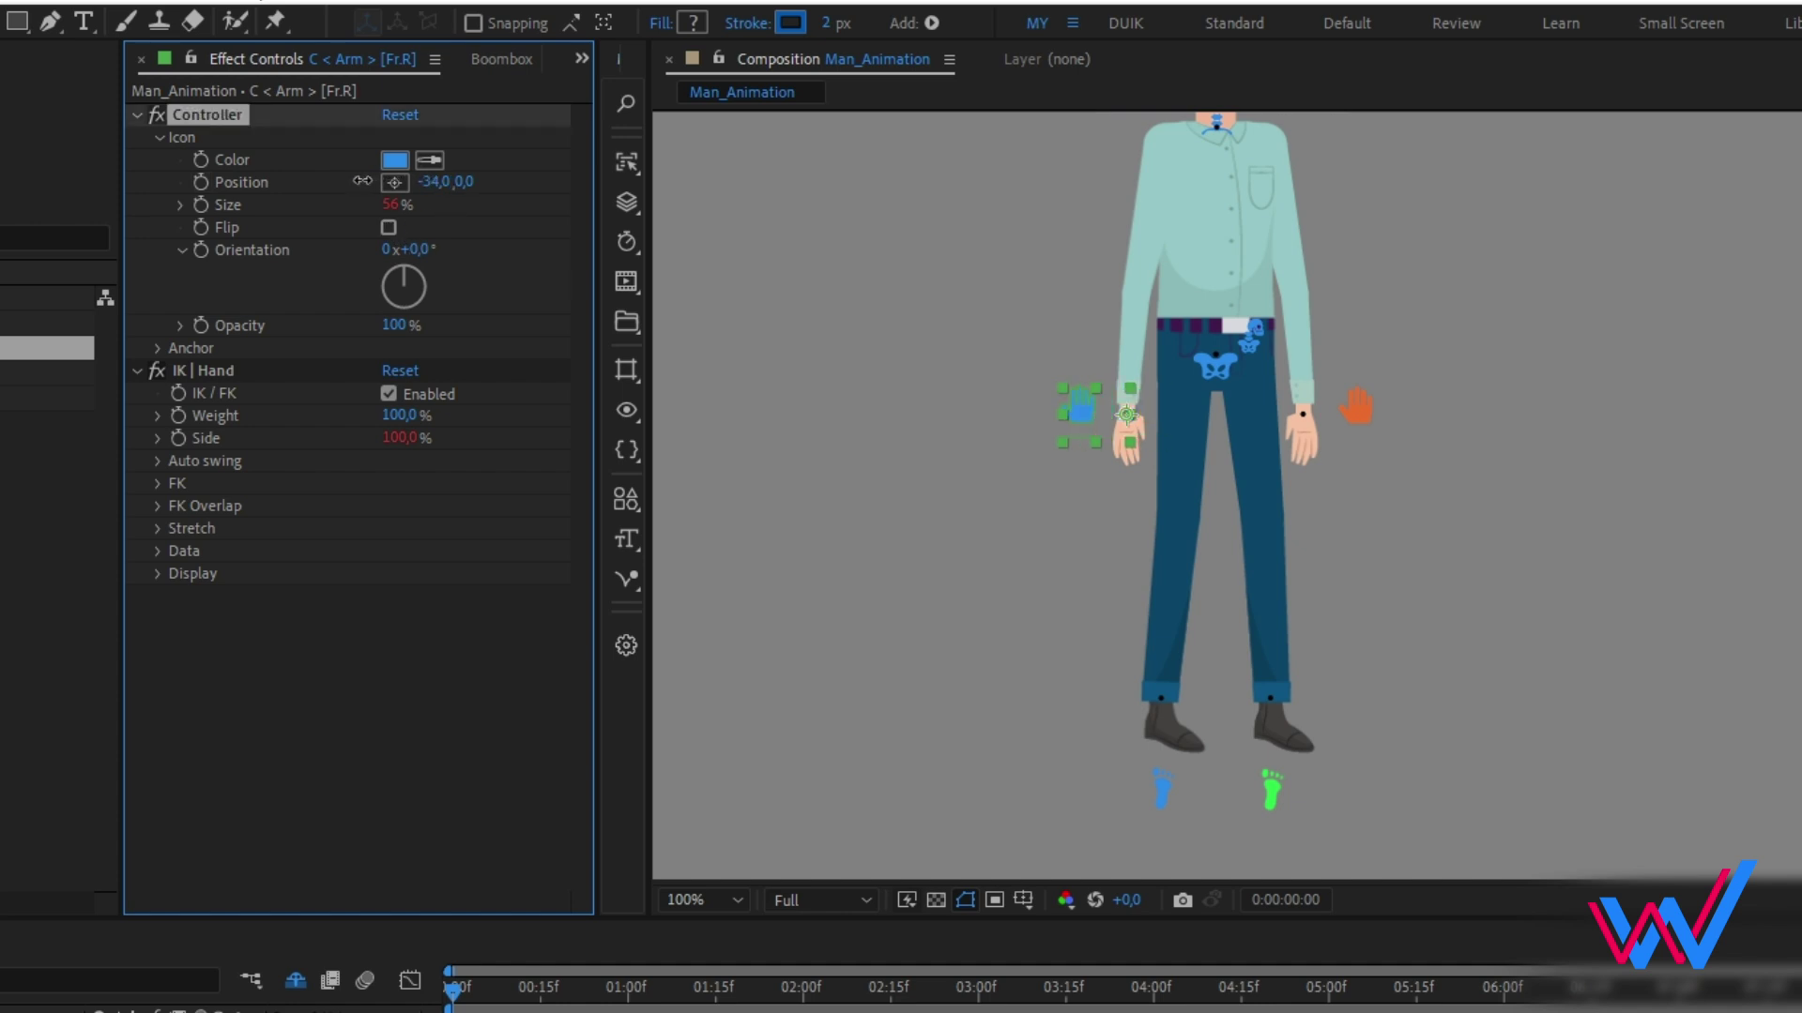
# - Move the C < Arm > [Fr.R] controller's icon to -40, 0 and color it magenta
pyautogui.click(396, 161)
pyautogui.hotkey('ctrl', 'v')
pyautogui.click(923, 636)
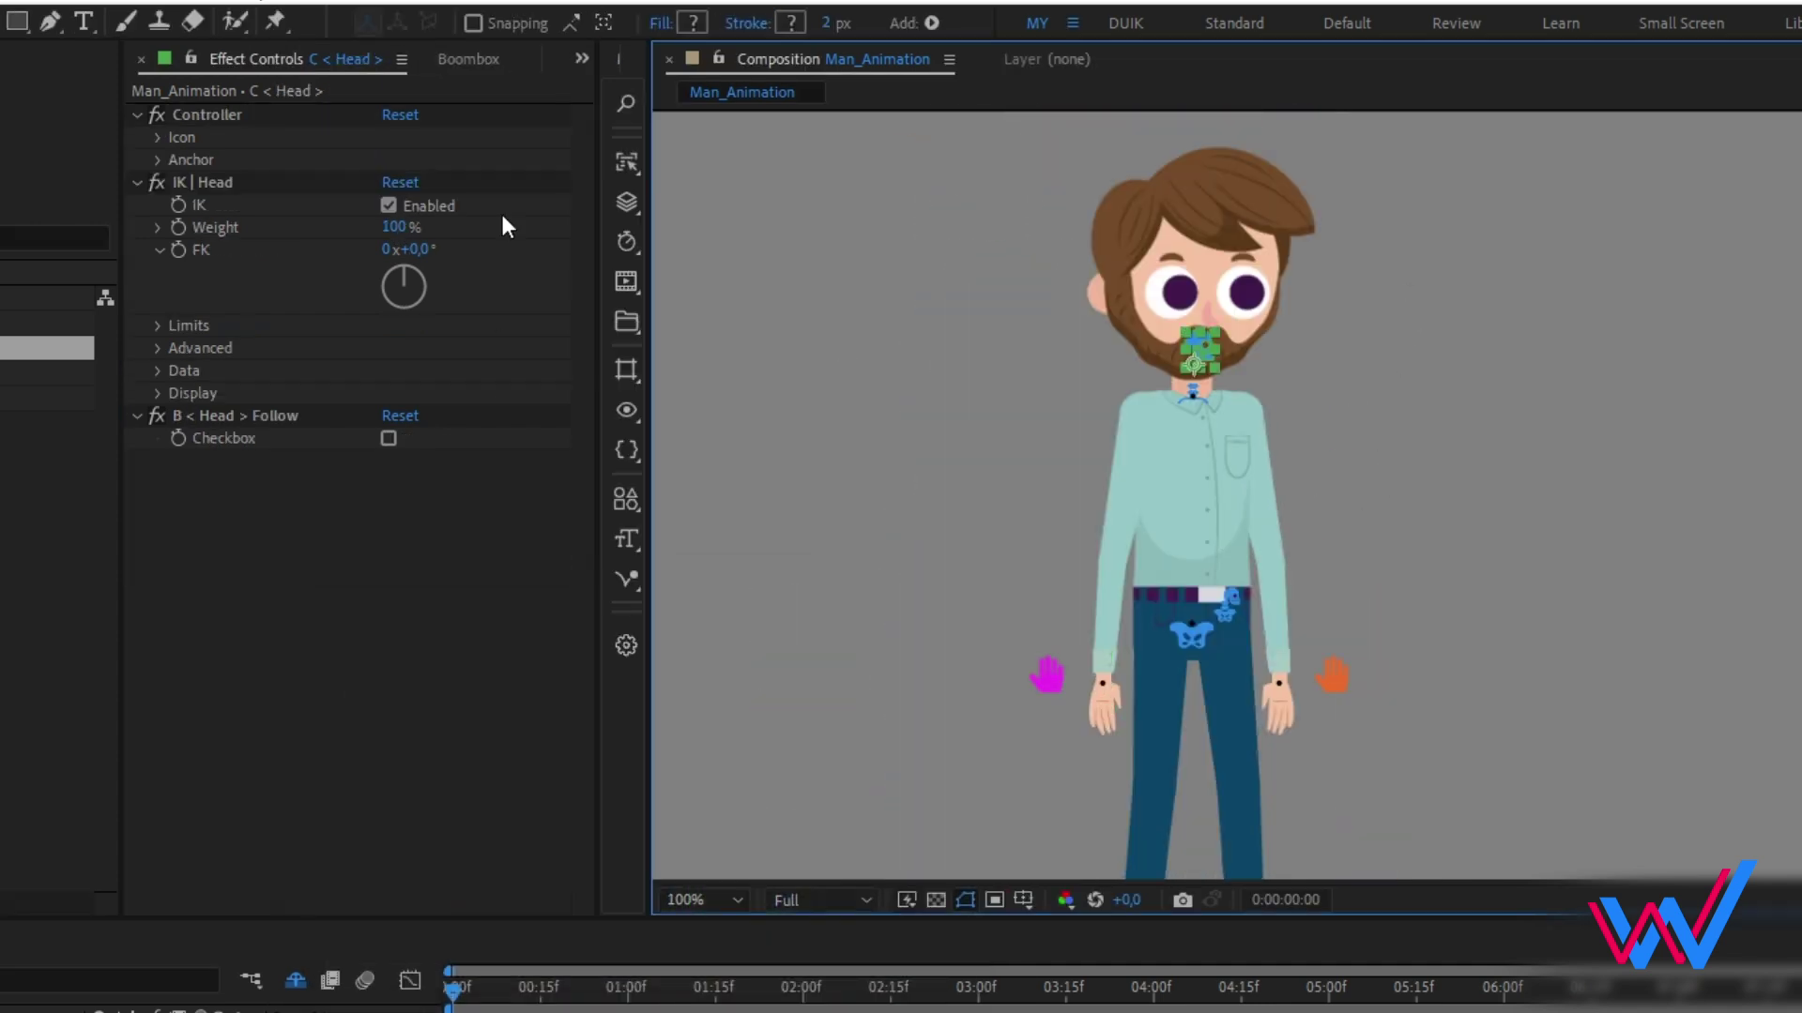
# - Move the C < Head > controller's icon to 73, 0 and color it red, and color the C < Body > icon yellow
pyautogui.moveTo(434, 182); pyautogui.dragTo(479, 185)
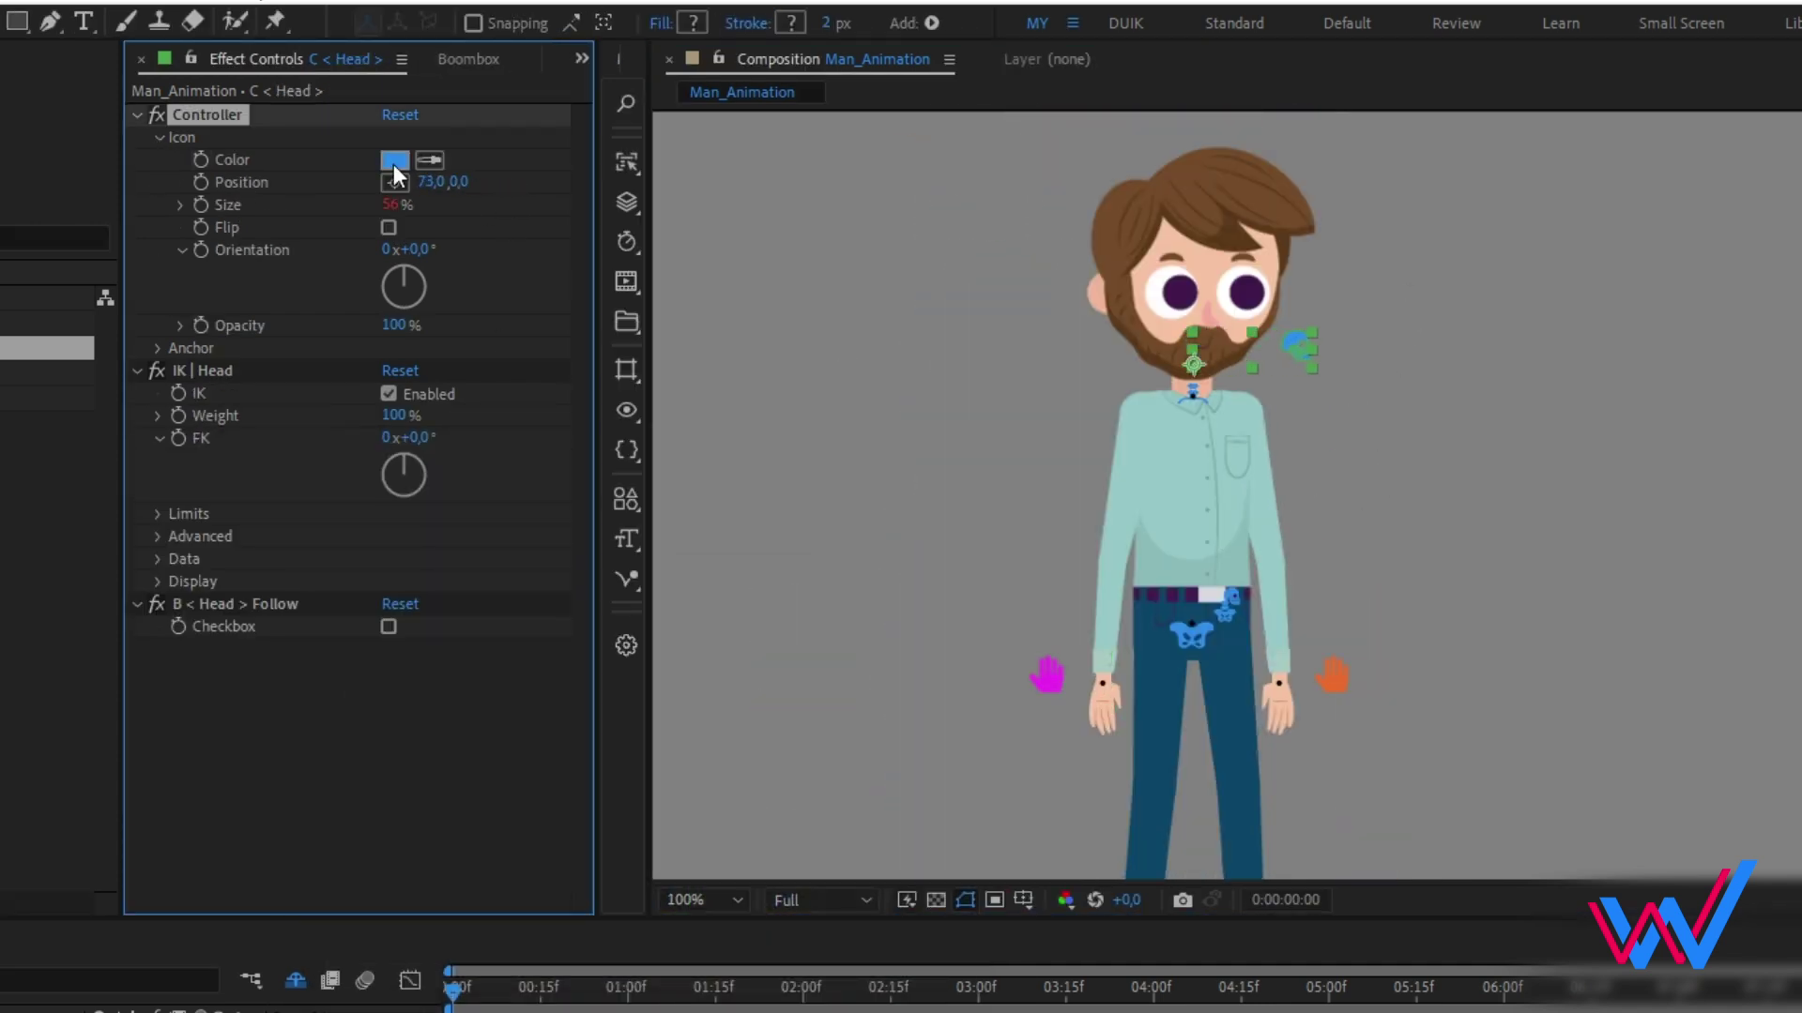
pyautogui.click(394, 161)
pyautogui.hotkey('ctrl', 'v')
pyautogui.click(920, 636)
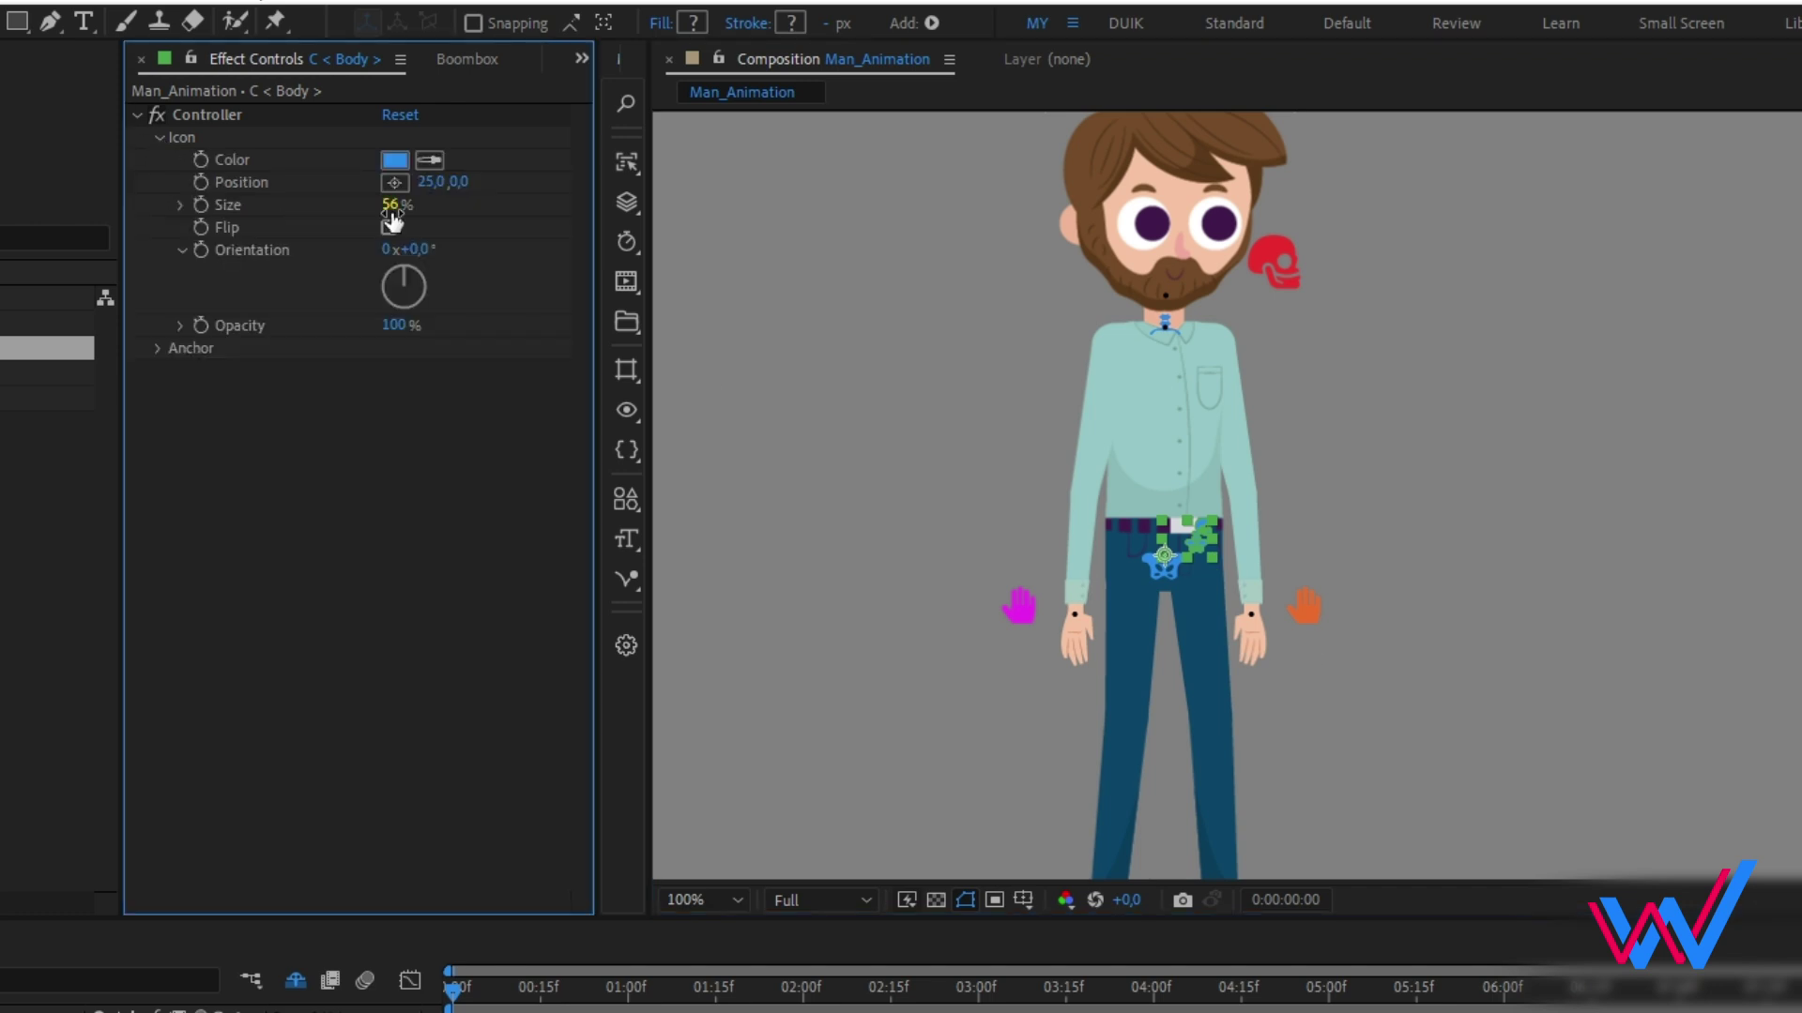
pyautogui.click(394, 162)
pyautogui.click(921, 637)
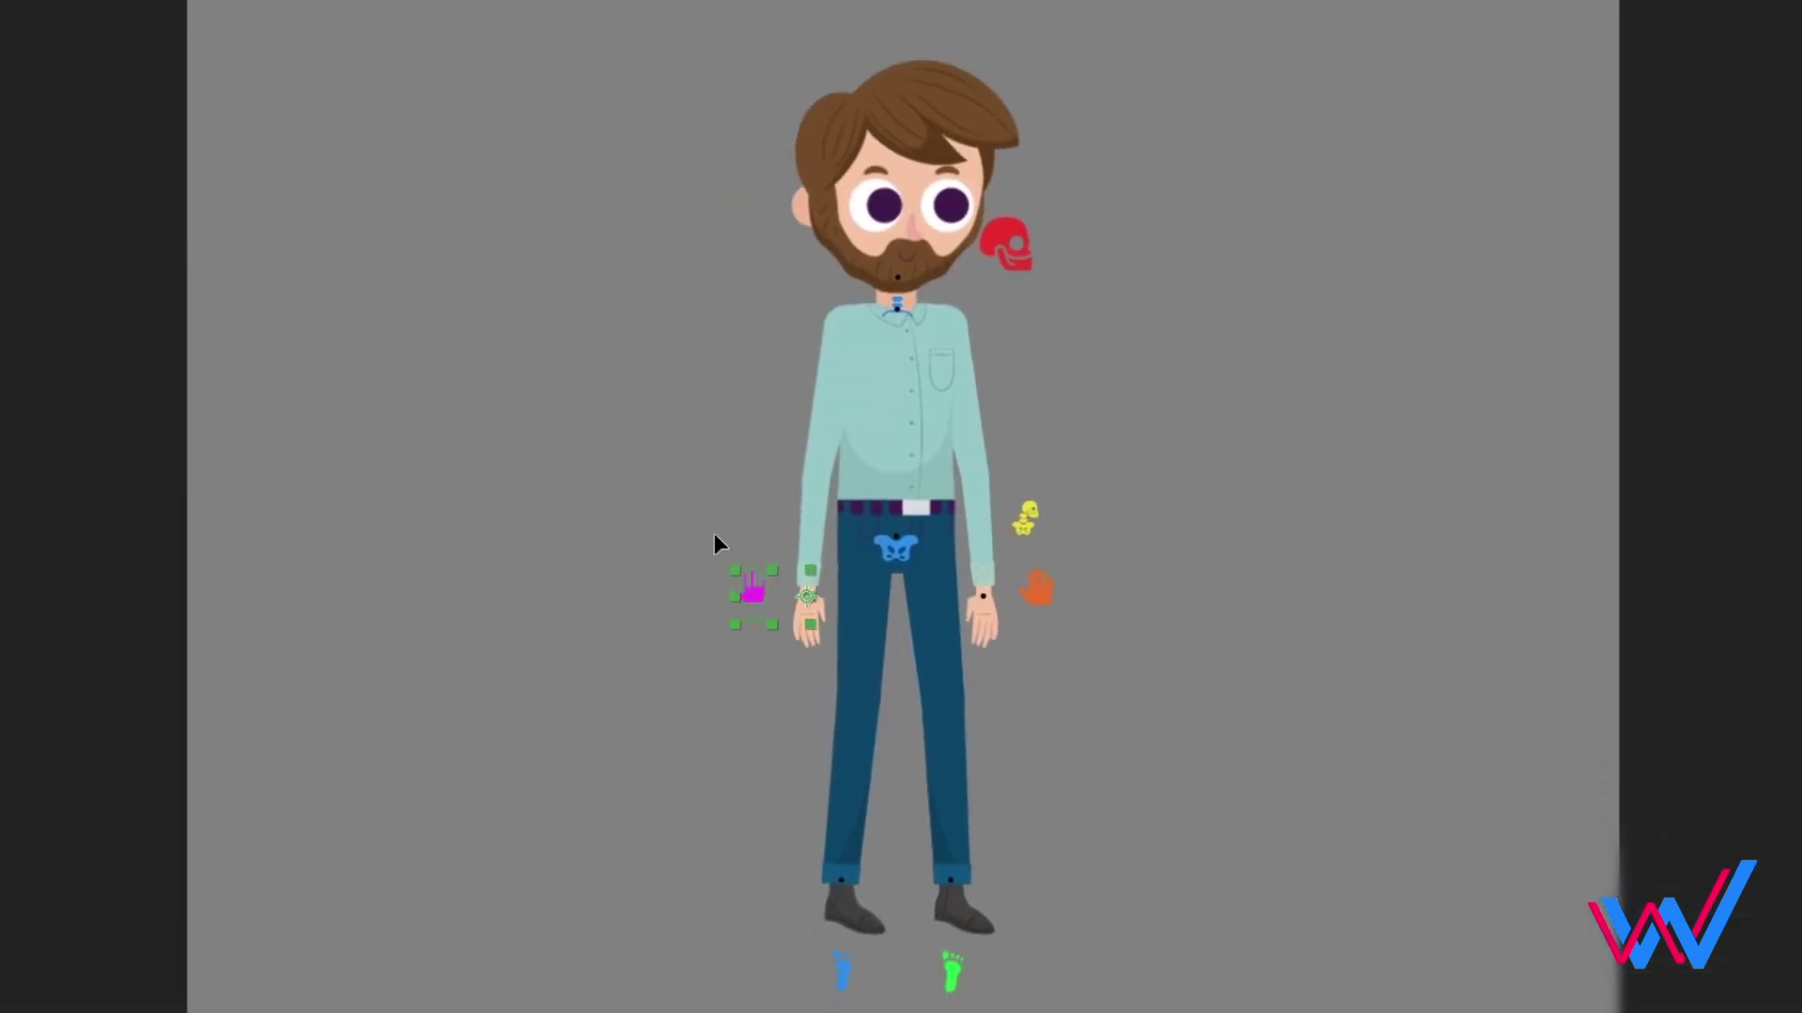
# - Pull the C < Arm > [Fr.R] controller away from the body and turn off its Auto-Stretch
pyautogui.moveTo(757, 600); pyautogui.dragTo(558, 655)
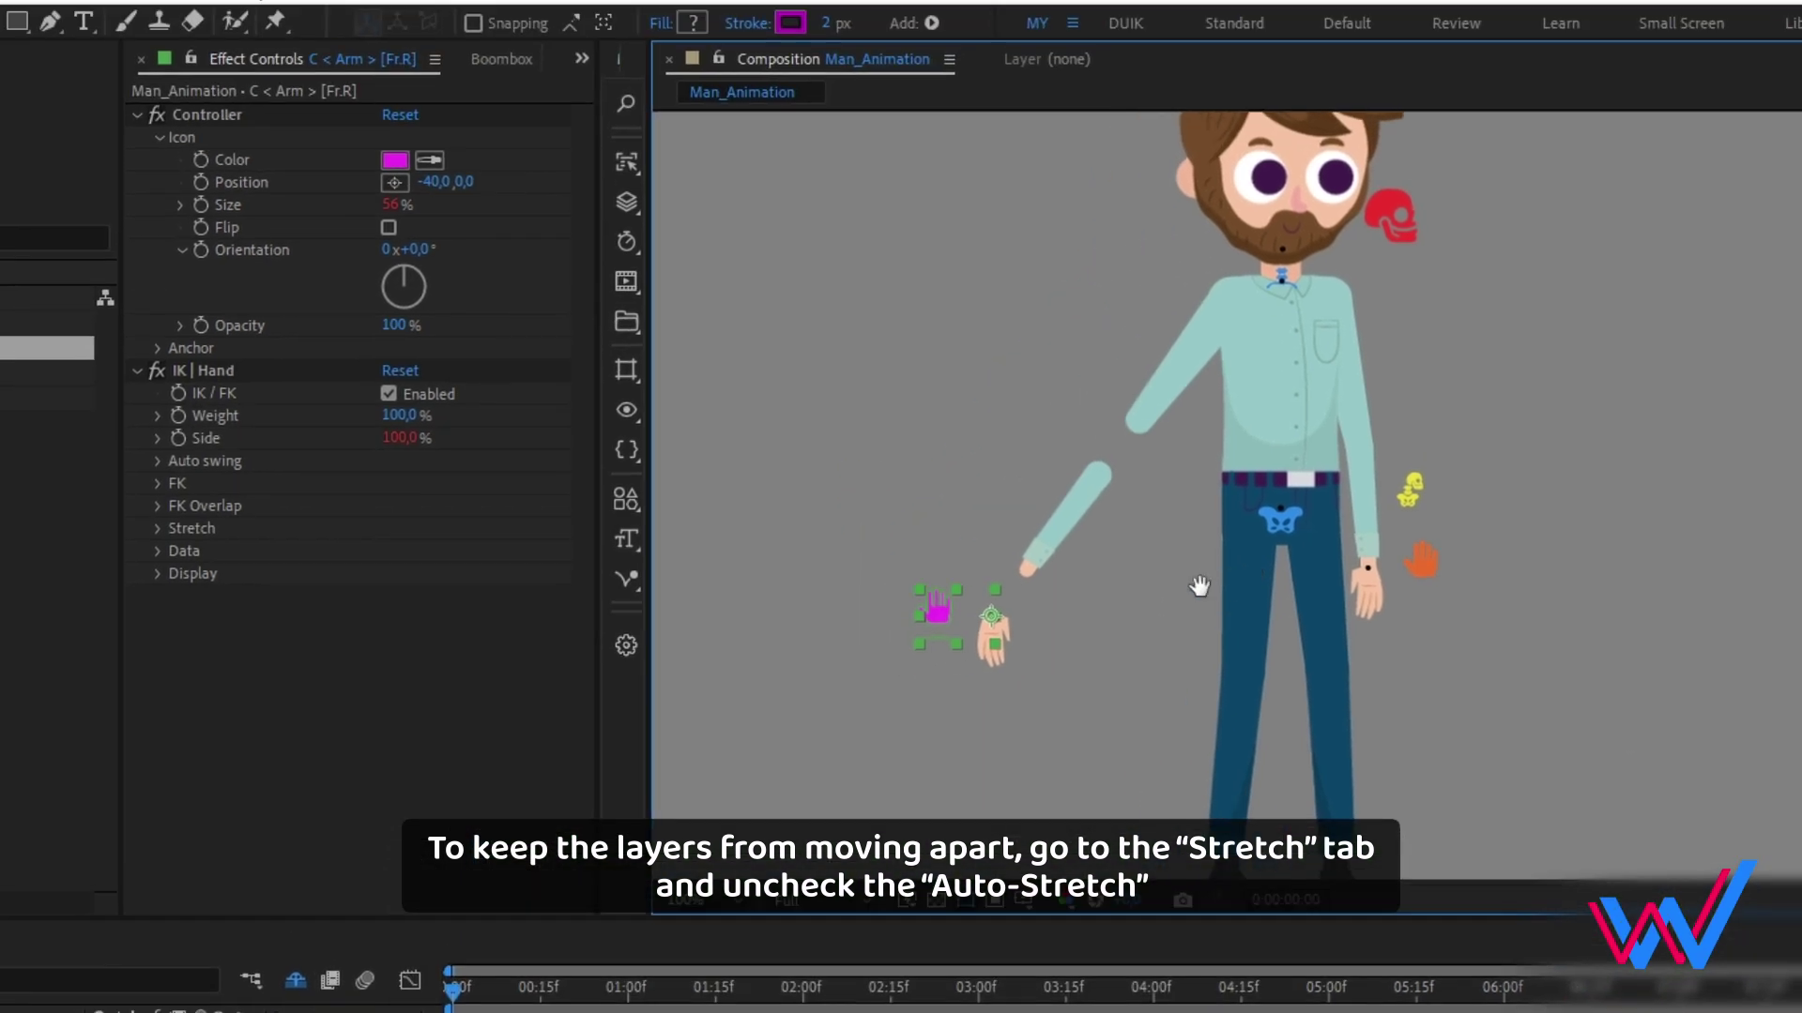
pyautogui.click(162, 528)
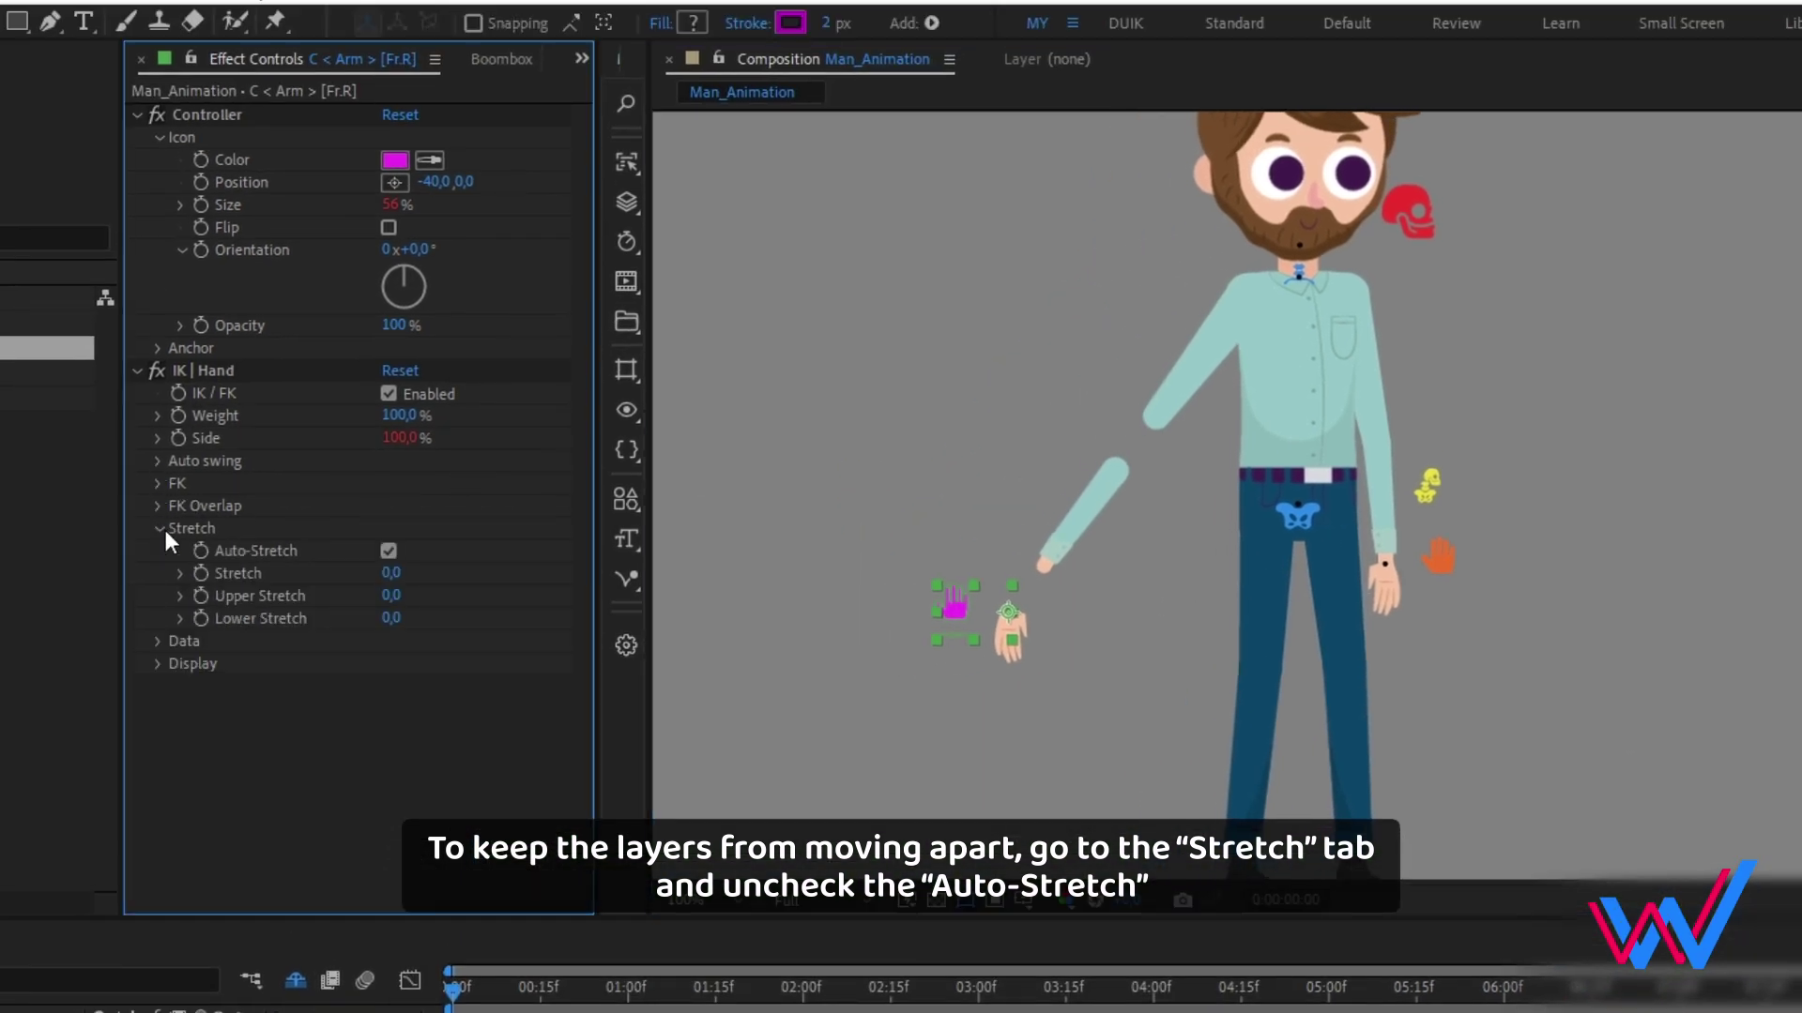
pyautogui.click(388, 551)
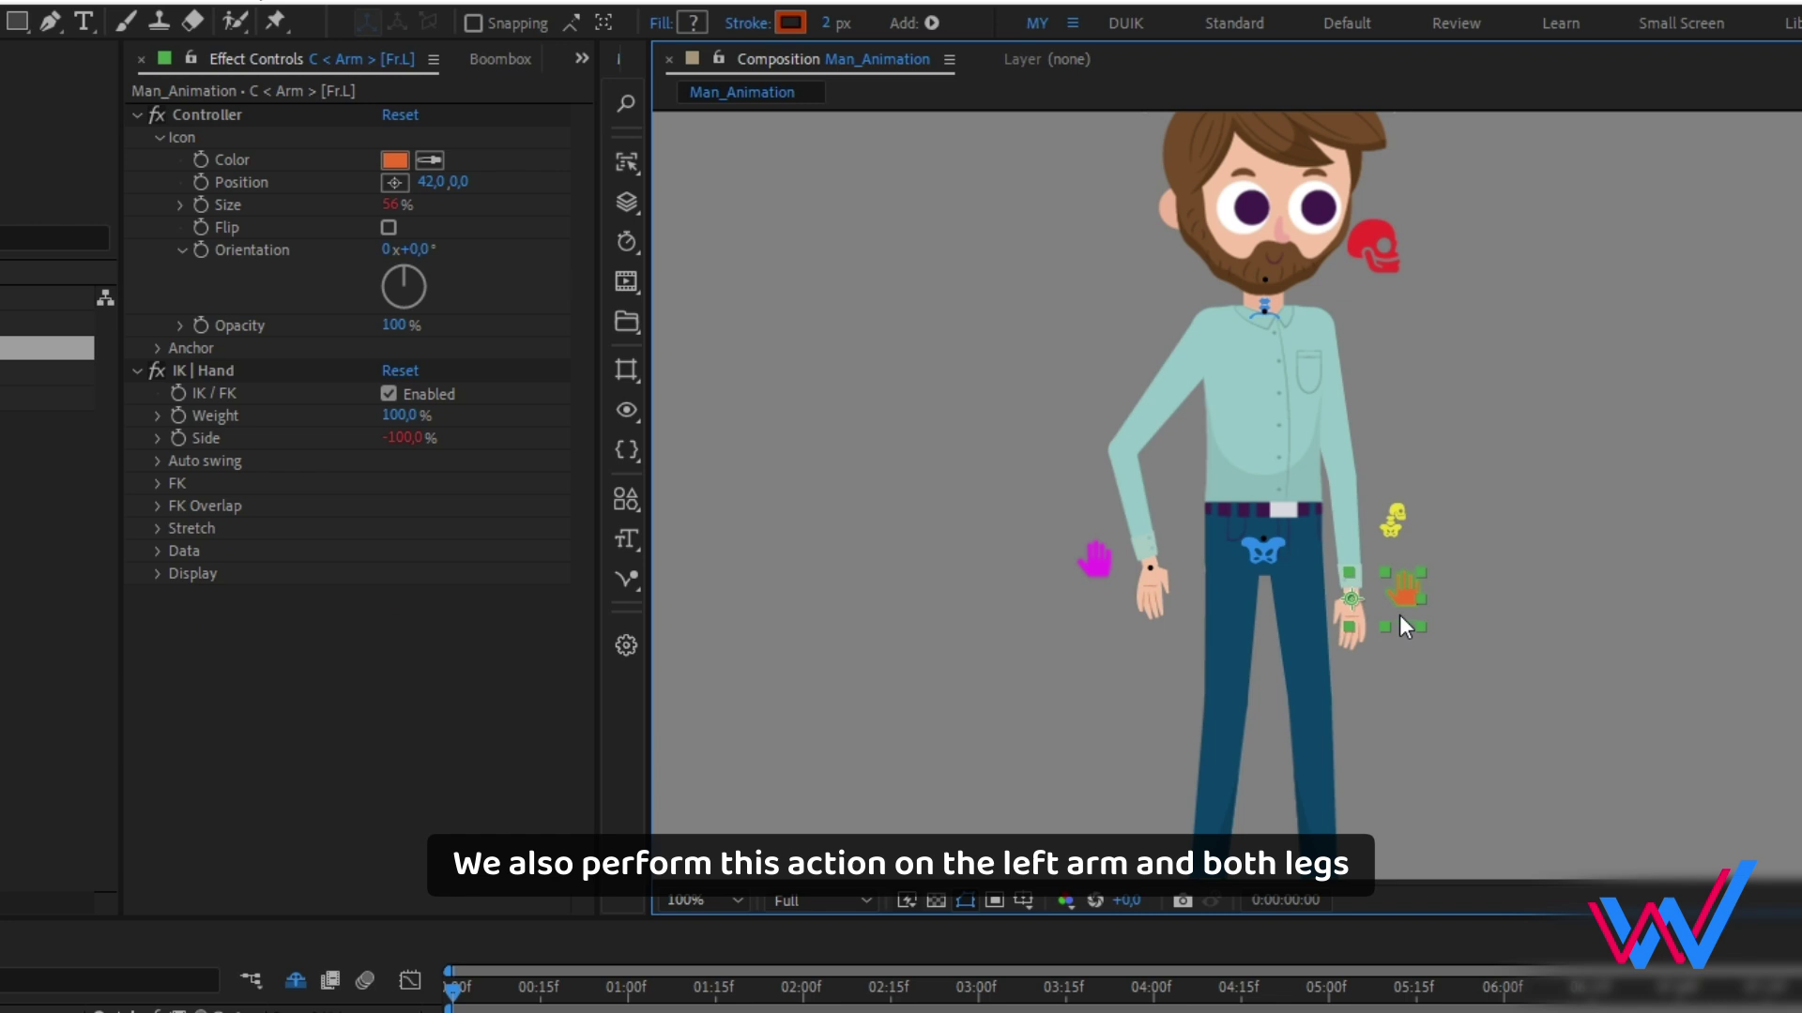
# - Turn off Auto-Stretch for the C < Arm > [Fr.L] controller
pyautogui.click(161, 527)
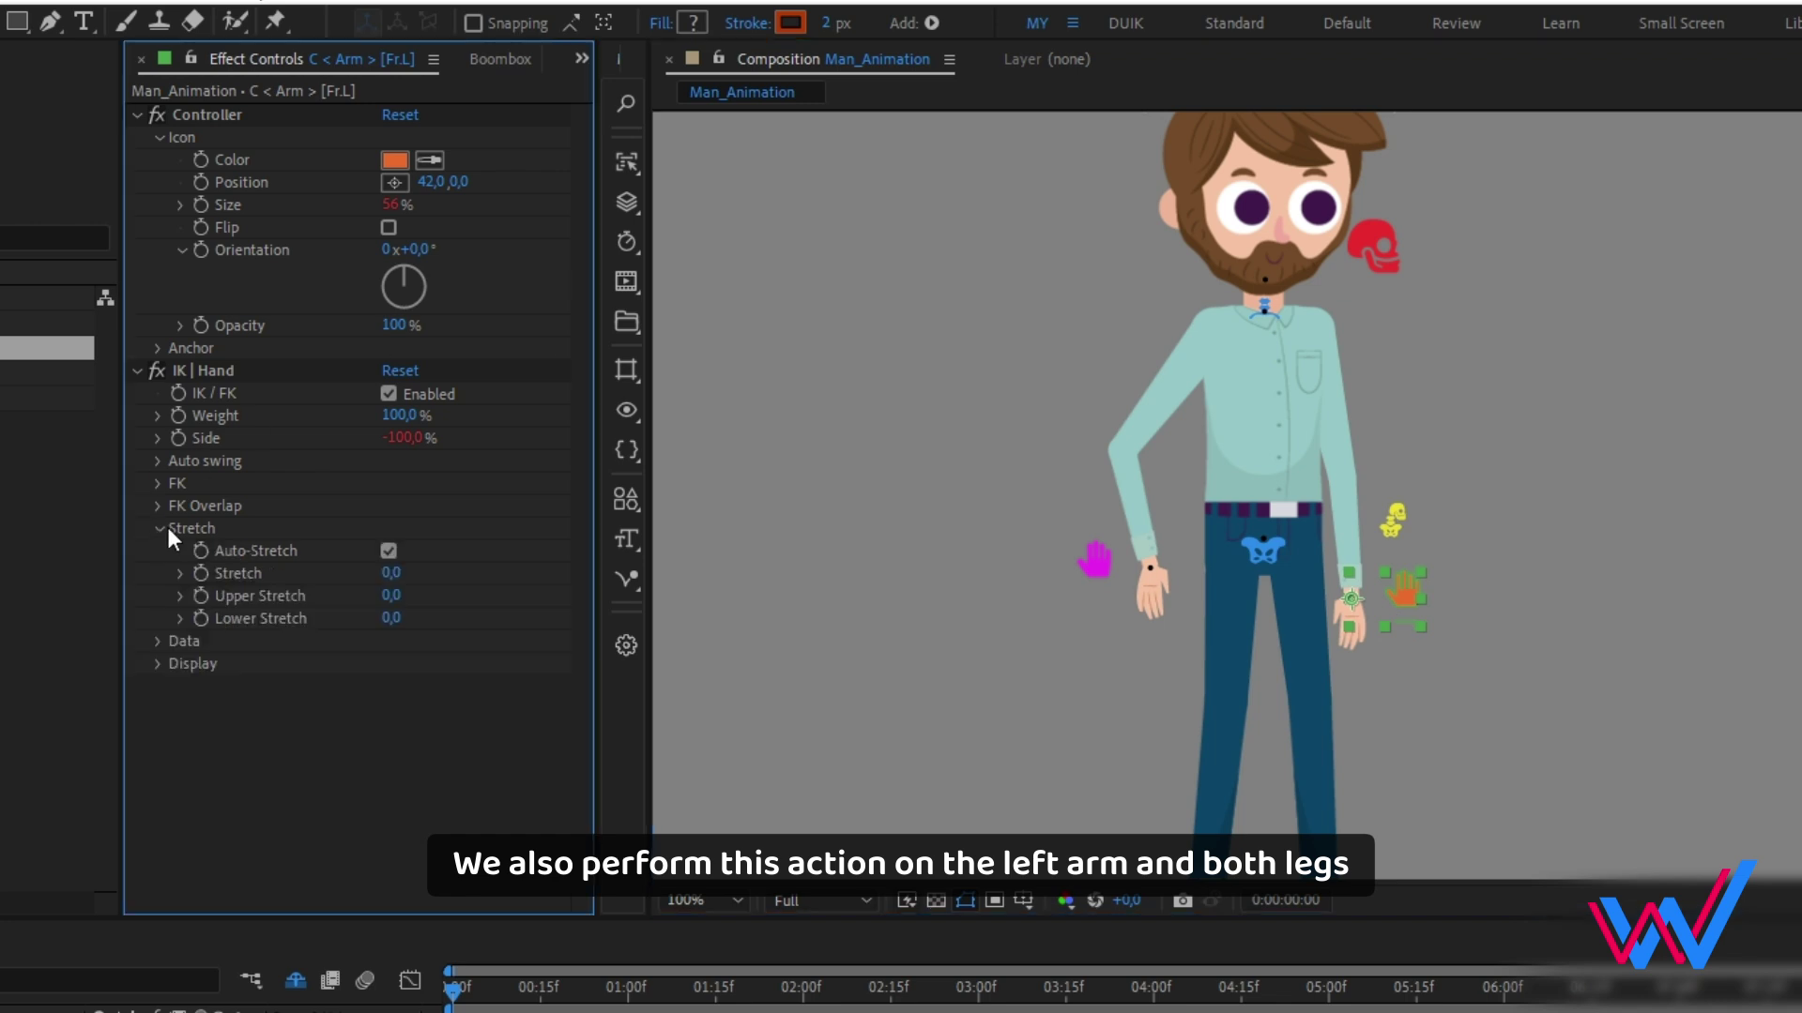
pyautogui.click(388, 551)
pyautogui.hotkey('ctrl', 'z')
# - Turn off Auto-Stretch for both foot controllers, C < Leg > [Bk.R] and C < Leg > [Bk.L]
pyautogui.moveTo(1474, 667); pyautogui.dragTo(1464, 412)
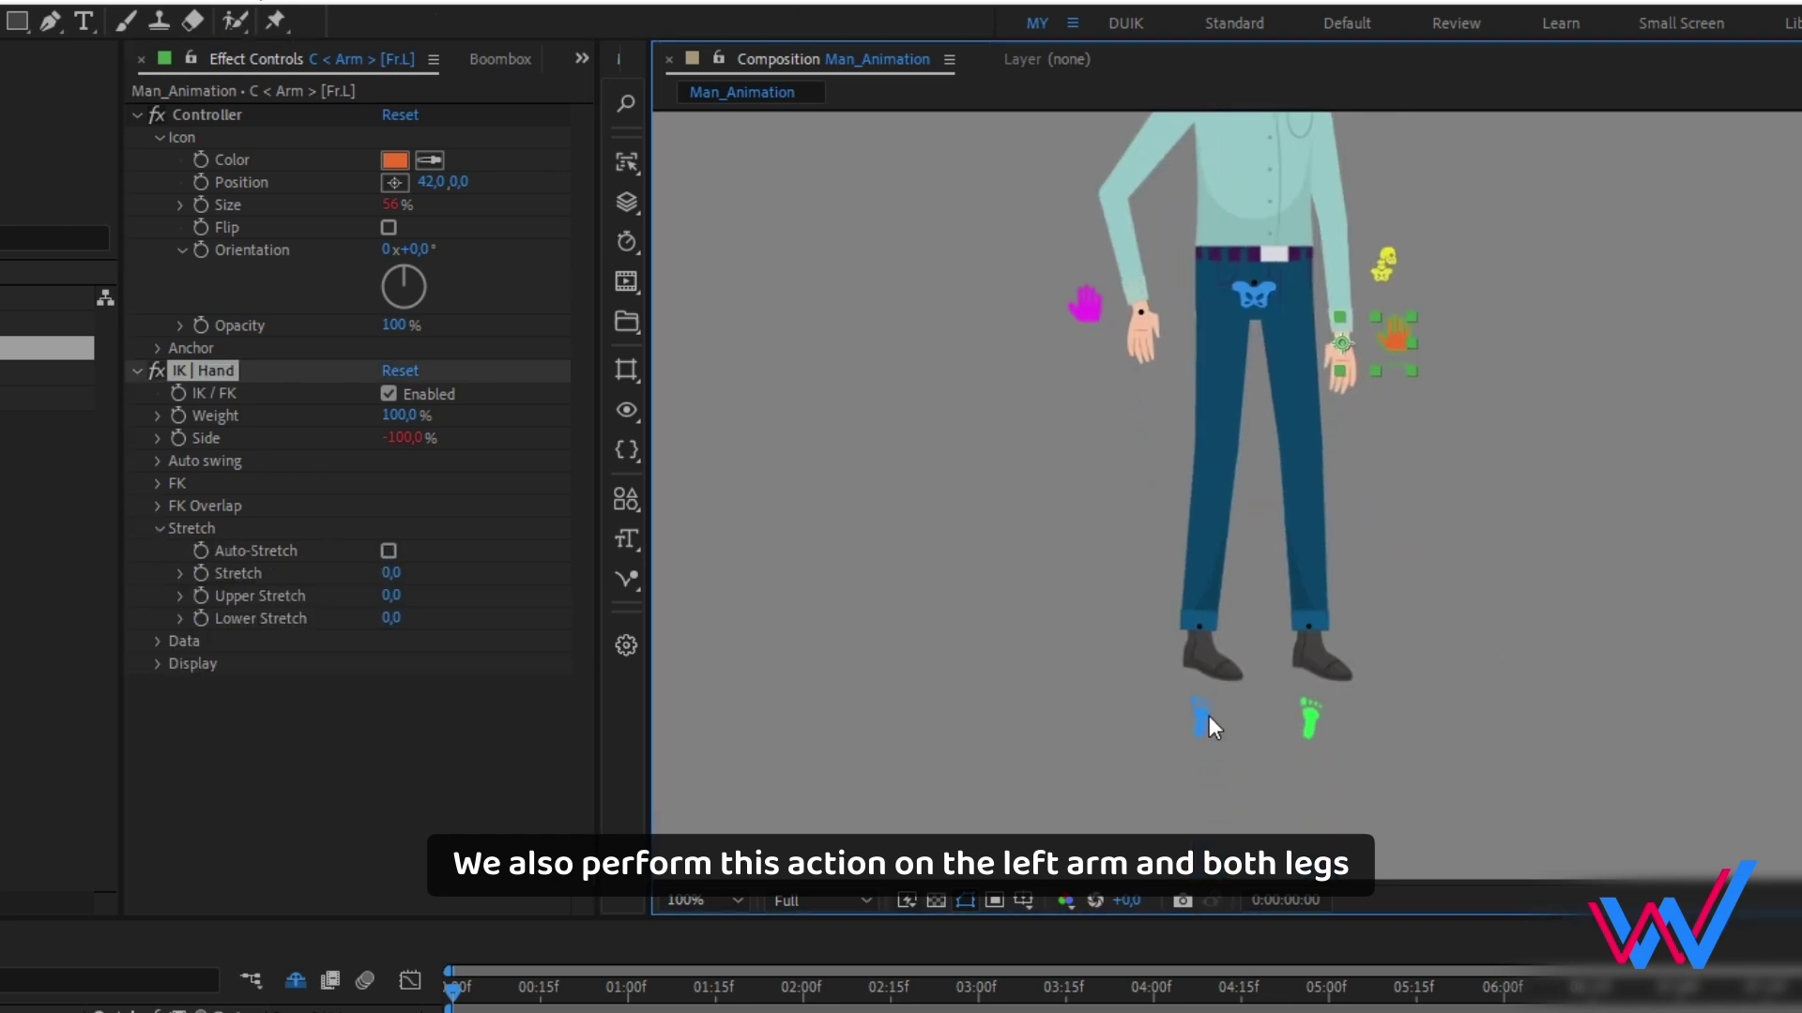
pyautogui.moveTo(1207, 717); pyautogui.dragTo(1053, 832)
pyautogui.hotkey('ctrl', 'z')
pyautogui.click(161, 527)
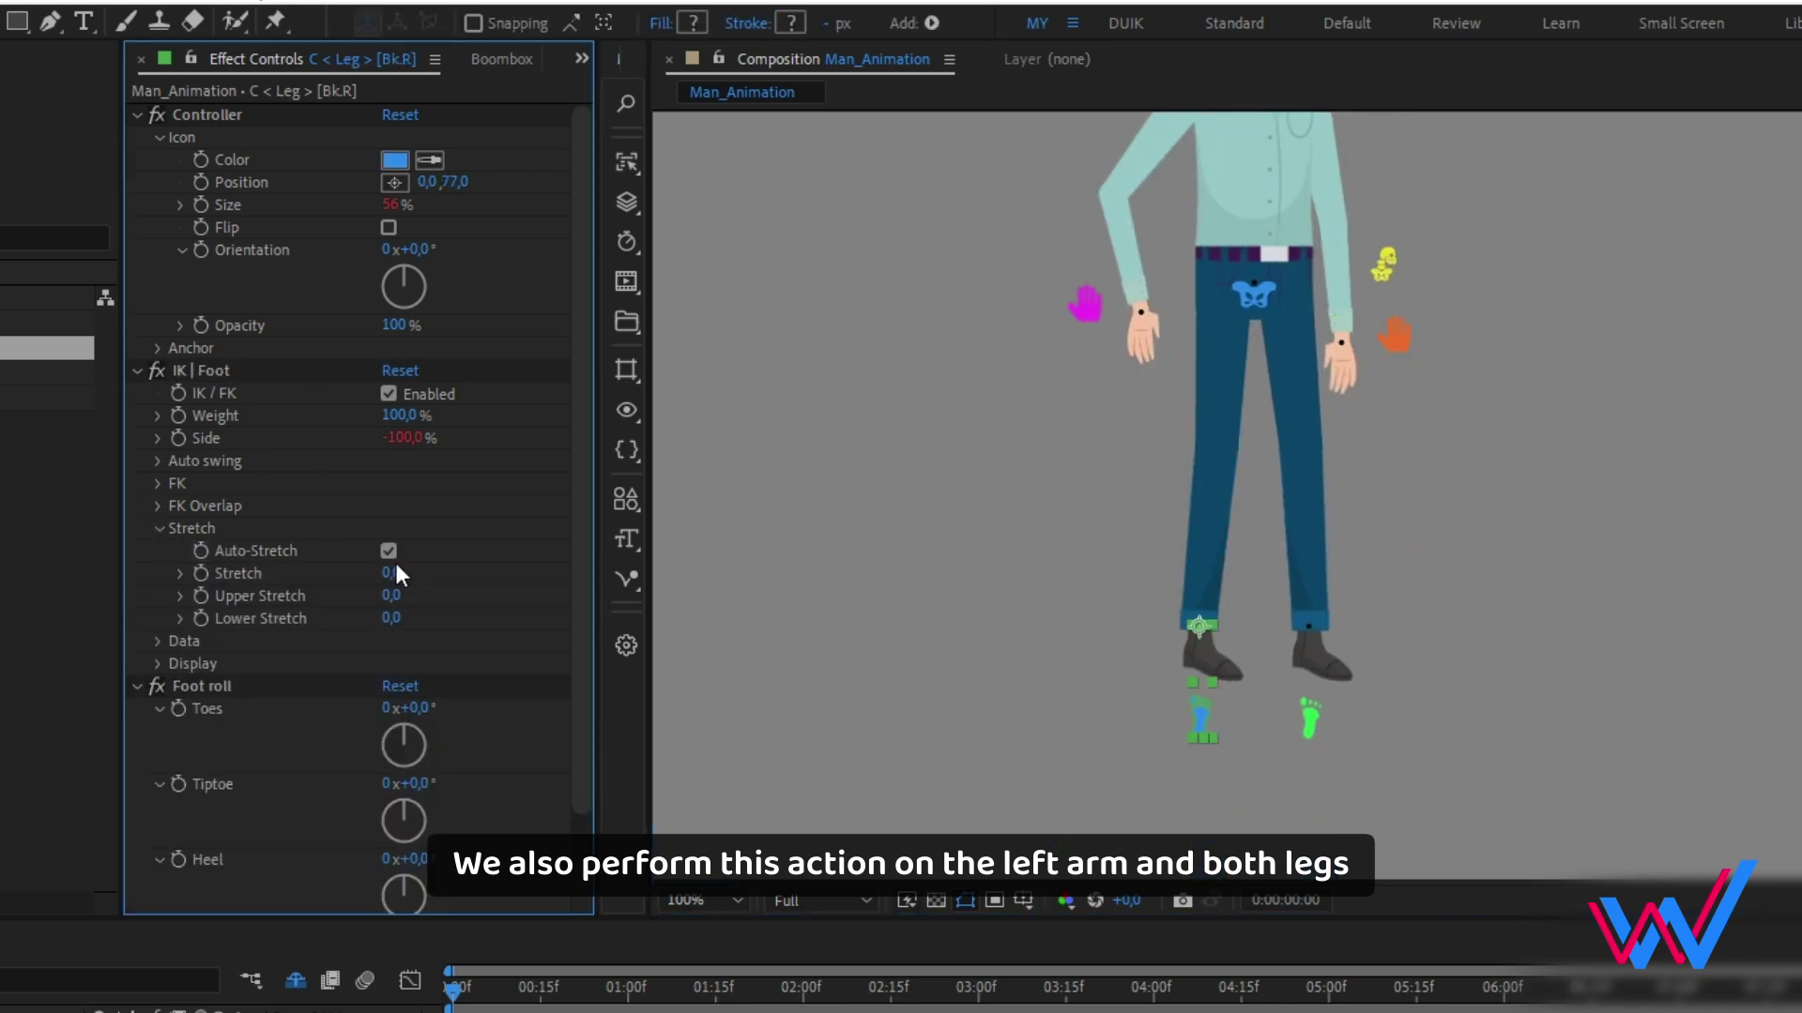
pyautogui.click(389, 550)
pyautogui.click(1305, 722)
pyautogui.click(162, 528)
pyautogui.click(389, 550)
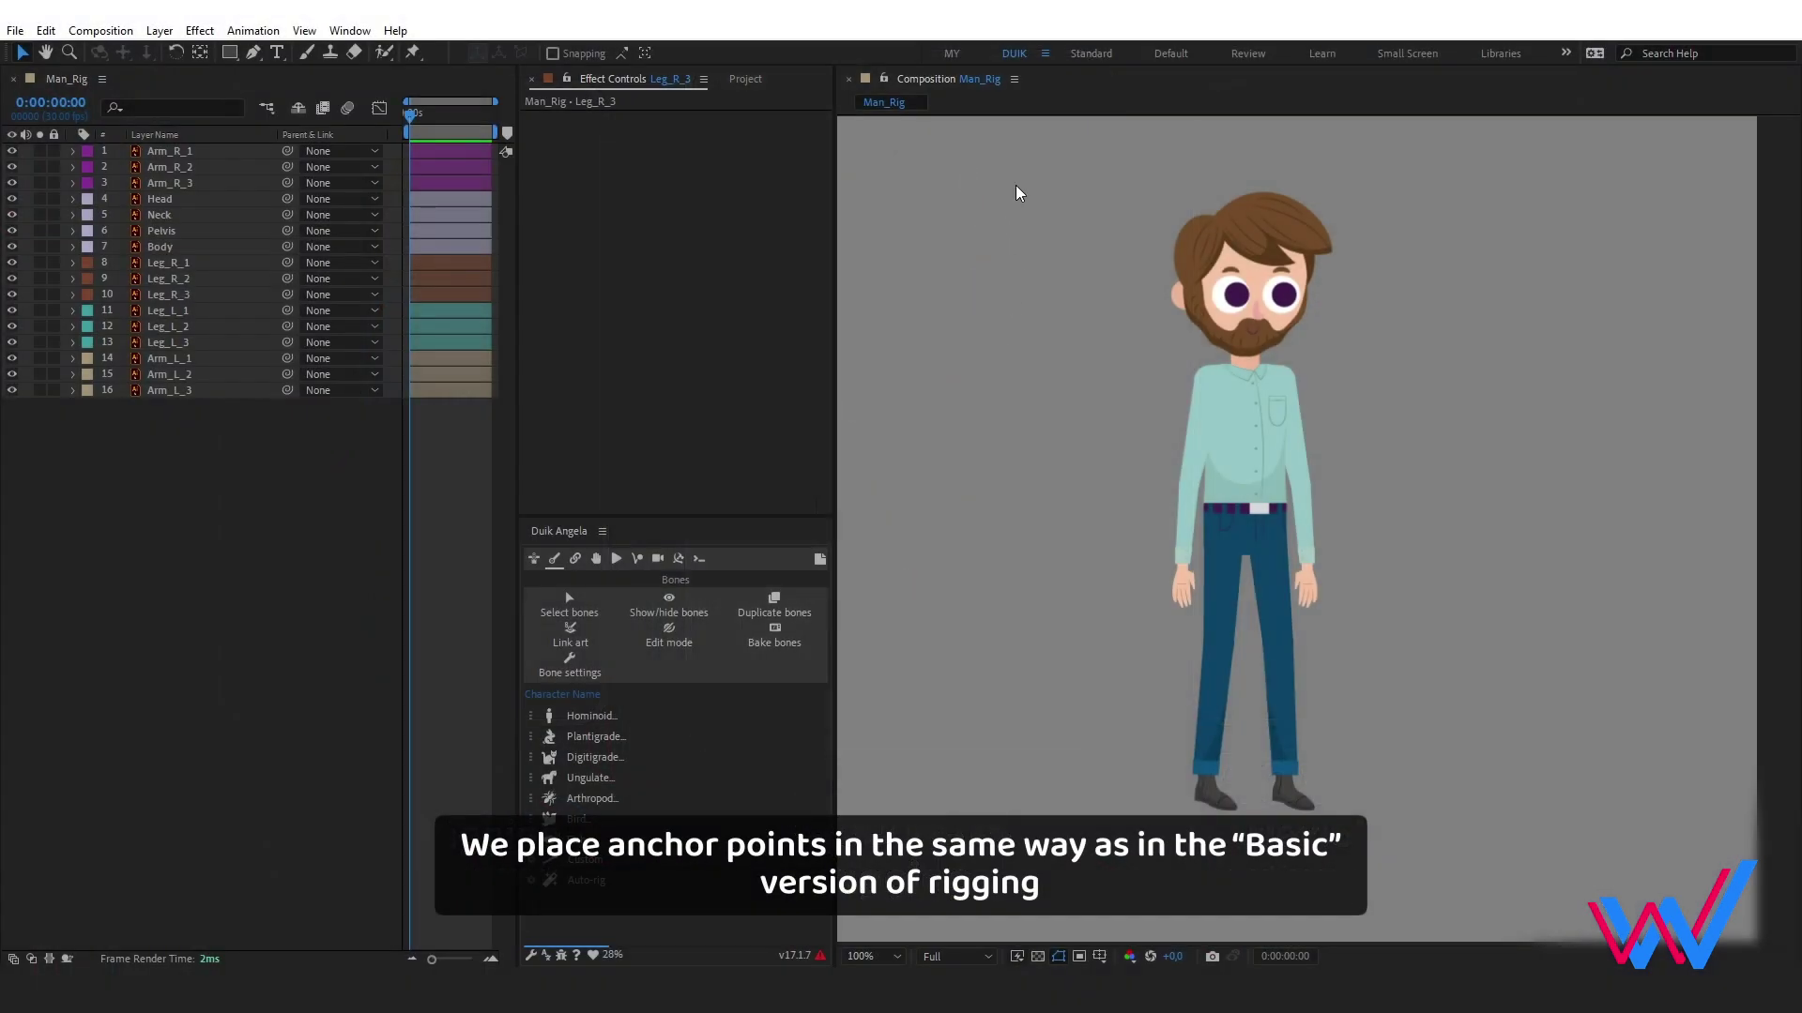
# - In Man_Rig, select the layers Arm_L_3, Arm_L_2 and Arm_L_1 in that order and auto-rig them with Duik
pyautogui.moveTo(1016, 160)
pyautogui.mouseDown()
pyautogui.moveTo(1038, 229)
pyautogui.moveTo(1450, 924)
pyautogui.moveTo(1413, 867)
pyautogui.mouseUp()
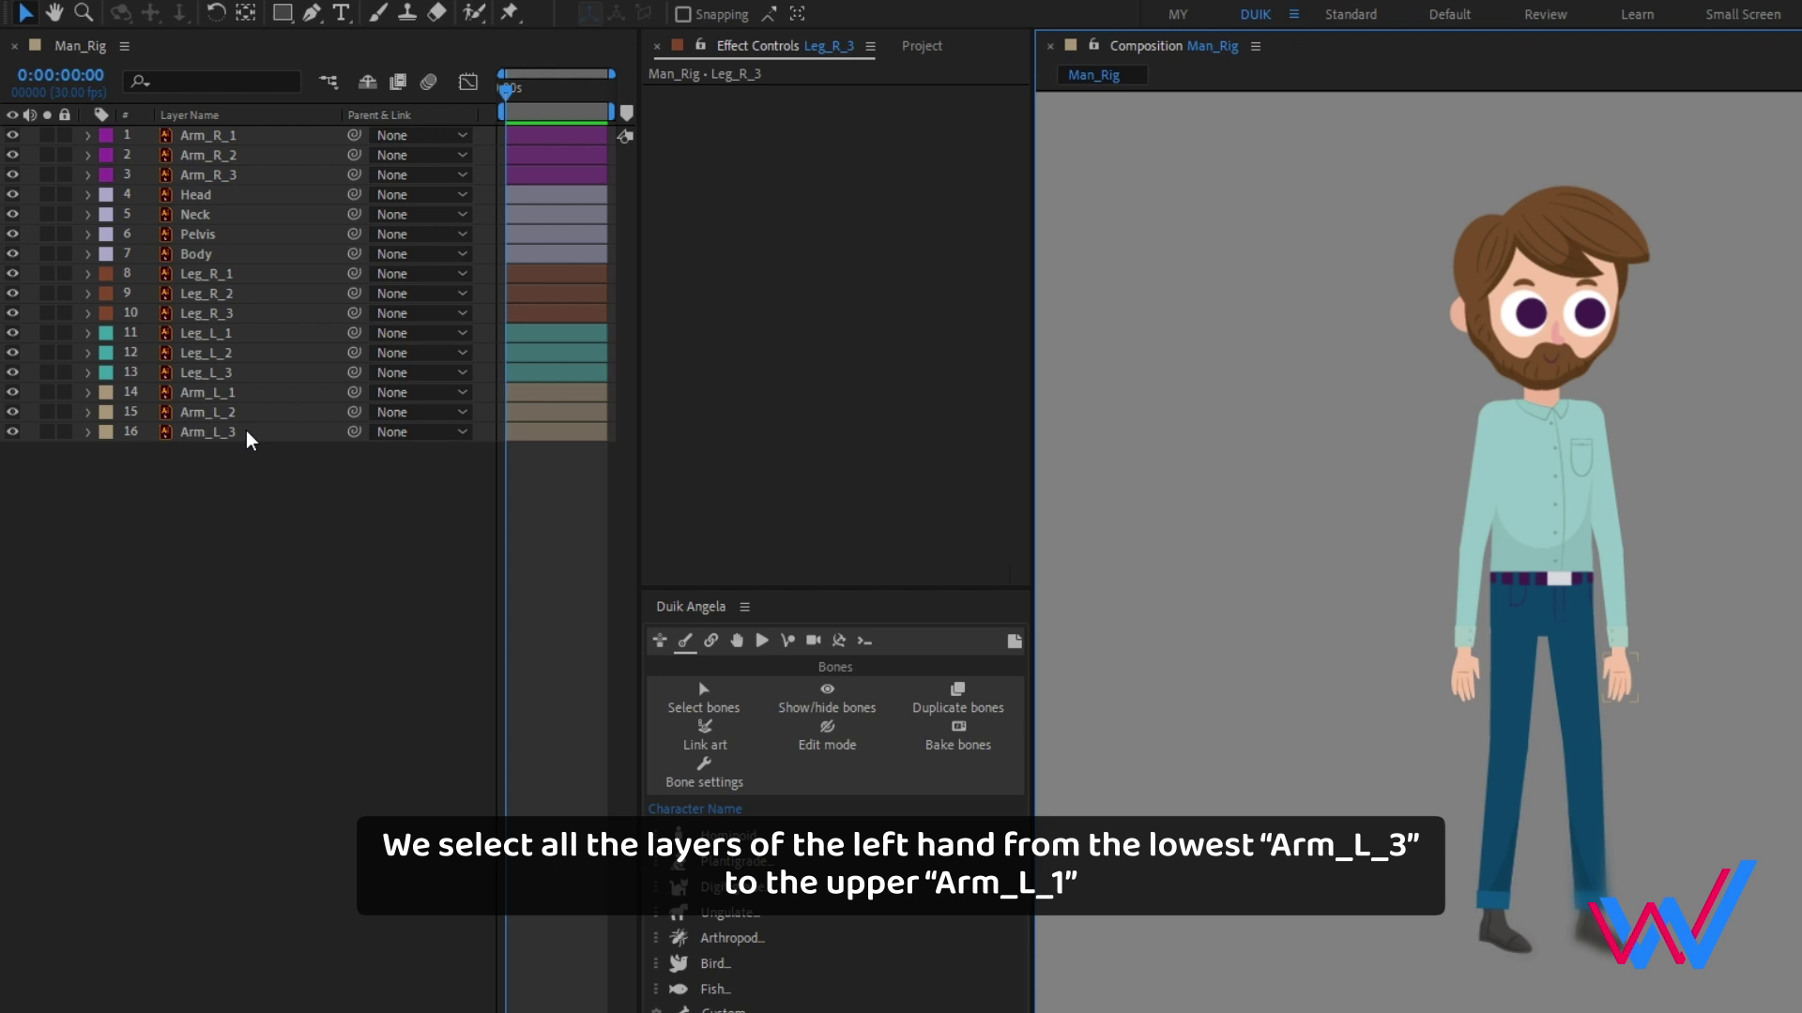
pyautogui.click(247, 437)
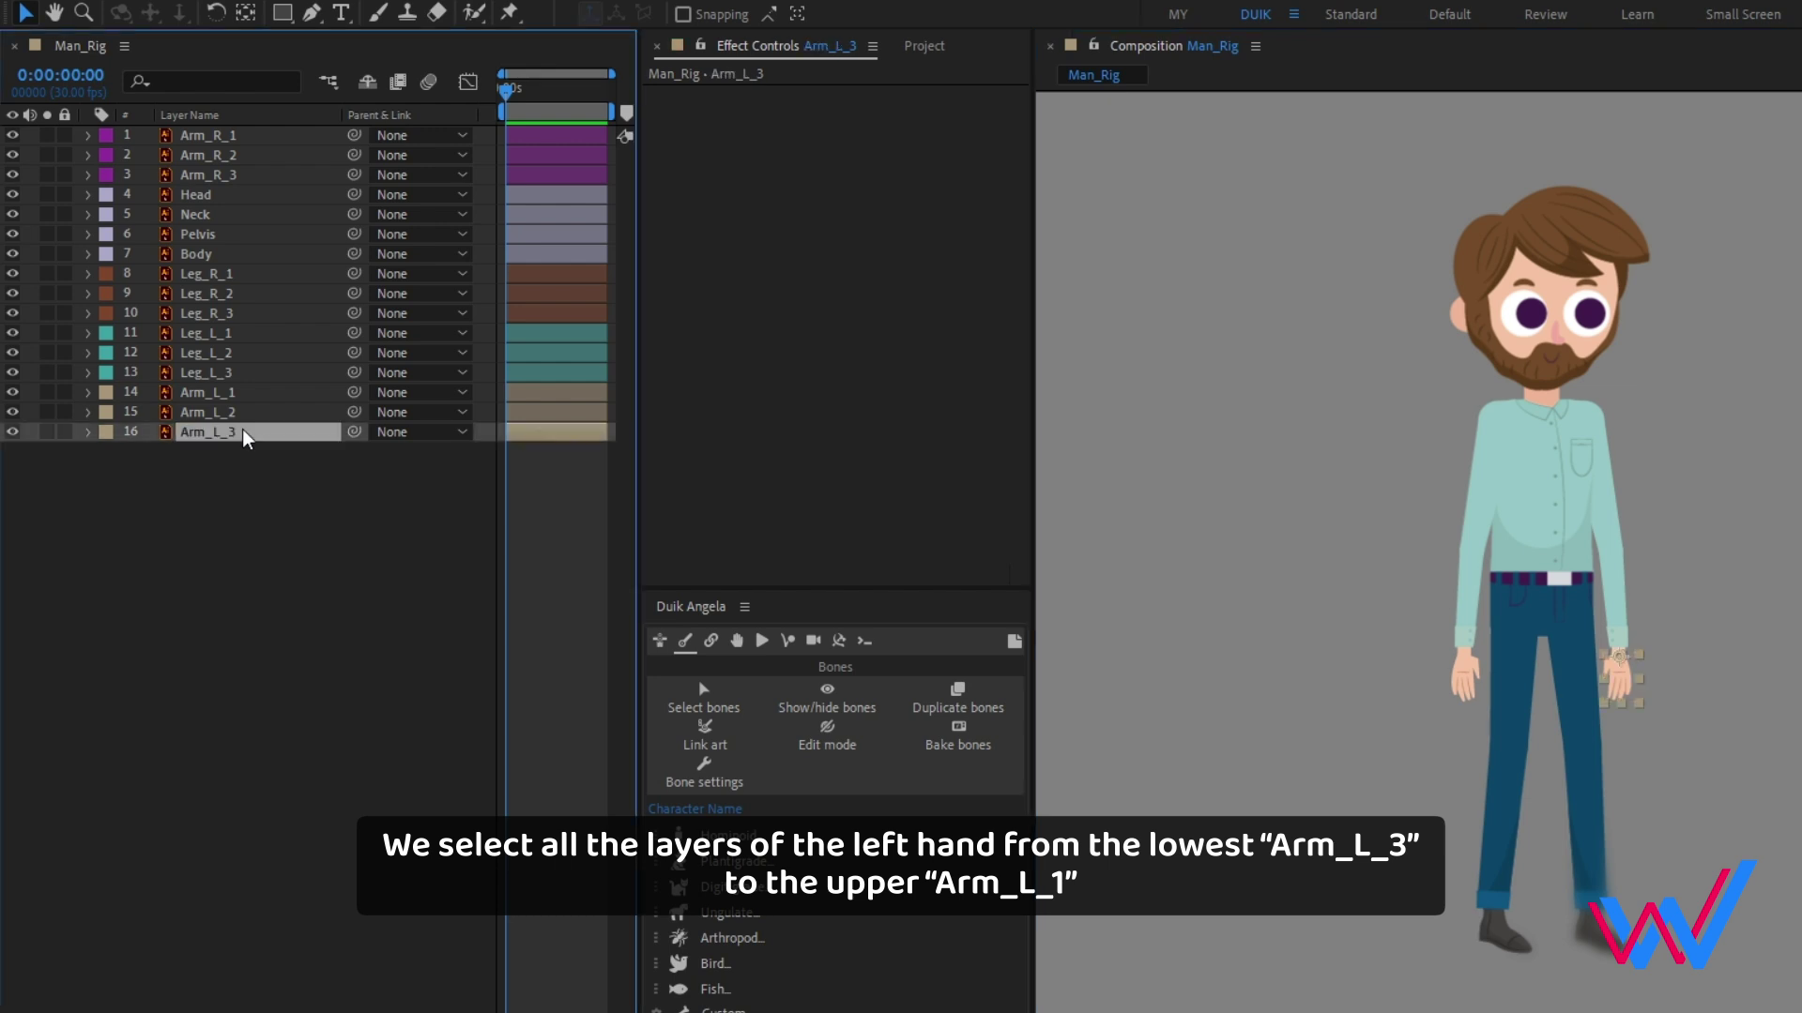
pyautogui.keyDown('shift'); pyautogui.click(229, 413); pyautogui.keyUp('shift')
pyautogui.keyDown('shift'); pyautogui.click(229, 393); pyautogui.keyUp('shift')
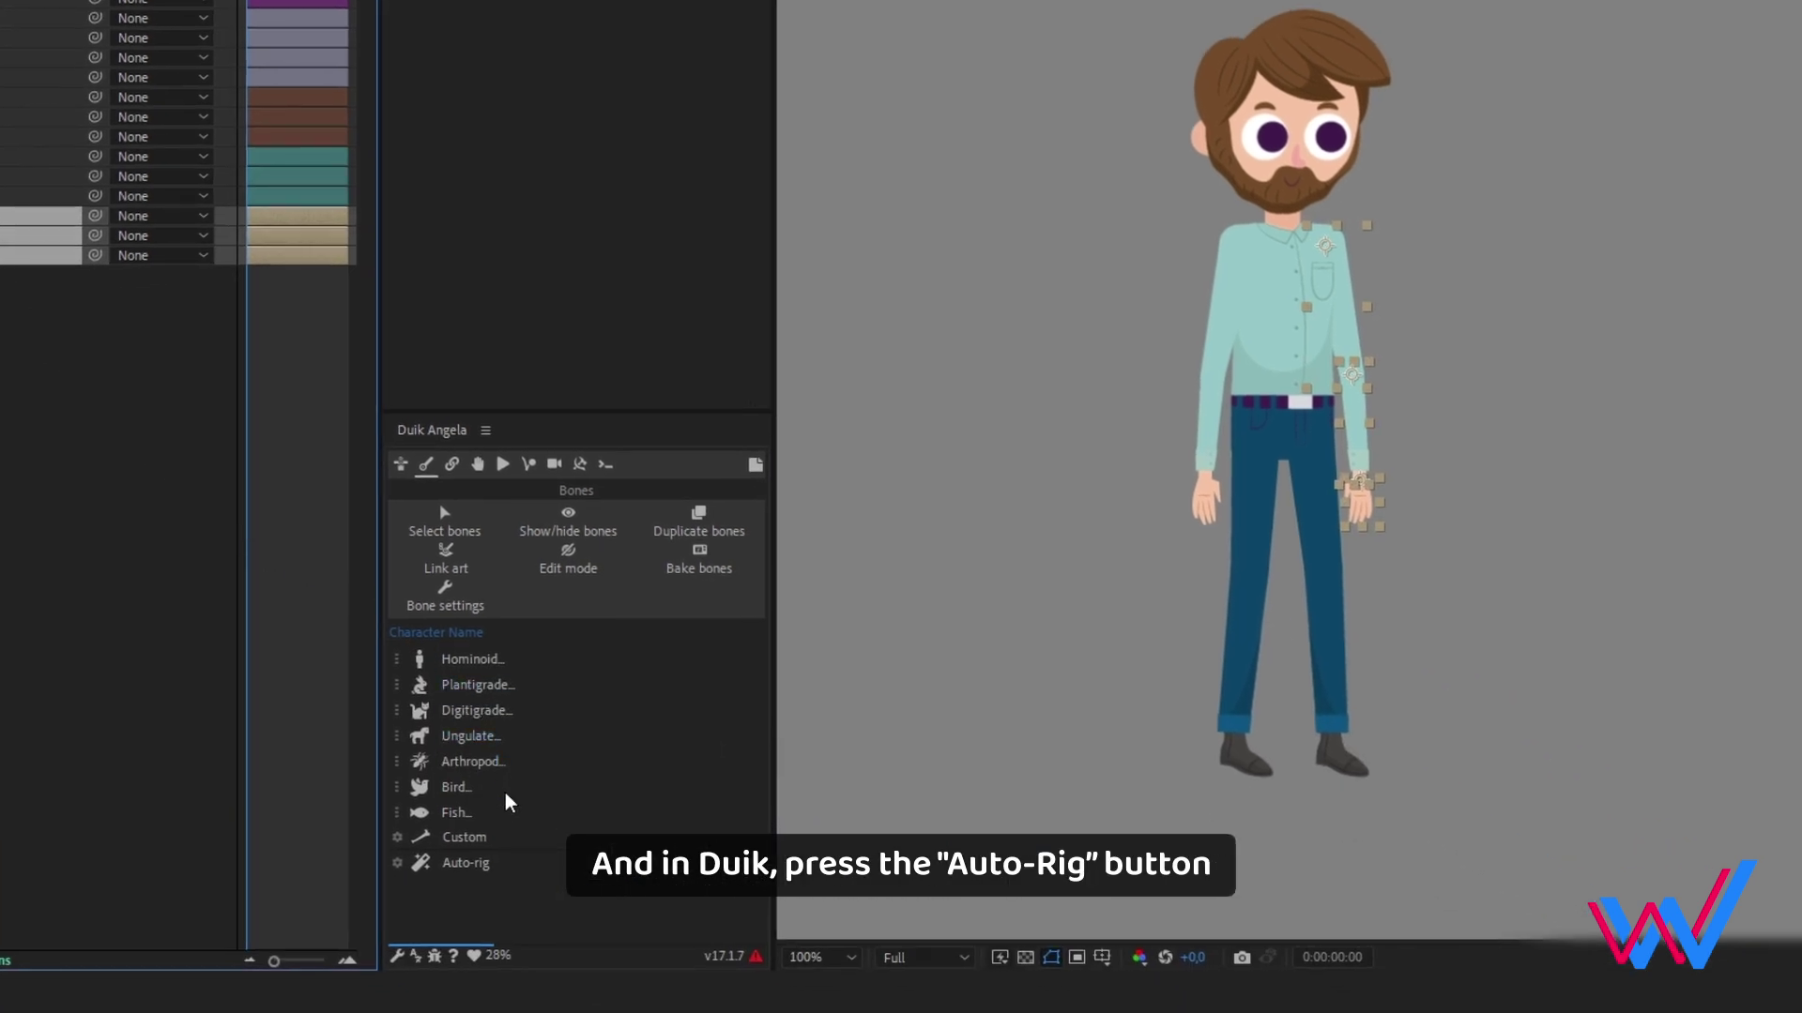
pyautogui.click(477, 864)
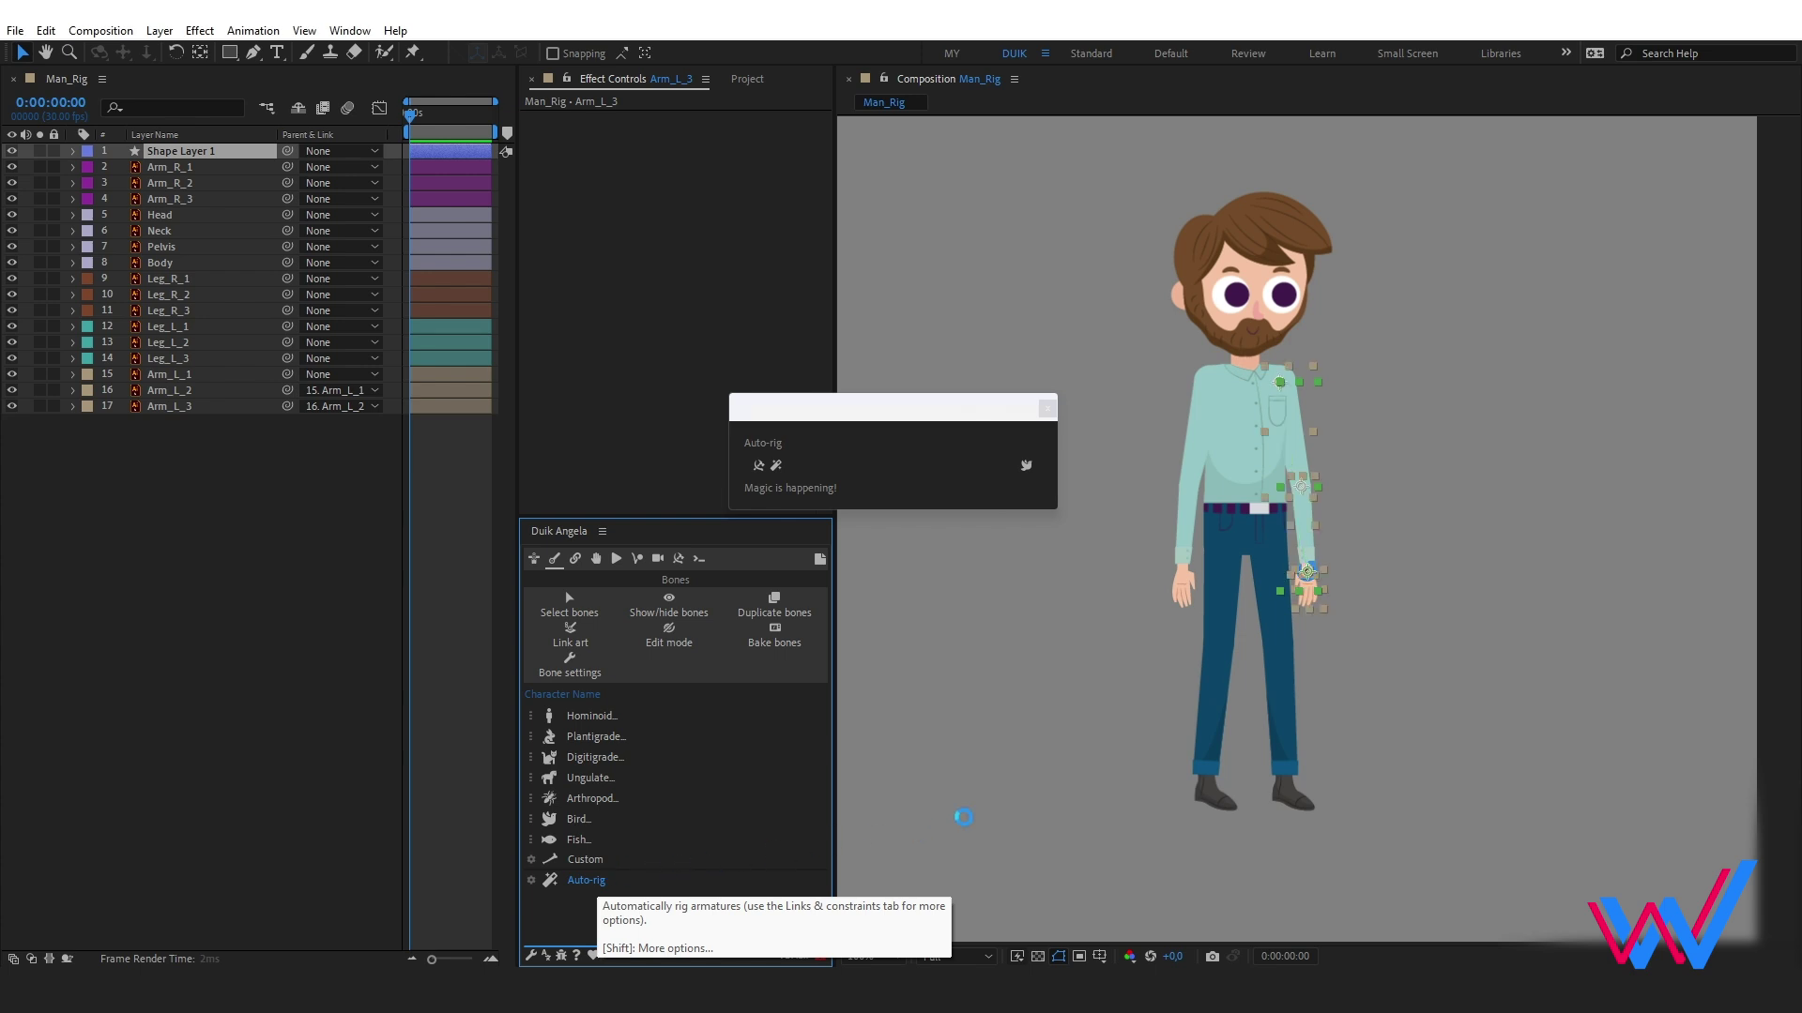
# - Test the left arm by moving its new controller, and undo the move
pyautogui.moveTo(1334, 557); pyautogui.dragTo(1378, 519)
pyautogui.hotkey('ctrl', 'z')
pyautogui.click(1377, 522)
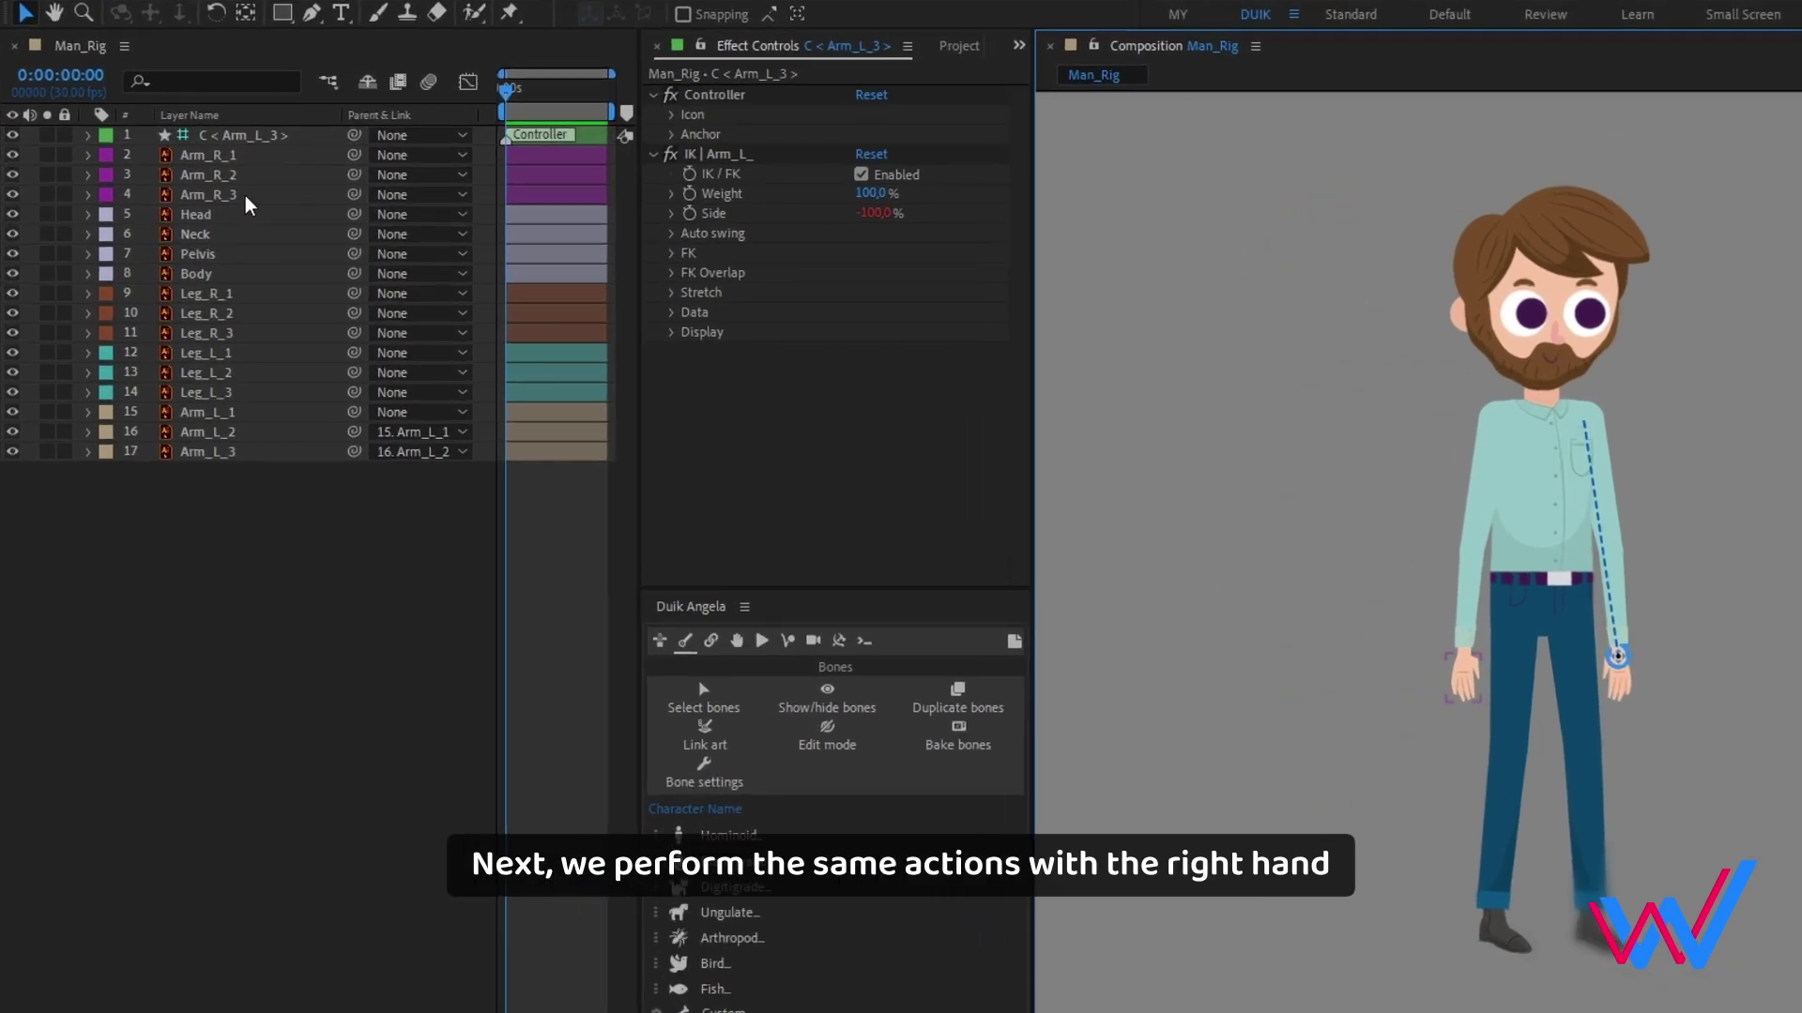
# - Auto-rig the layers Arm_R_3, Arm_R_2 and Arm_R_1, selected in that order, and test the right arm controller
pyautogui.click(195, 199)
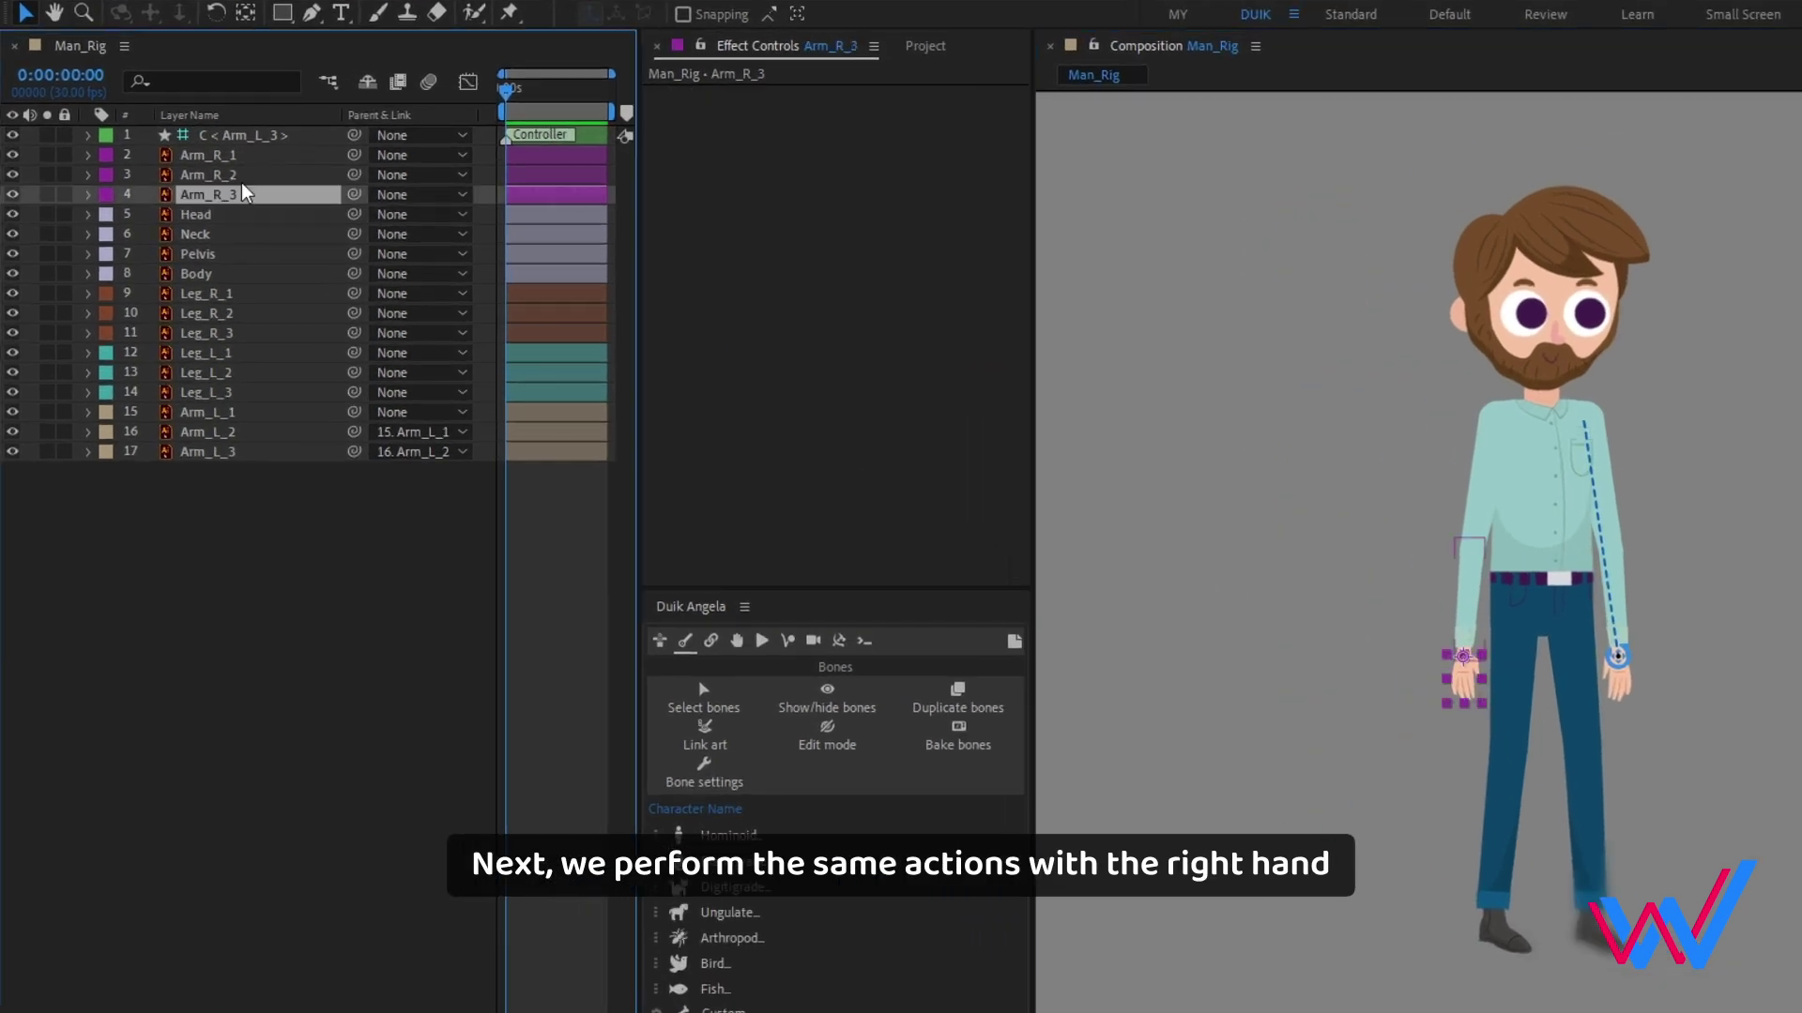
pyautogui.keyDown('ctrl'); pyautogui.click(191, 183); pyautogui.keyUp('ctrl')
pyautogui.keyDown('ctrl'); pyautogui.click(187, 168); pyautogui.keyUp('ctrl')
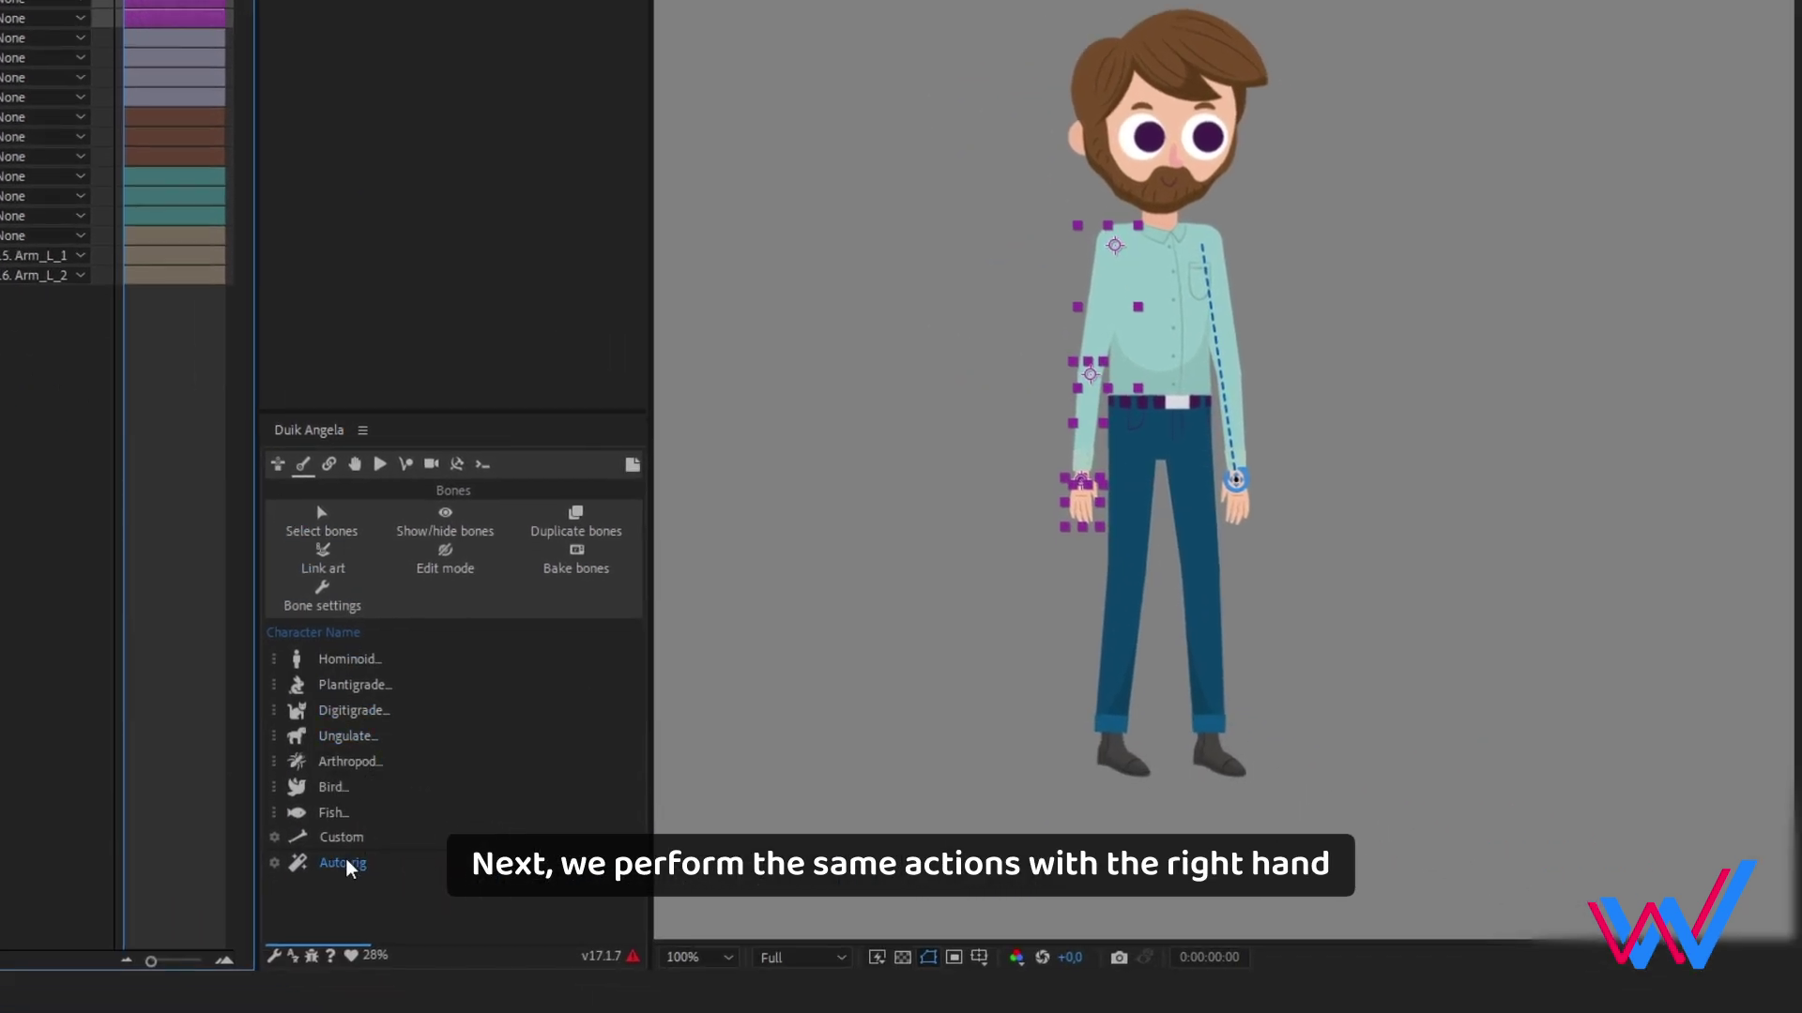
pyautogui.click(344, 863)
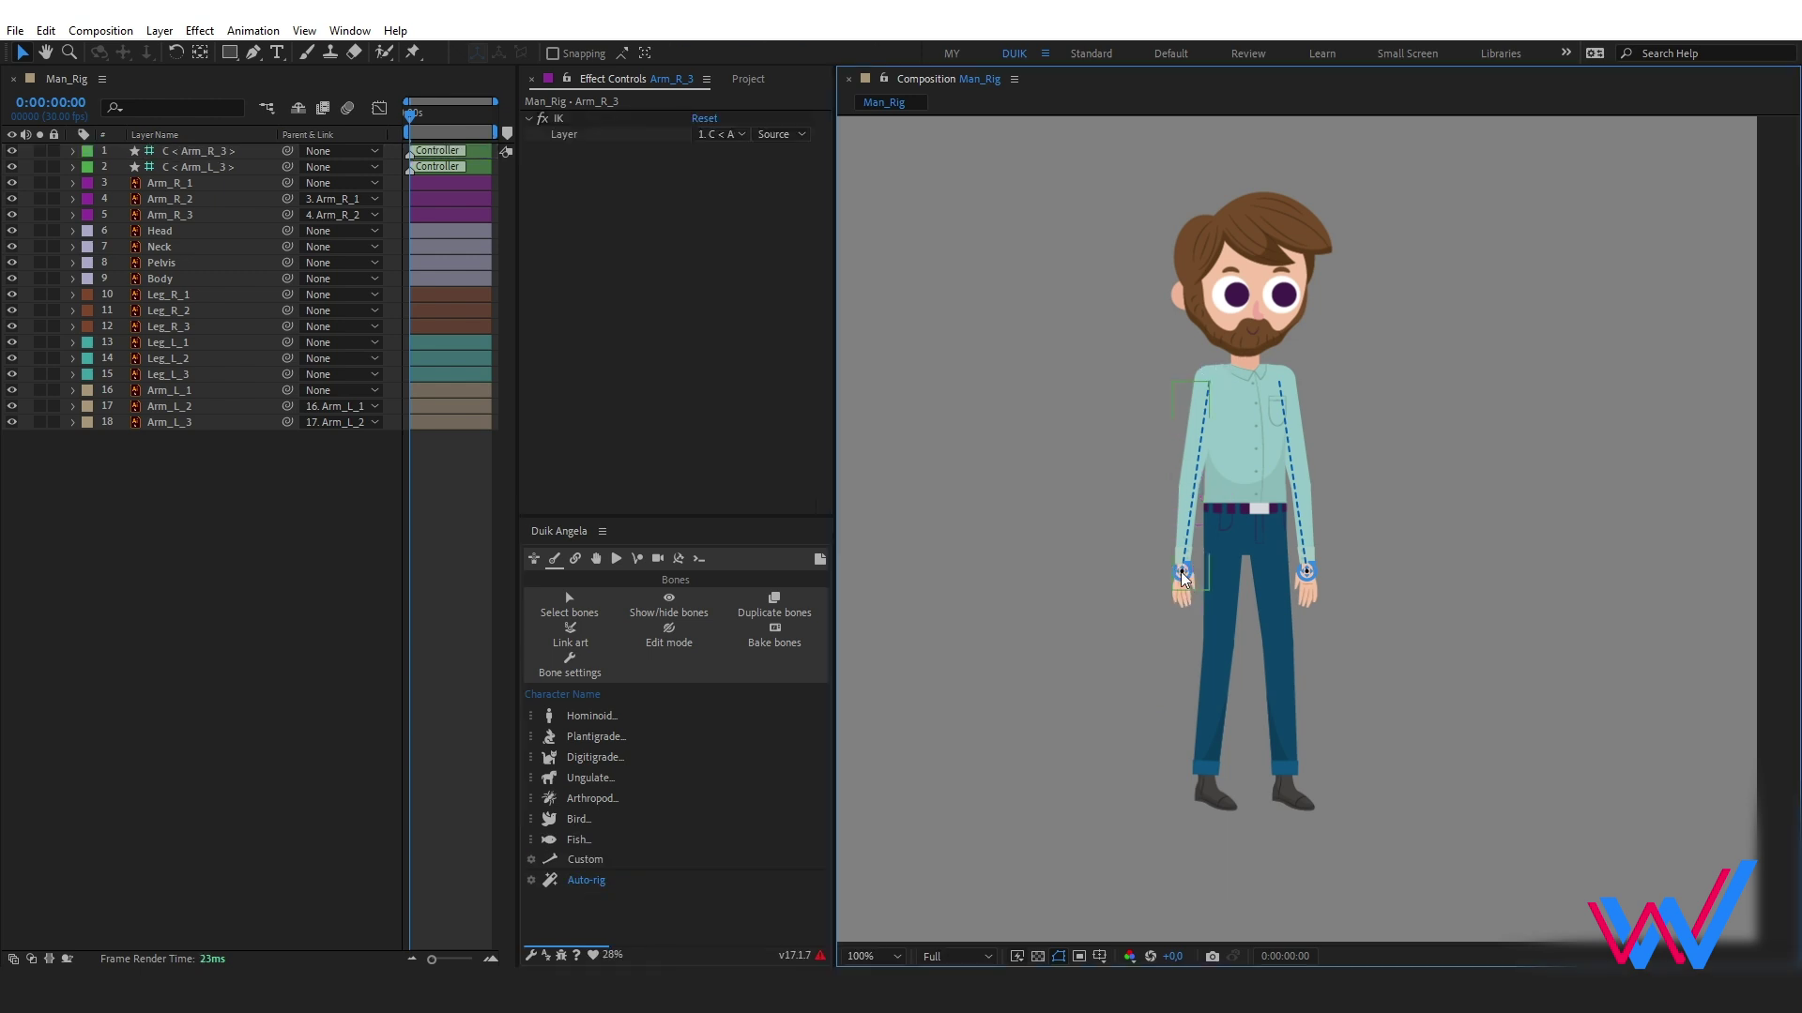
pyautogui.moveTo(1187, 587); pyautogui.dragTo(1086, 531)
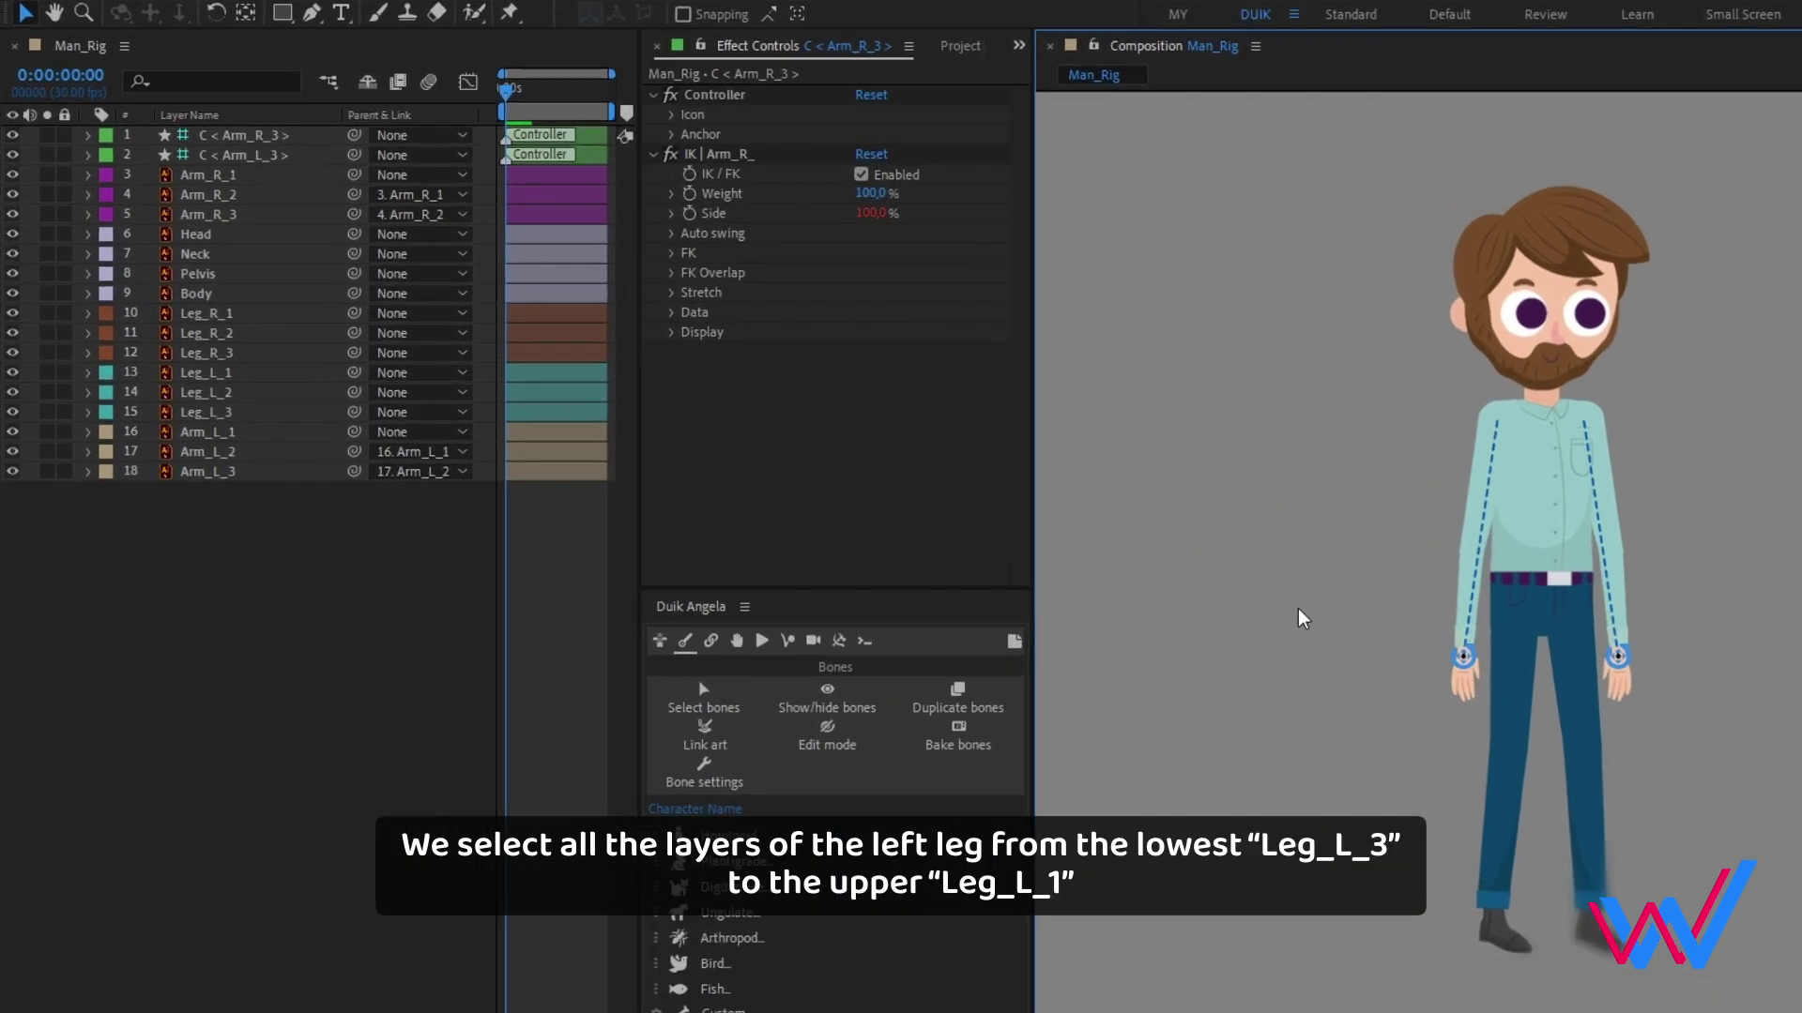
# - Auto-rig the layers Leg_L_3, Leg_L_2 and Leg_L_1, selected in that order, and test-move the left leg controller
pyautogui.click(208, 412)
pyautogui.keyDown('shift'); pyautogui.click(225, 389); pyautogui.keyUp('shift')
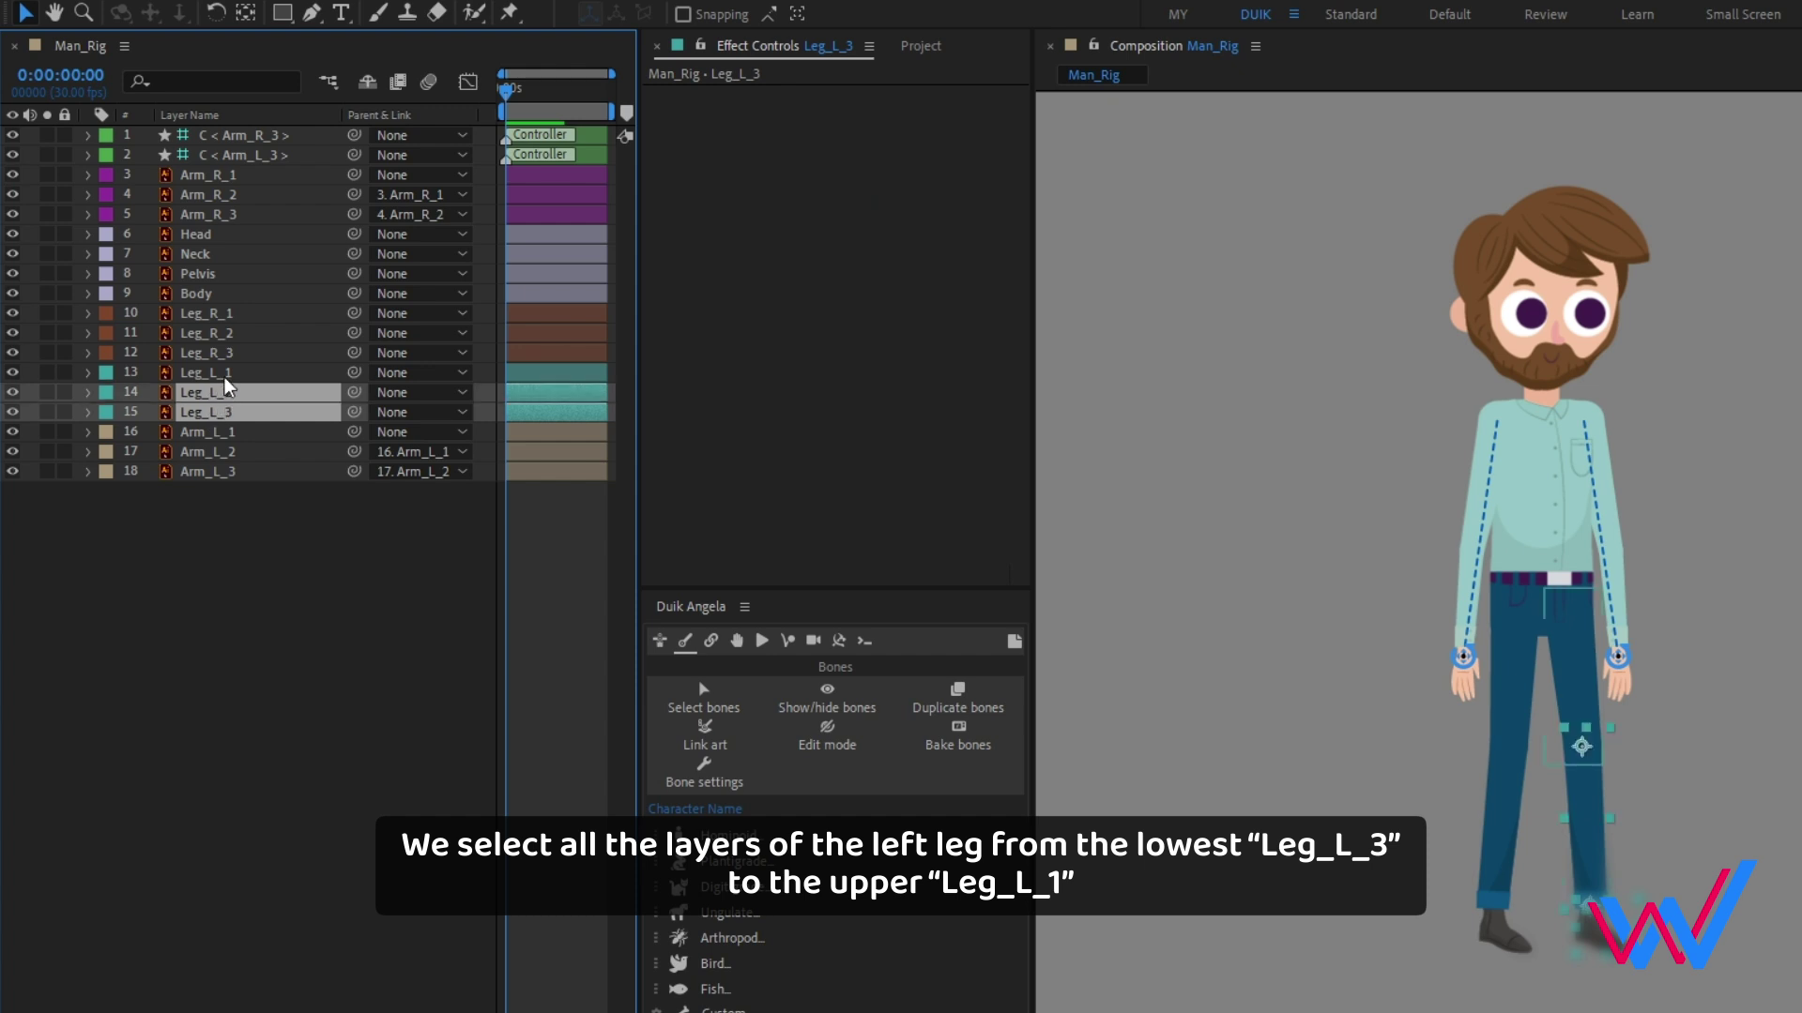
pyautogui.keyDown('shift'); pyautogui.click(223, 373); pyautogui.keyUp('shift')
pyautogui.click(342, 862)
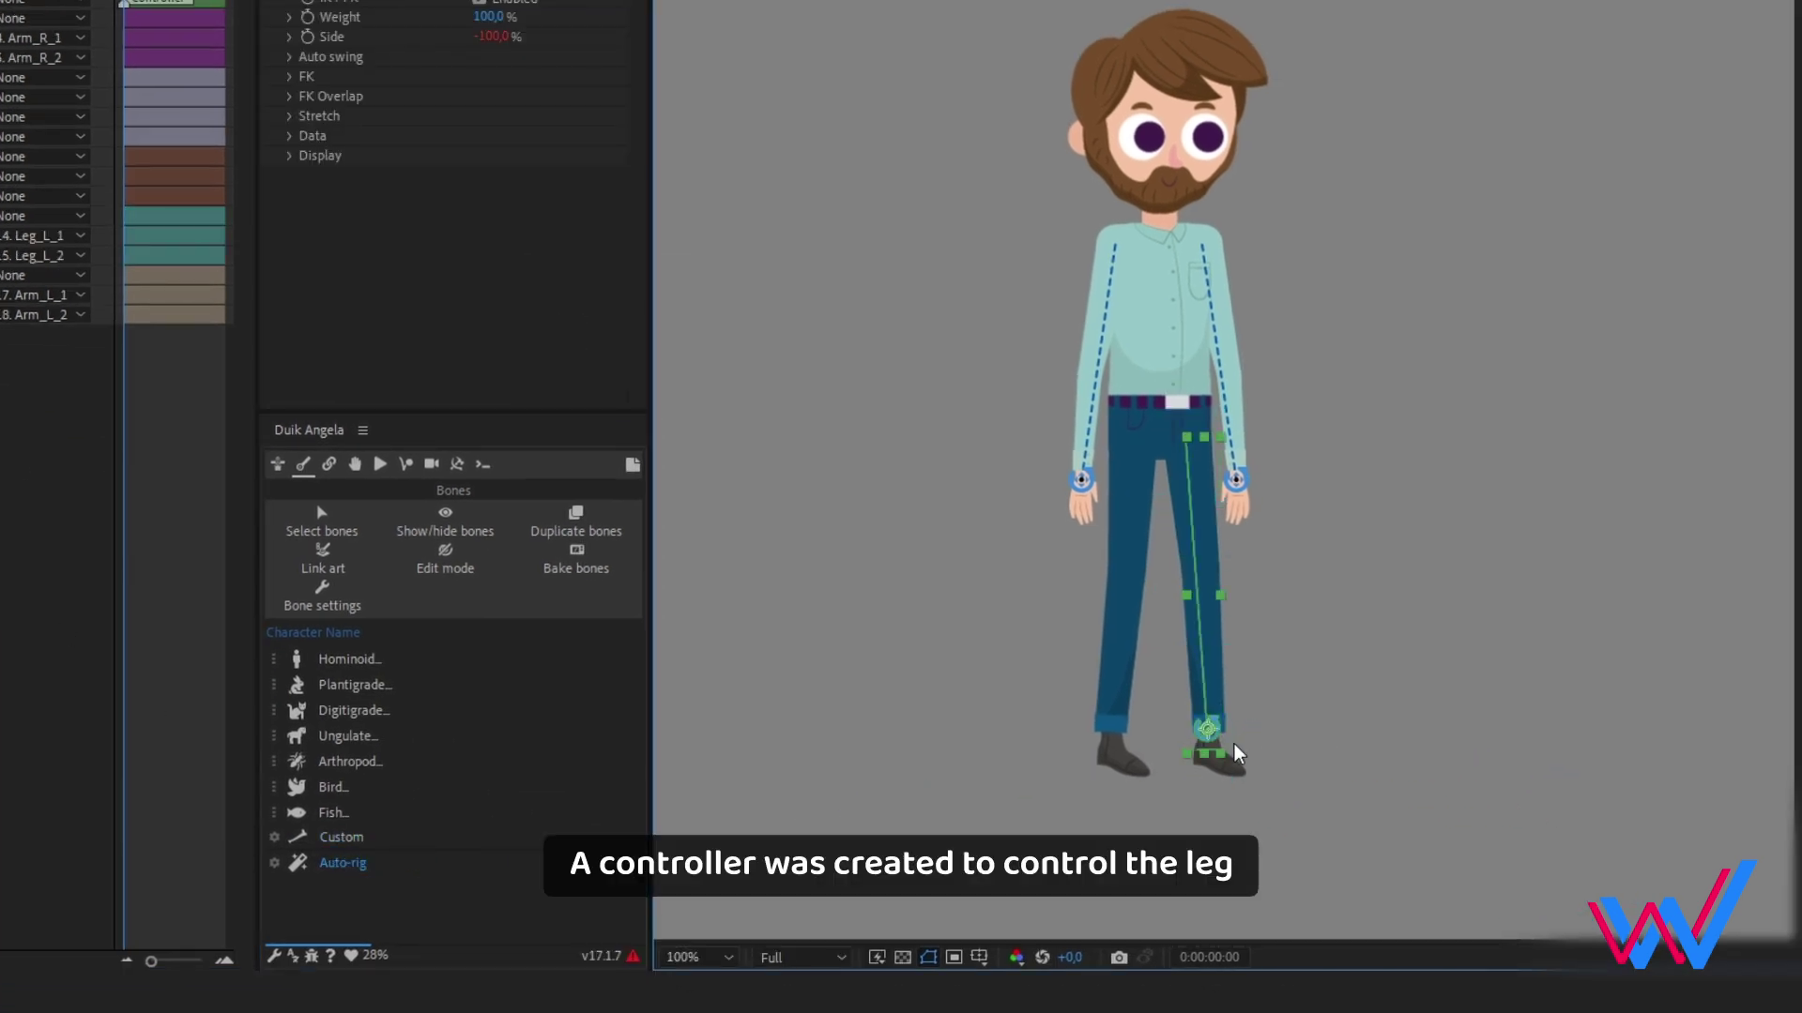
pyautogui.moveTo(1210, 727); pyautogui.dragTo(1244, 666)
pyautogui.hotkey('ctrl', 'z')
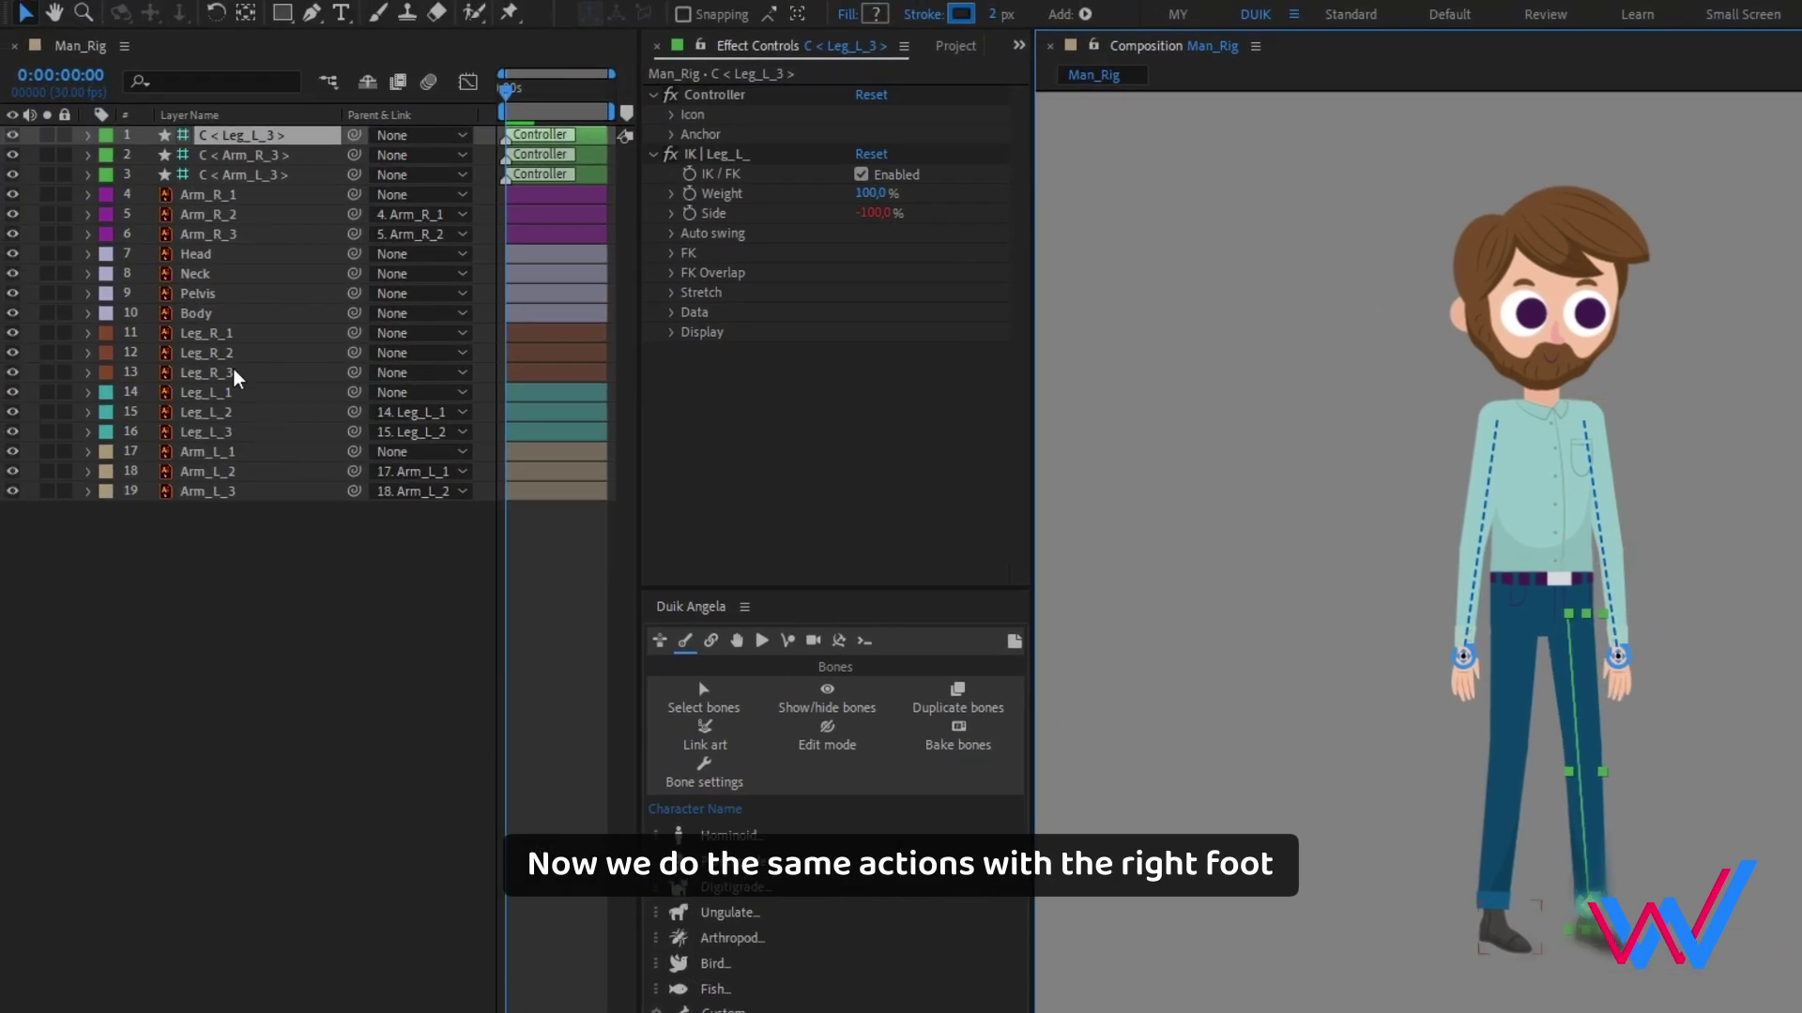
# - Auto-rig the layers Leg_R_3, Leg_R_2 and Leg_R_1, selected in that order
pyautogui.click(234, 373)
pyautogui.keyDown('ctrl'); pyautogui.click(234, 357); pyautogui.keyUp('ctrl')
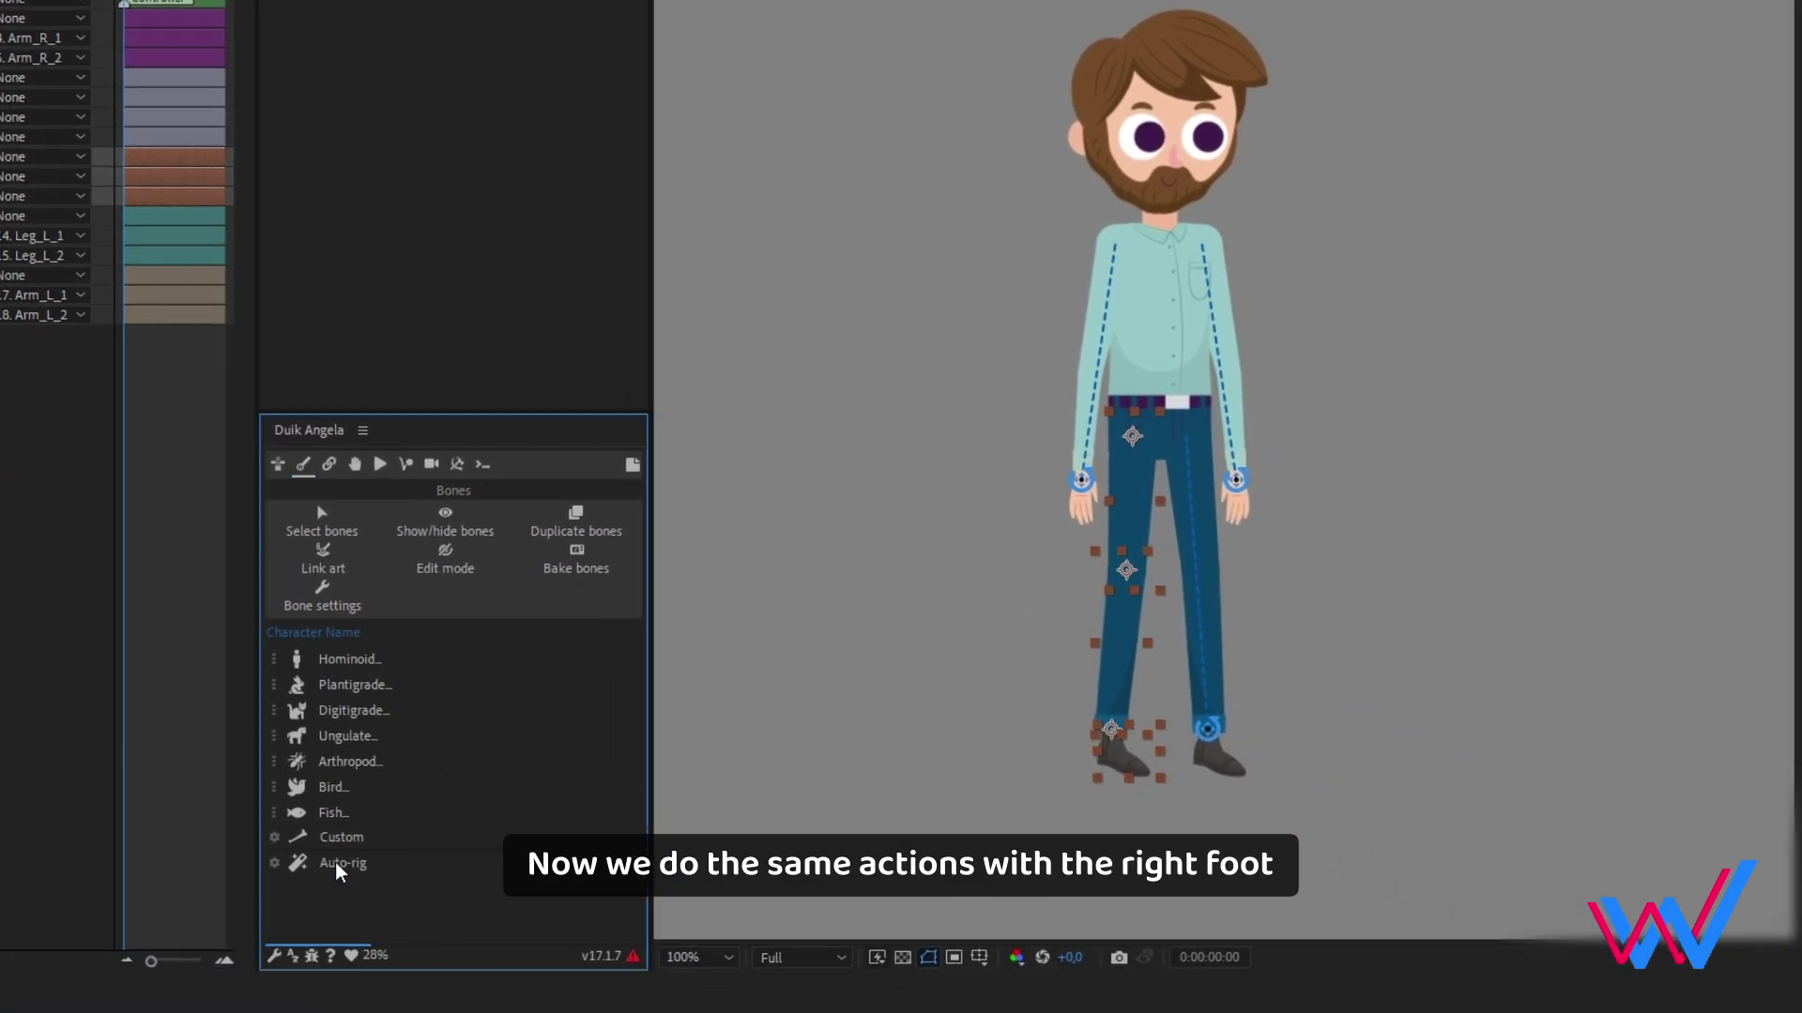
pyautogui.click(340, 863)
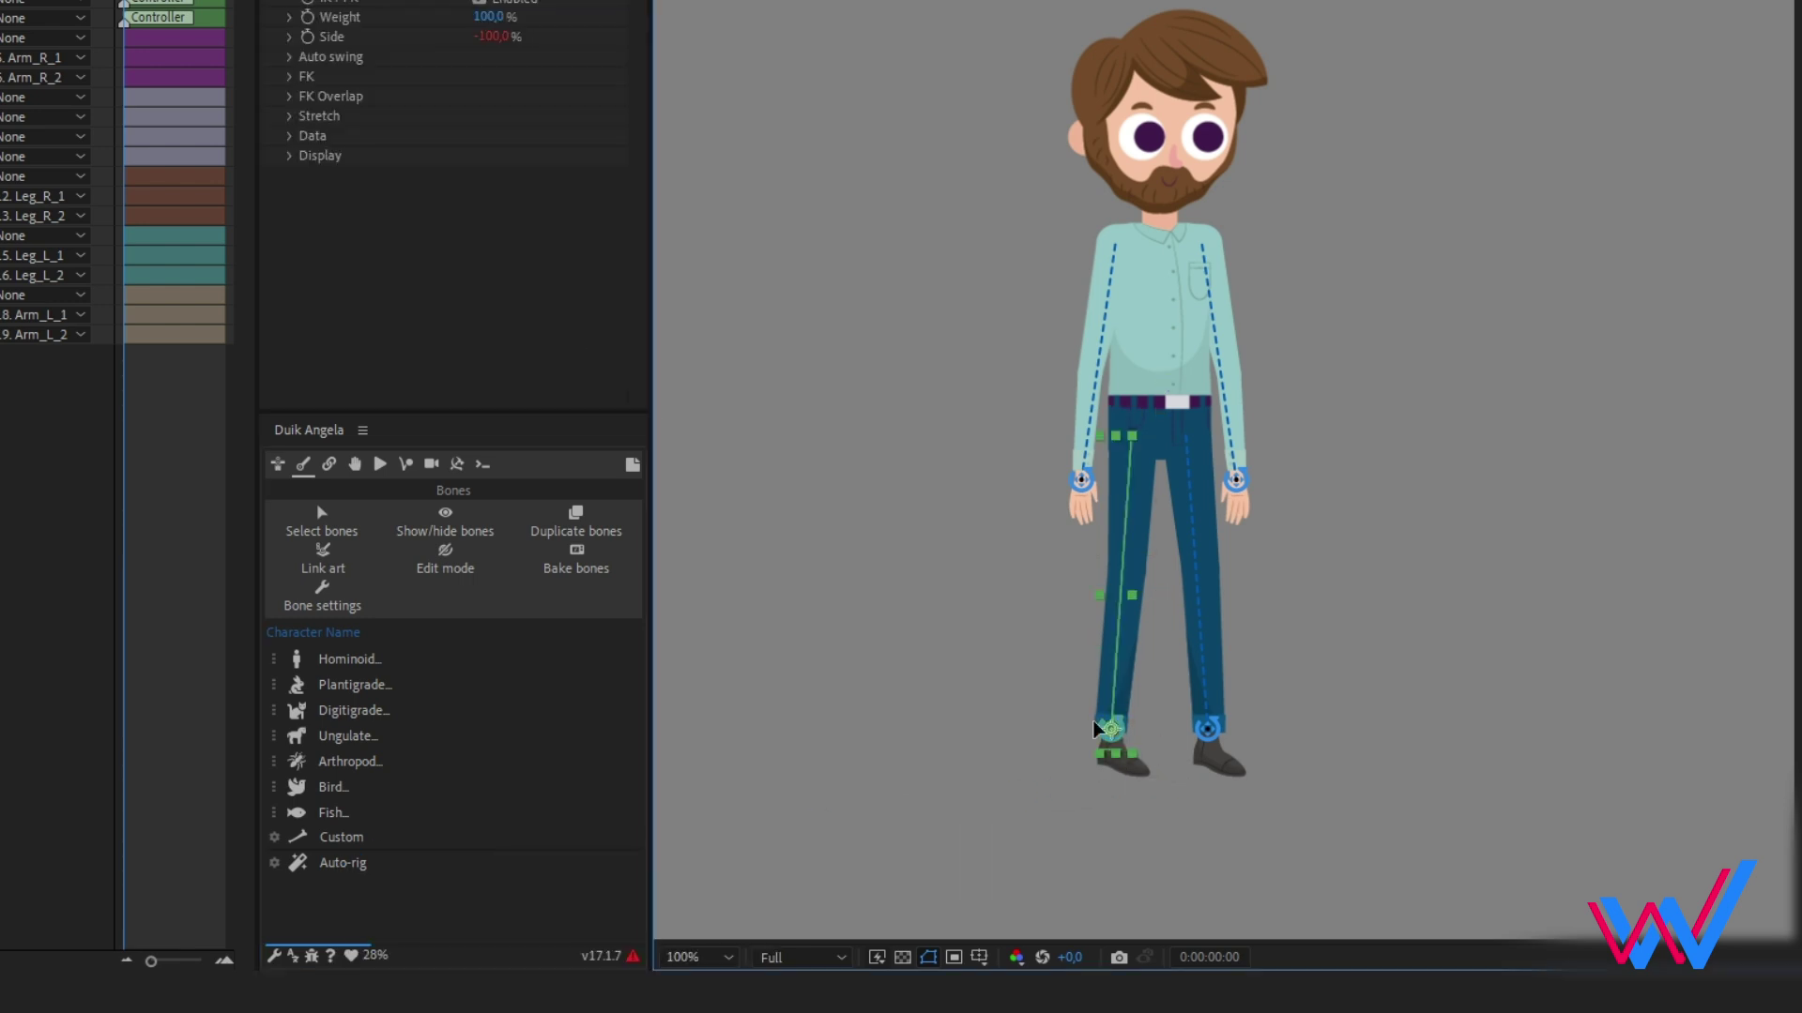
# - Test the right leg by moving its new controller, and undo the move
pyautogui.moveTo(1112, 730); pyautogui.dragTo(871, 518)
pyautogui.hotkey('ctrl', 'z')
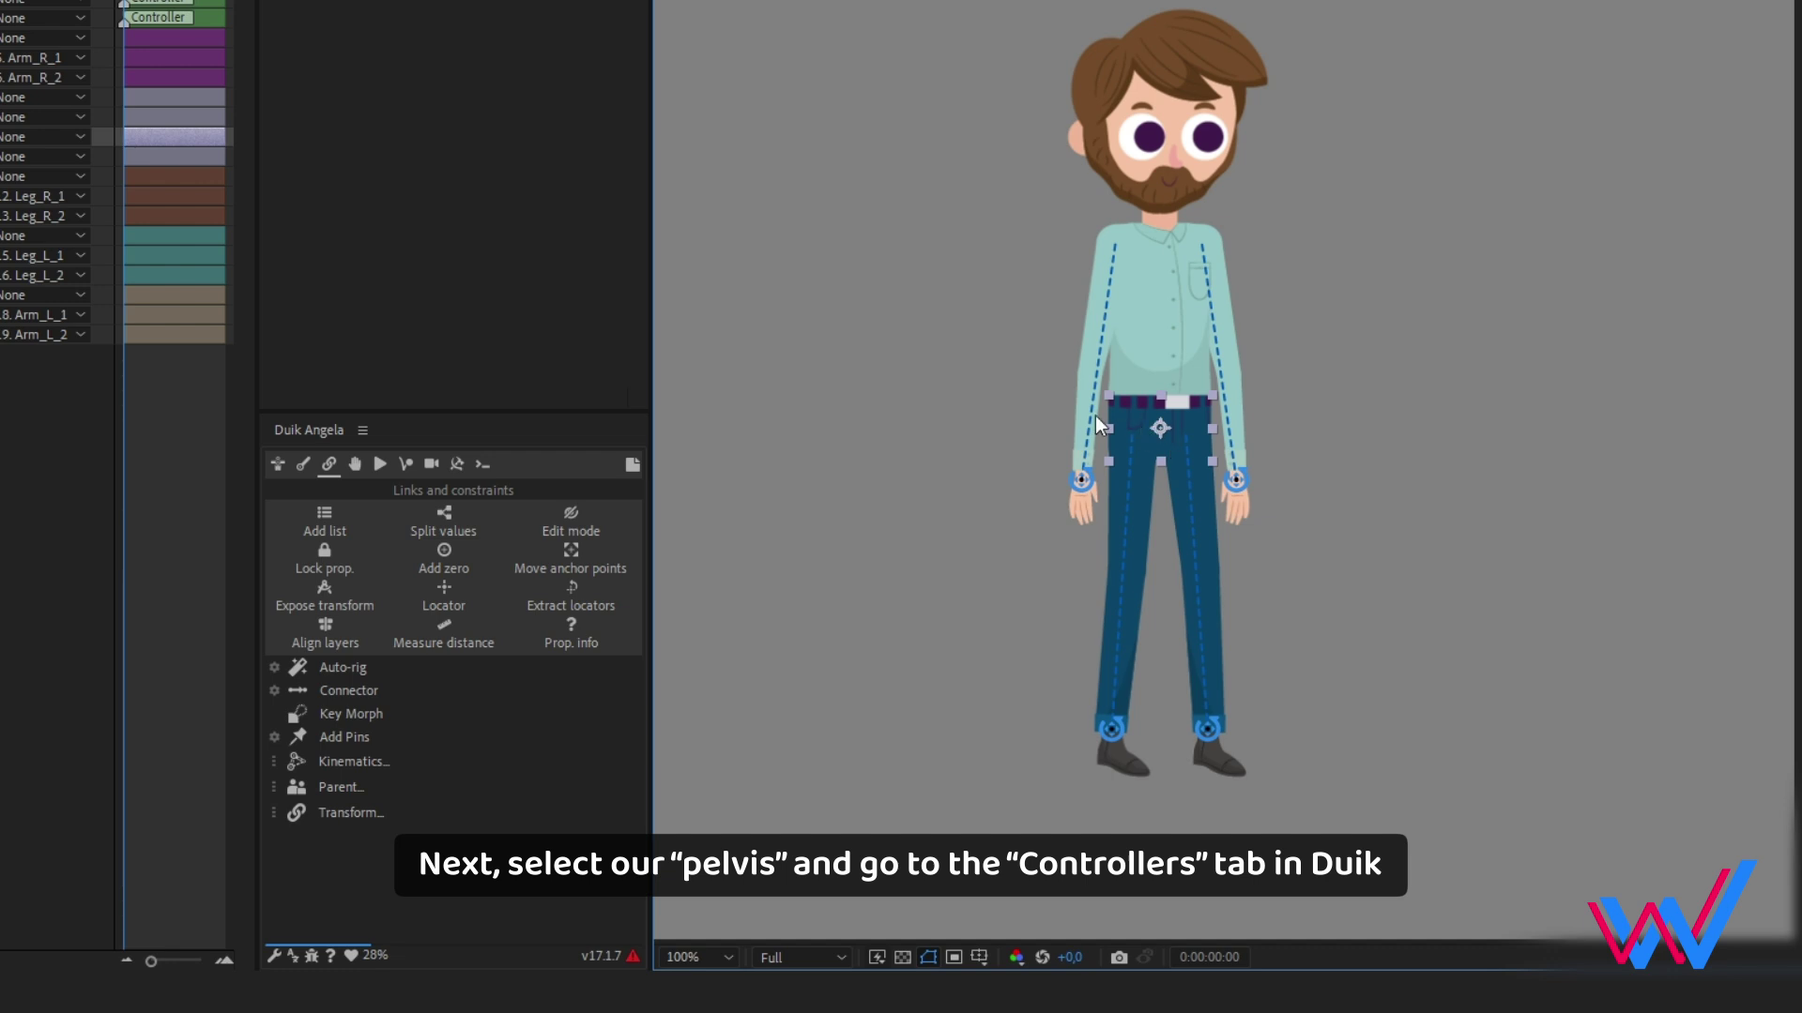
# - Create a pelvis-shaped controller for the Pelvis layer and parent the Pelvis layer to it
pyautogui.click(355, 466)
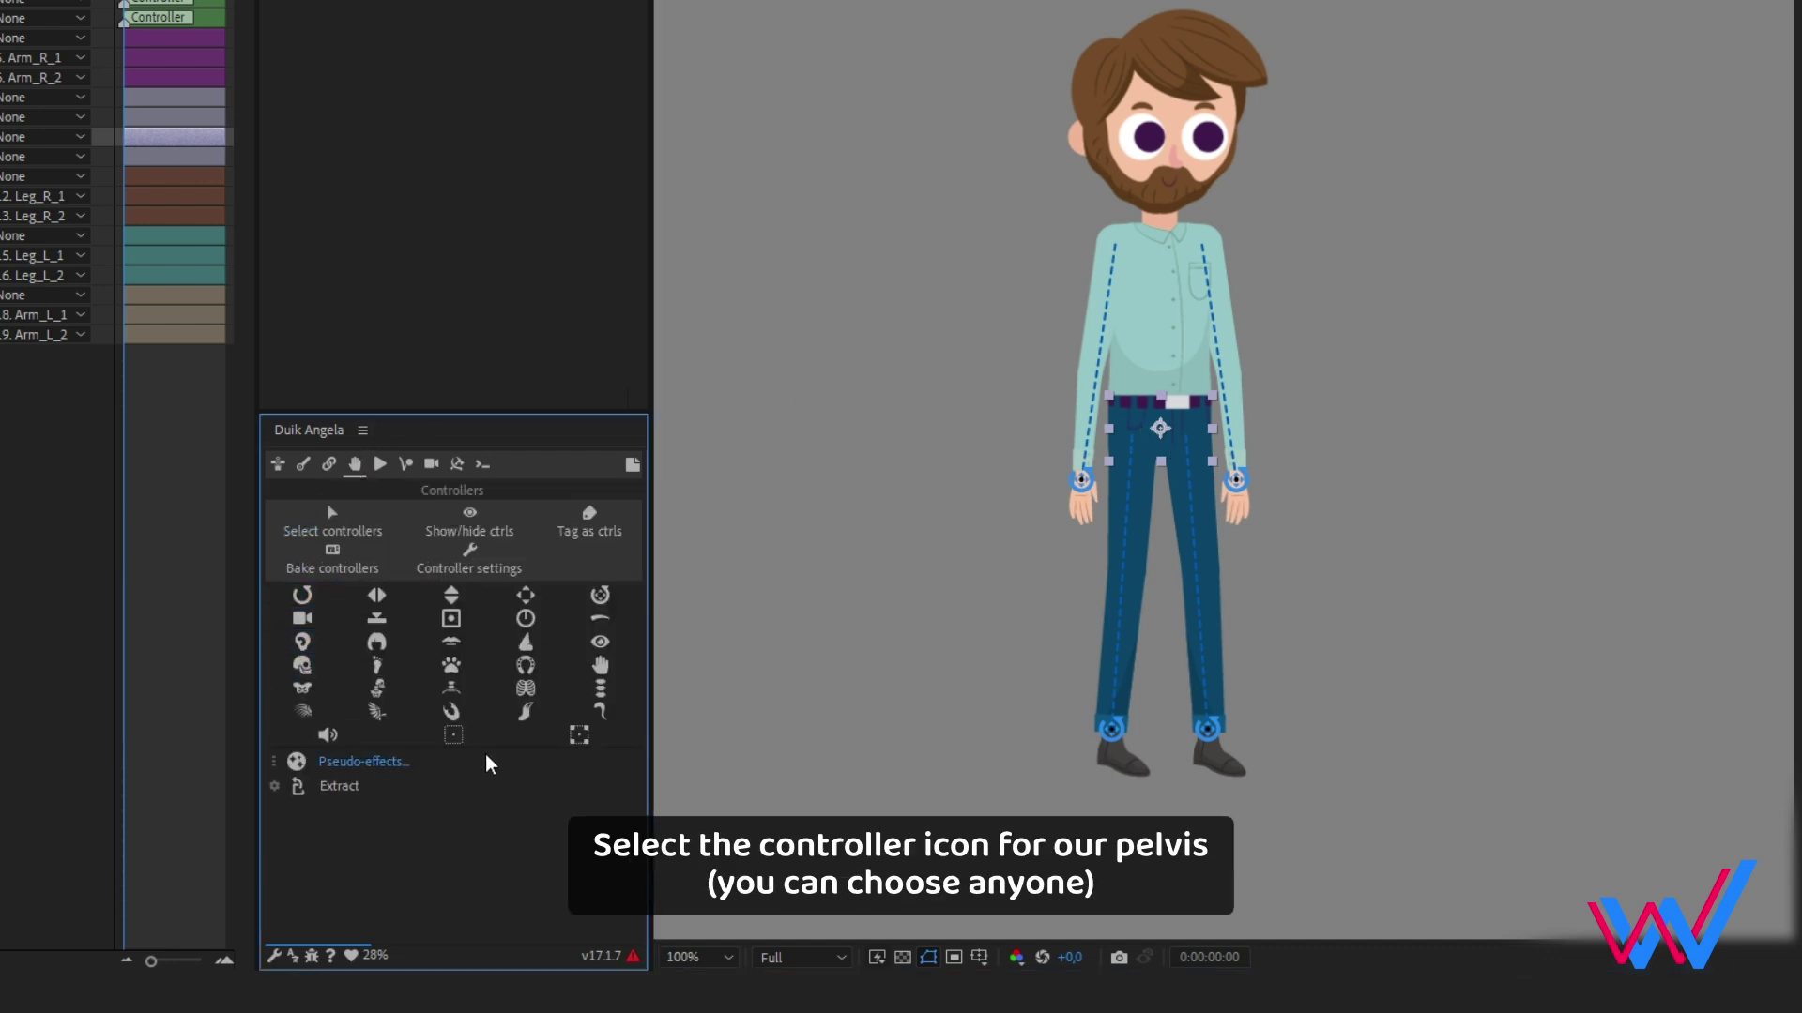
pyautogui.click(322, 697)
pyautogui.scroll(2, 1175, 419)
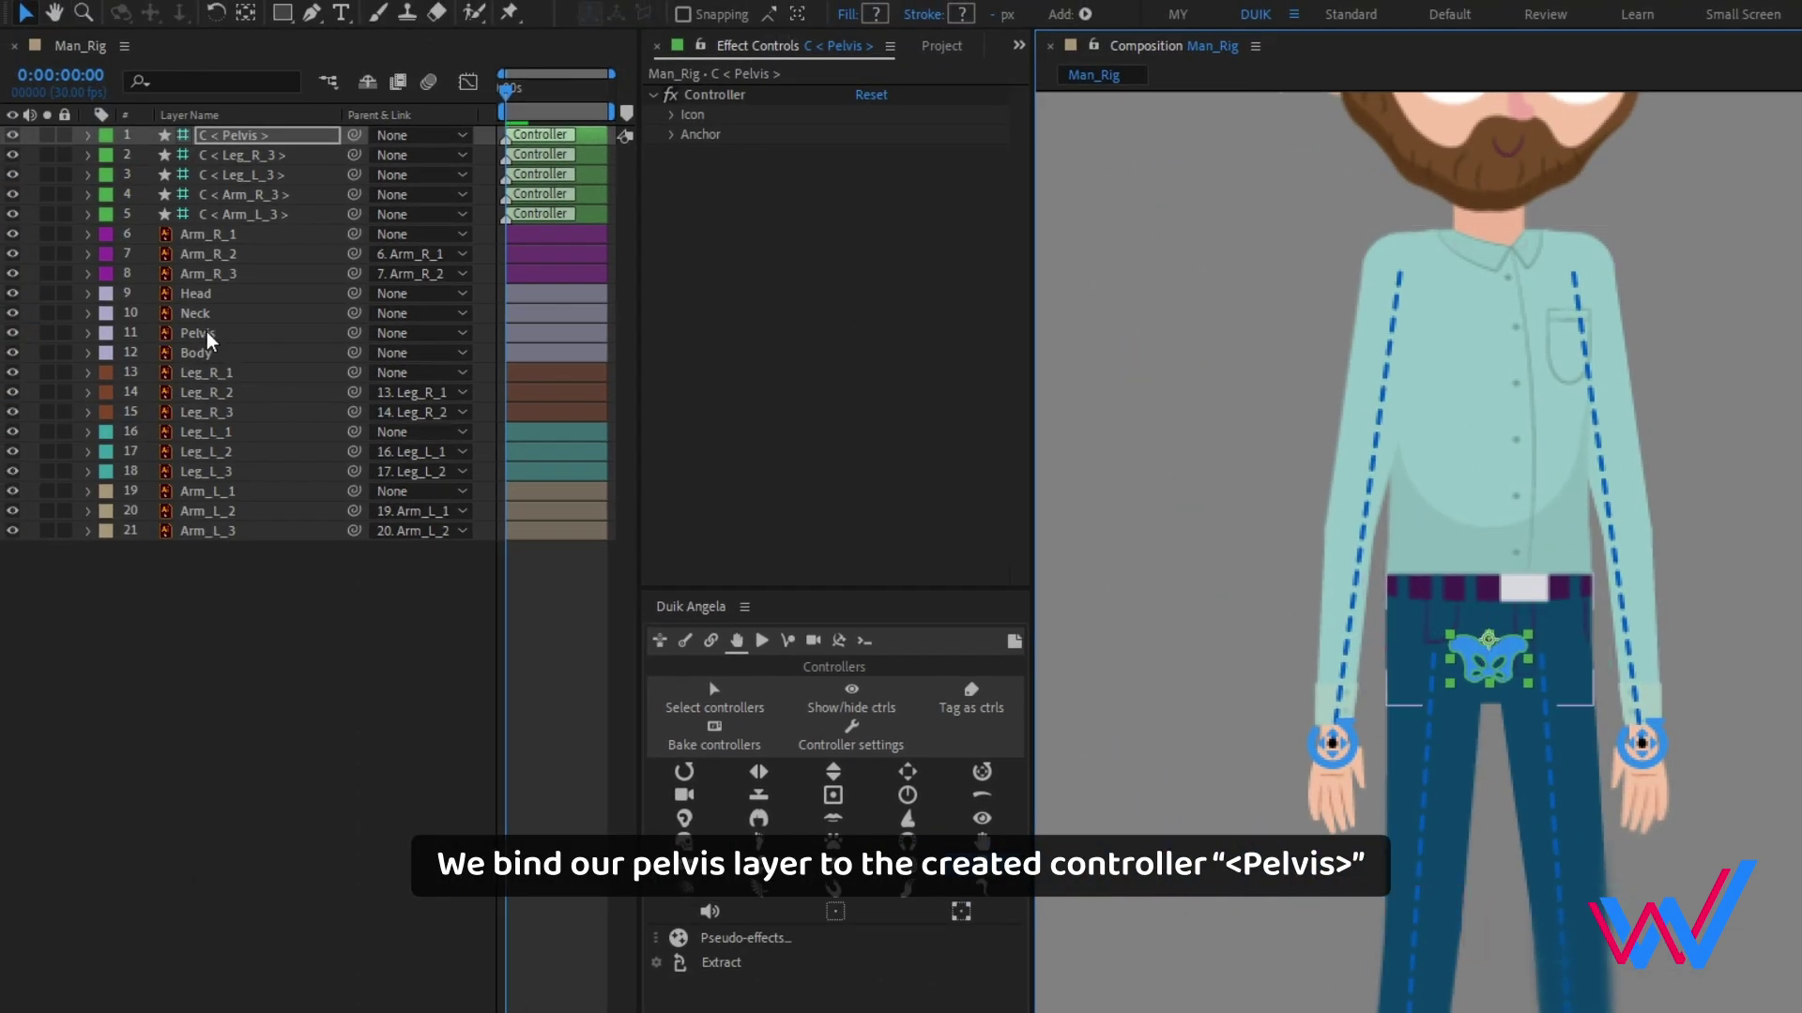
pyautogui.click(207, 334)
pyautogui.moveTo(360, 339); pyautogui.dragTo(252, 138)
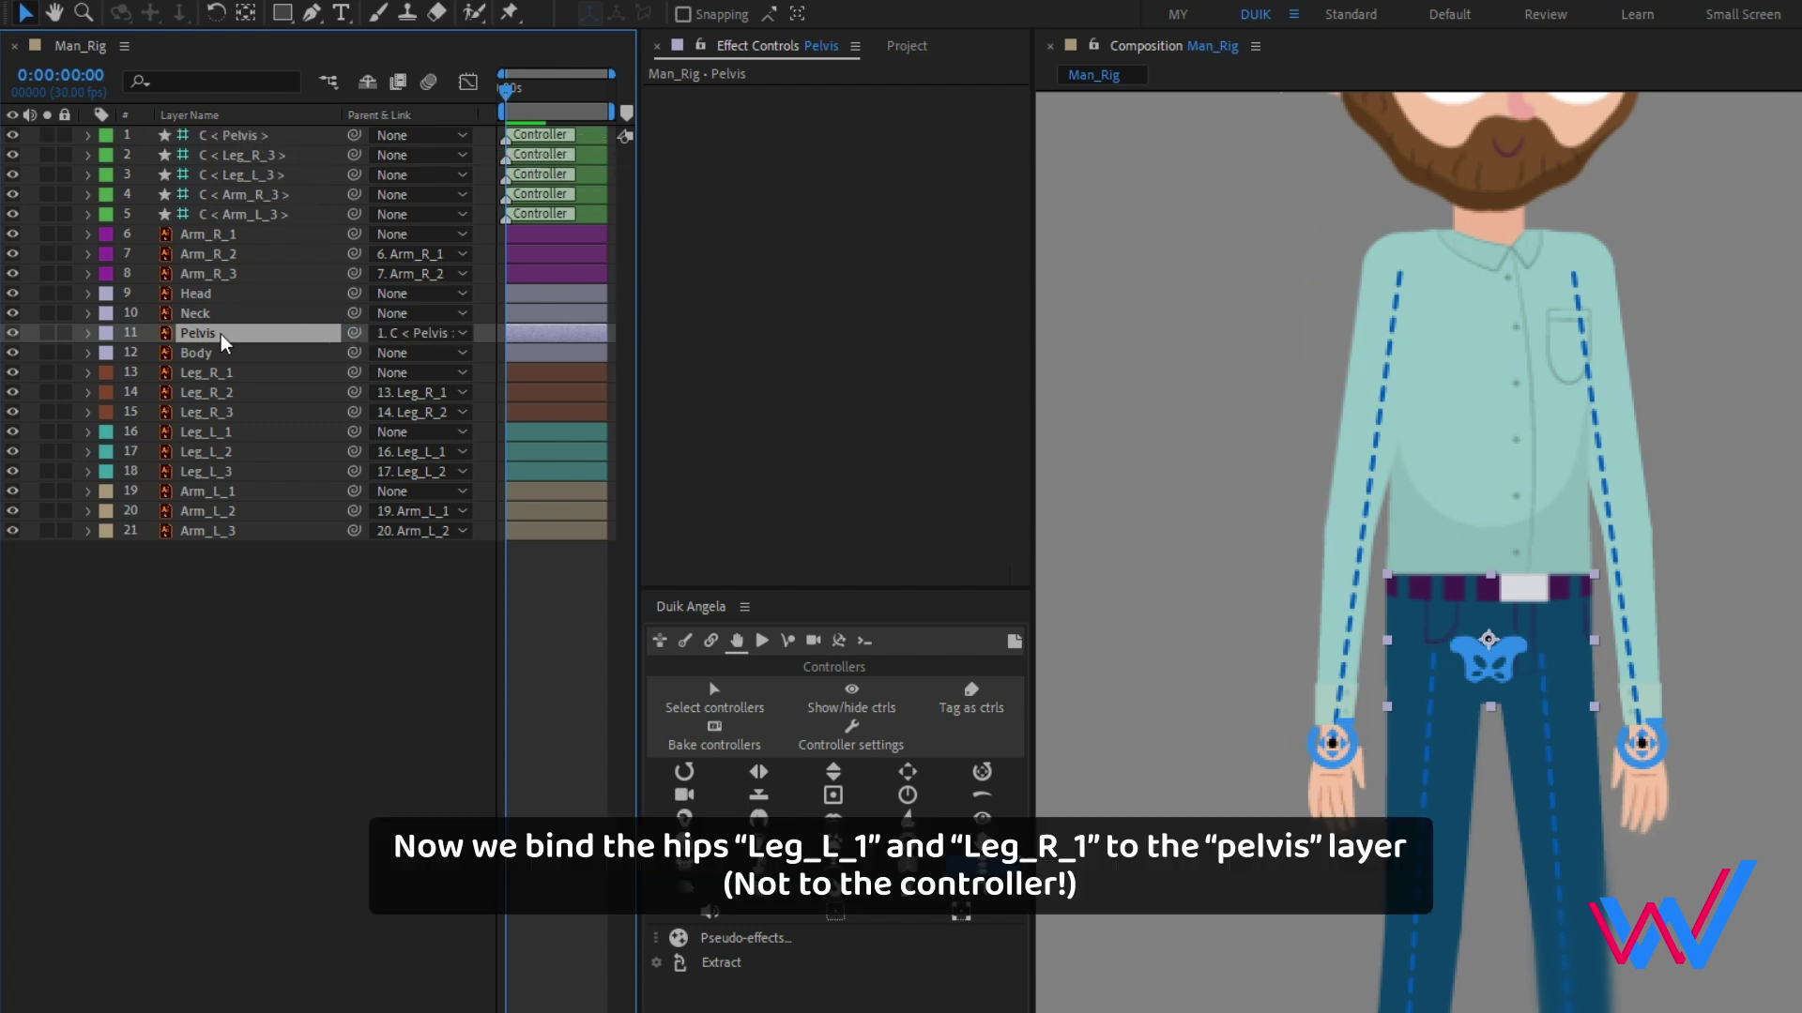
# - Parent the upper leg layers Leg_R_1 and Leg_L_1 to the Pelvis layer
pyautogui.click(252, 376)
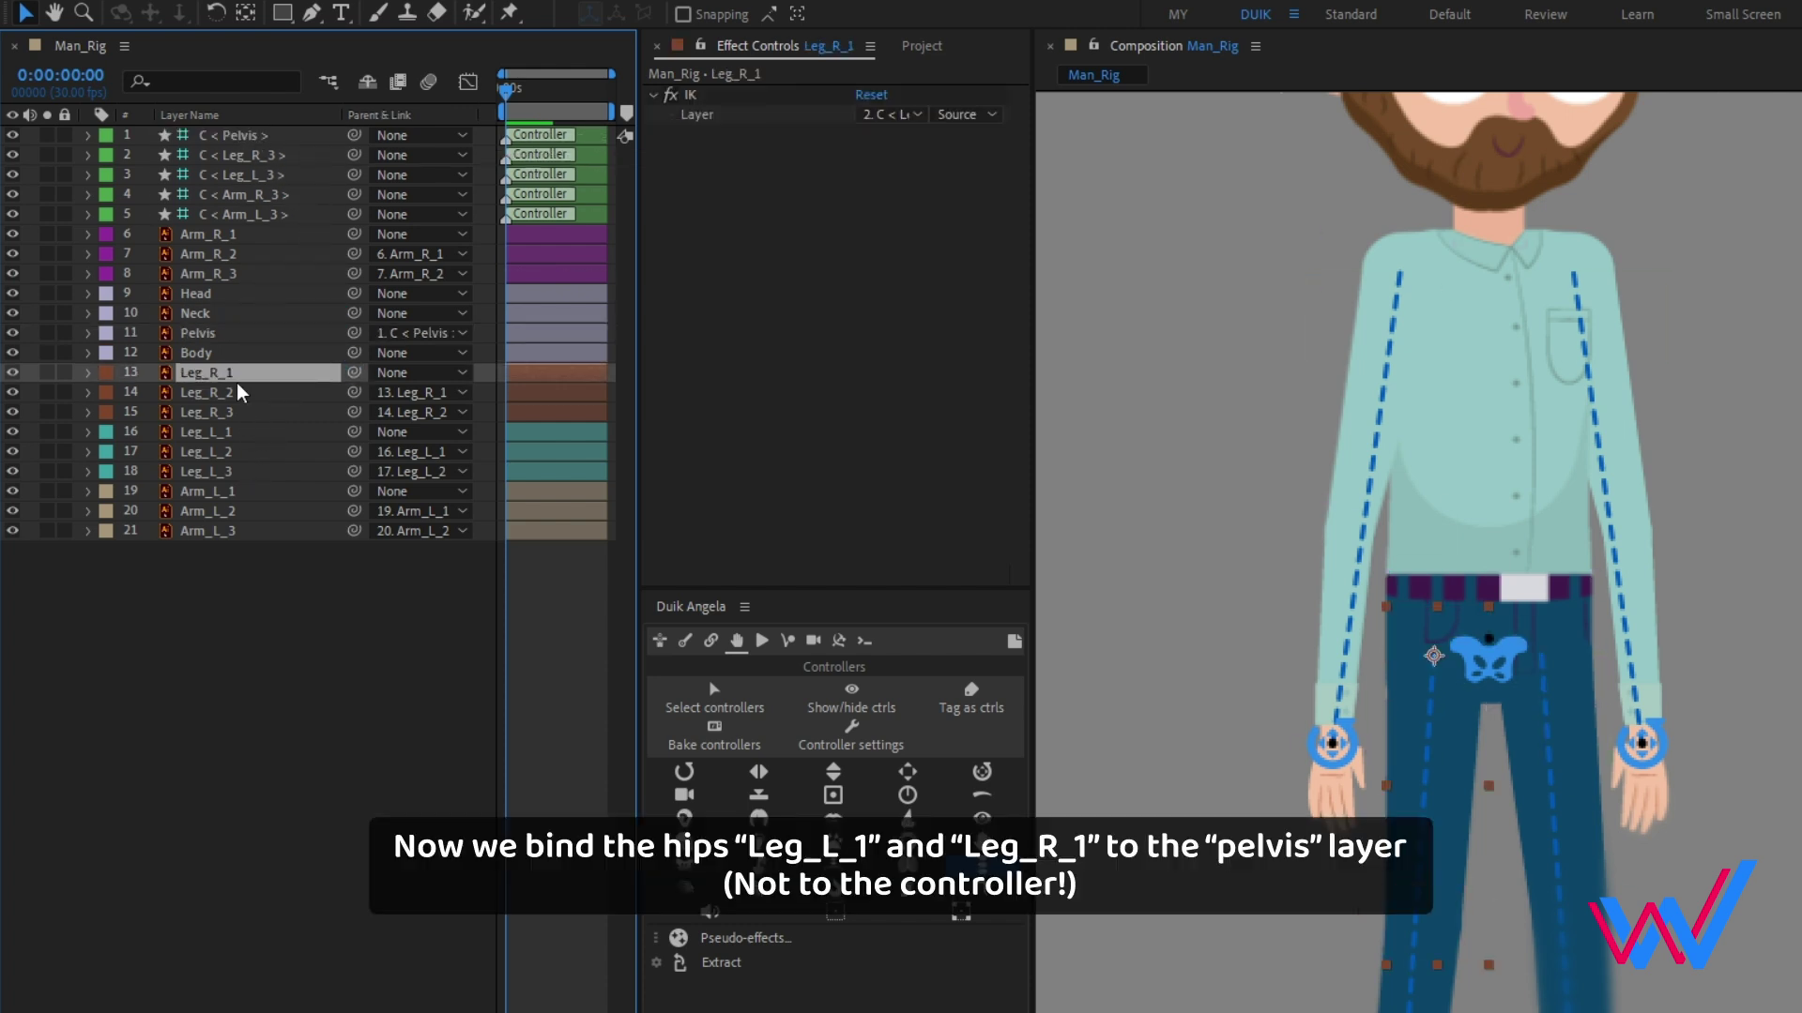
pyautogui.keyDown('ctrl'); pyautogui.click(235, 433); pyautogui.keyUp('ctrl')
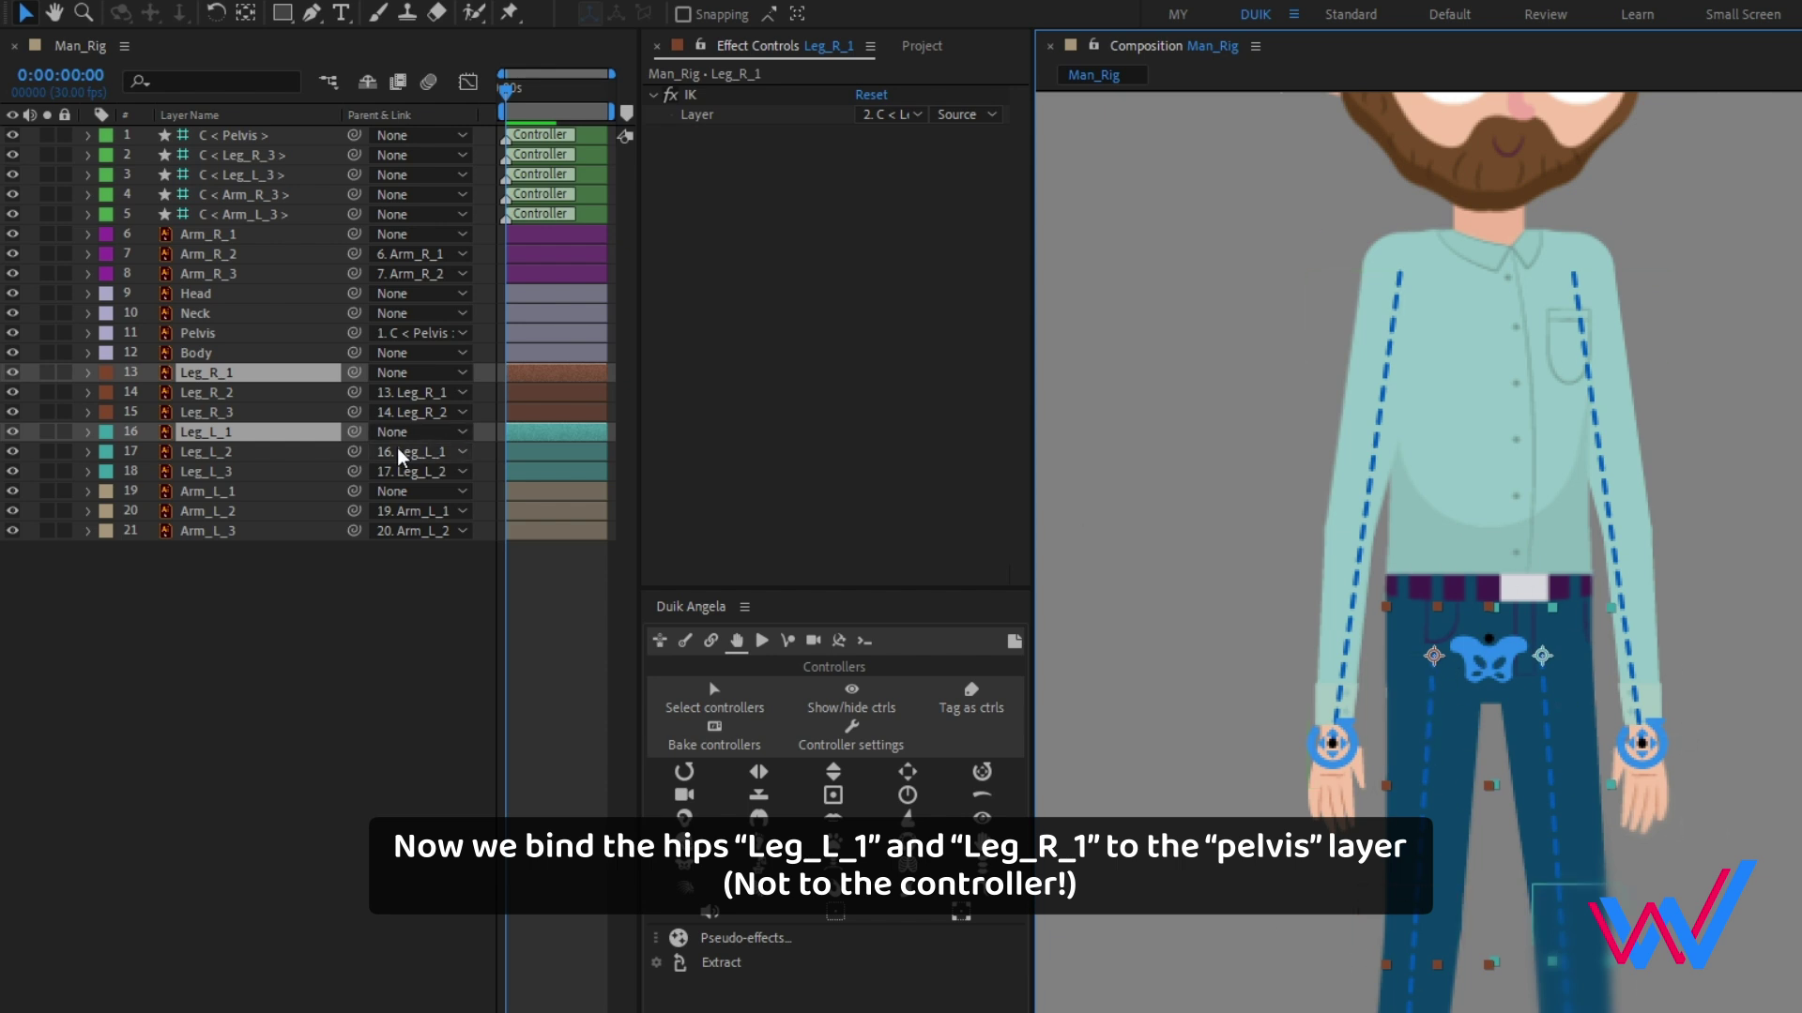
pyautogui.moveTo(353, 431); pyautogui.dragTo(226, 336)
# - Test the legs' link to the pelvis by moving the Pelvis controller, undo the move and clear the selection
pyautogui.click(239, 141)
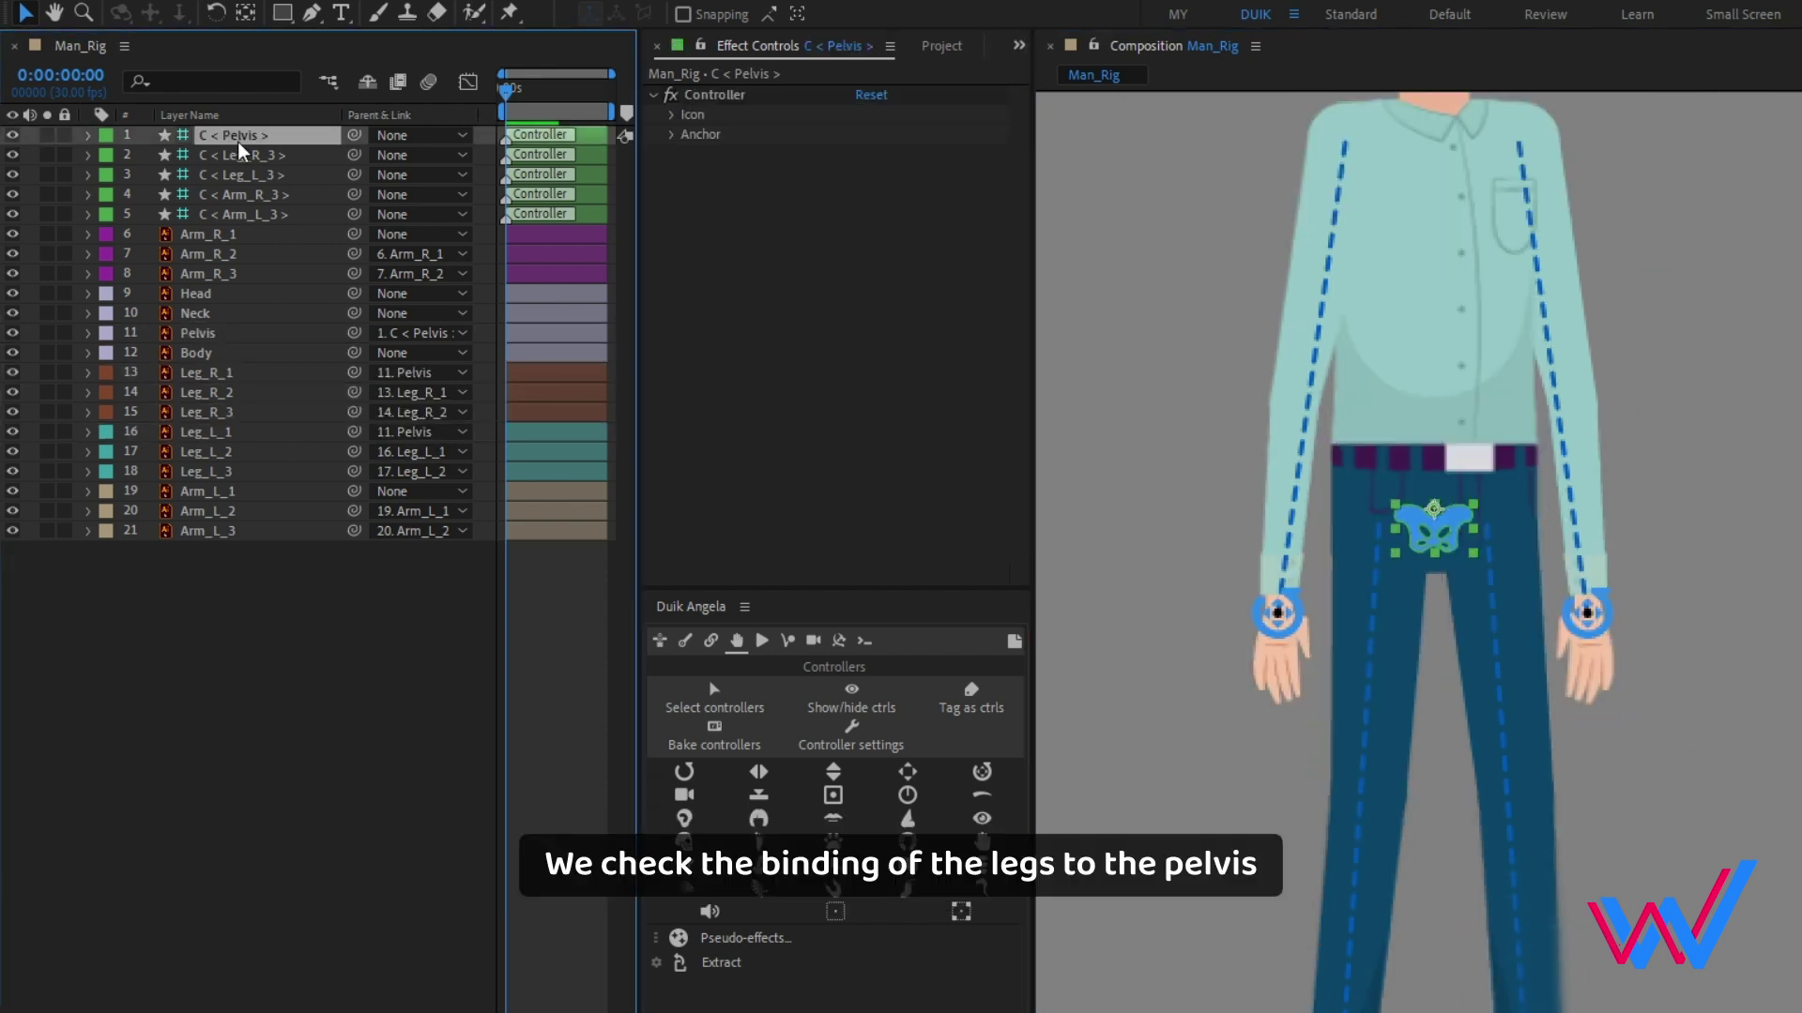
pyautogui.moveTo(1589, 666); pyautogui.dragTo(1558, 571)
pyautogui.moveTo(1380, 419); pyautogui.dragTo(1468, 495)
pyautogui.hotkey('ctrl', 'z')
pyautogui.click(306, 600)
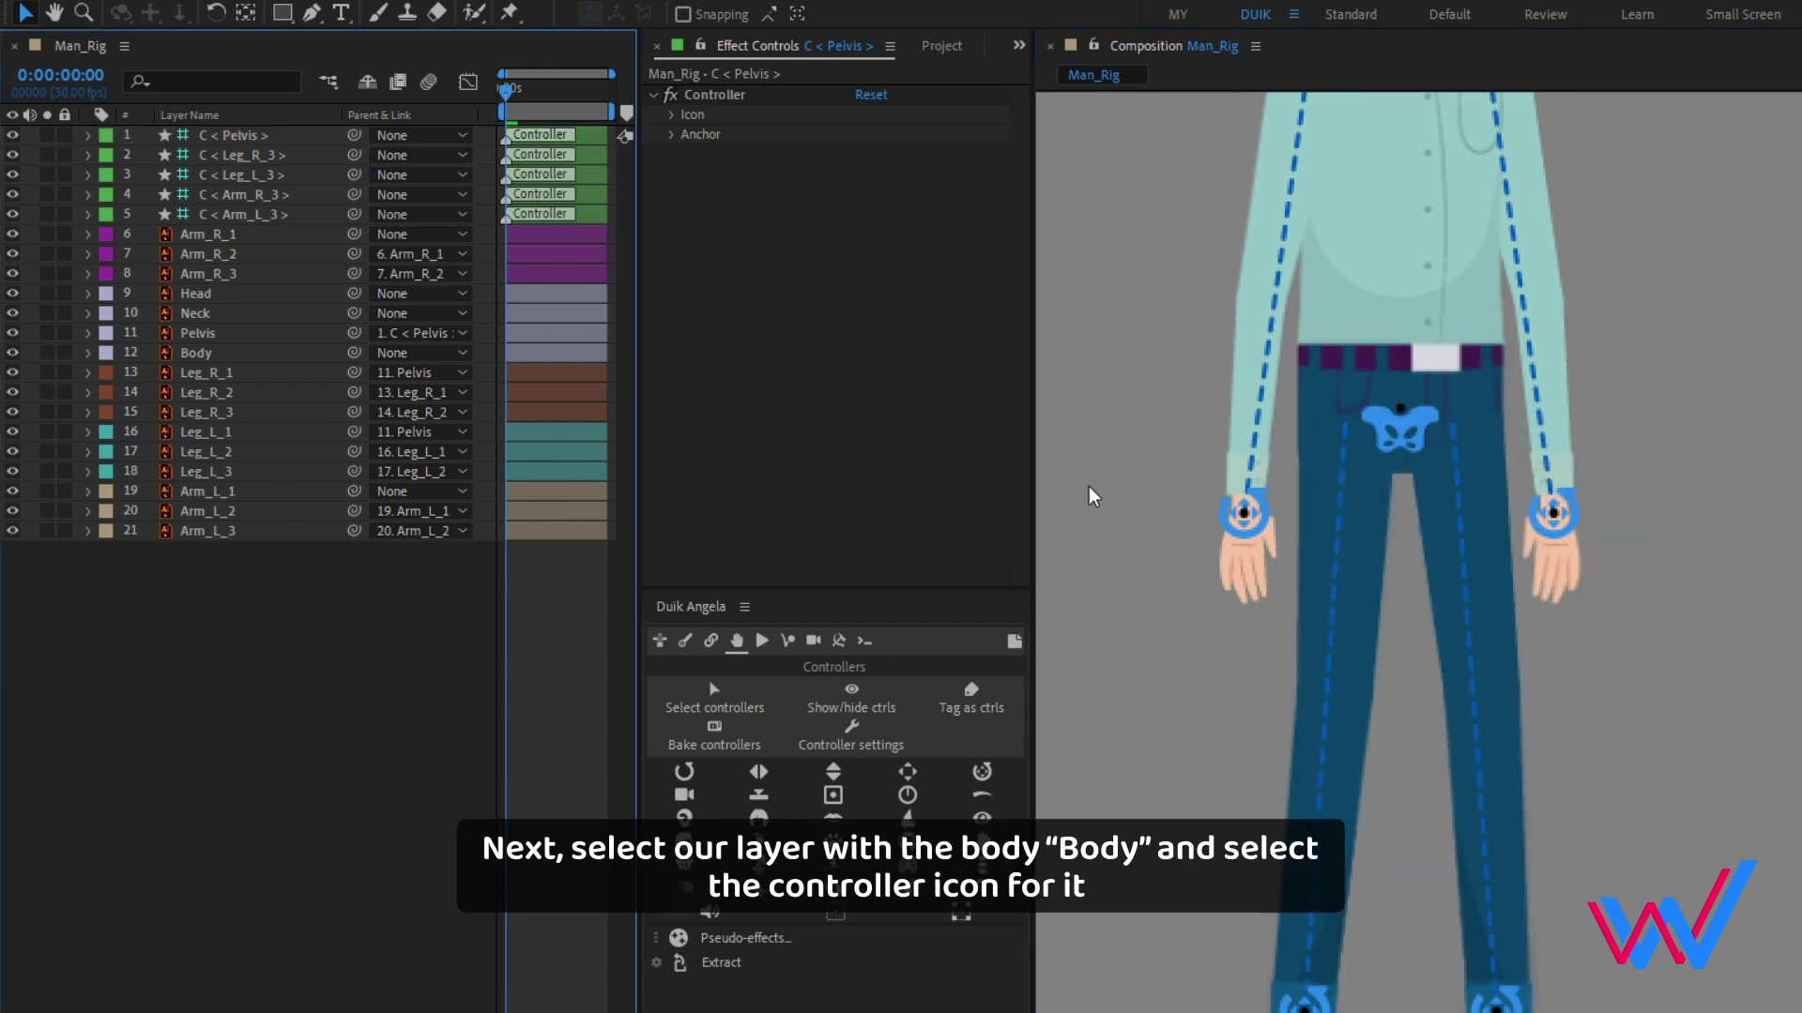
# - Create a vertebrae controller for the Body layer and parent the Body layer to it
pyautogui.moveTo(1682, 375); pyautogui.dragTo(1714, 711)
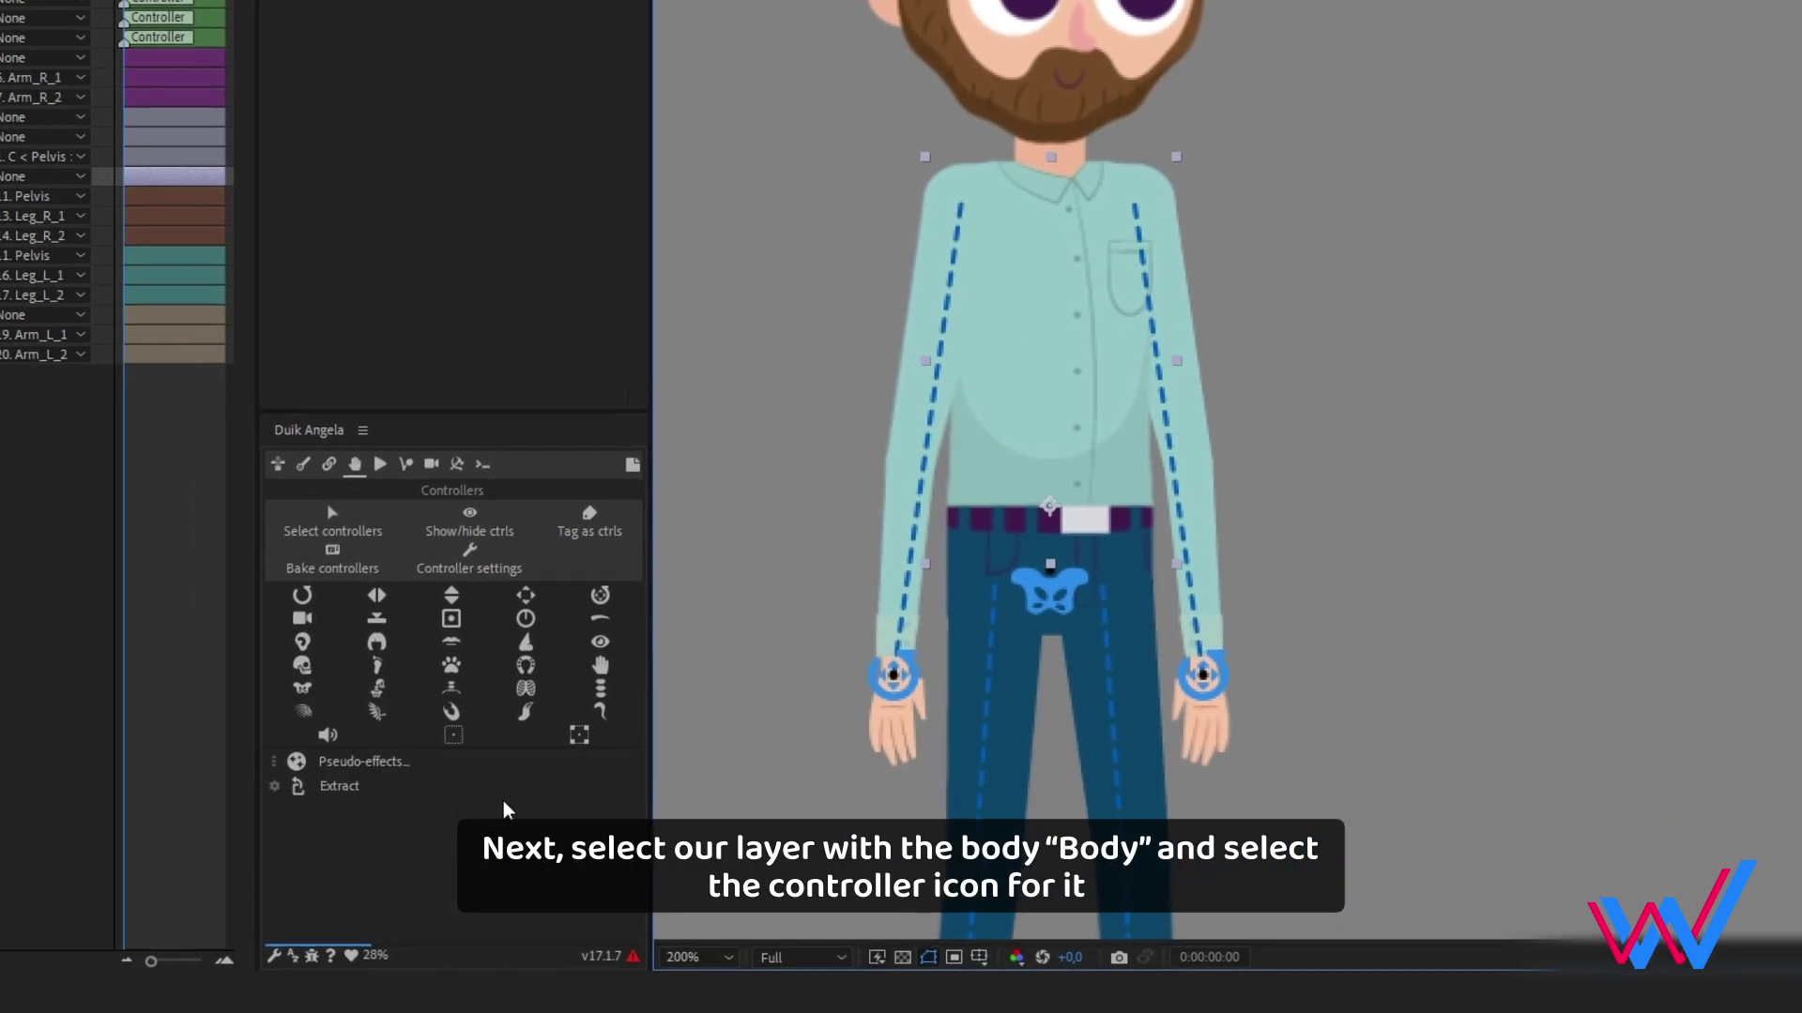
pyautogui.click(601, 710)
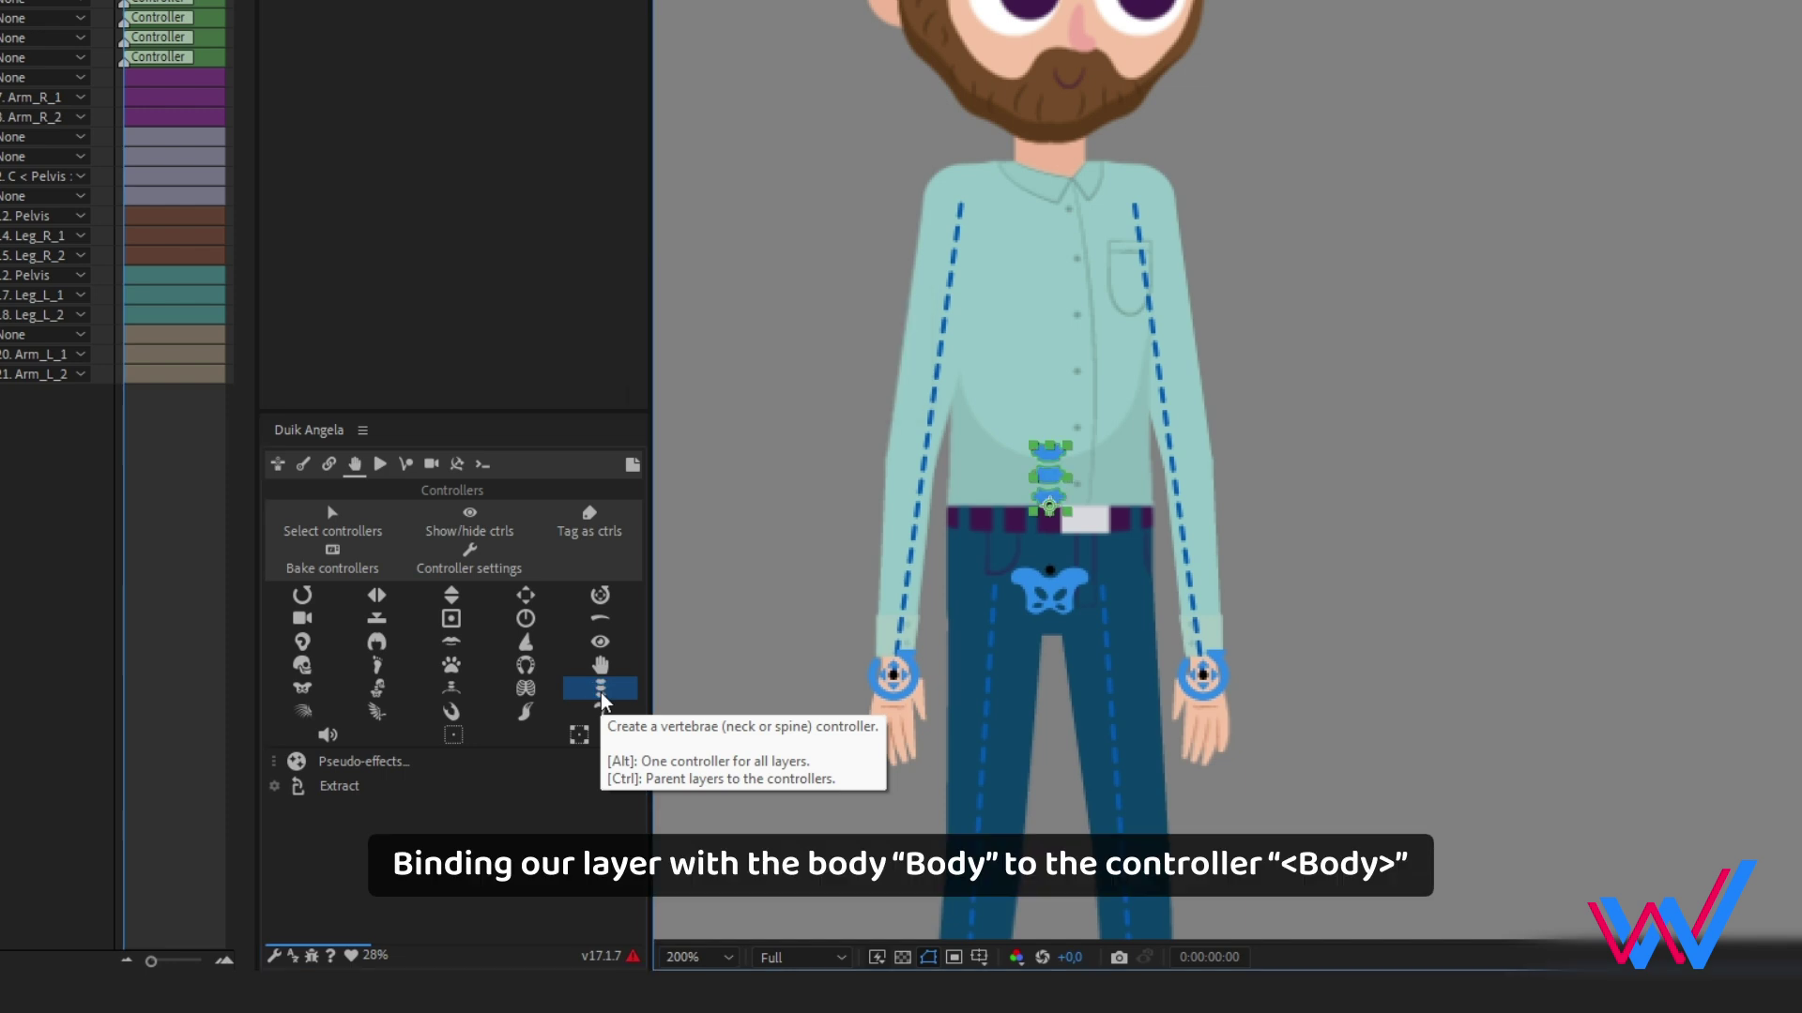
pyautogui.click(0, 204)
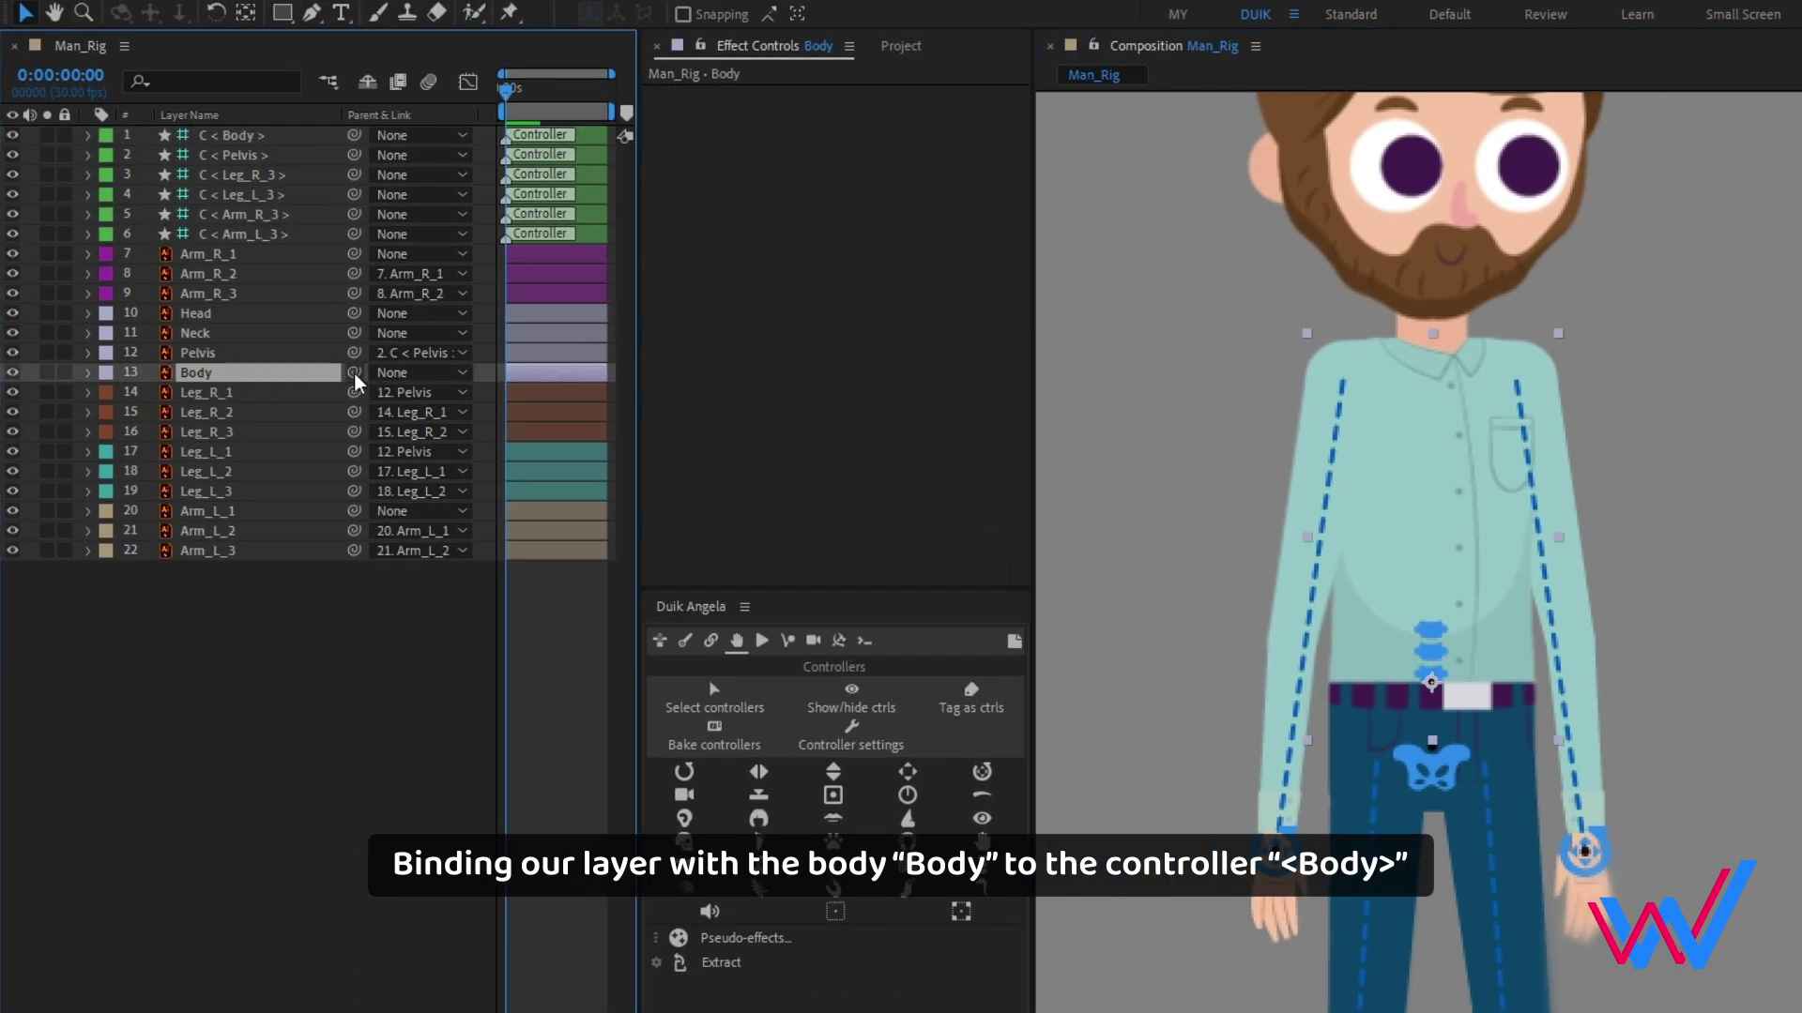
pyautogui.moveTo(354, 373); pyautogui.dragTo(251, 140)
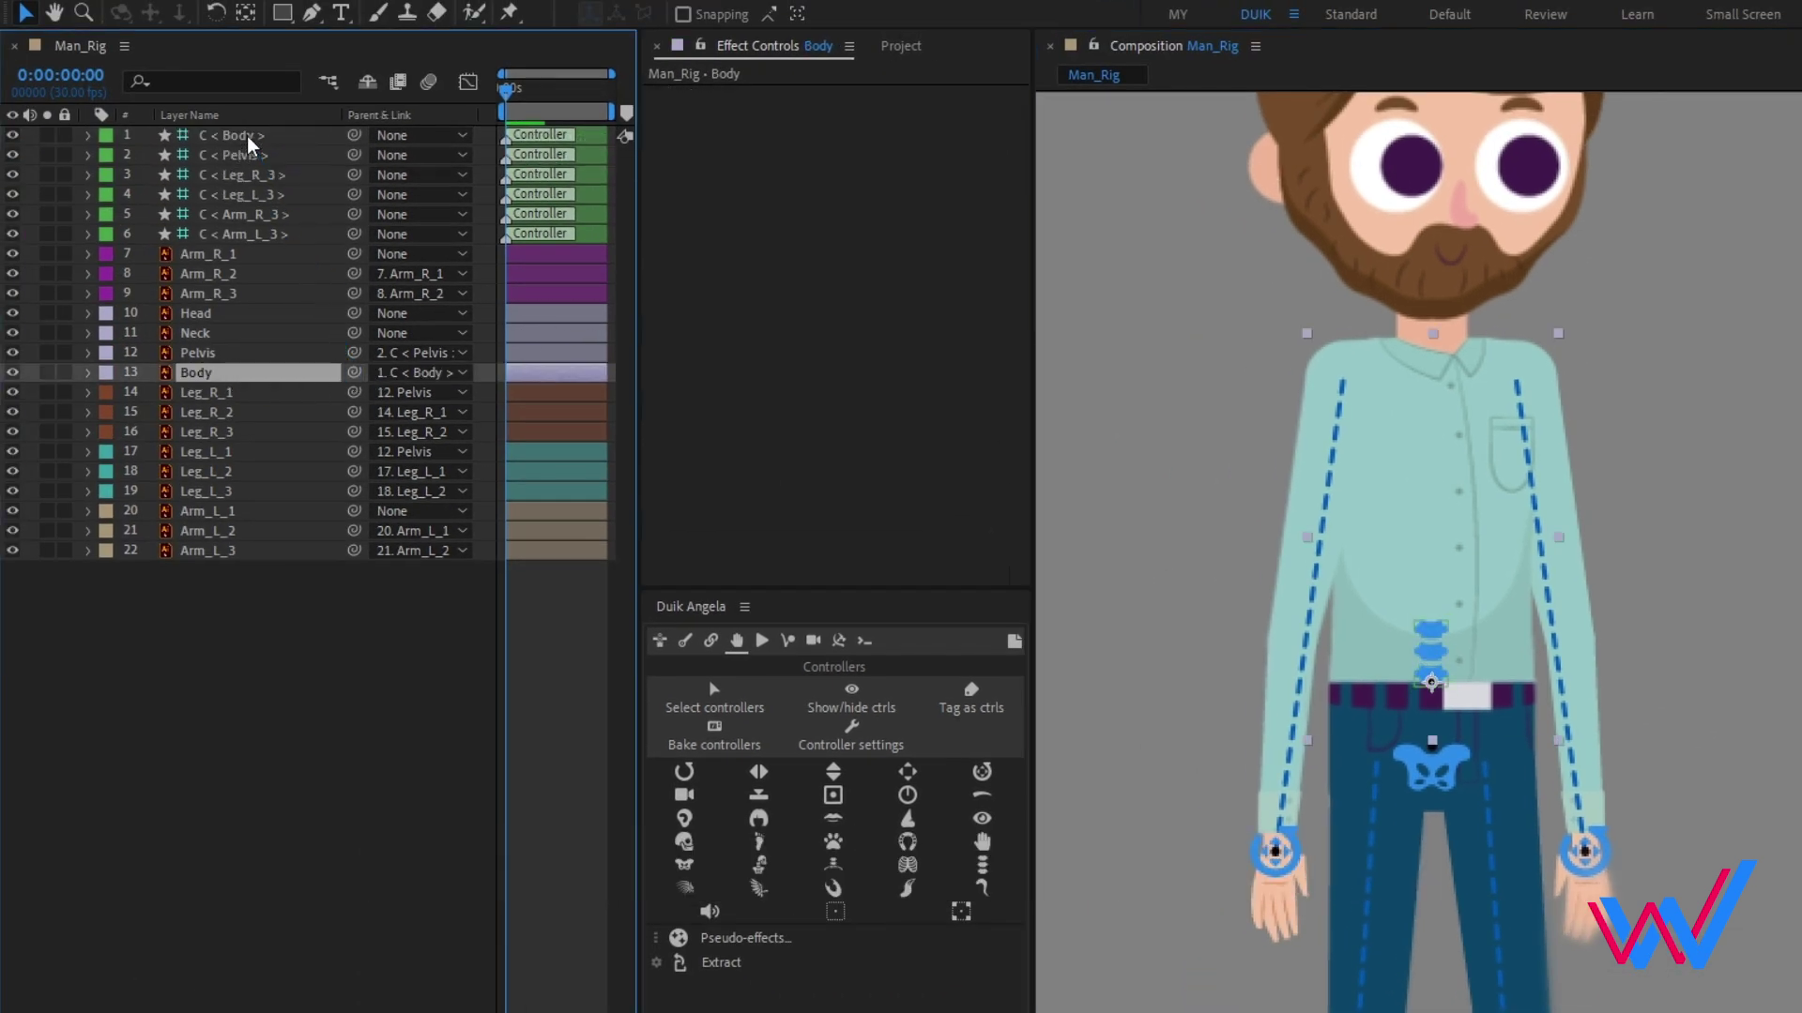
pyautogui.click(338, 651)
# - Parent the upper arm layers Arm_R_1 and Arm_L_1 to the Body layer
pyautogui.click(1329, 366)
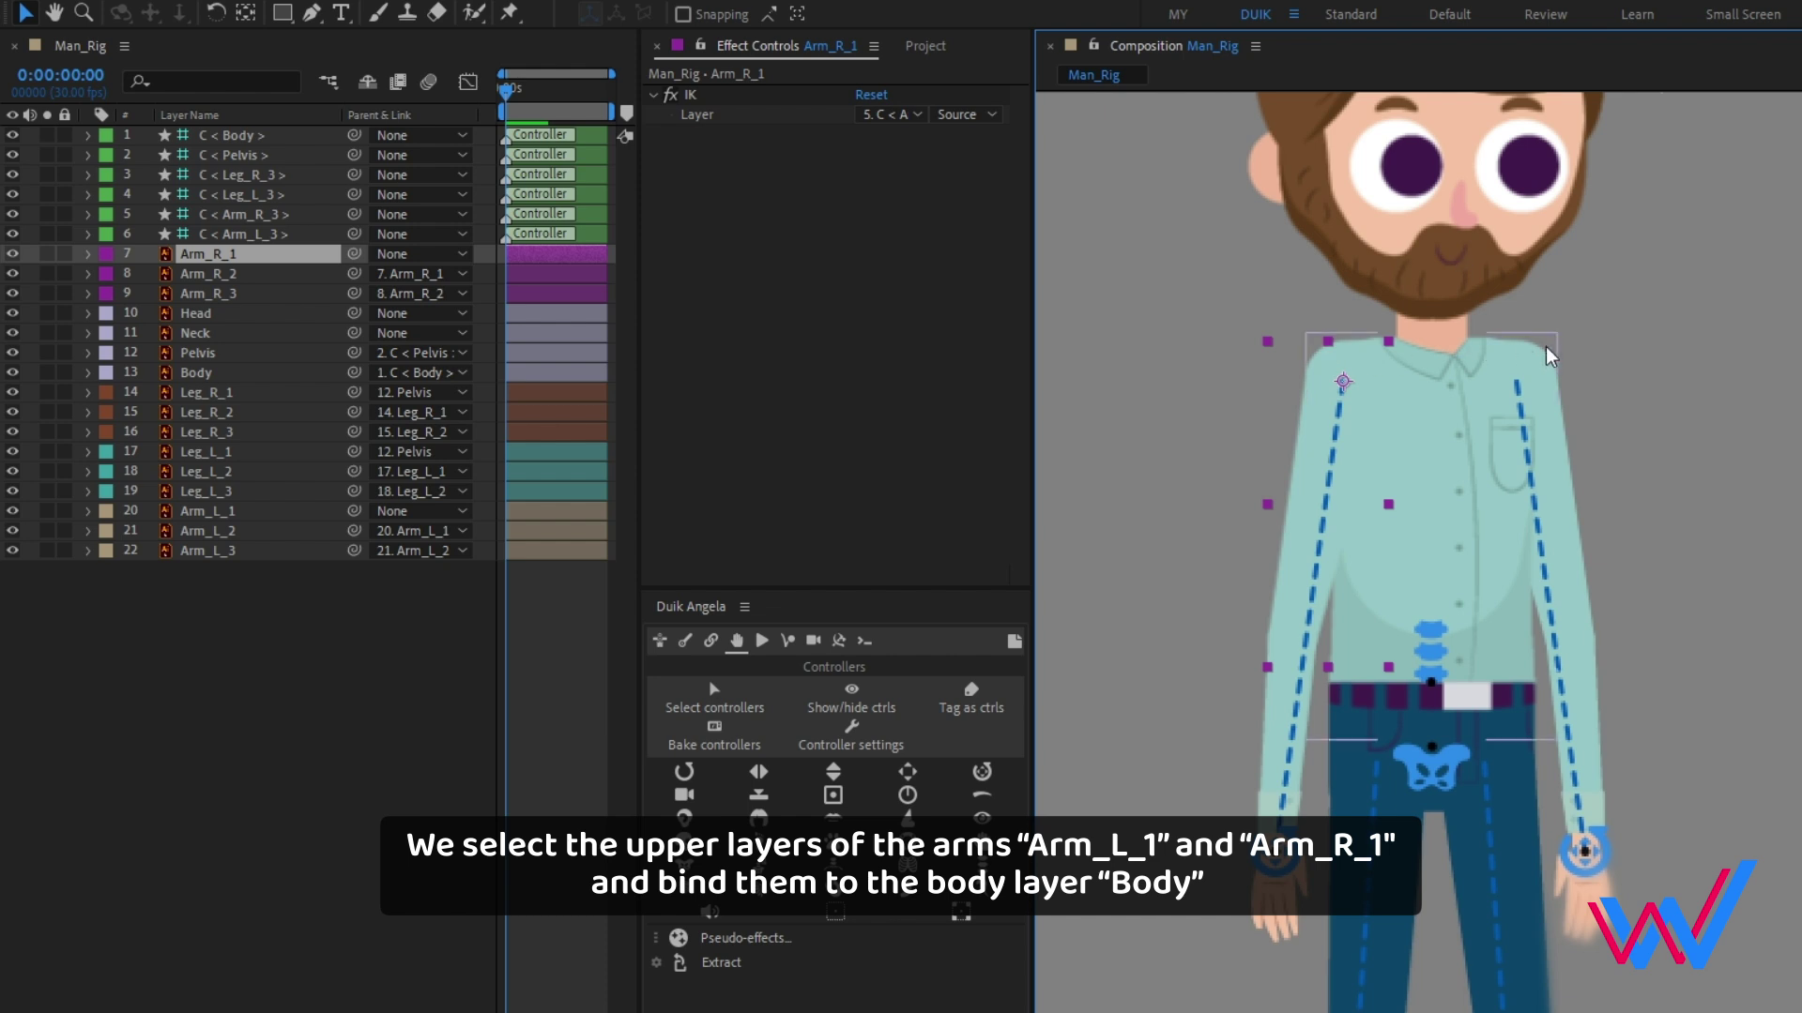
pyautogui.keyDown('shift'); pyautogui.click(1575, 380); pyautogui.keyUp('shift')
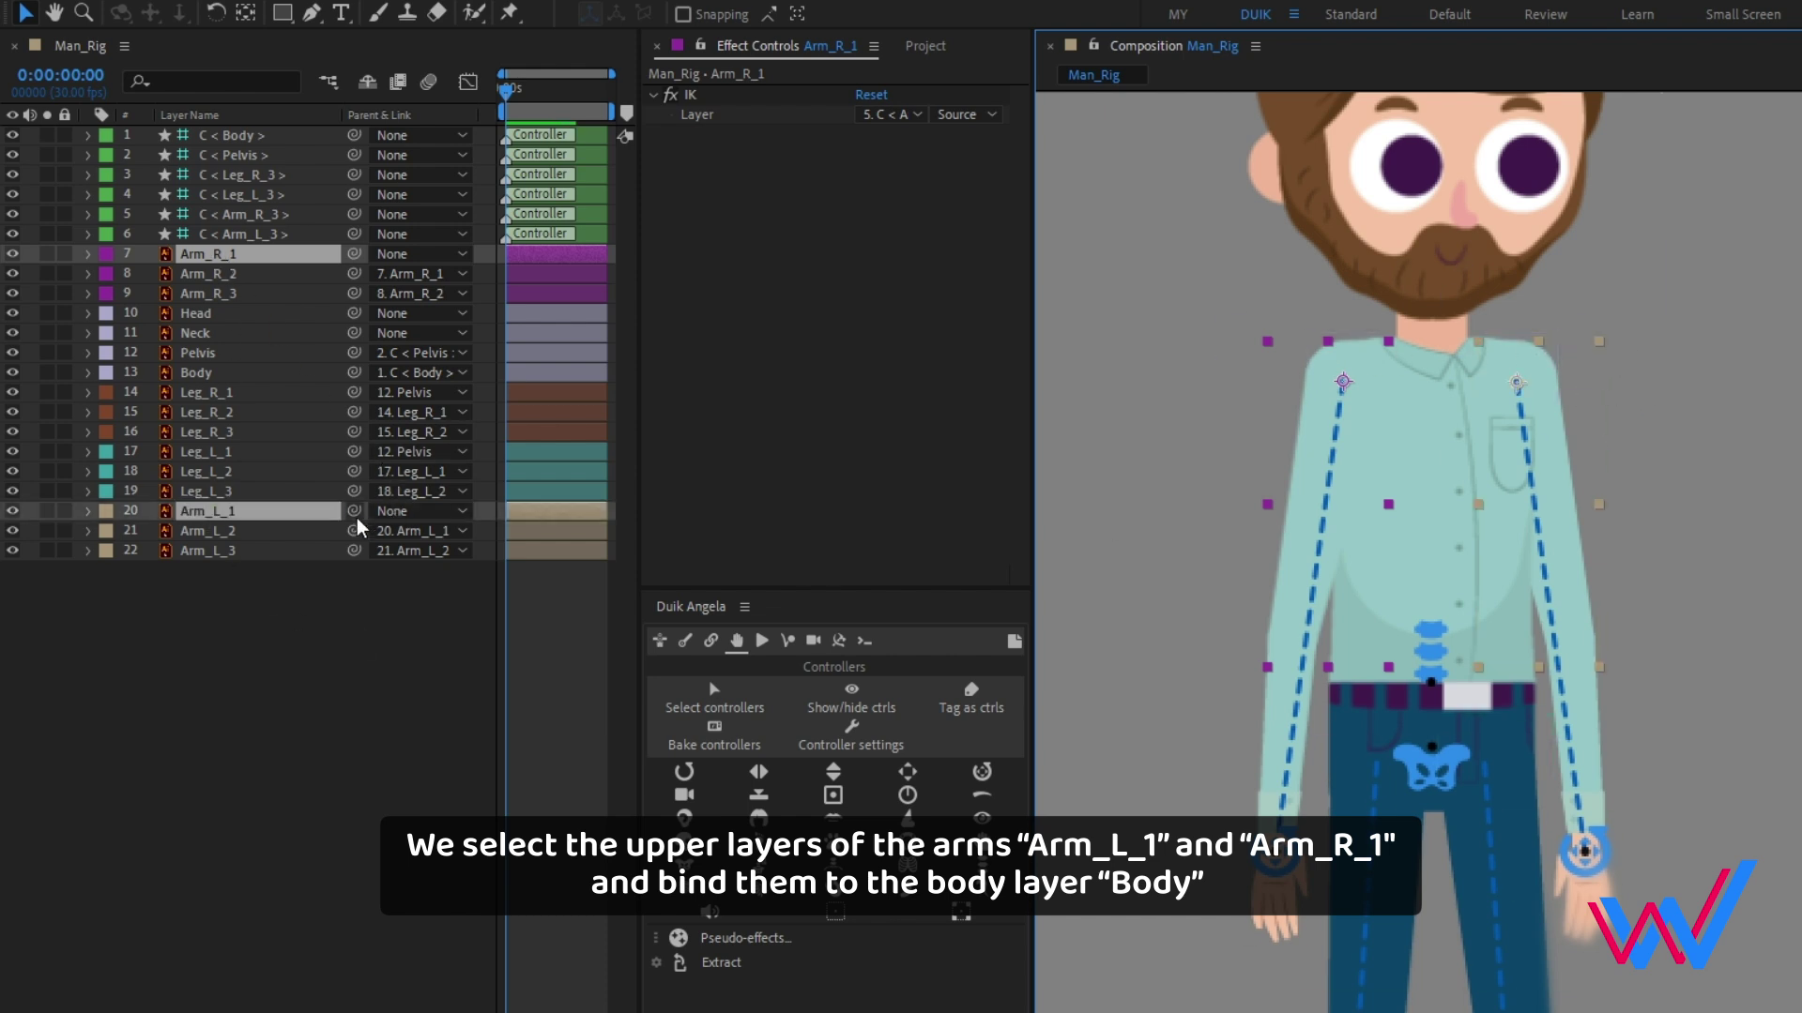
pyautogui.moveTo(354, 510); pyautogui.dragTo(231, 384)
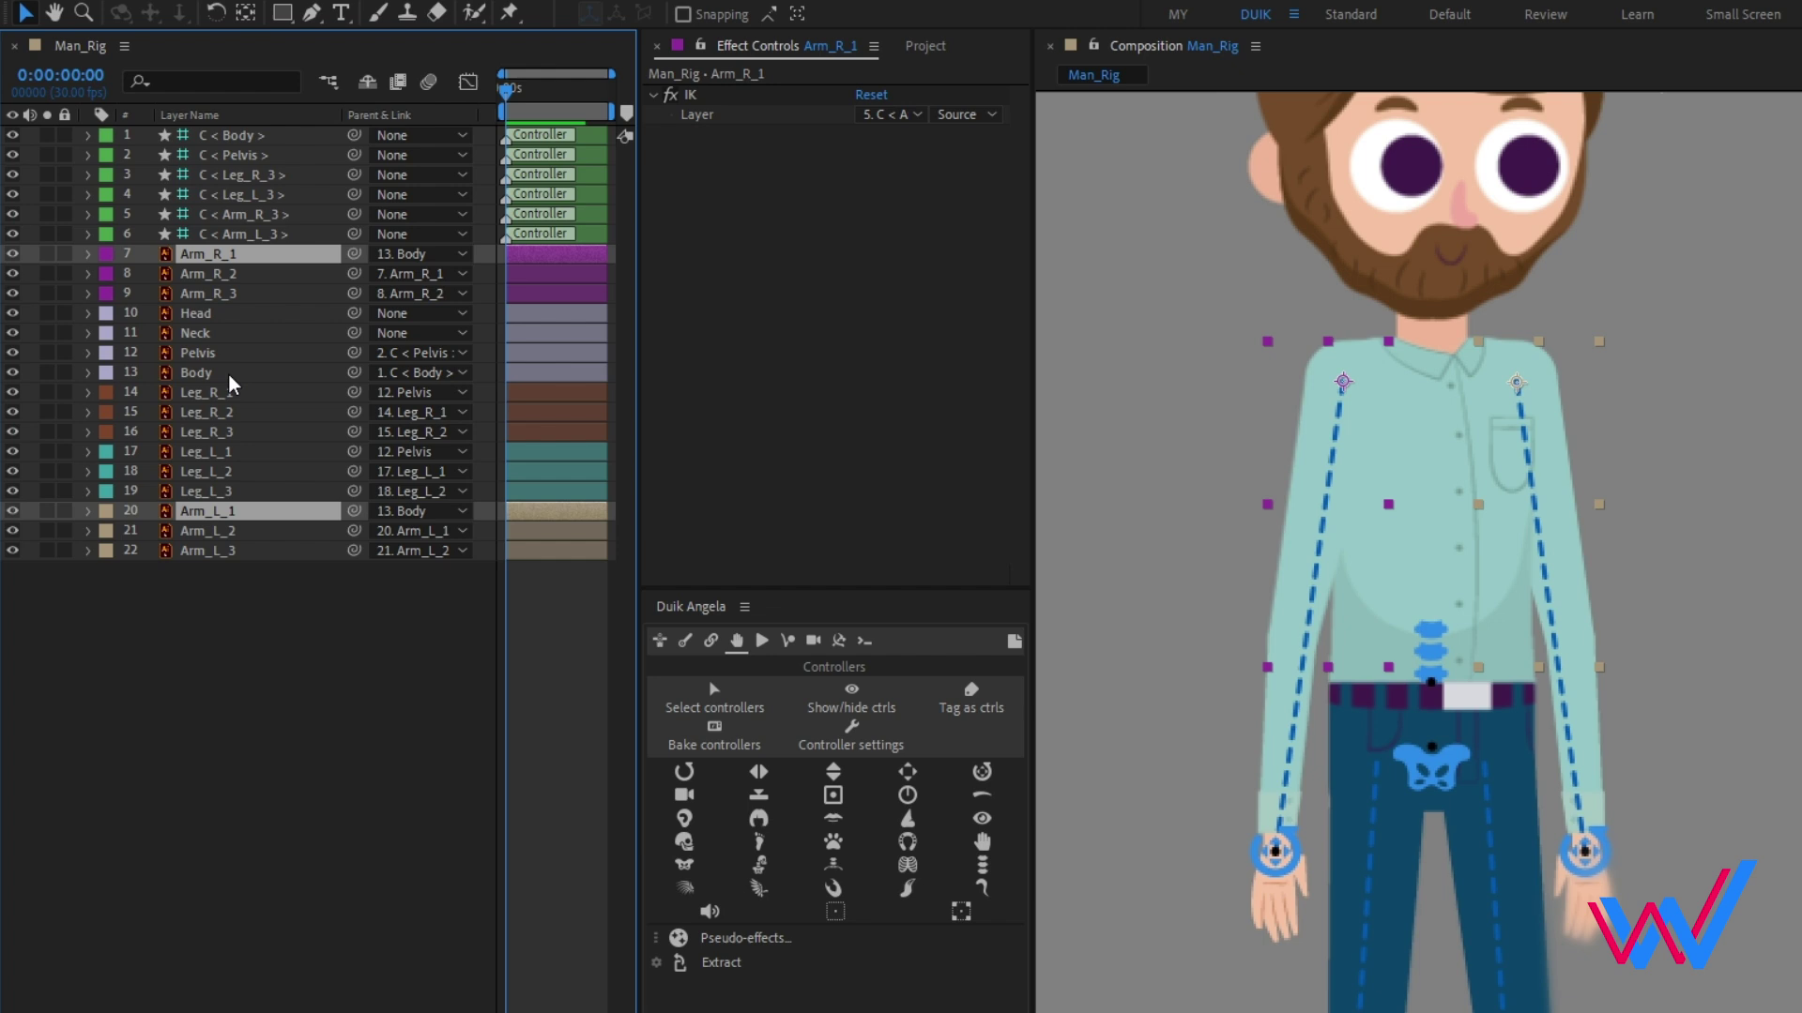
# - Test the torso and arms by rotating the Body controller, and undo the rotation
pyautogui.click(230, 136)
pyautogui.press('w')
pyautogui.moveTo(1432, 630)
pyautogui.mouseDown()
pyautogui.moveTo(1456, 640)
pyautogui.moveTo(1429, 638)
pyautogui.mouseUp()
pyautogui.hotkey('ctrl', 'z')
# - Parent the Body controller to the Pelvis controller, and select the Pelvis controller
pyautogui.click(250, 139)
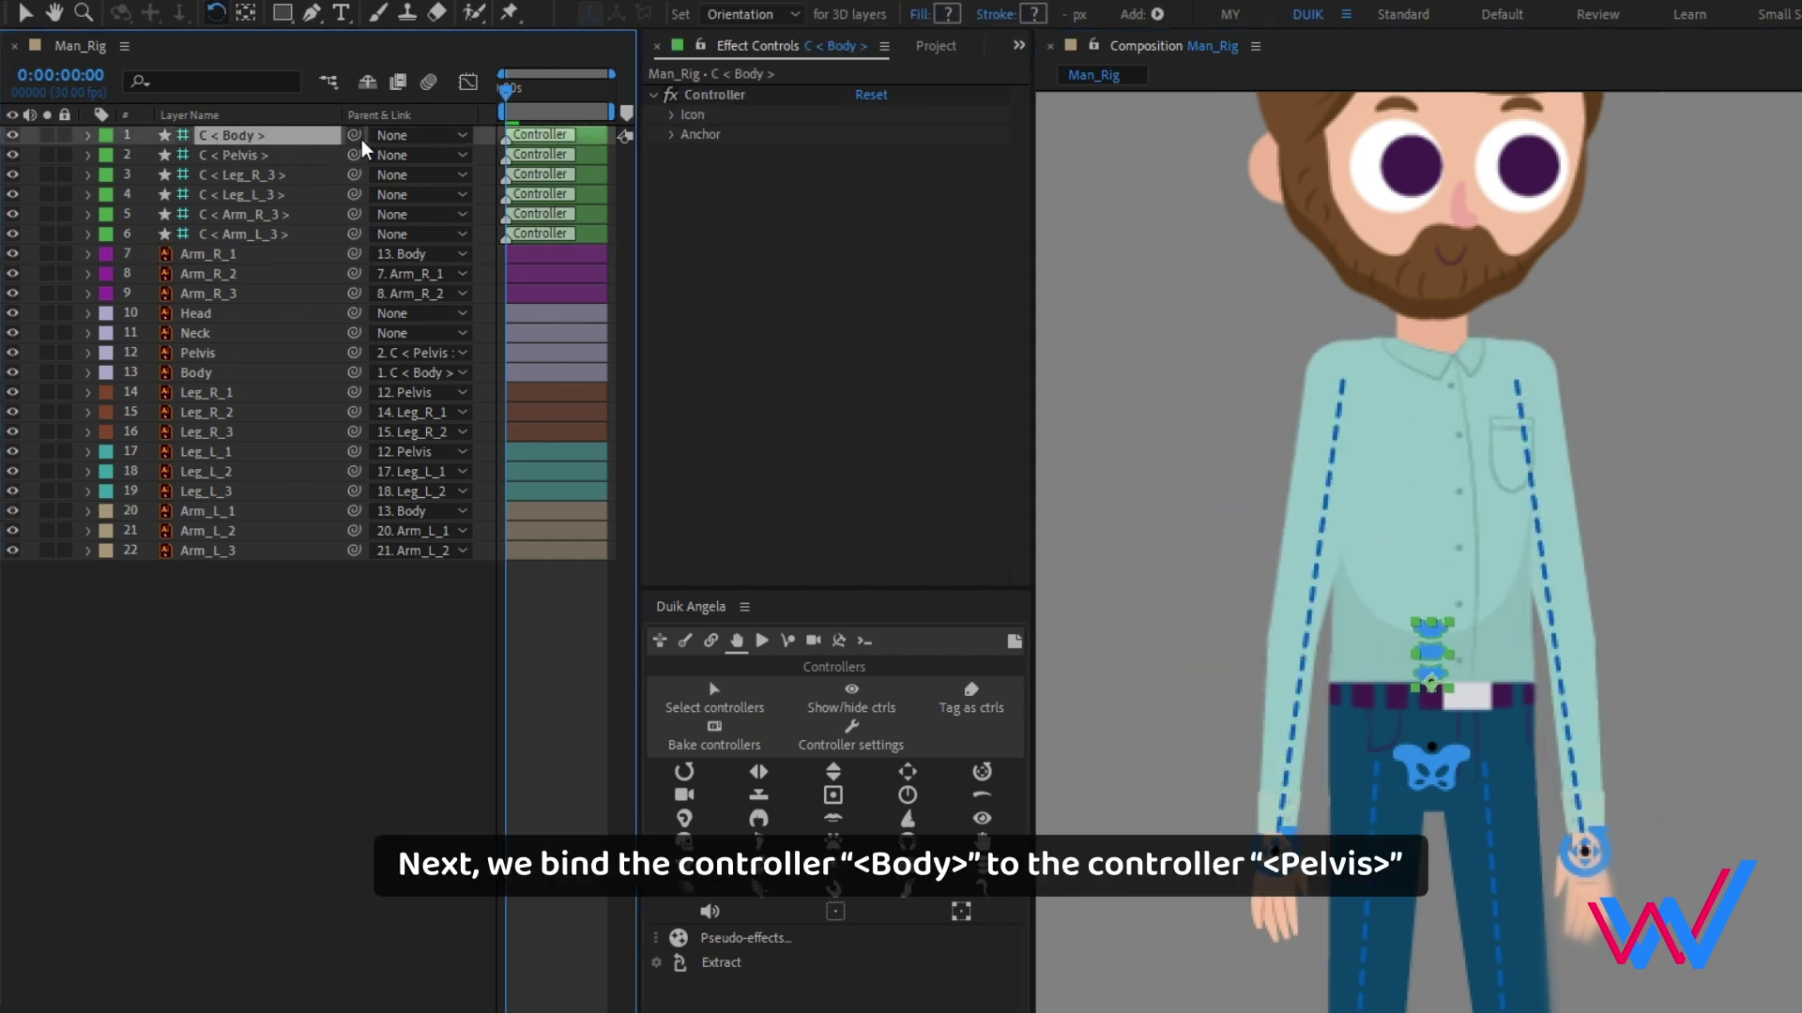
pyautogui.moveTo(363, 142); pyautogui.dragTo(235, 156)
pyautogui.click(235, 156)
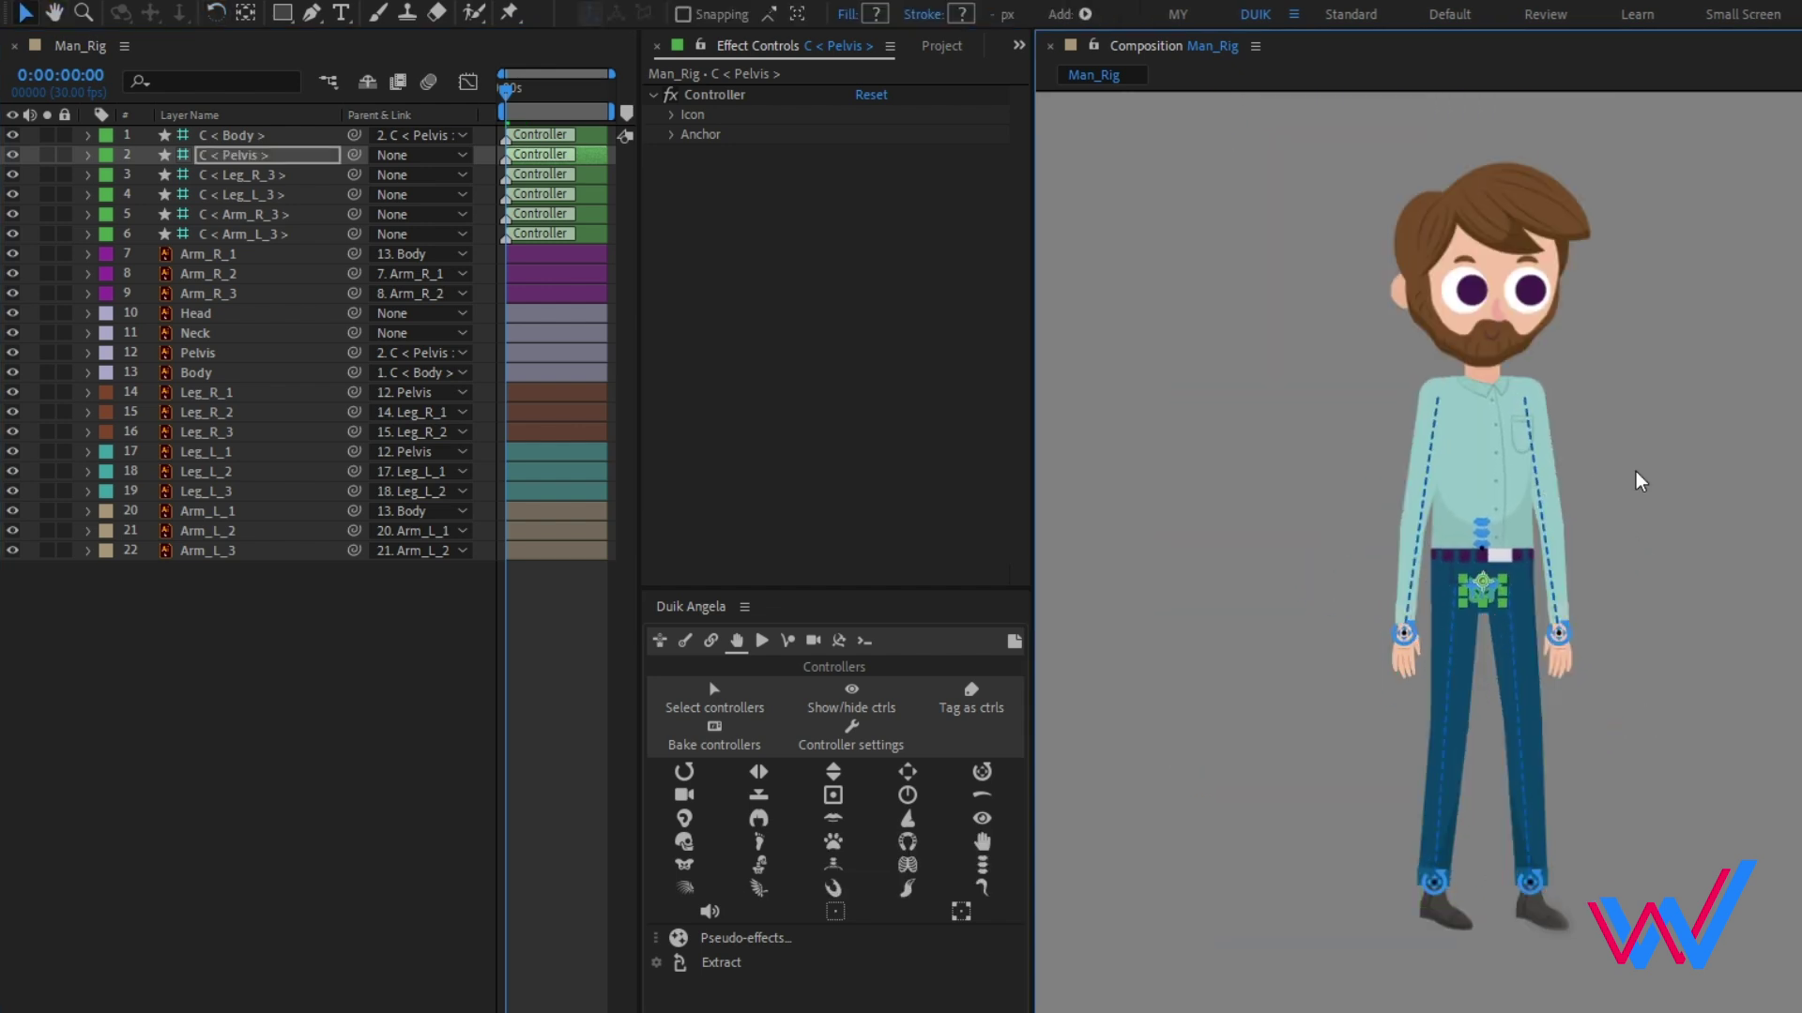
# - Create a controller for the Neck layer, parent the Neck layer to it, and parent the Neck controller to the Body controller
pyautogui.click(1433, 425)
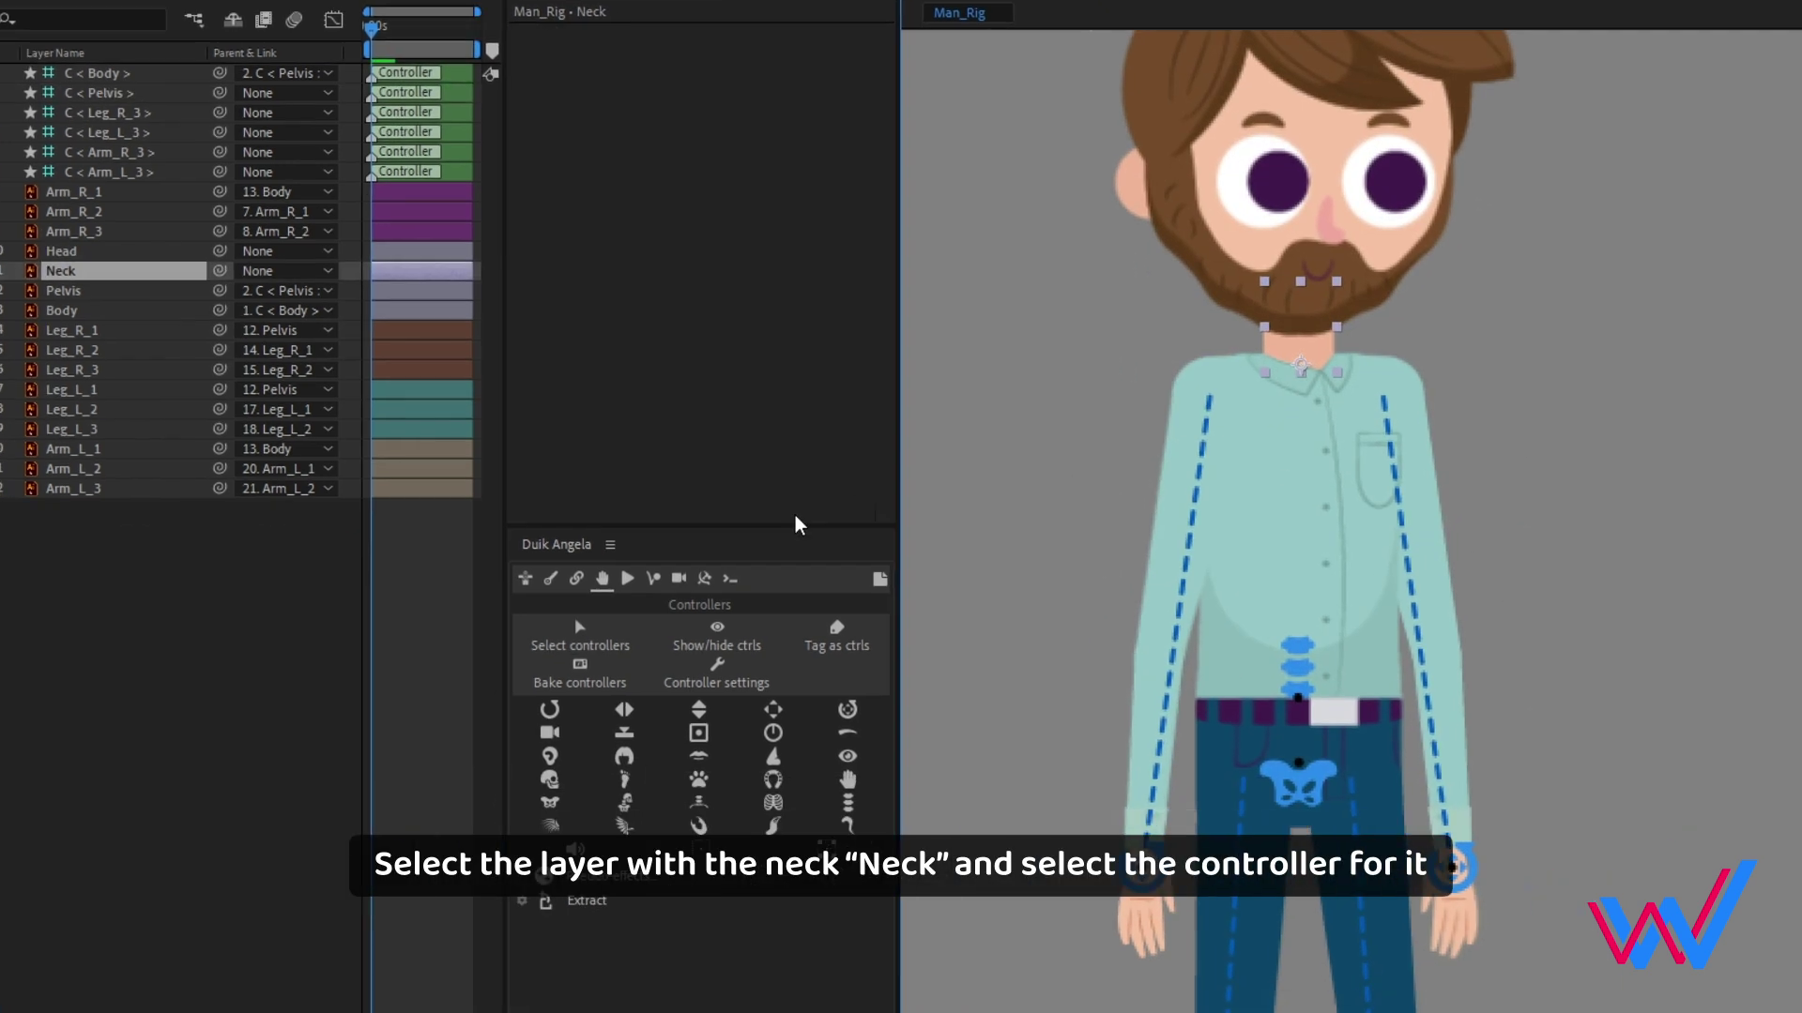
pyautogui.click(834, 864)
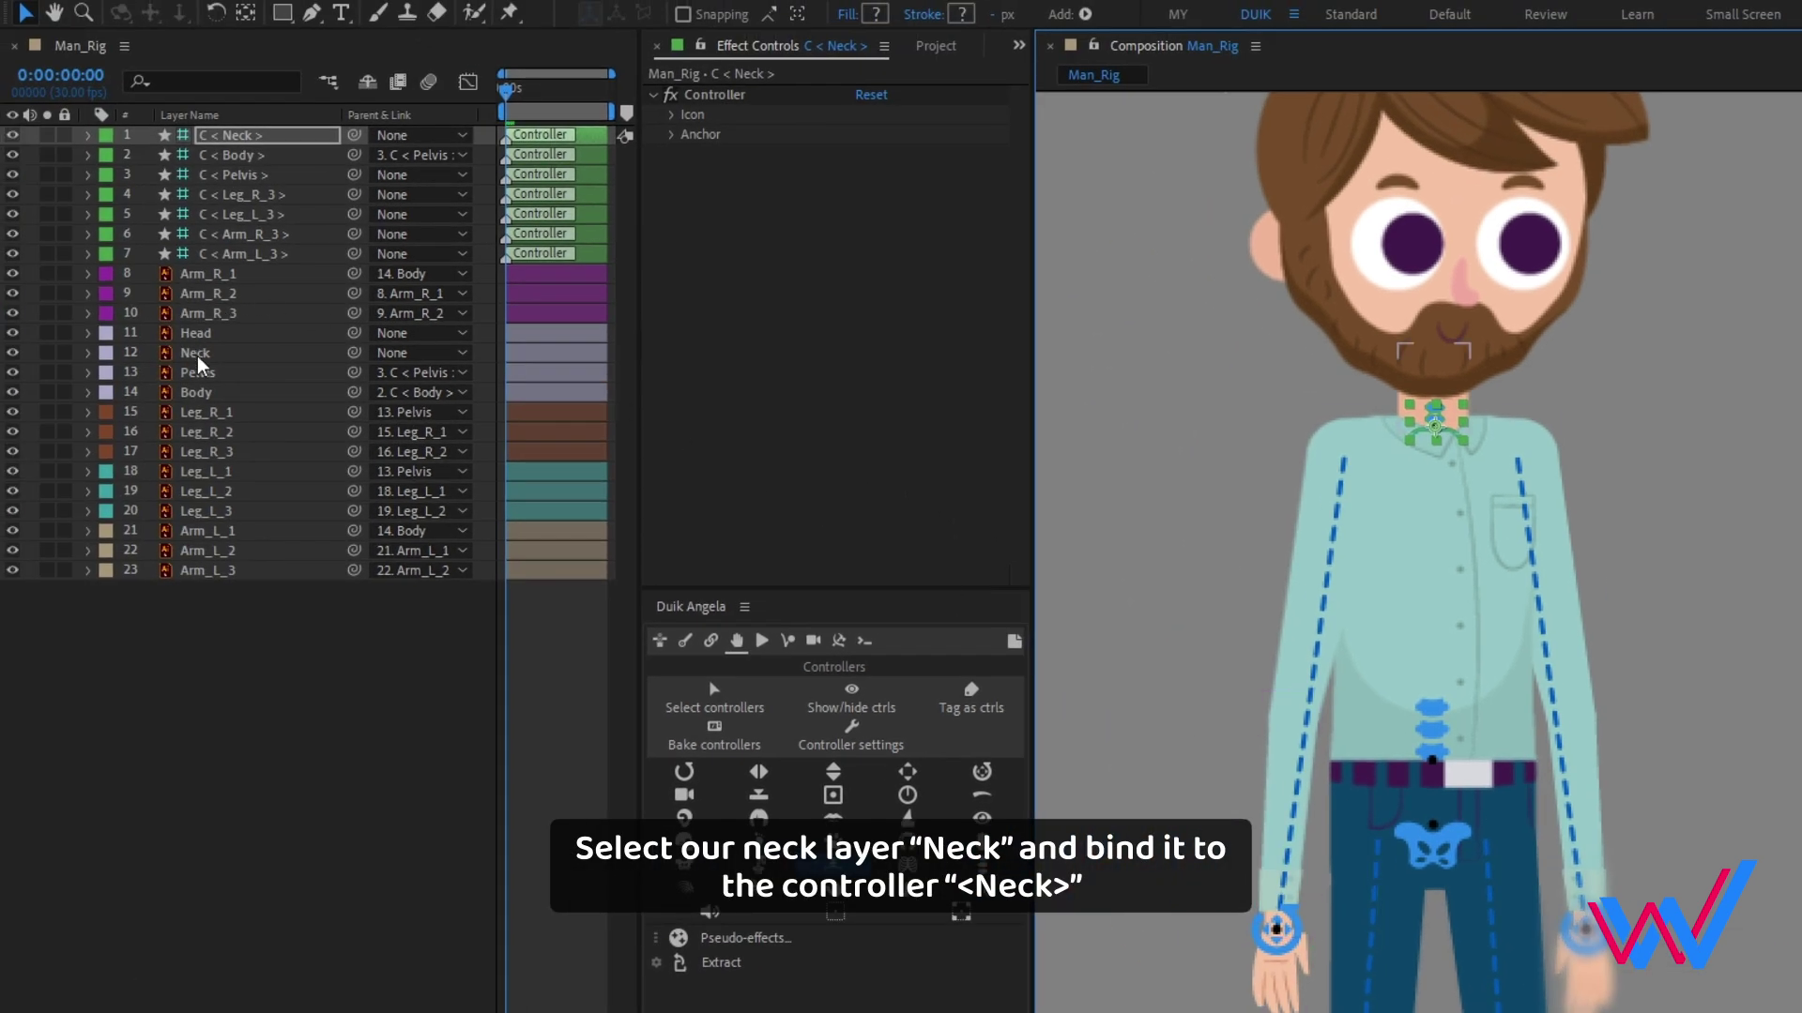
pyautogui.click(358, 357)
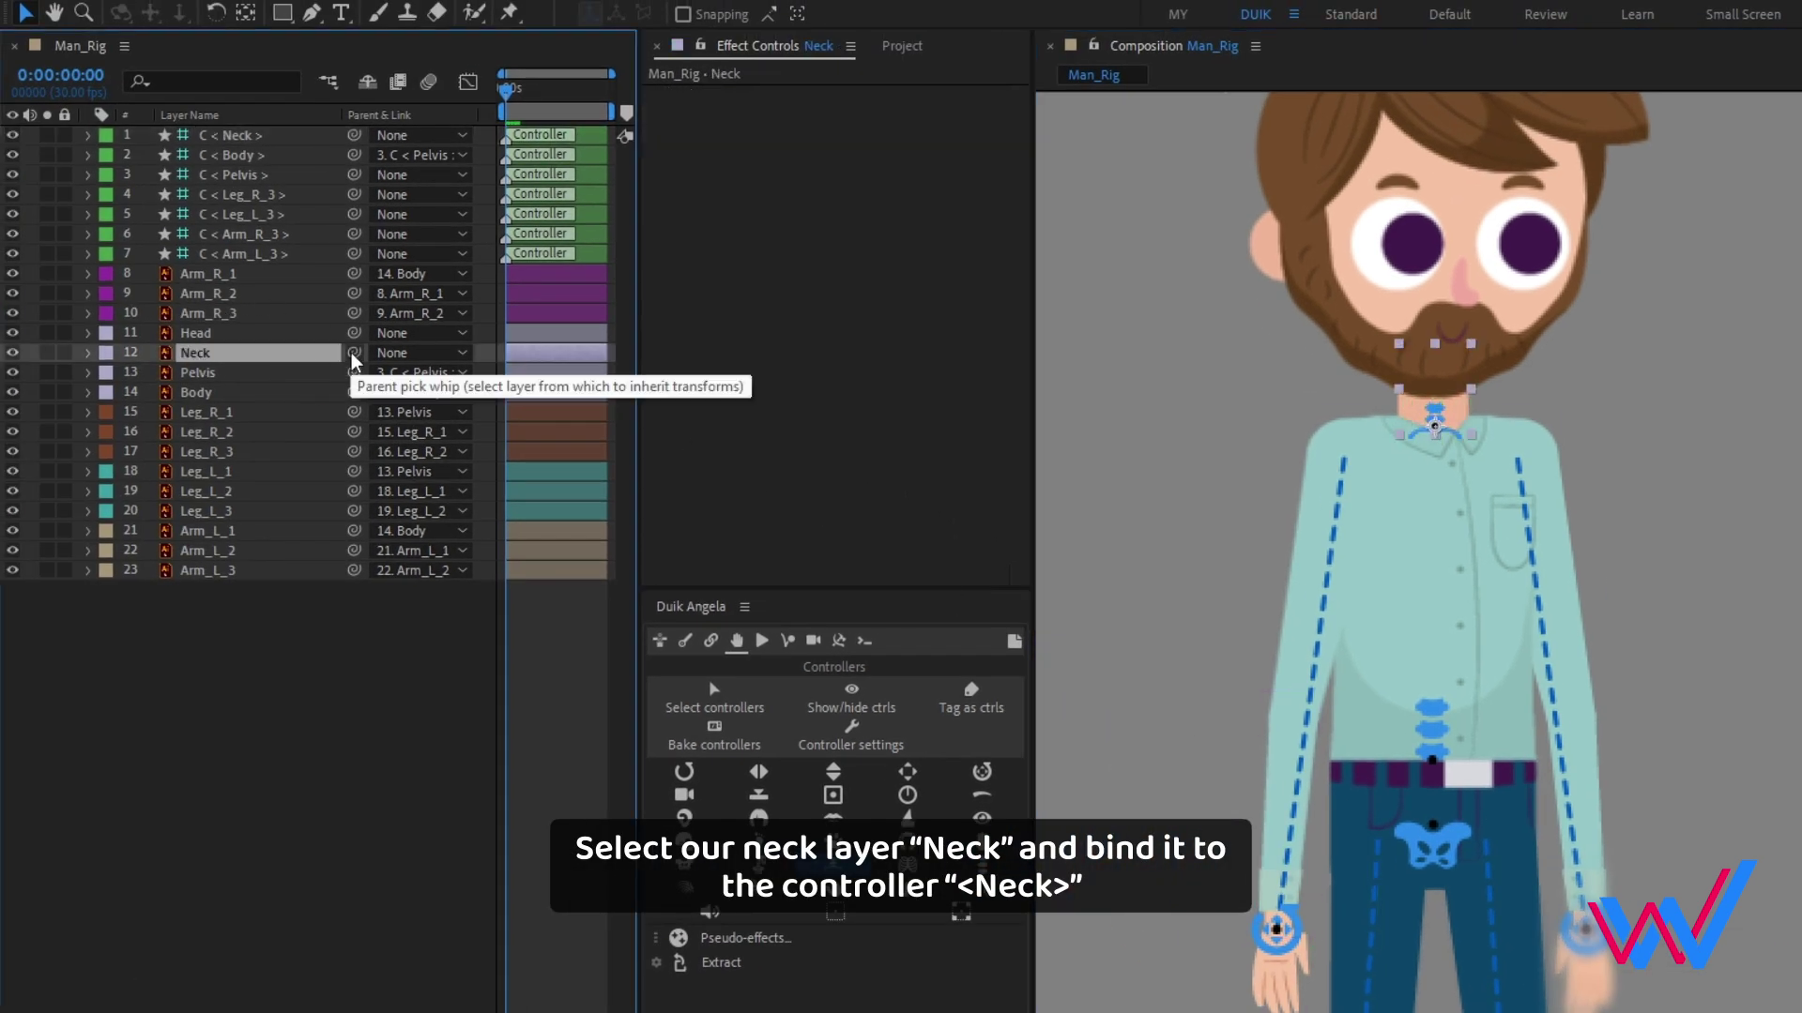
pyautogui.moveTo(354, 352); pyautogui.dragTo(263, 156)
pyautogui.click(270, 141)
# - Test the neck's link to the torso by rotating the Body controller, and undo the rotation
pyautogui.click(270, 160)
pyautogui.press('w')
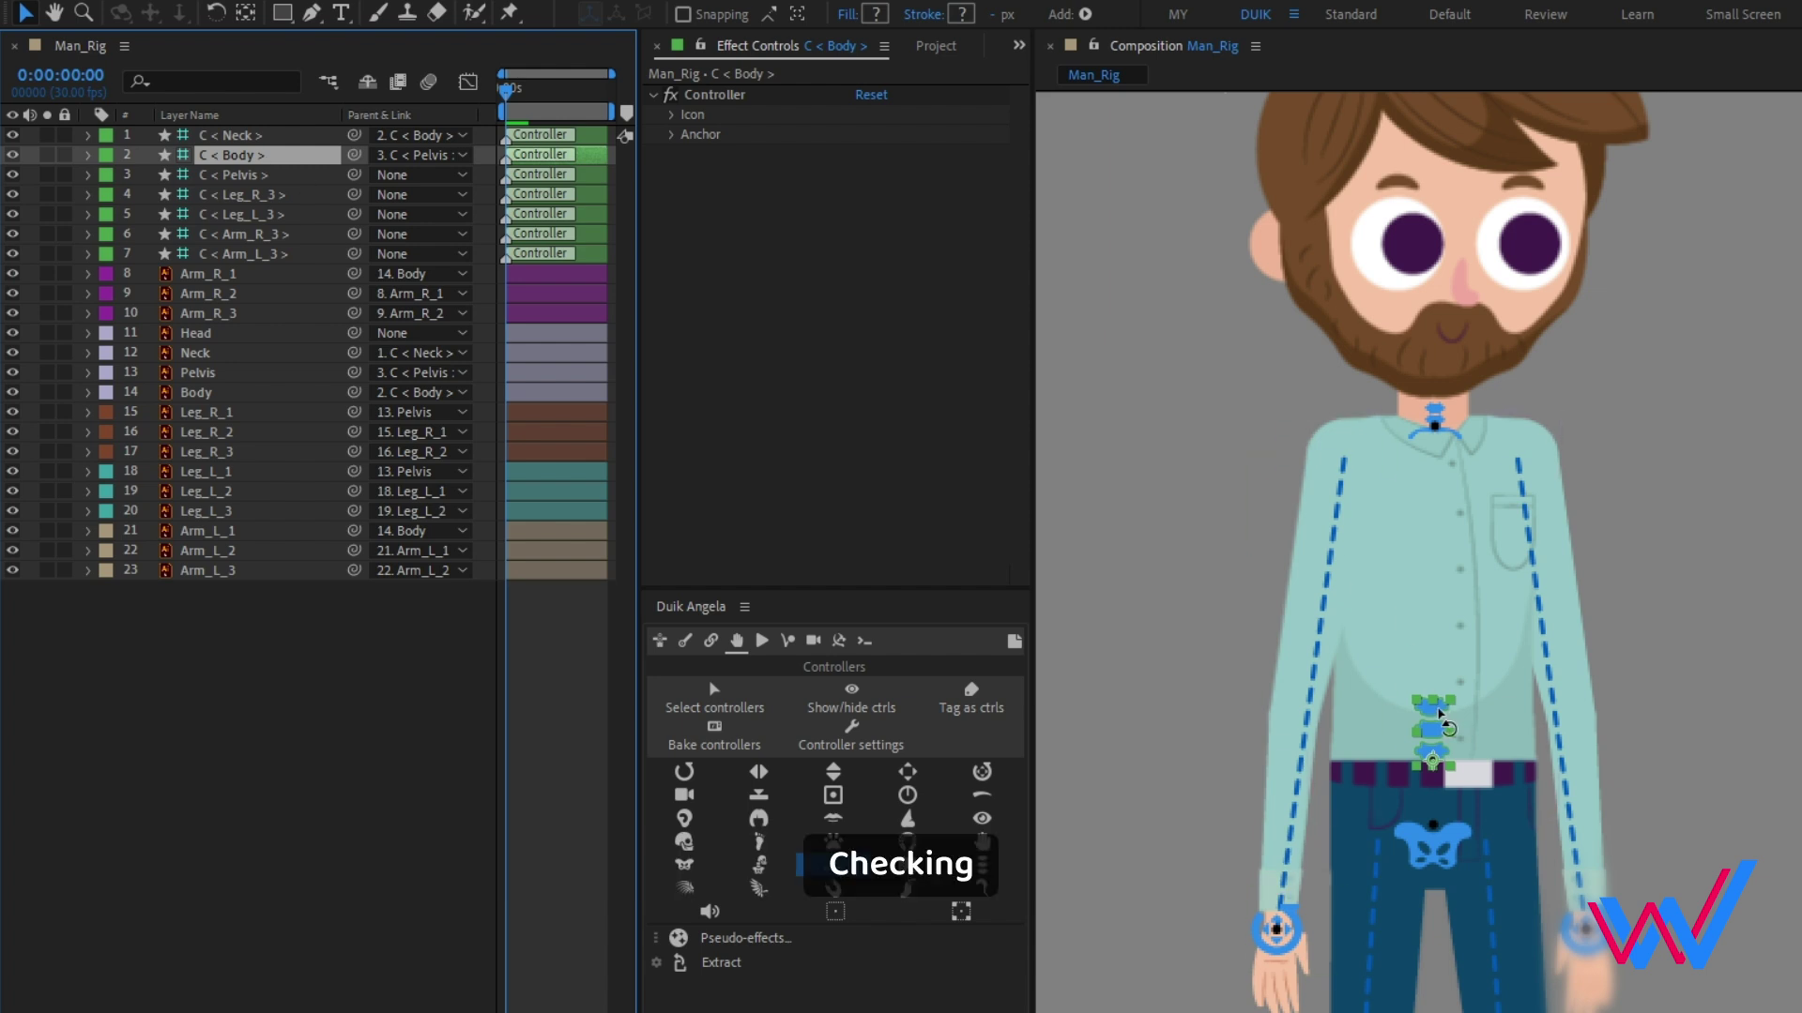
pyautogui.moveTo(1441, 710); pyautogui.dragTo(1446, 706)
pyautogui.hotkey('ctrl', 'z')
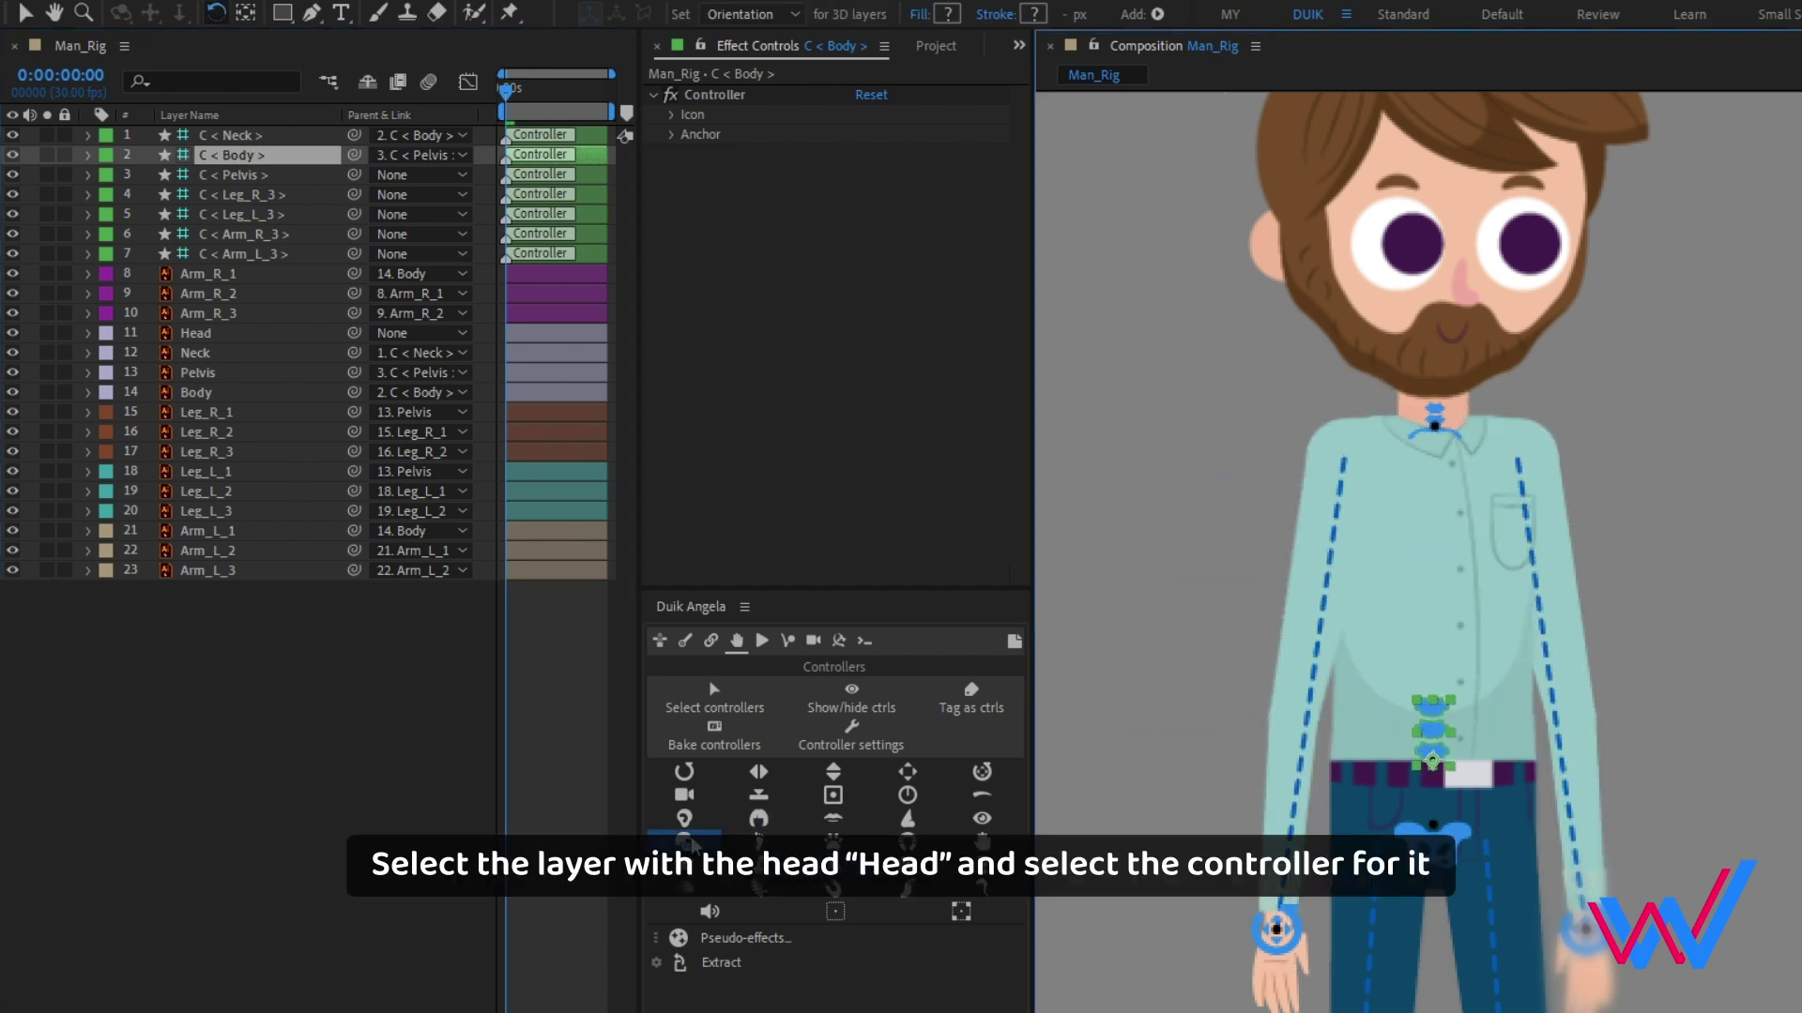
# - Create a skull controller for the Head layer, parent the Head layer to it, and parent the Head controller to the Neck controller
pyautogui.click(197, 333)
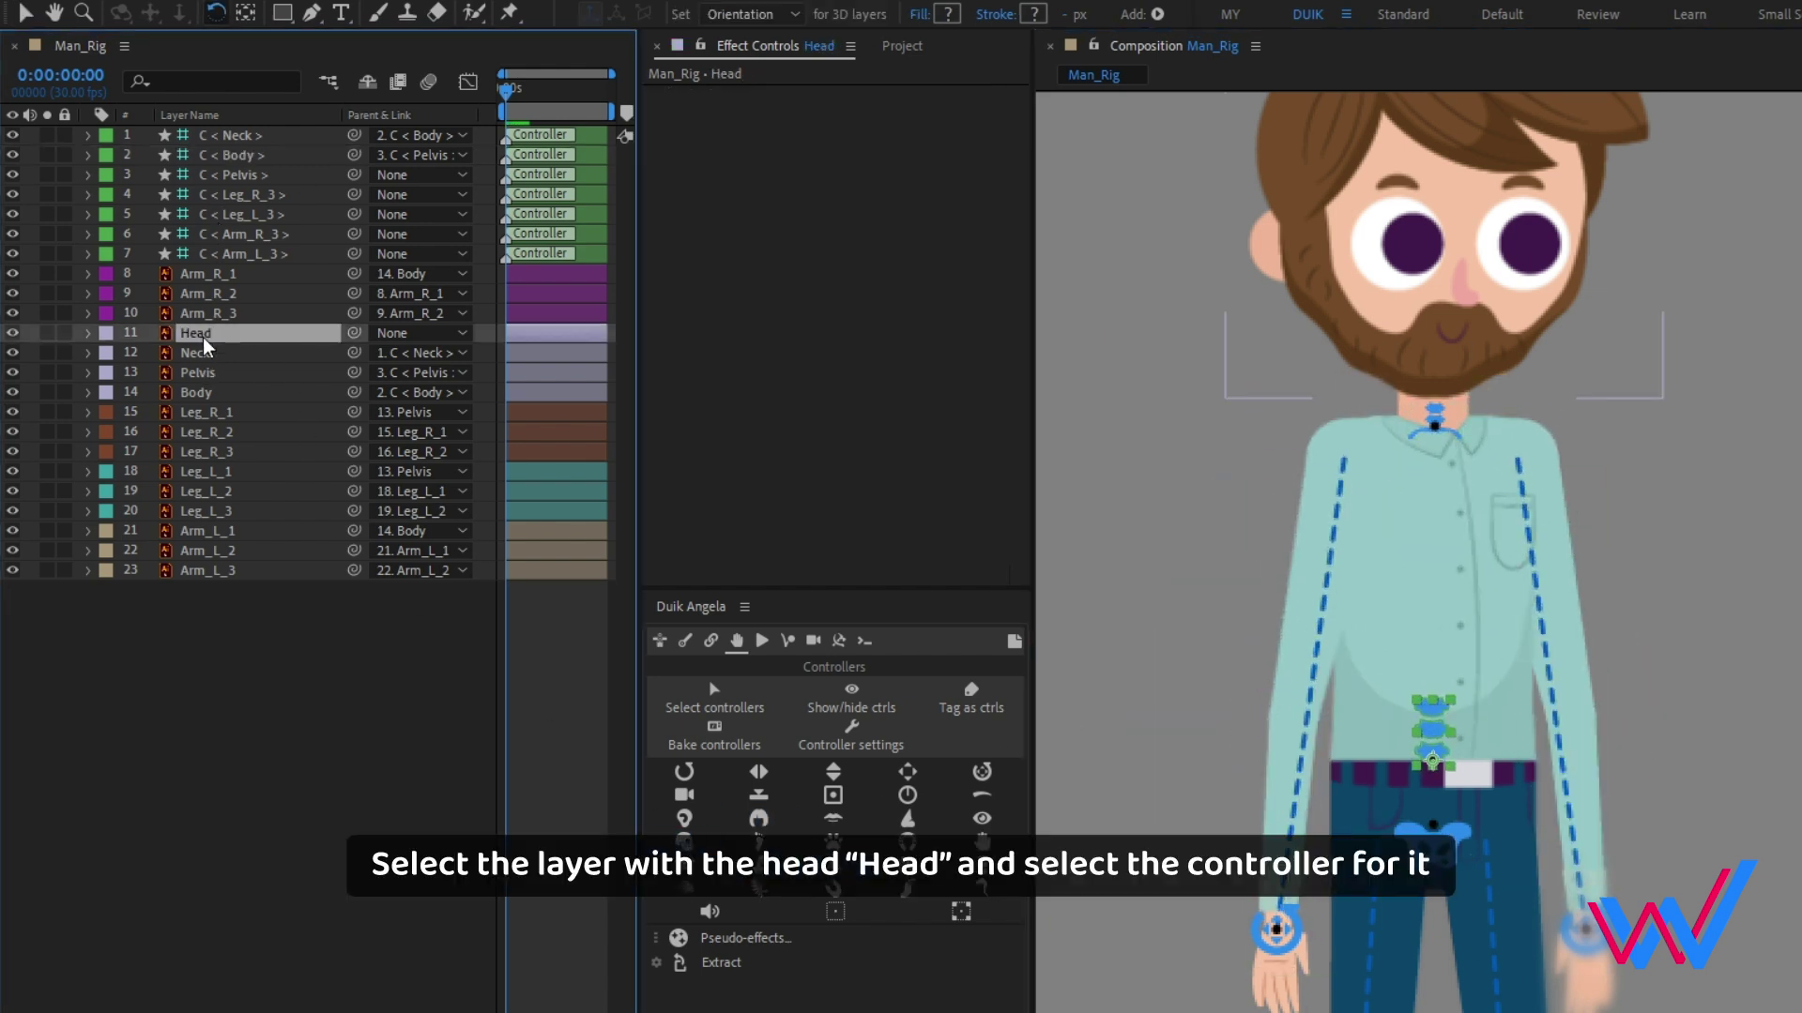
pyautogui.click(690, 843)
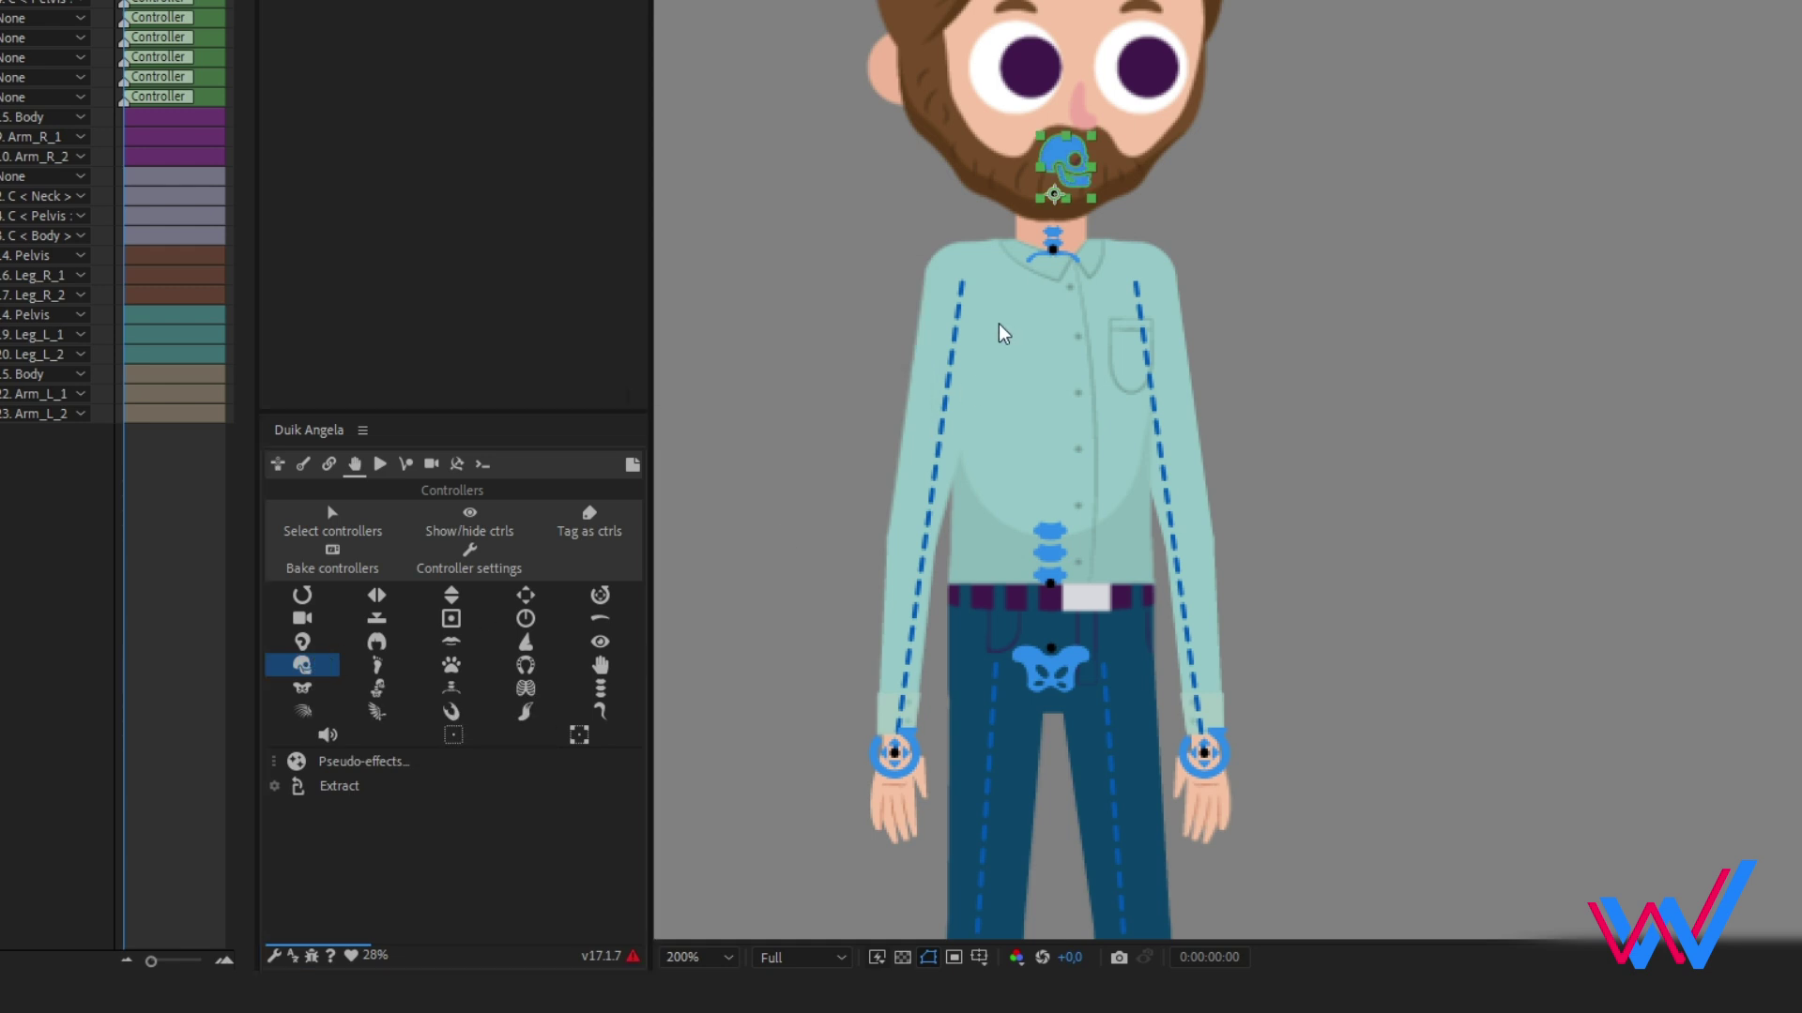
pyautogui.moveTo(1395, 426); pyautogui.dragTo(1398, 442)
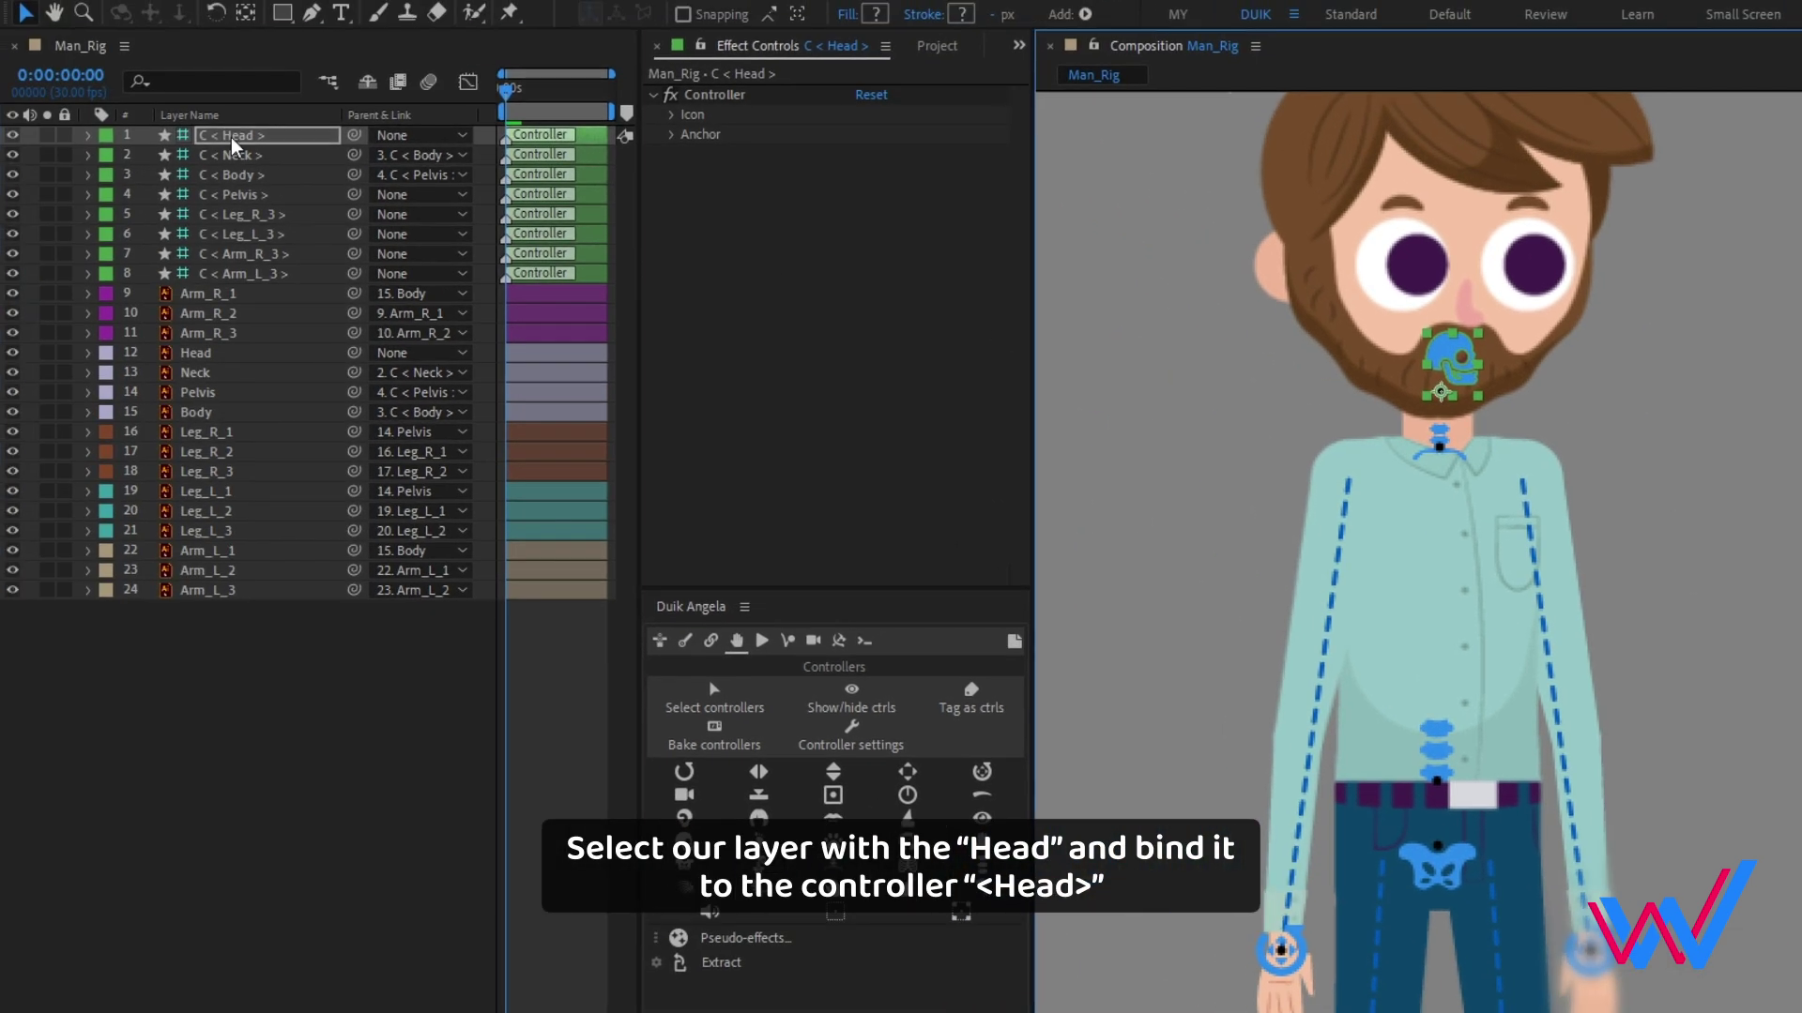
pyautogui.click(251, 352)
pyautogui.moveTo(354, 353); pyautogui.dragTo(235, 155)
# - Test the completed rig by manipulating the Body controller
pyautogui.click(257, 142)
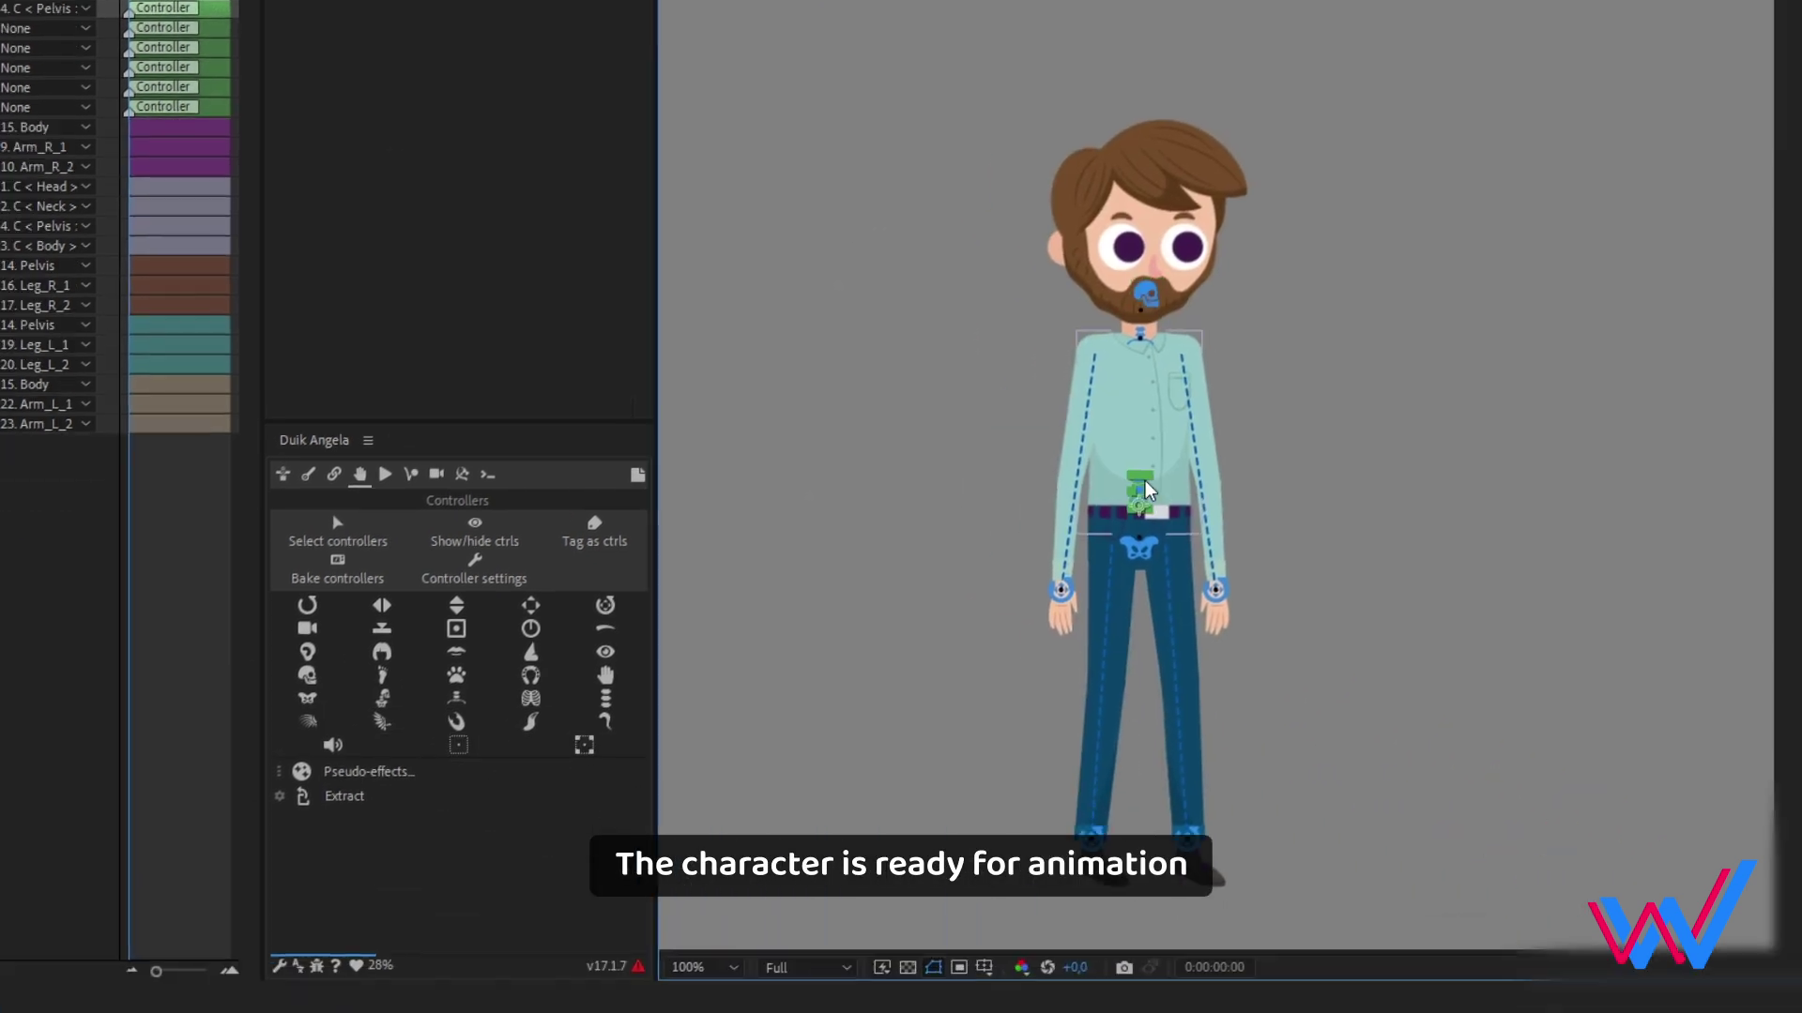
pyautogui.moveTo(1146, 482); pyautogui.dragTo(1086, 551)
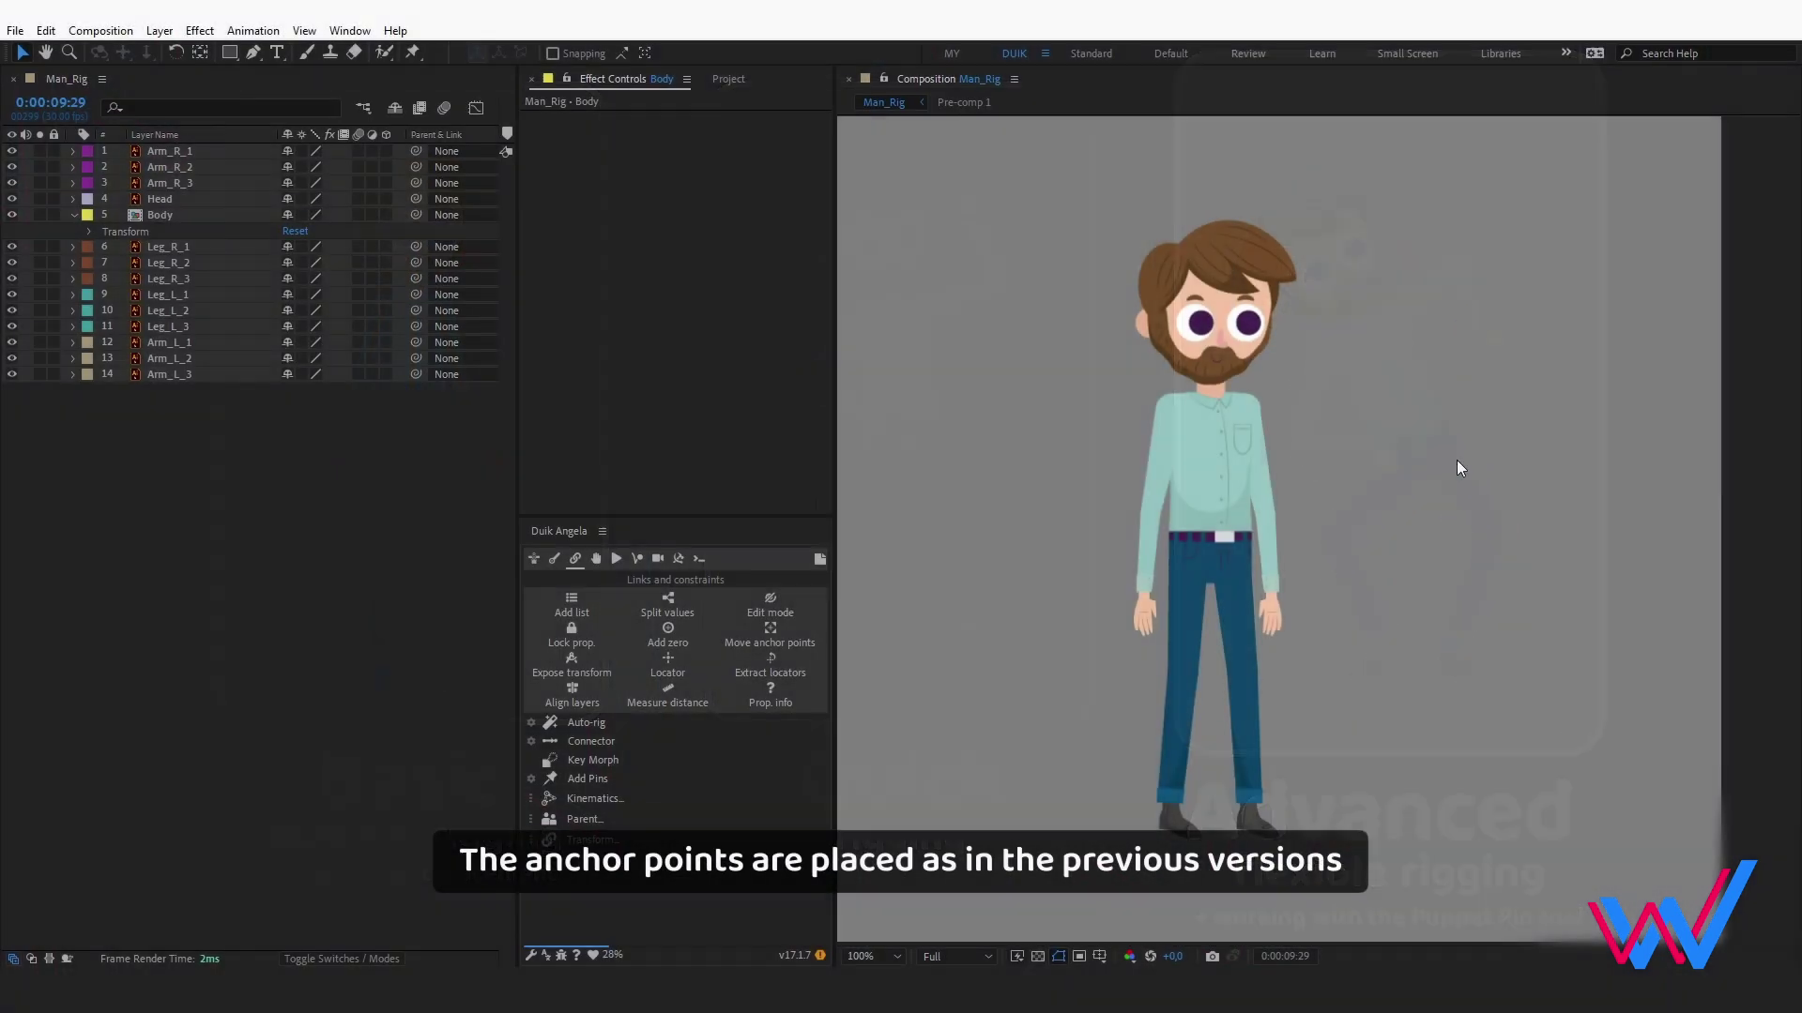
# - Solo the Body precomp layer and collapse its transform properties in the layer list
pyautogui.click(1212, 480)
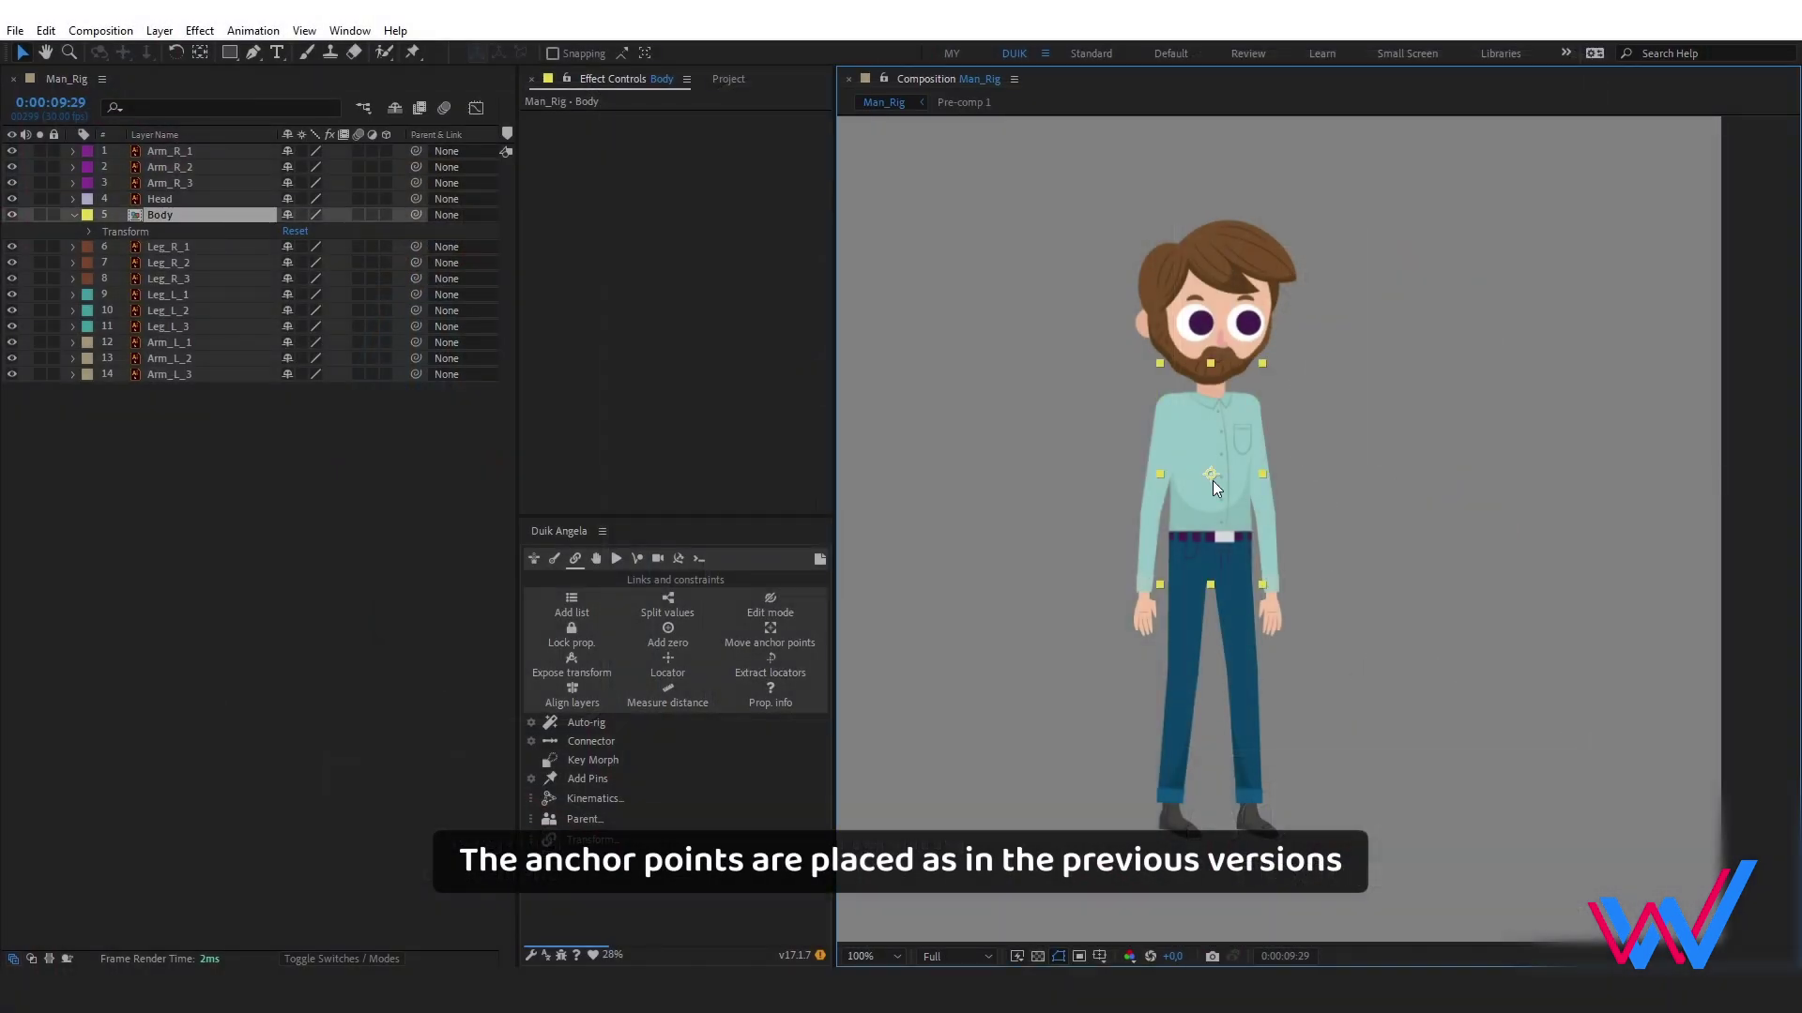
pyautogui.click(13, 216)
pyautogui.click(14, 216)
pyautogui.click(40, 216)
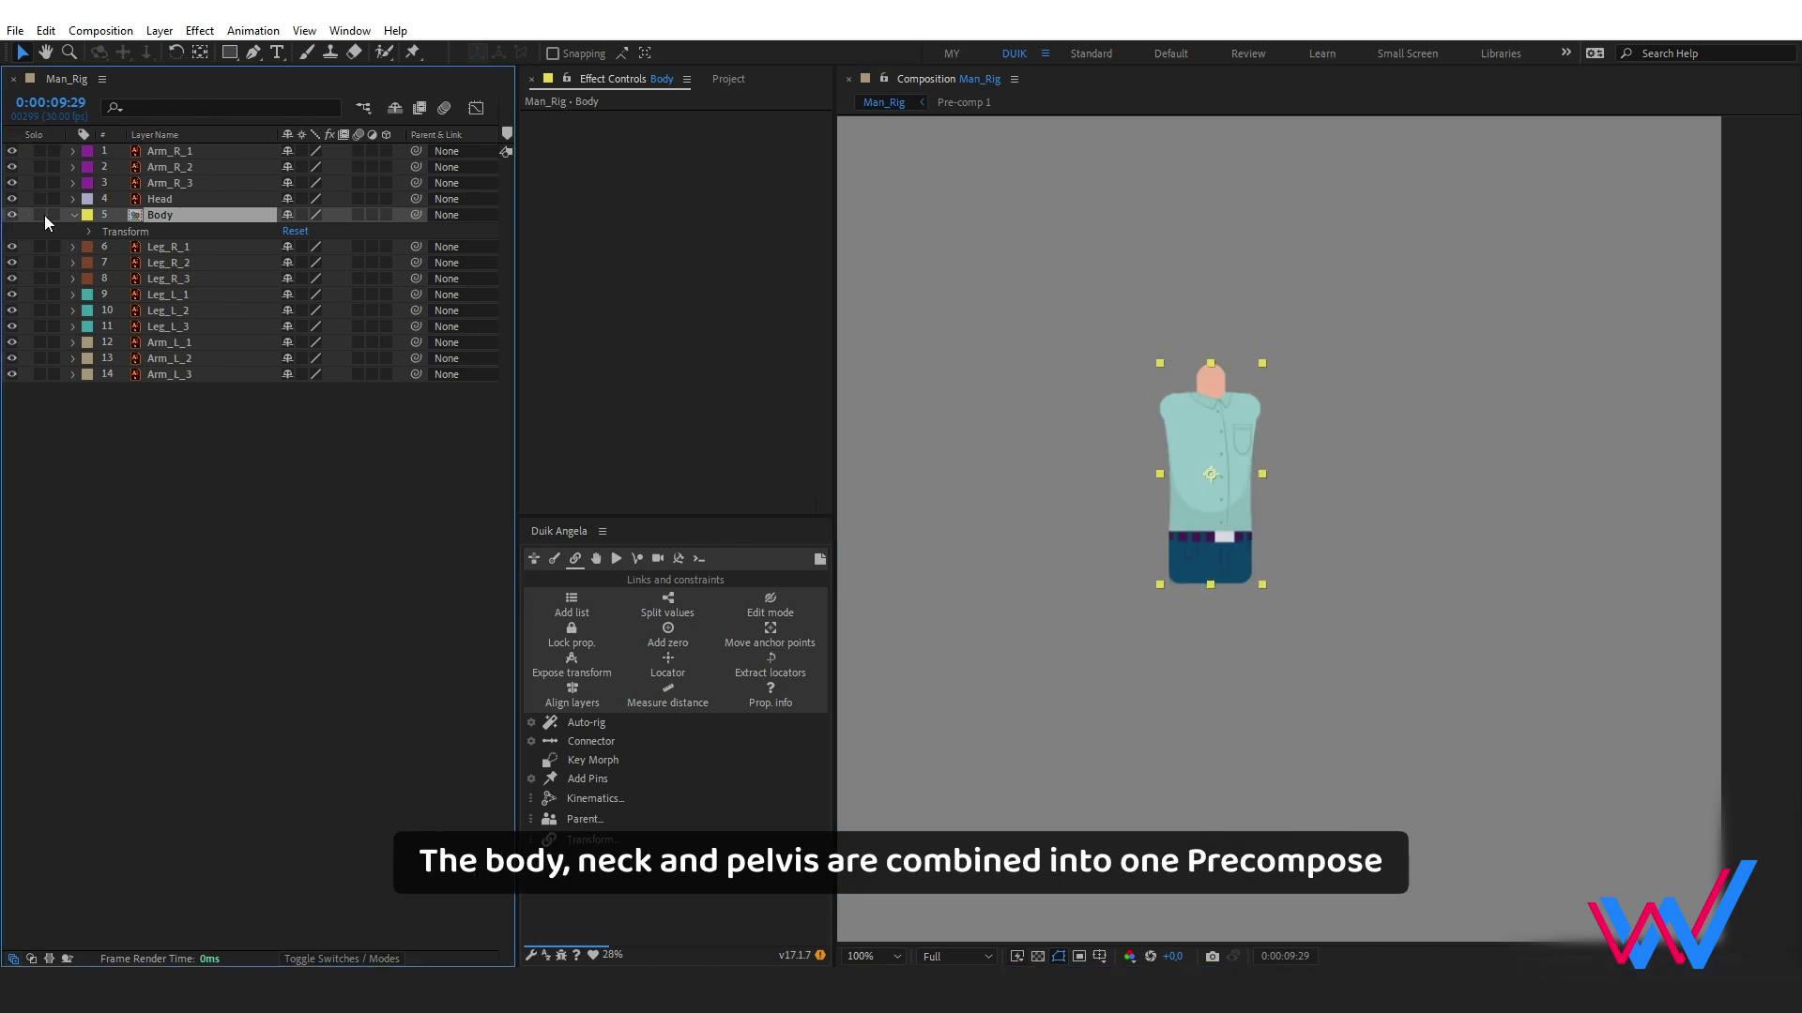
pyautogui.click(41, 216)
pyautogui.click(72, 215)
pyautogui.click(45, 214)
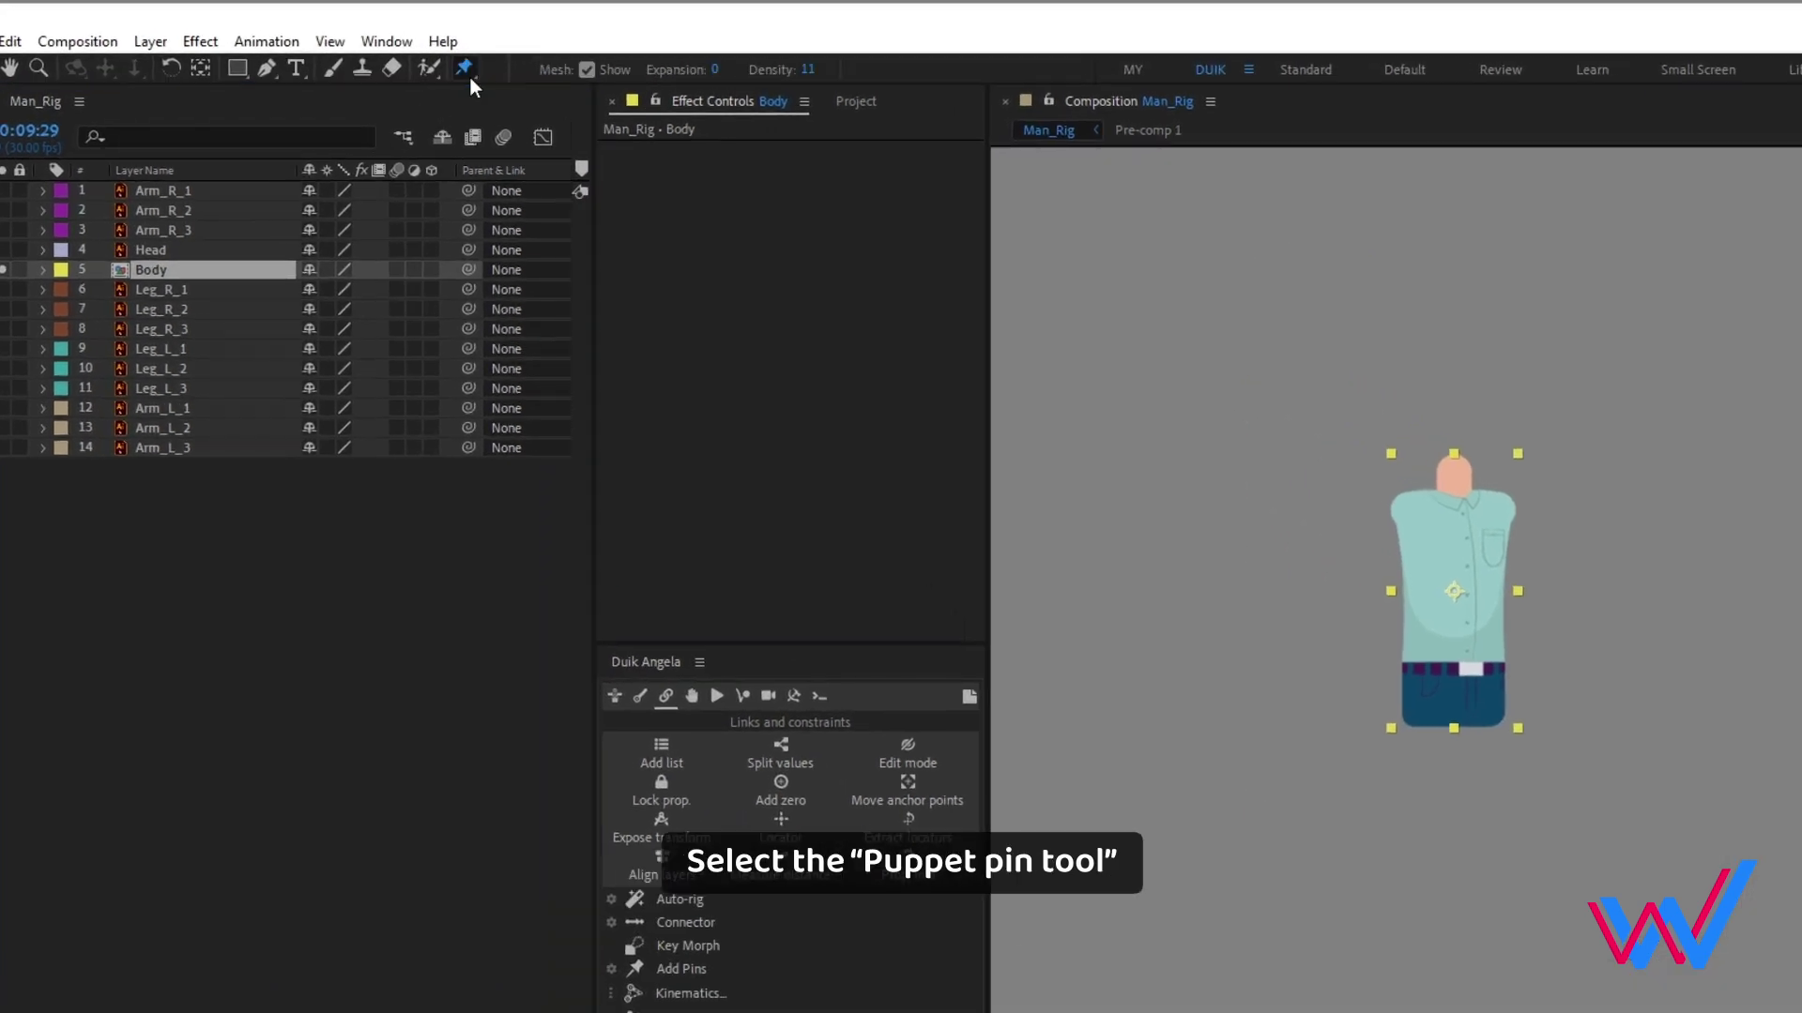
# - Place Puppet pins on the Body layer at the two leg attachment points and the centre of the pelvis
pyautogui.click(470, 69)
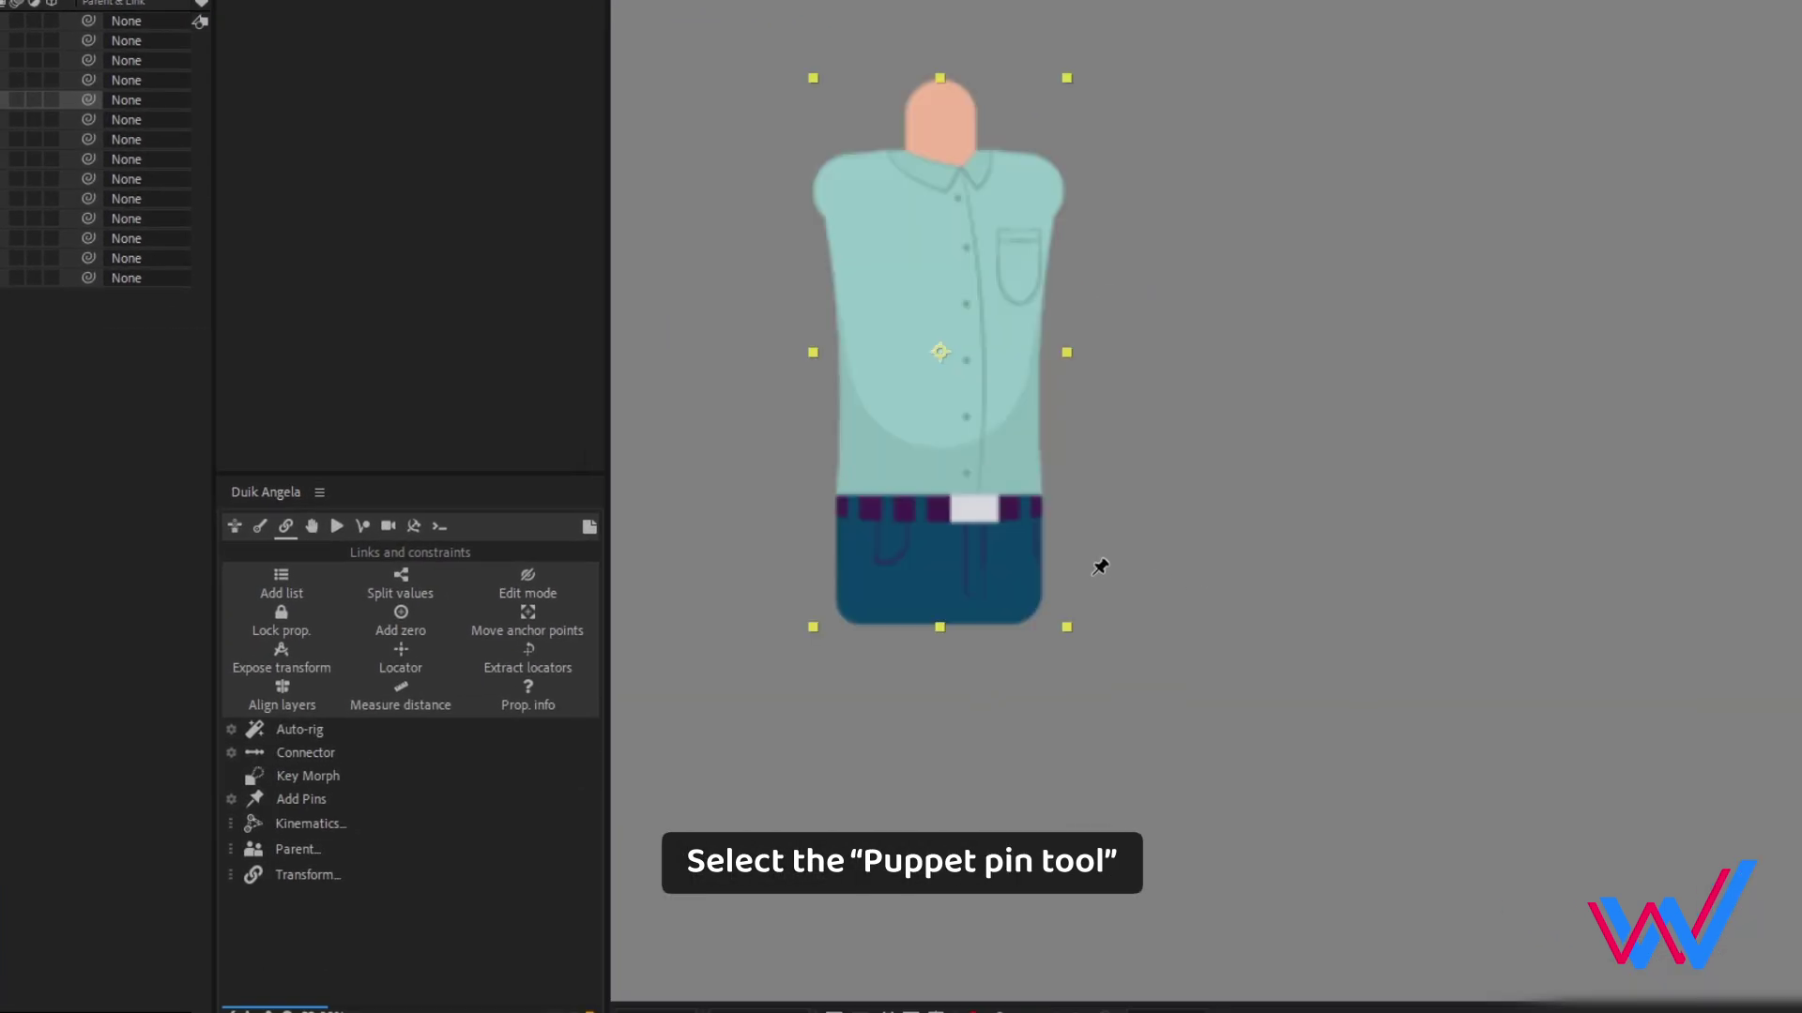
pyautogui.click(1076, 562)
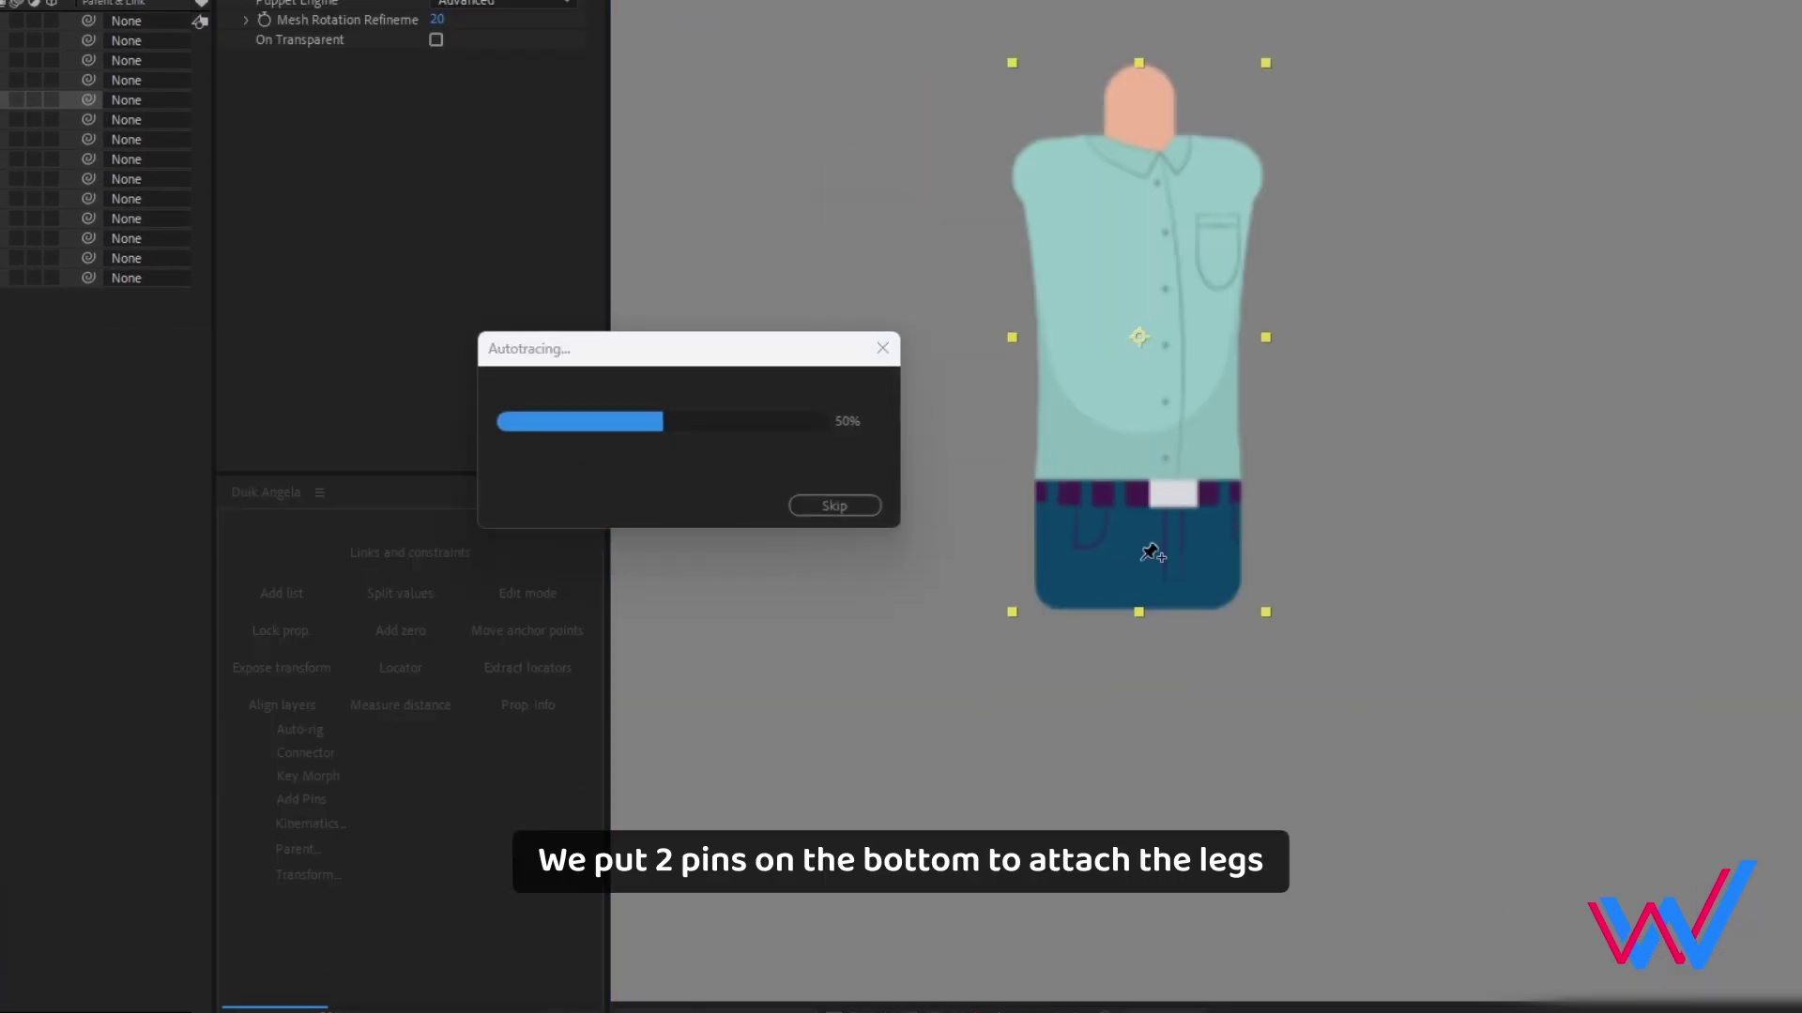
pyautogui.click(1201, 561)
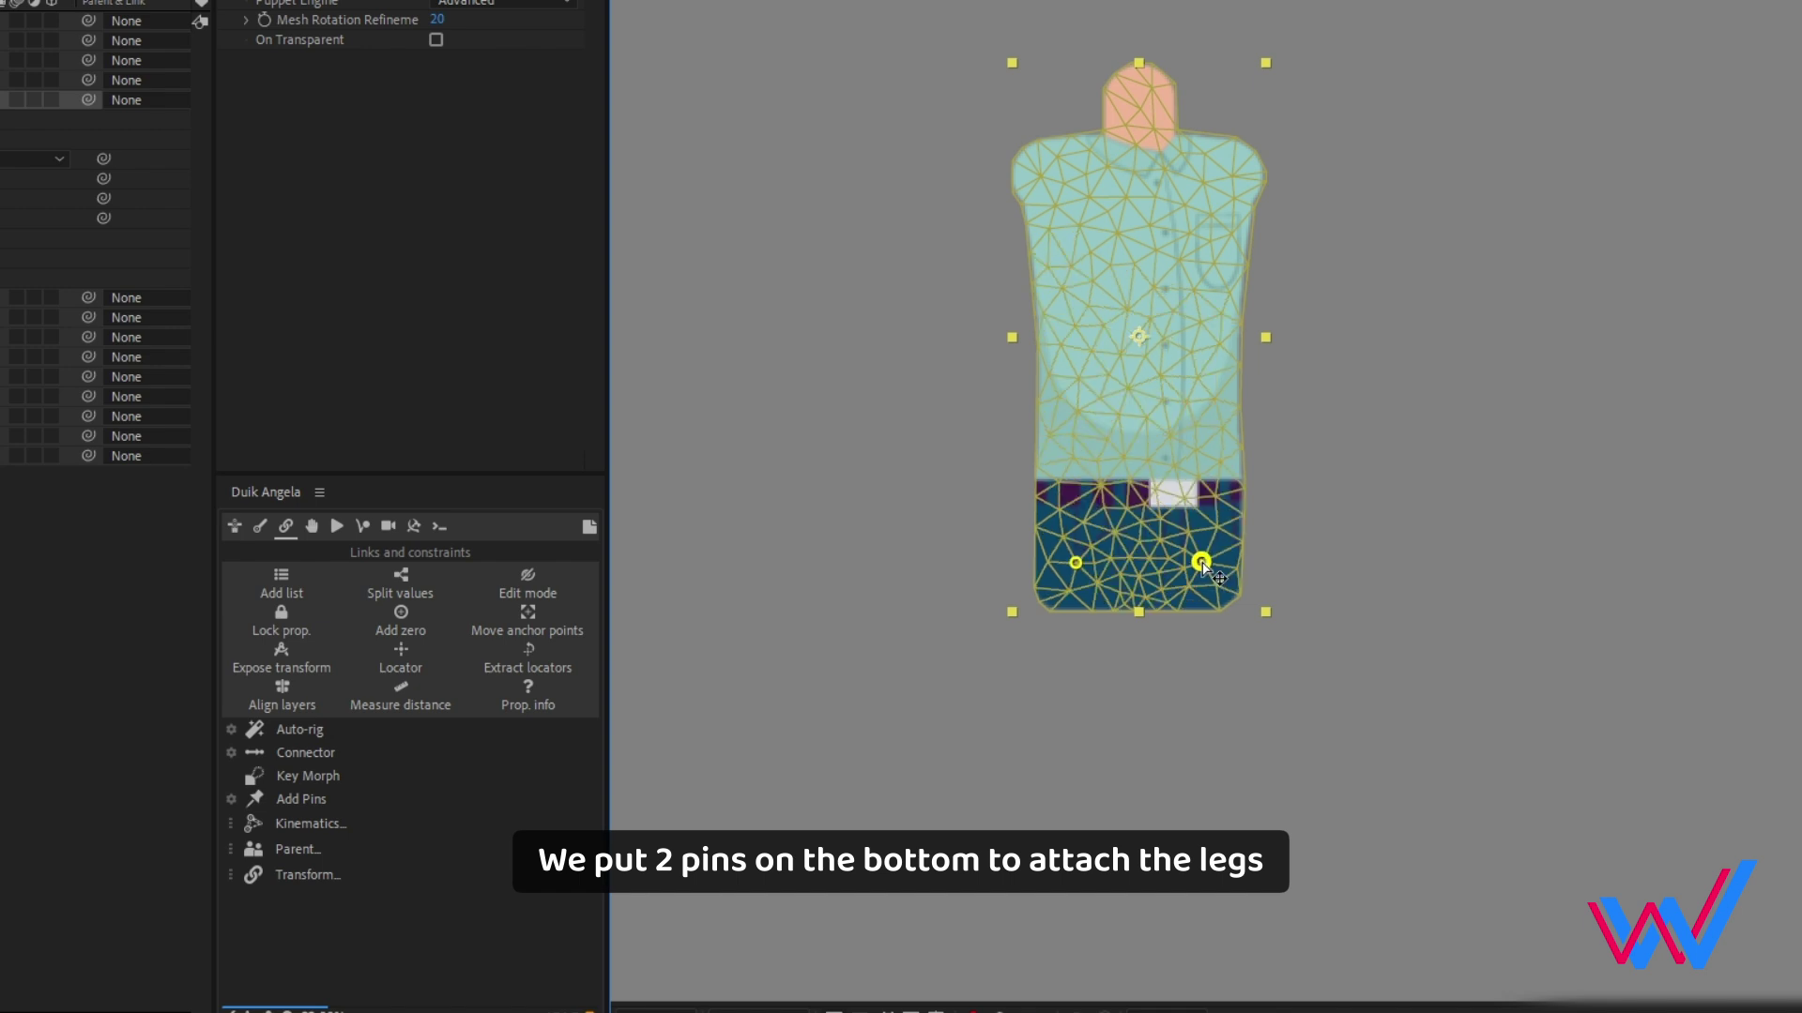
pyautogui.click(1142, 527)
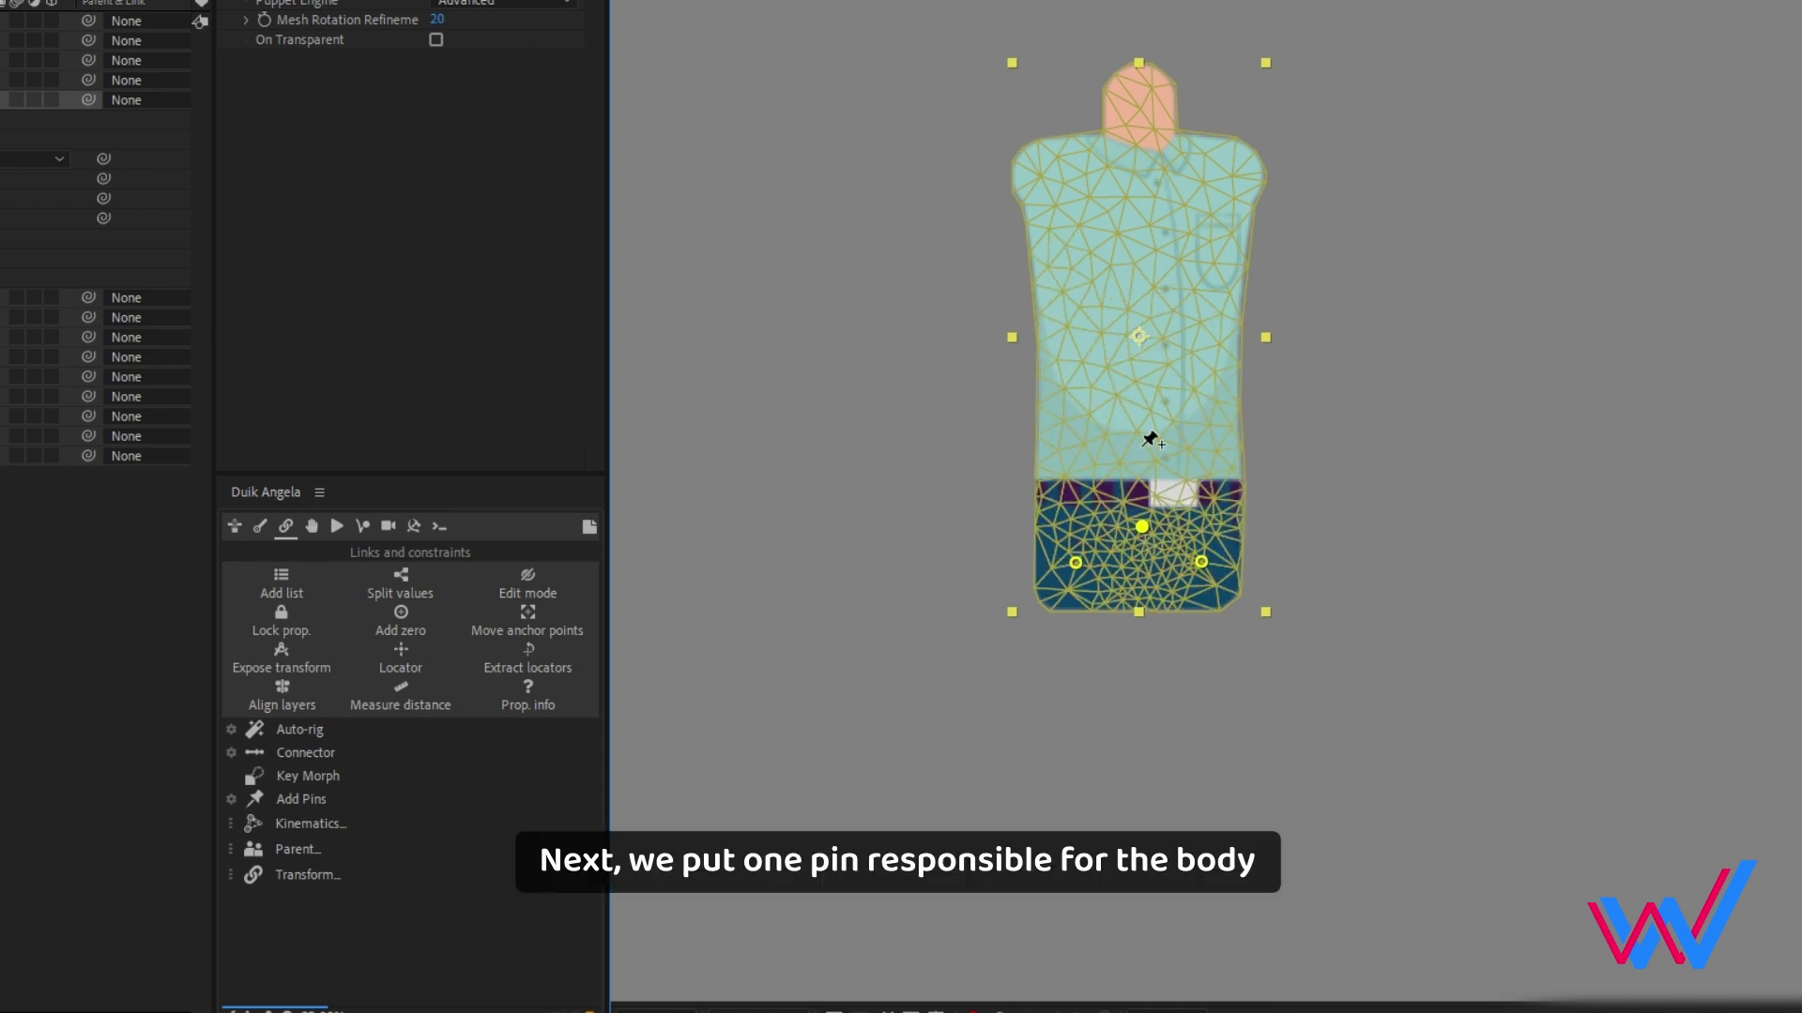
# - Add Puppet pins at the torso's centre, the base of the neck and both shoulders
pyautogui.click(1139, 335)
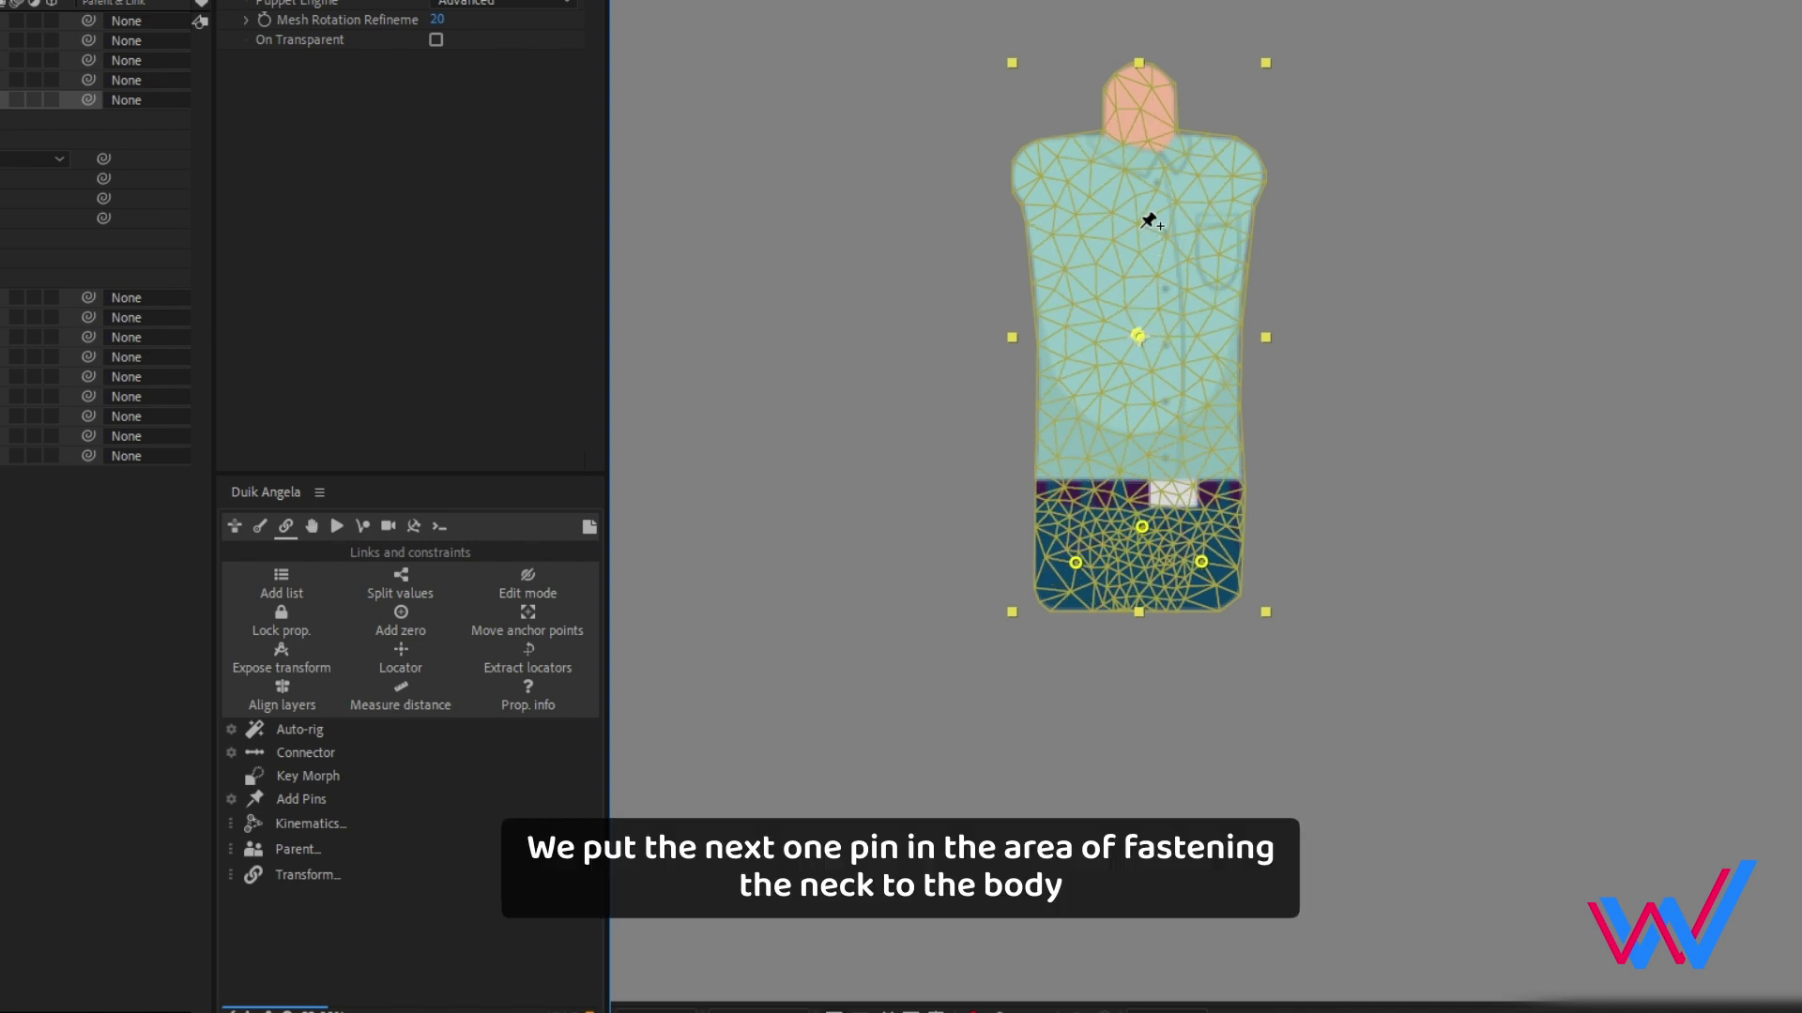
pyautogui.click(1136, 140)
pyautogui.click(1055, 172)
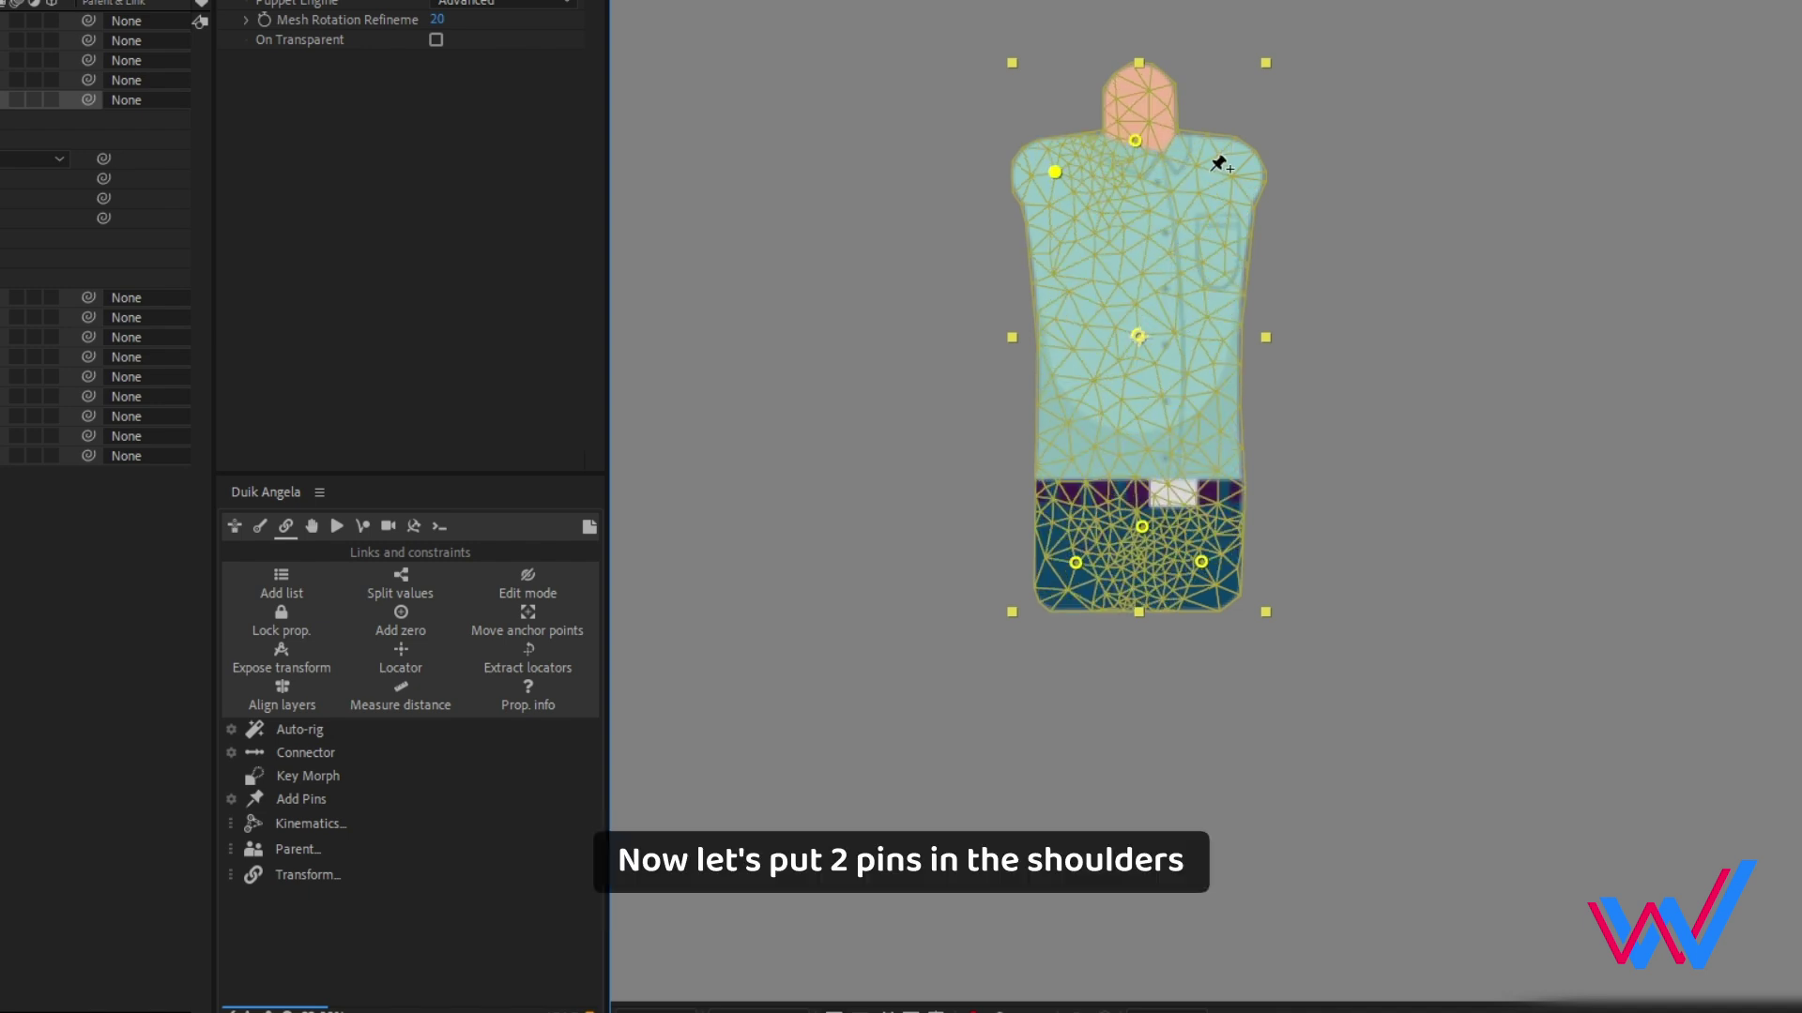
pyautogui.click(1230, 173)
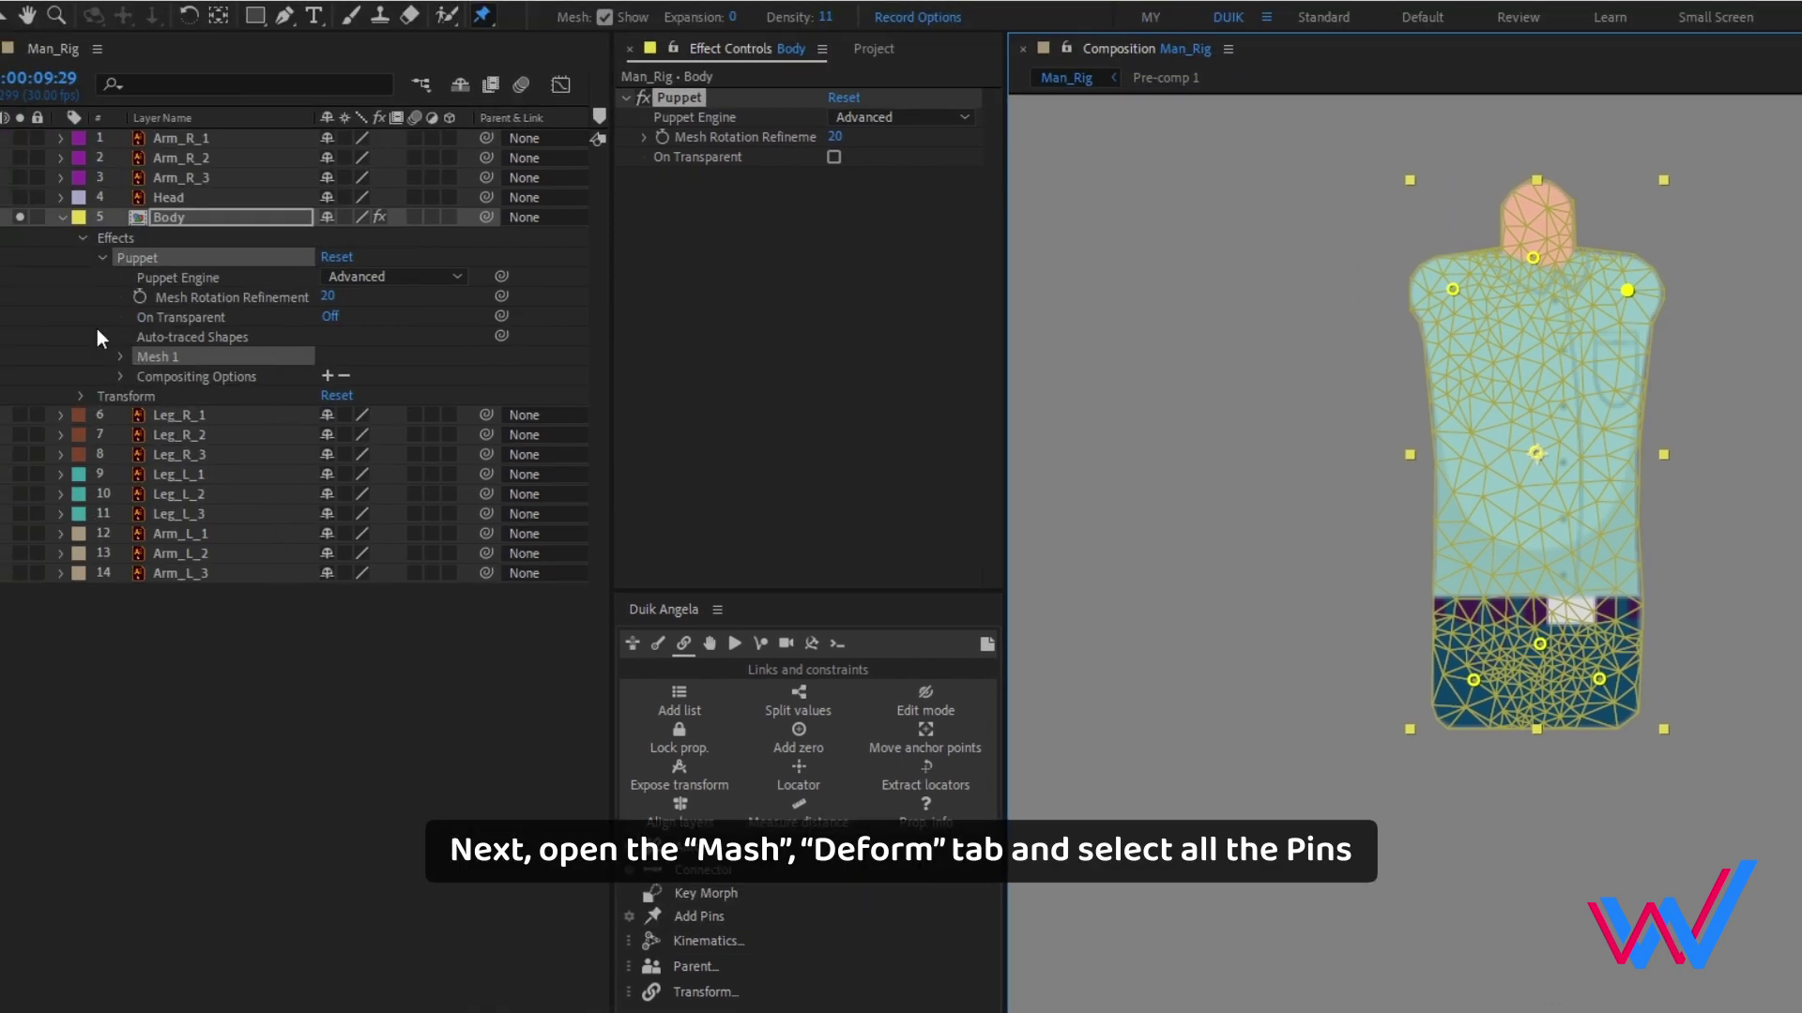
# - Select all seven Puppet pins in the Body layer's mesh deformation and create Duik pin layers for them
pyautogui.click(122, 356)
pyautogui.click(143, 413)
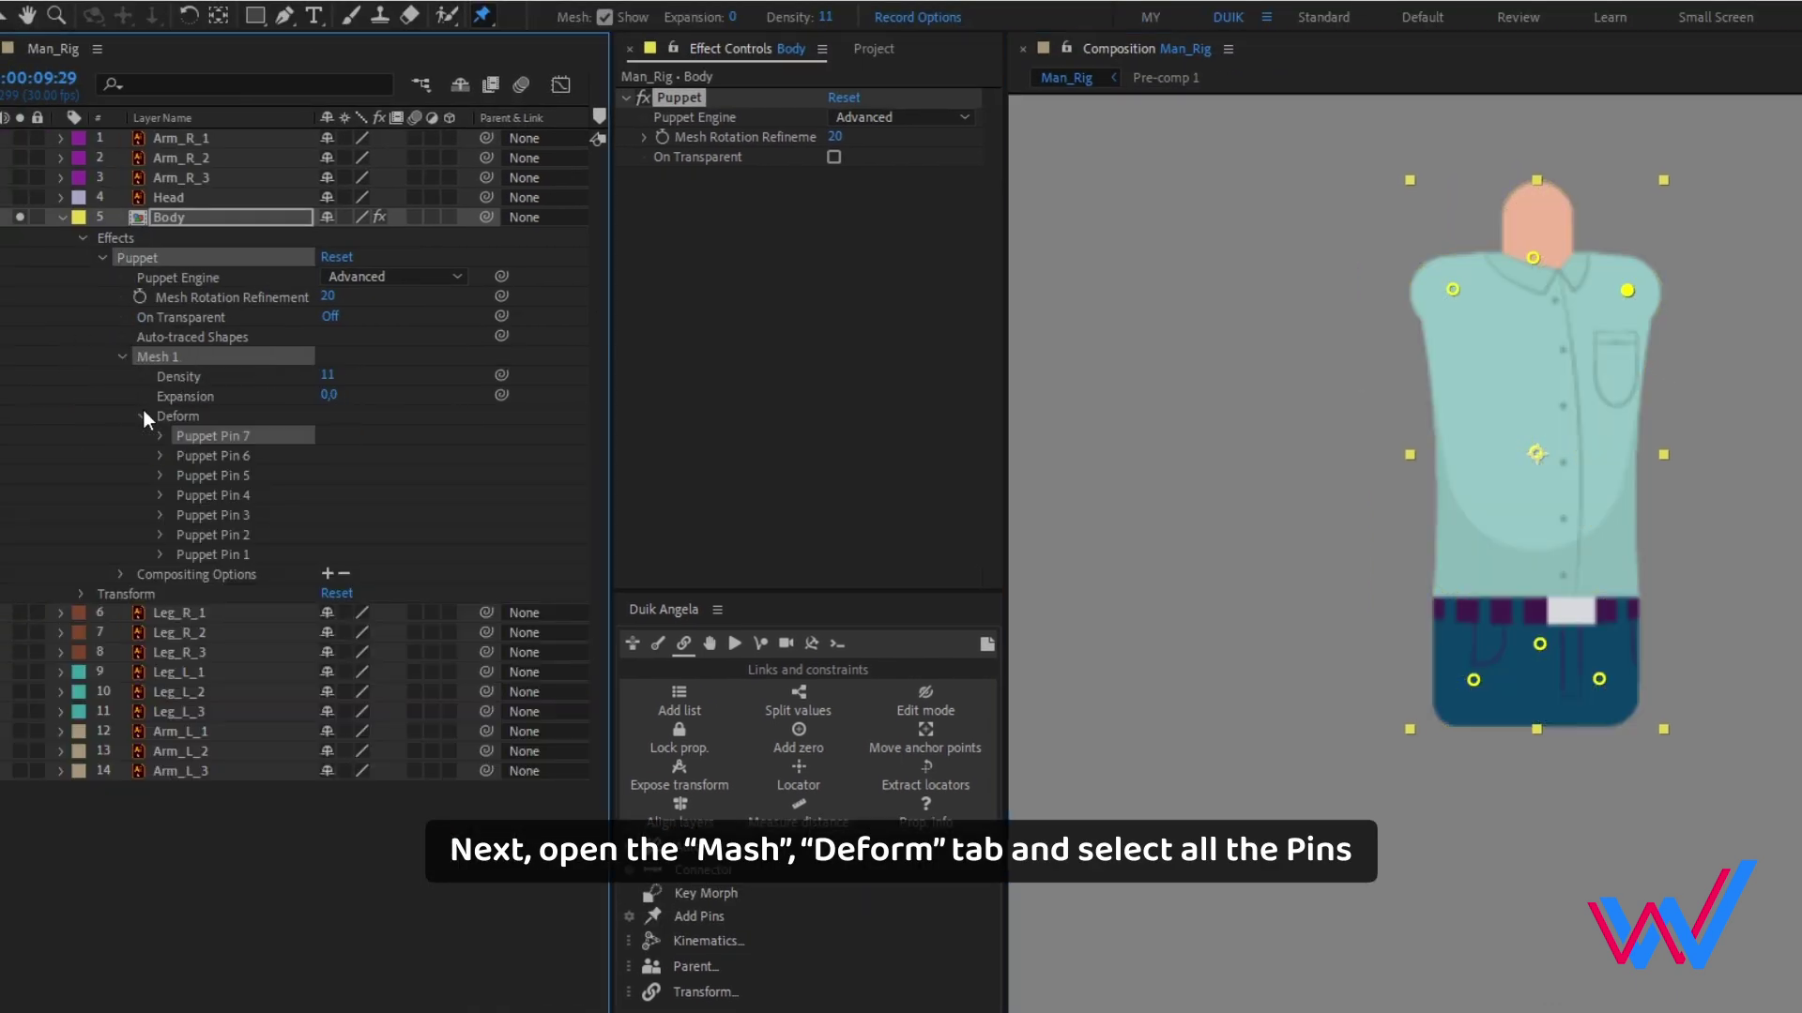
pyautogui.click(233, 554)
pyautogui.keyDown('shift'); pyautogui.click(248, 437); pyautogui.keyUp('shift')
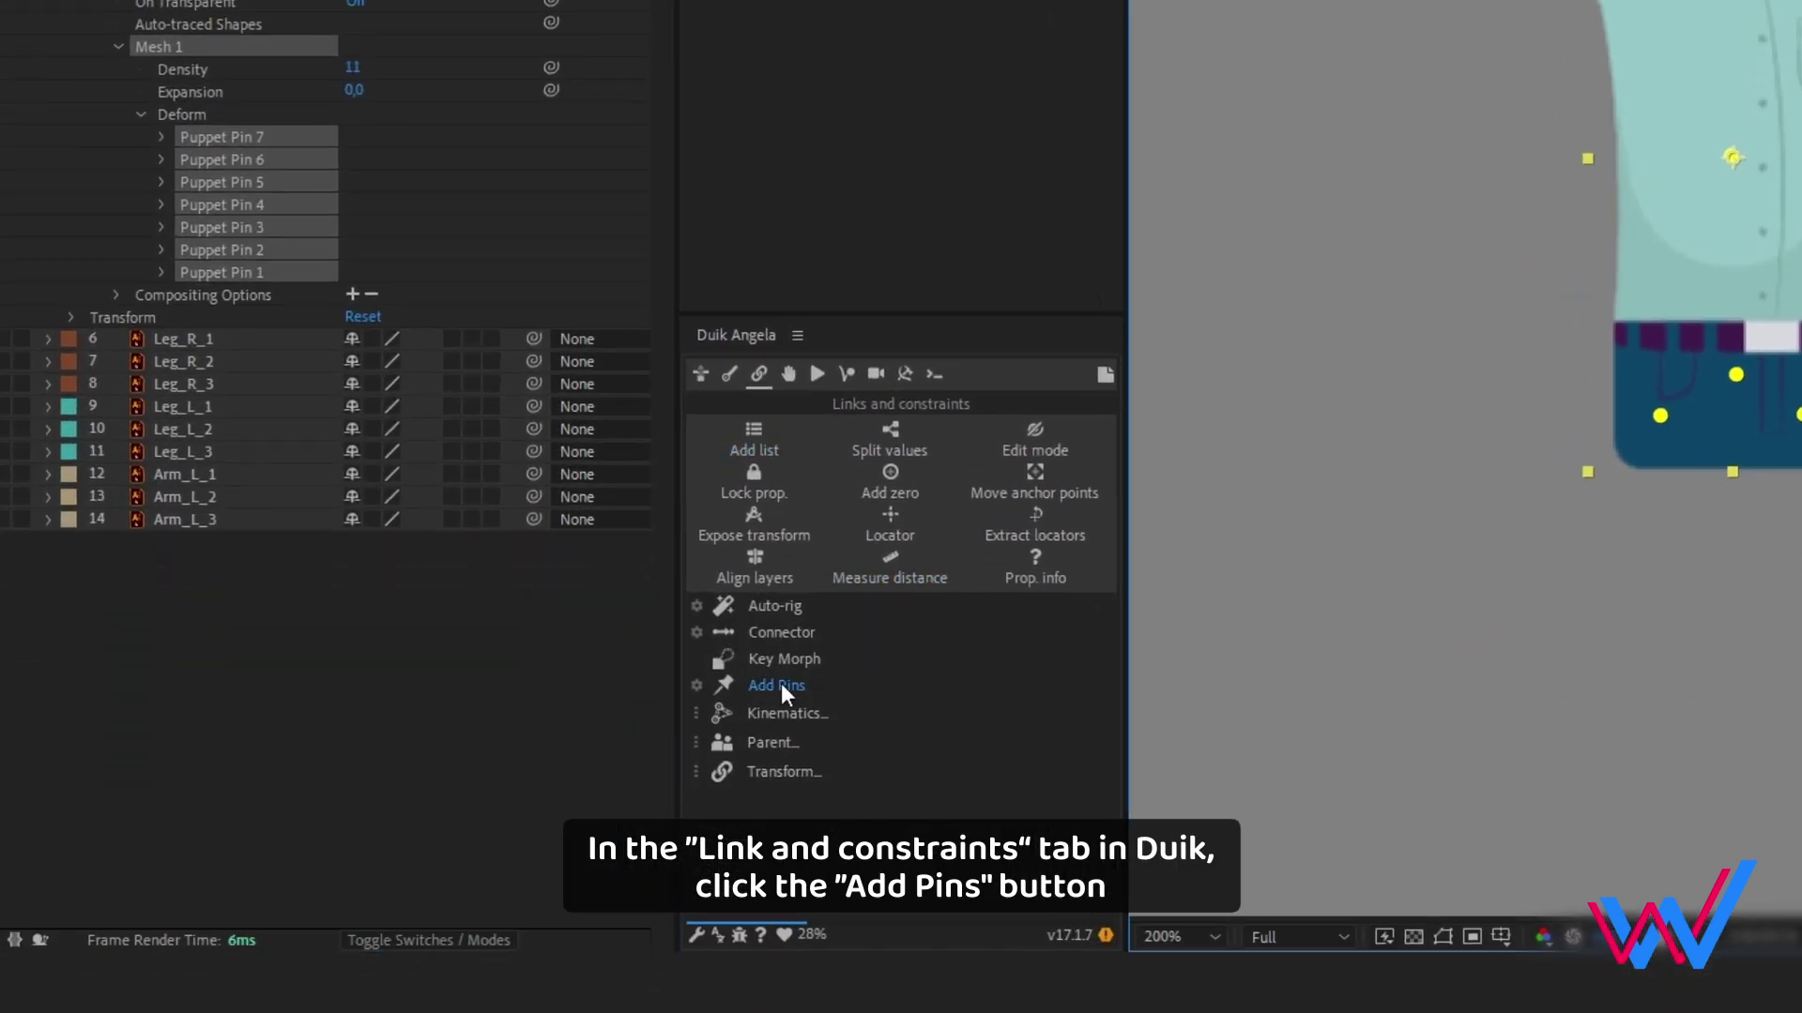
pyautogui.click(778, 688)
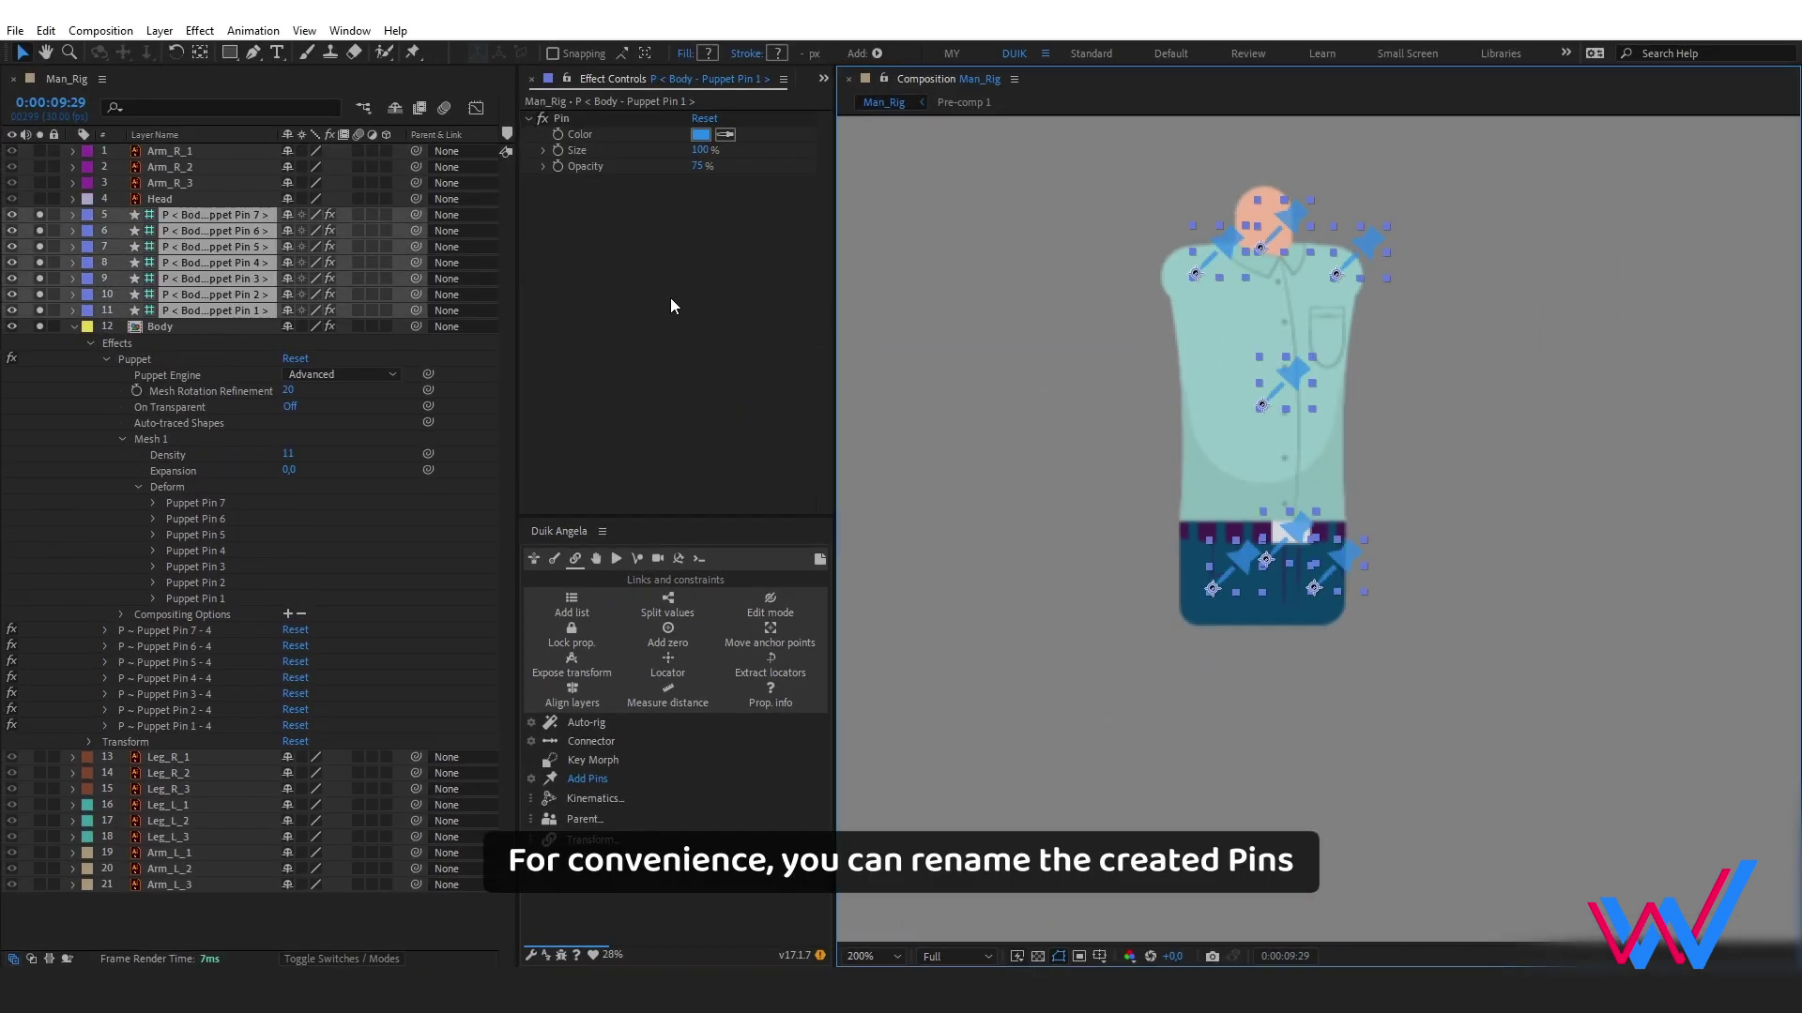
# - Rename the Puppet Pin 3 layer as Pelvis
pyautogui.click(223, 295)
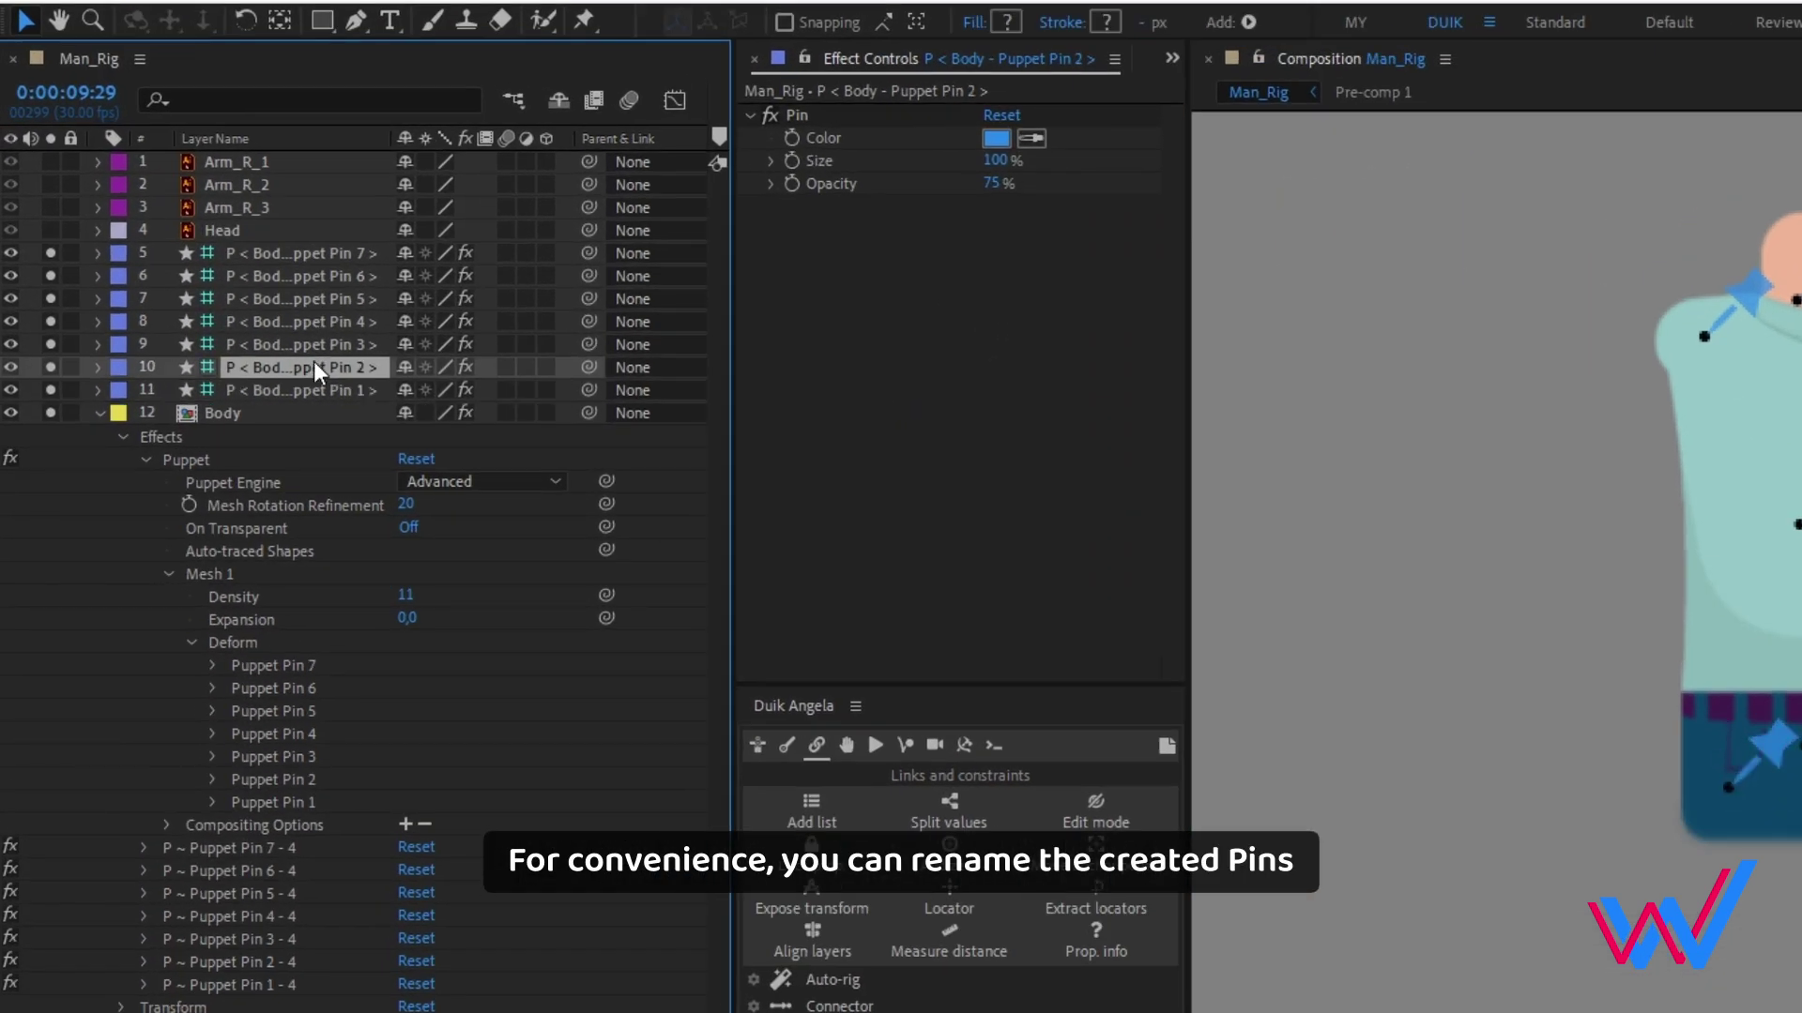
pyautogui.click(318, 345)
pyautogui.press('Return')
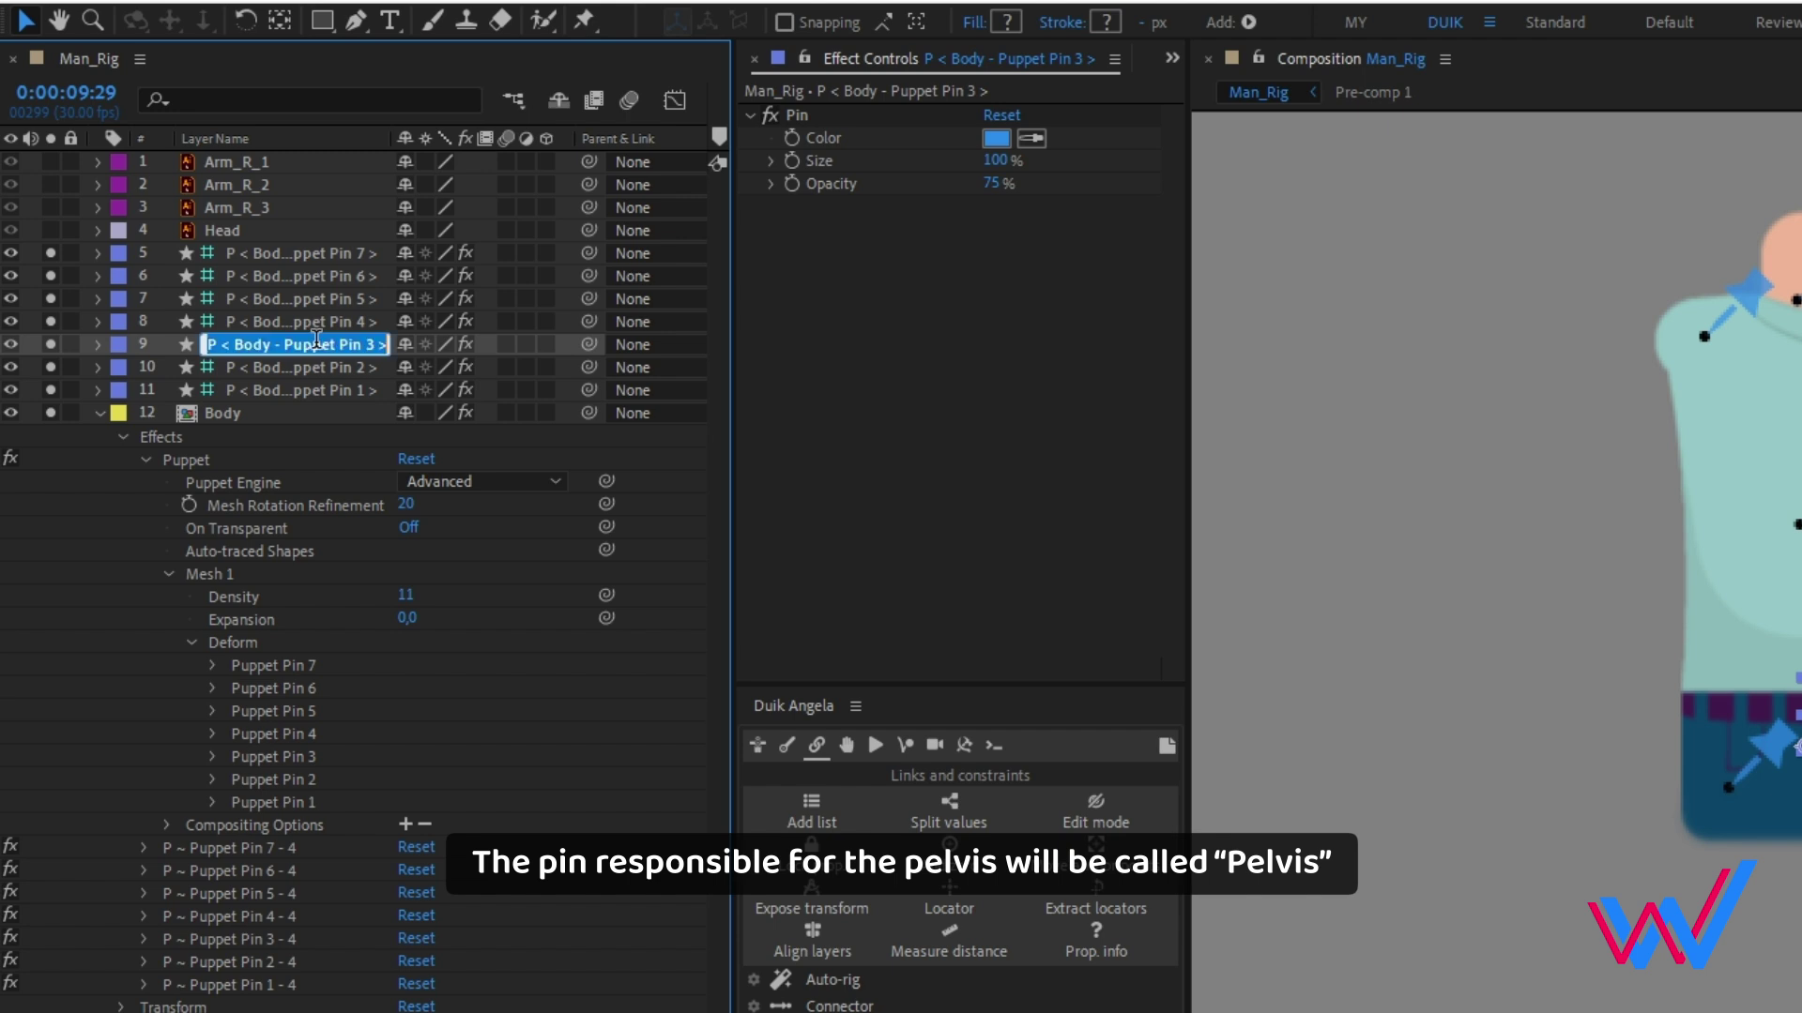
pyautogui.write('Pelvis')
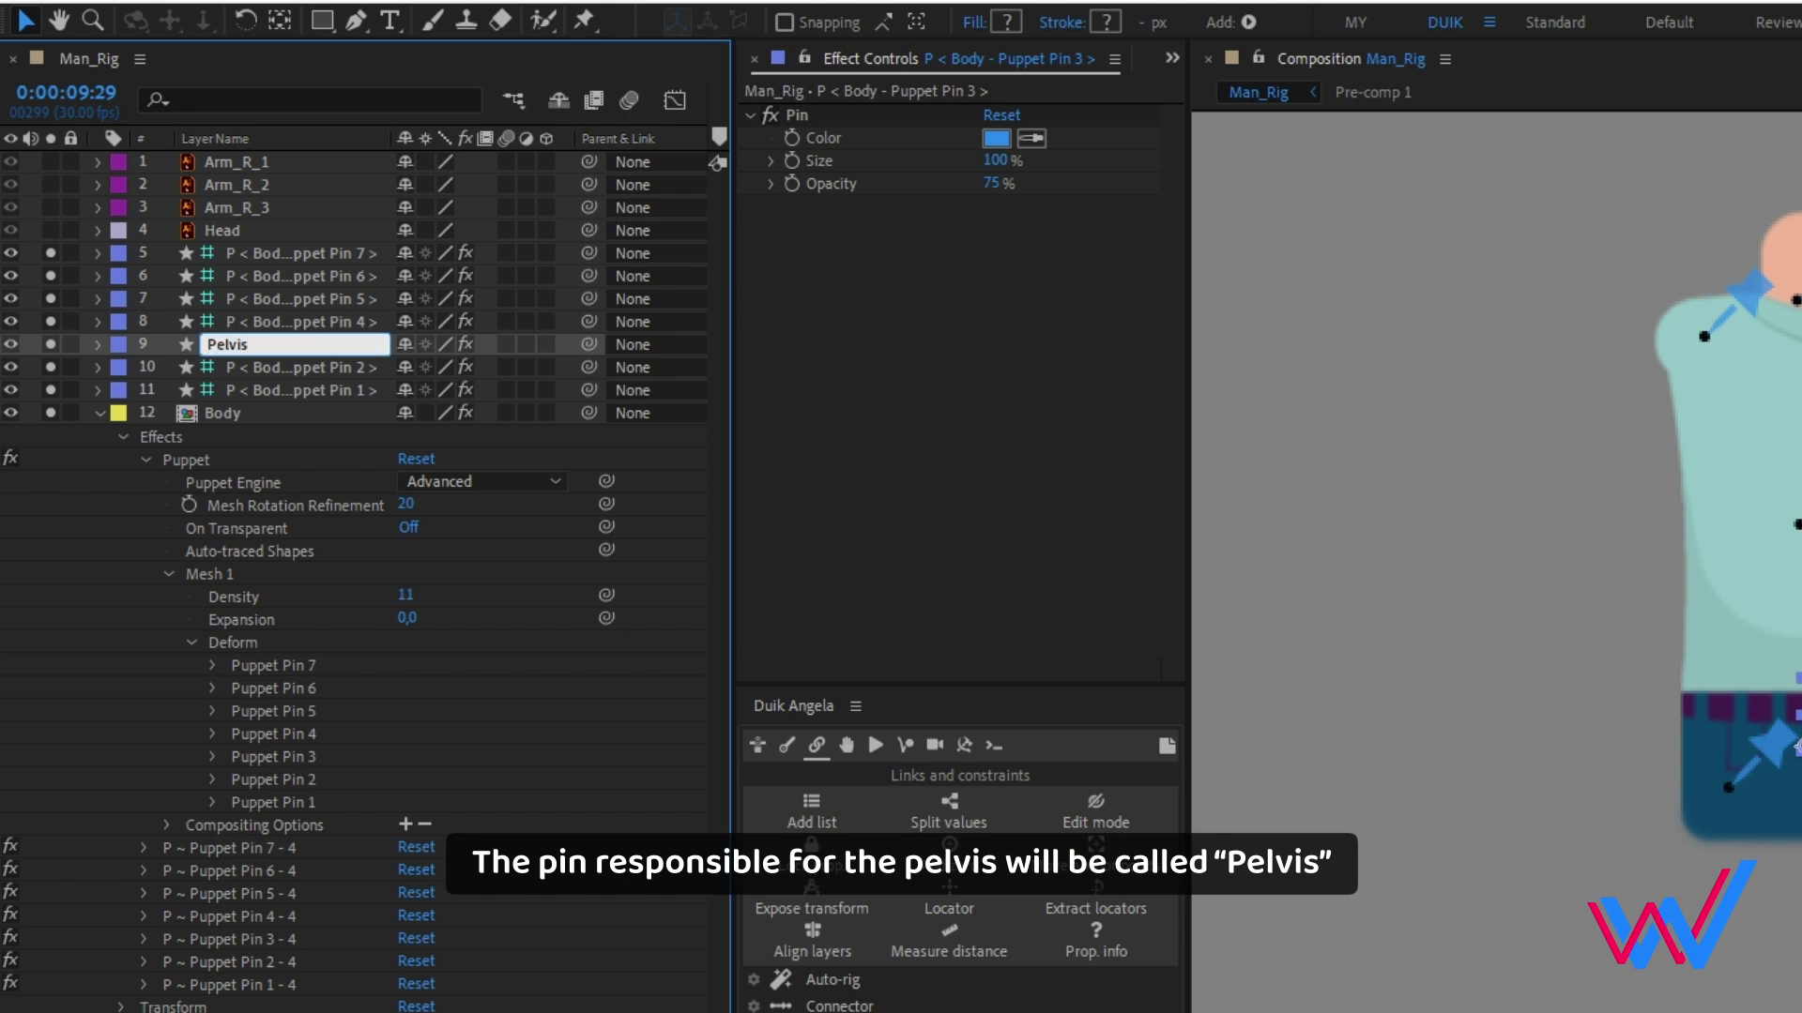
pyautogui.press('Return')
# - Rename the Puppet Pin 4 layer as Body and the Puppet Pin 5 layer as Neck
pyautogui.click(317, 321)
pyautogui.press('Return')
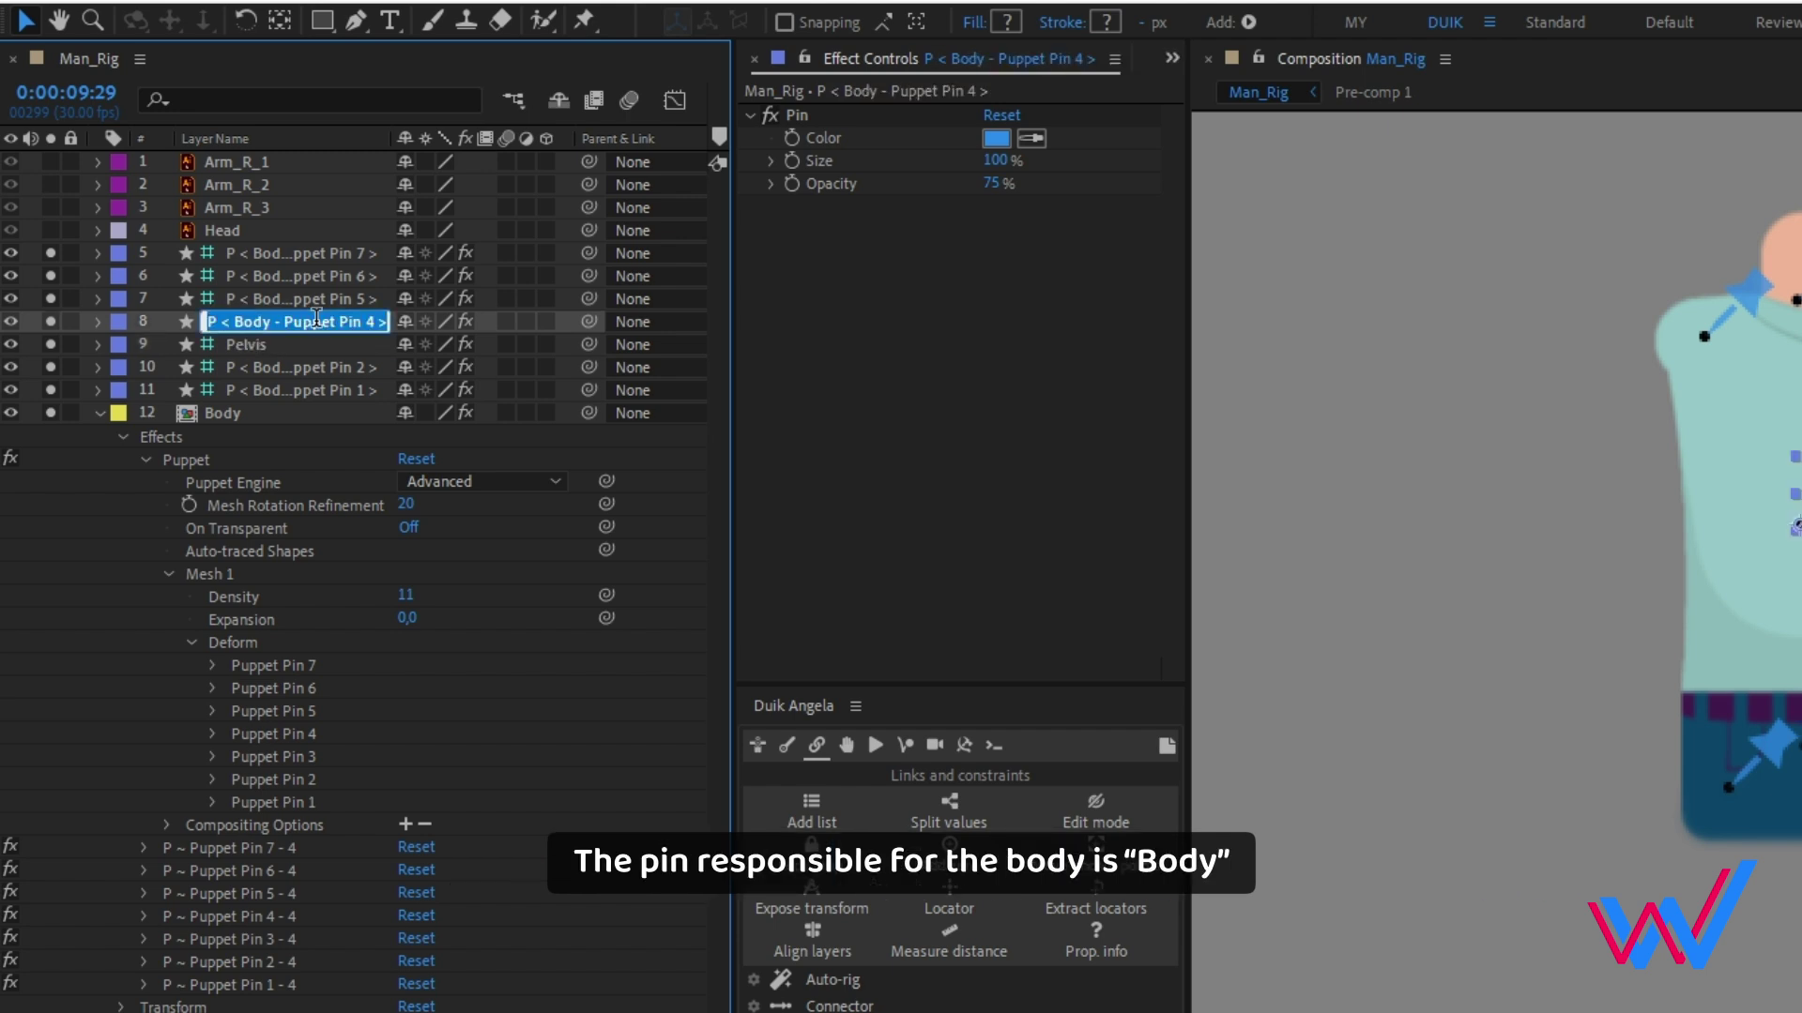
pyautogui.write('Bo')
pyautogui.press('Return')
pyautogui.click(323, 299)
pyautogui.press('Return')
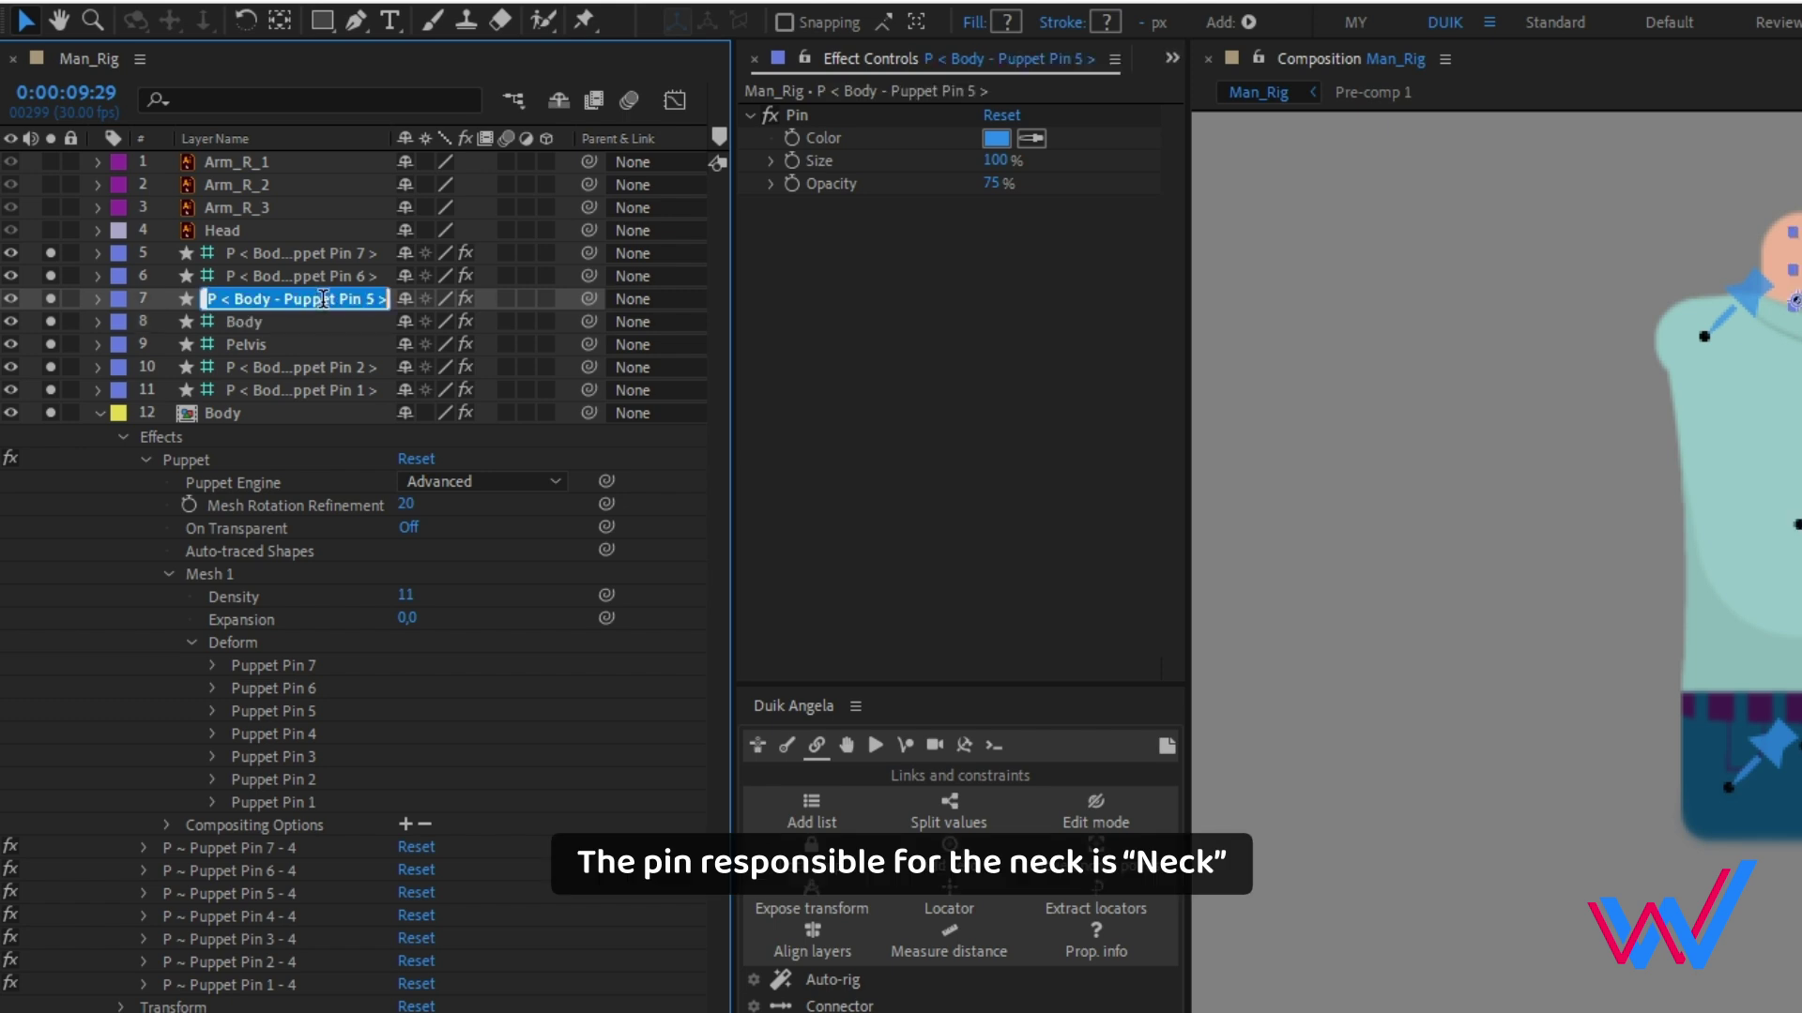
pyautogui.write('Neck')
pyautogui.press('Return')
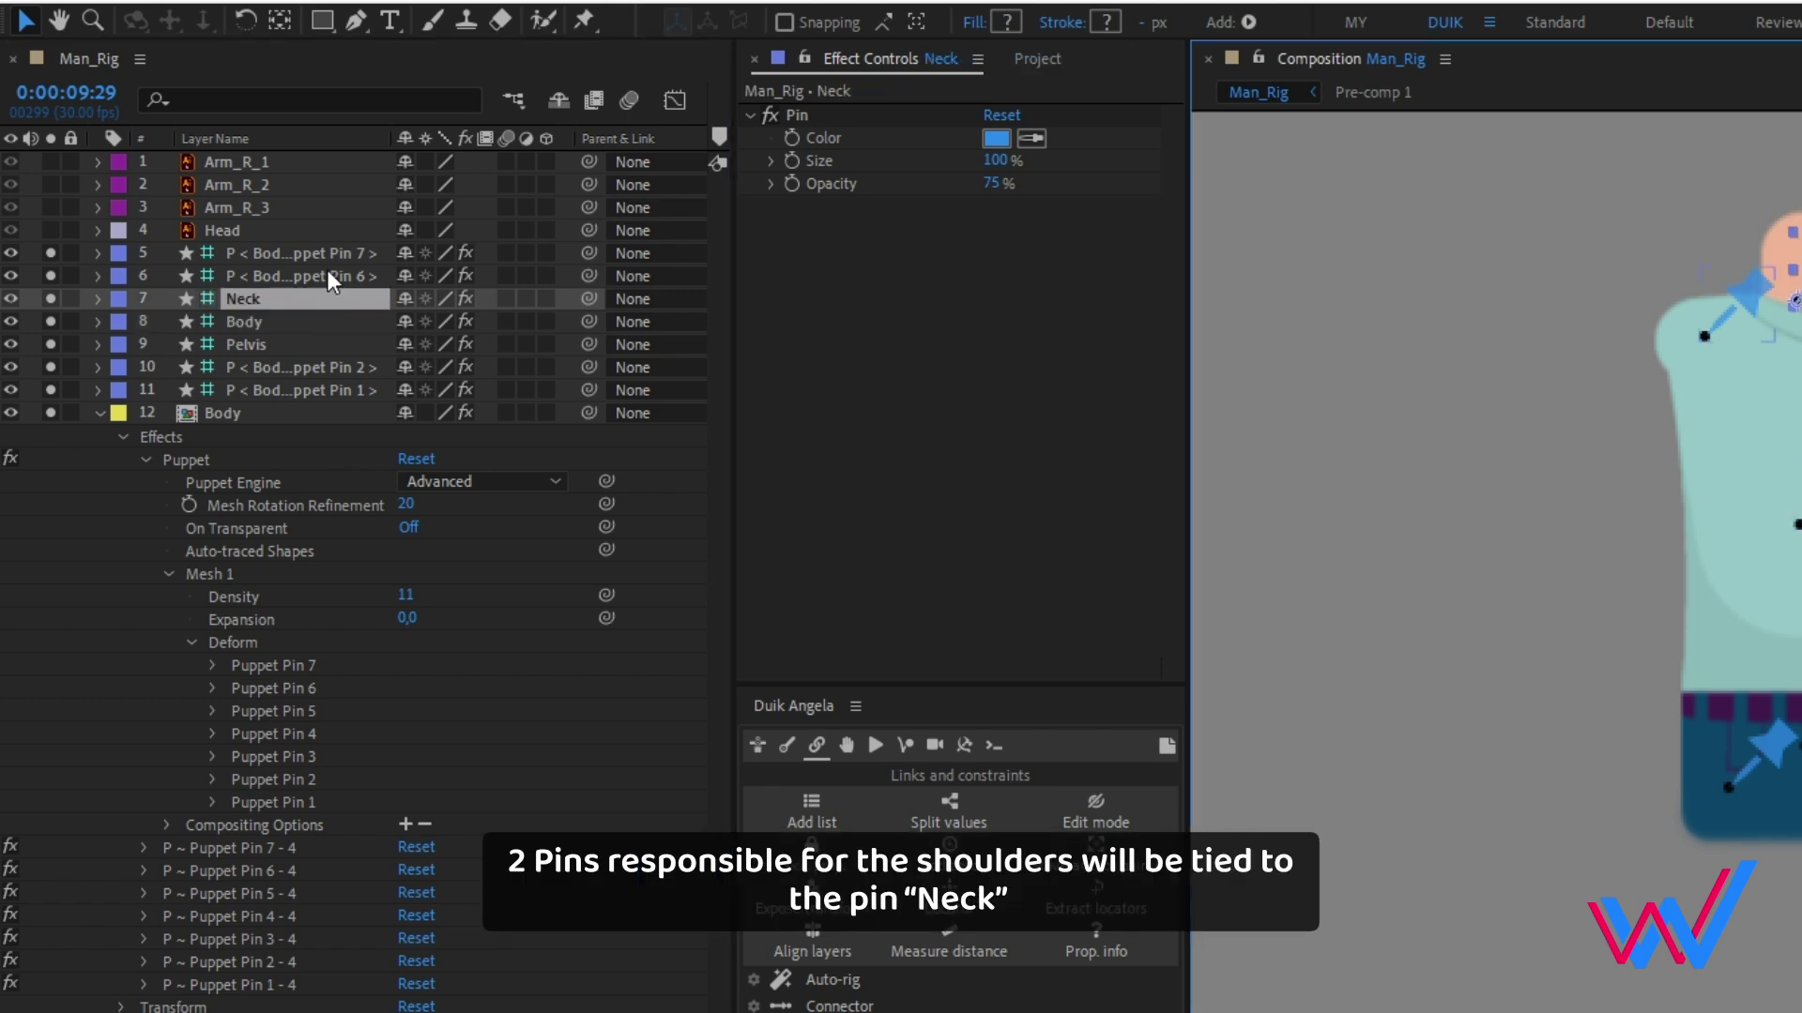
# - Parent the shoulder pins, Puppet Pin 6 and 7, to Neck and the leg pins, Puppet Pin 1 and 2, to Pelvis
pyautogui.click(326, 268)
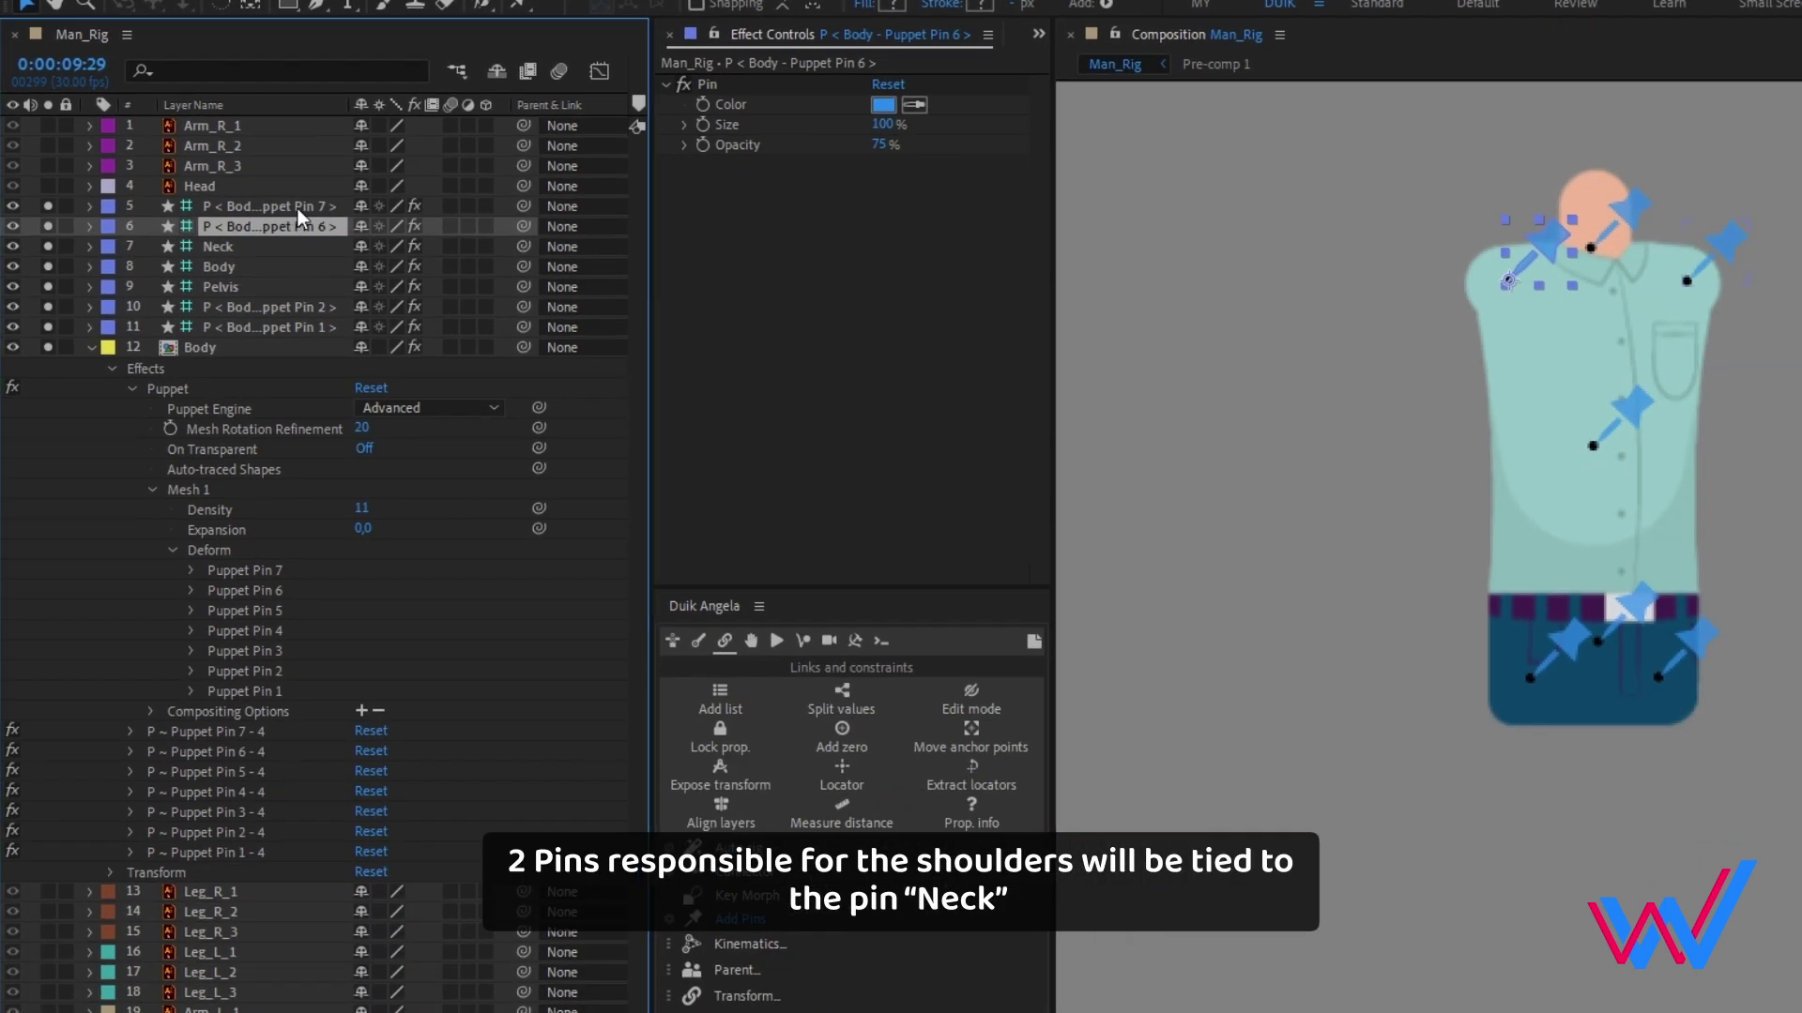
pyautogui.keyDown('ctrl'); pyautogui.click(297, 209); pyautogui.keyUp('ctrl')
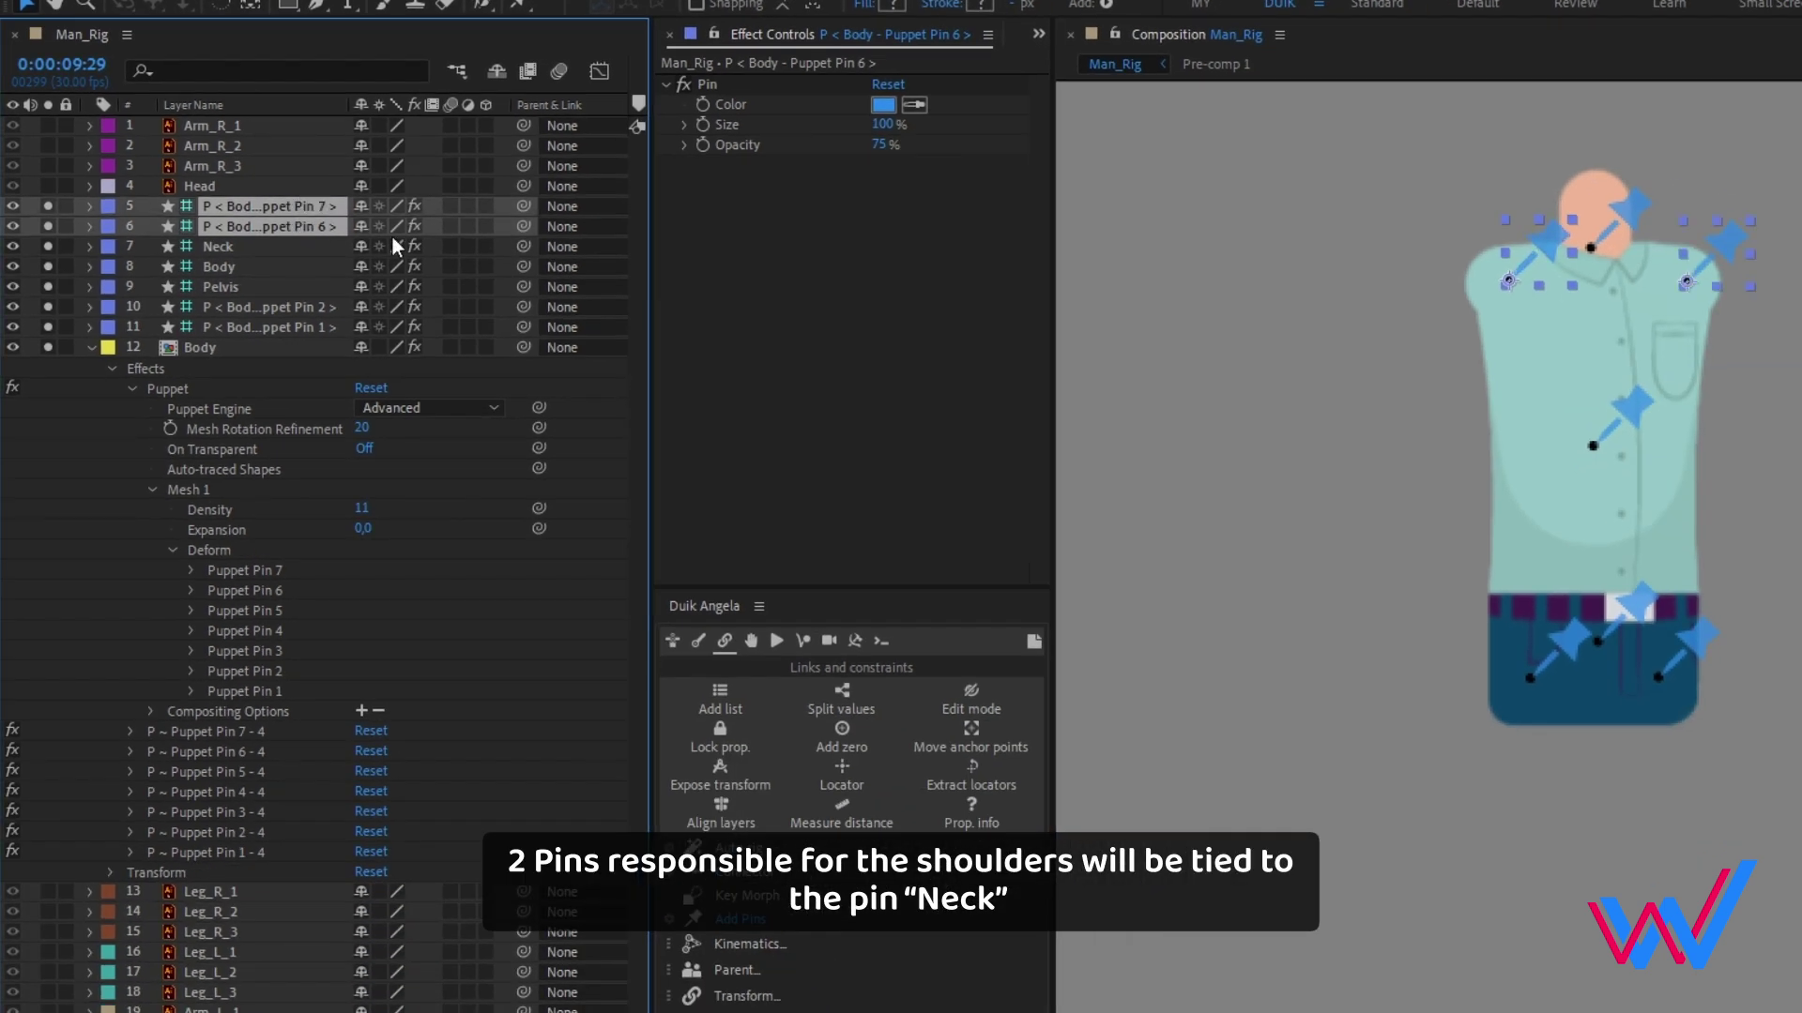
pyautogui.moveTo(528, 229); pyautogui.dragTo(278, 242)
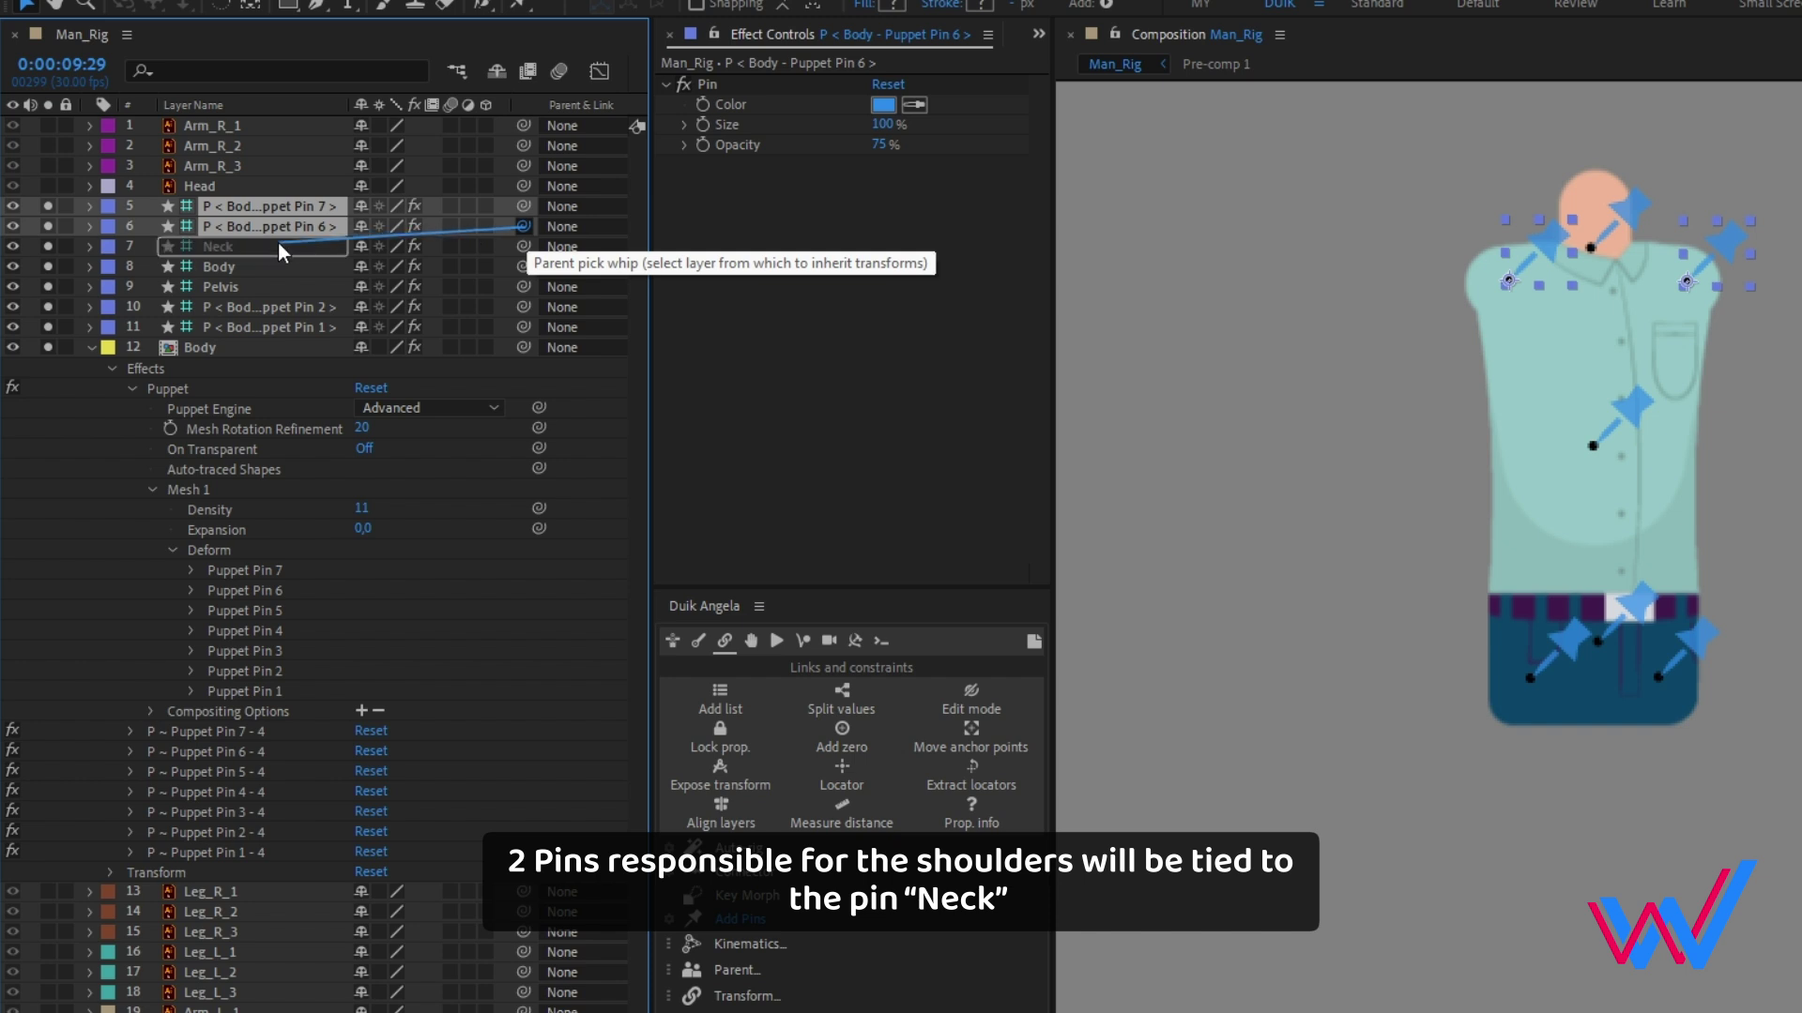
pyautogui.click(278, 325)
pyautogui.keyDown('ctrl'); pyautogui.click(276, 308); pyautogui.keyUp('ctrl')
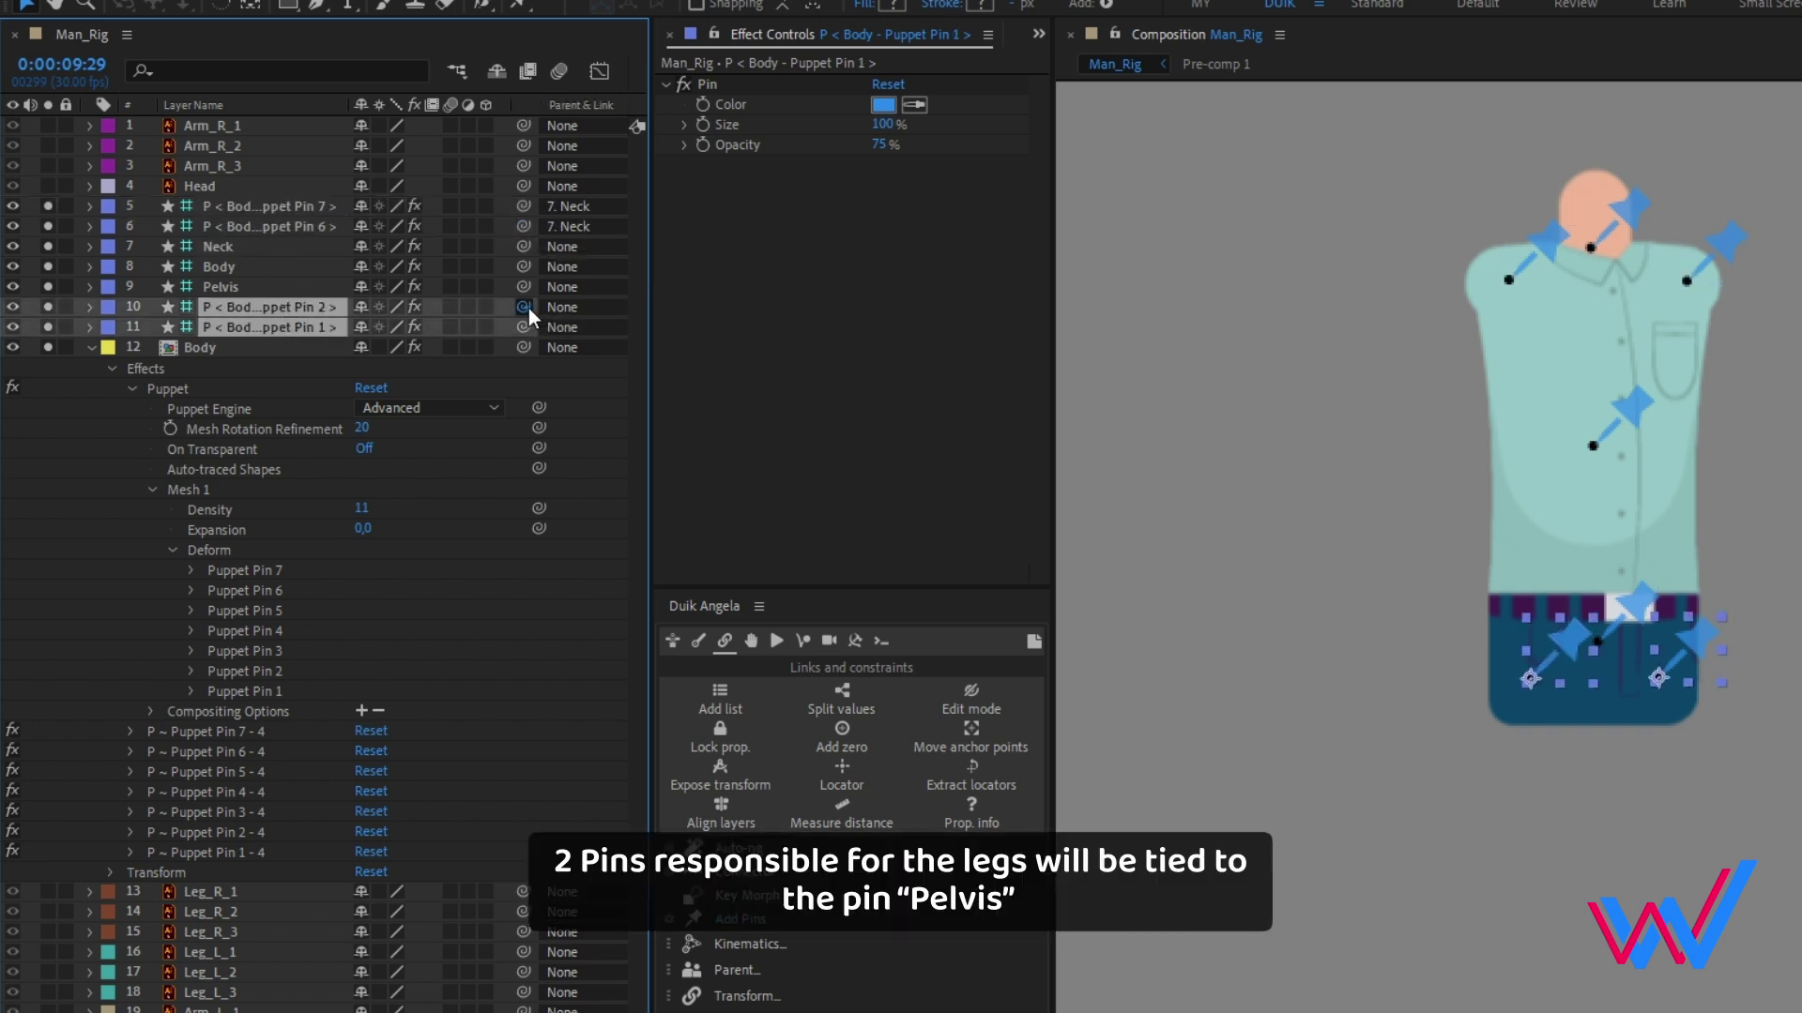
pyautogui.moveTo(525, 307); pyautogui.dragTo(302, 279)
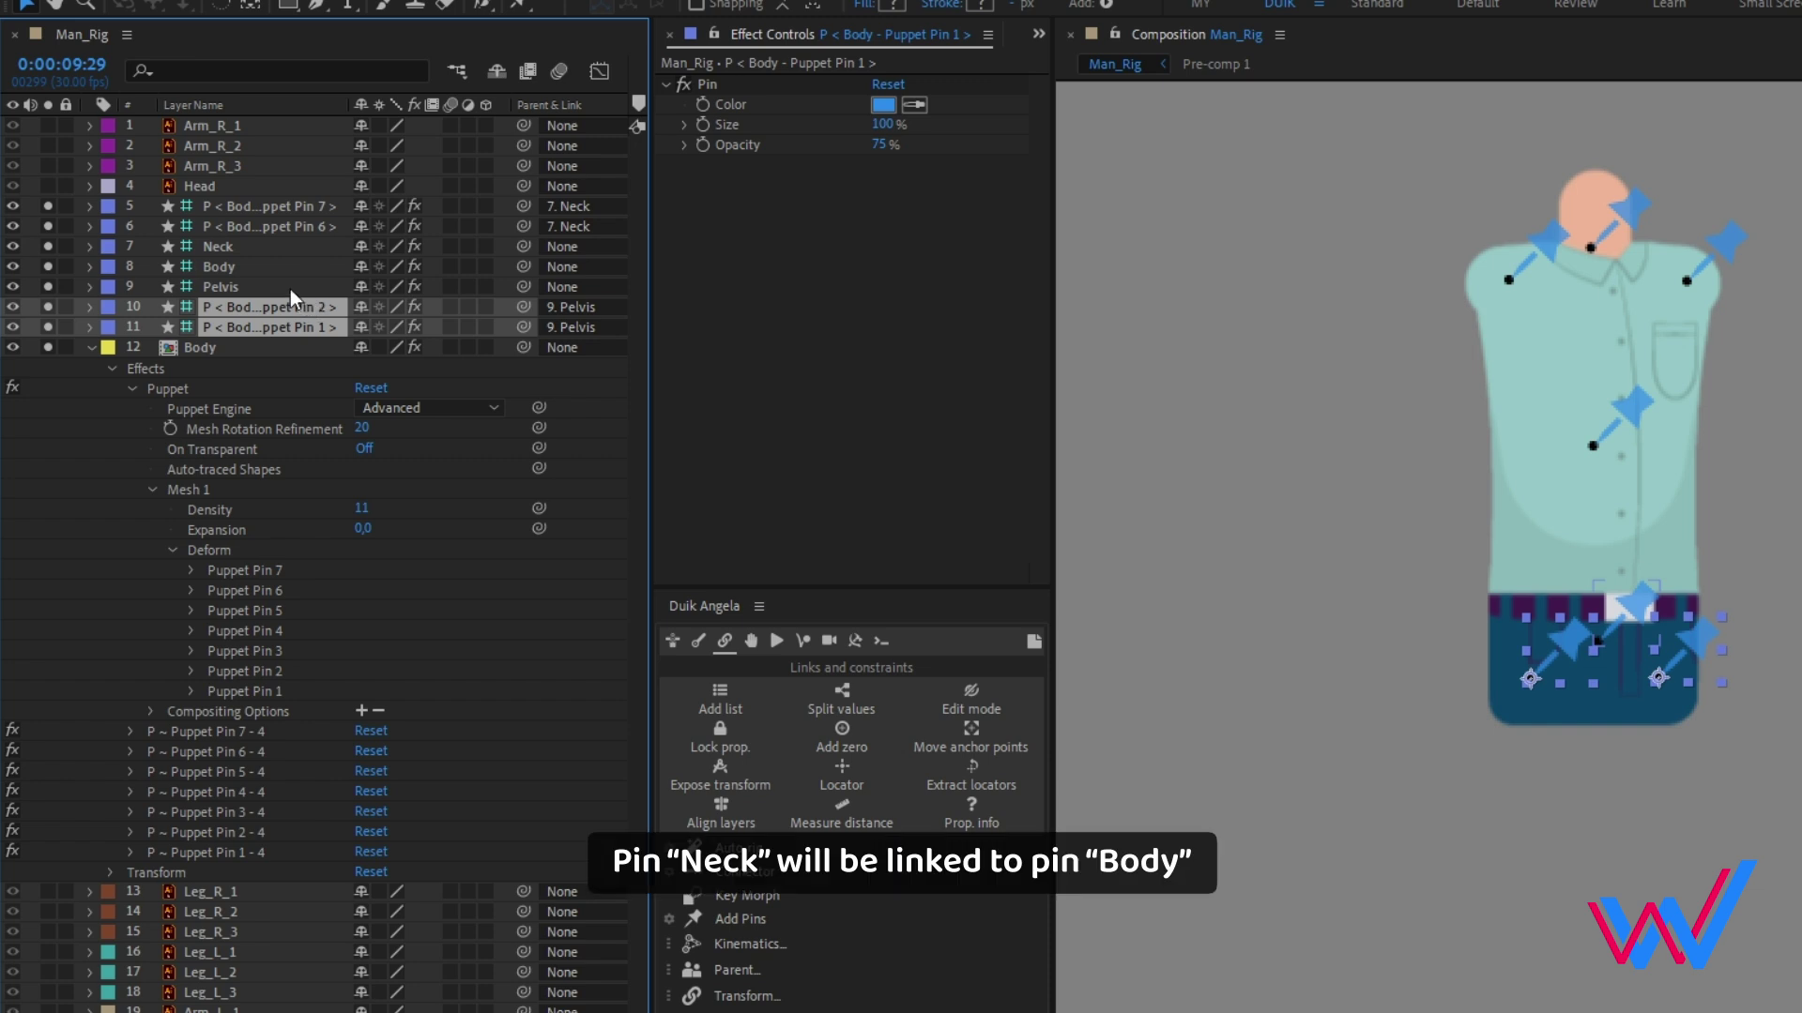
# - Parent the Neck pin to the Body pin and the Body pin to the Pelvis pin
pyautogui.click(272, 251)
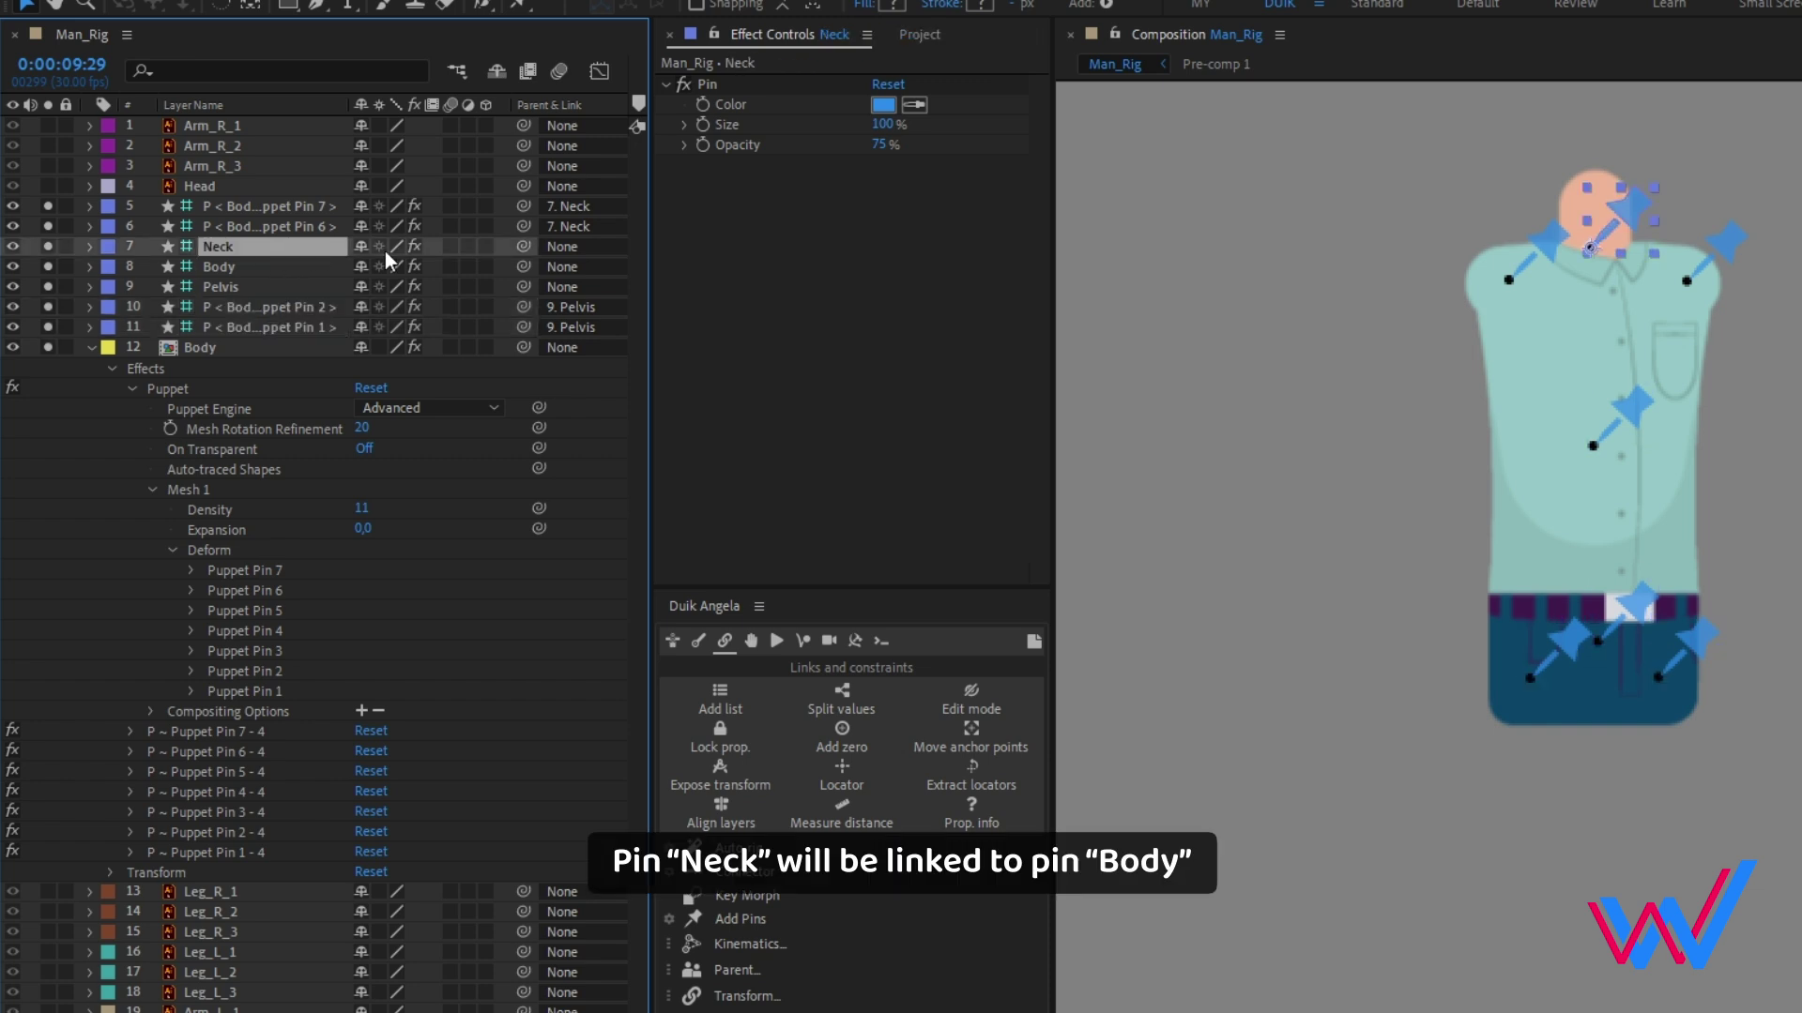
pyautogui.moveTo(263, 267); pyautogui.dragTo(290, 285)
pyautogui.click(263, 267)
pyautogui.click(291, 285)
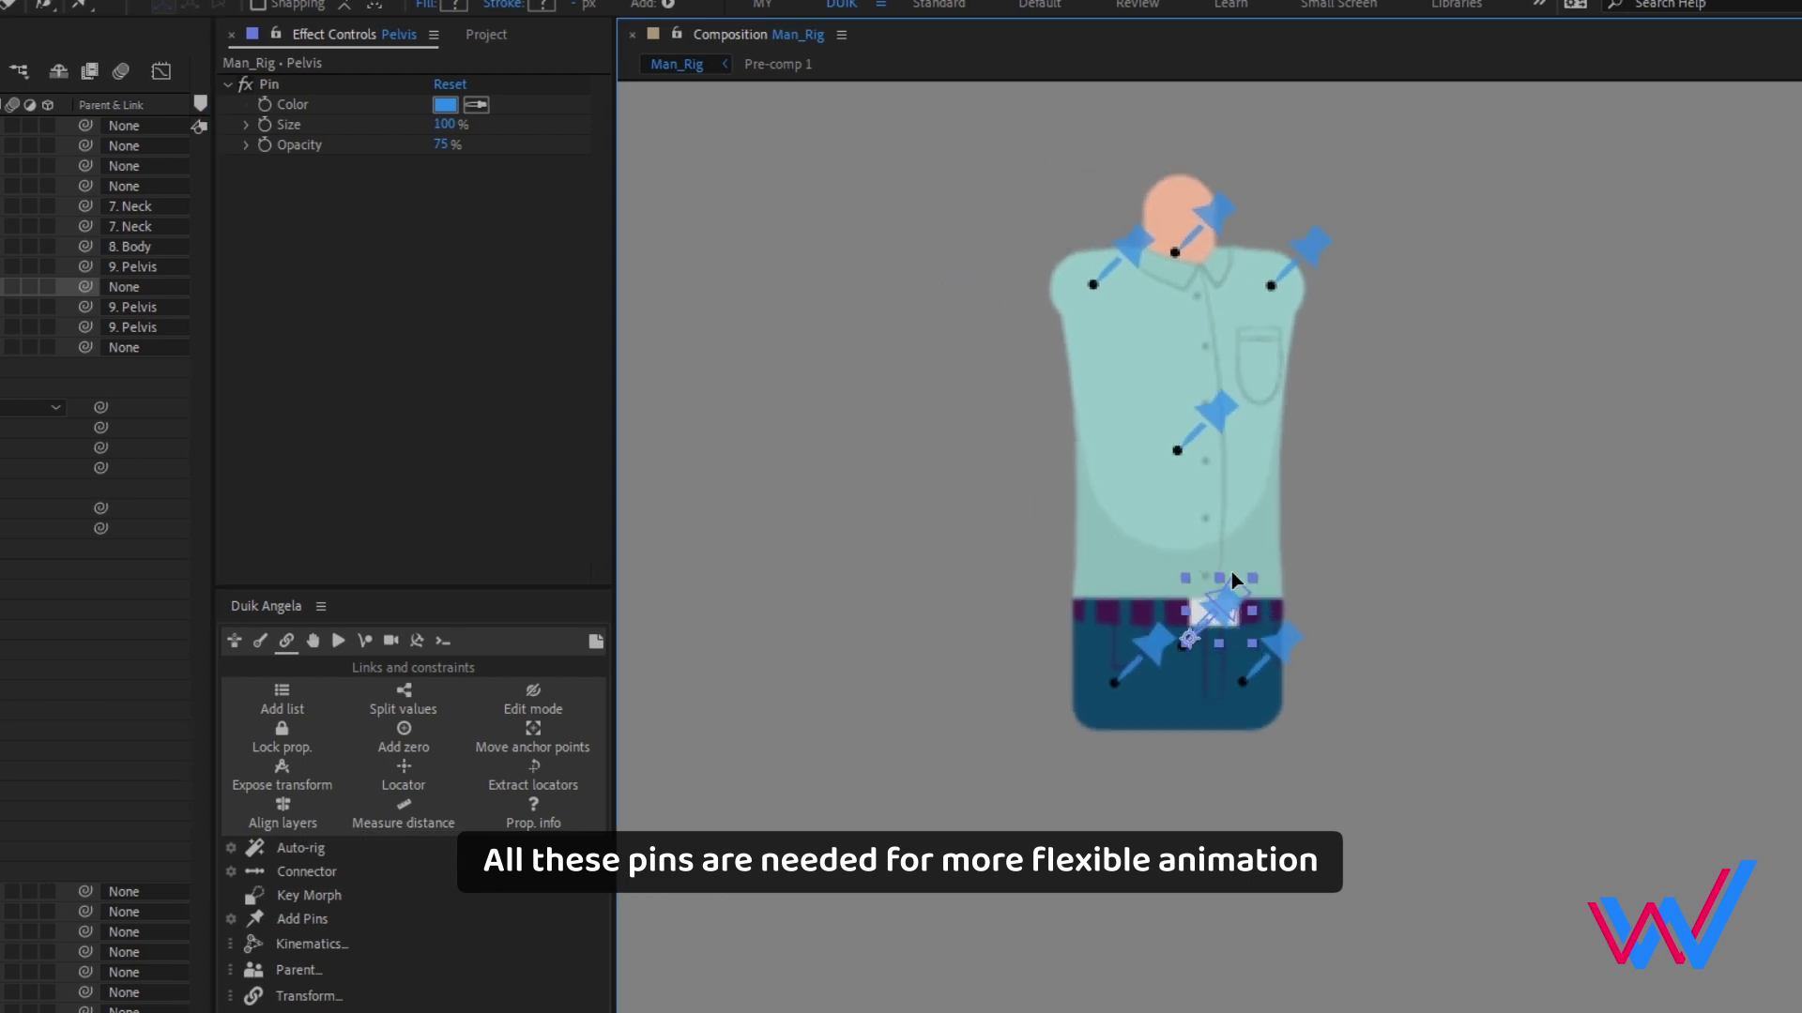
pyautogui.moveTo(1141, 264)
pyautogui.mouseDown()
pyautogui.moveTo(1079, 241)
pyautogui.moveTo(1226, 269)
pyautogui.moveTo(1146, 267)
pyautogui.mouseUp()
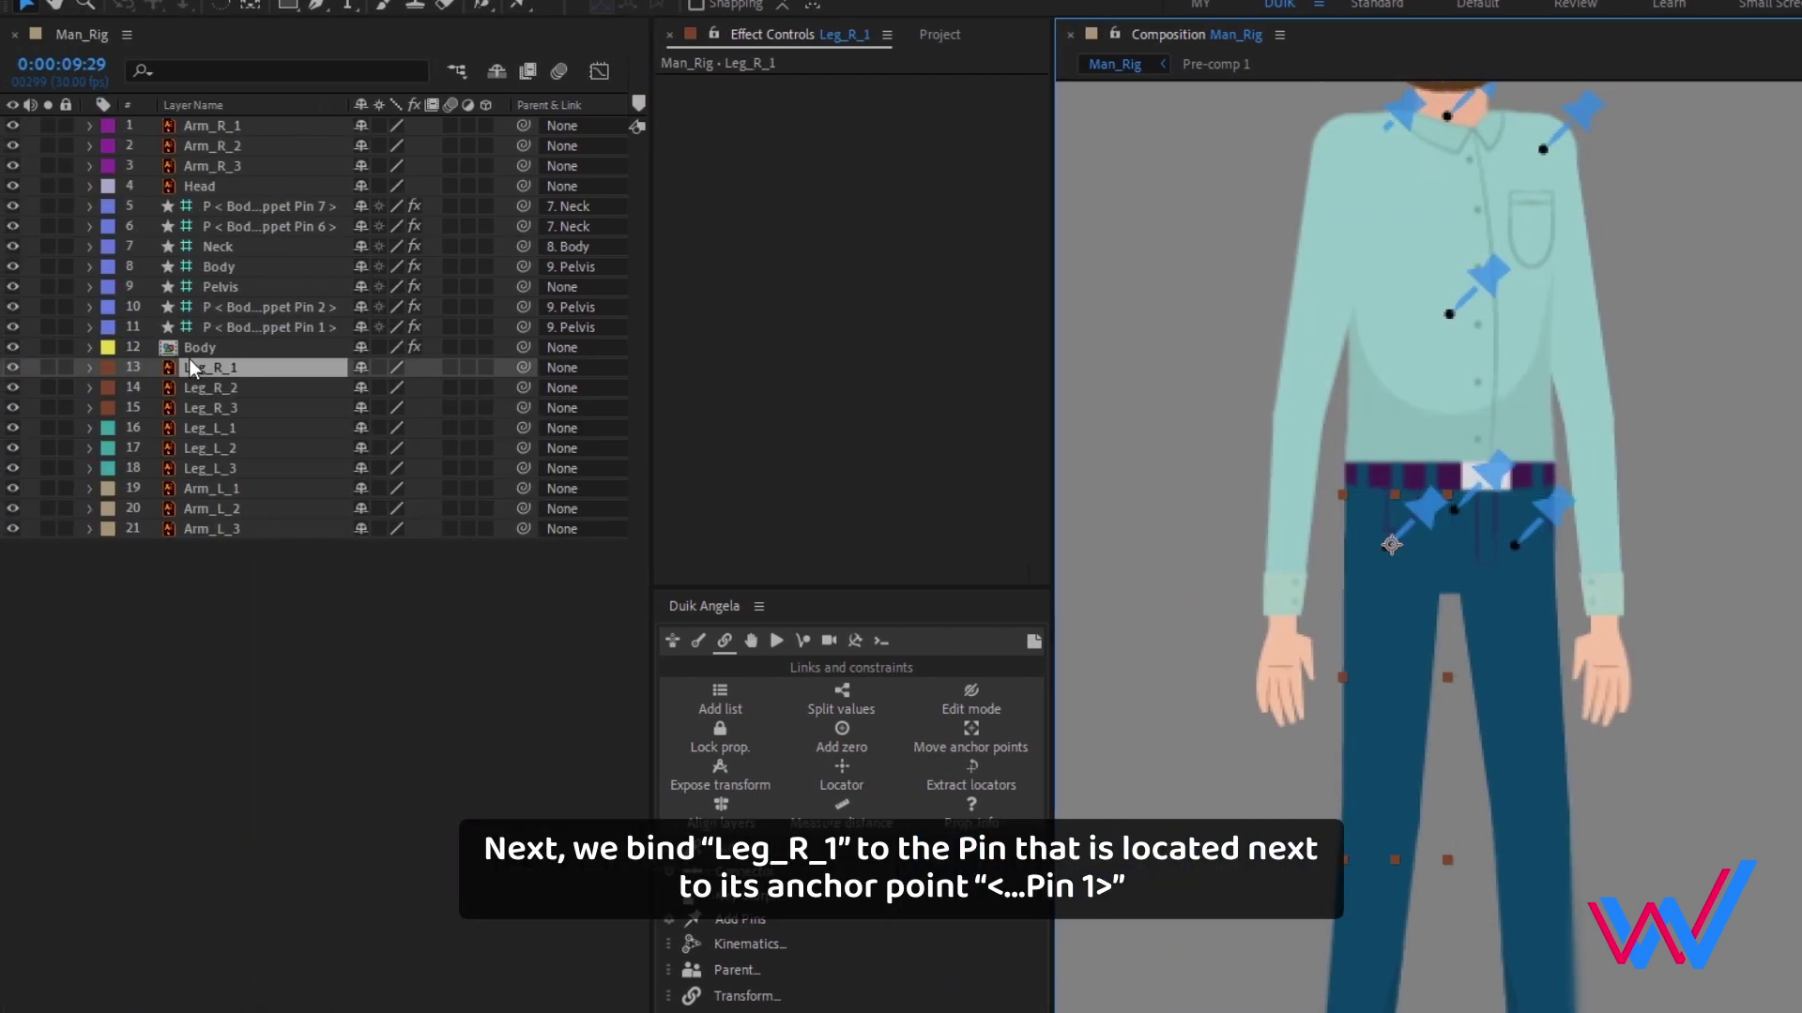
# - Parent the Leg_R_1 layer to Puppet Pin 1 and the Leg_L_1 layer to Puppet Pin 2
pyautogui.click(206, 365)
pyautogui.moveTo(273, 326); pyautogui.dragTo(273, 326)
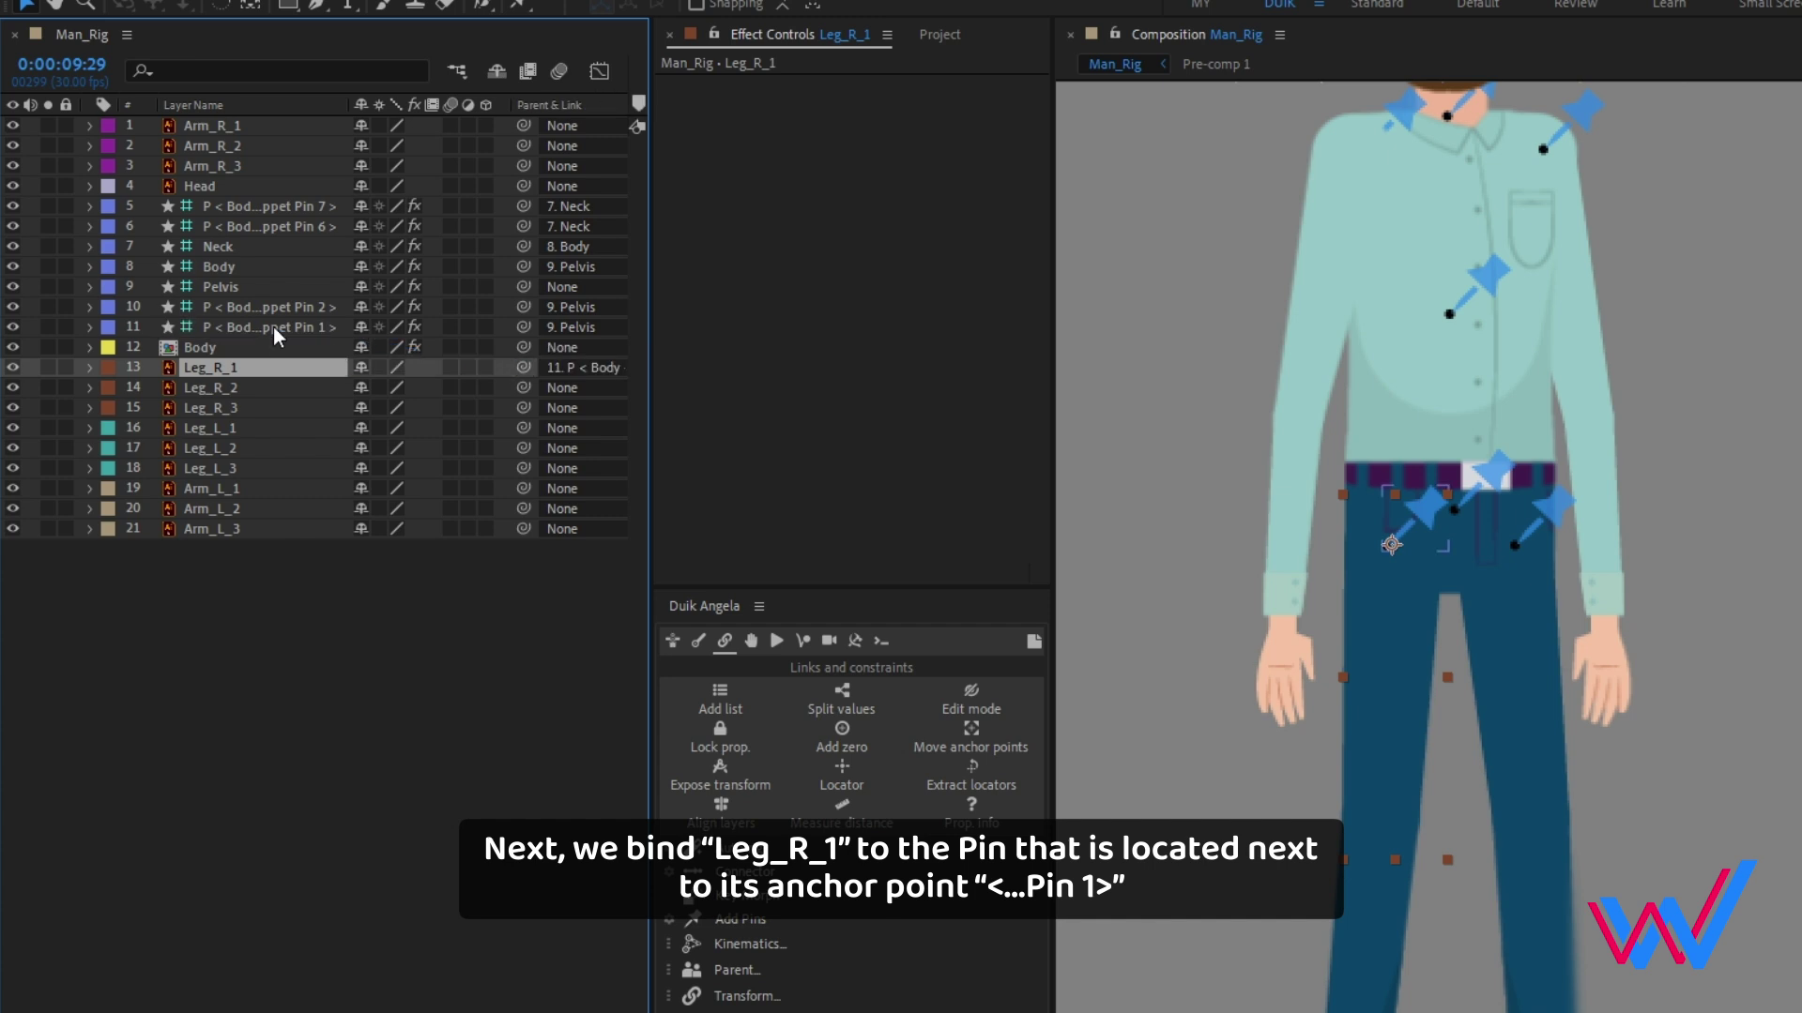
pyautogui.click(224, 430)
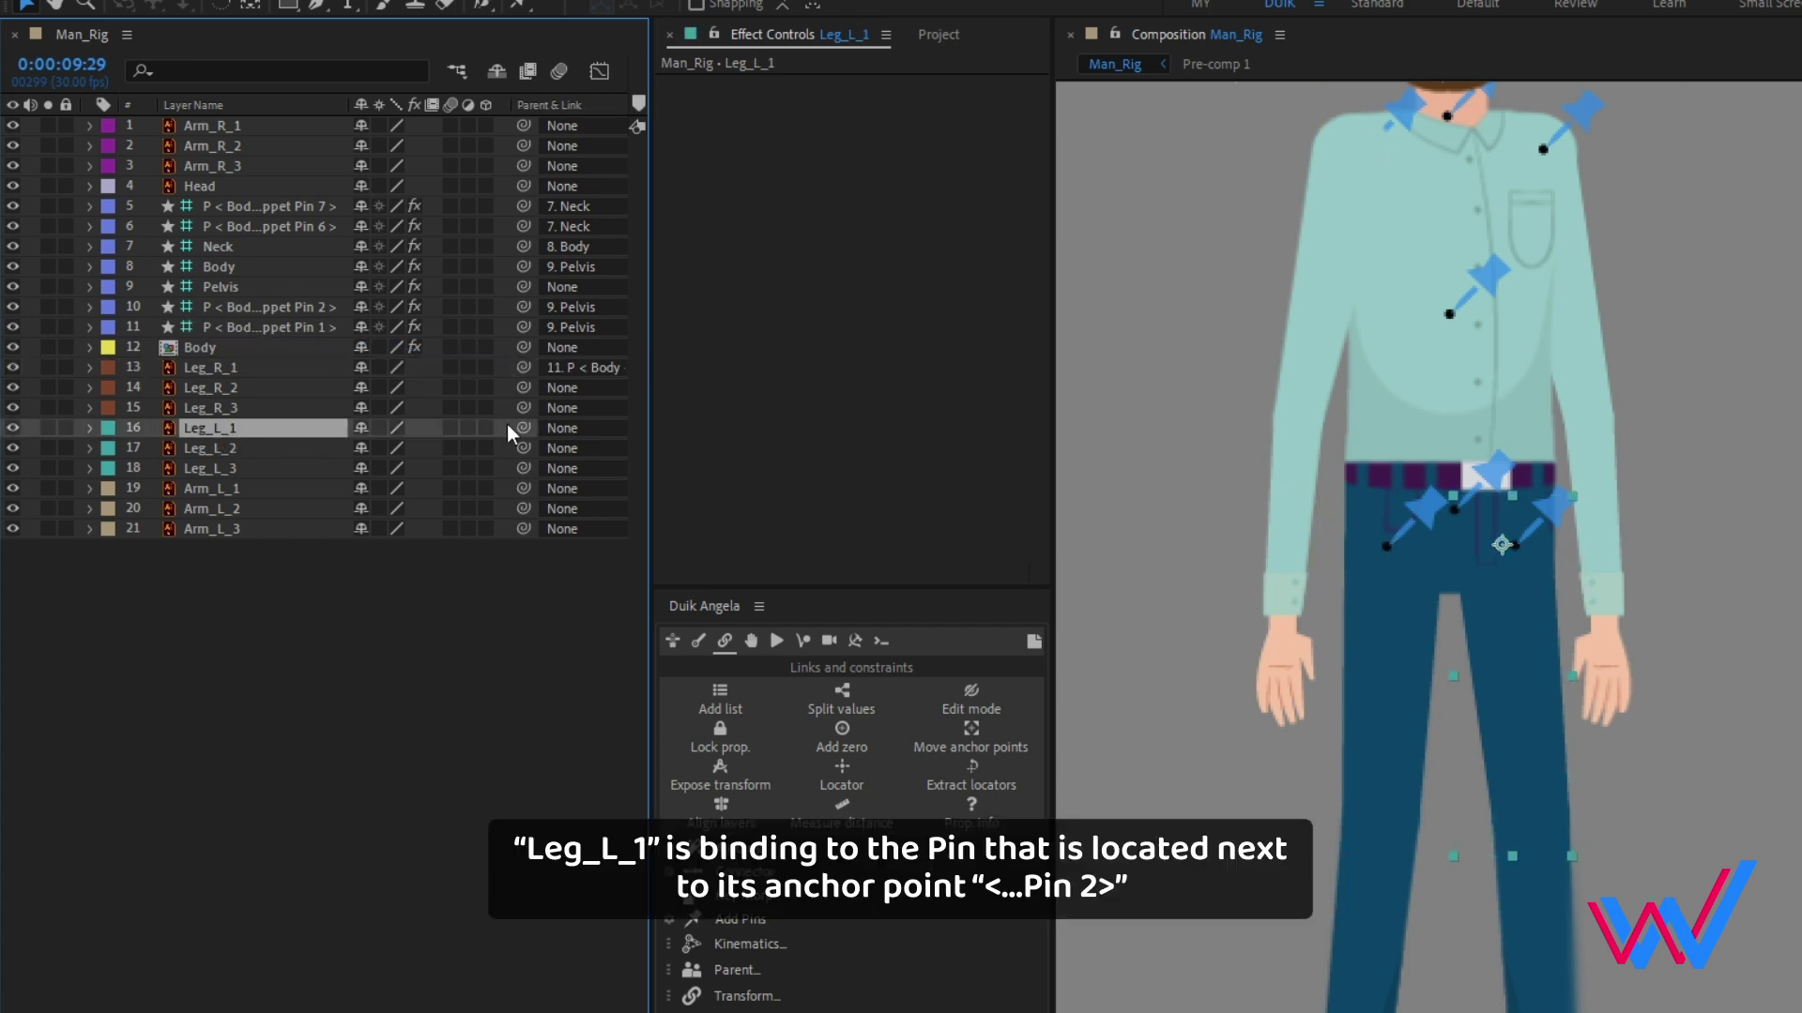
pyautogui.moveTo(517, 425); pyautogui.dragTo(325, 307)
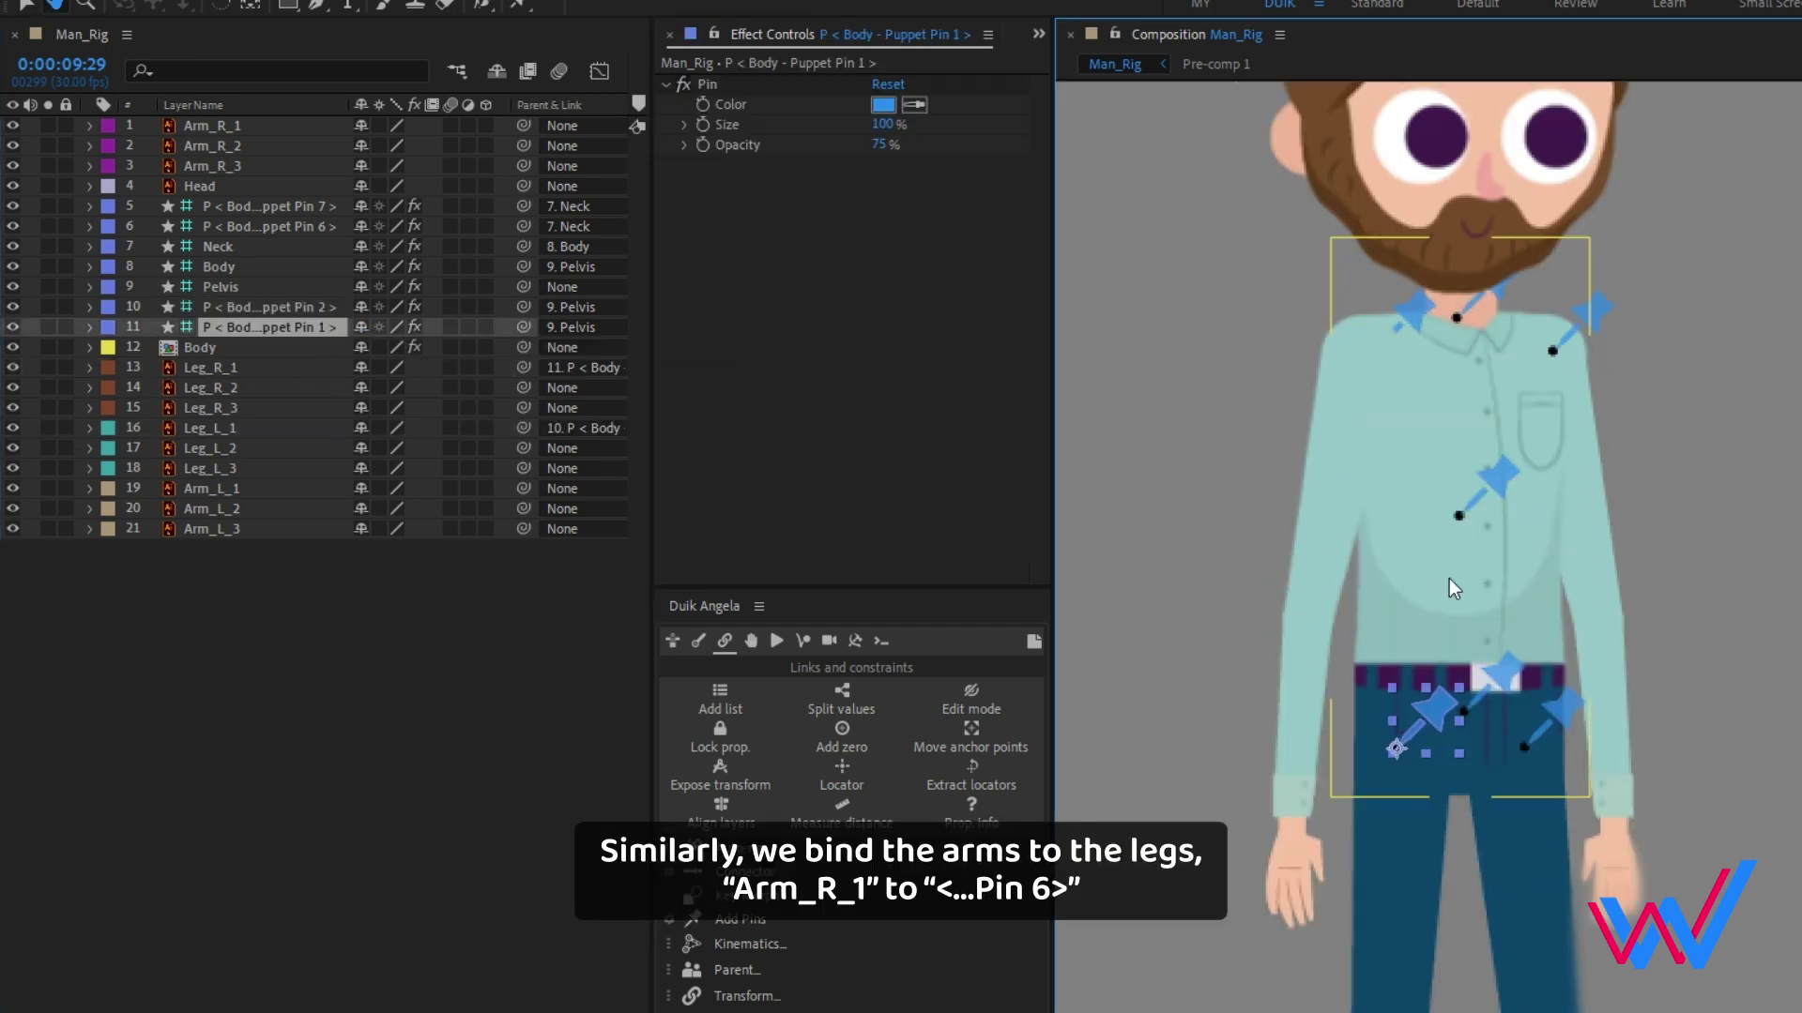
# - Parent the Arm_R_1 layer to Puppet Pin 6 and the Arm_L_1 layer to Puppet Pin 7
pyautogui.click(1325, 479)
pyautogui.click(1414, 312)
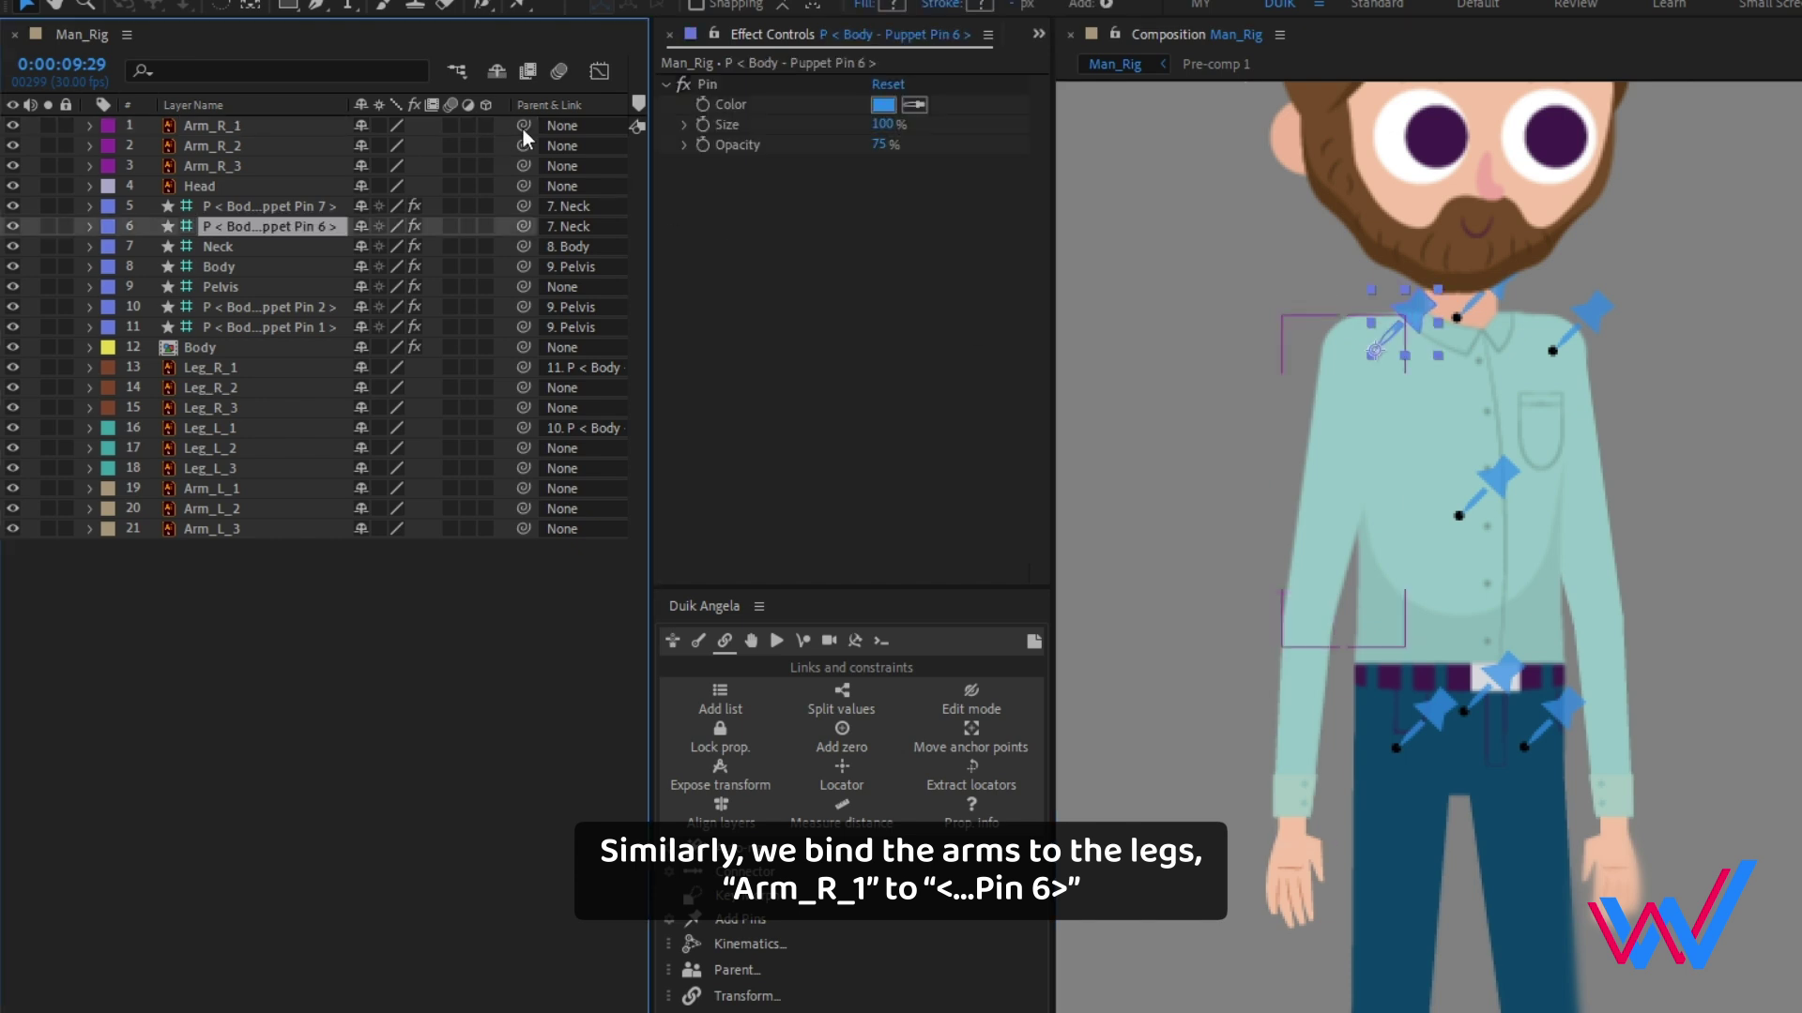
pyautogui.moveTo(523, 126); pyautogui.dragTo(308, 227)
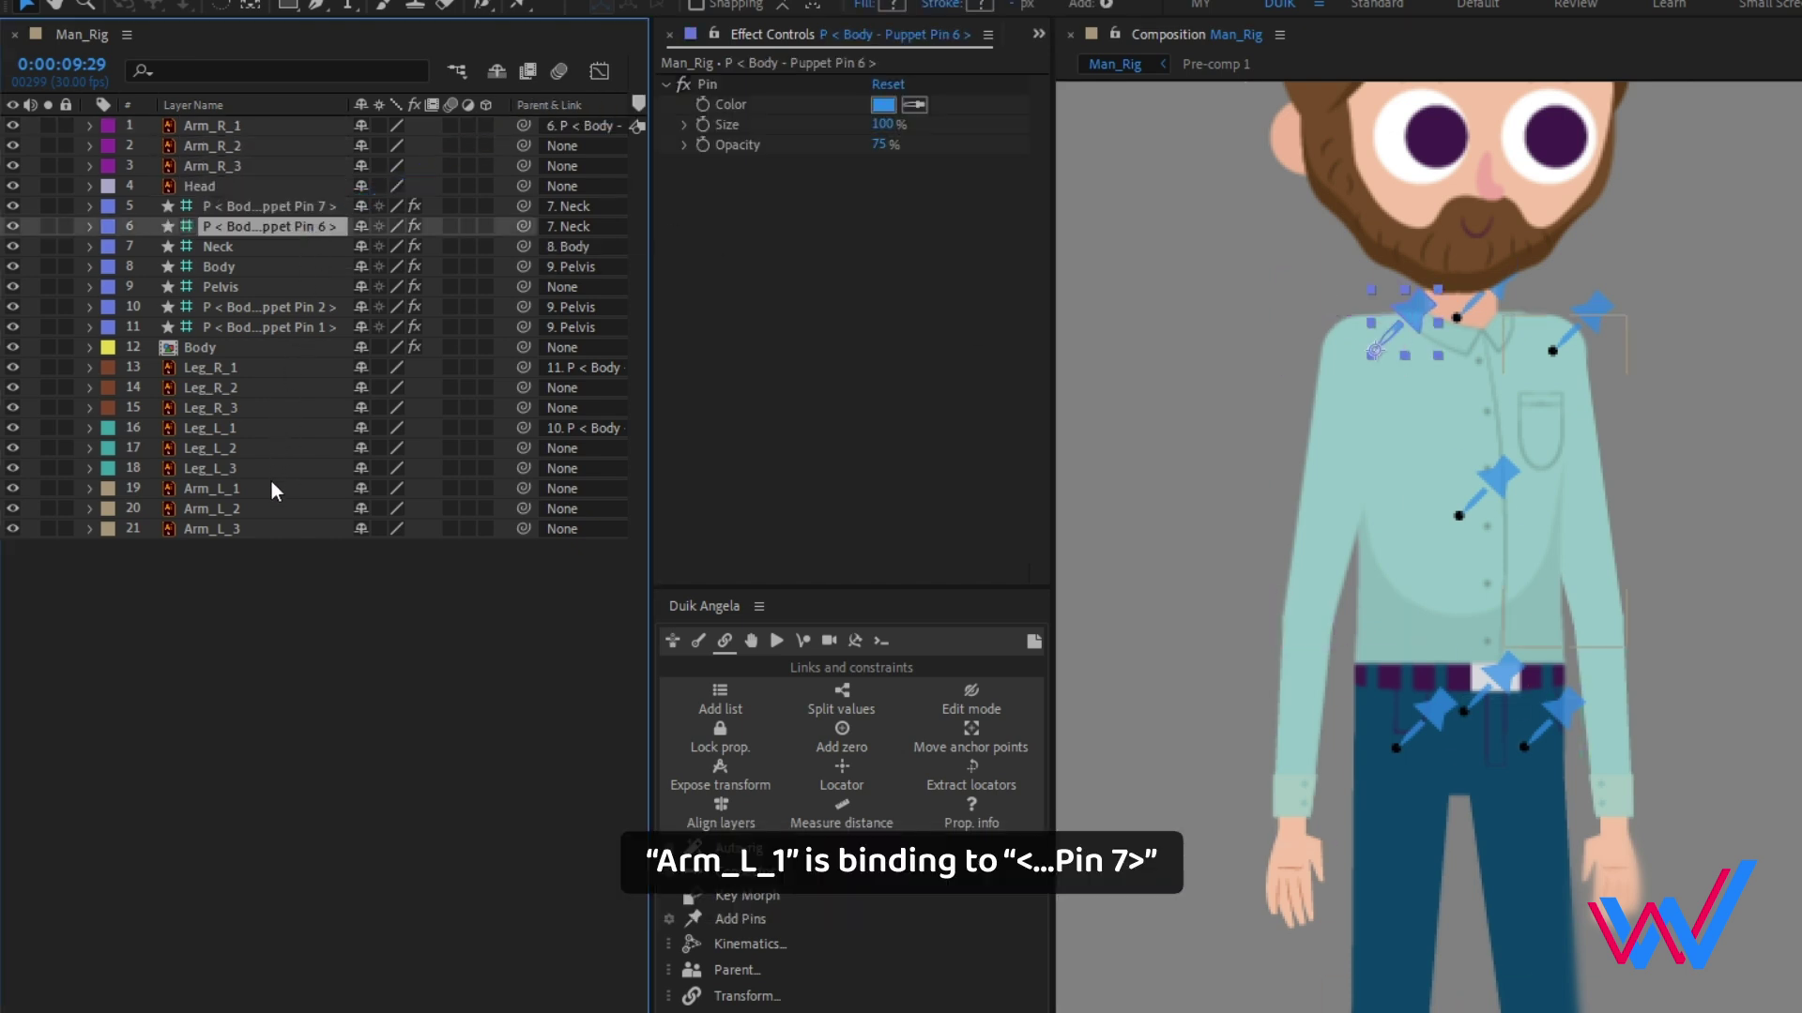
pyautogui.click(272, 485)
pyautogui.moveTo(531, 487); pyautogui.dragTo(317, 208)
pyautogui.click(317, 208)
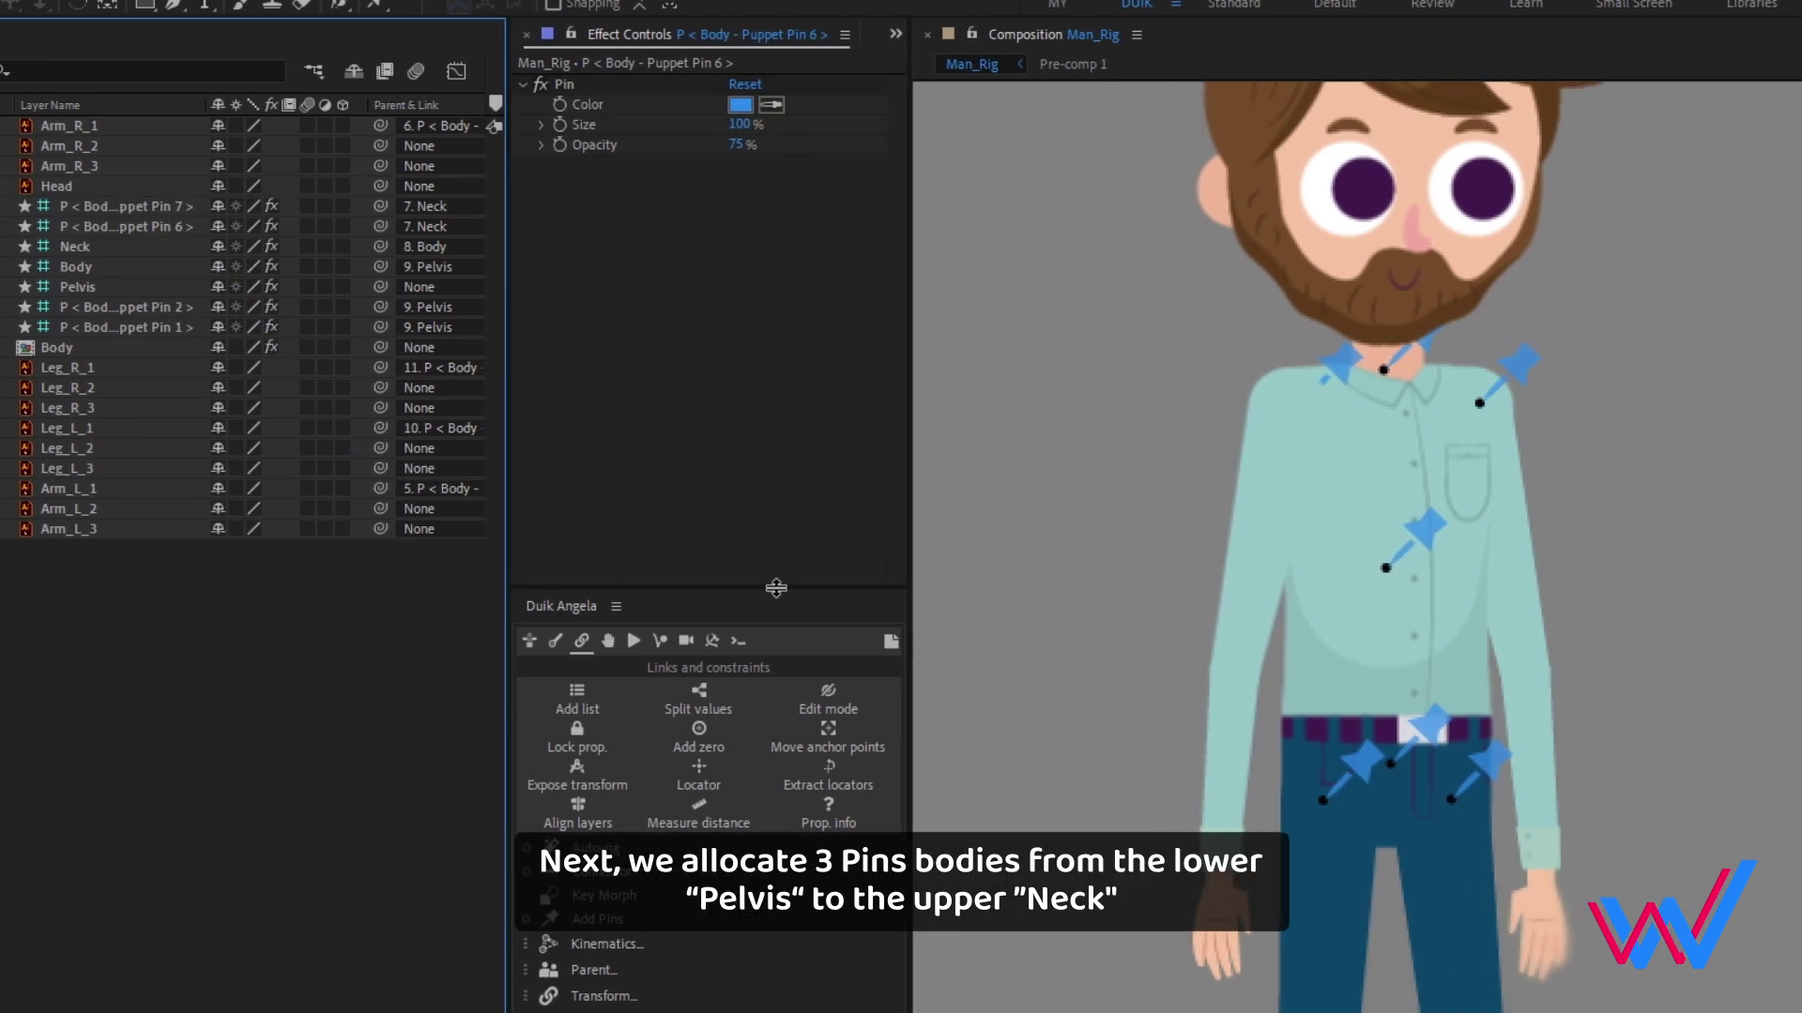
# - Select the Pelvis, Body and Neck pins in that order and apply Duik's Bézier FK kinematics to them
pyautogui.click(1423, 744)
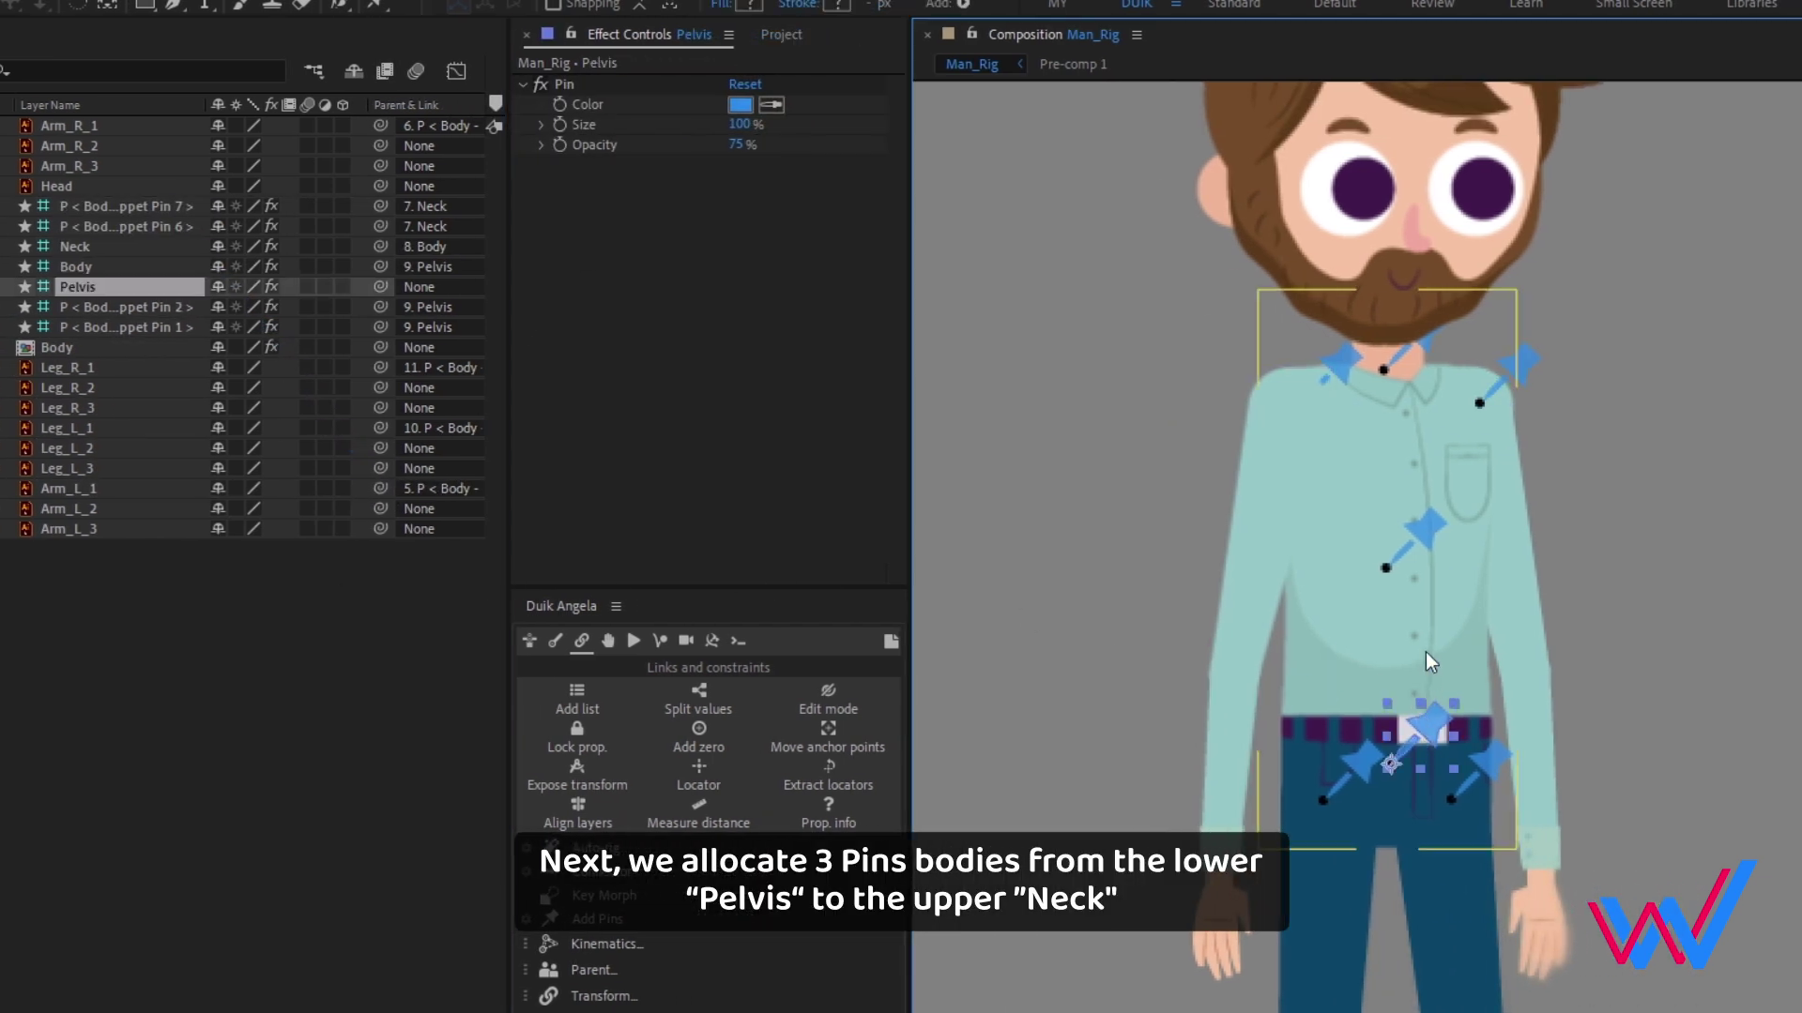
pyautogui.keyDown('shift'); pyautogui.click(1423, 535); pyautogui.keyUp('shift')
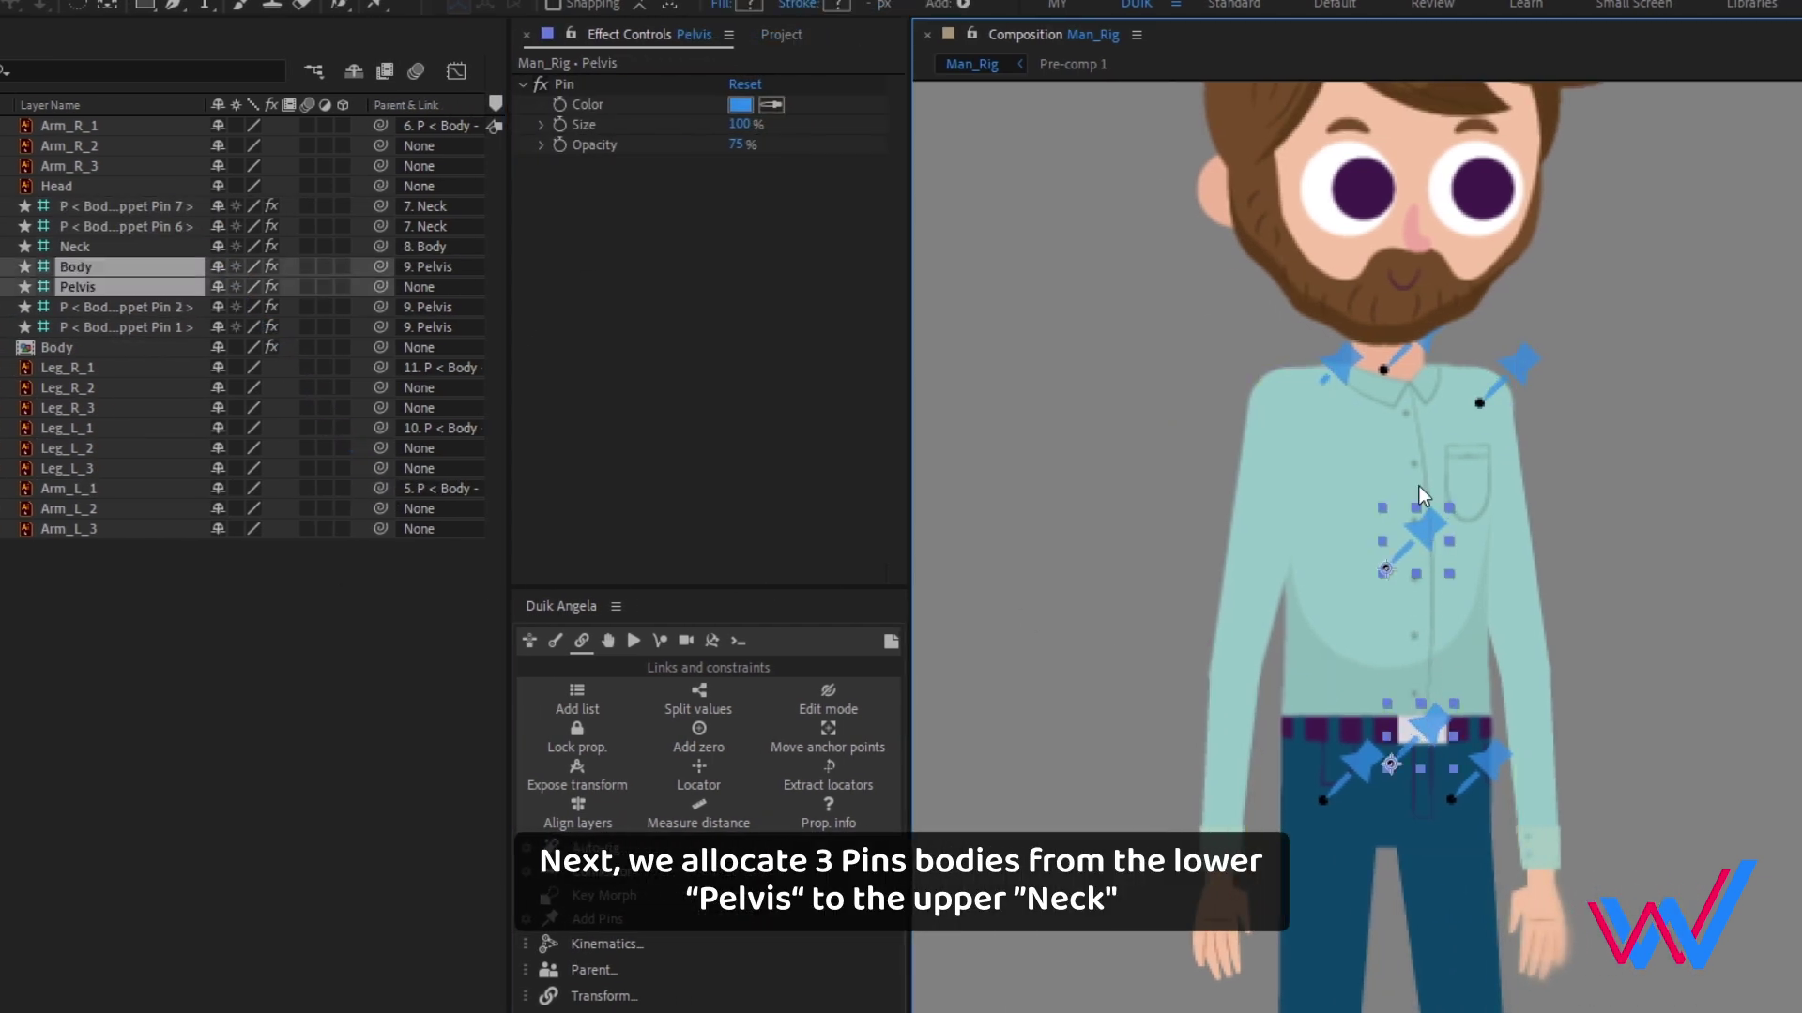
pyautogui.keyDown('shift'); pyautogui.click(1402, 360); pyautogui.keyUp('shift')
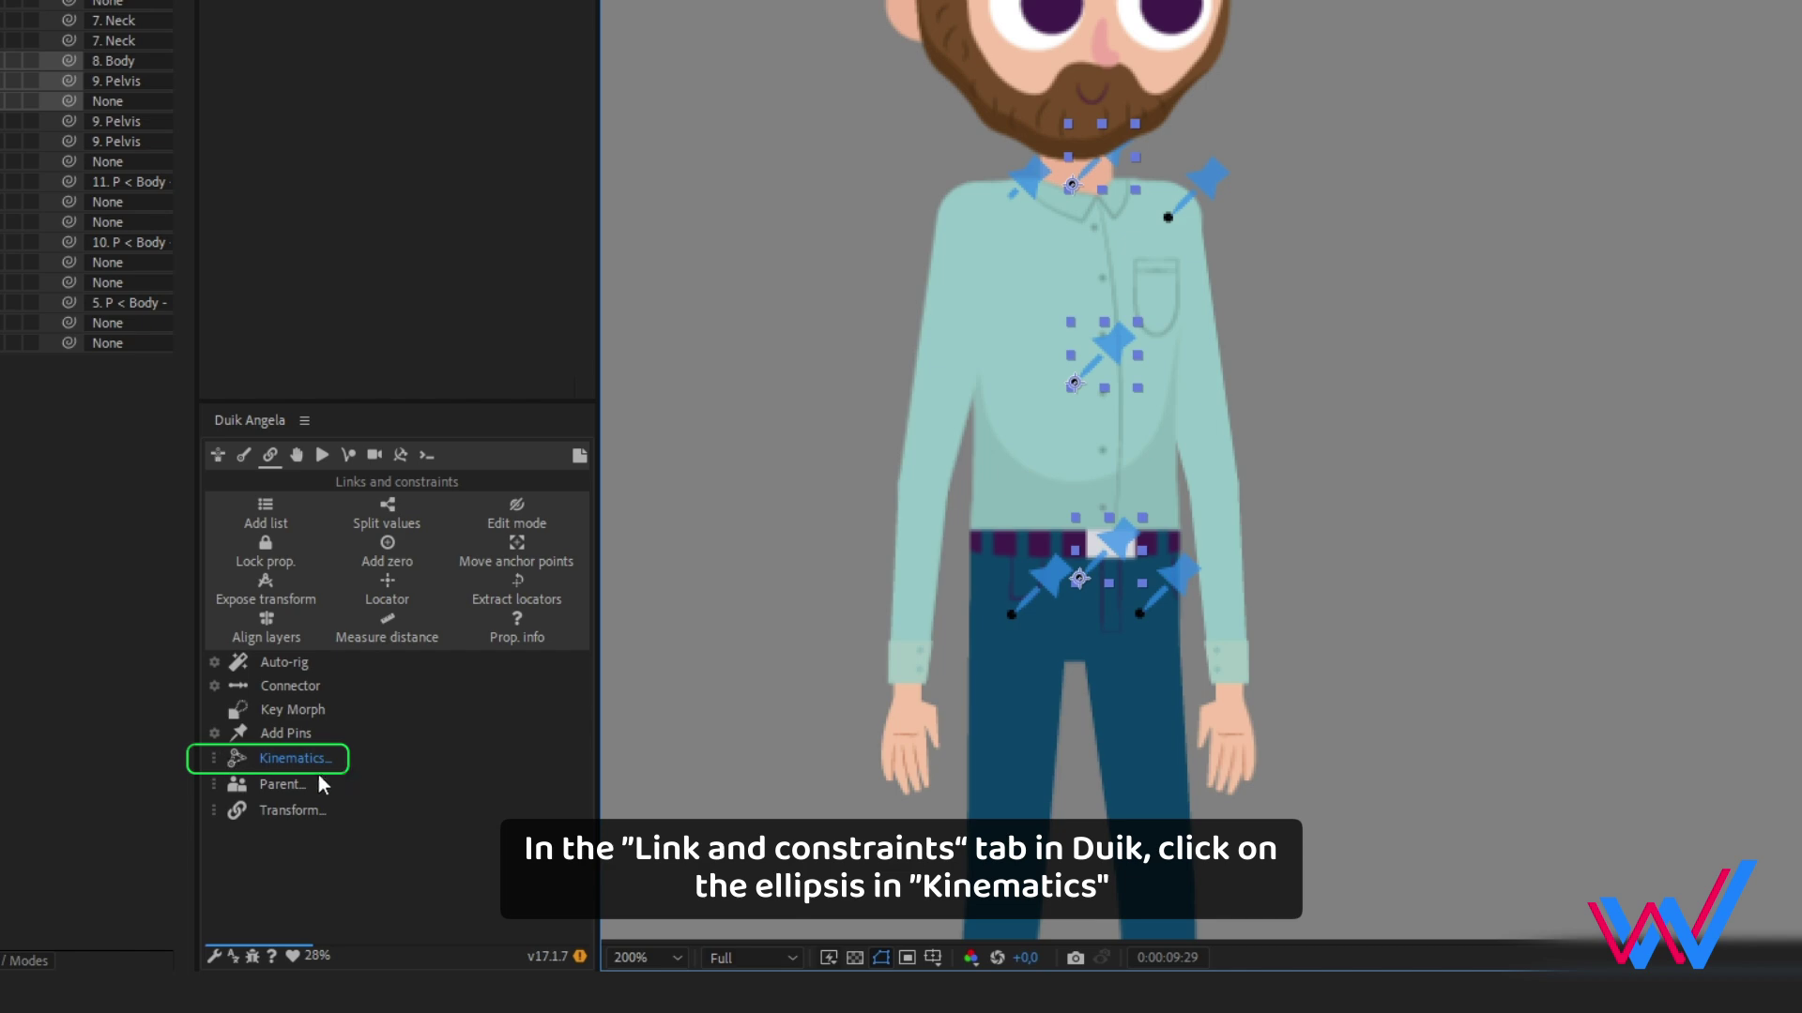
pyautogui.click(214, 756)
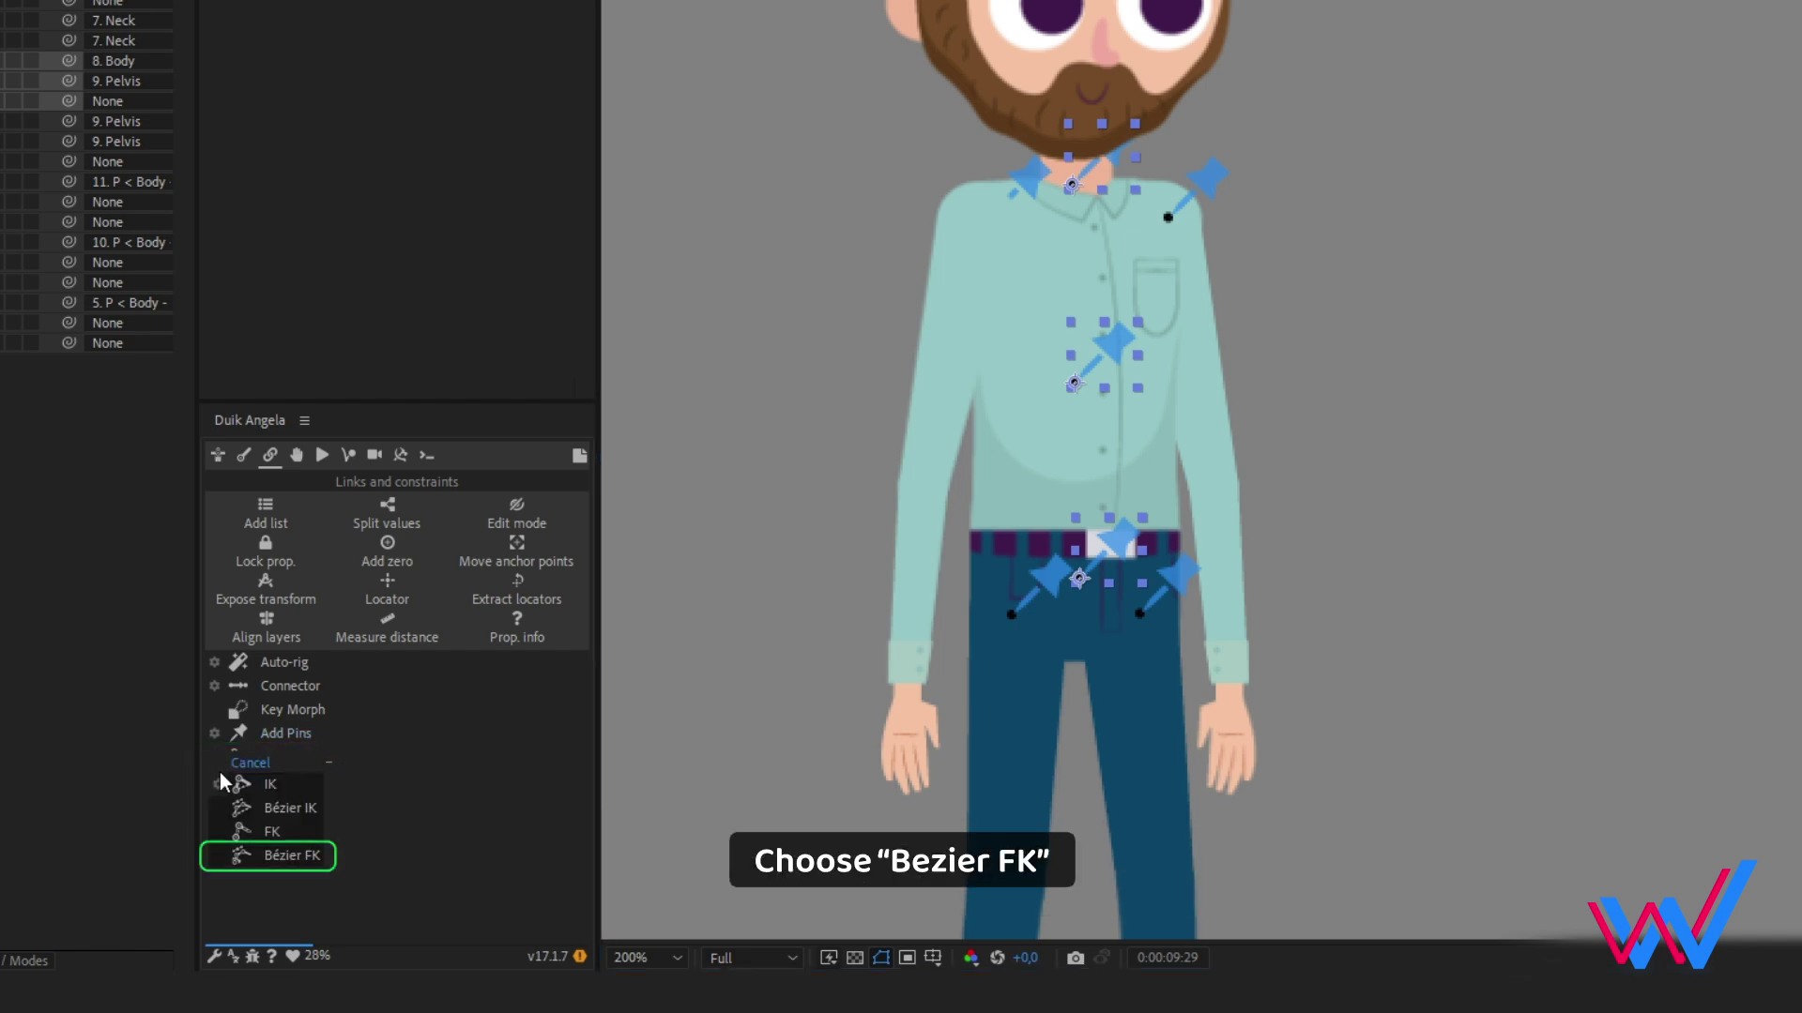
pyautogui.click(266, 857)
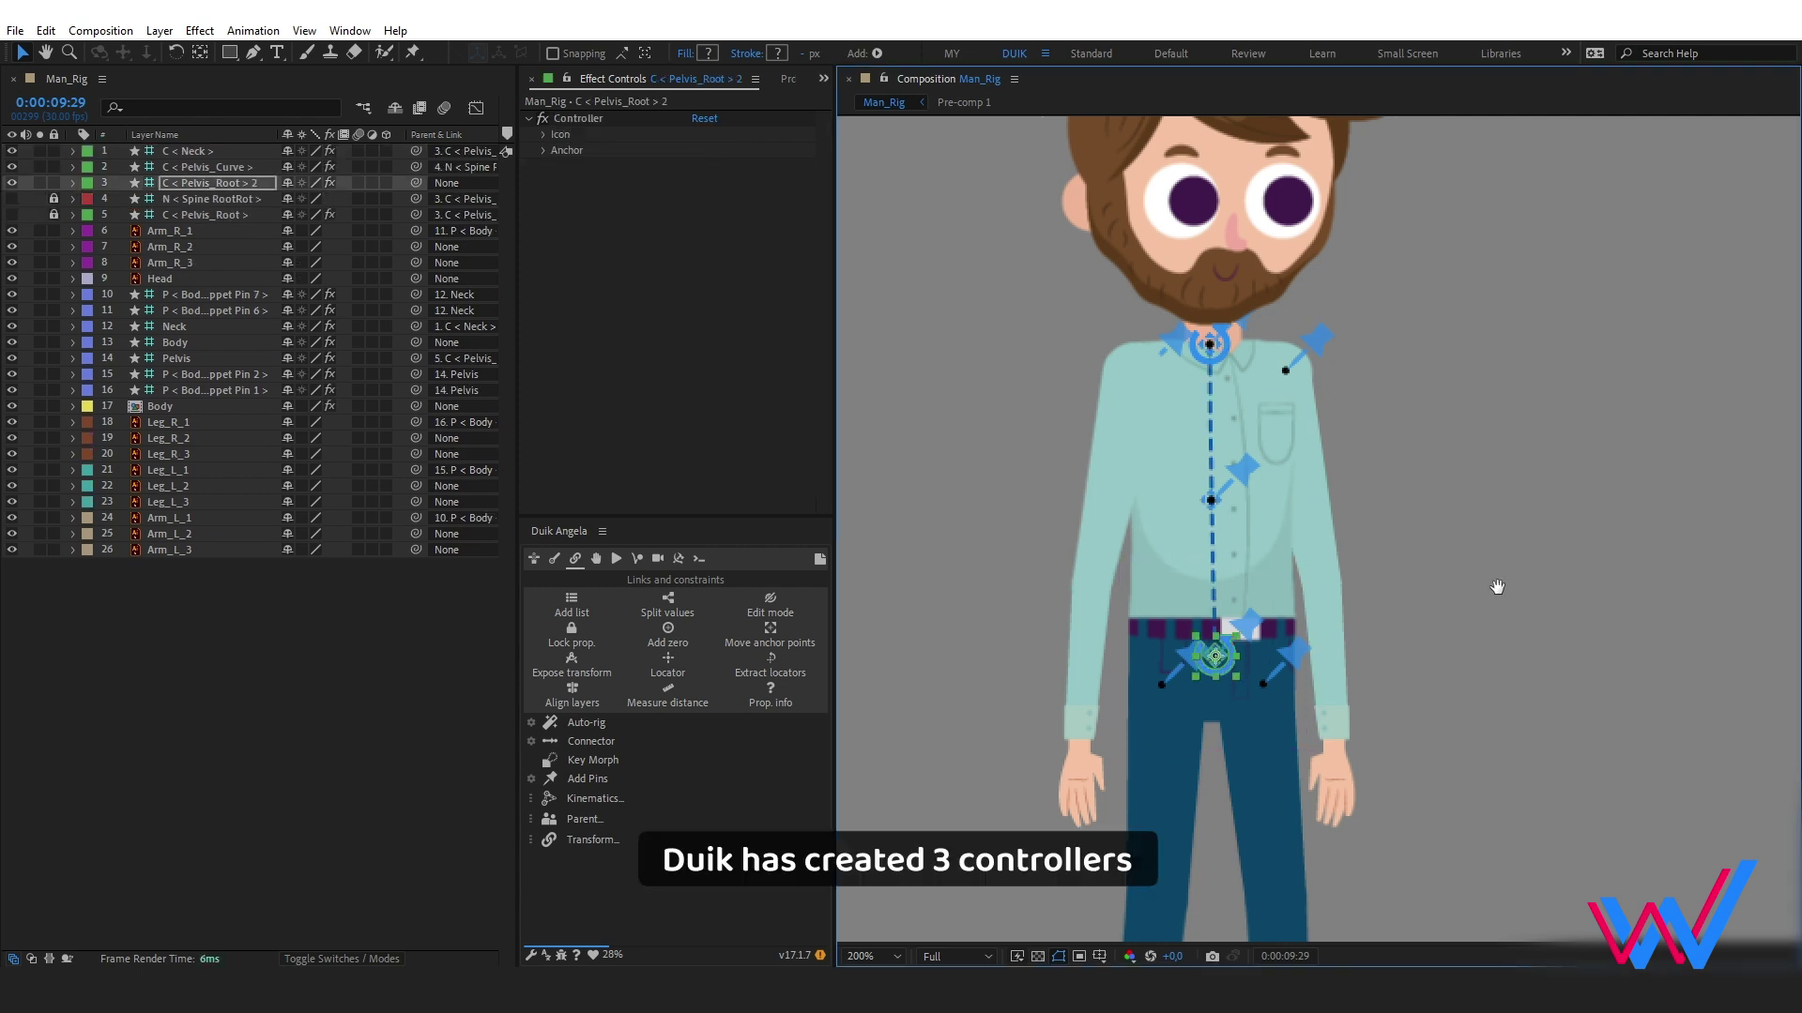
# - Try out the pelvis, spine-curve and neck controllers by moving each one, undoing the moves
pyautogui.moveTo(1497, 588); pyautogui.dragTo(1461, 573)
pyautogui.moveTo(1176, 648)
pyautogui.mouseDown()
pyautogui.moveTo(1168, 817)
pyautogui.moveTo(1173, 629)
pyautogui.moveTo(1169, 645)
pyautogui.mouseUp()
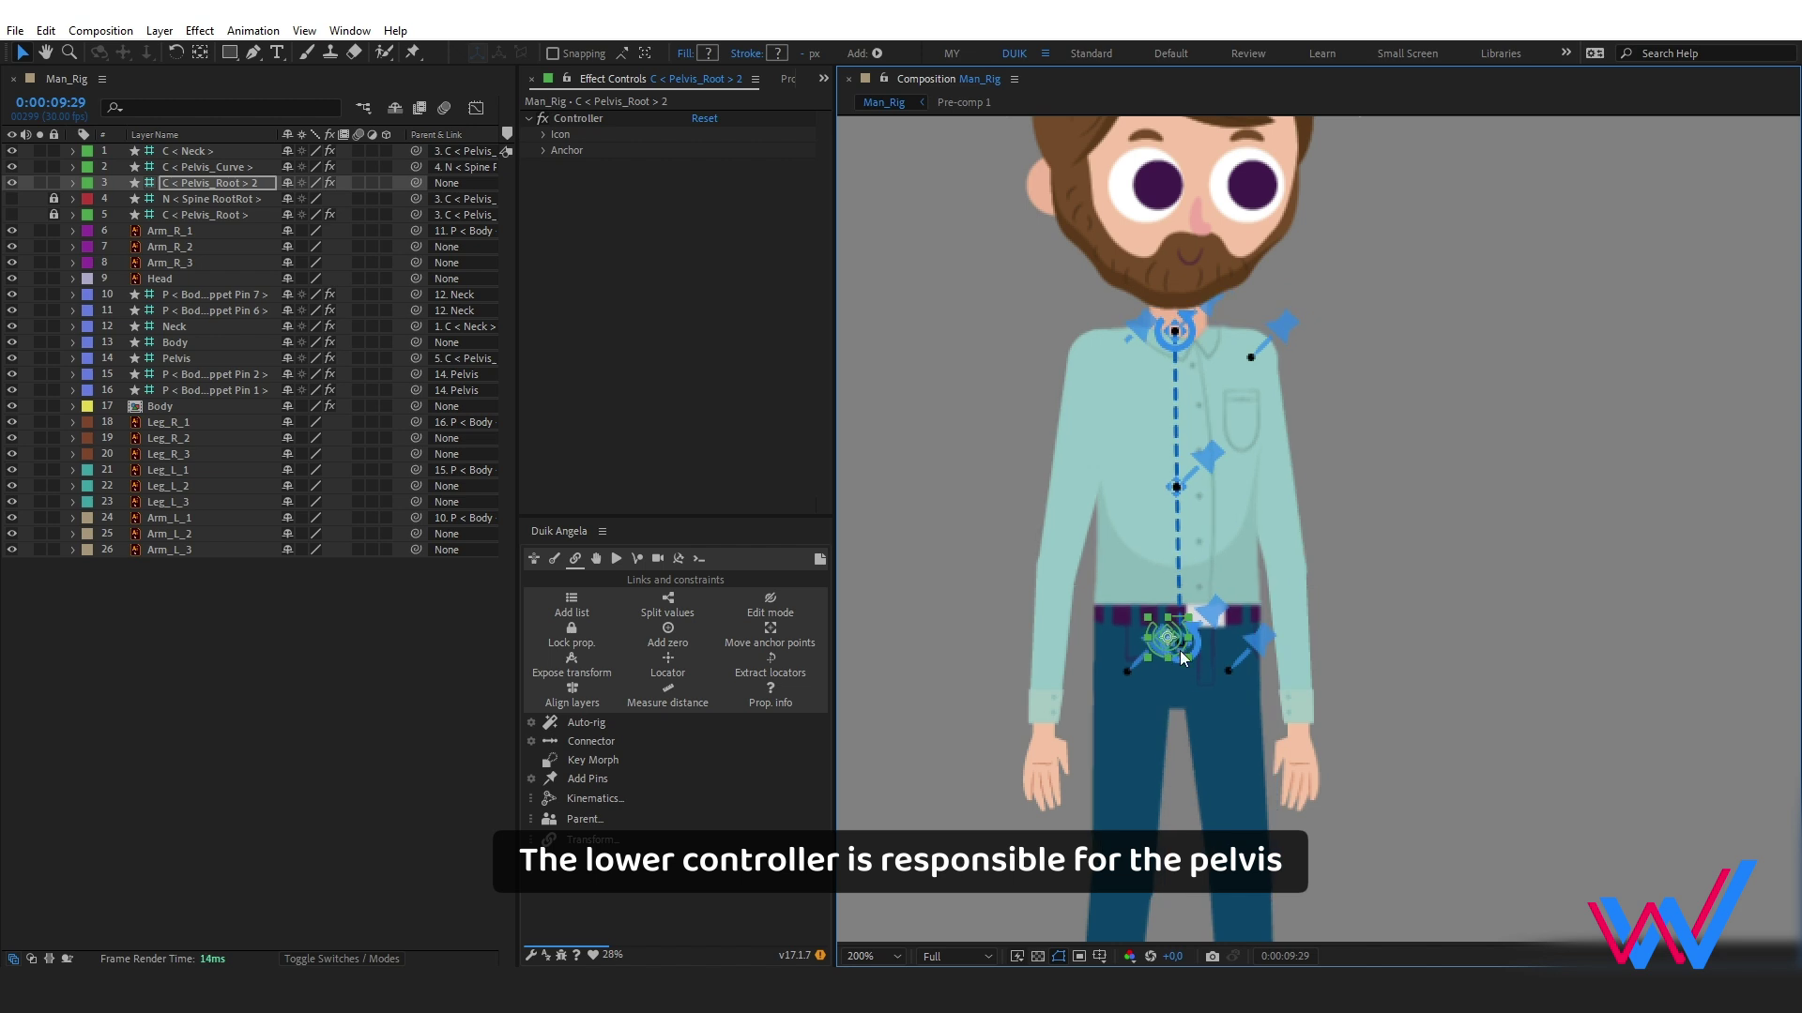
pyautogui.press('w')
pyautogui.press('v')
pyautogui.moveTo(1179, 510)
pyautogui.mouseDown()
pyautogui.moveTo(1168, 499)
pyautogui.moveTo(1195, 509)
pyautogui.moveTo(1150, 498)
pyautogui.mouseUp()
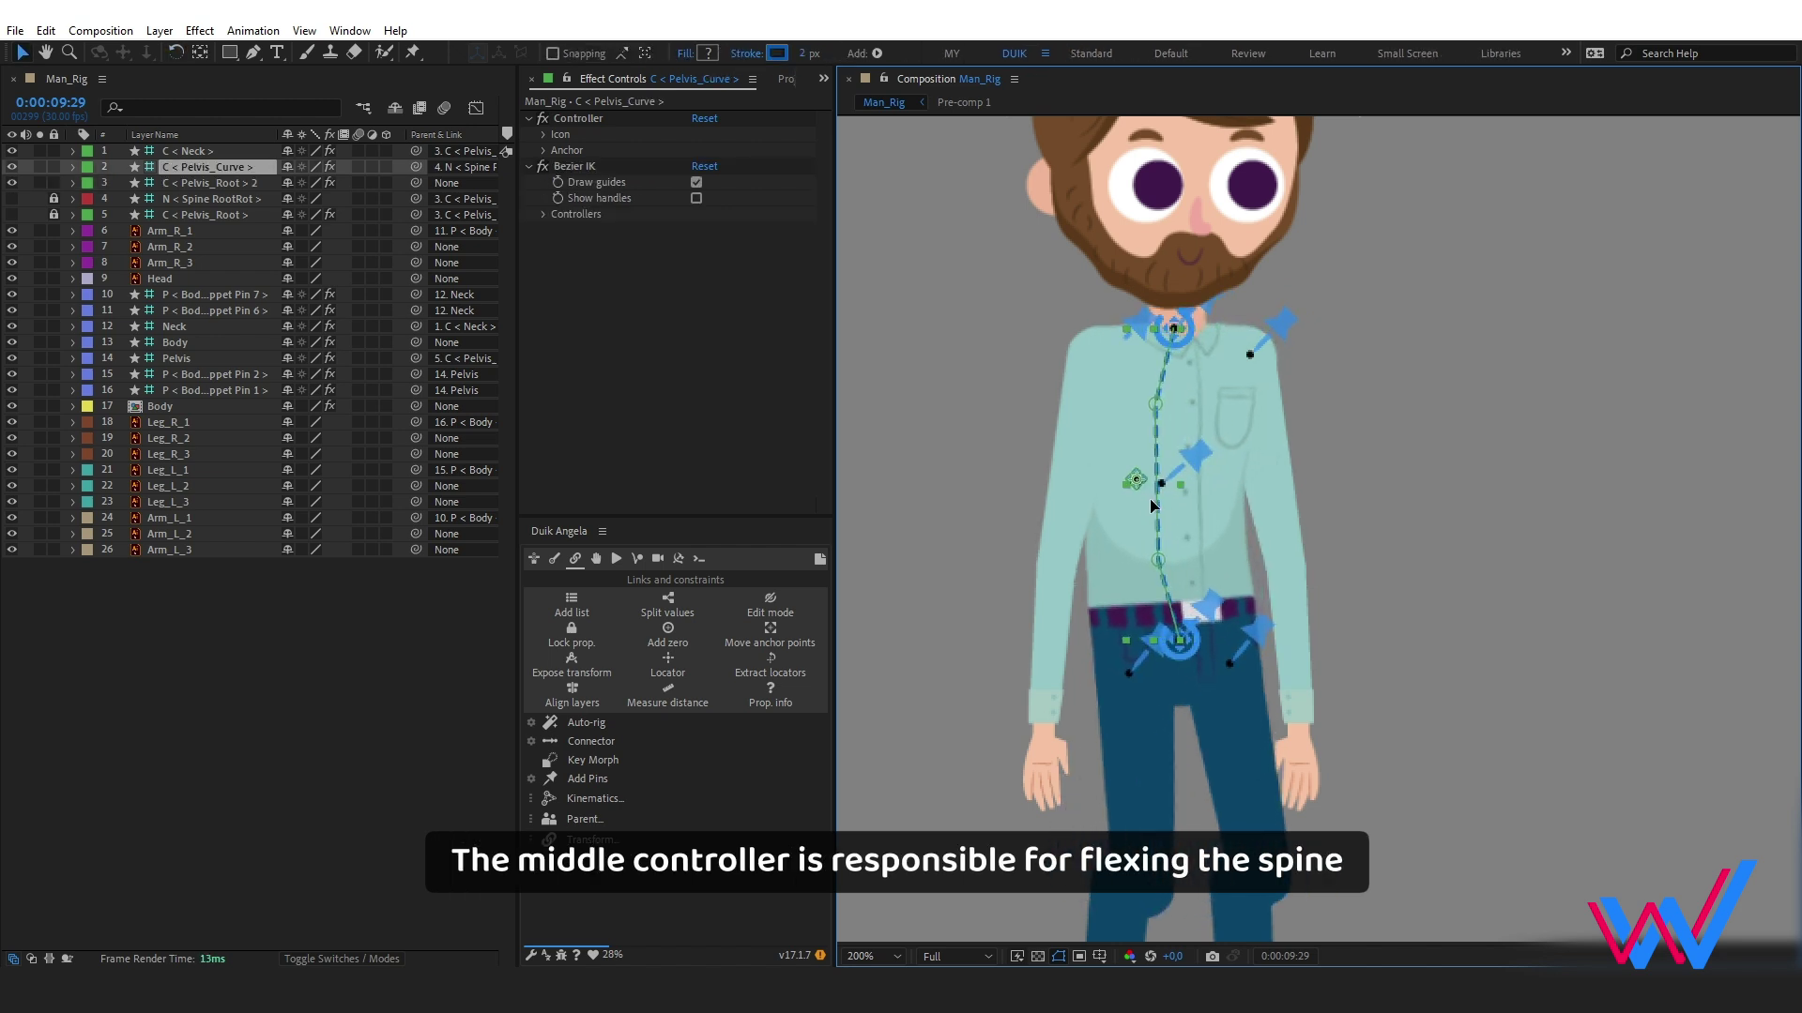
pyautogui.hotkey('ctrl', 'z')
pyautogui.moveTo(1180, 336); pyautogui.dragTo(1273, 385)
pyautogui.hotkey('ctrl', 'z')
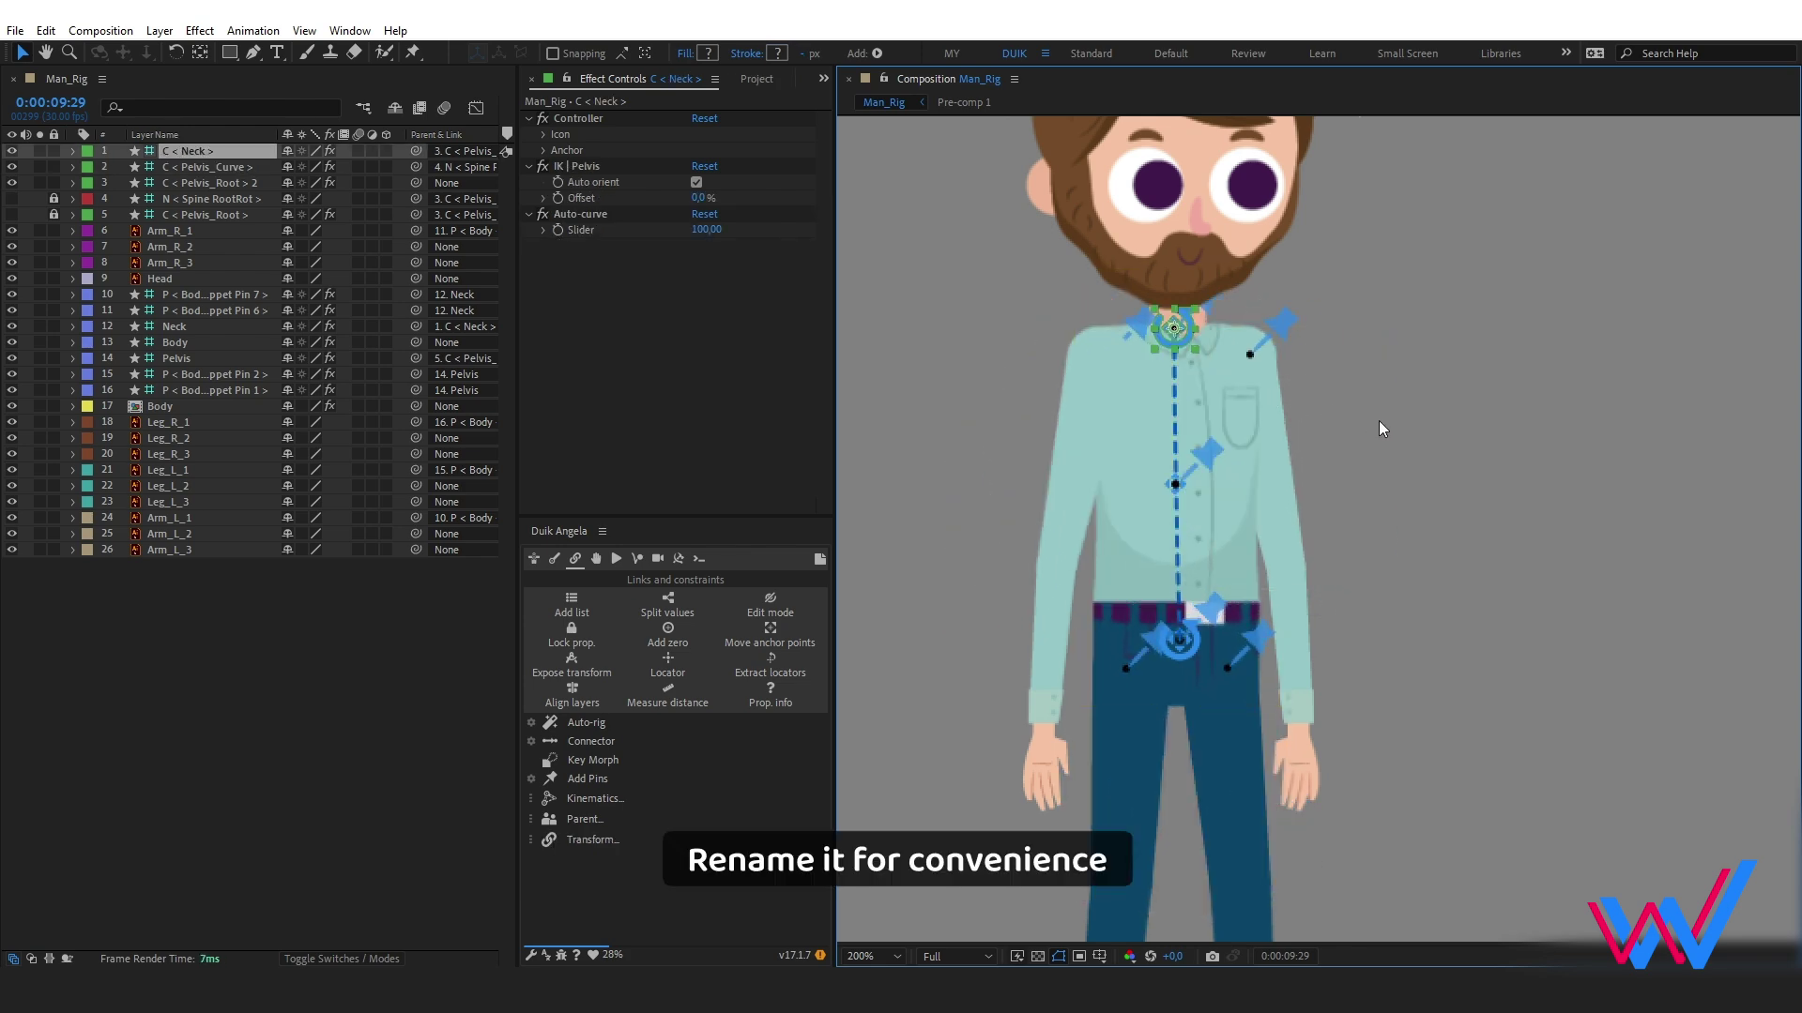
# - Rename the three spine controllers Neck, Body and Pelvis, and hide the shy layers in the timeline
pyautogui.press('Return')
pyautogui.write('Neck')
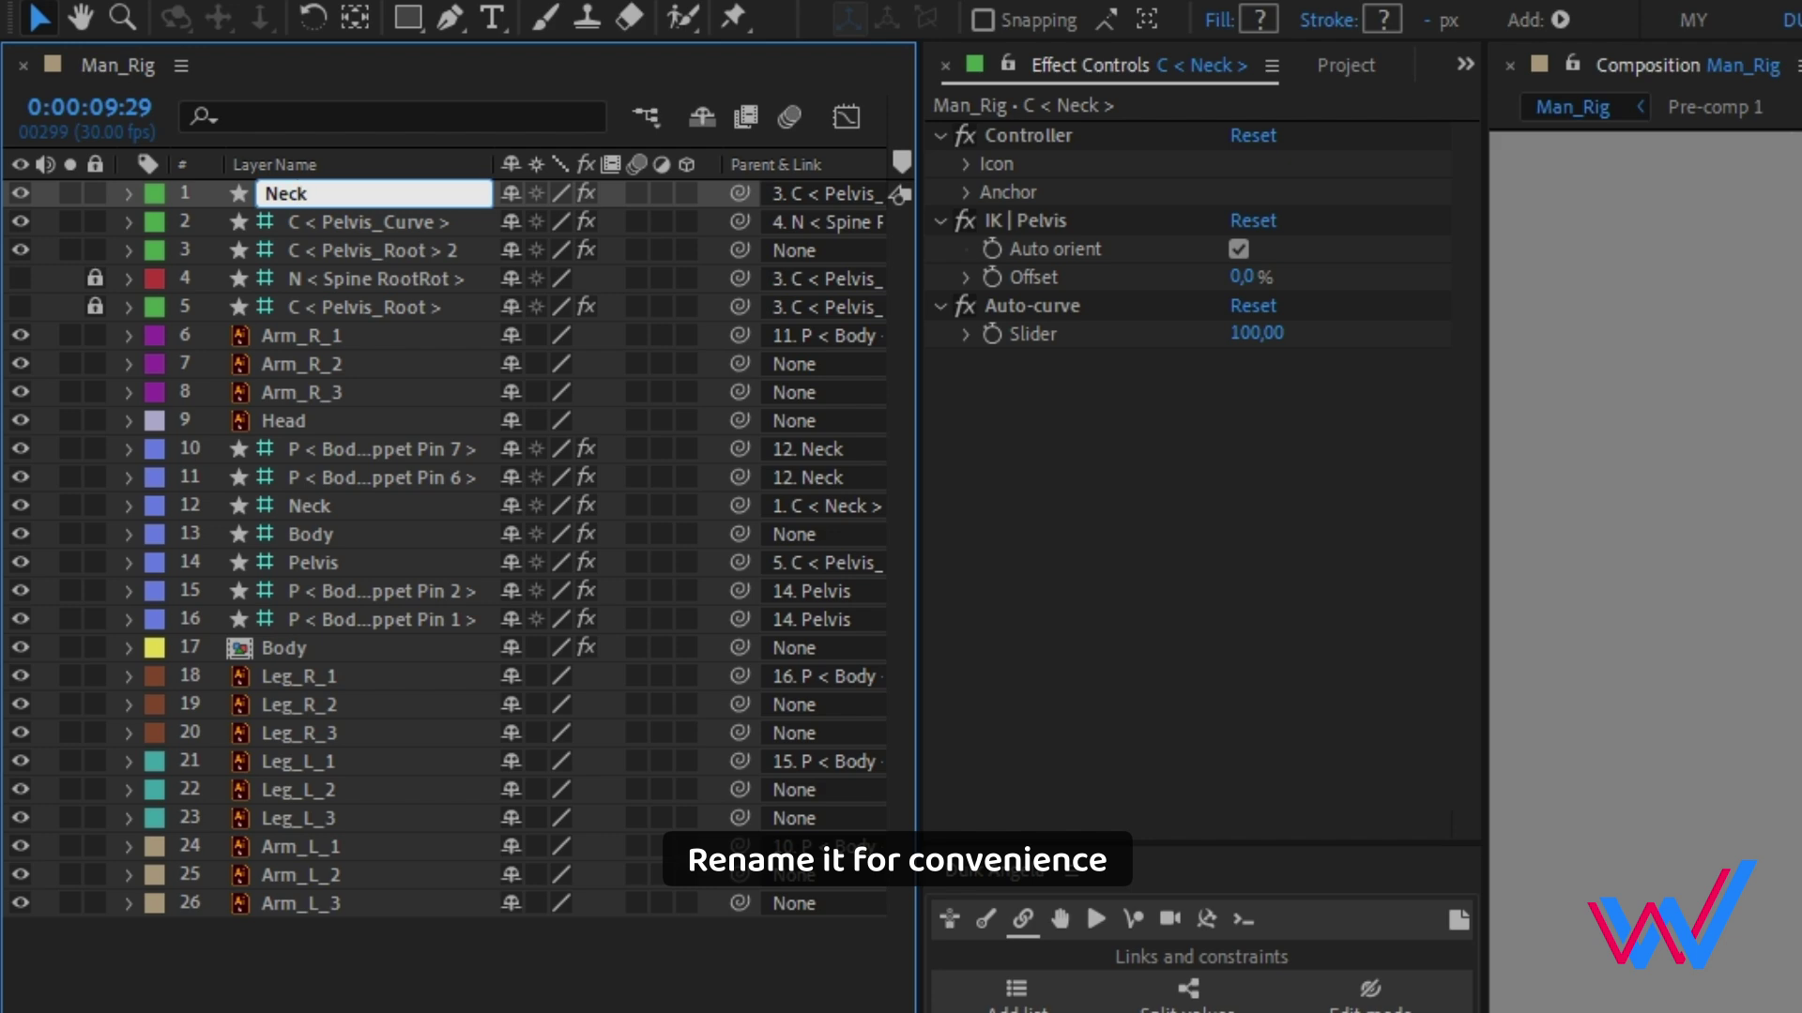
pyautogui.click(358, 222)
pyautogui.press('Return')
pyautogui.write('Body')
pyautogui.press('Return')
pyautogui.click(376, 255)
pyautogui.press('Return')
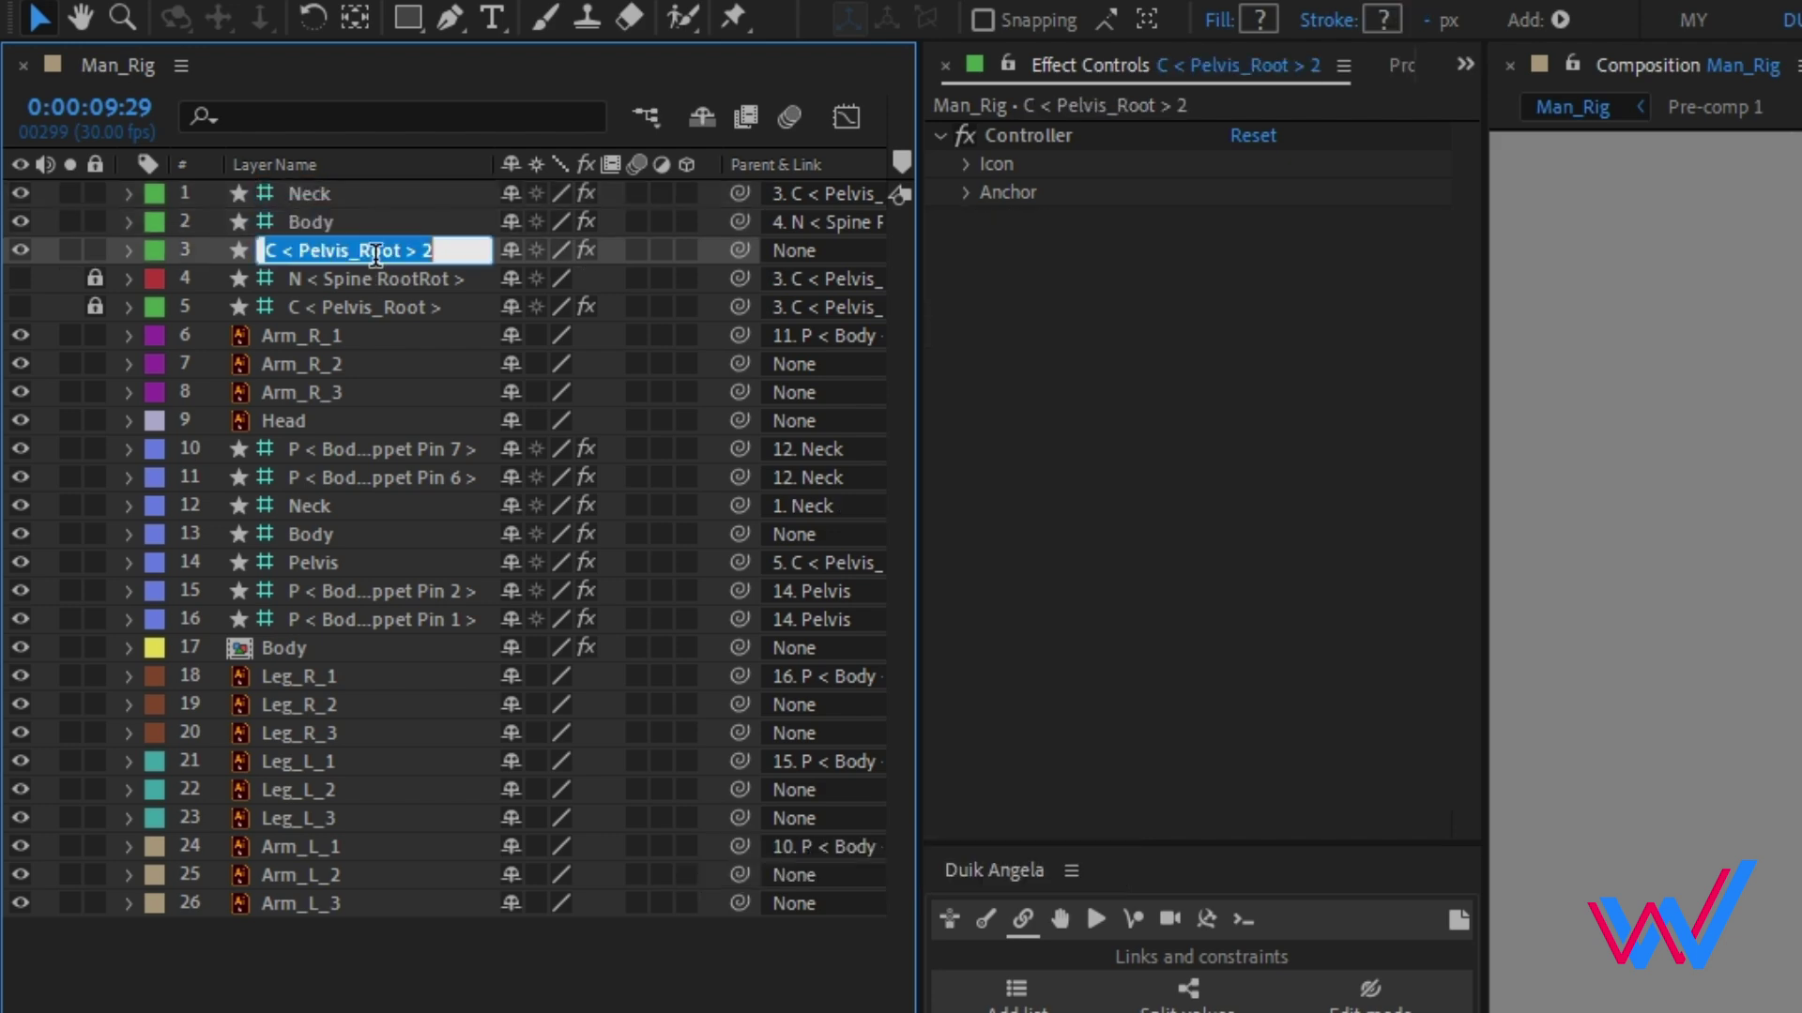
pyautogui.write('Pelvis')
pyautogui.press('Return')
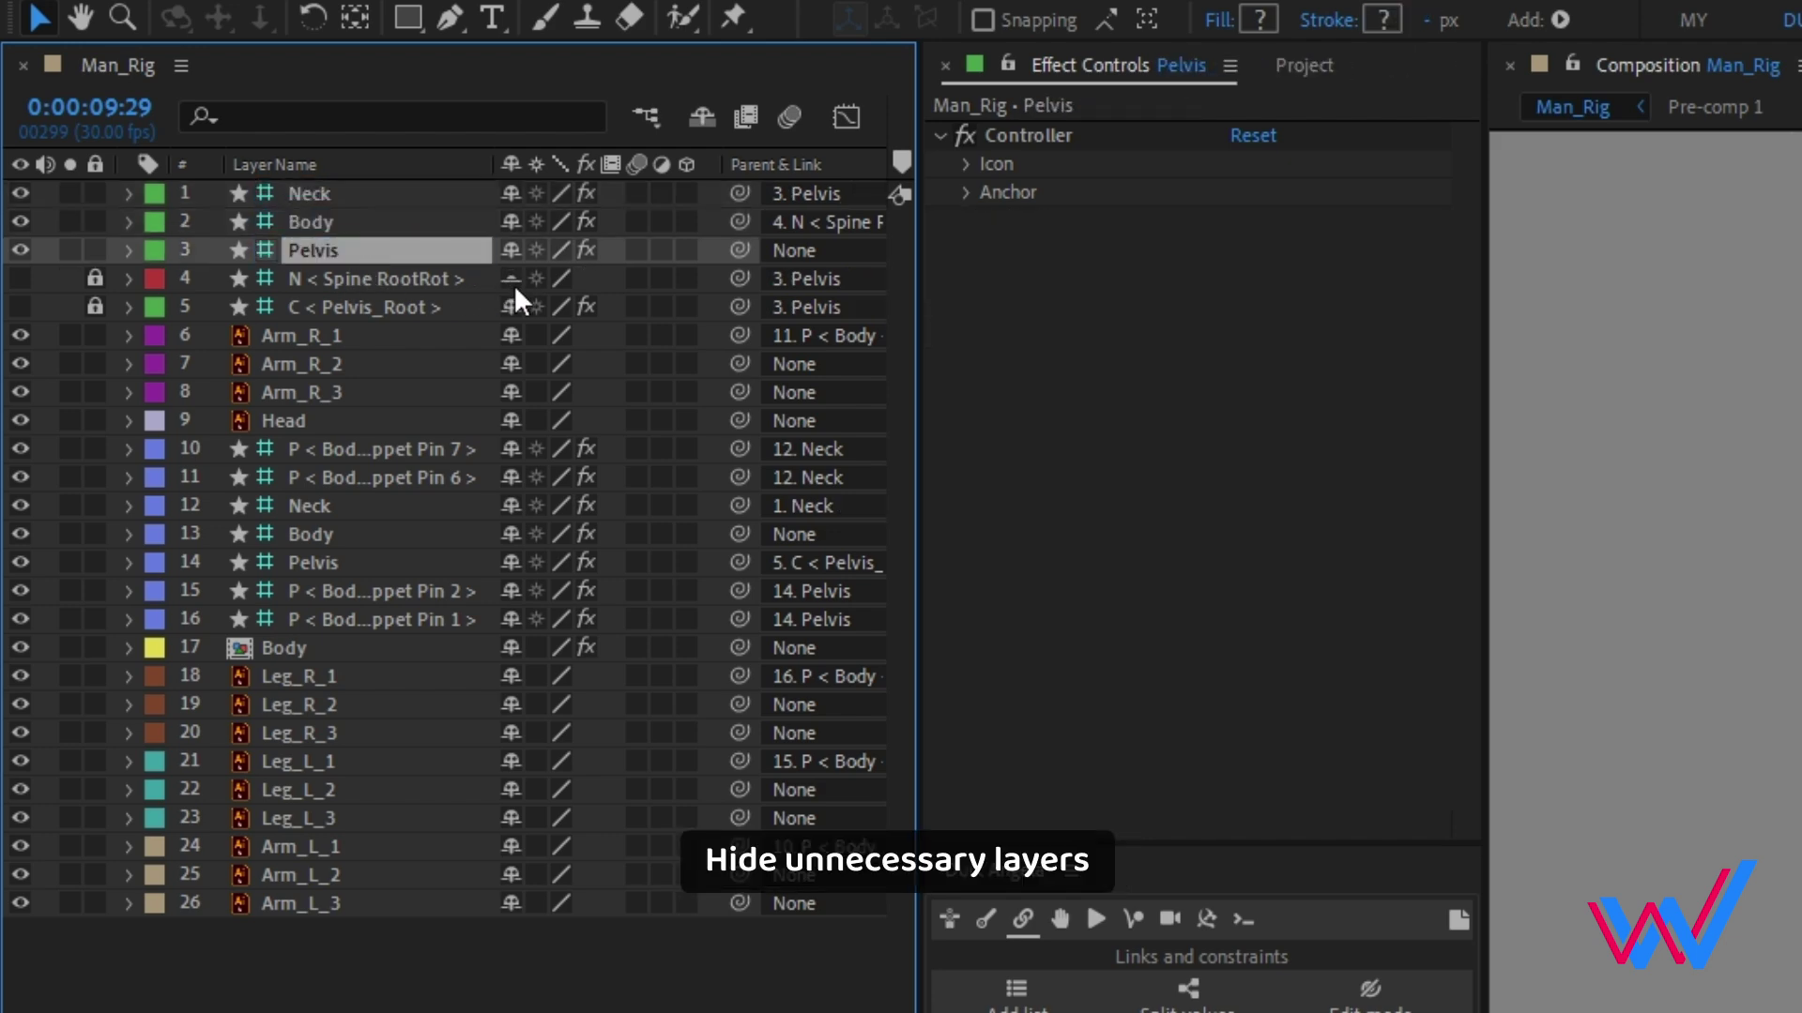
pyautogui.click(702, 116)
# - Auto-rig each leg with its foot, lower-leg and thigh layers selected in that order, starting with Leg_R_3, Leg_R_2 and Leg_R_1
pyautogui.click(1095, 791)
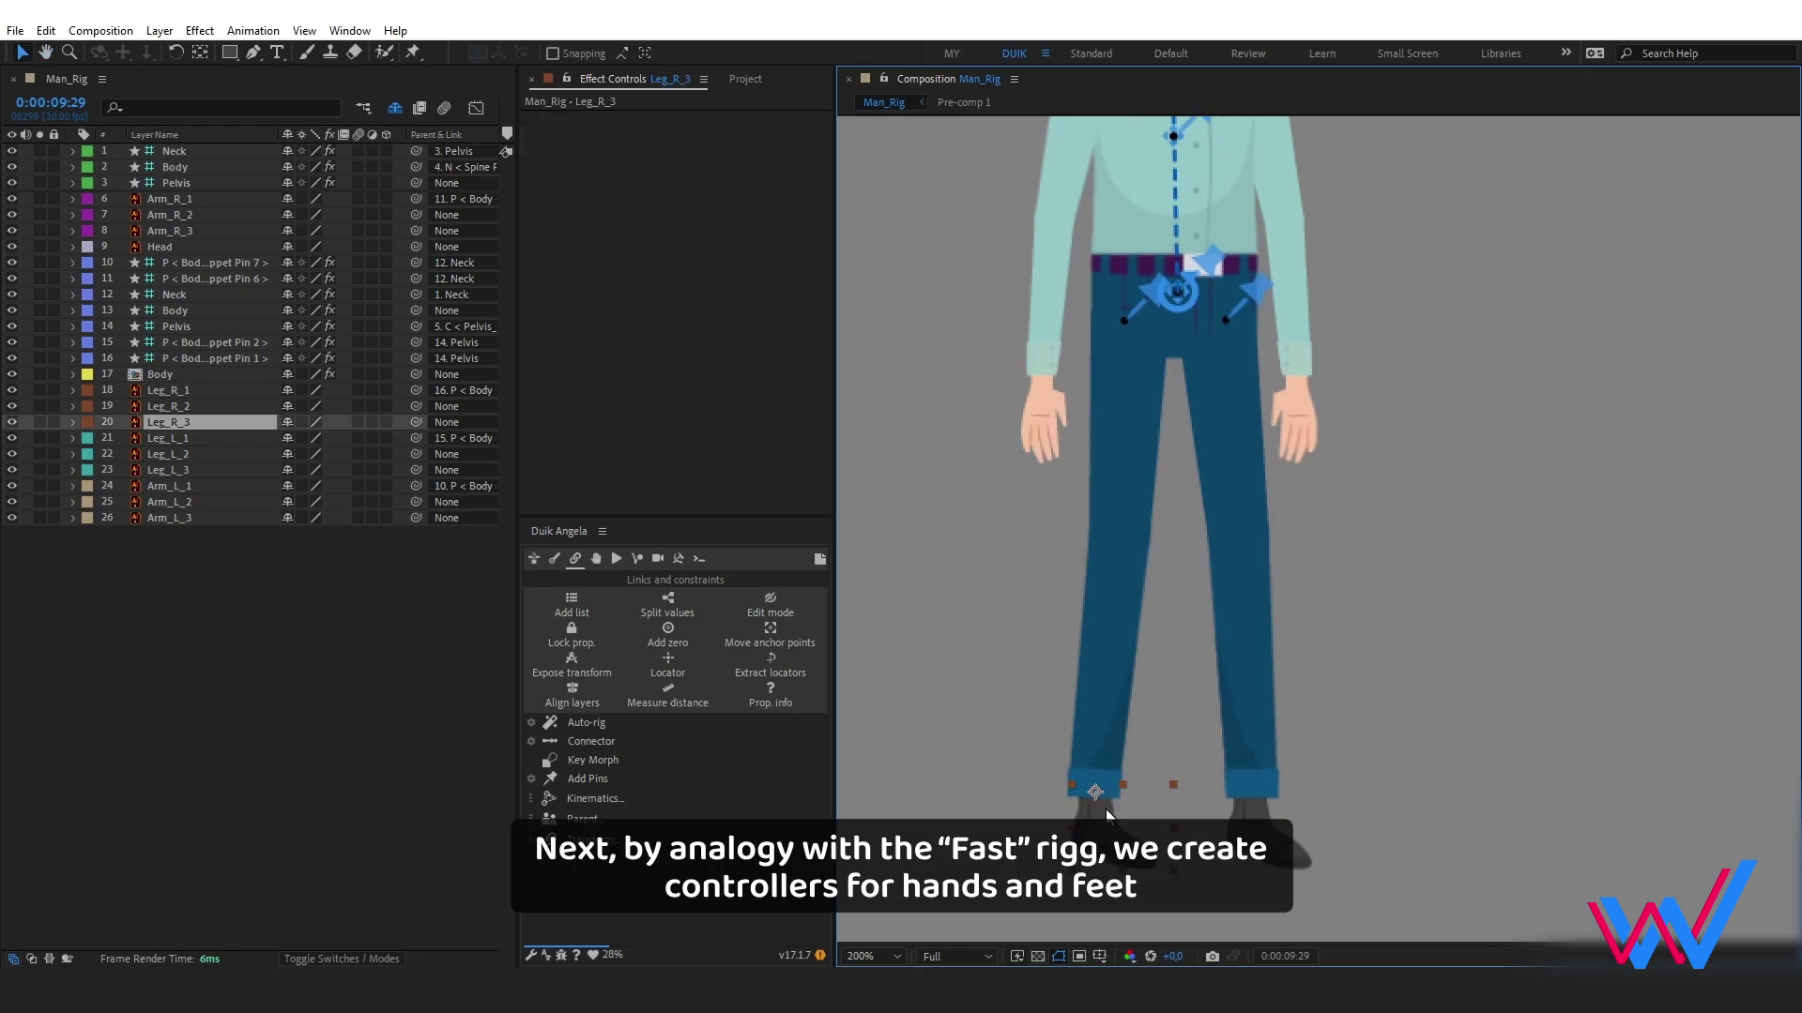
pyautogui.keyDown('shift'); pyautogui.click(1119, 535); pyautogui.keyUp('shift')
pyautogui.keyDown('shift'); pyautogui.click(1128, 319); pyautogui.keyUp('shift')
pyautogui.click(579, 722)
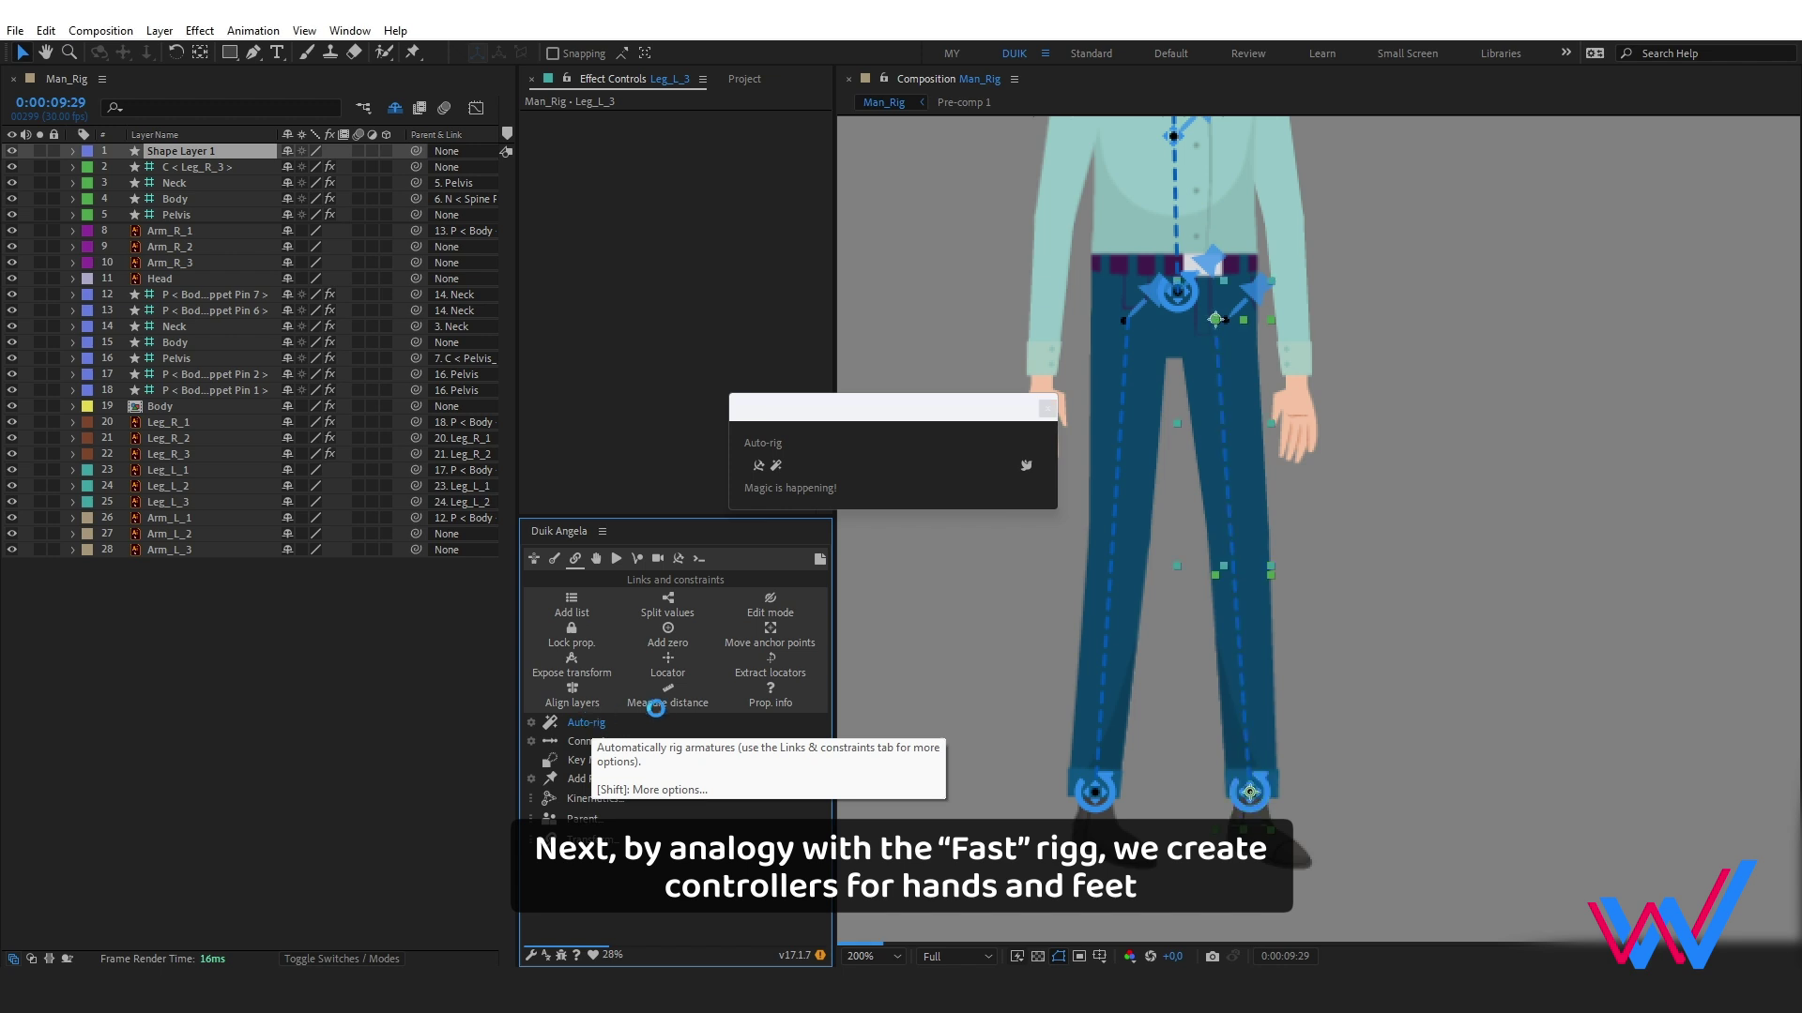
# - Auto-rig the right arm and then the left arm, selecting each one's layers from hand to upper arm
pyautogui.moveTo(938, 339); pyautogui.dragTo(926, 619)
pyautogui.click(1032, 699)
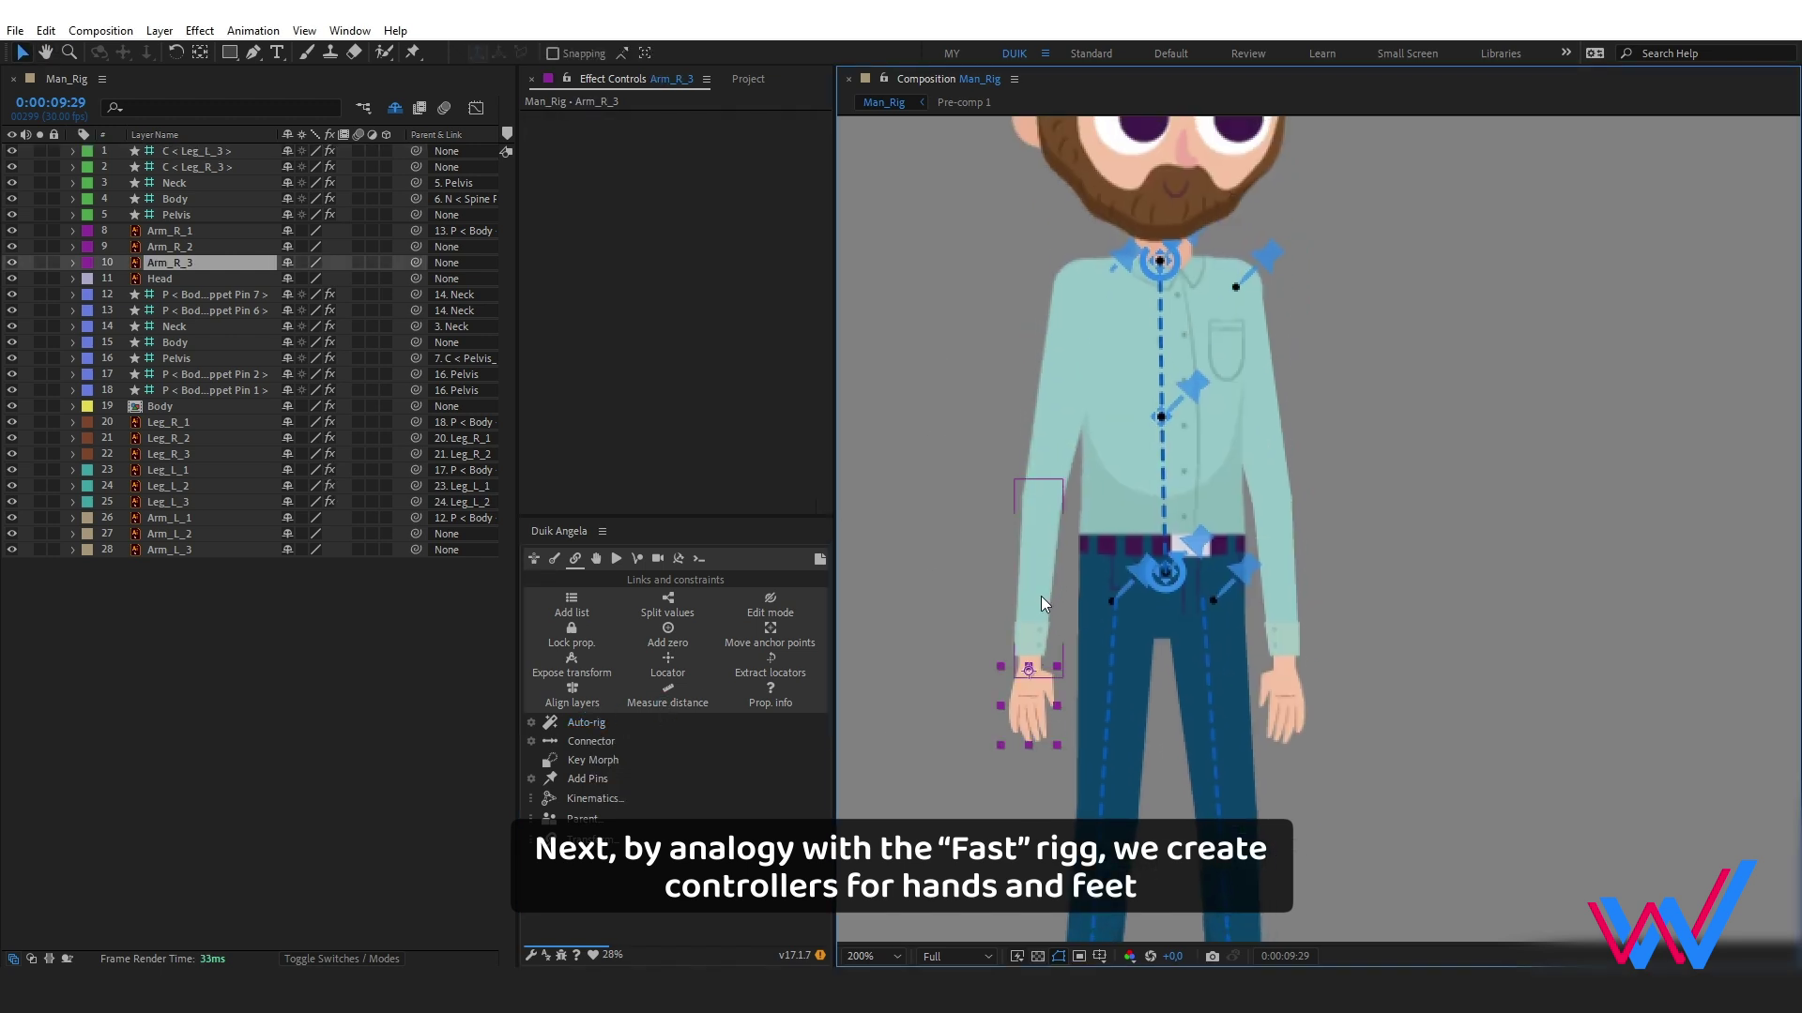
pyautogui.keyDown('shift'); pyautogui.click(1039, 586); pyautogui.keyUp('shift')
pyautogui.keyDown('shift'); pyautogui.click(1062, 413); pyautogui.keyUp('shift')
pyautogui.click(603, 724)
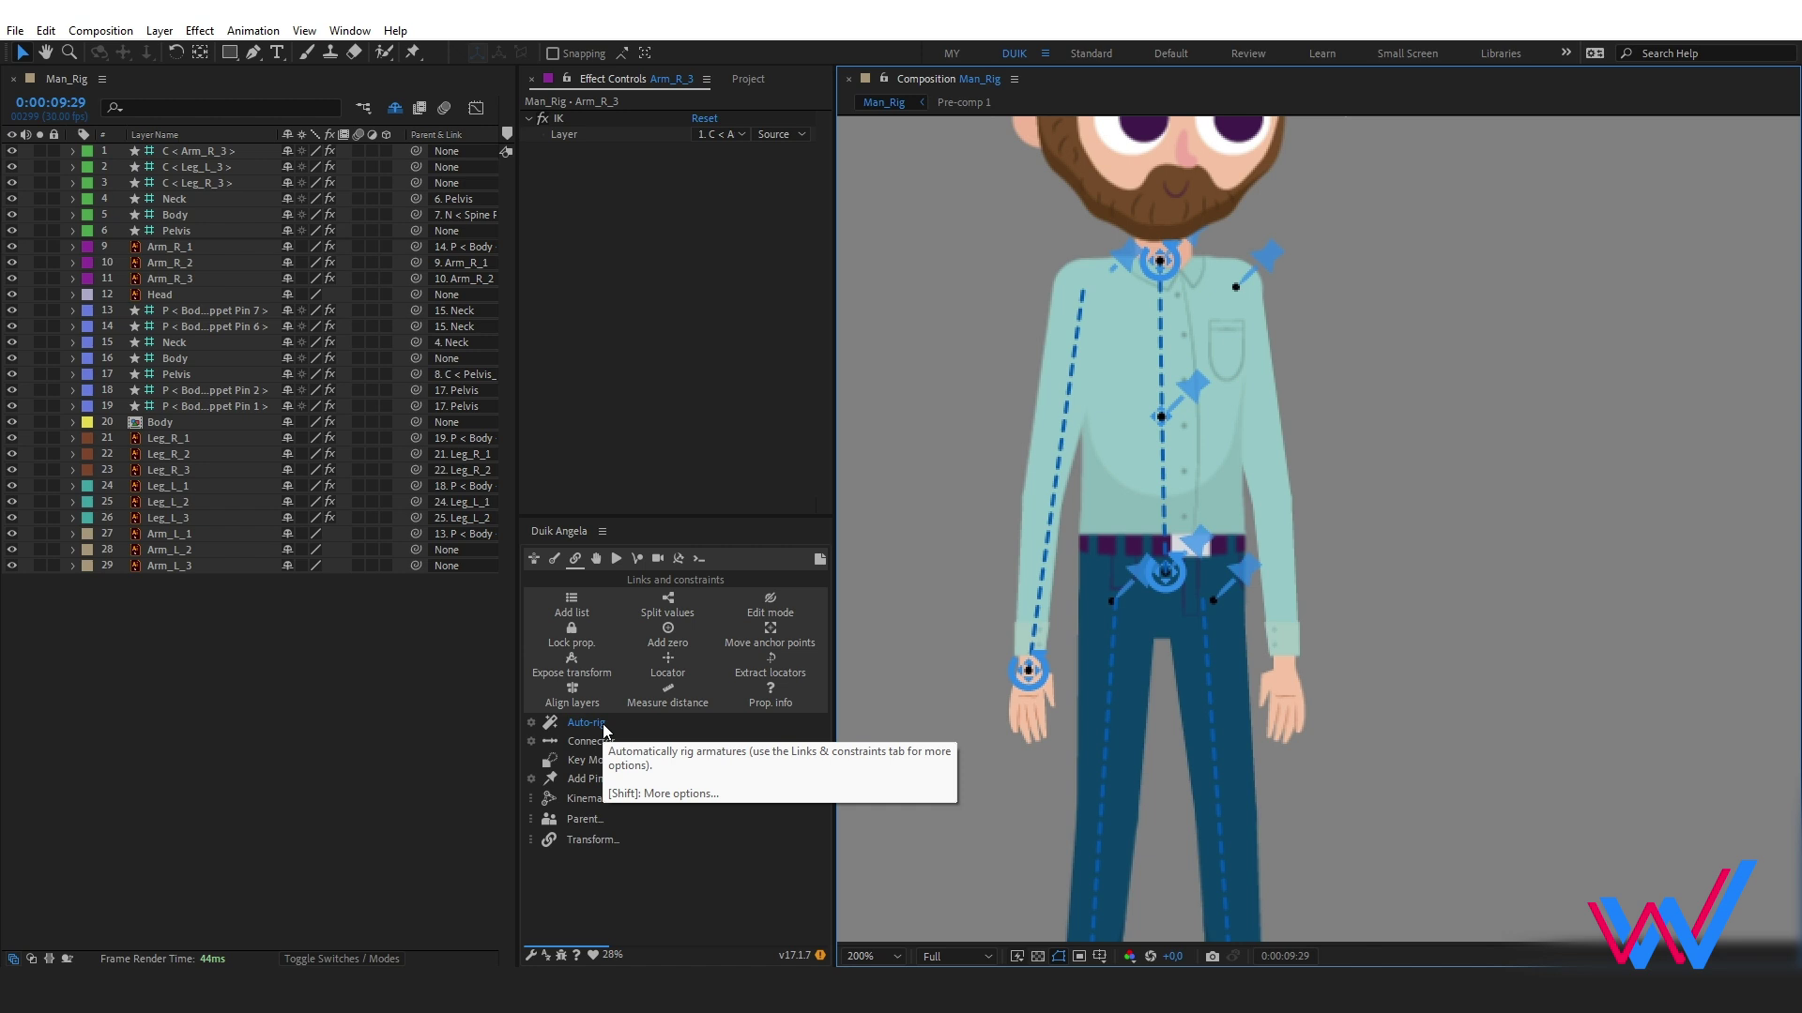
pyautogui.click(1277, 700)
pyautogui.keyDown('shift'); pyautogui.click(1282, 447); pyautogui.keyUp('shift')
pyautogui.keyDown('shift'); pyautogui.click(1296, 280); pyautogui.keyUp('shift')
pyautogui.click(597, 724)
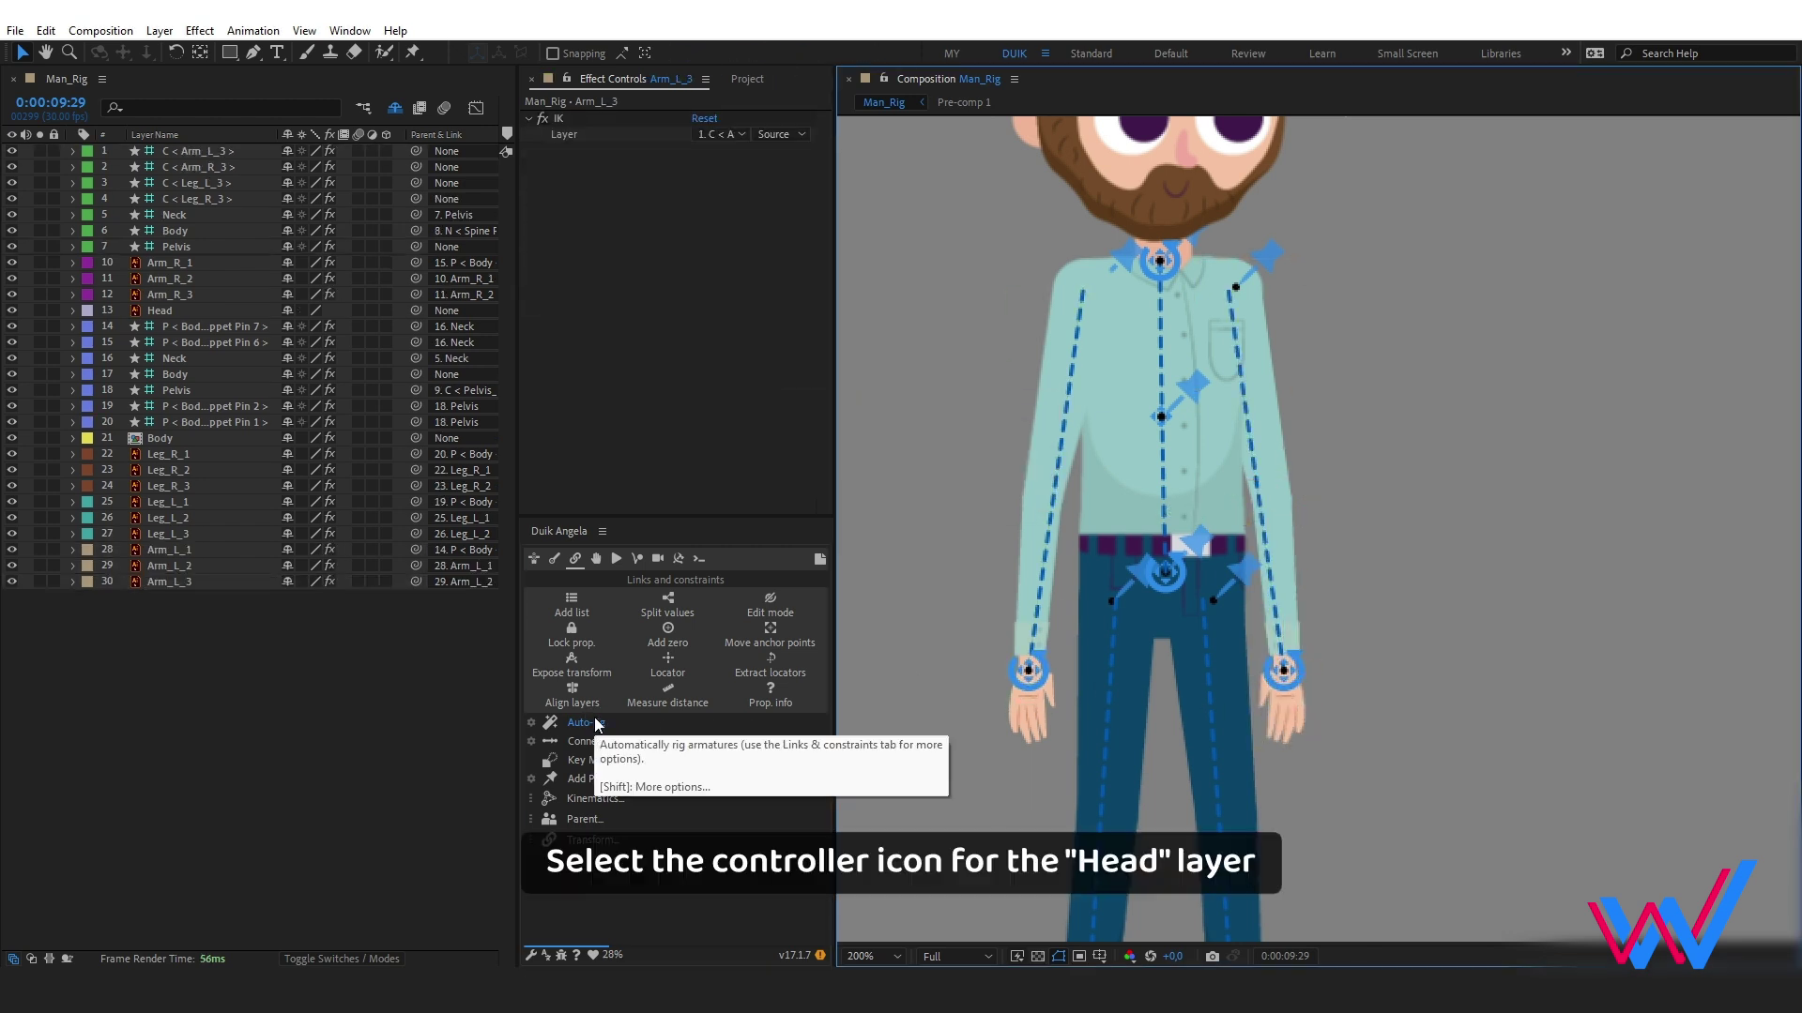
# - Create a Duik controller with the head (skull) icon for the Head layer
pyautogui.click(188, 309)
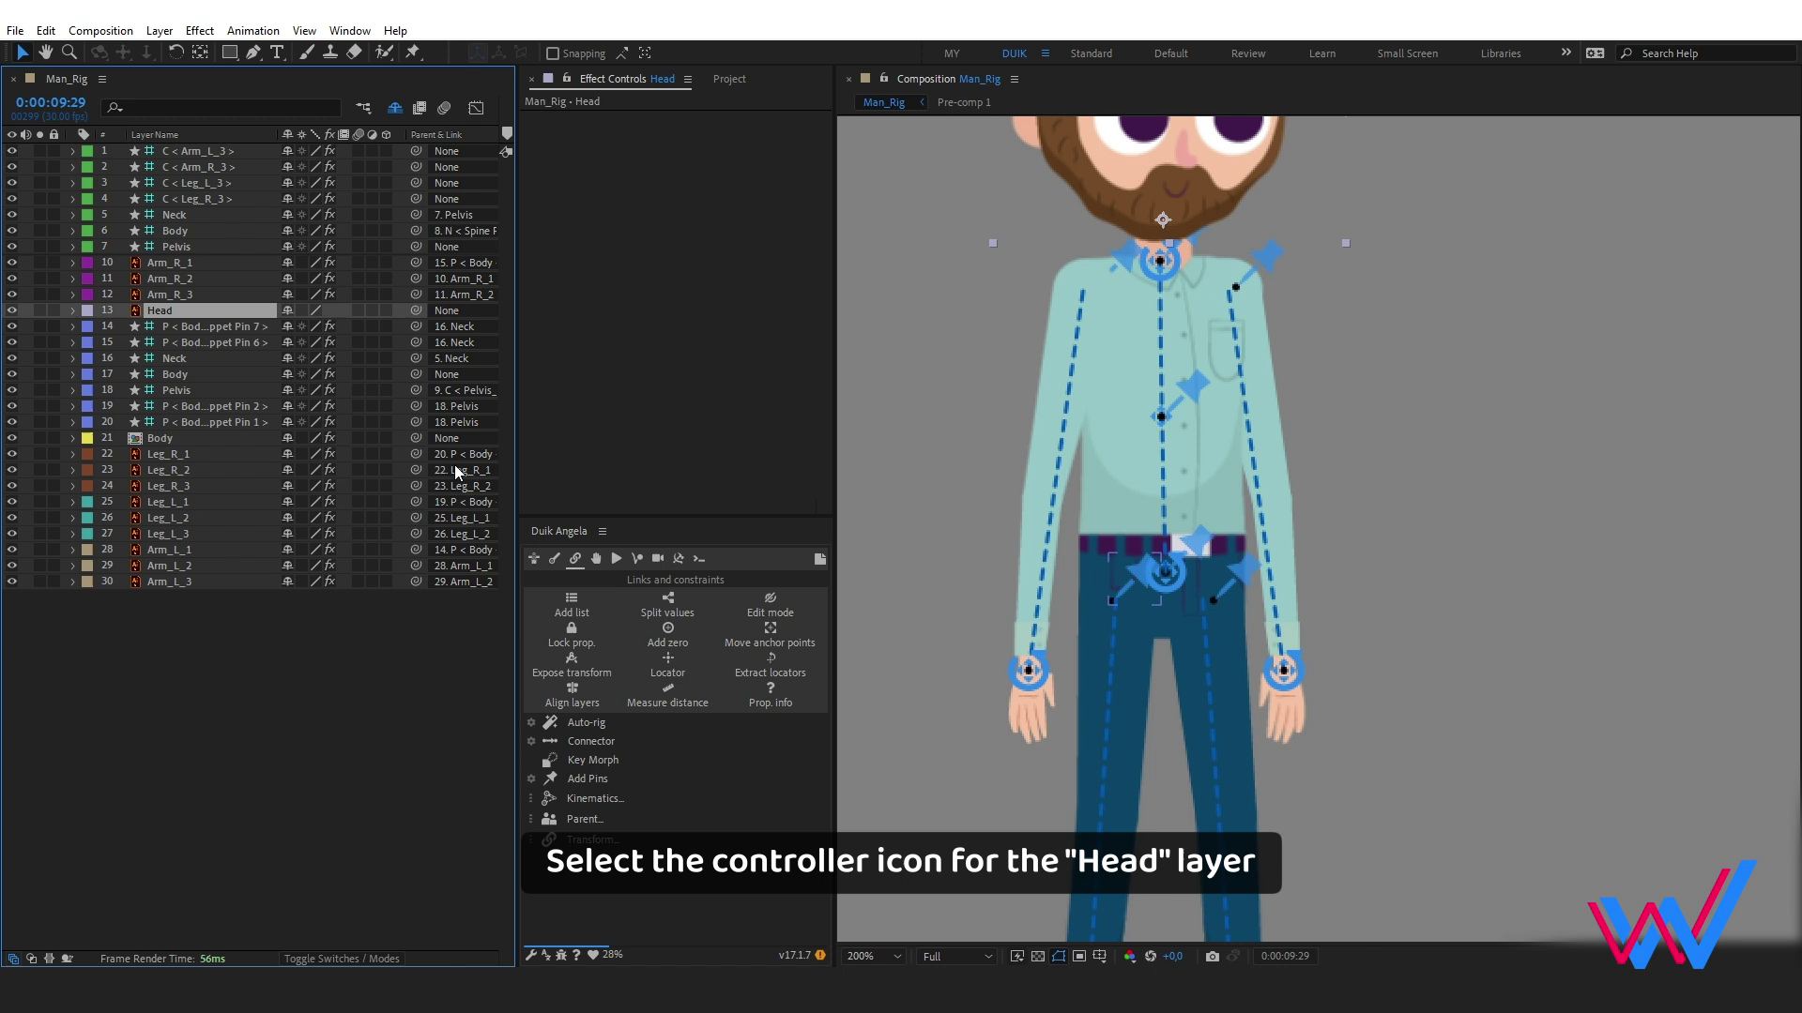
pyautogui.click(596, 560)
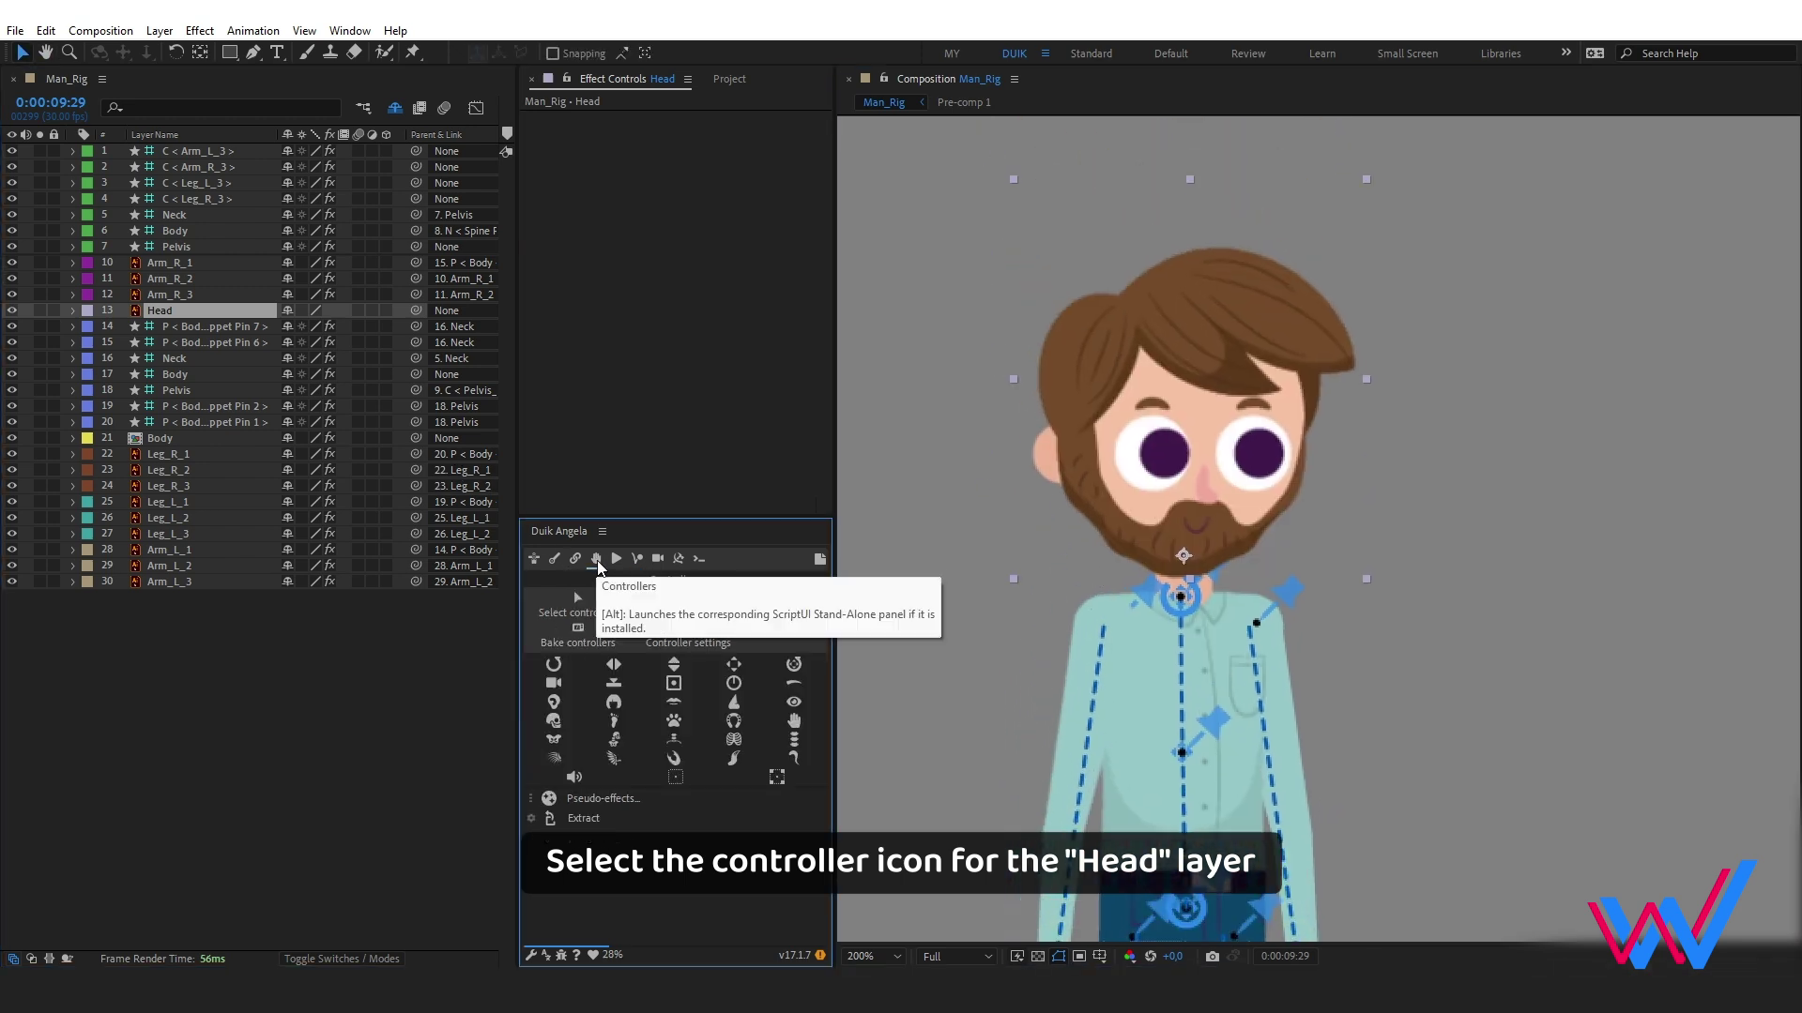
pyautogui.click(554, 721)
# - Move the head controller's icon to position 81,0 beside the face, recolour it pink and enlarge it
pyautogui.click(549, 135)
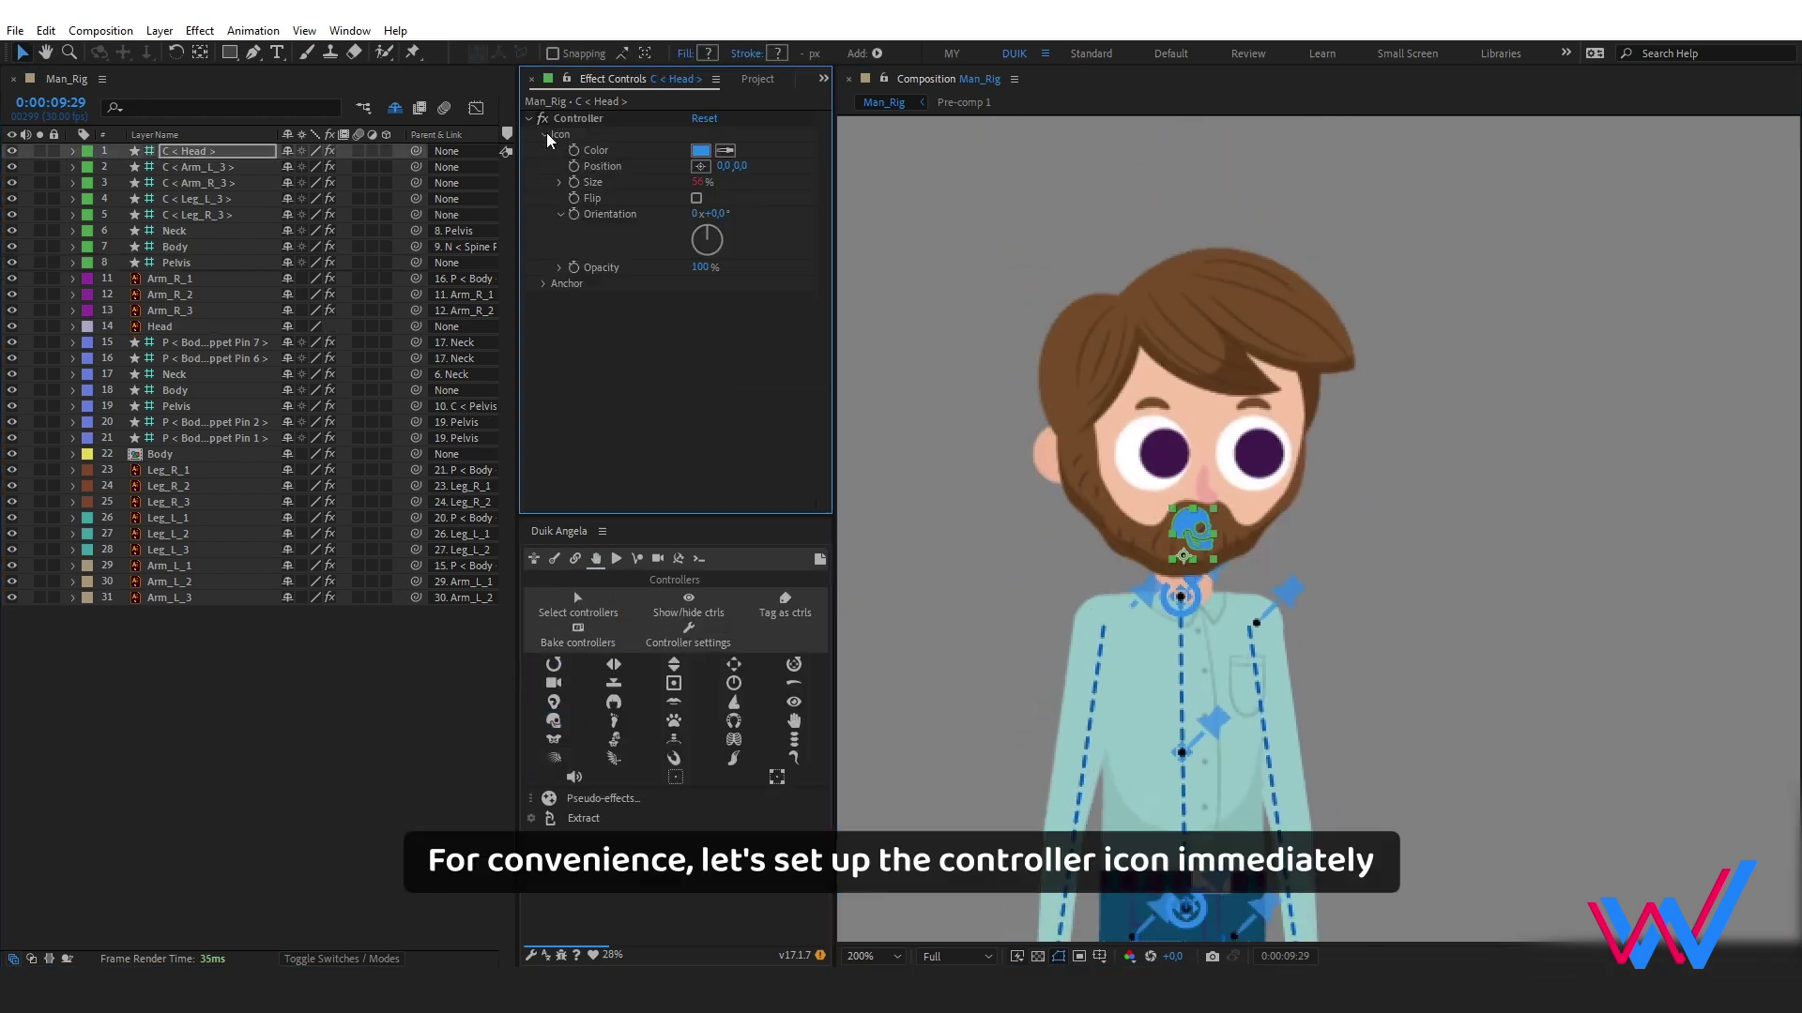
pyautogui.moveTo(741, 167); pyautogui.dragTo(818, 180)
pyautogui.click(700, 150)
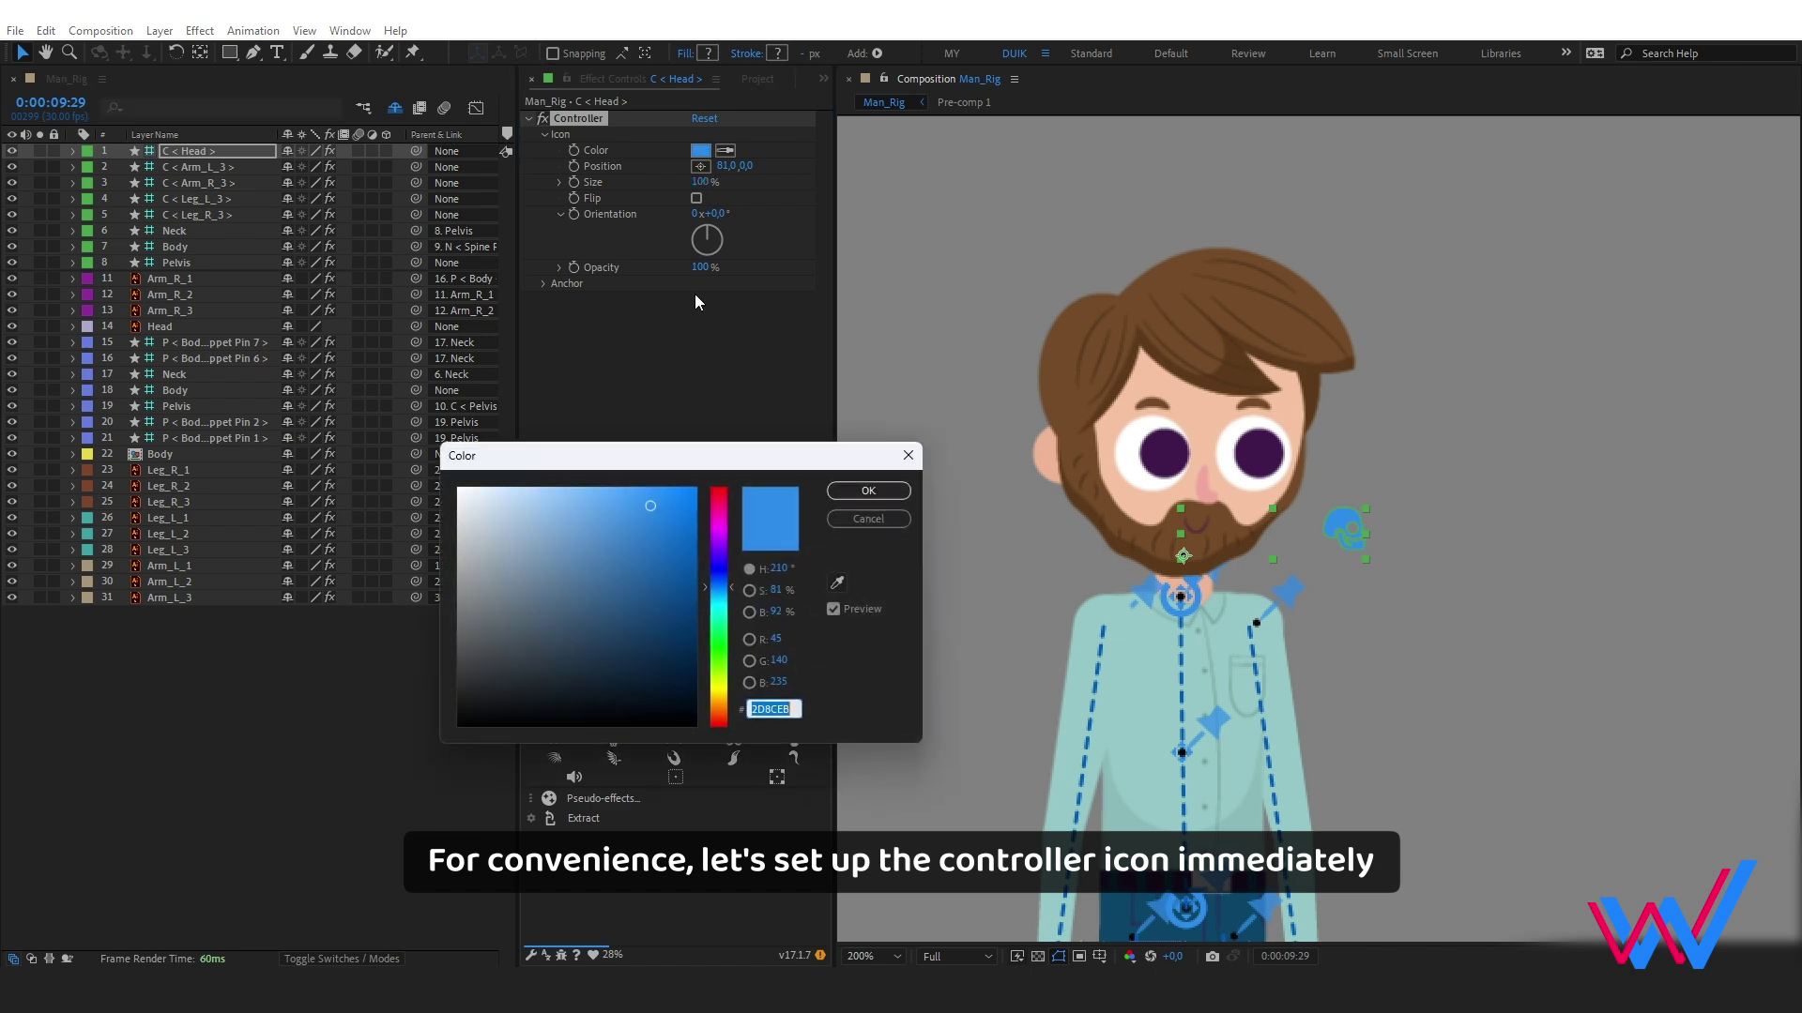
pyautogui.click(718, 504)
pyautogui.click(868, 490)
pyautogui.moveTo(707, 184); pyautogui.dragTo(737, 195)
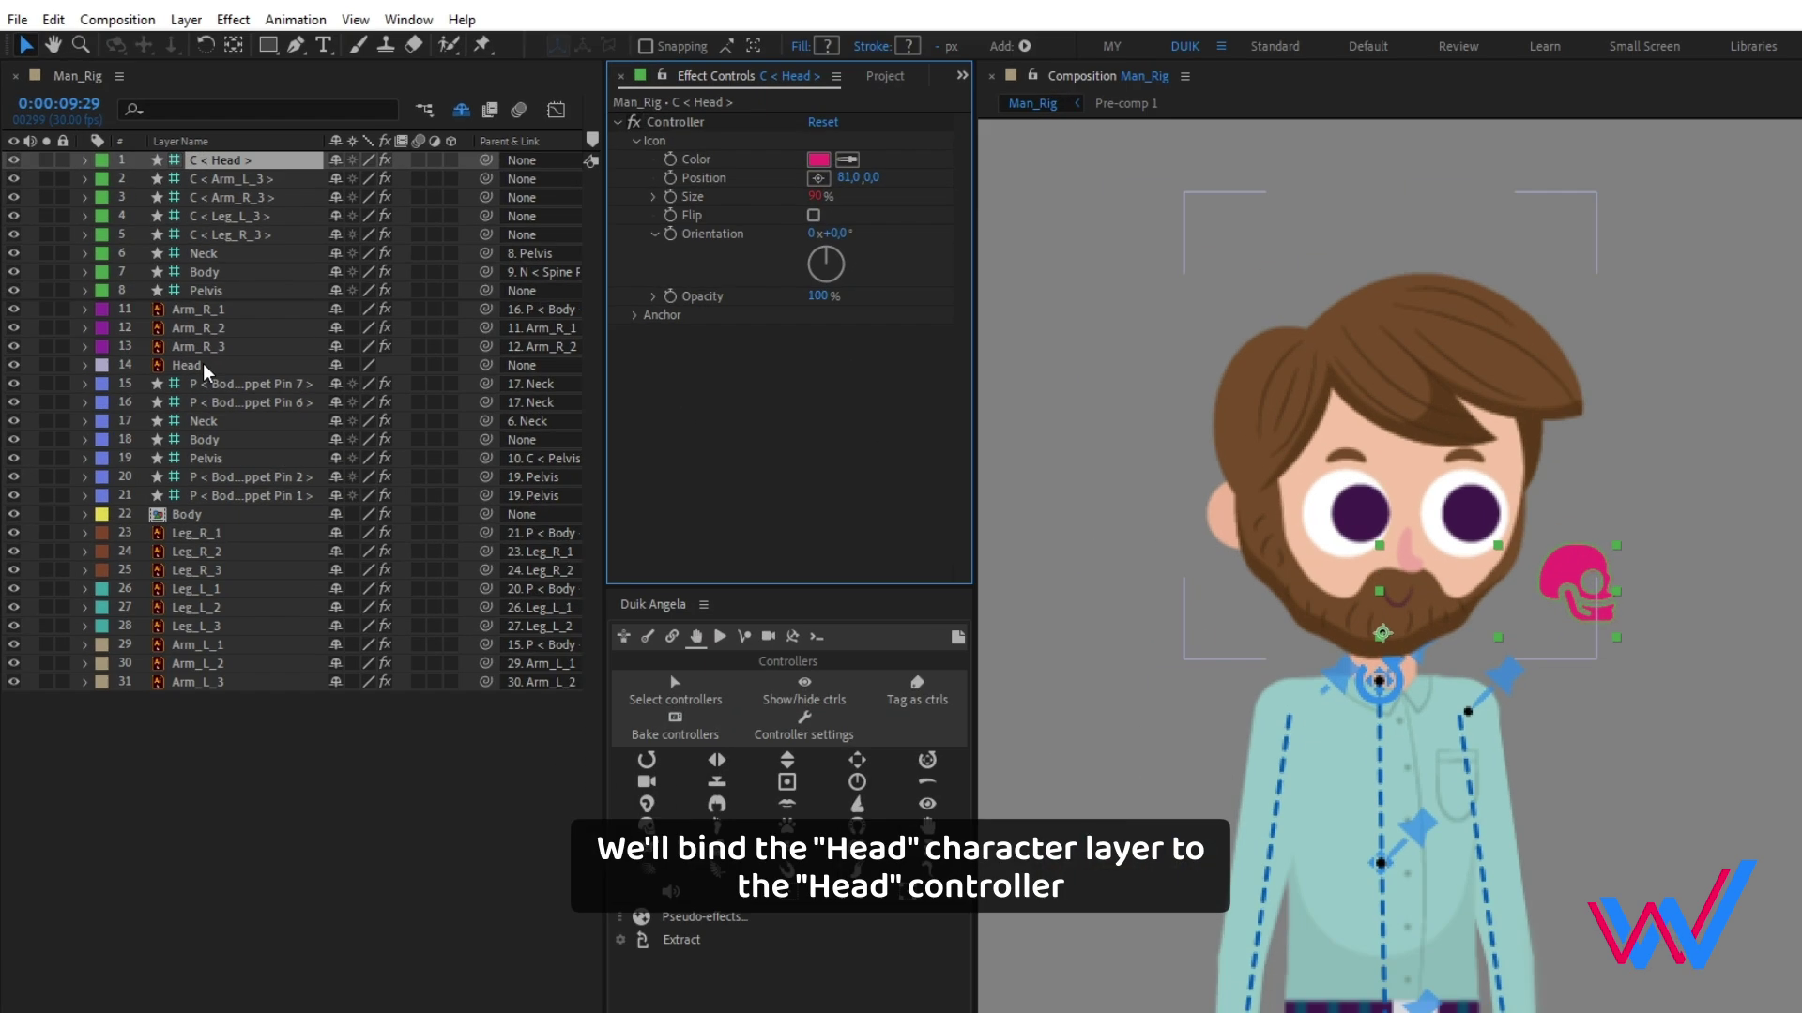
# - Parent the Head layer to the head controller, and the head controller to the Neck pin
pyautogui.click(179, 326)
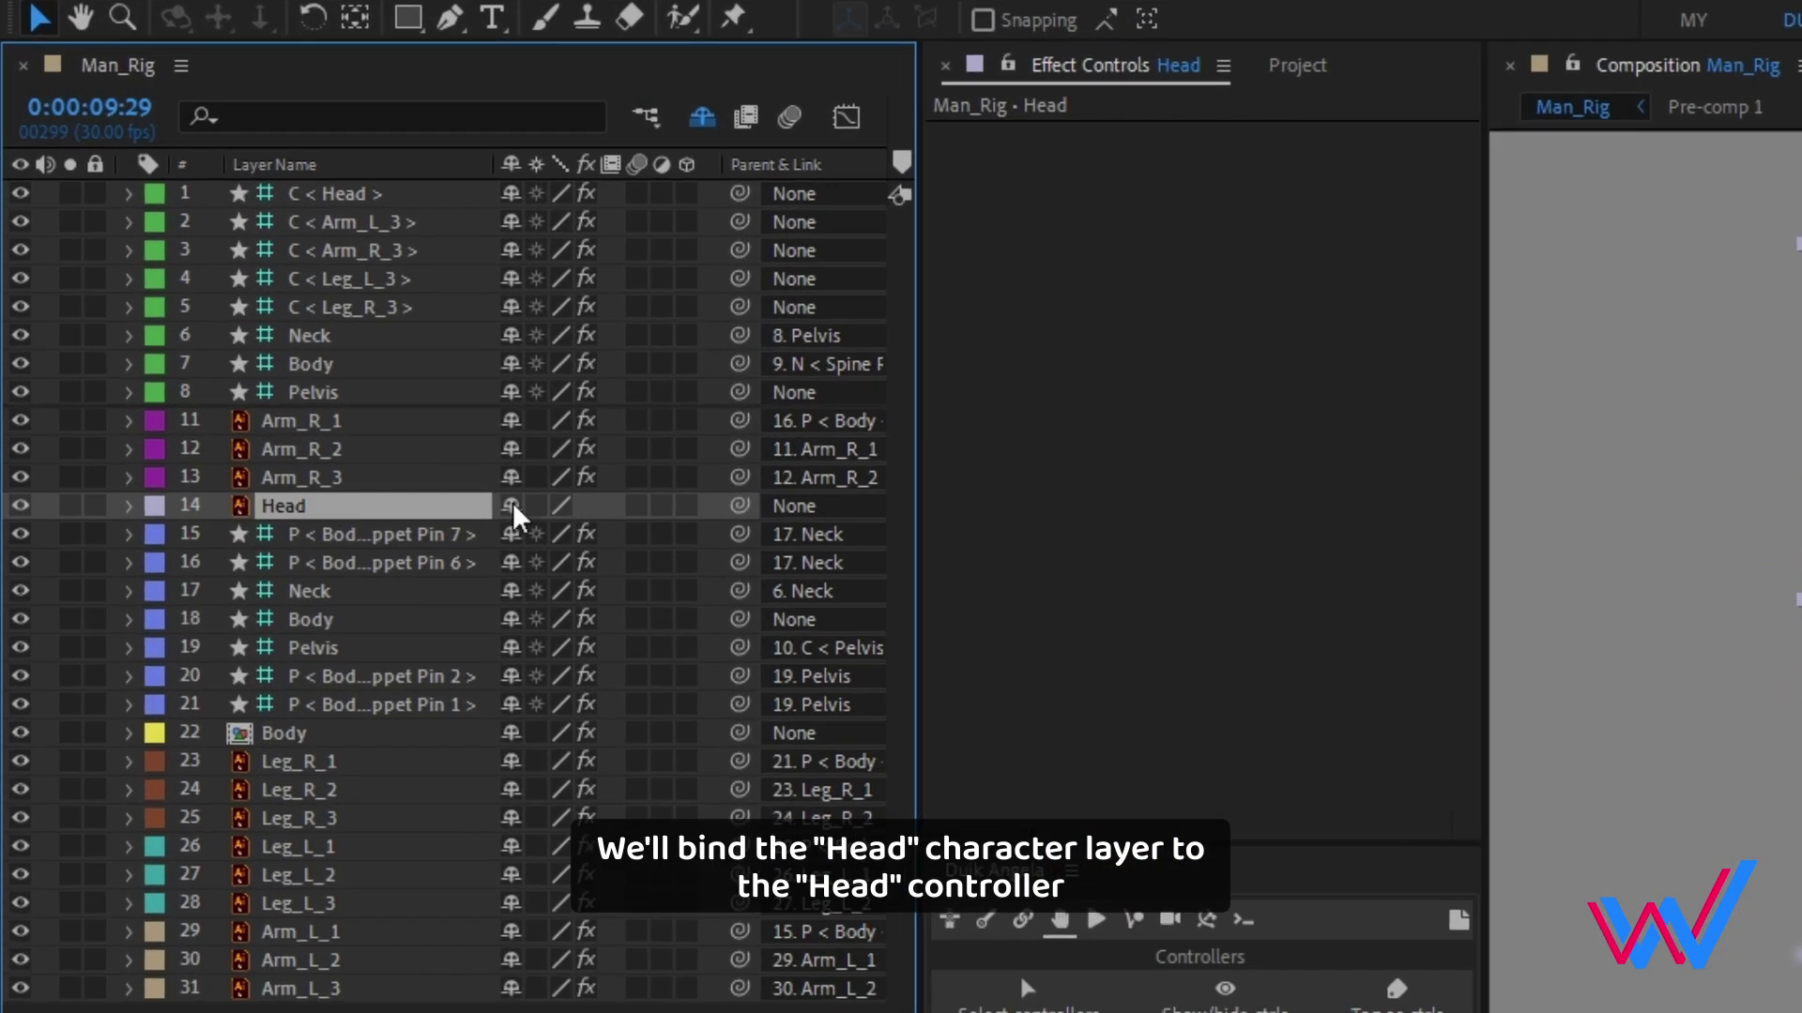
pyautogui.moveTo(741, 507); pyautogui.dragTo(487, 280)
pyautogui.moveTo(385, 194); pyautogui.dragTo(367, 194)
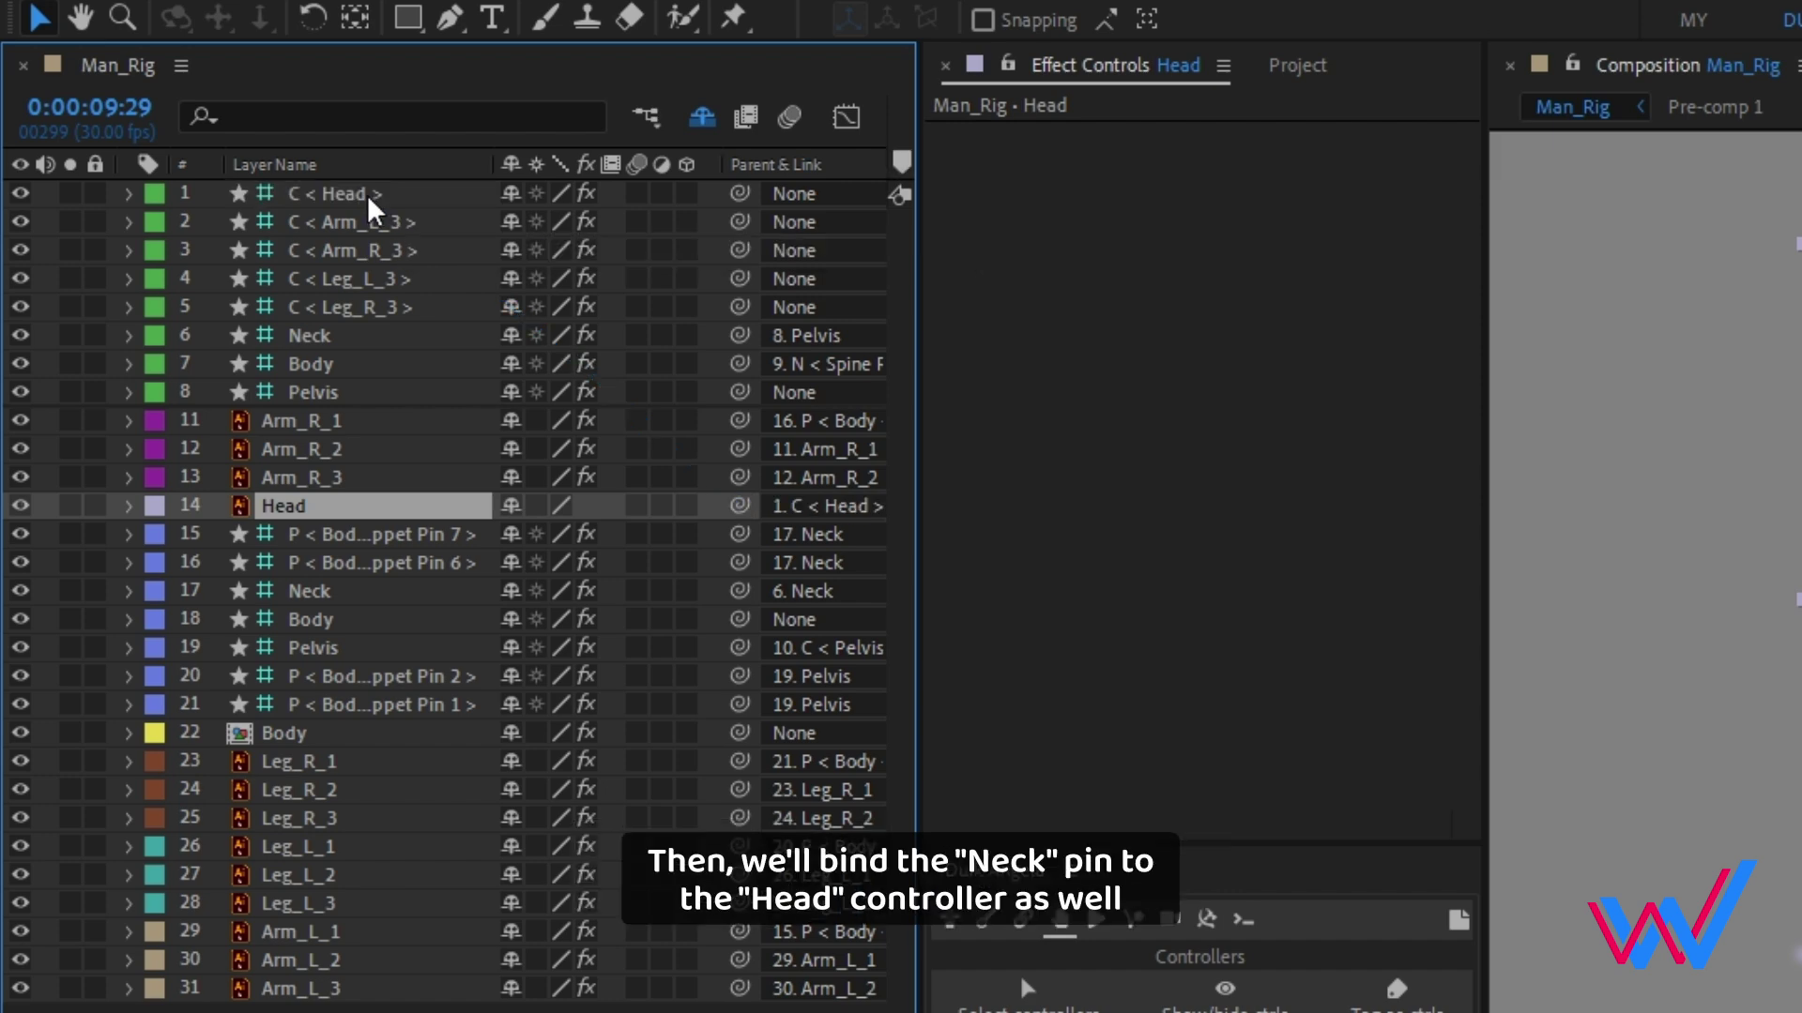
pyautogui.click(438, 202)
pyautogui.moveTo(751, 192); pyautogui.dragTo(334, 588)
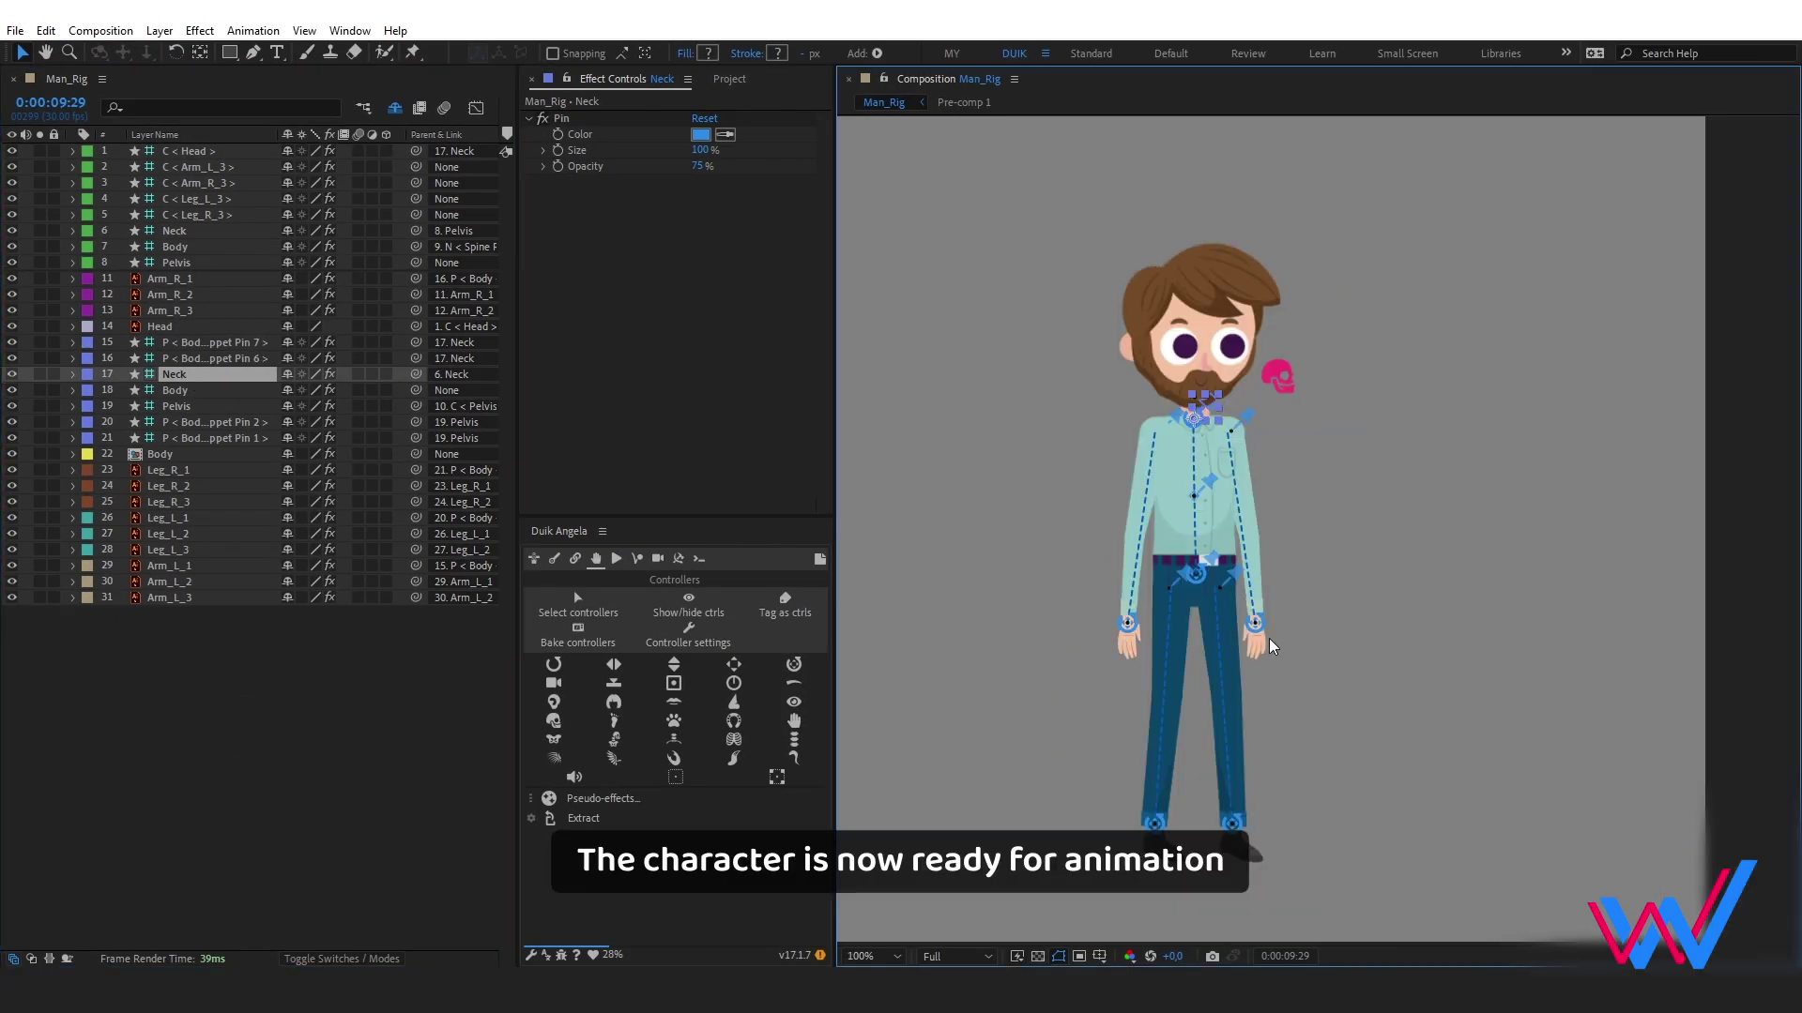
# - Test the finished rig by moving the Pelvis, right-hand and left-foot controllers, undoing the test poses
pyautogui.hotkey('ctrl', 'Down')
pyautogui.moveTo(1317, 673); pyautogui.dragTo(1300, 655)
pyautogui.hotkey('ctrl', 'z')
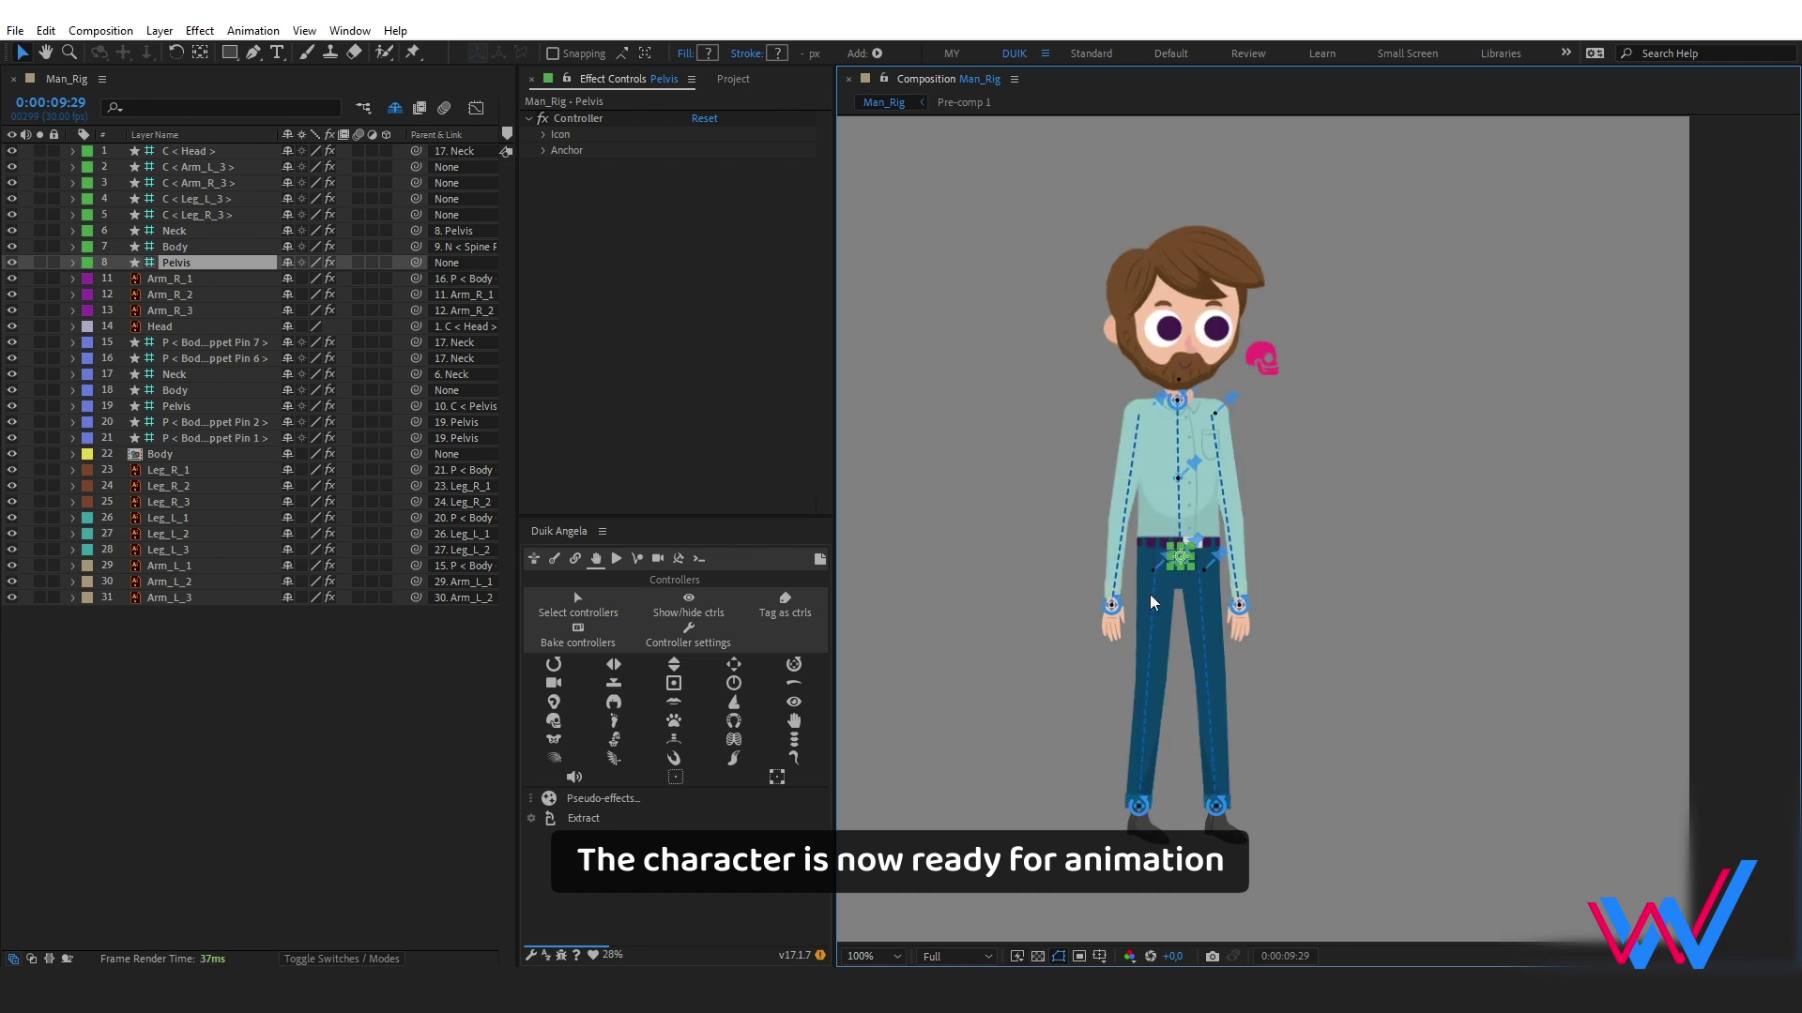
pyautogui.moveTo(1111, 605); pyautogui.dragTo(1062, 545)
pyautogui.hotkey('ctrl', 'z')
pyautogui.moveTo(1217, 806); pyautogui.dragTo(1271, 727)
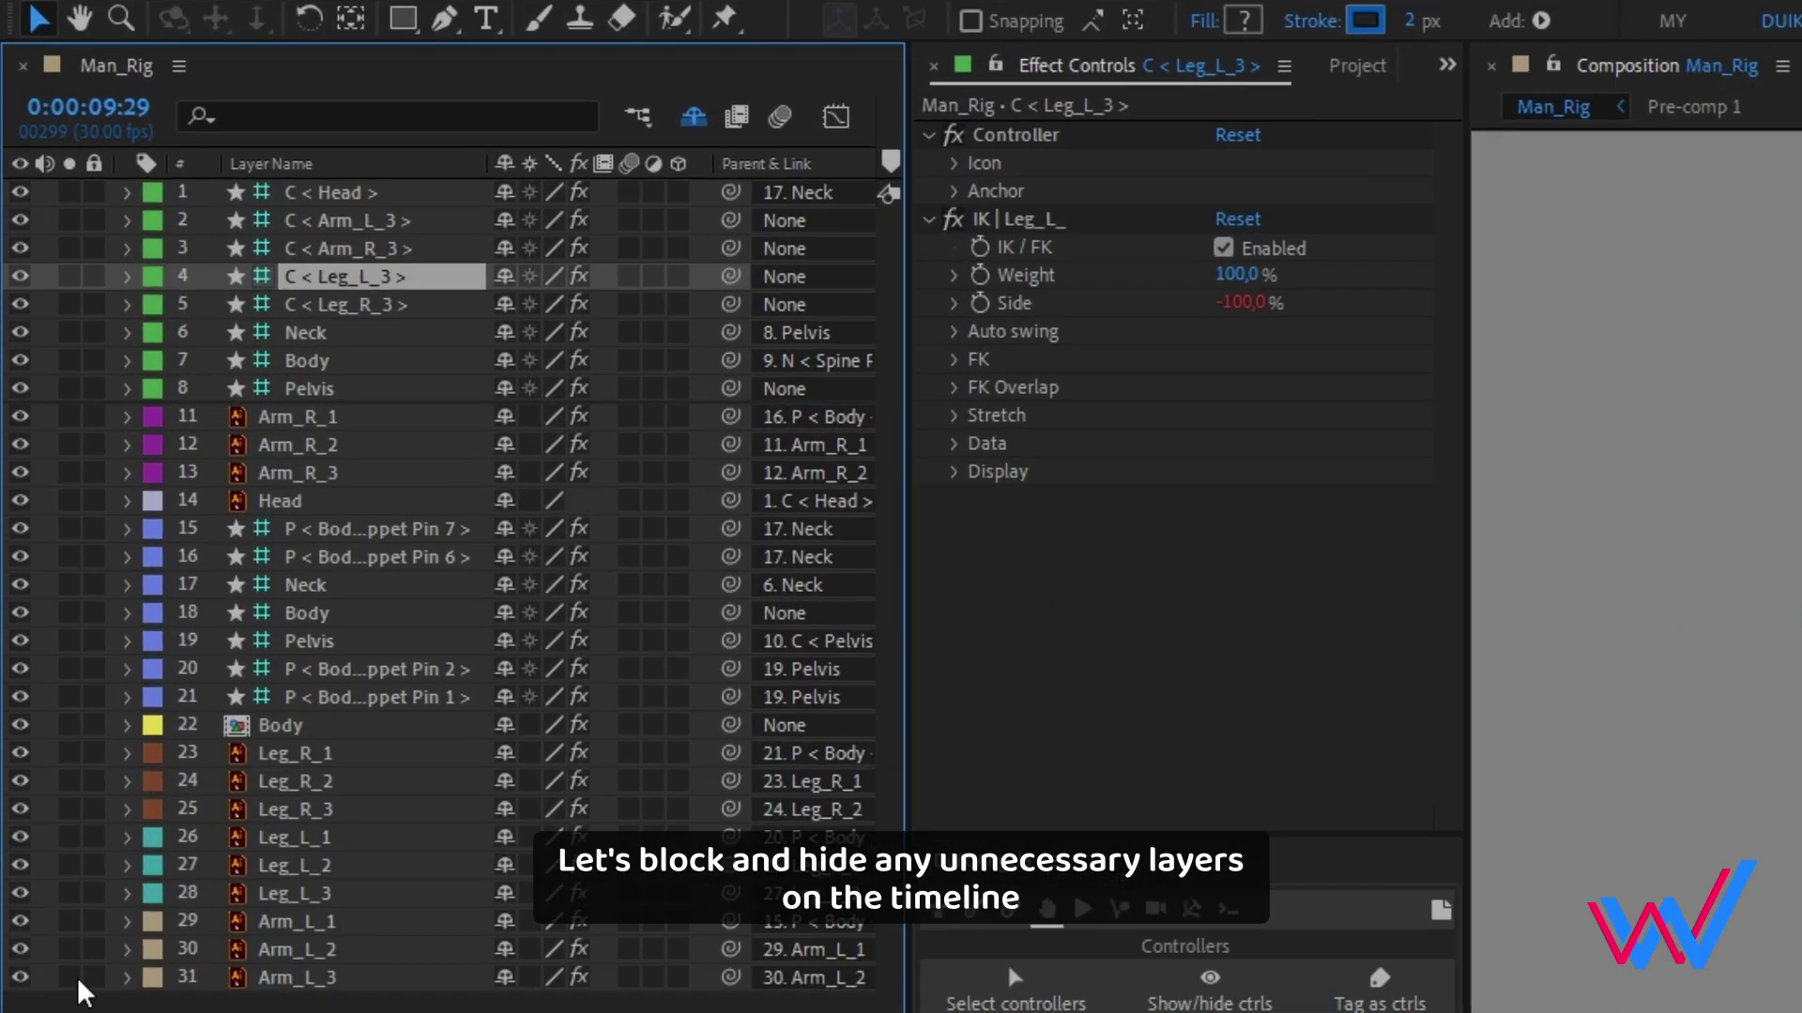
# - Lock all artwork and pin layers below the controllers and mark them shy so only the controllers are listed
pyautogui.moveTo(54, 597); pyautogui.dragTo(103, 703)
pyautogui.moveTo(94, 422); pyautogui.dragTo(92, 469)
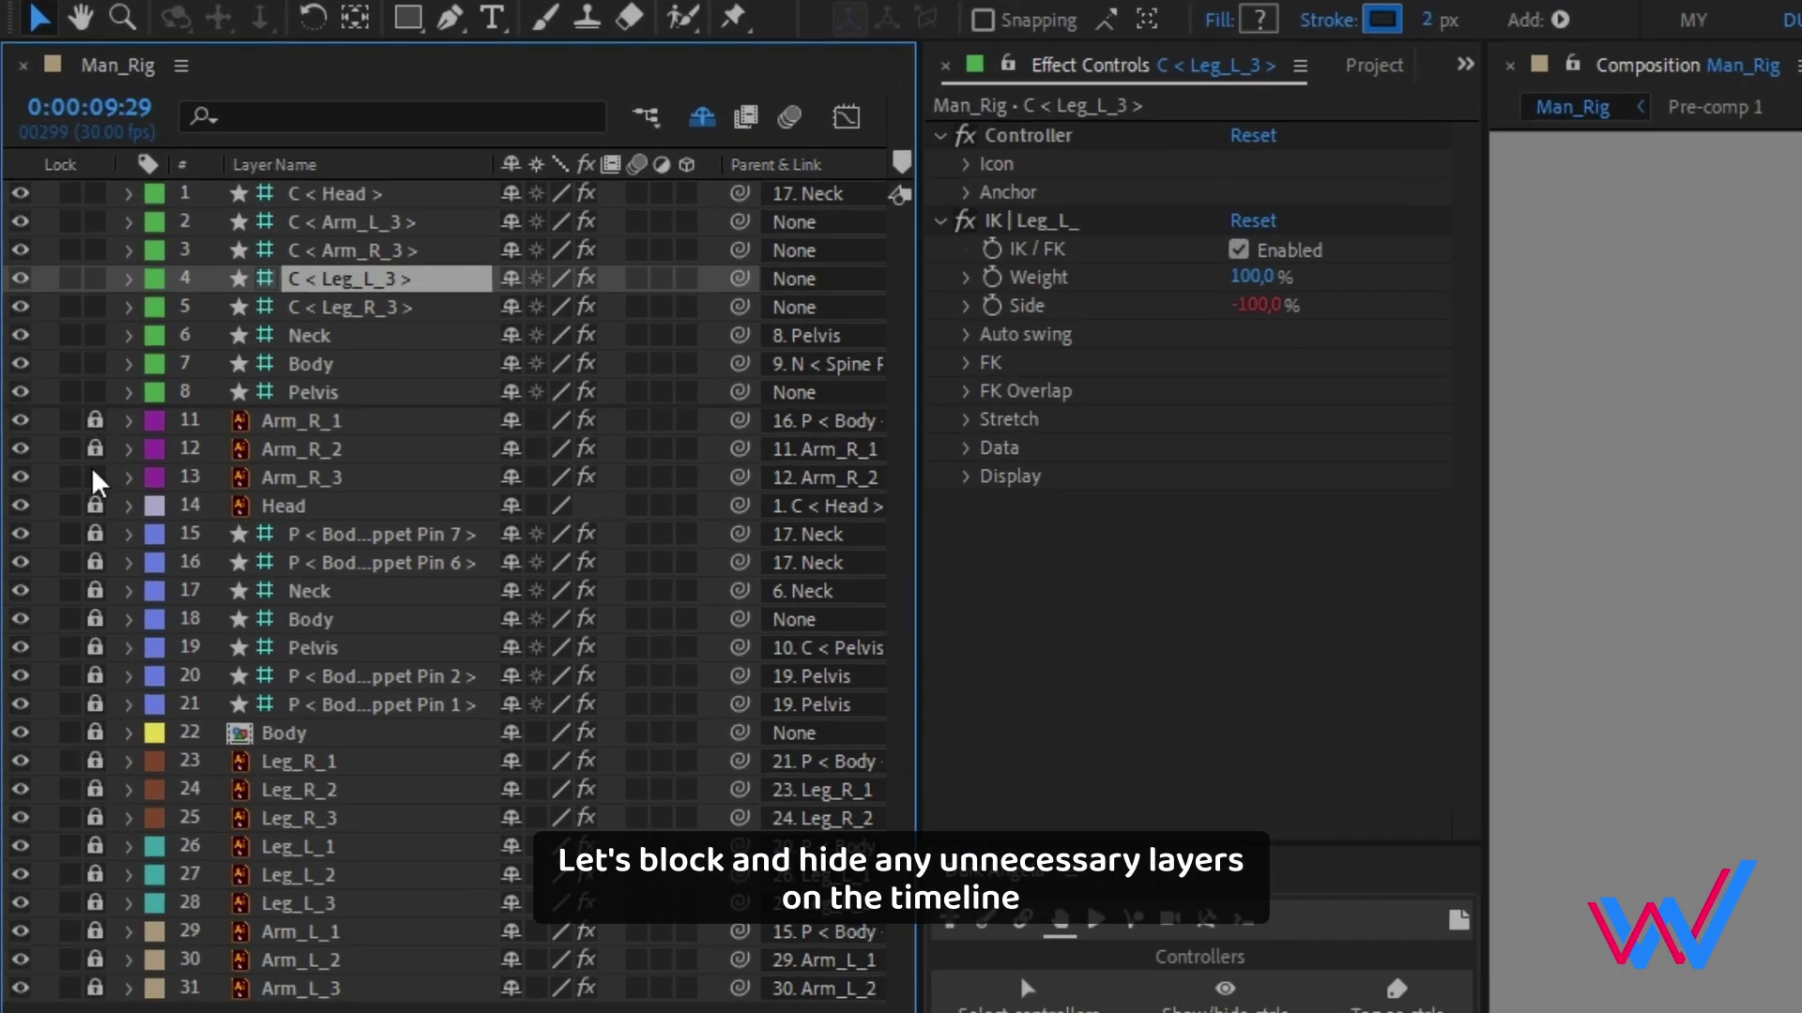
pyautogui.moveTo(514, 424); pyautogui.dragTo(513, 424)
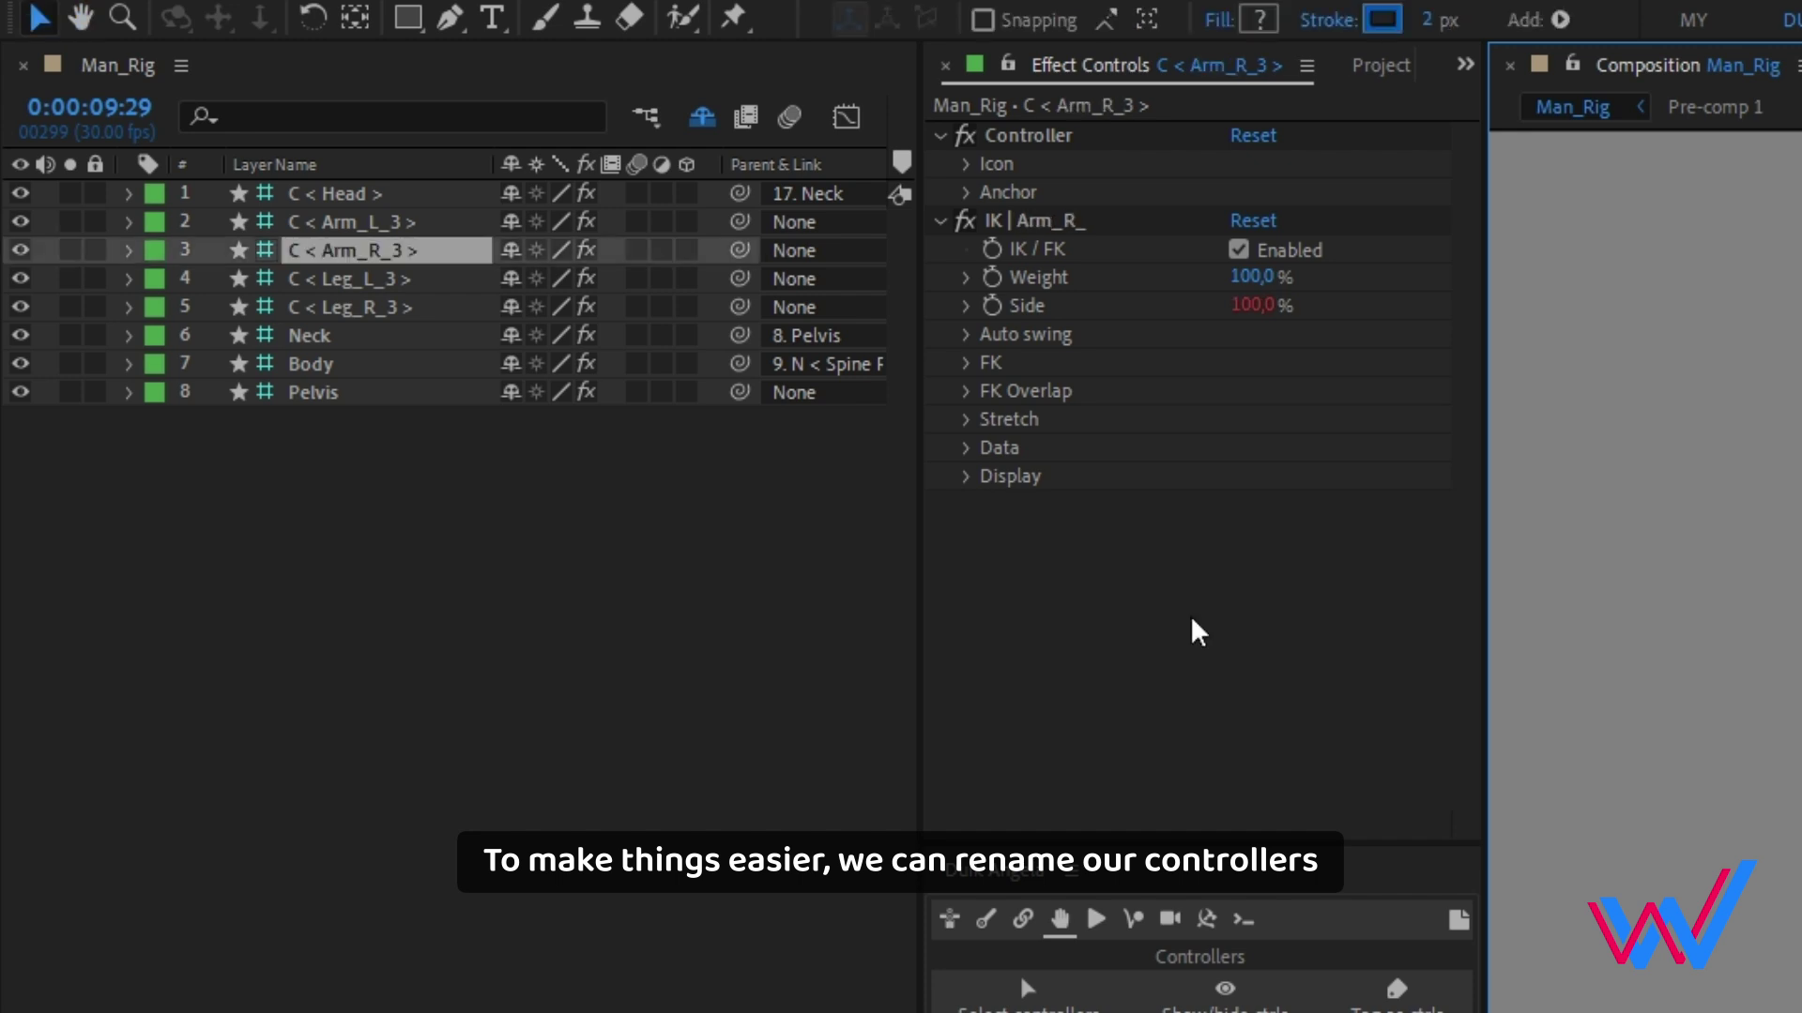
# - Rename the arm controllers Arm_R and Arm_L
pyautogui.click(381, 255)
pyautogui.press('Return')
pyautogui.write('Arm_R')
pyautogui.press('Return')
pyautogui.click(380, 225)
pyautogui.press('Return')
pyautogui.write('Arm_L')
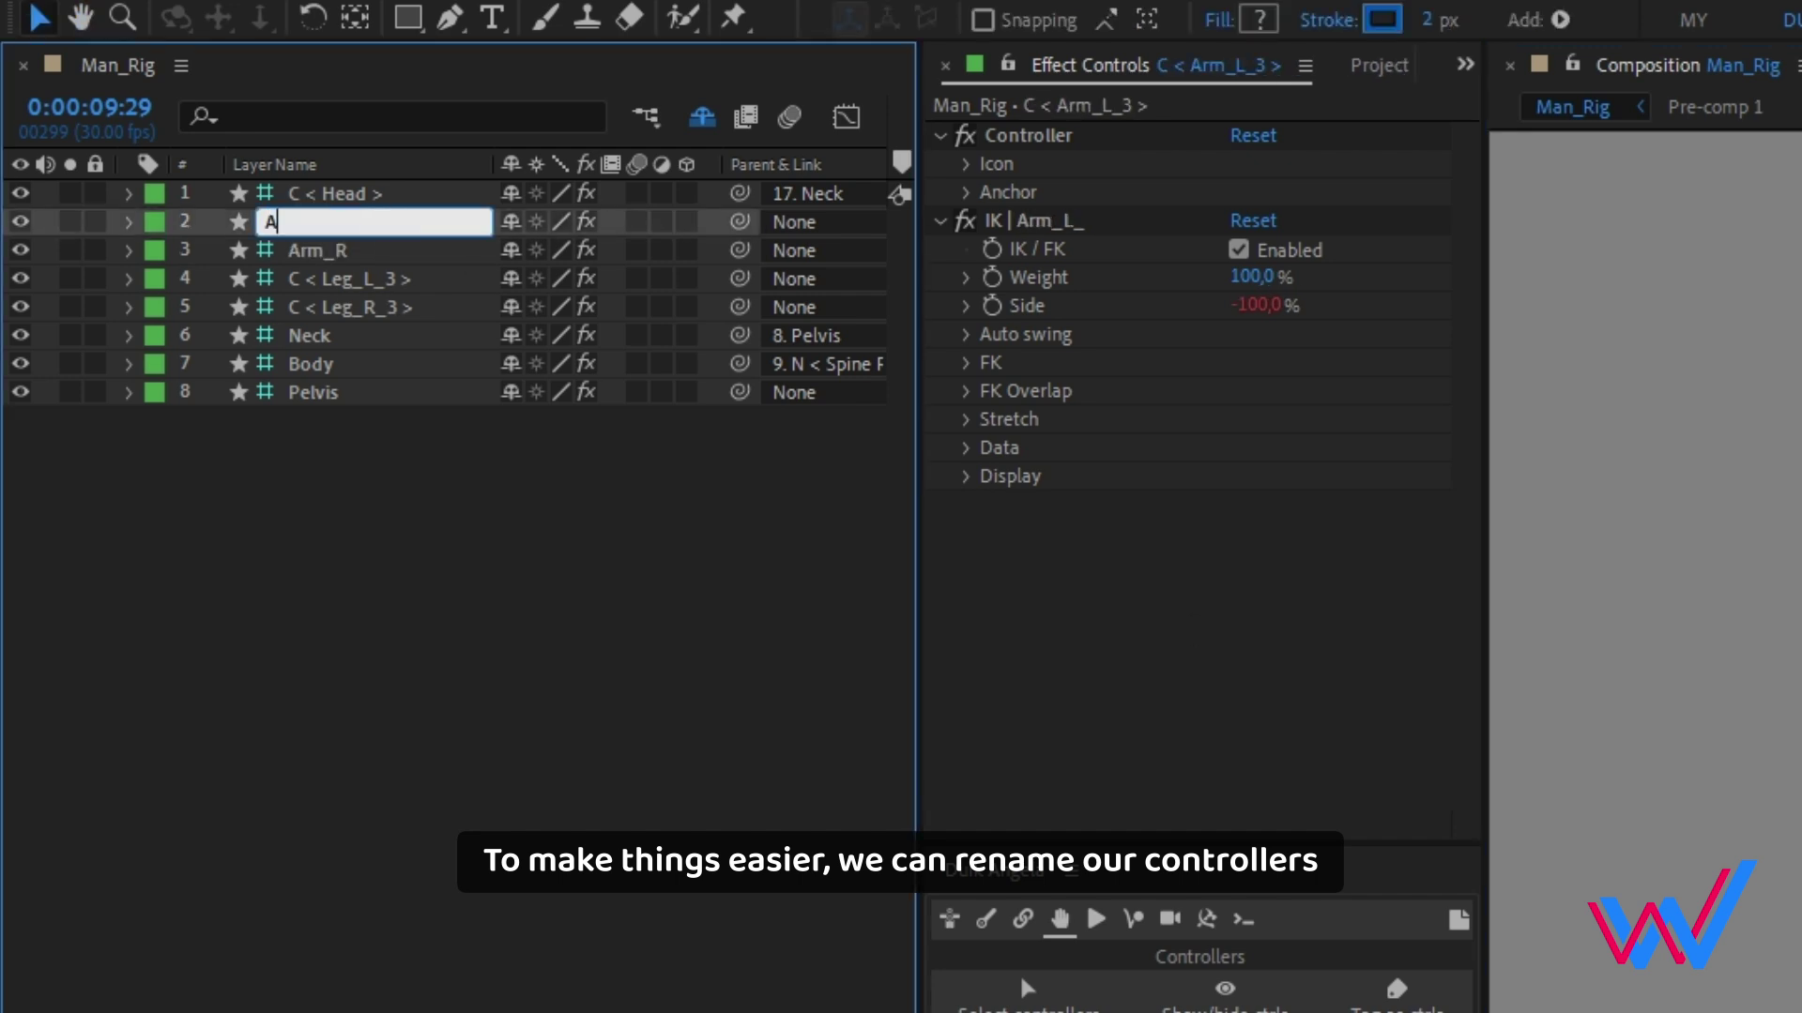
pyautogui.press('Return')
# - Rename the leg controllers Leg_L and Leg_R
pyautogui.click(402, 198)
pyautogui.click(398, 305)
pyautogui.click(399, 278)
pyautogui.press('Return')
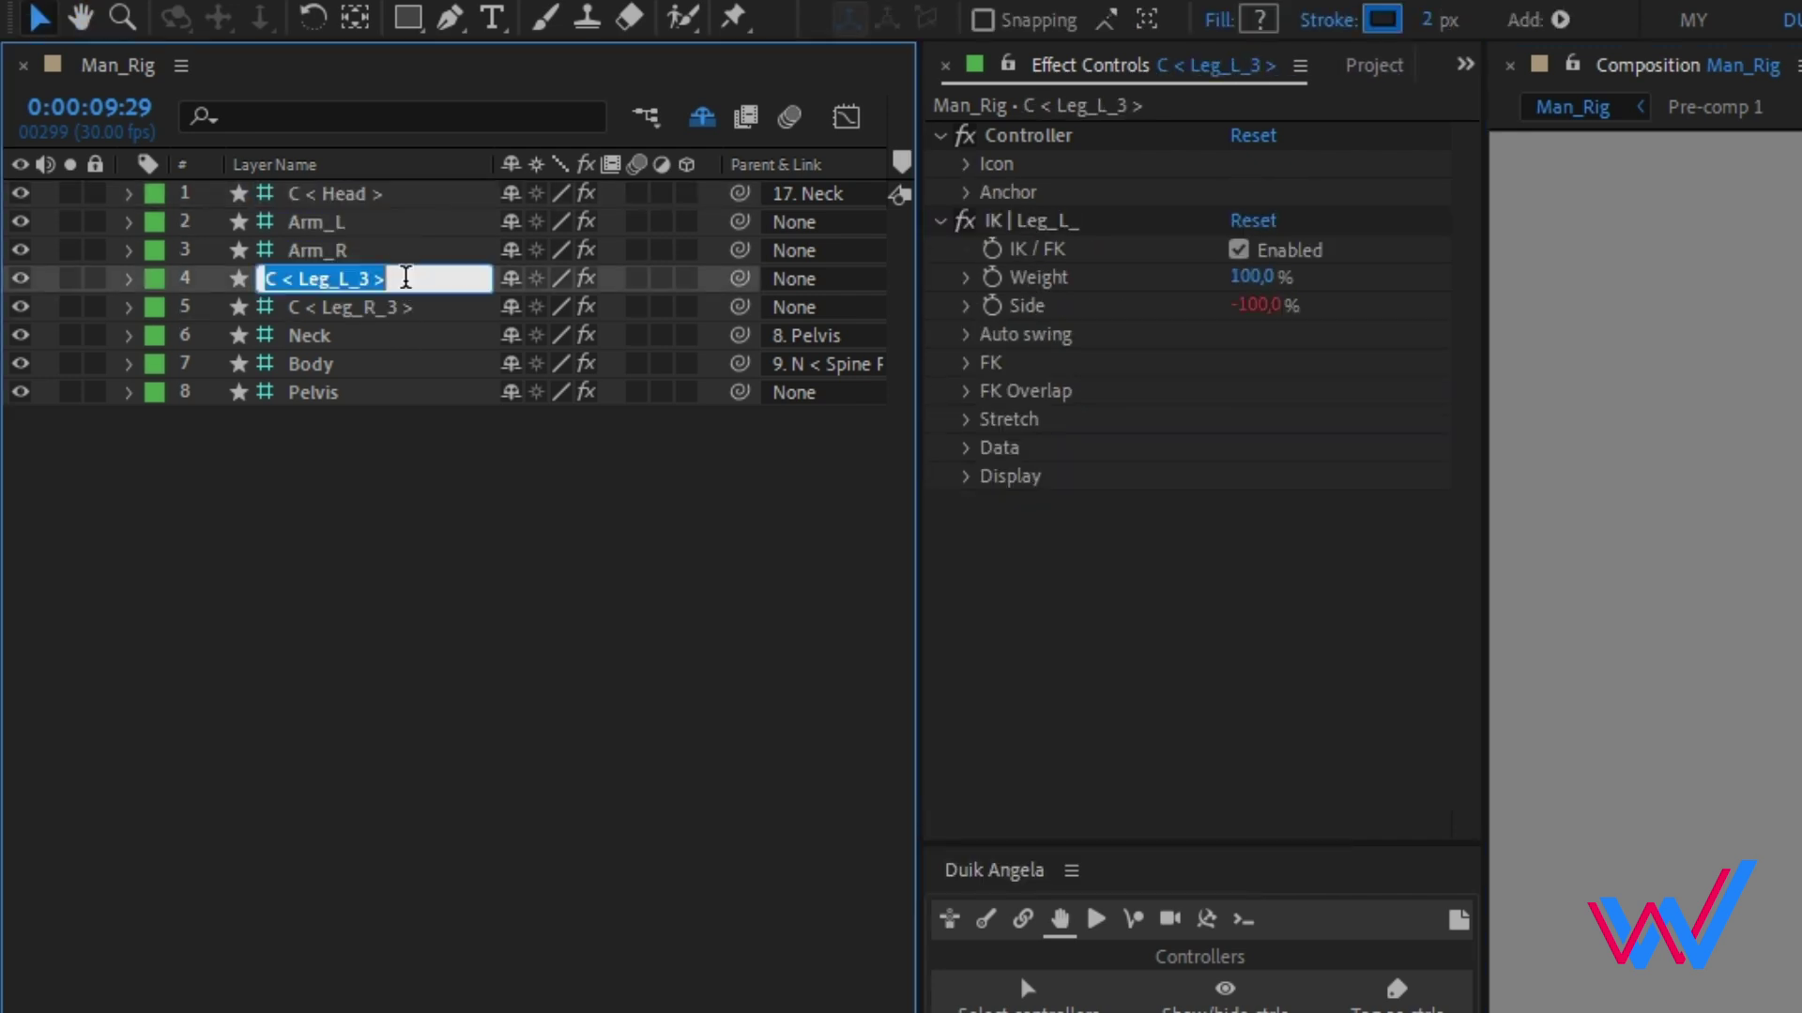
pyautogui.write('Leg_L')
pyautogui.press('Return')
pyautogui.click(404, 304)
pyautogui.press('Return')
pyautogui.write('Leg_R')
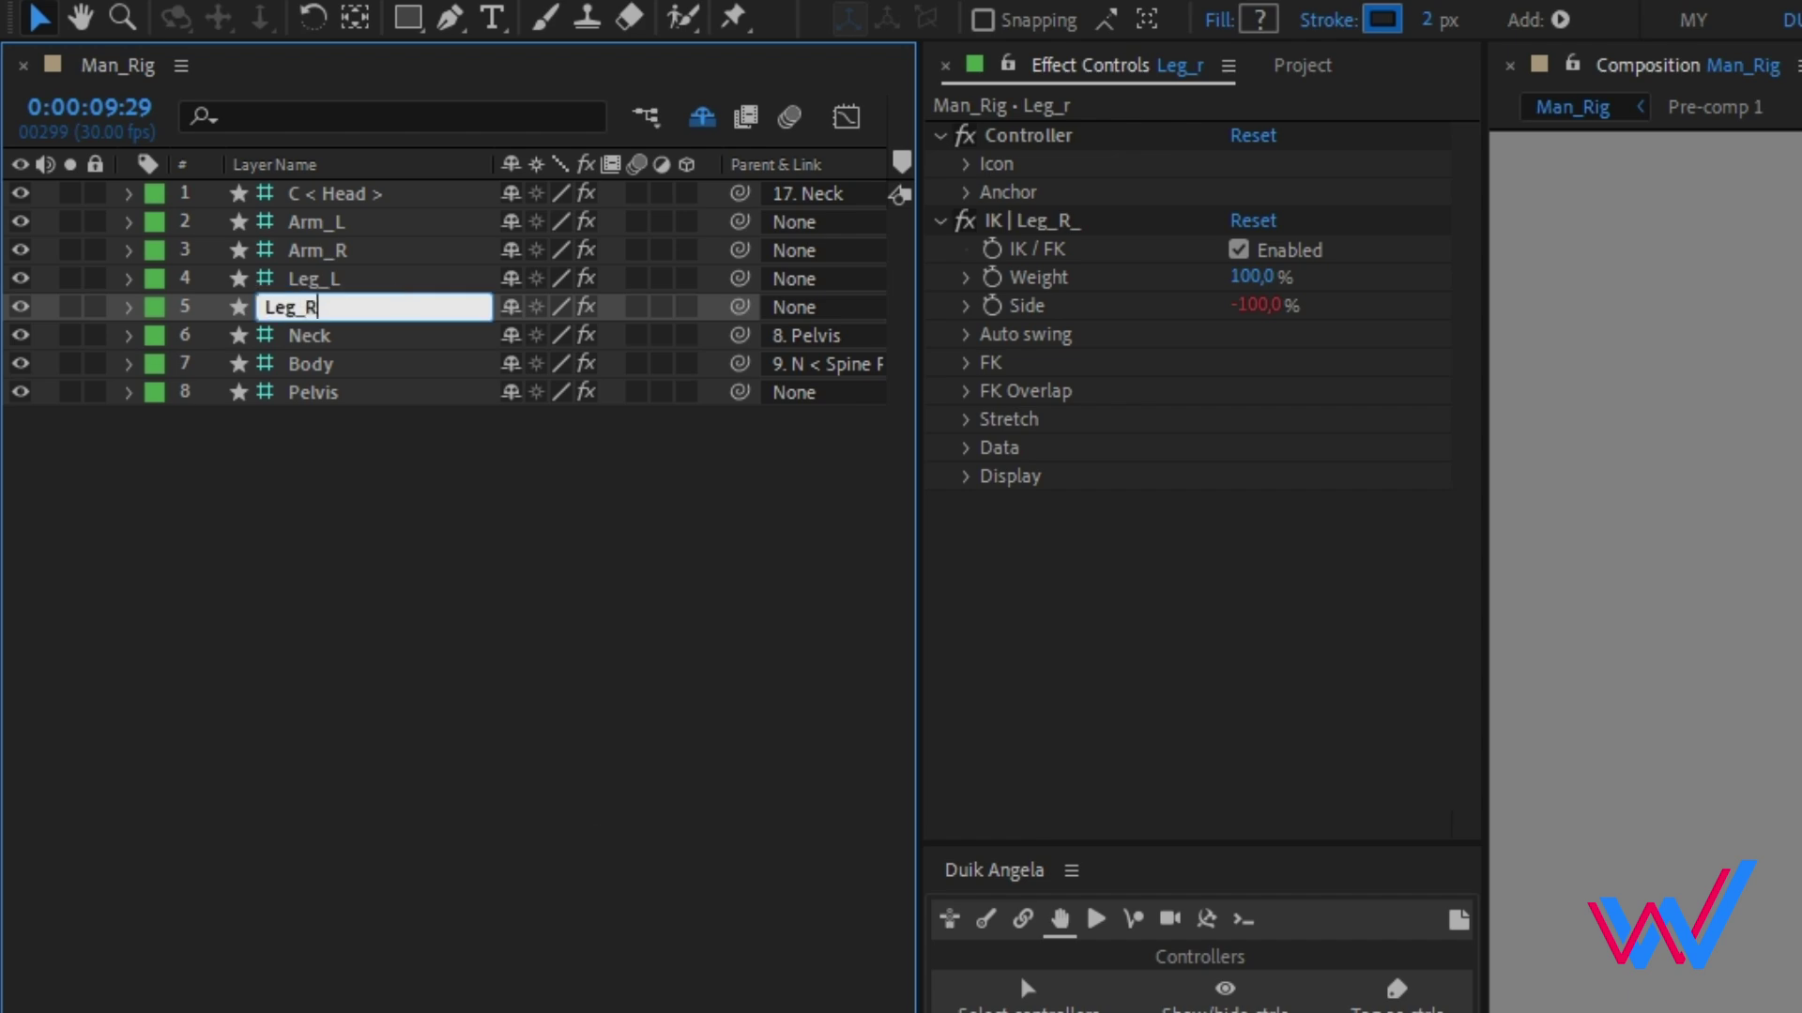
pyautogui.press('Return')
pyautogui.click(702, 116)
pyautogui.click(702, 117)
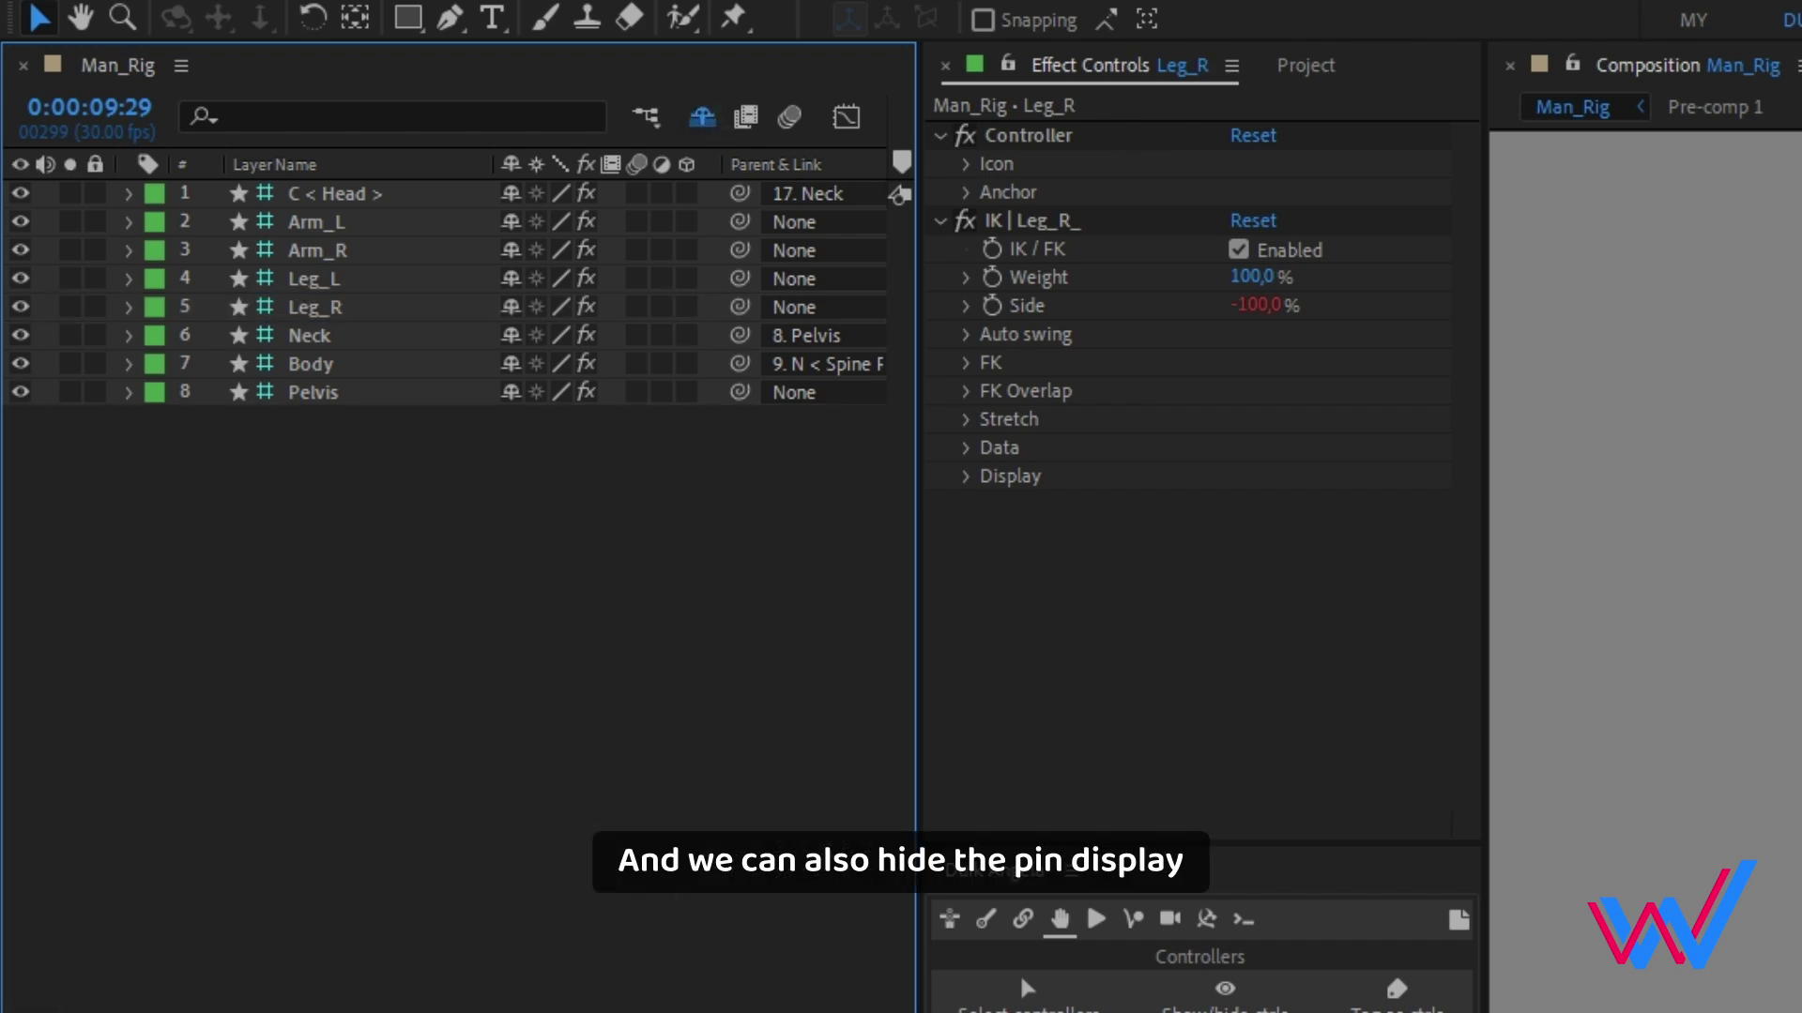